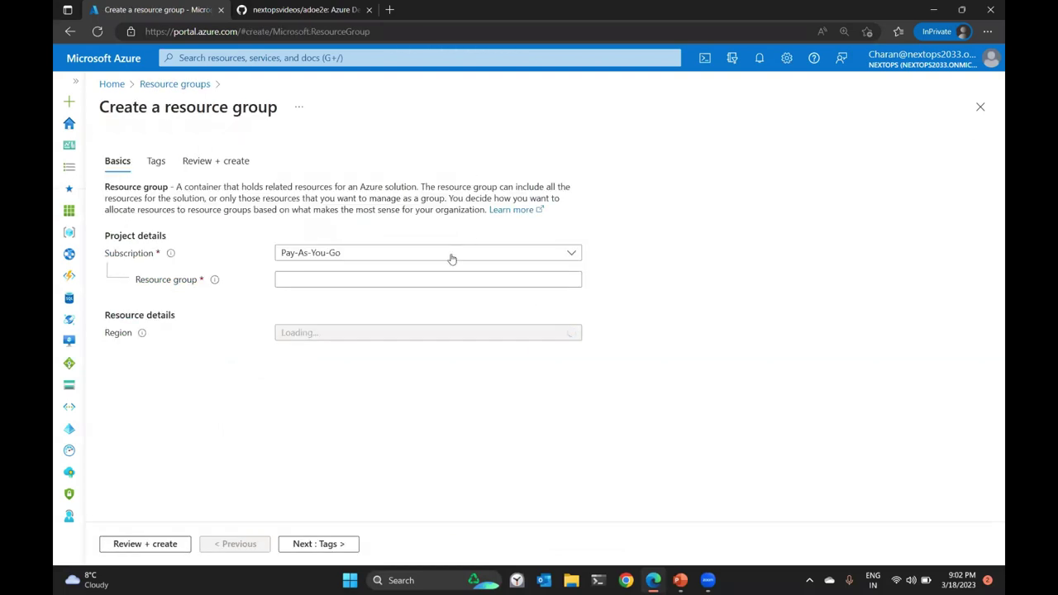
Name the new resource group NextOpsVideos, keep East US, then review and create it.
left_click(445, 281)
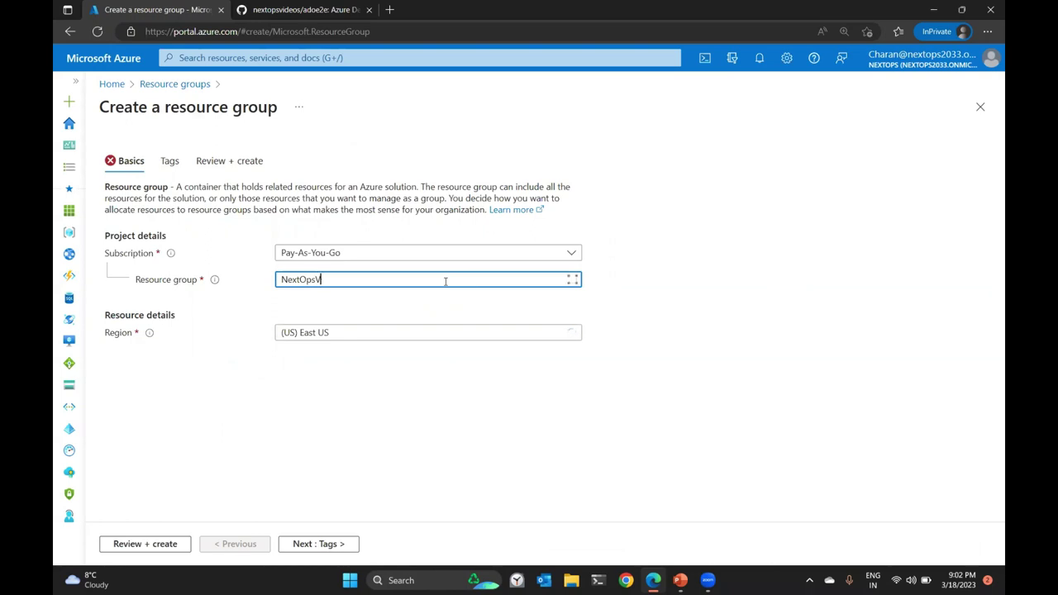
left_click(418, 398)
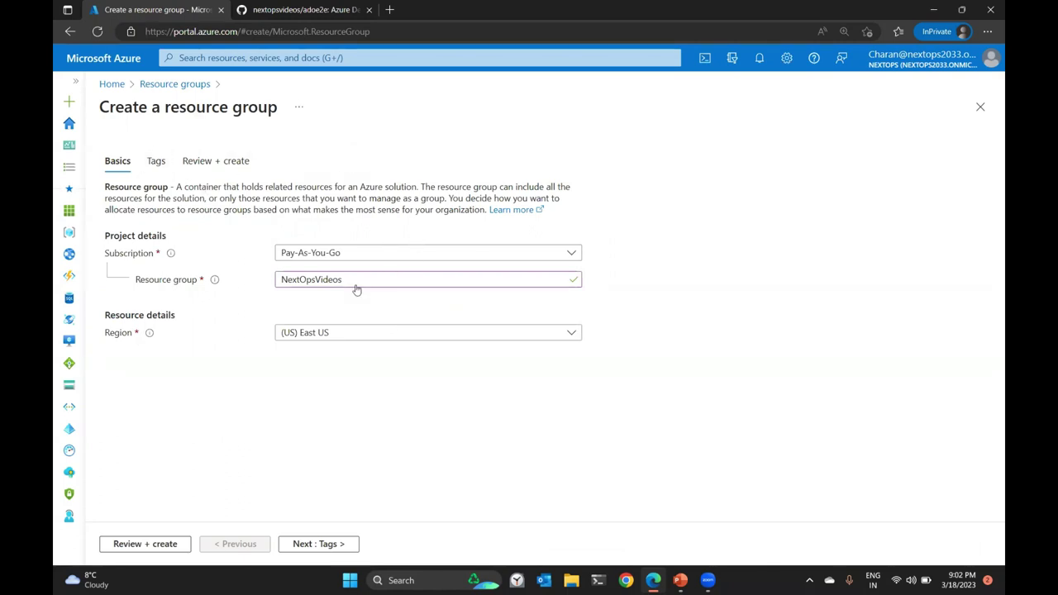
left_click(318, 543)
left_click(336, 543)
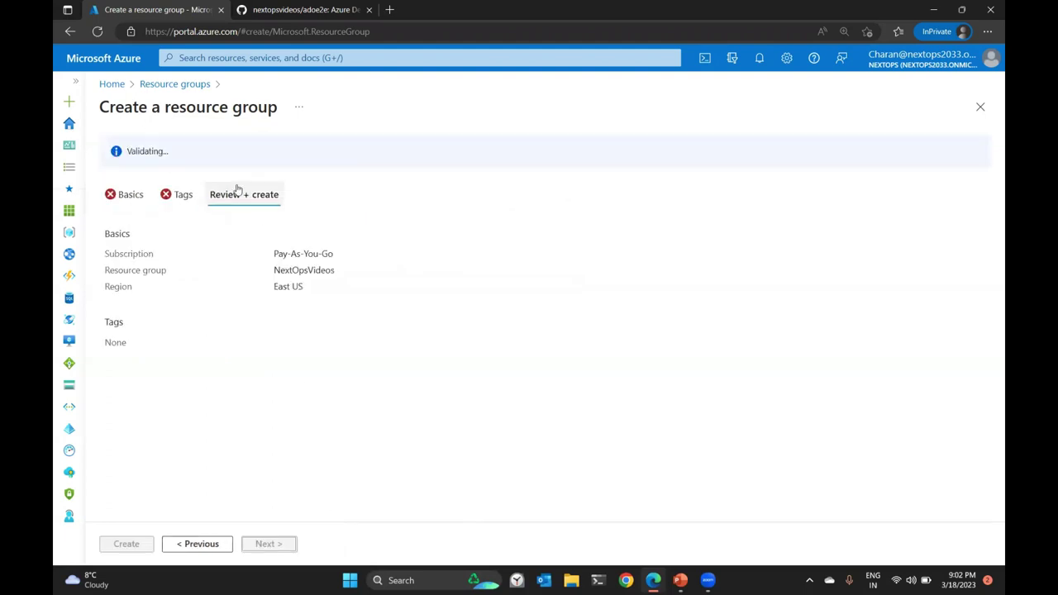
triple_click(149, 151)
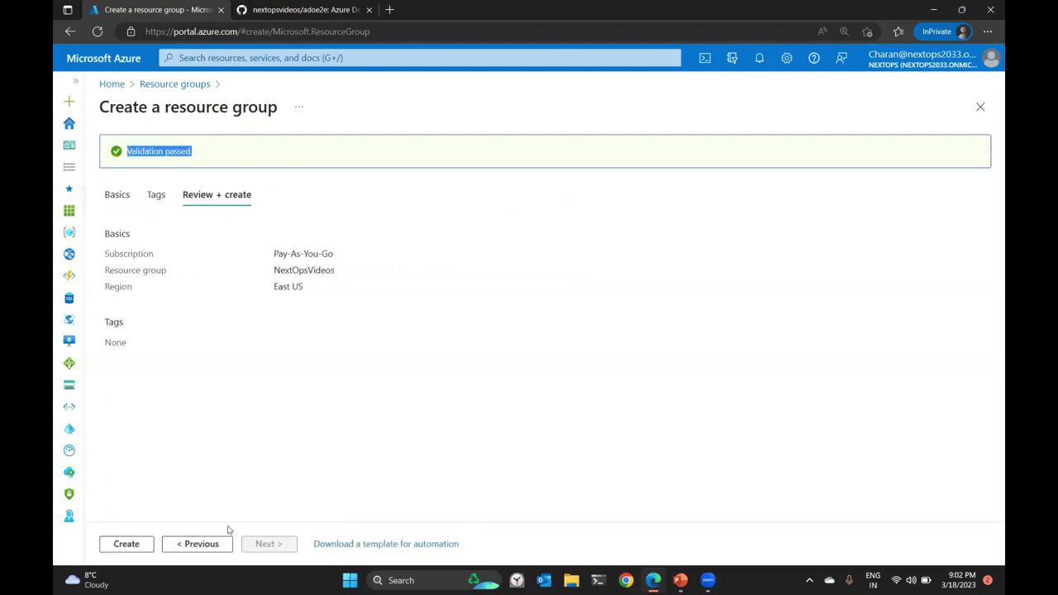
left_click(132, 546)
left_click(128, 545)
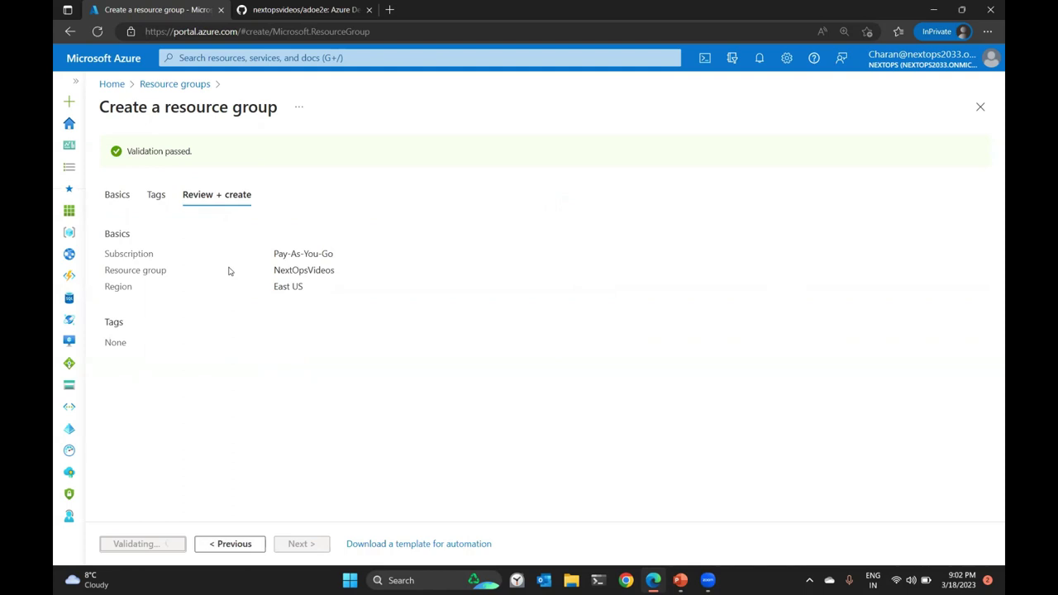
Start a new virtual network named NextOpsVNET01 in resource group NextOpsVideos.
left_click(70, 409)
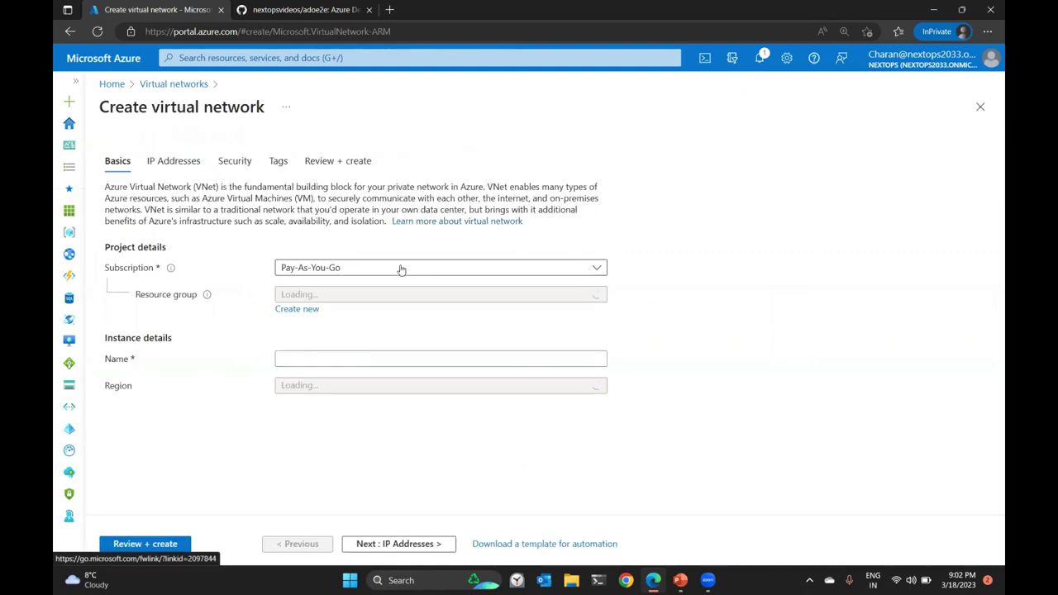
left_click(361, 299)
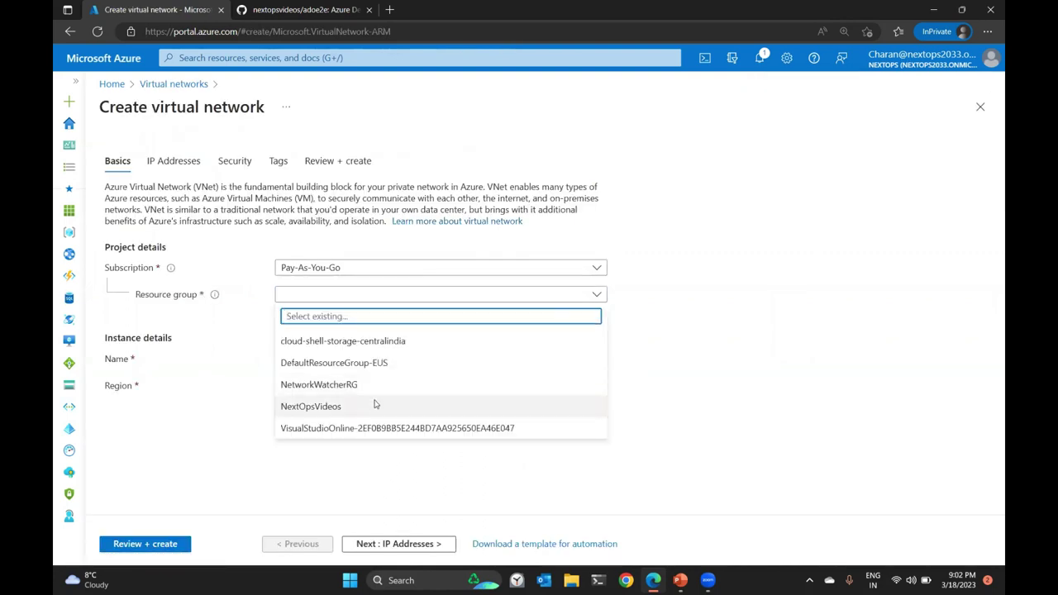
left_click(373, 404)
left_click(356, 356)
type("NextOpsVNET01")
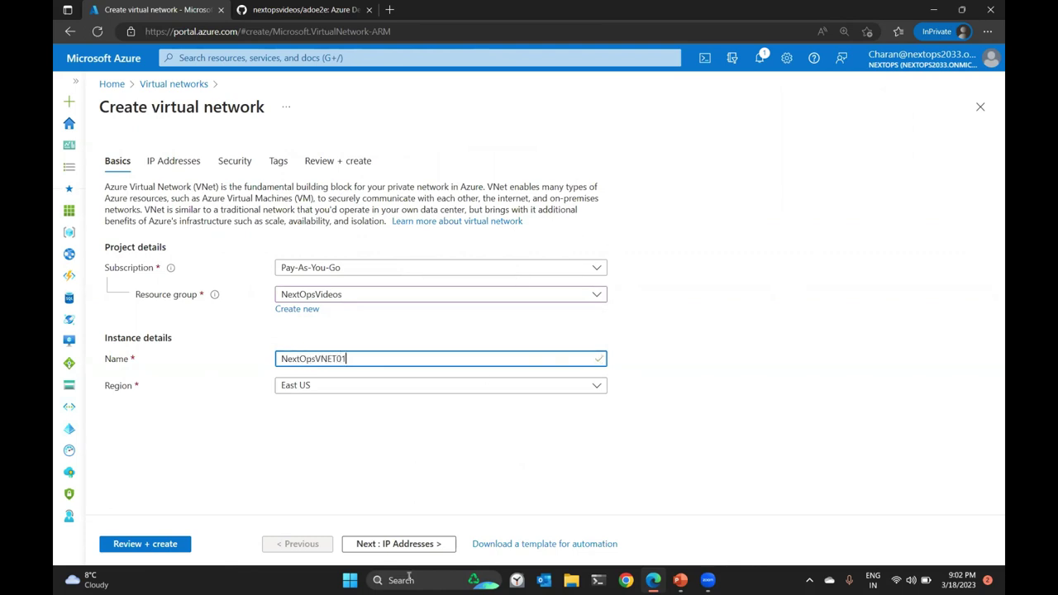
Change the network's address space from 10.0.0.0/16 to 10.10.0.0/16.
left_click(397, 544)
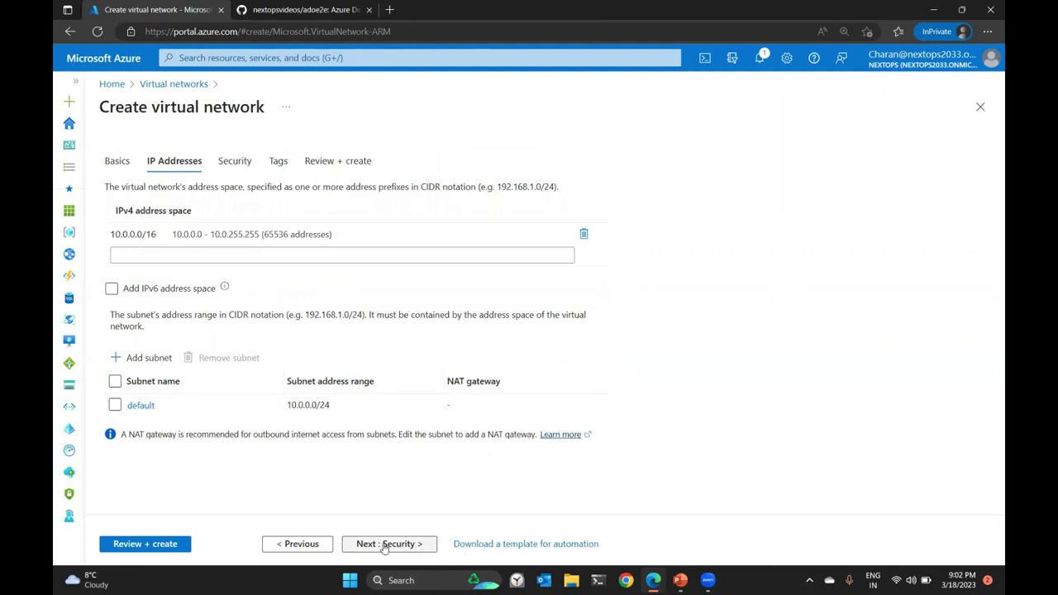
left_click(131, 234)
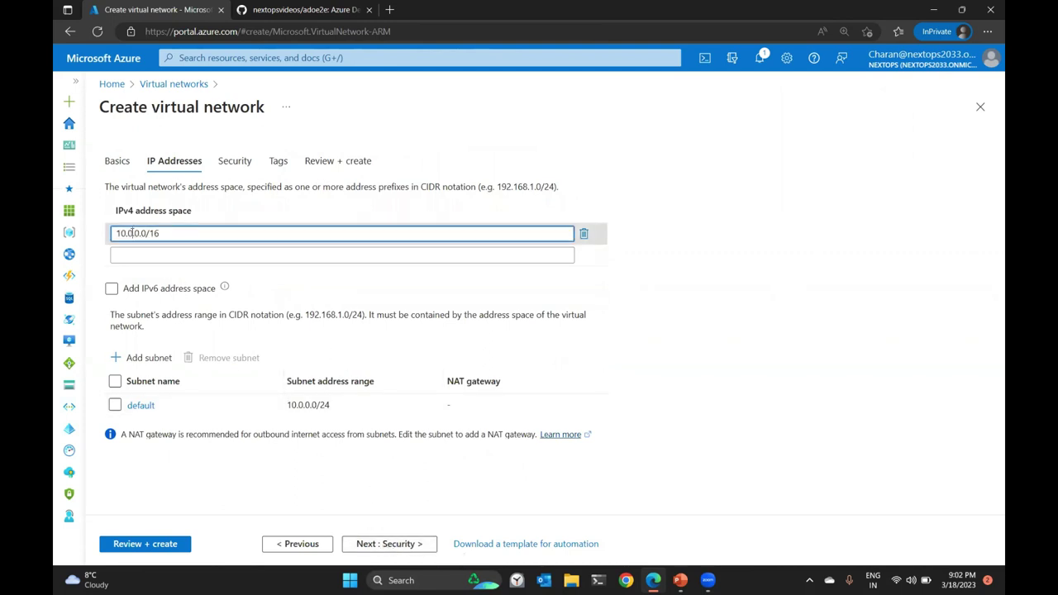
double_click(130, 233)
type("10")
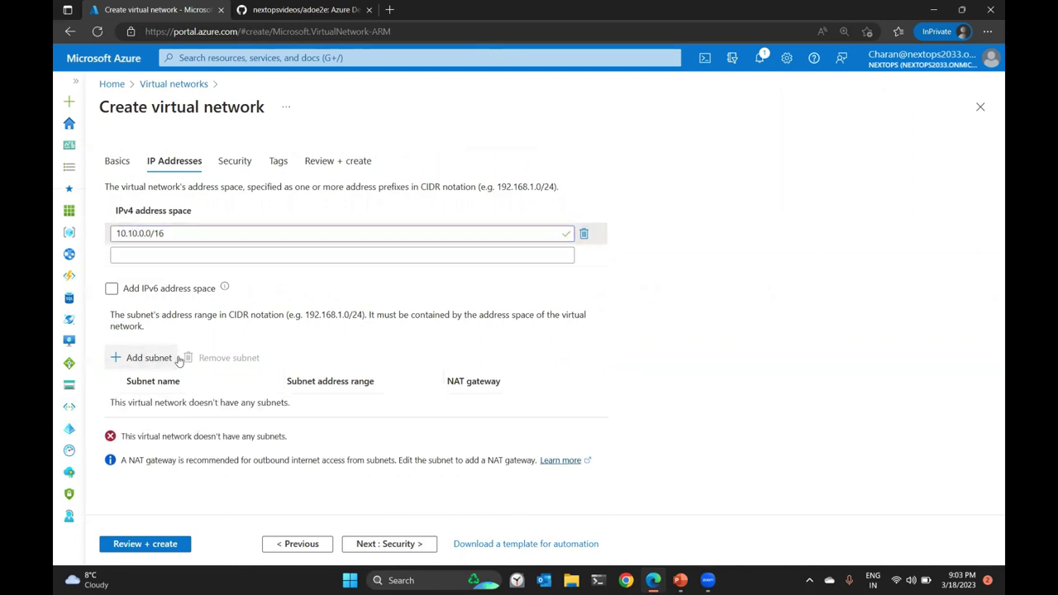
left_click(147, 358)
Add subnet AKSSubnet01 with address range 10.10.0.0/18.
type("AKSSubnet01")
key("Tab")
type("10")
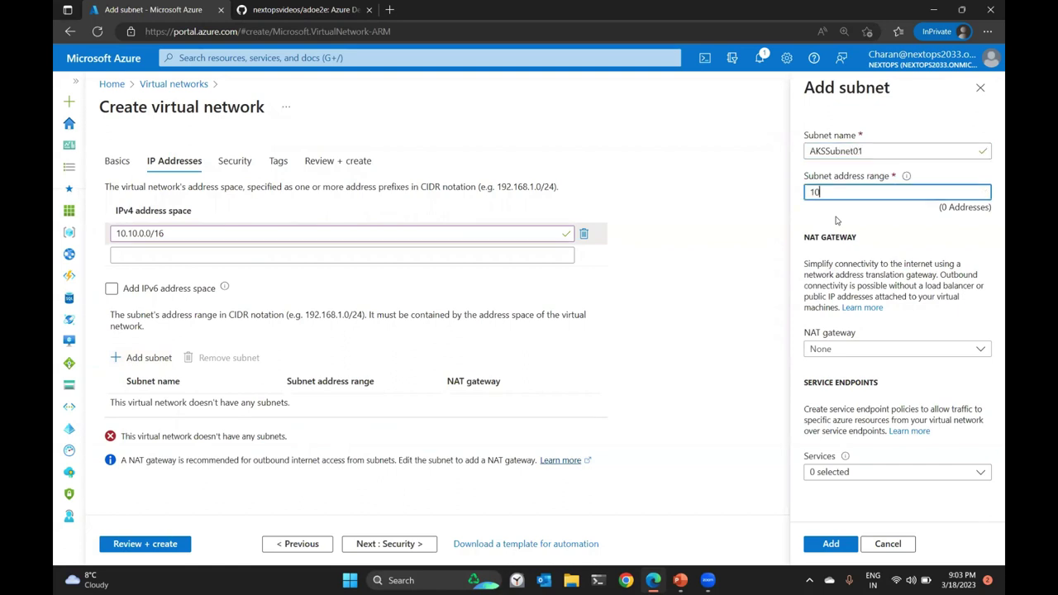
type(".10.0.0/18")
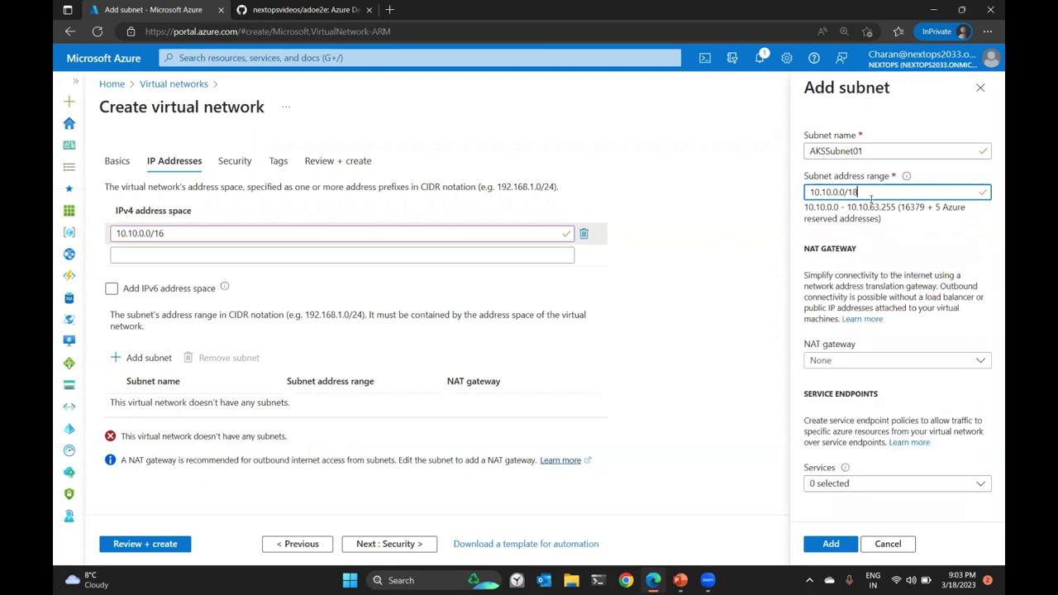
left_click(831, 542)
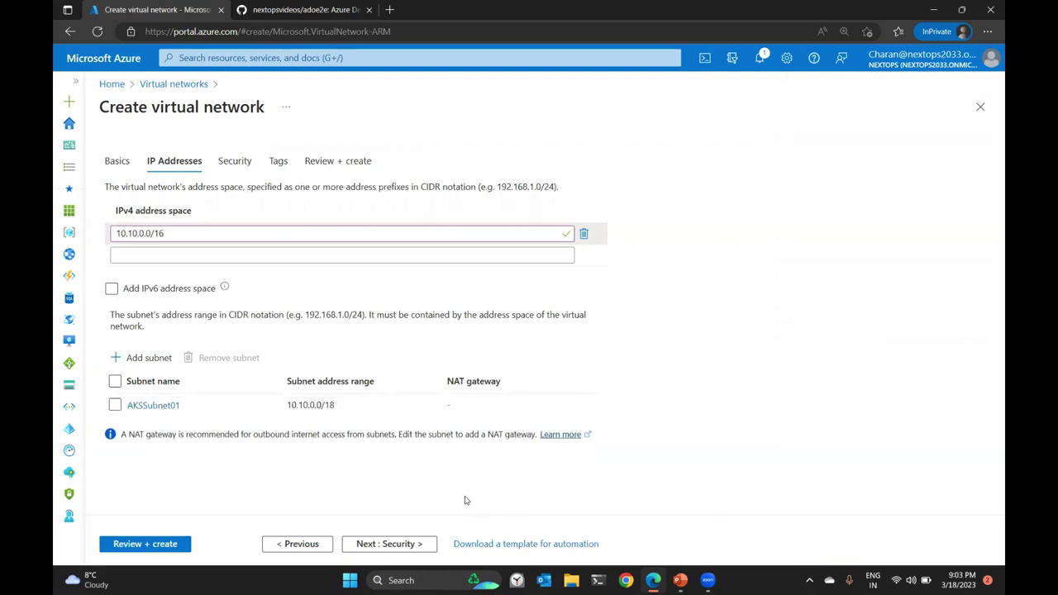
Pass through security, tags and review, then deploy NextOpsVNET01.
left_click(399, 543)
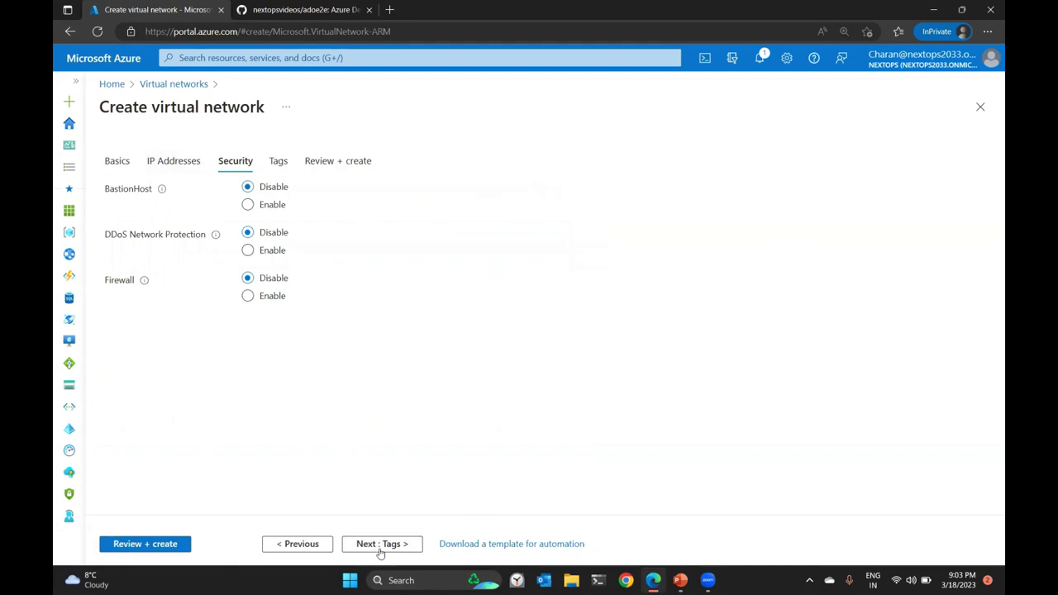
left_click(390, 546)
left_click(400, 544)
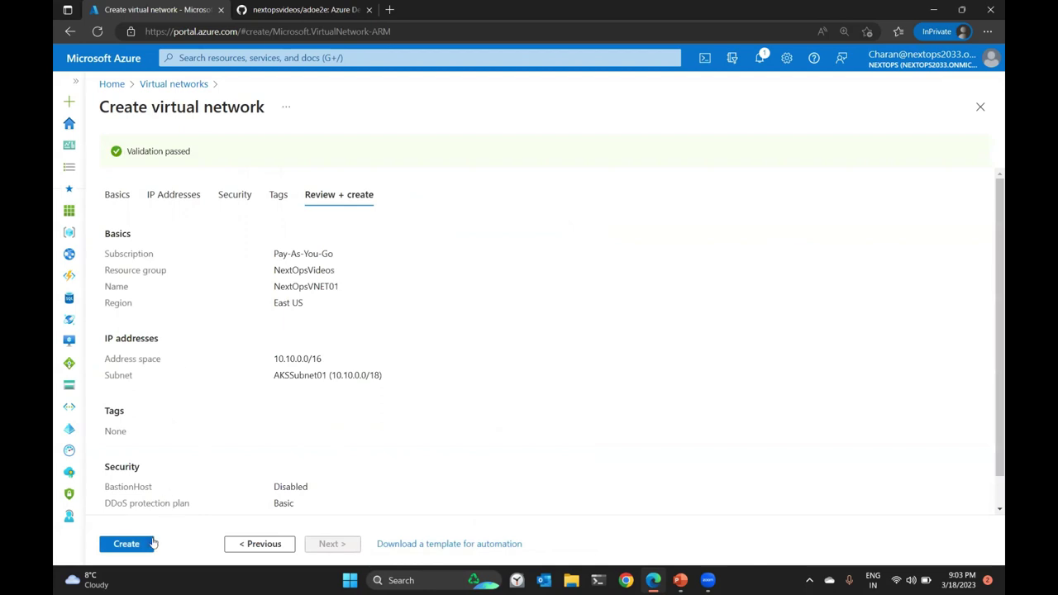
left_click(147, 548)
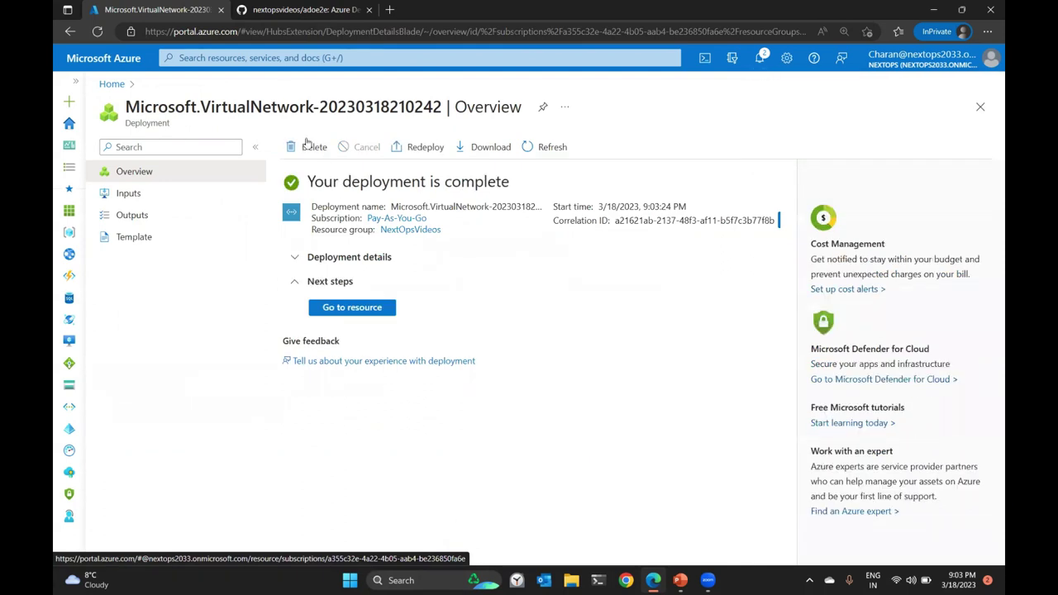
Find Kubernetes services and start creating a new Kubernetes cluster.
left_click(281, 57)
type("k")
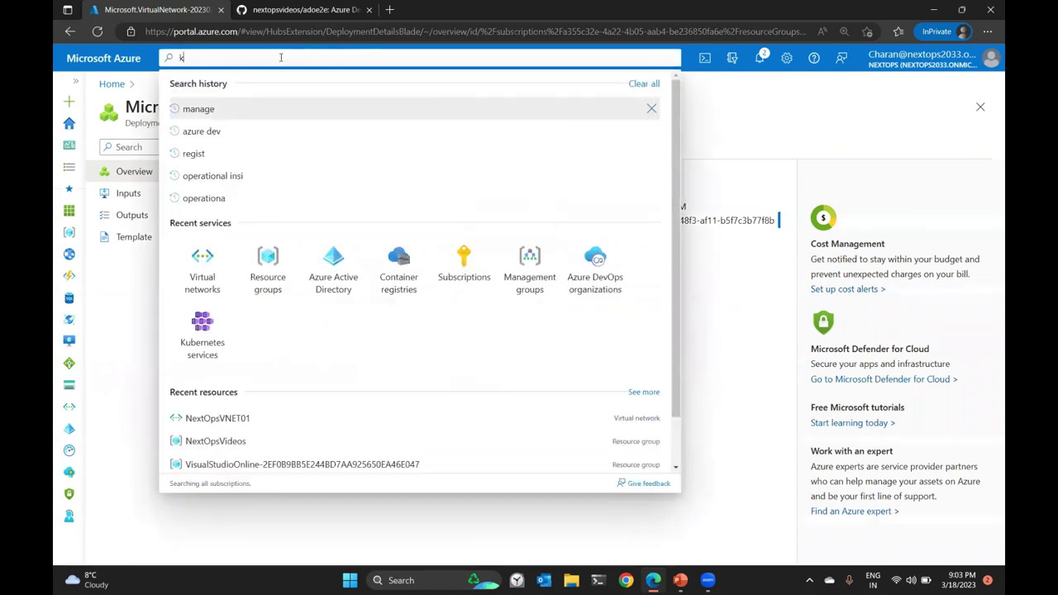
type("ubern")
left_click(314, 167)
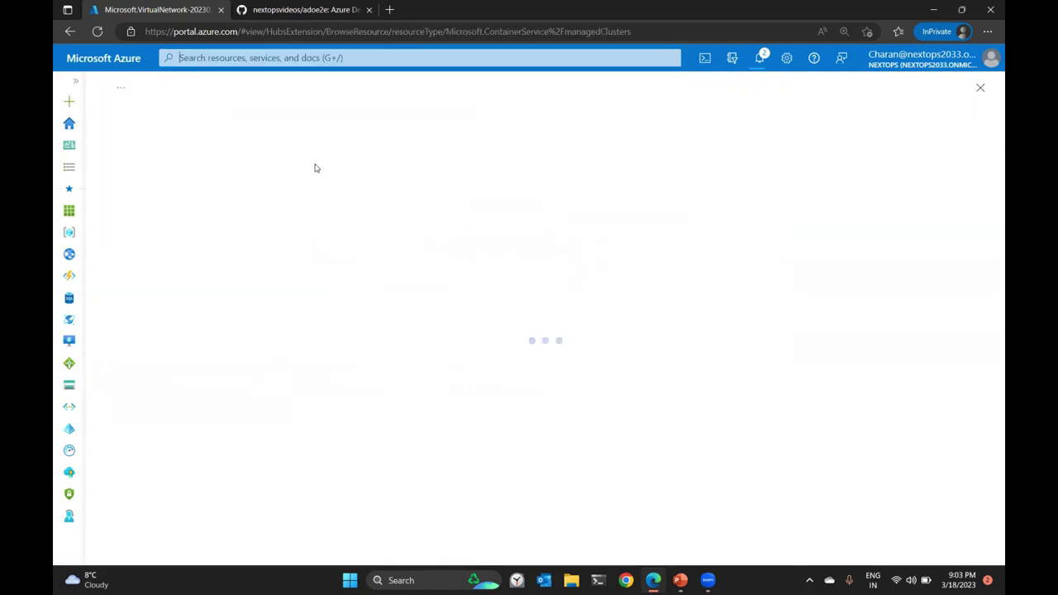
left_click(130, 146)
left_click(590, 395)
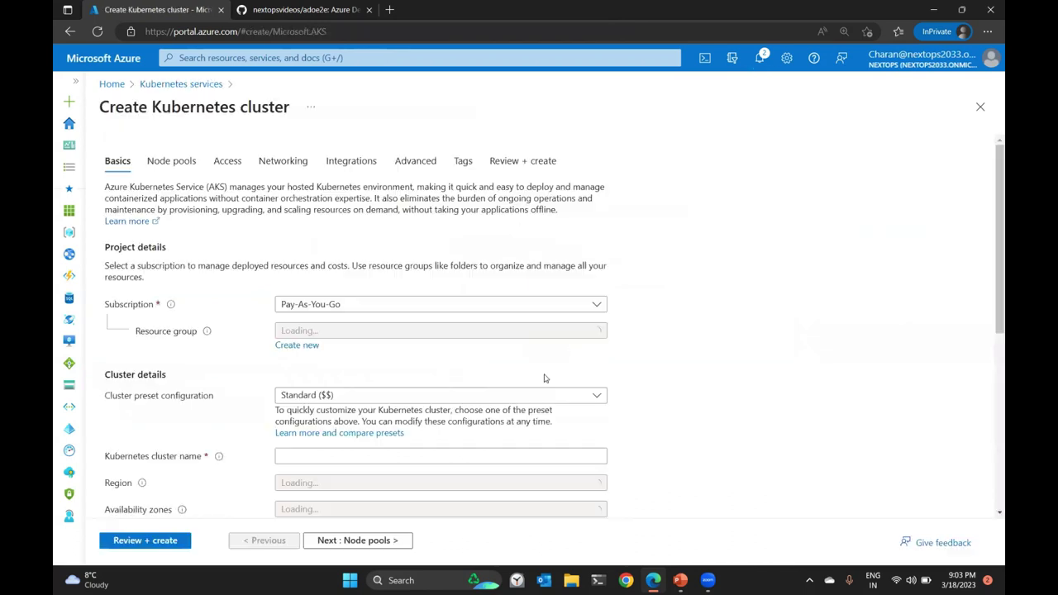
Place the cluster in NextOpsVideos with the Dev/Test preset and name it NextOpsAKS01.
left_click(345, 334)
left_click(354, 442)
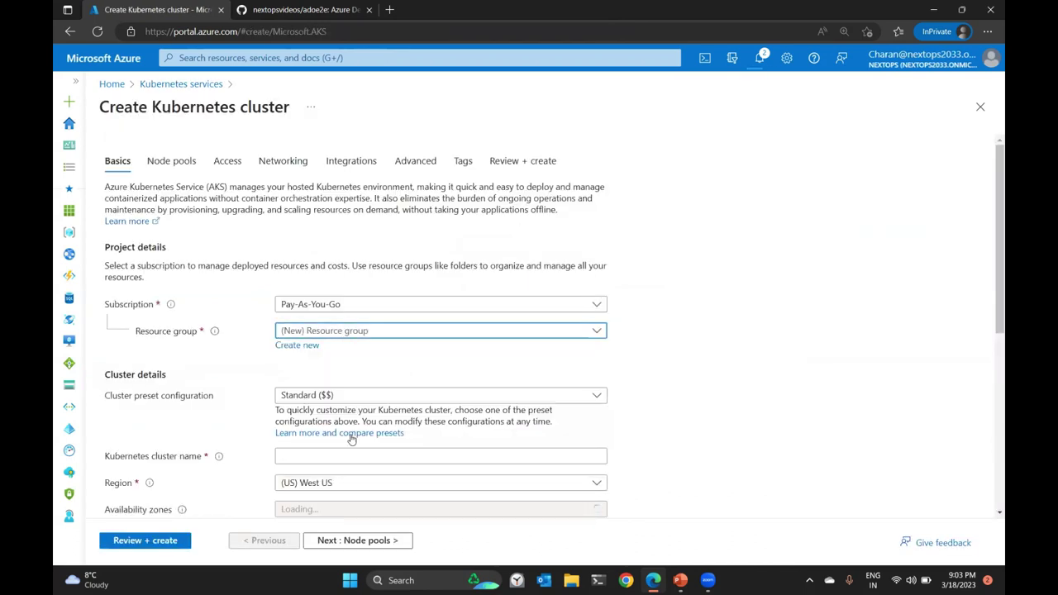
scroll(352, 383, "down", 2)
left_click(341, 280)
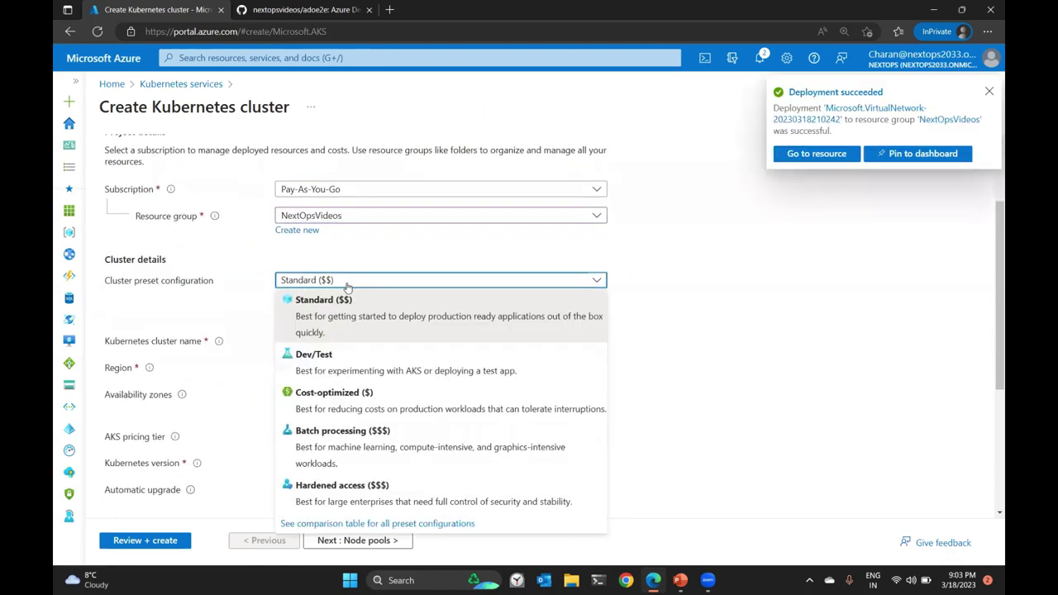
left_click(337, 372)
left_click(329, 341)
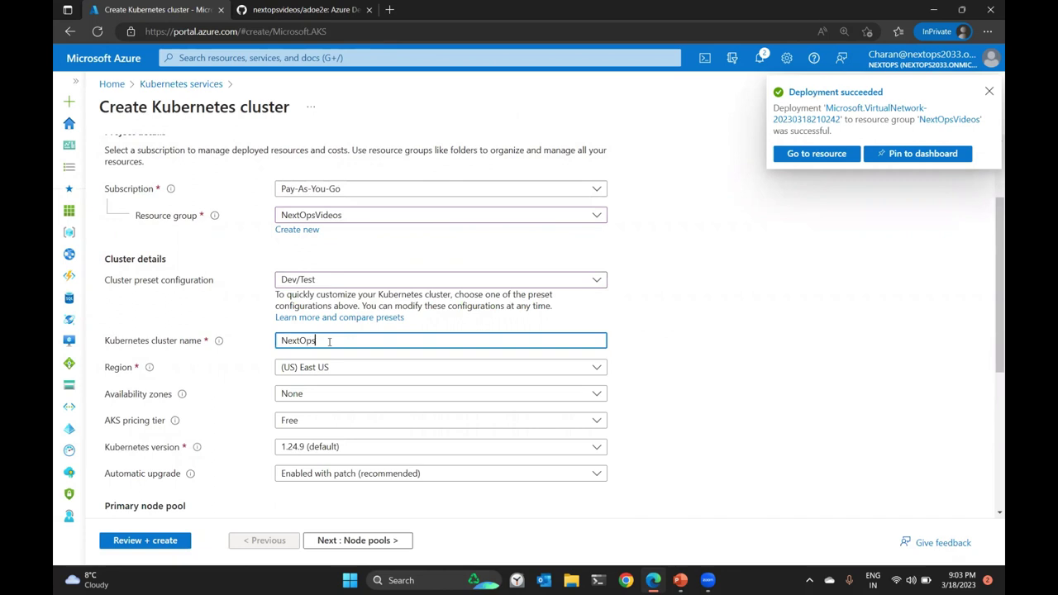
type("NextOpsALS")
key("BackSpace")
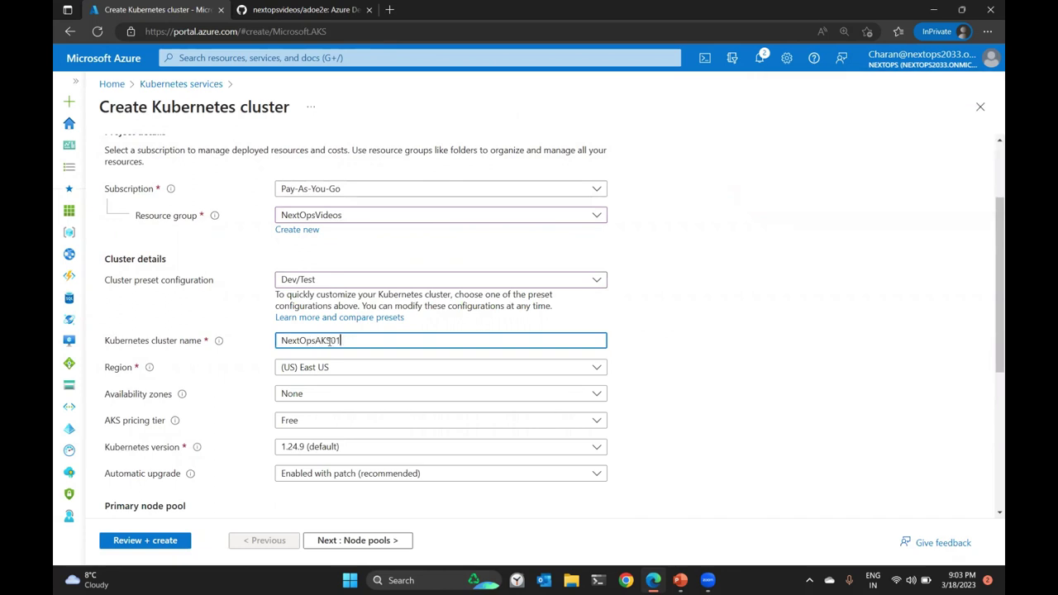
scroll(350, 368, "down", 2)
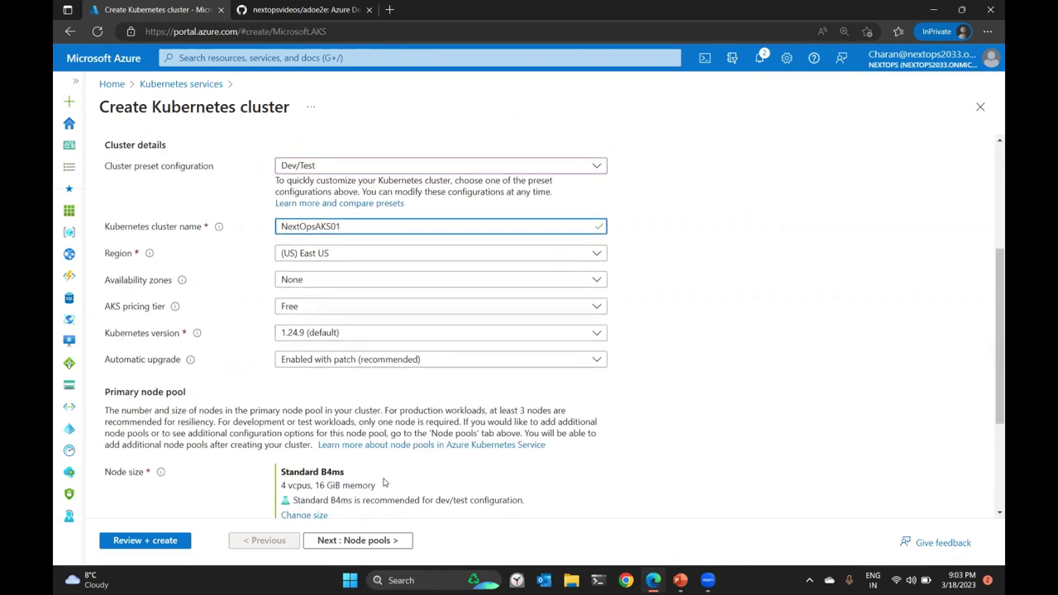
scroll(352, 314, "down", 3)
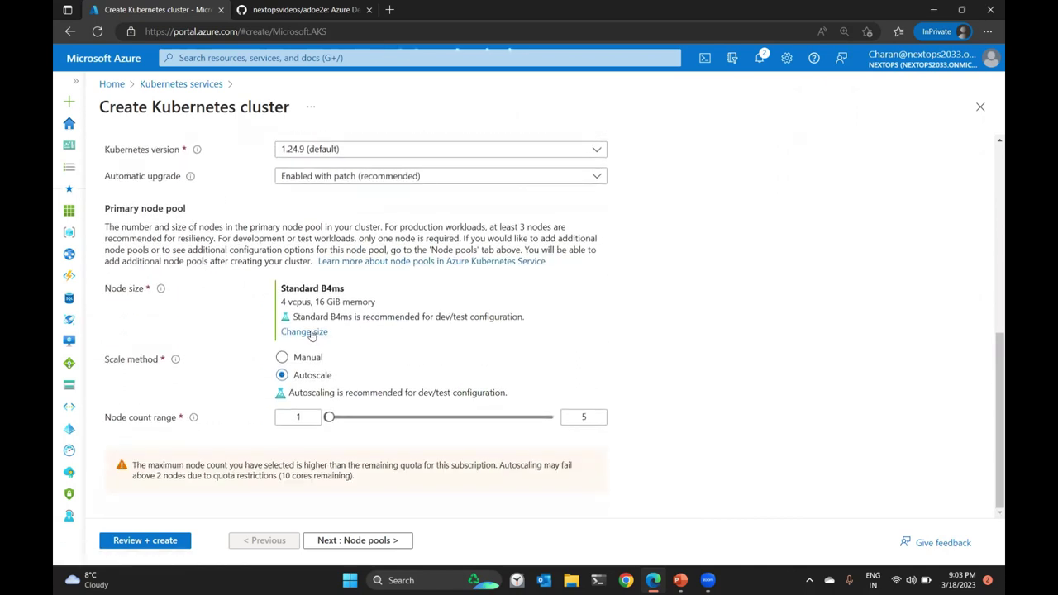
left_click(304, 332)
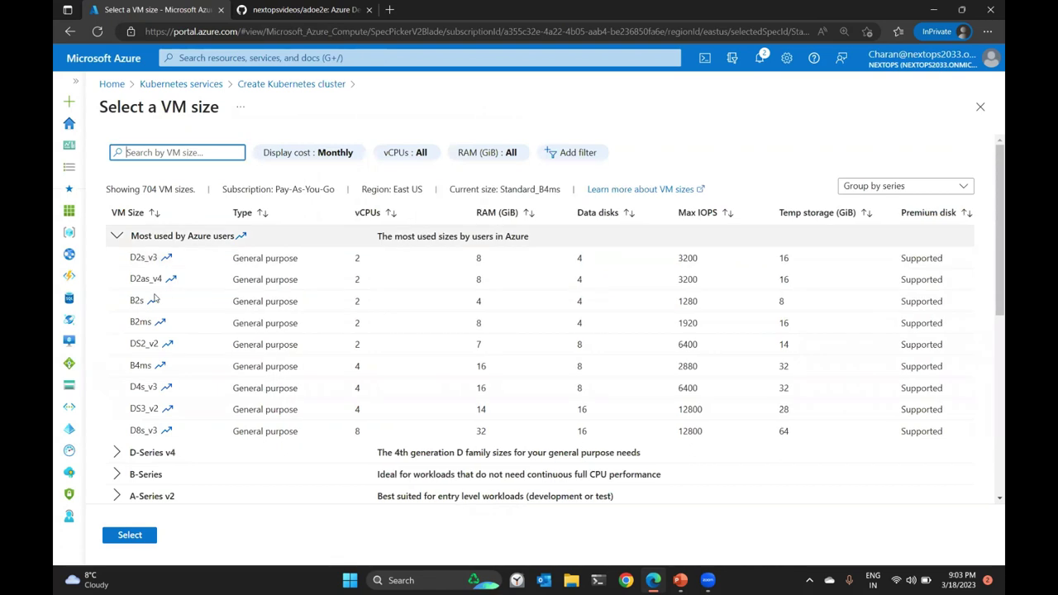
Use Standard B2s node size and lower the autoscale maximum from 5 to 3 nodes.
left_click(153, 301)
left_click(140, 539)
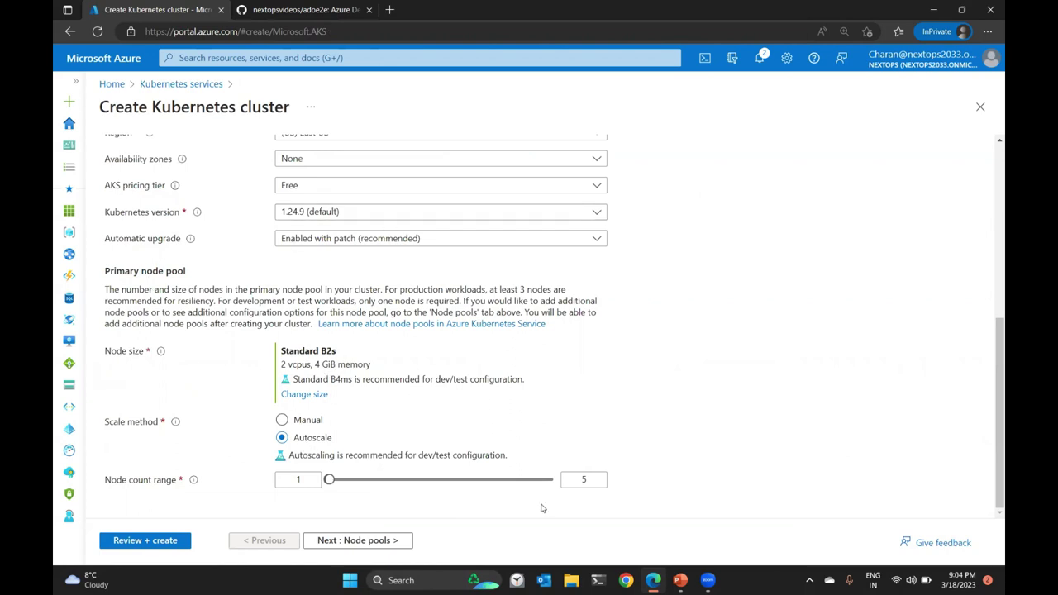
double_click(584, 479)
type("3")
left_click(619, 499)
left_click(384, 546)
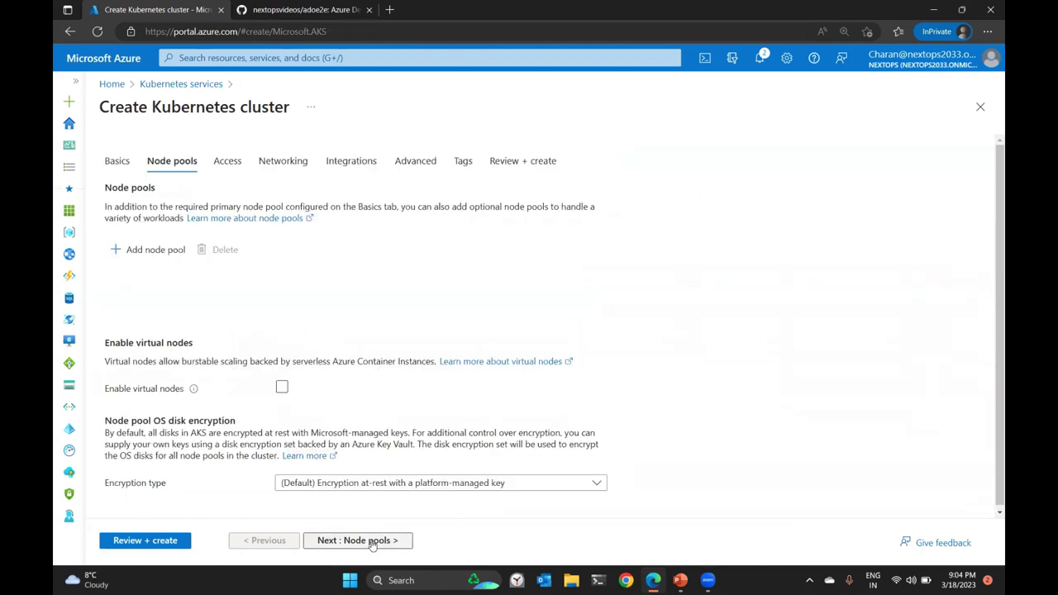
Choose Azure CNI networking on NextOpsVNET01, subnet AKSSubnet01 (10.10.0.0/18).
left_click(351, 537)
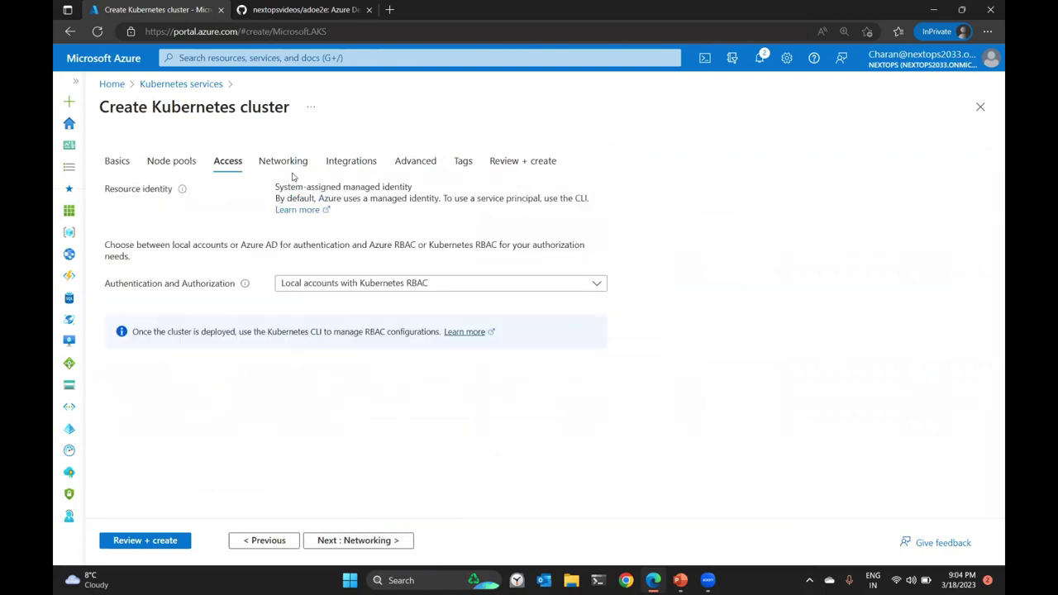
left_click(368, 542)
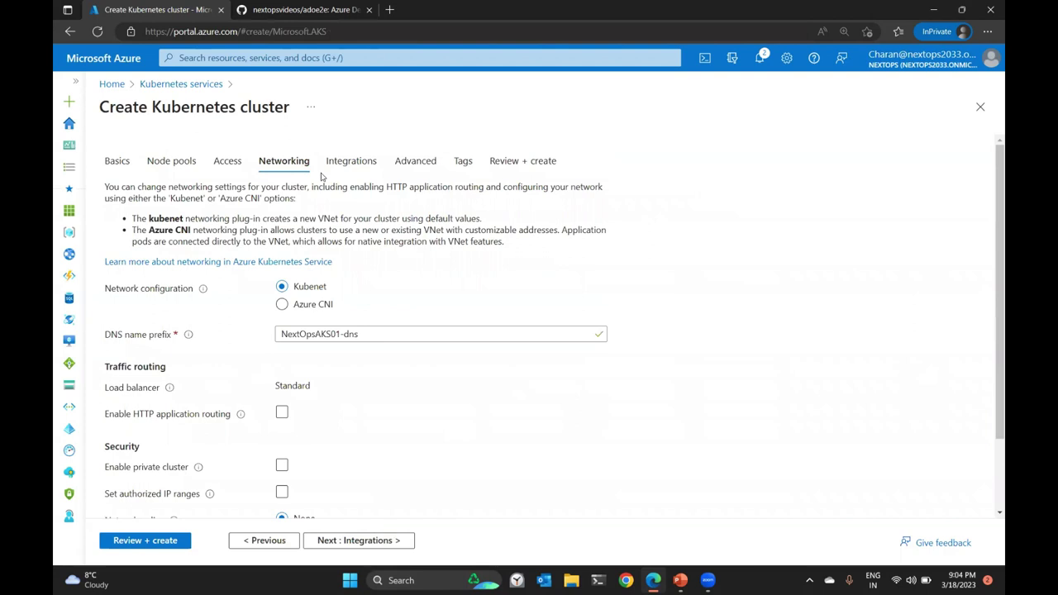
left_click(282, 304)
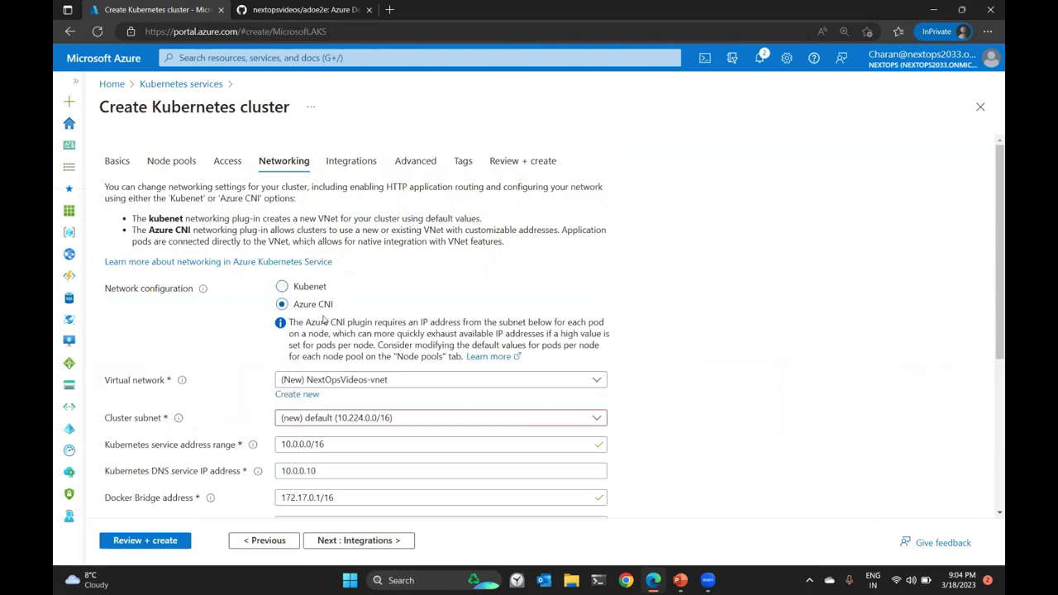
left_click(351, 381)
left_click(357, 472)
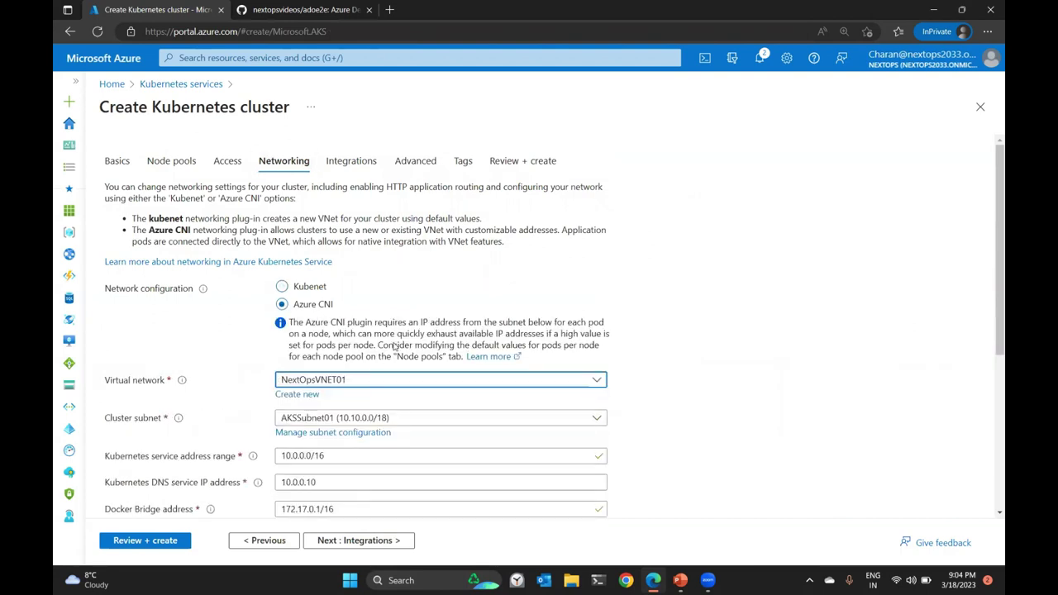
scroll(395, 348, "down", 2)
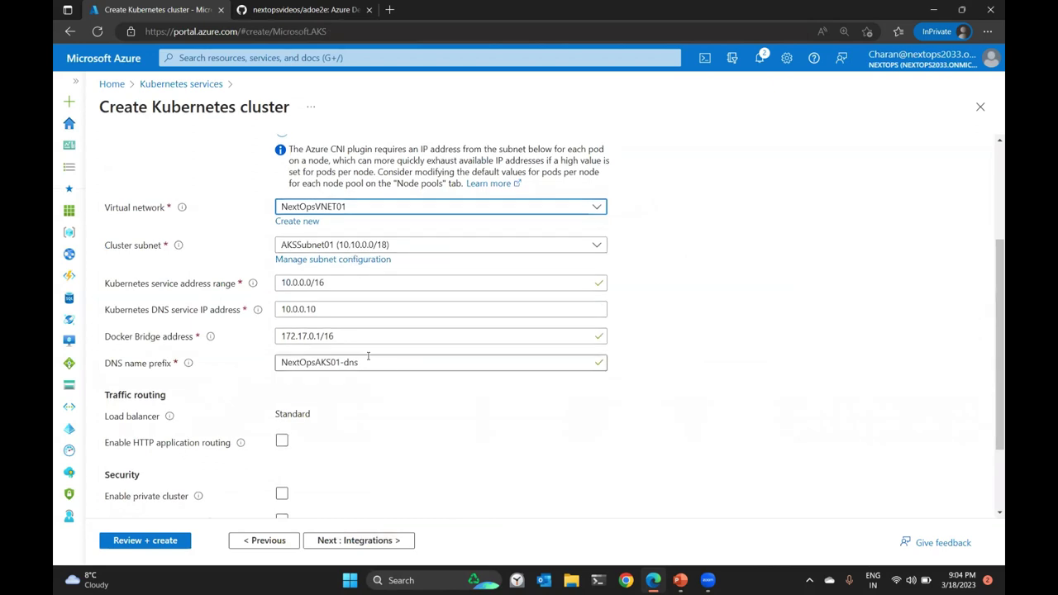
scroll(348, 396, "down", 1)
scroll(364, 420, "up", 2)
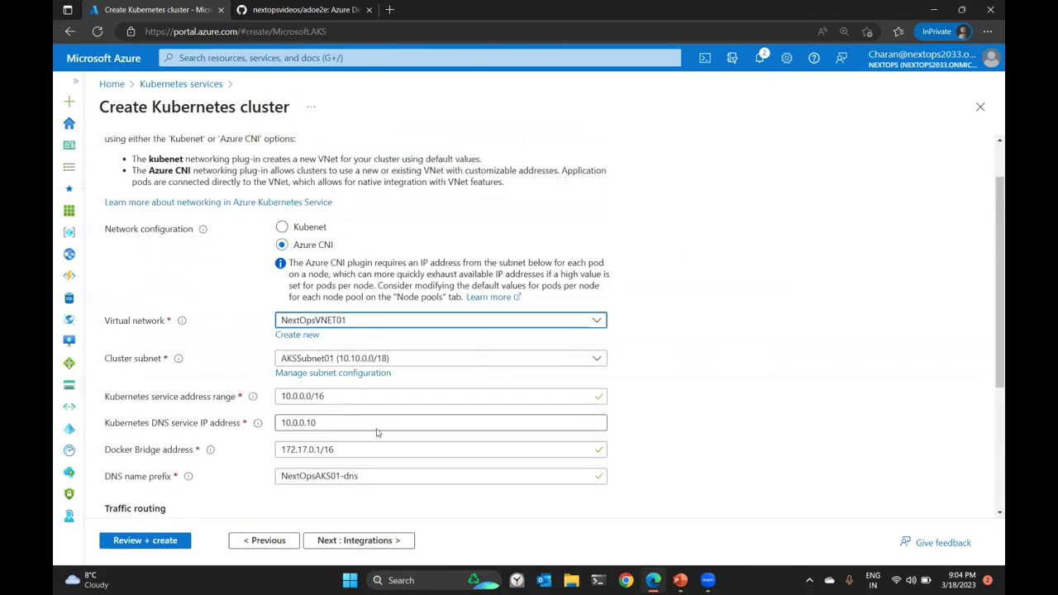
left_click(371, 541)
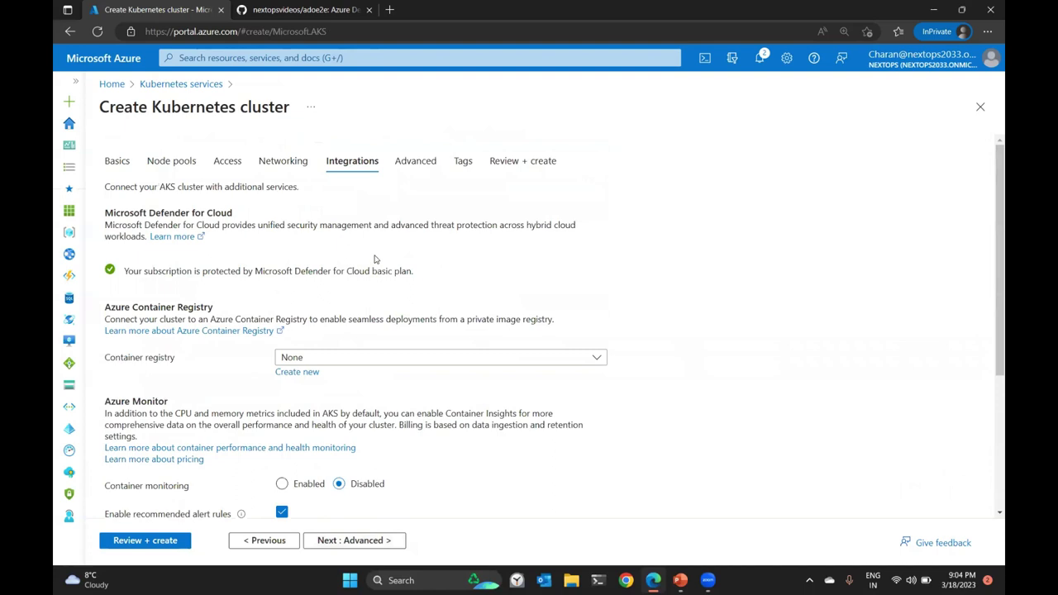
Create container registry NextOpsACR01 with admin user enabled and attach it to the cluster.
left_click(300, 373)
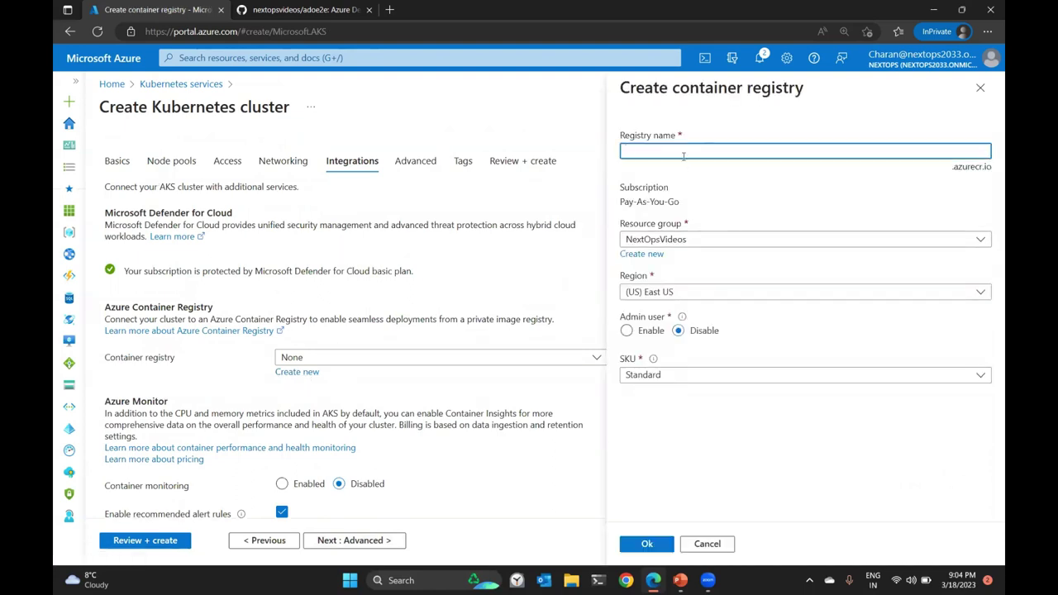
type("NextOpsACR01")
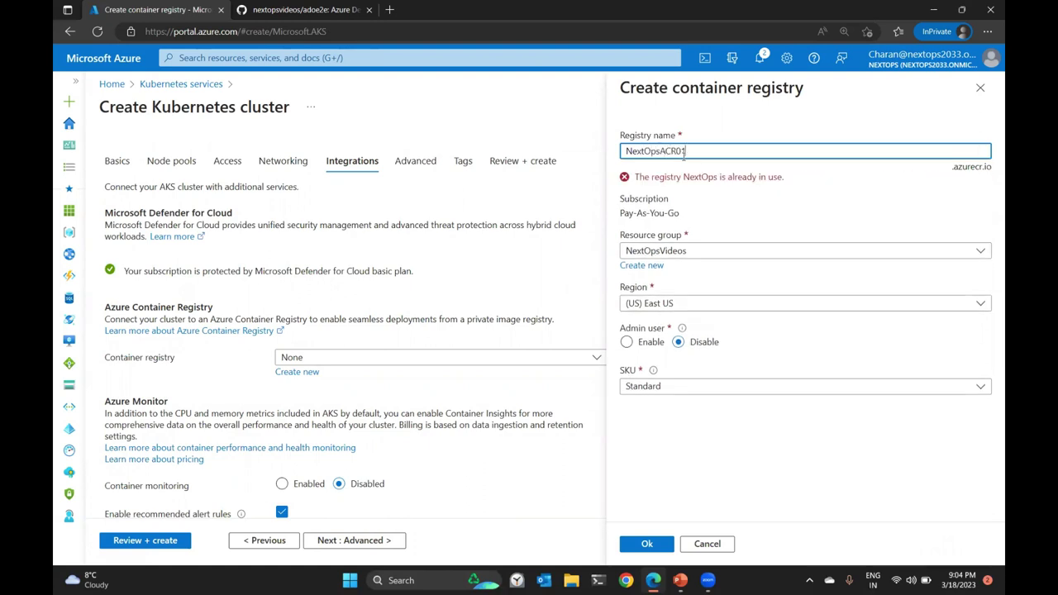
left_click(645, 332)
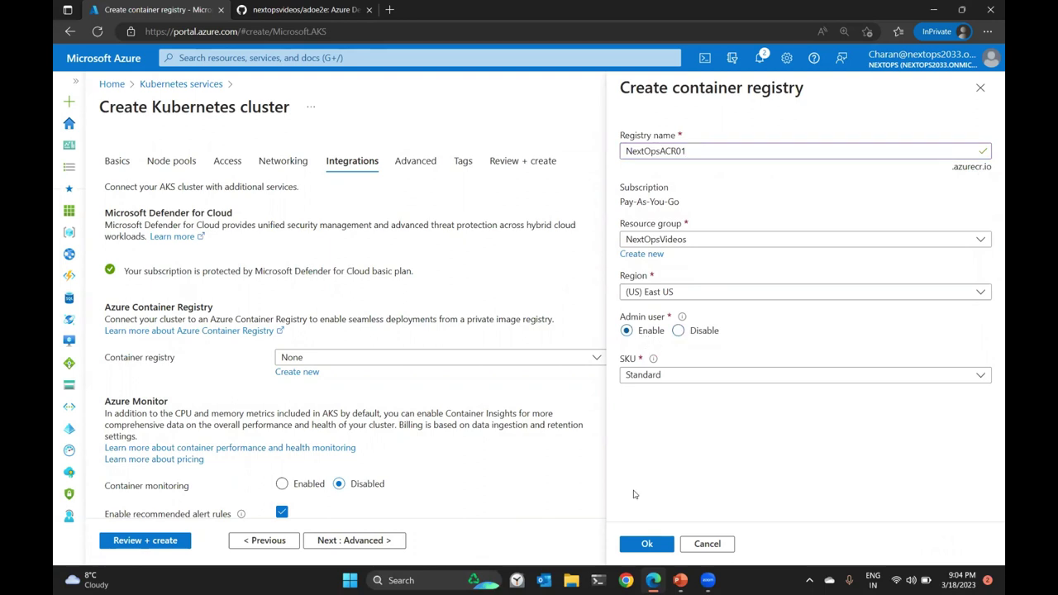
left_click(647, 544)
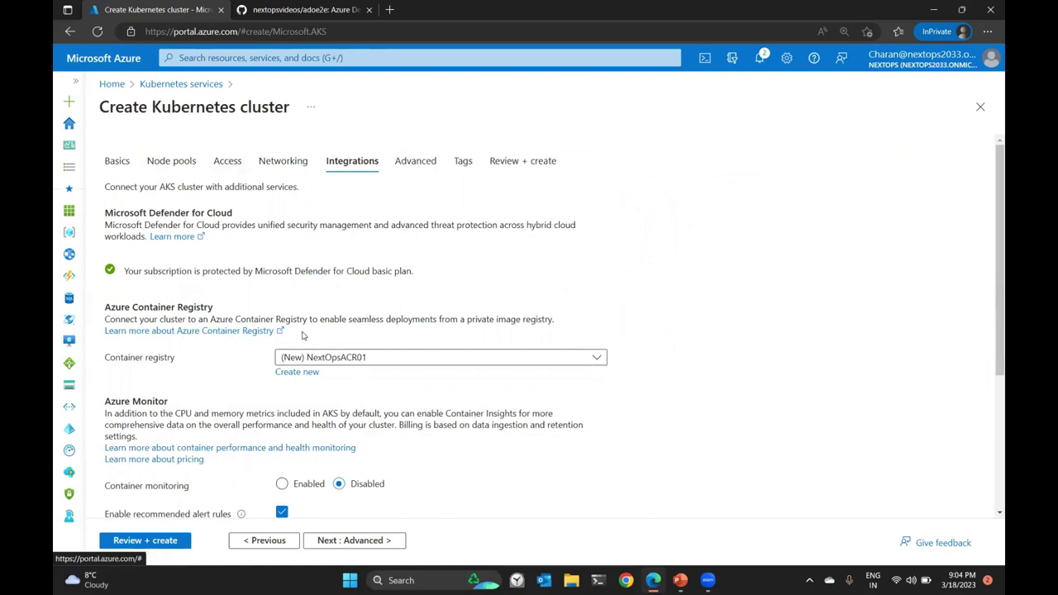
scroll(379, 296, "down", 2)
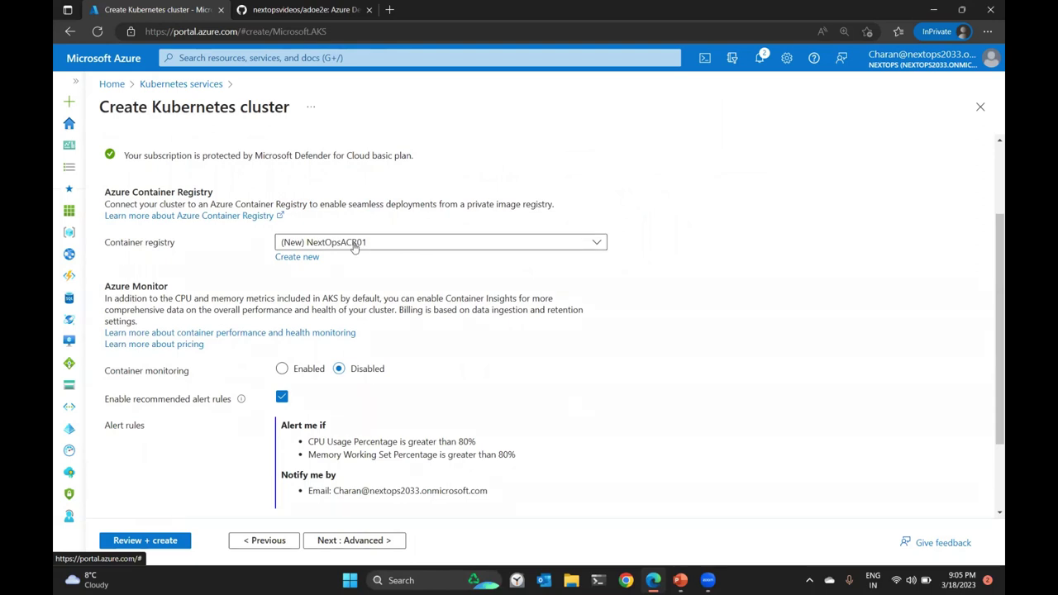
scroll(397, 340, "down", 1)
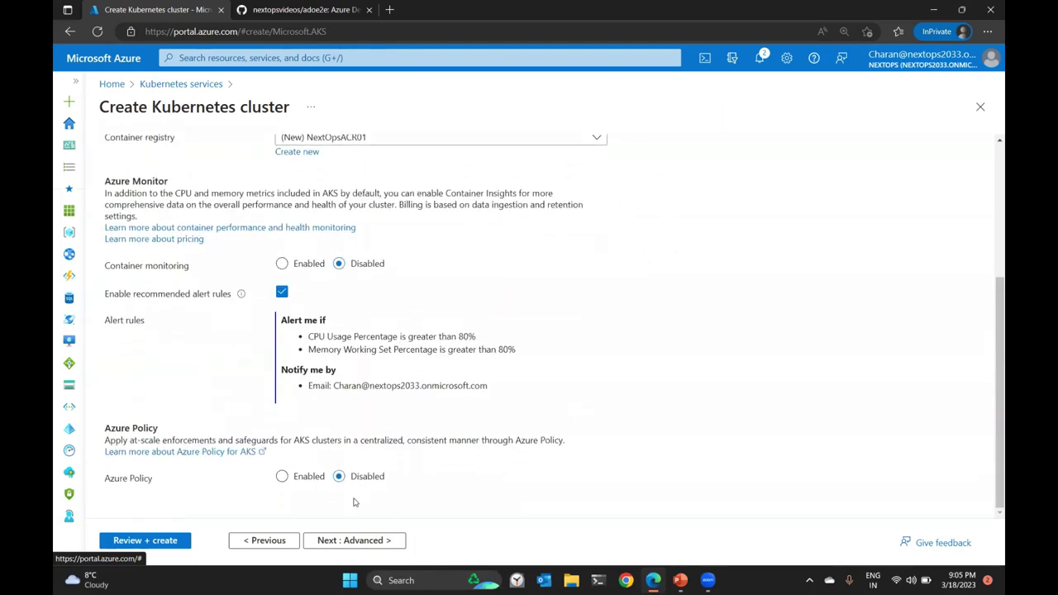
left_click(350, 541)
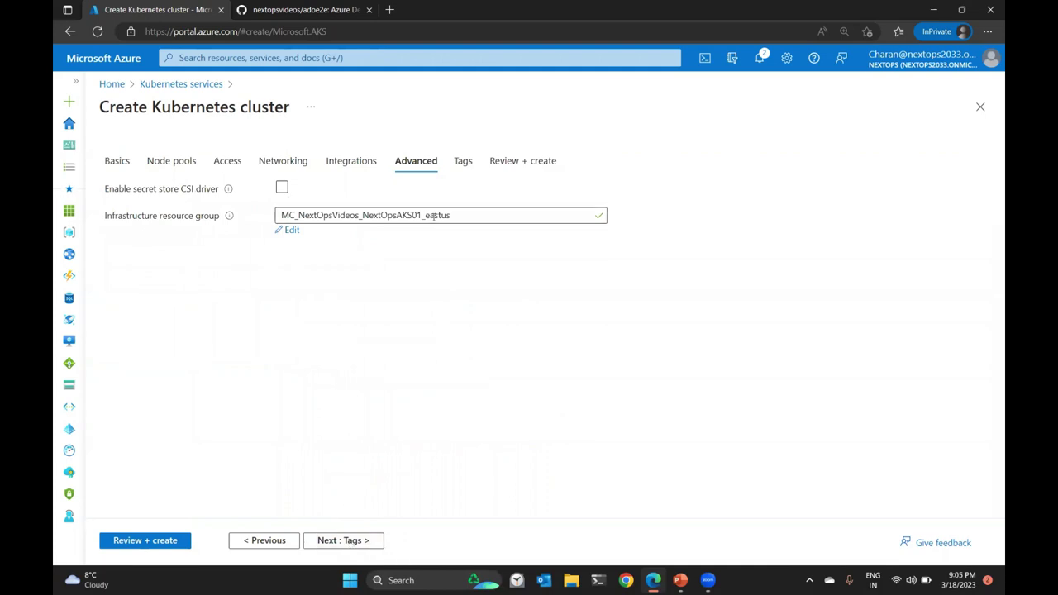
left_click(350, 541)
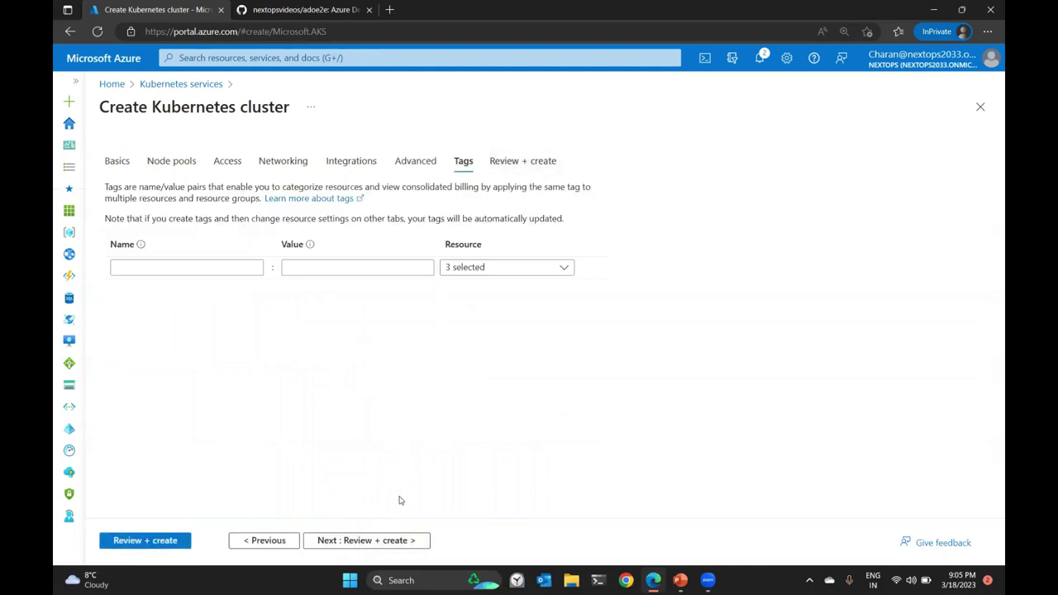
Validate the NextOpsAKS01 cluster settings and submit it for deployment.
left_click(366, 541)
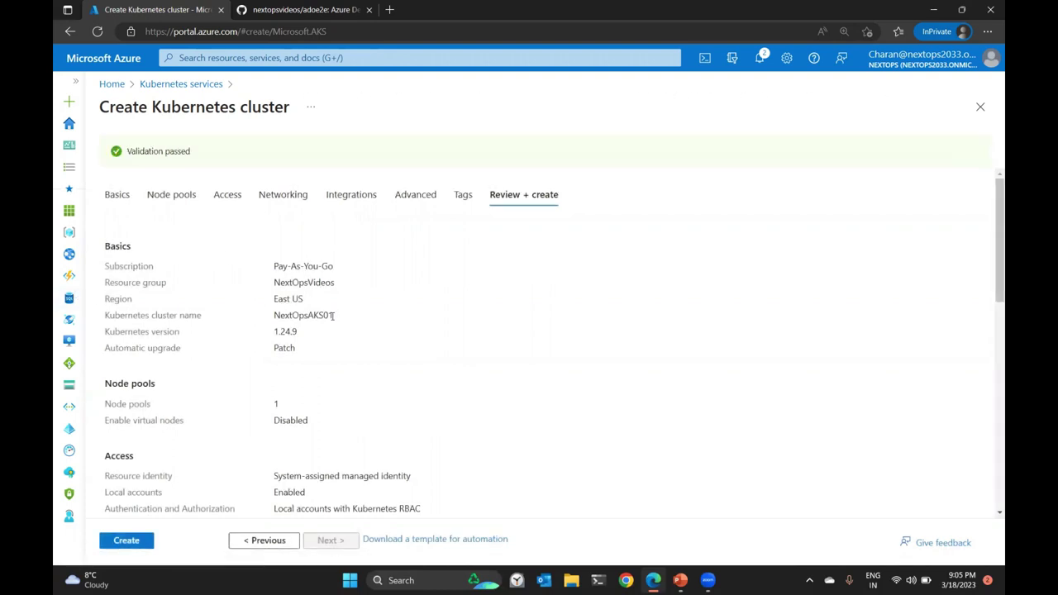
left_click(132, 540)
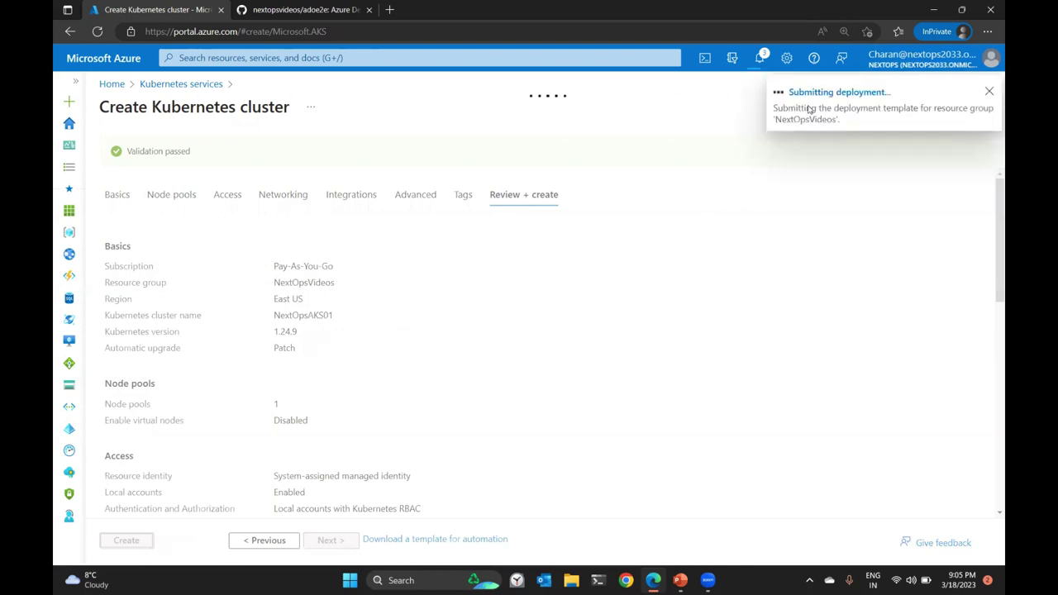
Open SQL databases in a new browser tab.
right_click(68, 299)
left_click(116, 309)
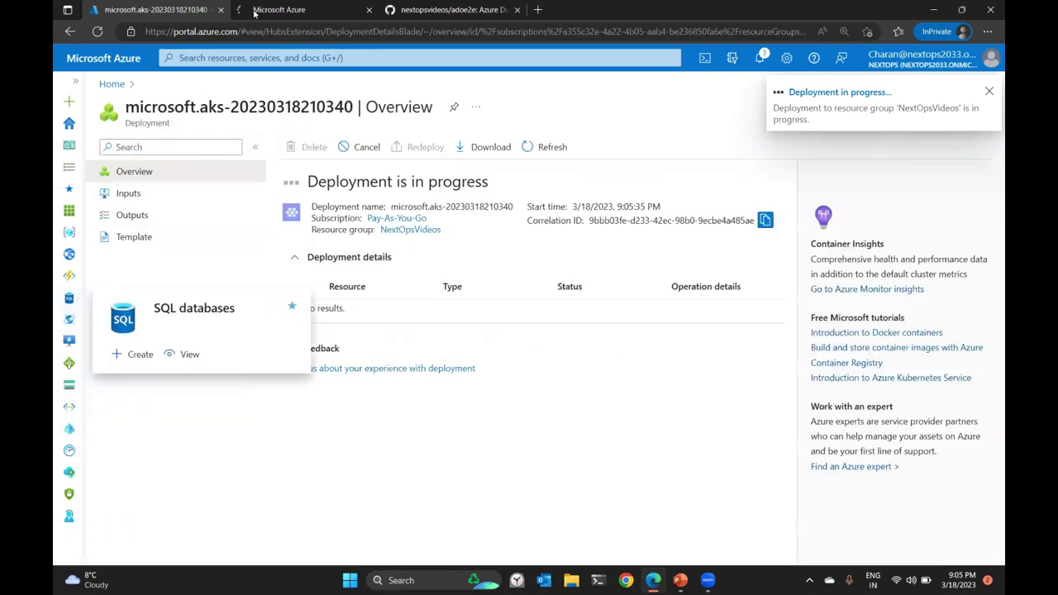
left_click(294, 9)
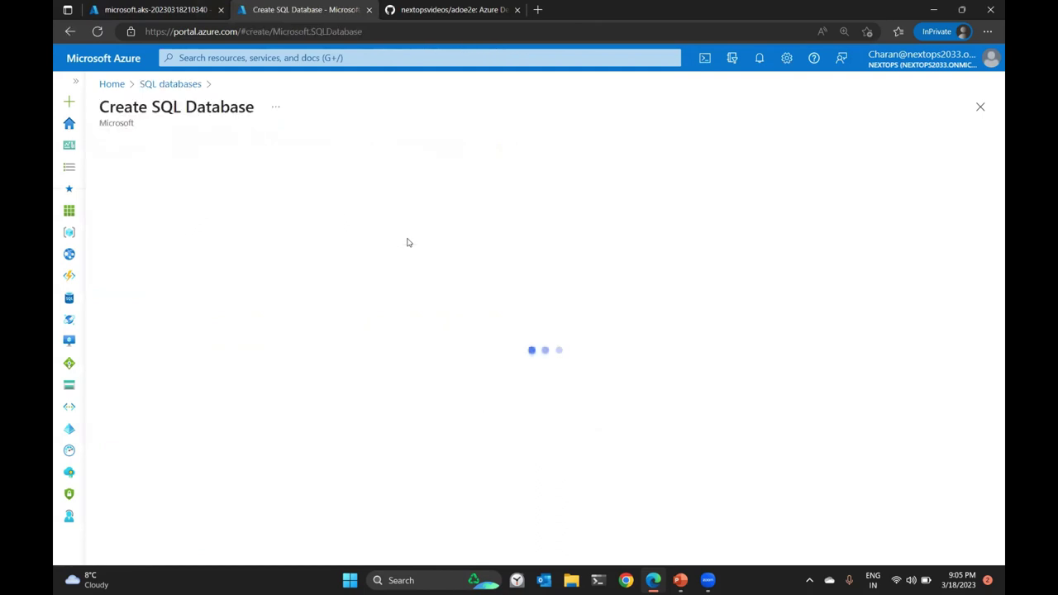
Put database nextopssql01 in NextOpsVideos and start creating a new server for it.
left_click(368, 381)
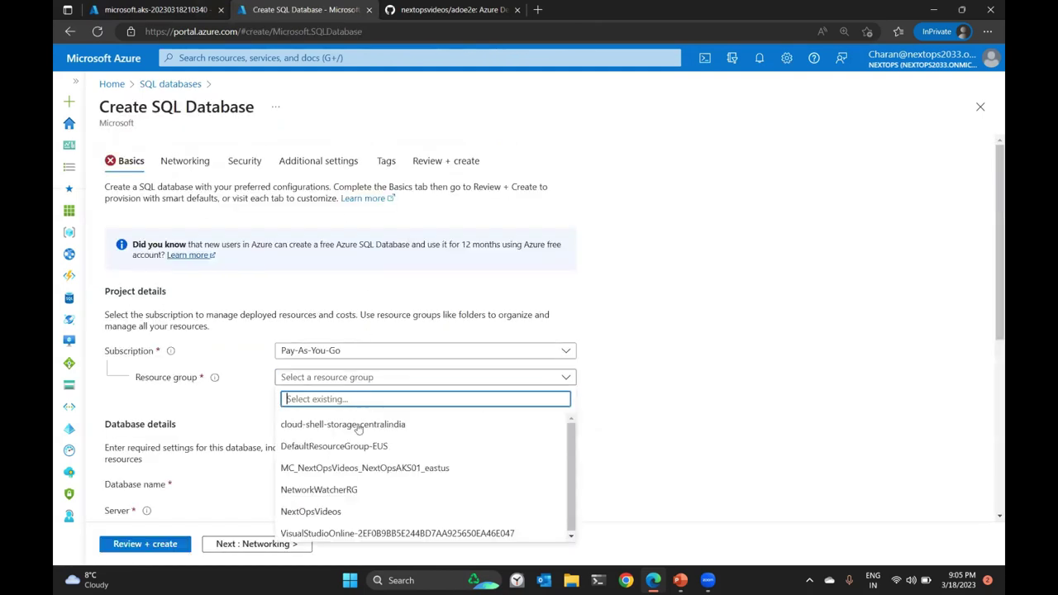
left_click(345, 507)
scroll(395, 346, "down", 3)
left_click(366, 247)
type("nextopssql01")
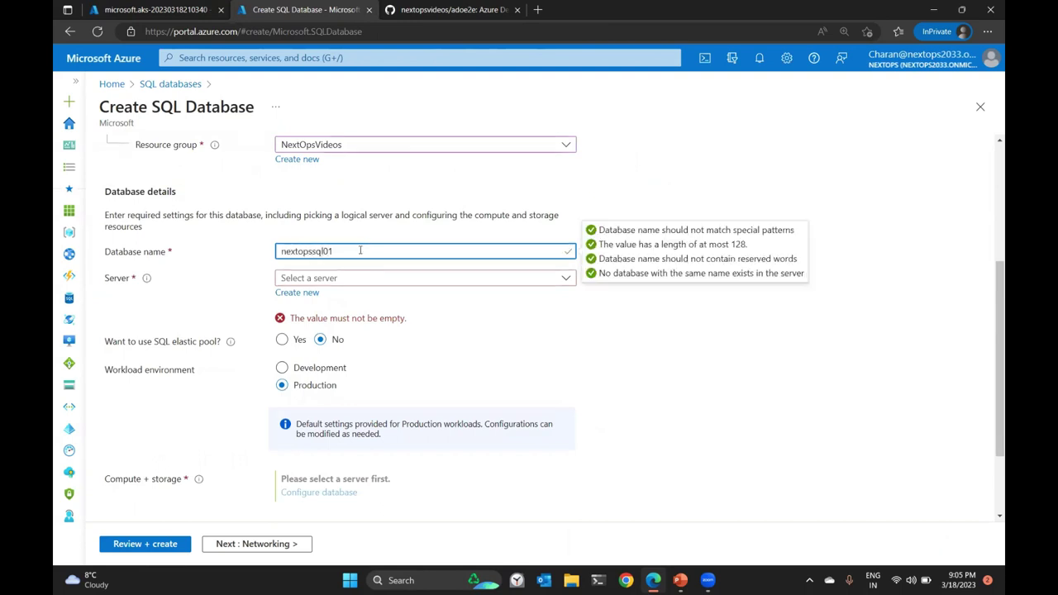
left_click_drag(351, 248, 274, 246)
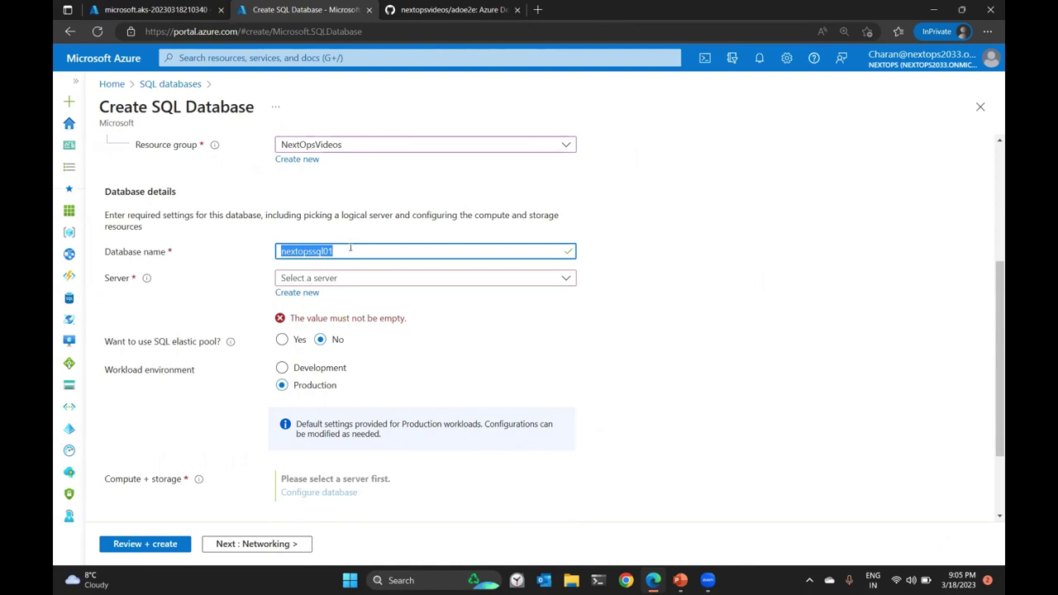
left_click(305, 295)
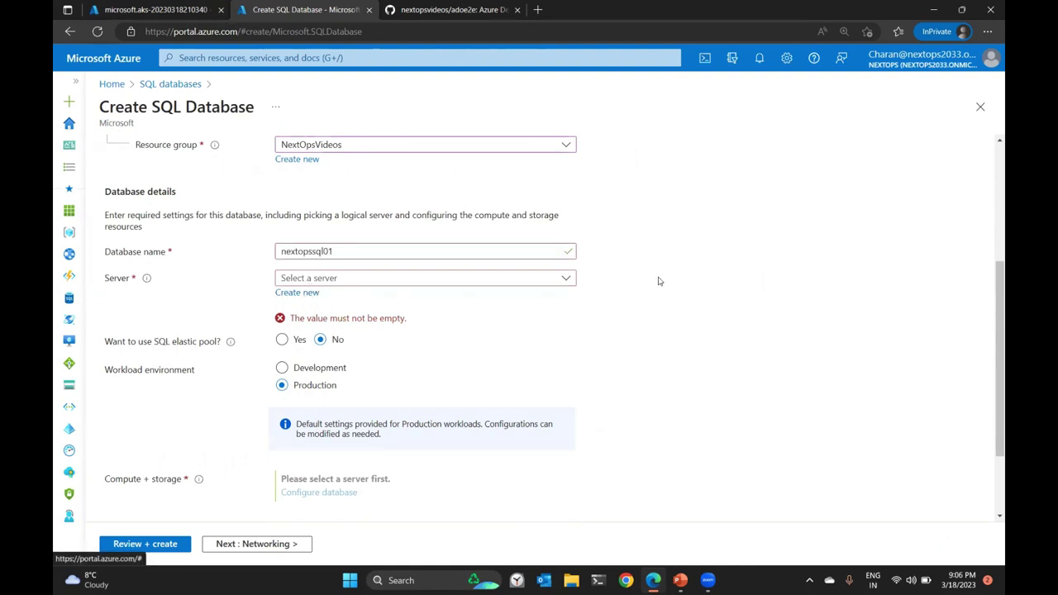
Name the server nextopssqls01 and switch it to SQL authentication.
type("nex")
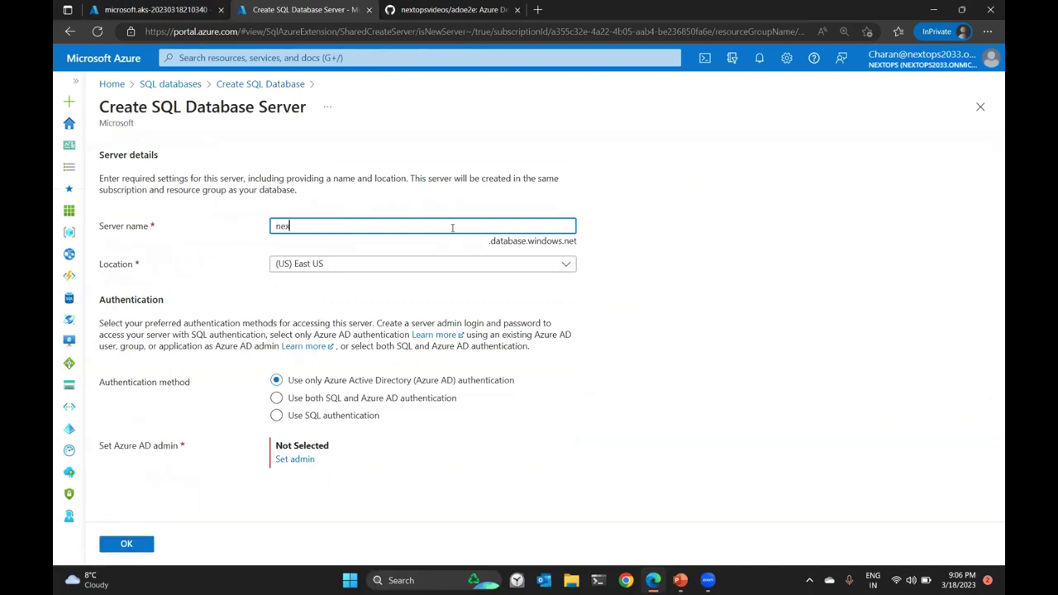
type("topssqls01")
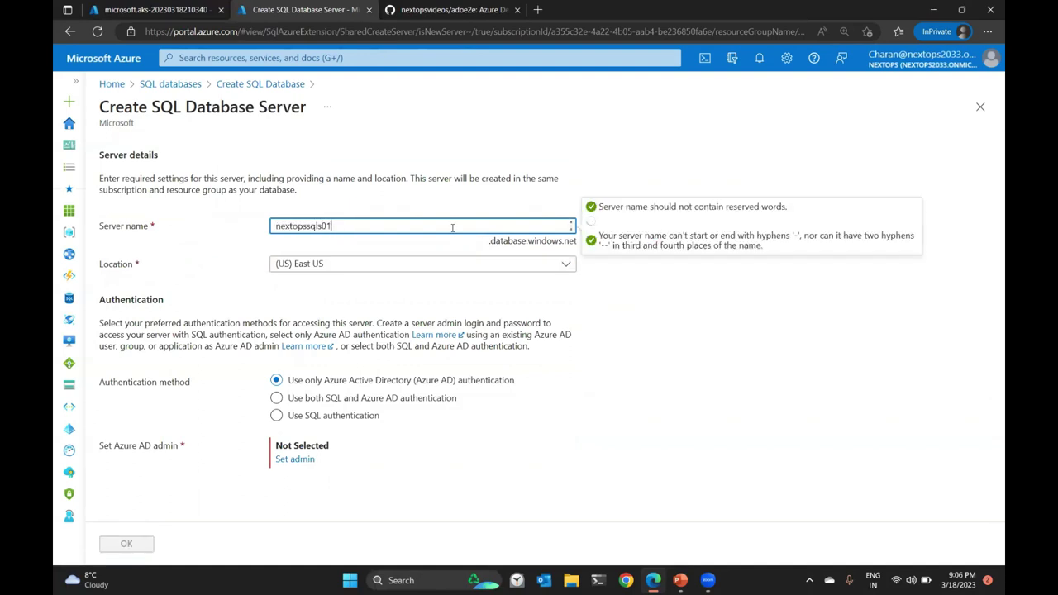
left_click(327, 421)
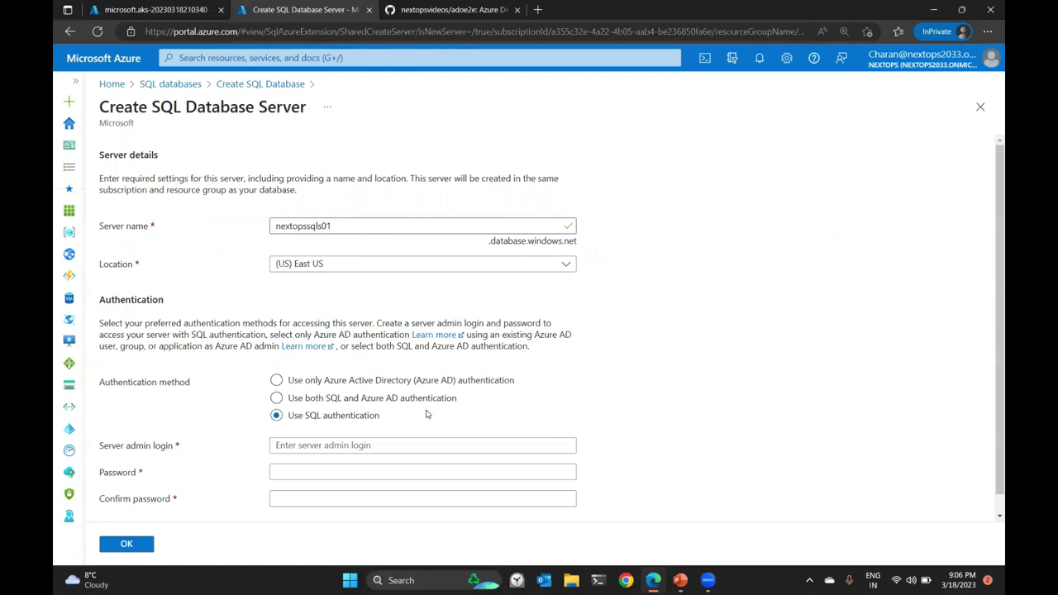
scroll(362, 408, "down", 1)
Enter the server admin login and a matching password, then confirm the server.
left_click(353, 426)
key("Tab")
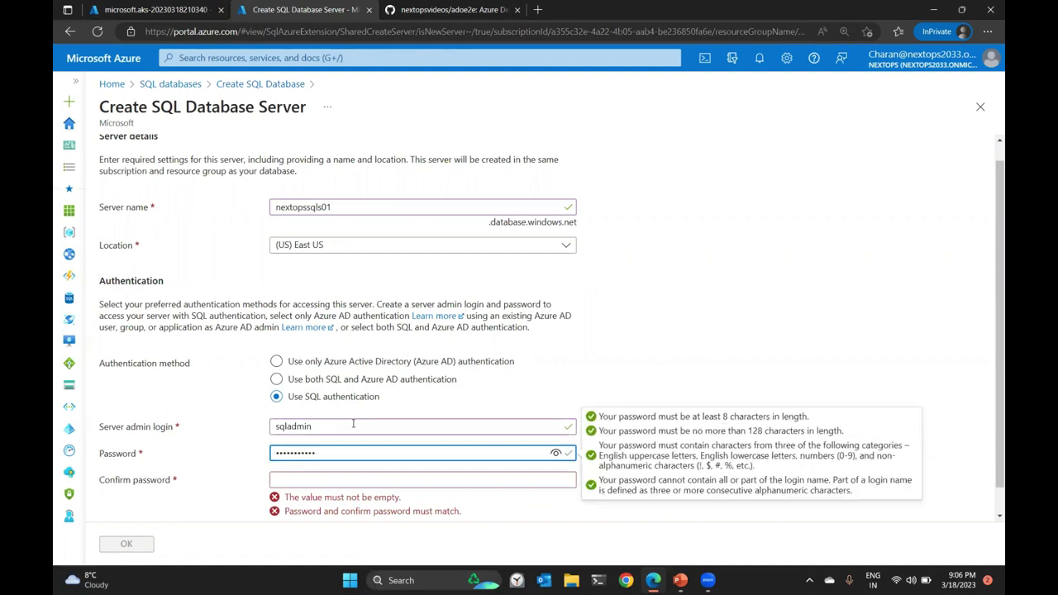
key("Tab")
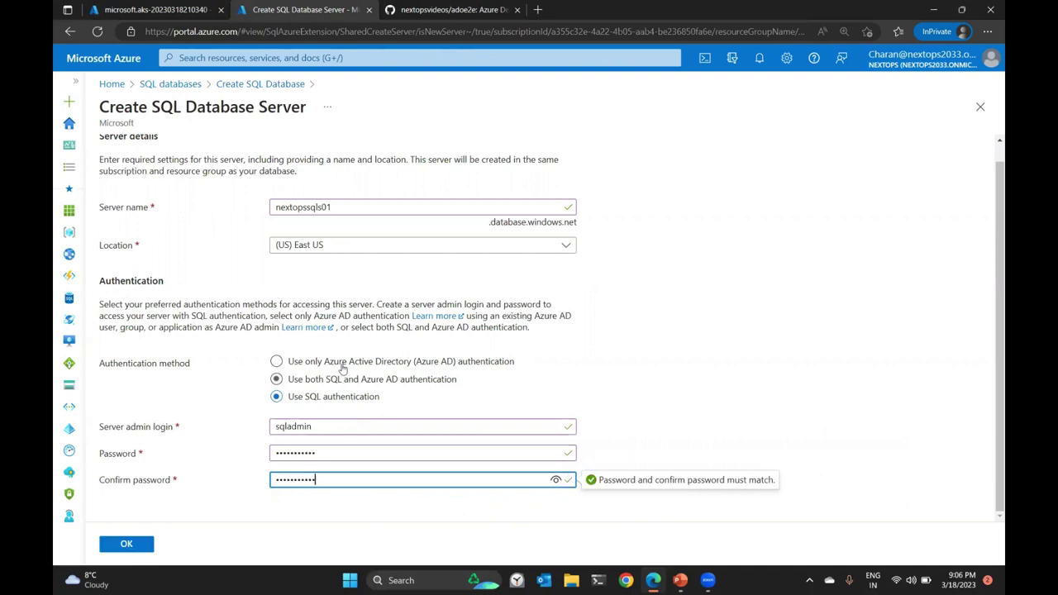
left_click(133, 546)
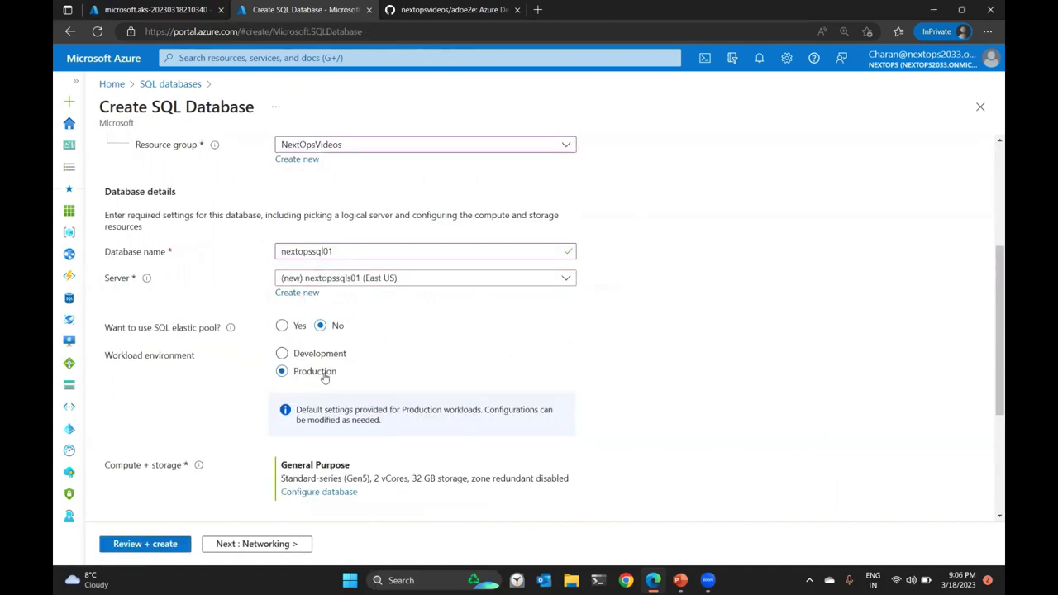
Set the database to the Basic service tier with a Development workload environment.
scroll(342, 516, "down", 2)
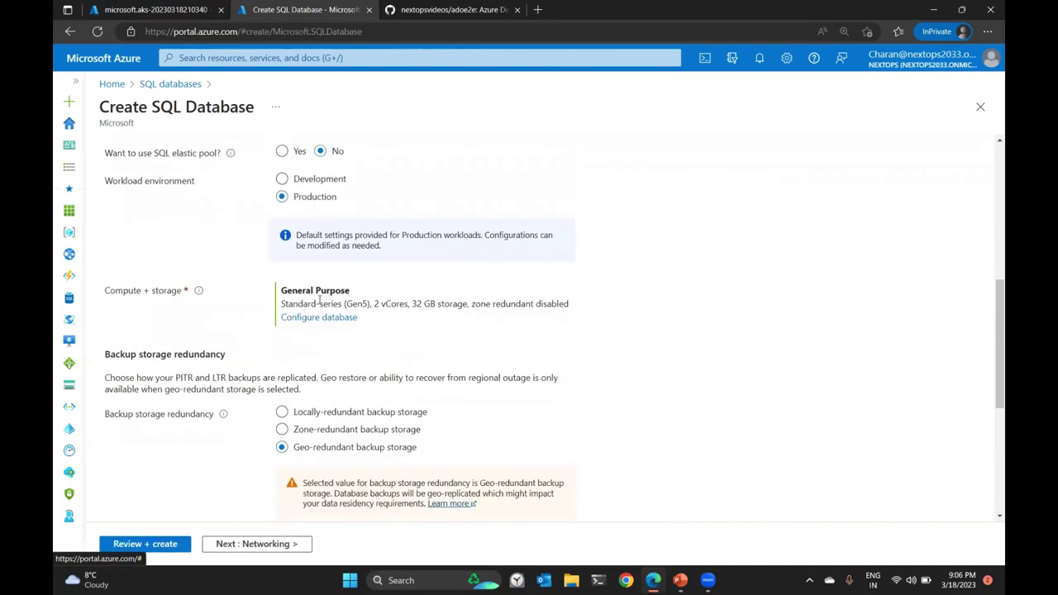
left_click(340, 319)
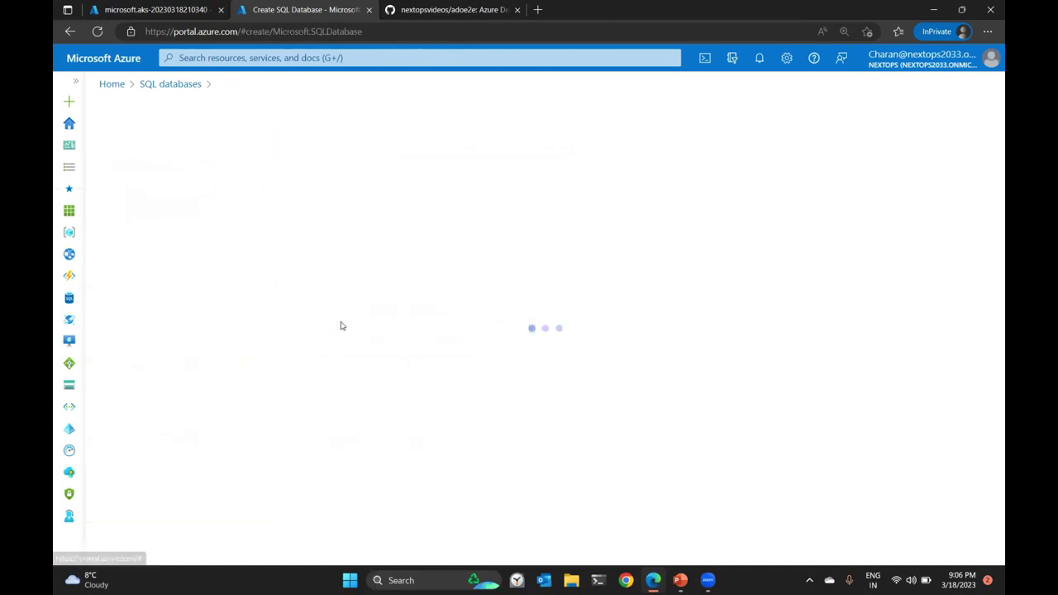
left_click(323, 245)
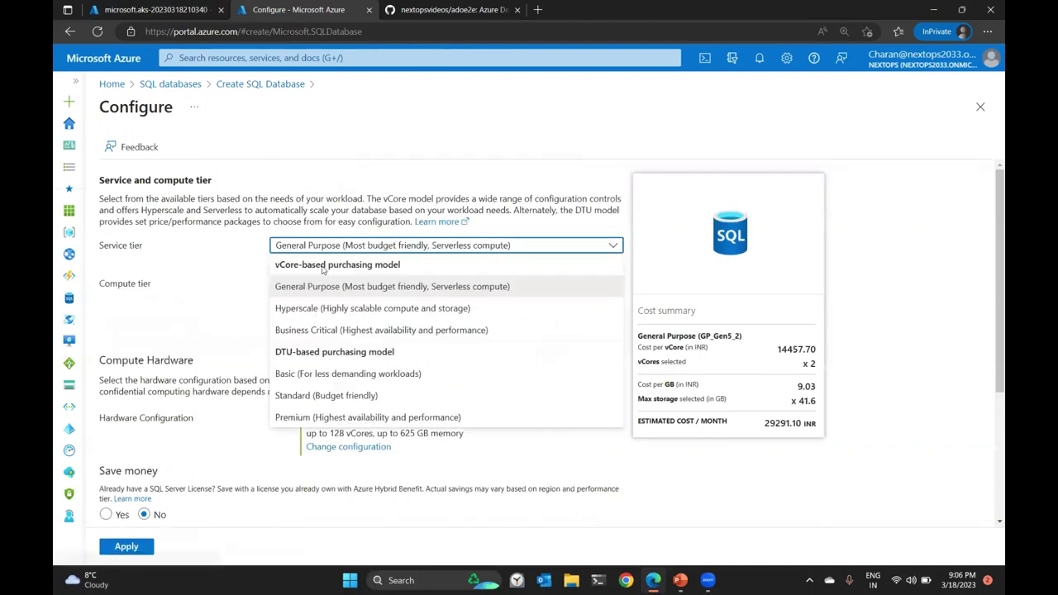
left_click(319, 374)
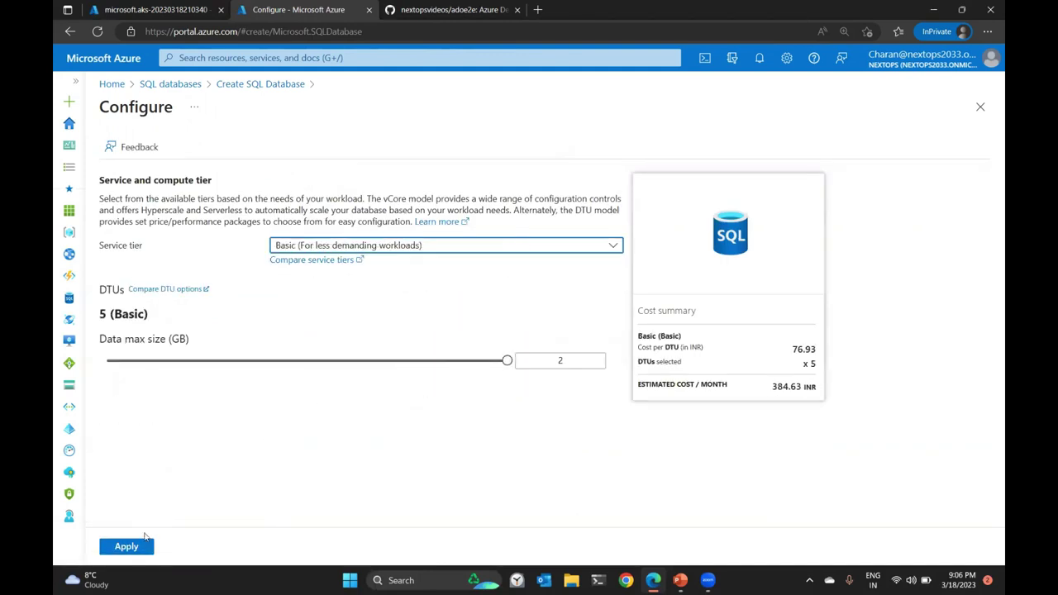
left_click(125, 547)
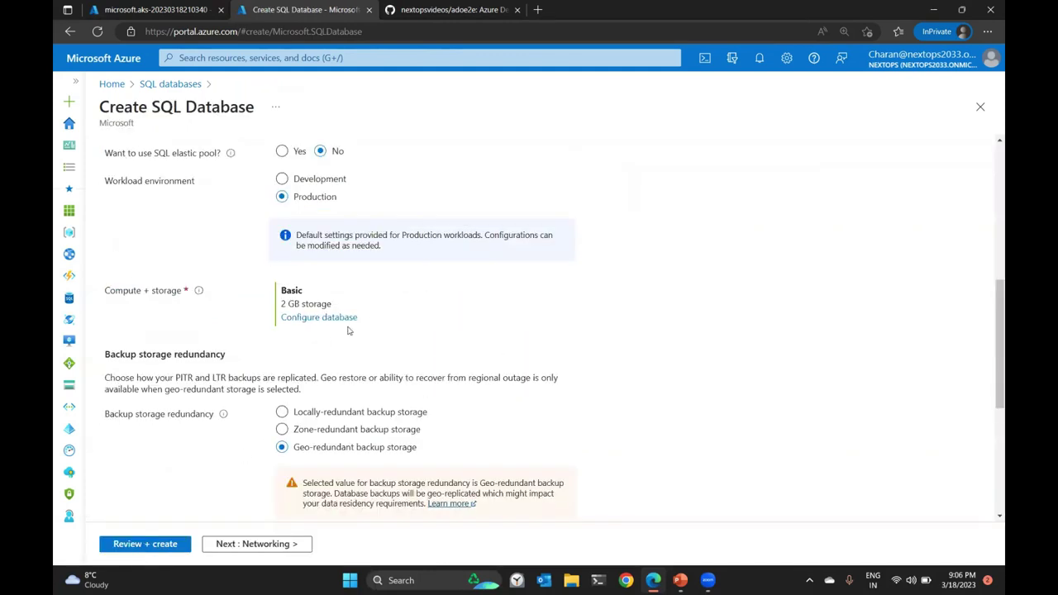
left_click(305, 179)
Reapply the Basic tier and set backup storage to locally-redundant.
left_click(330, 320)
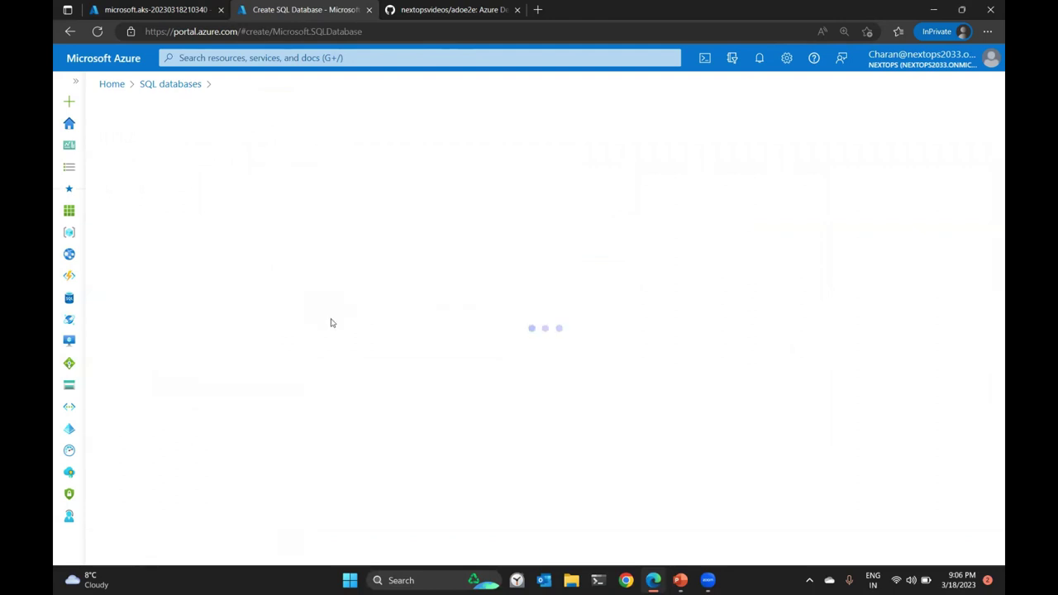
left_click(331, 245)
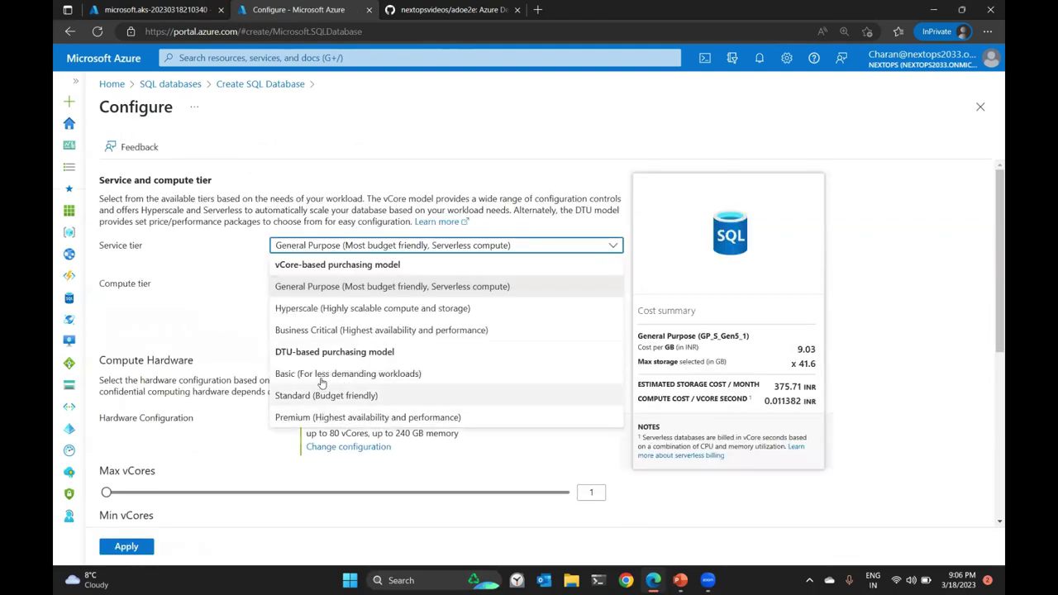
left_click(327, 375)
left_click(126, 547)
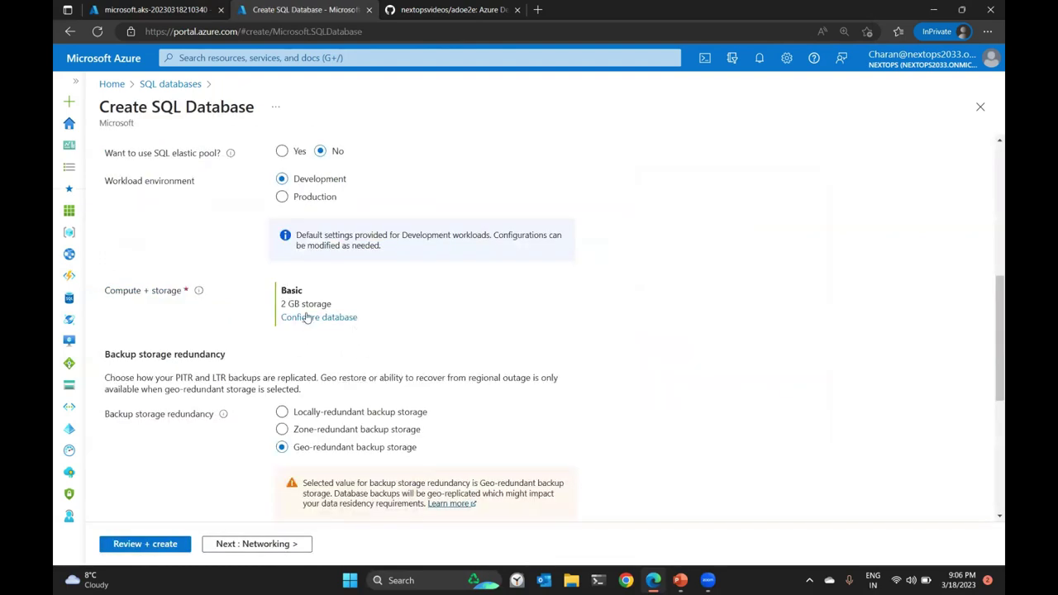
left_click(329, 419)
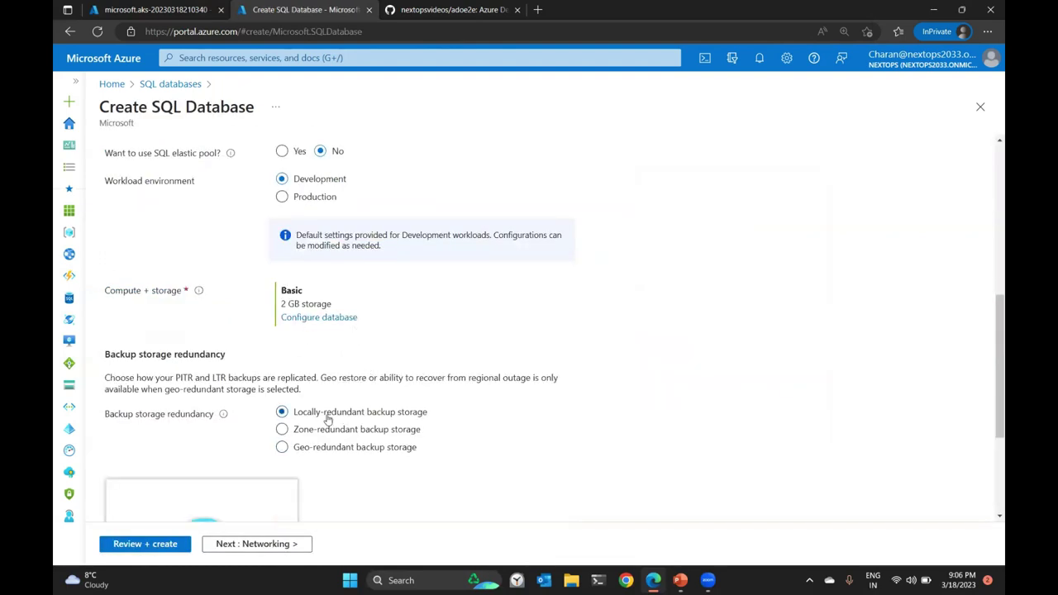
scroll(309, 499, "down", 3)
Give the server a public endpoint allowing Azure services and the current client IP.
left_click(283, 543)
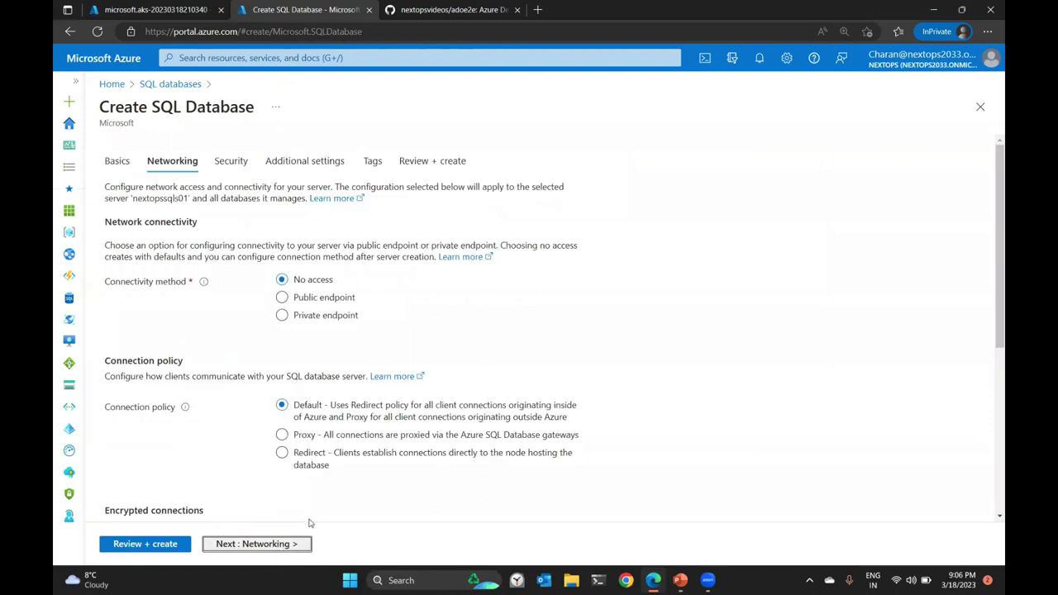
left_click(322, 298)
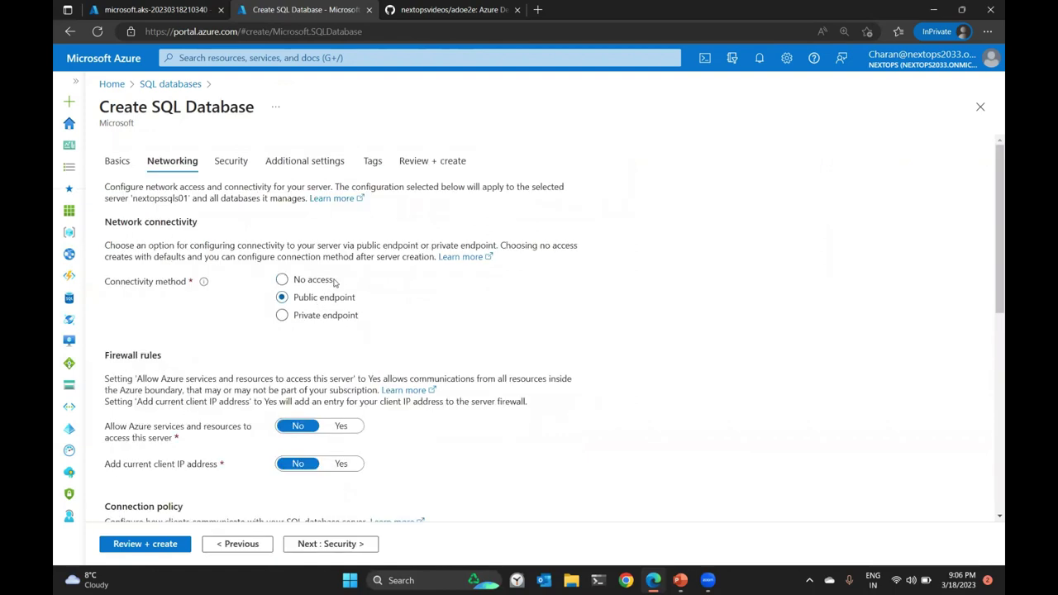
scroll(332, 283, "down", 3)
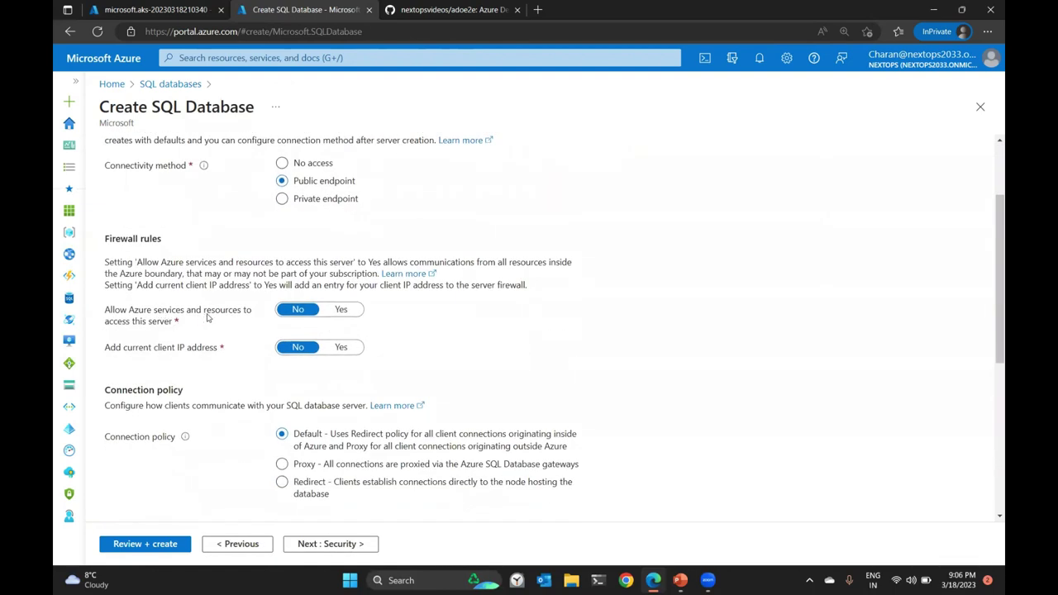
left_click(340, 311)
left_click(343, 348)
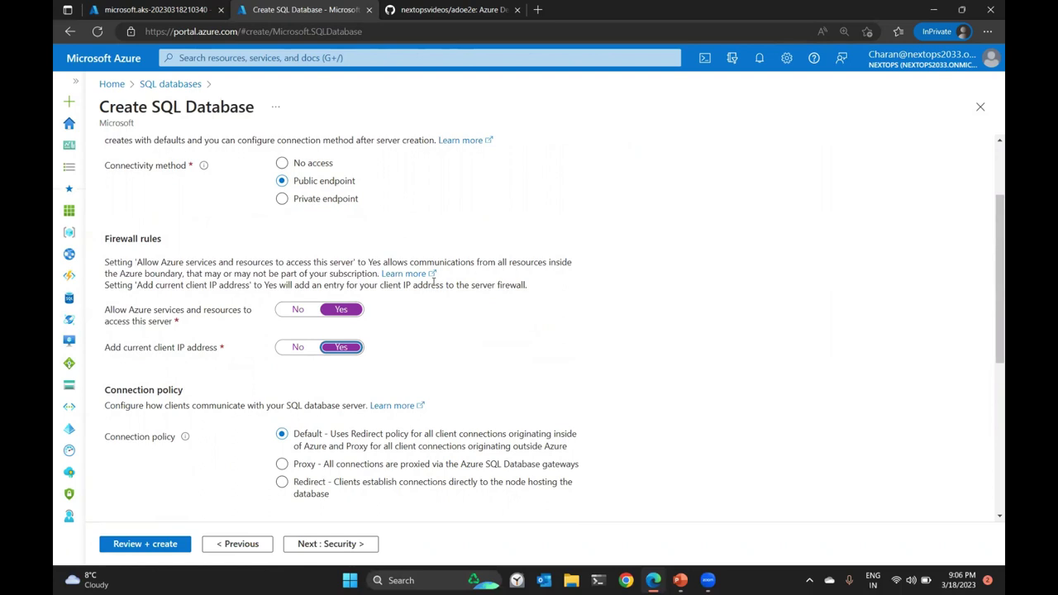
Pass through Security, Additional settings and Tags, create the database, then check the AKS deployment.
scroll(469, 291, "down", 3)
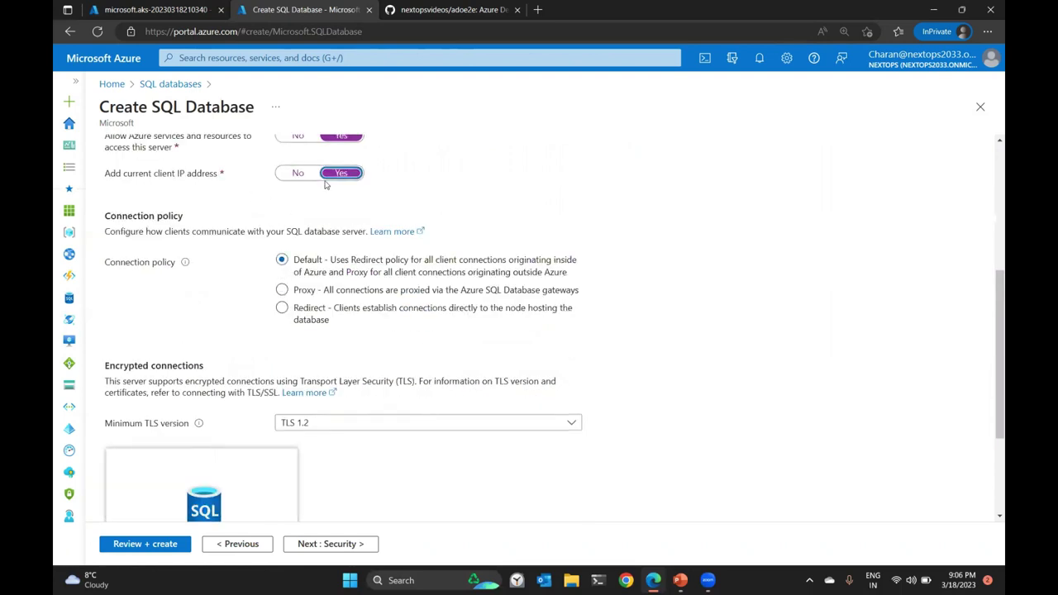
scroll(385, 314, "down", 3)
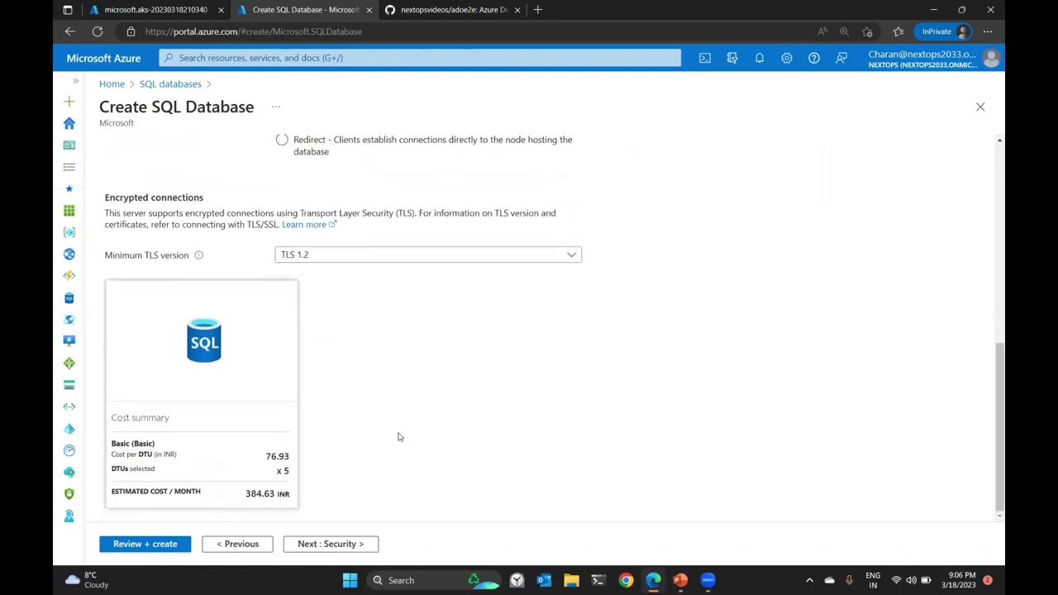
left_click(329, 546)
scroll(343, 286, "down", 5)
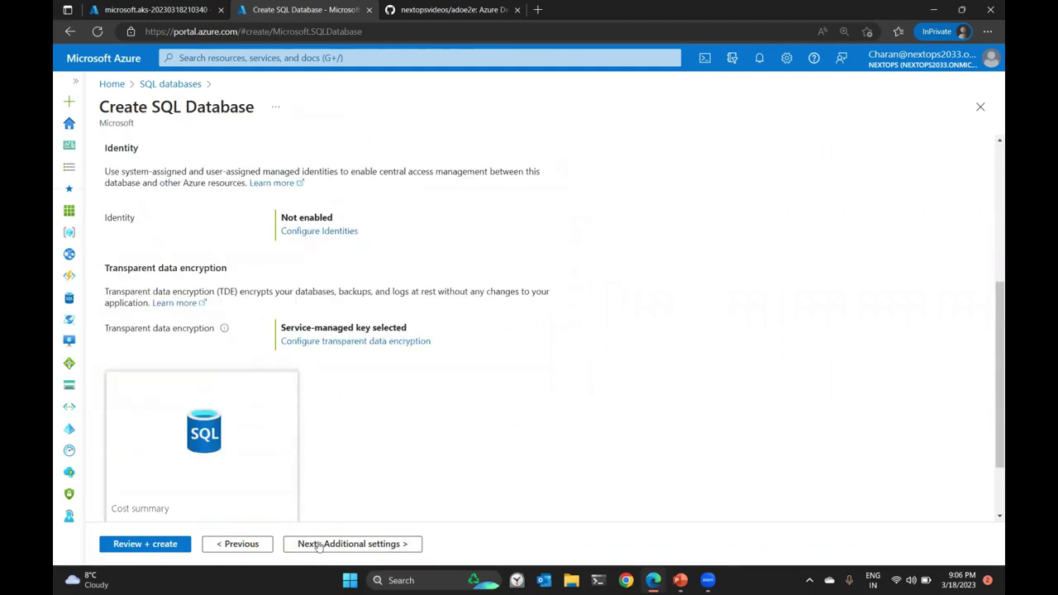
left_click(330, 544)
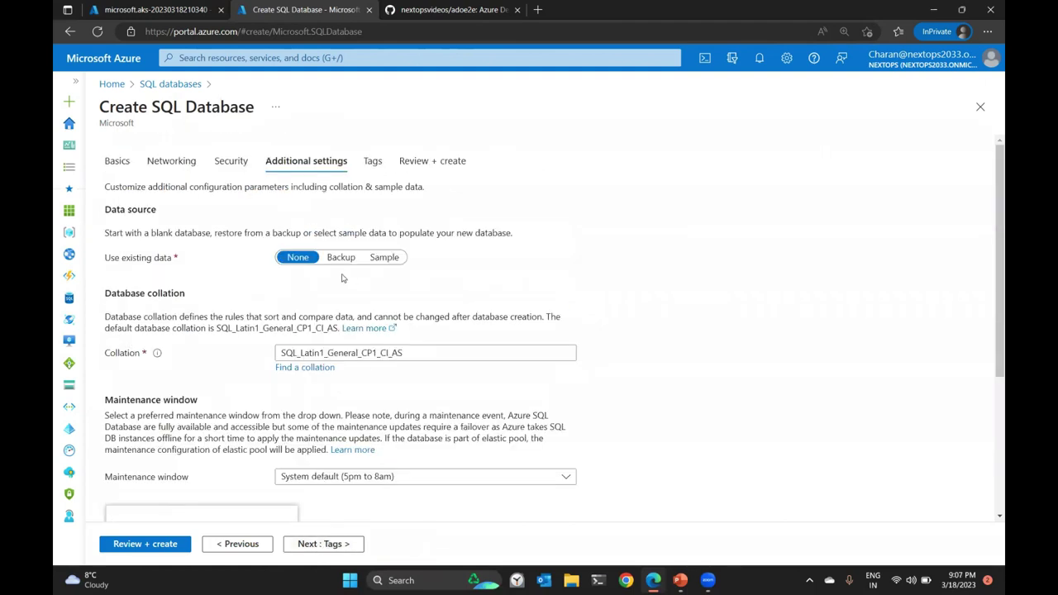
left_click(339, 546)
left_click(344, 545)
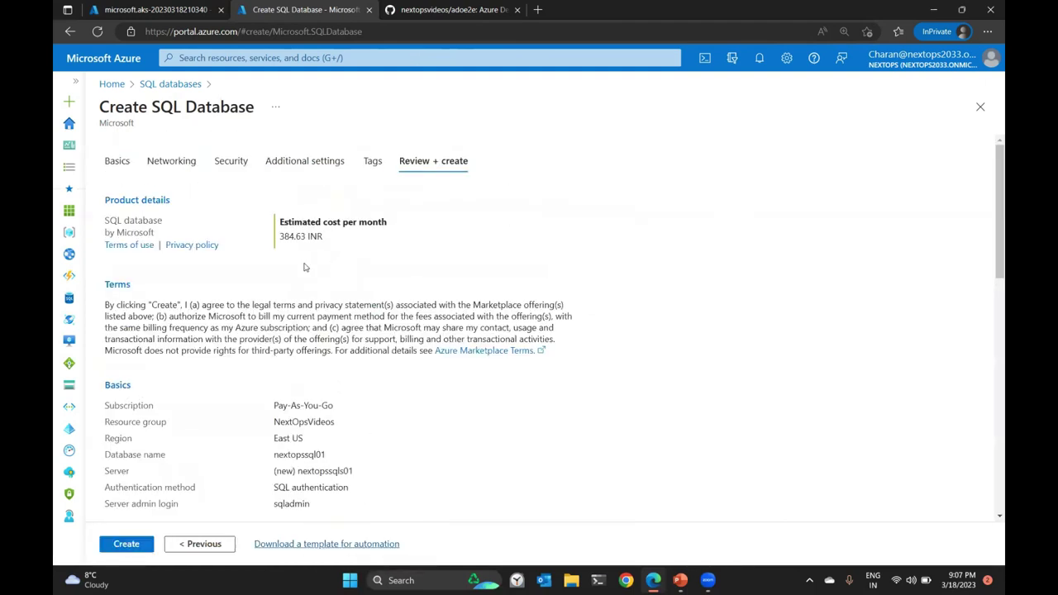
left_click(137, 543)
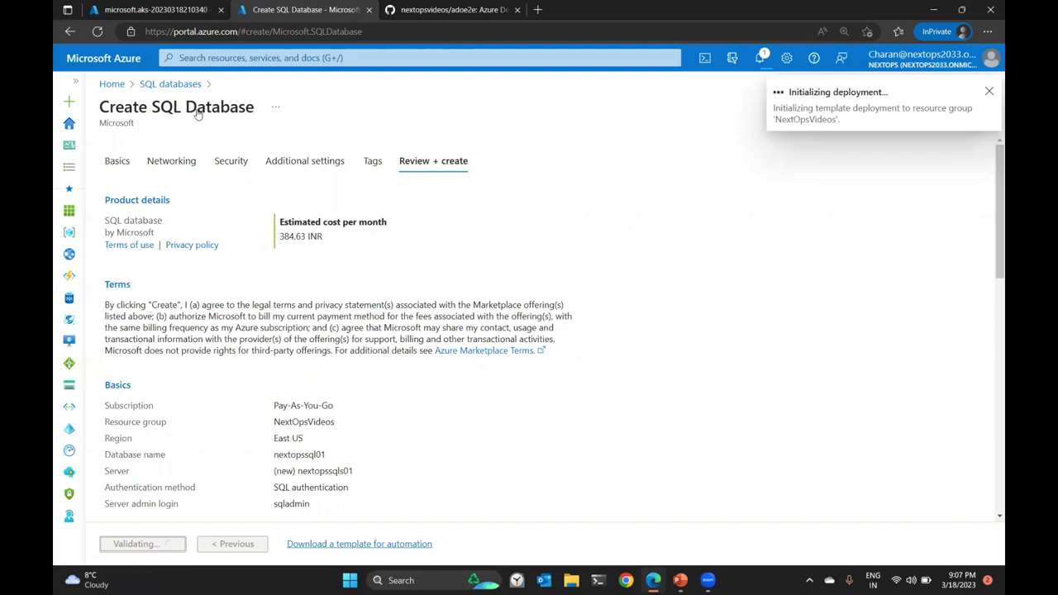
left_click(162, 10)
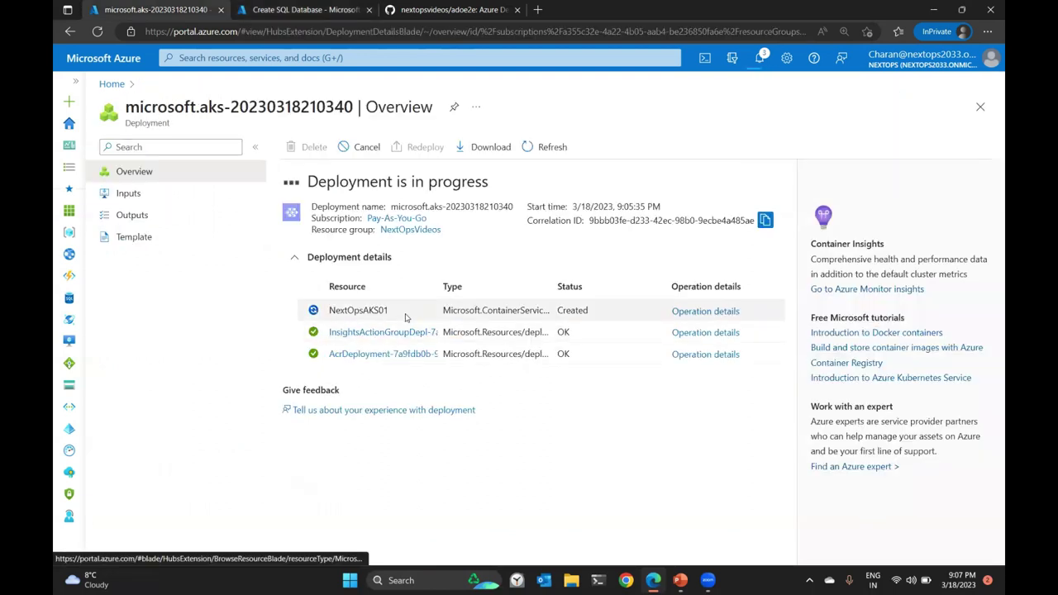
Return to the Create SQL Database tab to see its in-progress deployment.
left_click(278, 11)
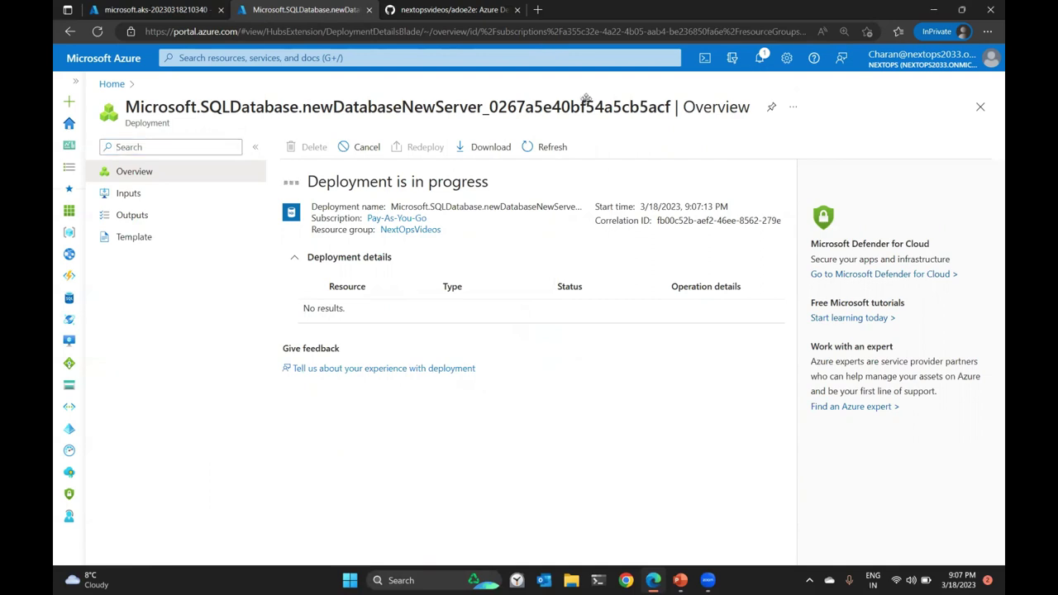
Create a new Azure DevOps project named E2EProject at dev.azure.com.
left_click(544, 15)
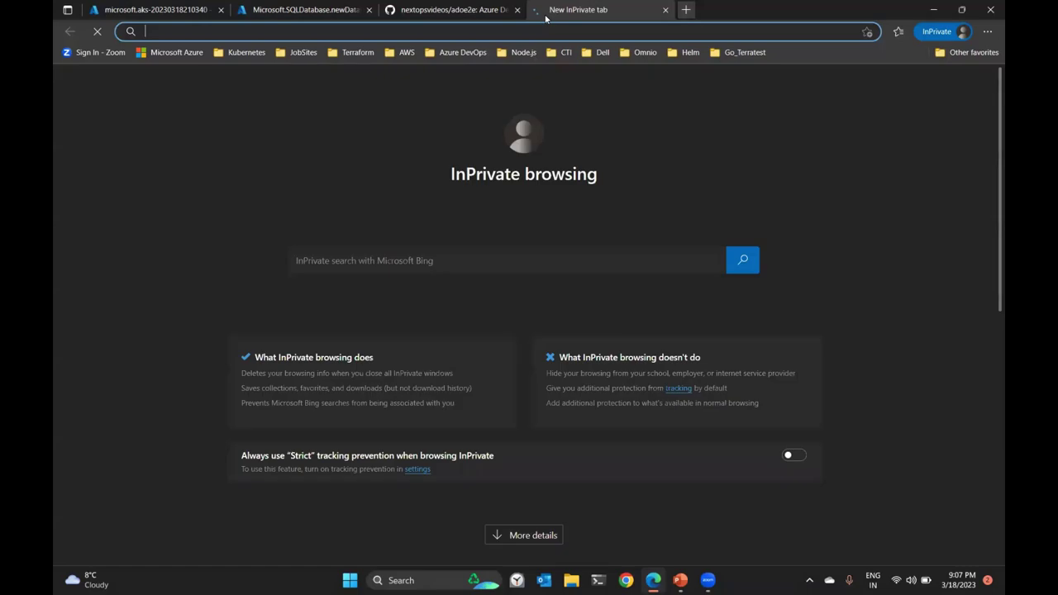
type("dev.")
type("azure.com")
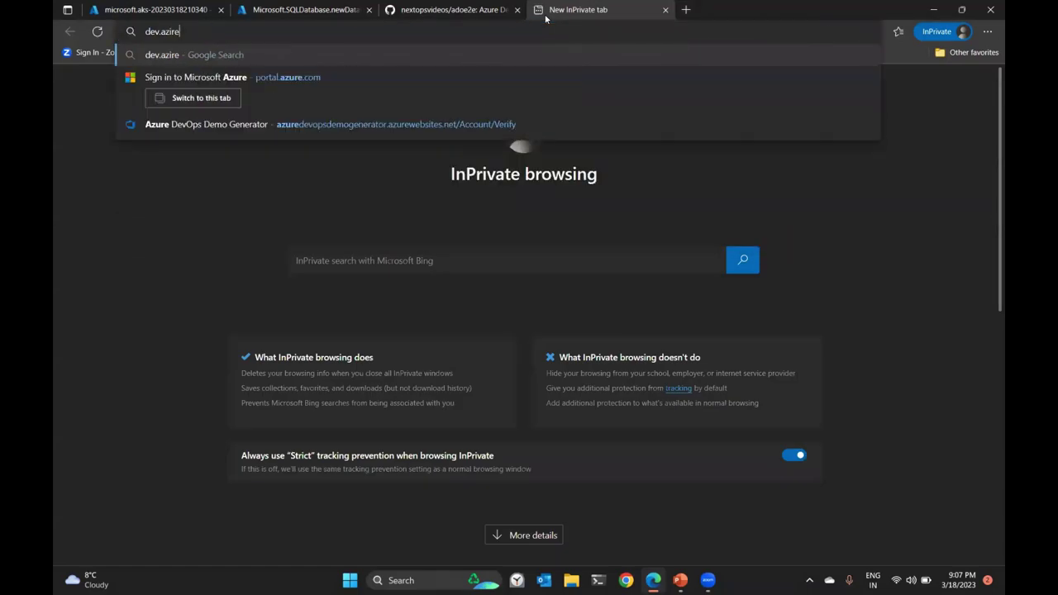
key("Return")
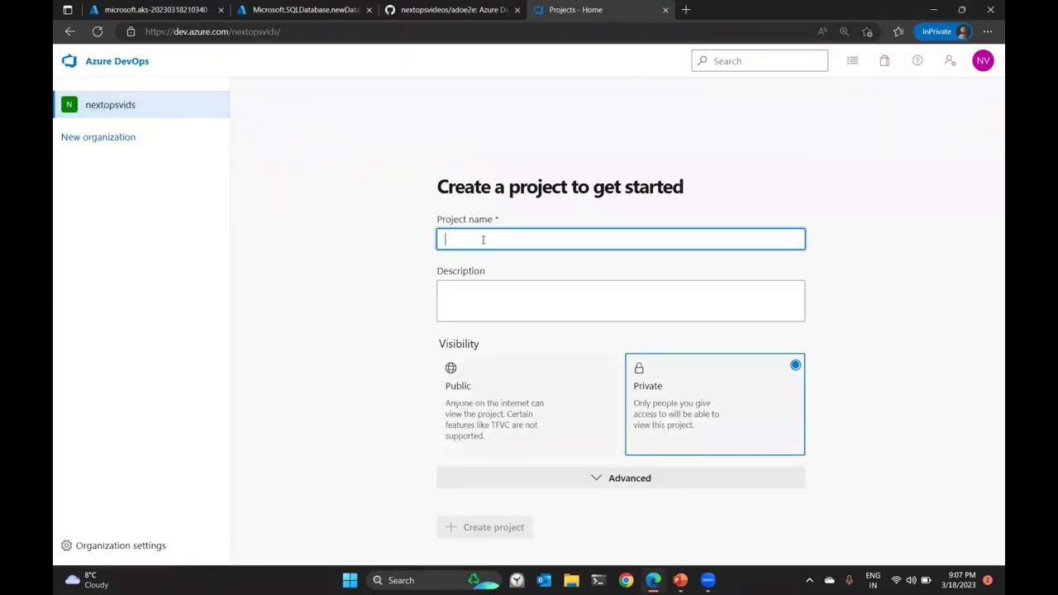
type("E2")
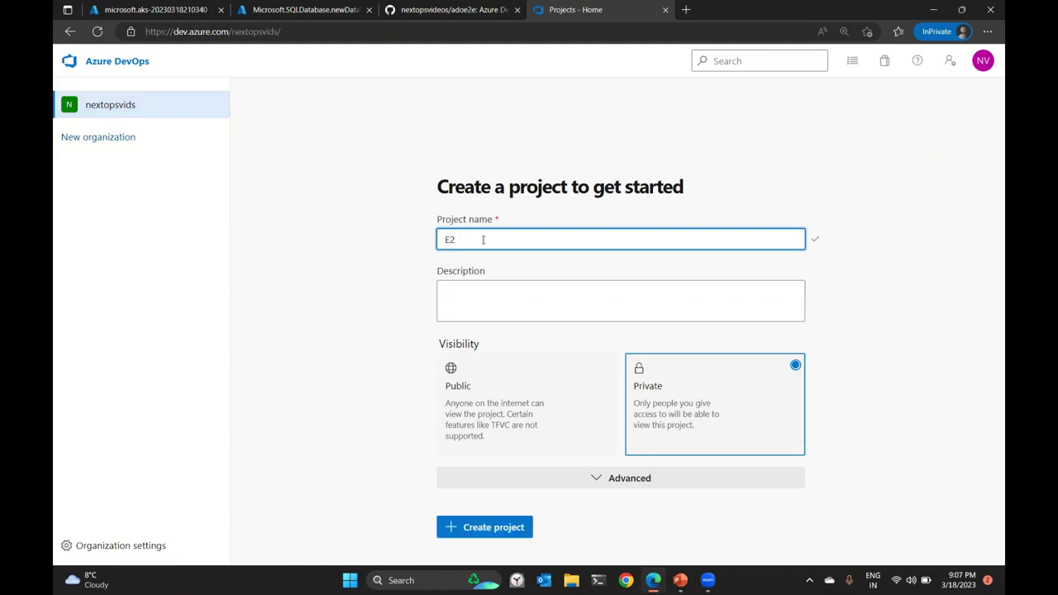
type("EProje")
left_click(531, 521)
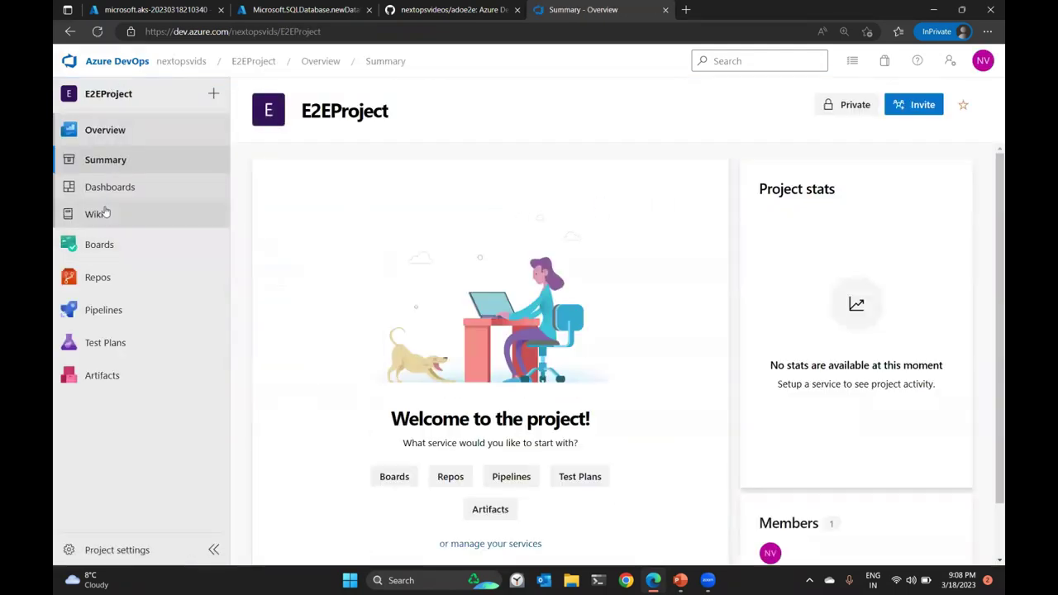
Open E2EProject's empty repo, then select the nextopsvideos/adoe2e GitHub address.
left_click(88, 279)
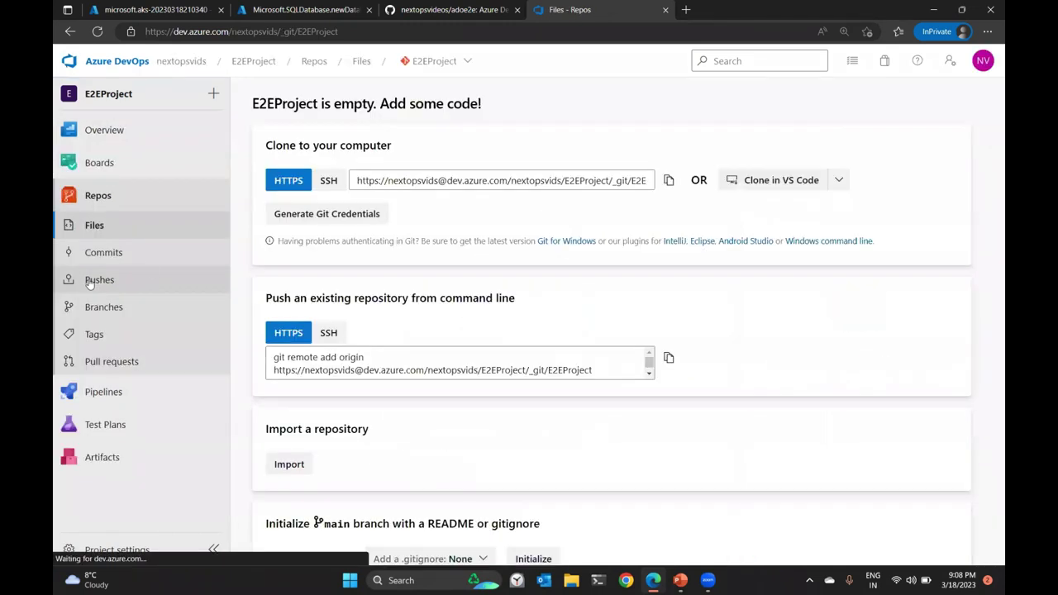
scroll(438, 215, "down", 1)
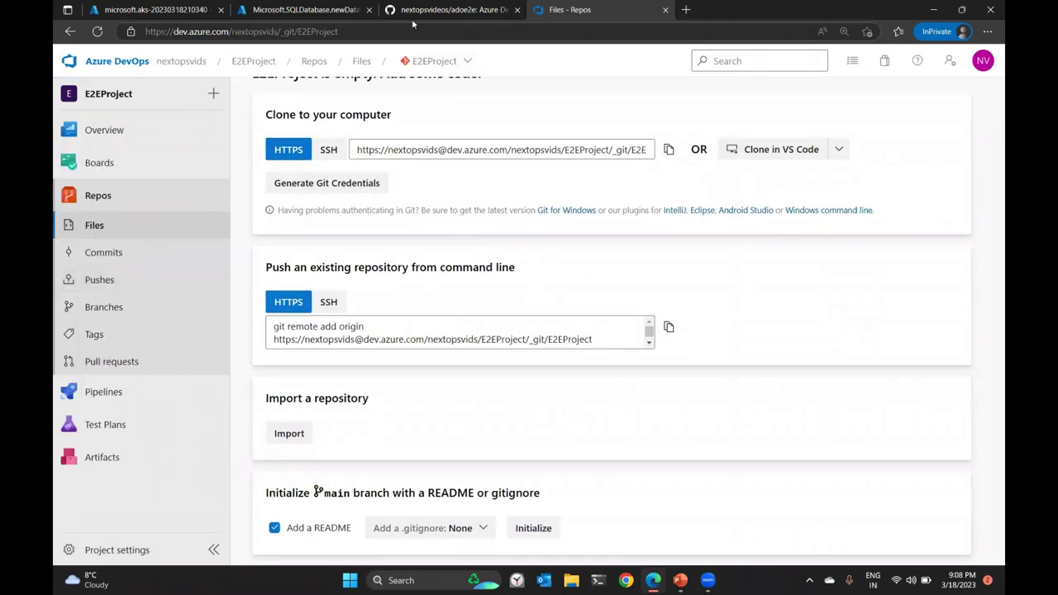
left_click(417, 15)
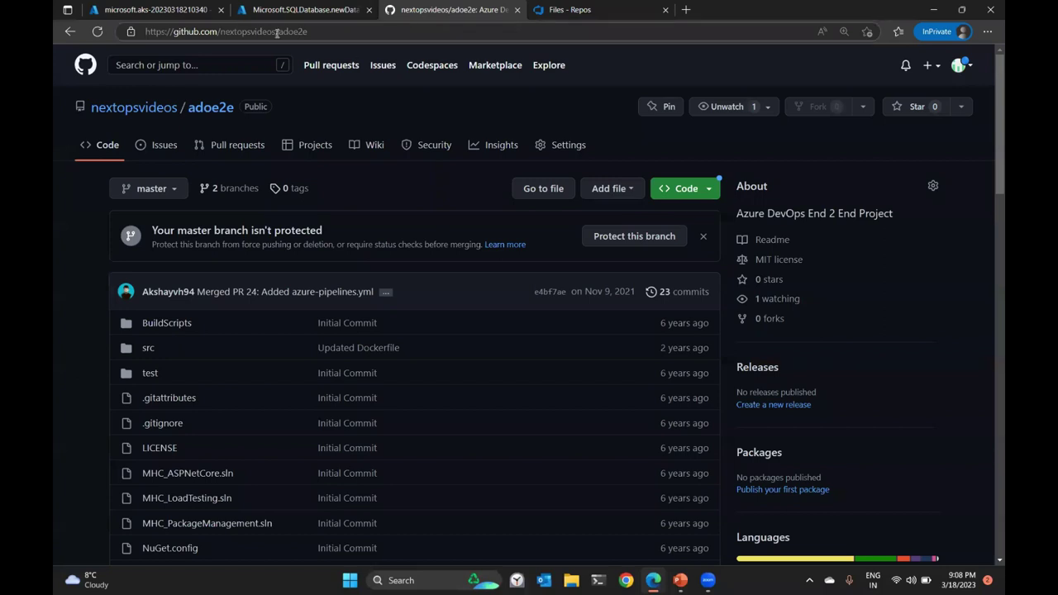
left_click(331, 31)
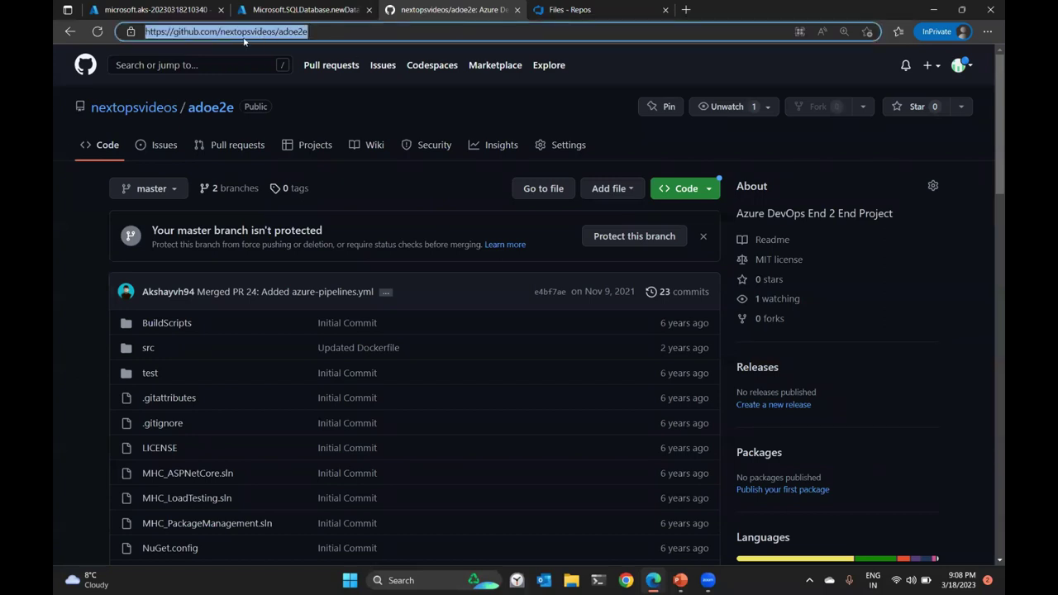
Copy the clone URL of the nextopsvideos/adoe2e GitHub repository.
left_click_drag(220, 33, 319, 35)
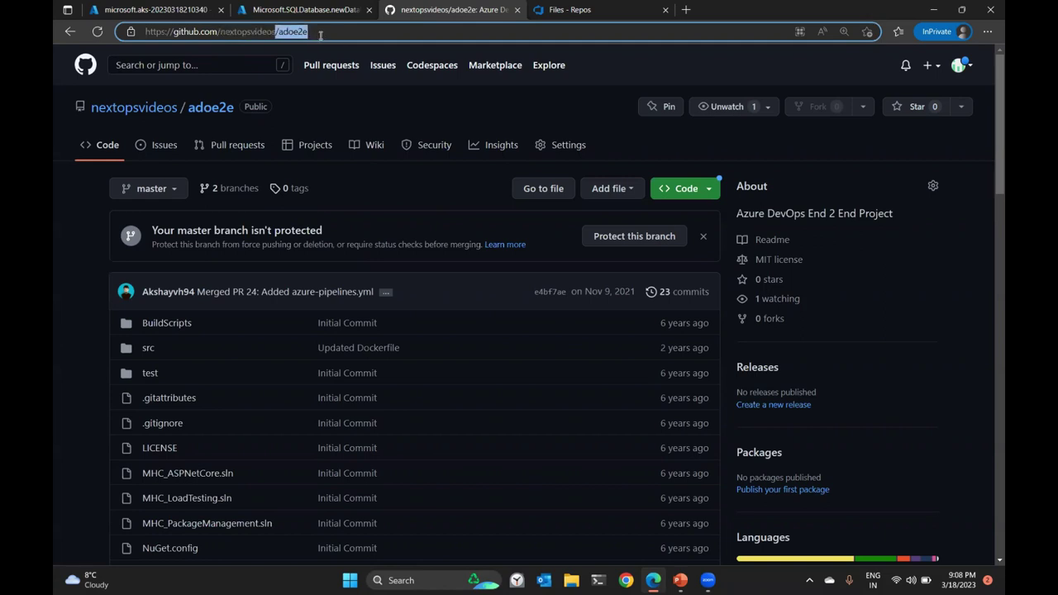
left_click(686, 189)
left_click(694, 311)
Import the copied URL into E2EProject's empty repo and browse the imported files.
left_click(607, 10)
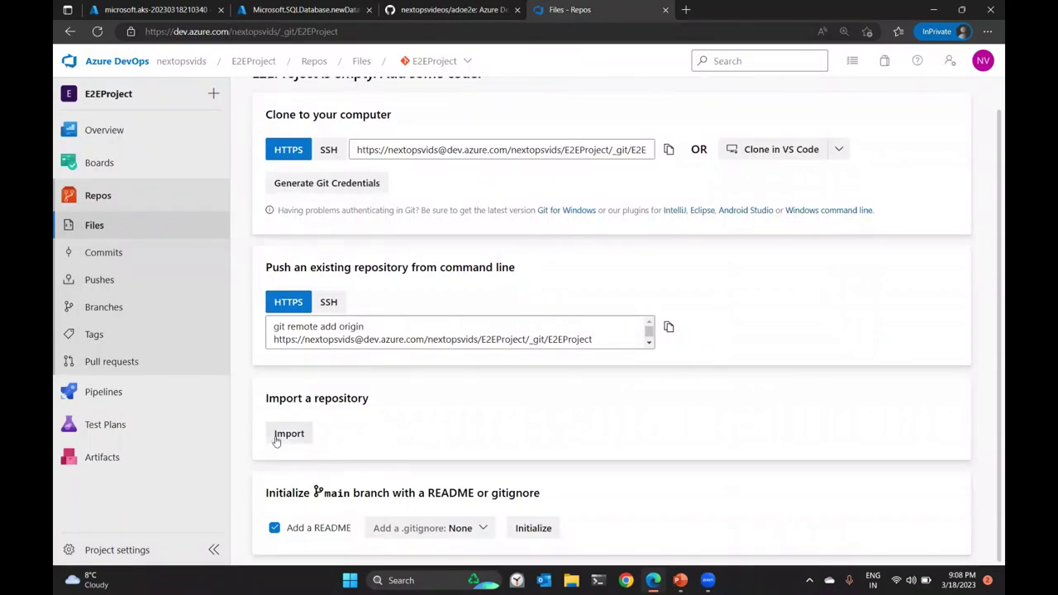
left_click(289, 433)
right_click(745, 180)
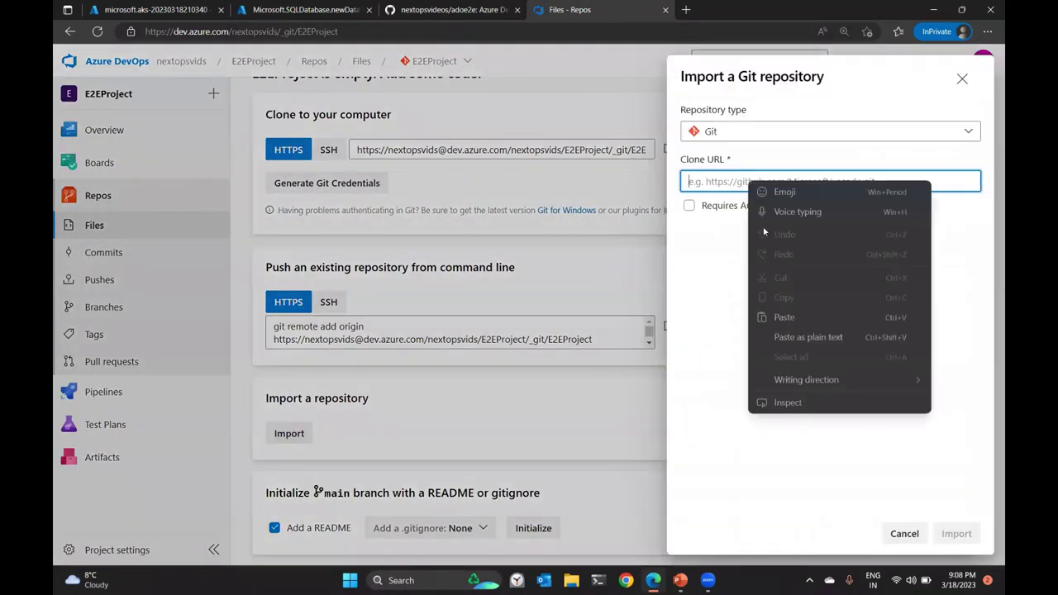
left_click(796, 317)
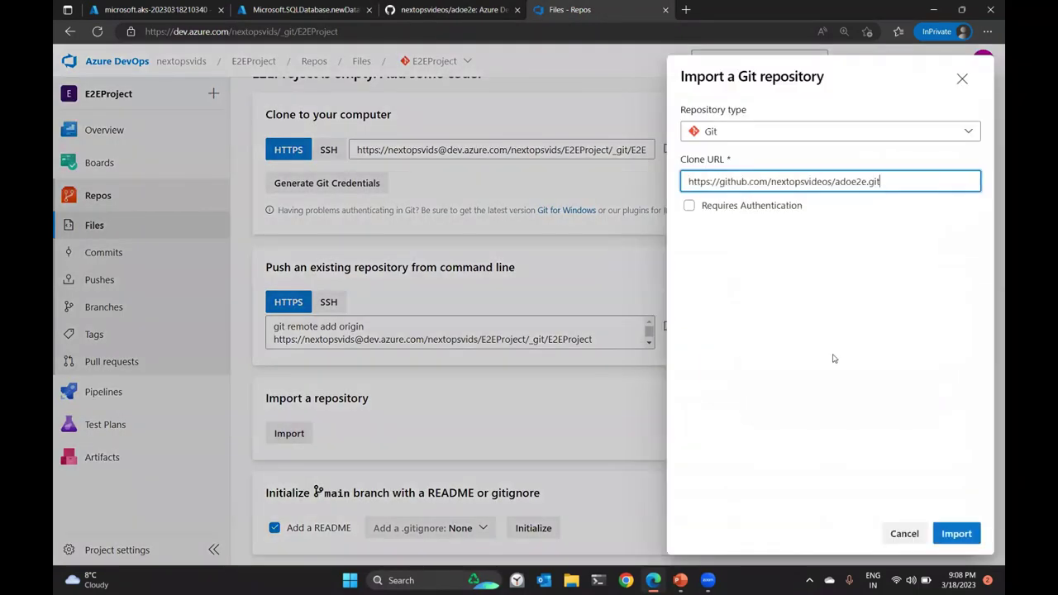
left_click(957, 534)
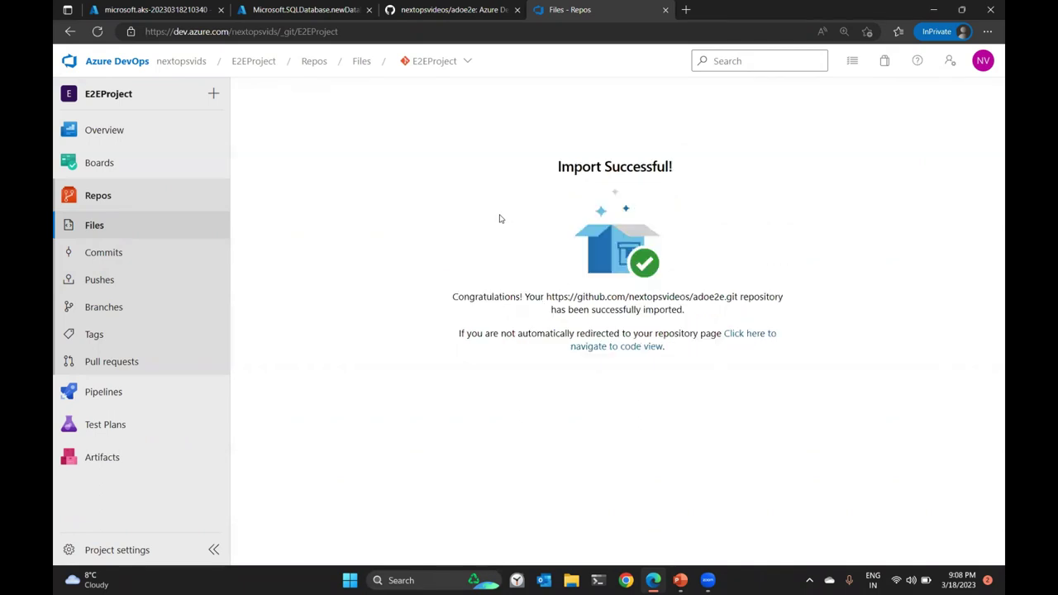
left_click(110, 230)
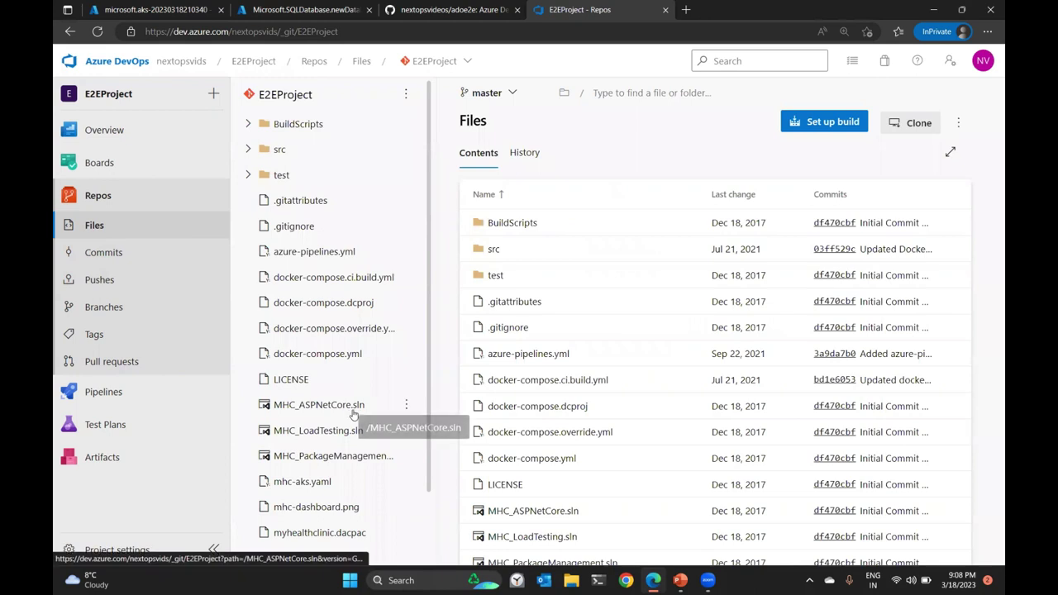
scroll(354, 418, "down", 1)
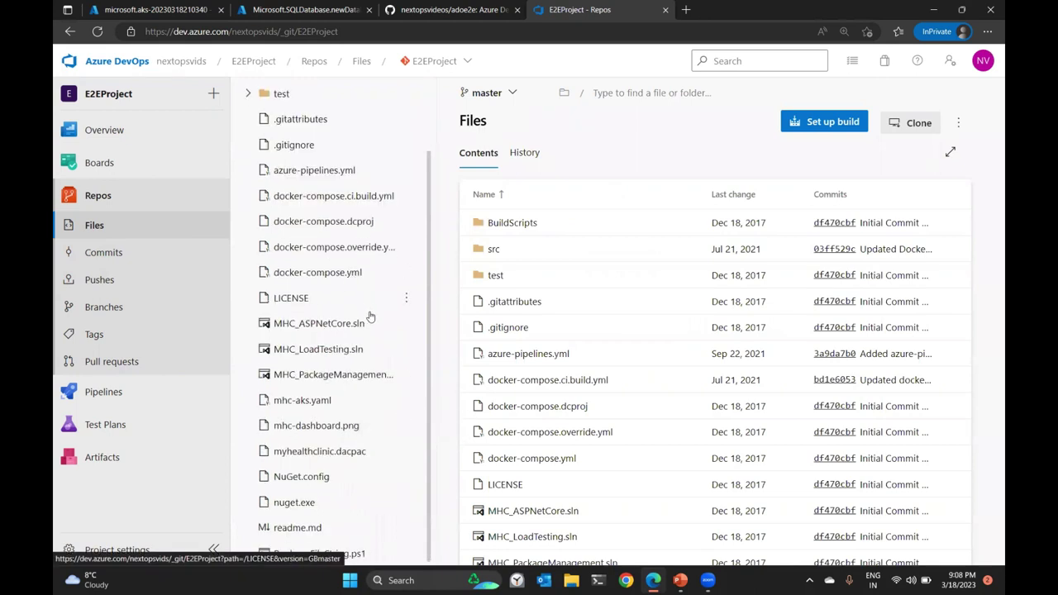
scroll(335, 248, "up", 1)
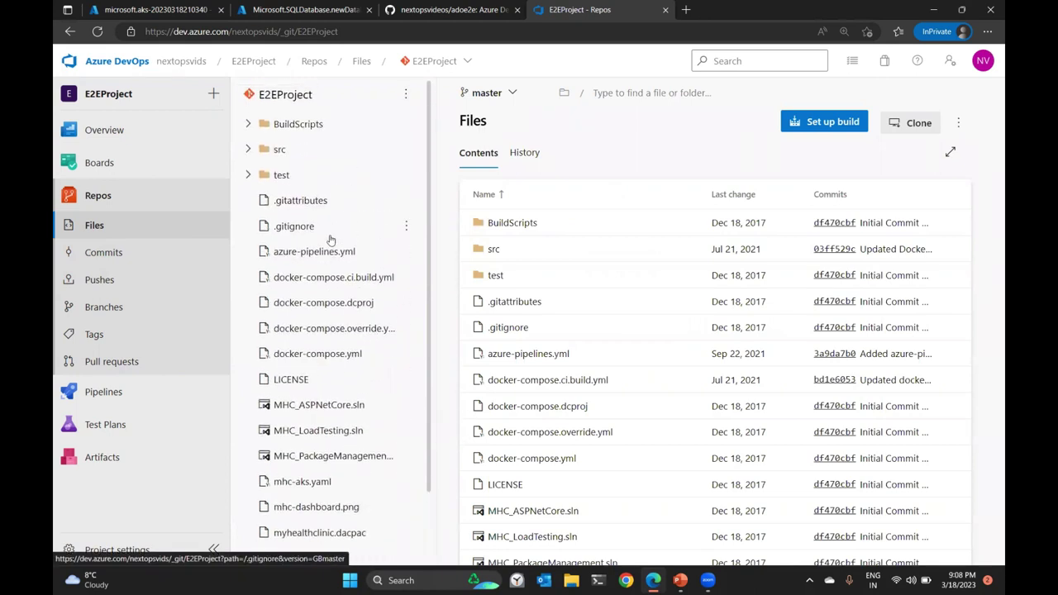
Go to the nextopsvids organization's Extensions settings and browse the marketplace.
left_click(178, 62)
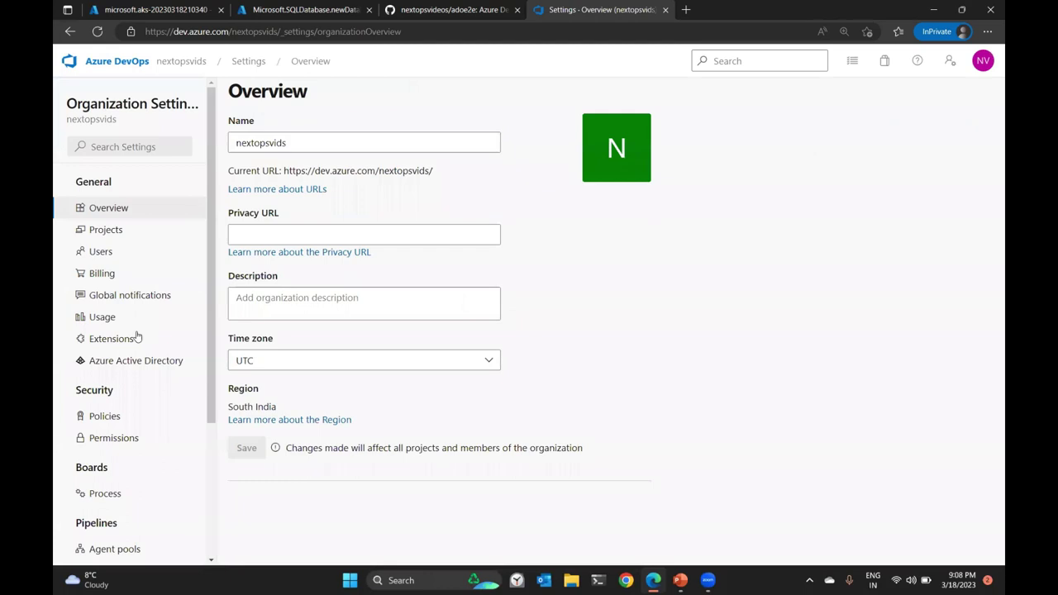
left_click(137, 339)
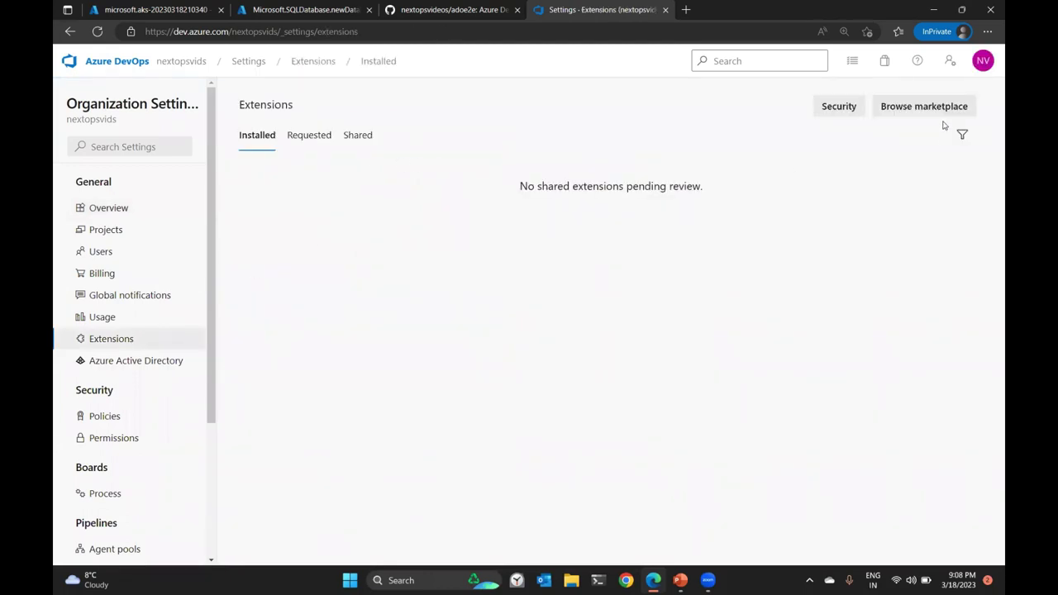
left_click(925, 108)
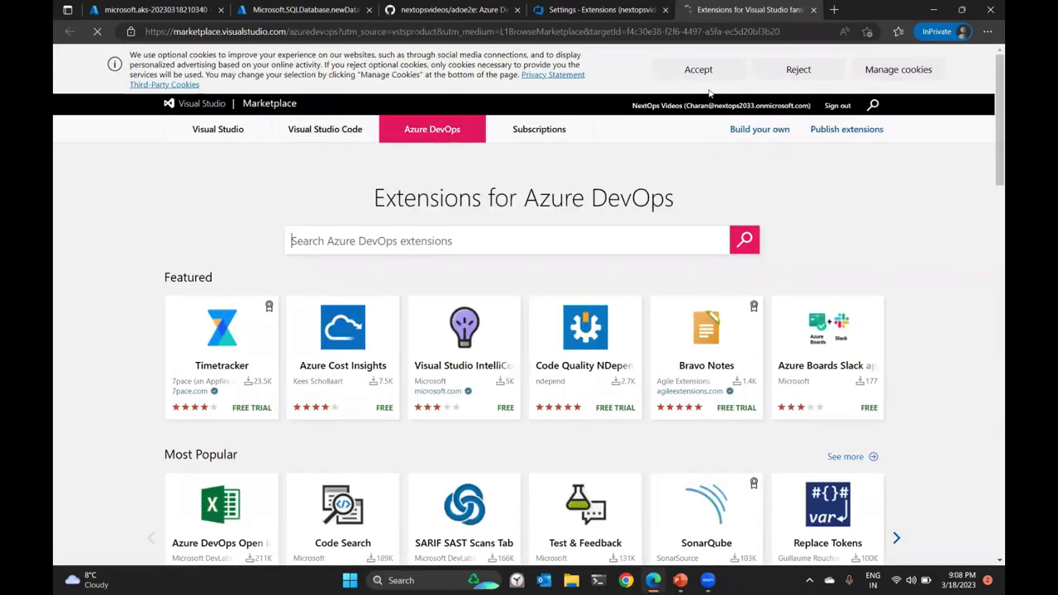
Search 'kubernetes' and install the Kubernetes extension into nextopsvids for free.
left_click(696, 71)
type("k")
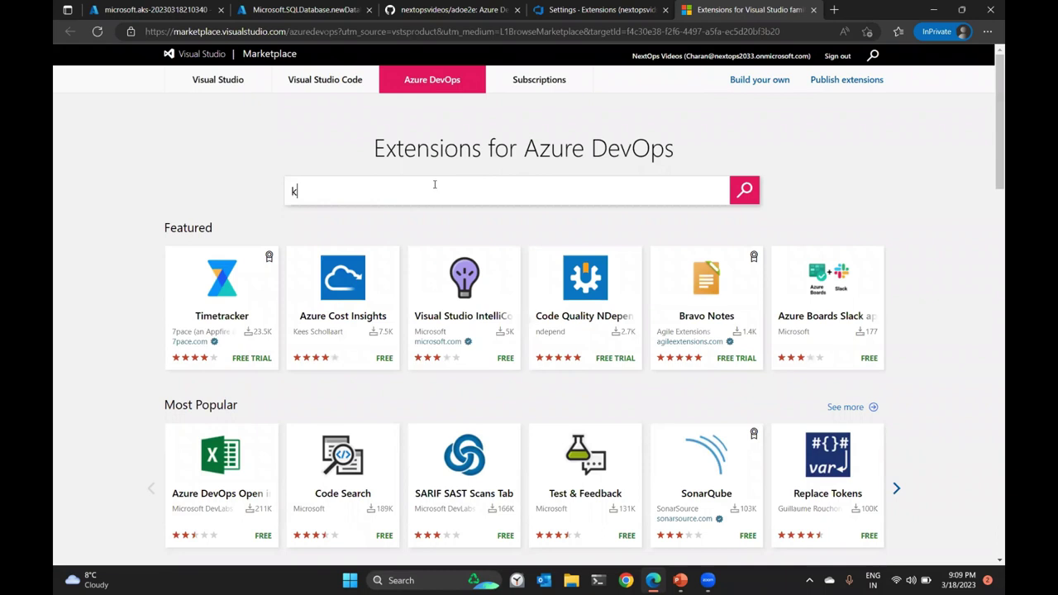
type("ubernetes")
key("Return")
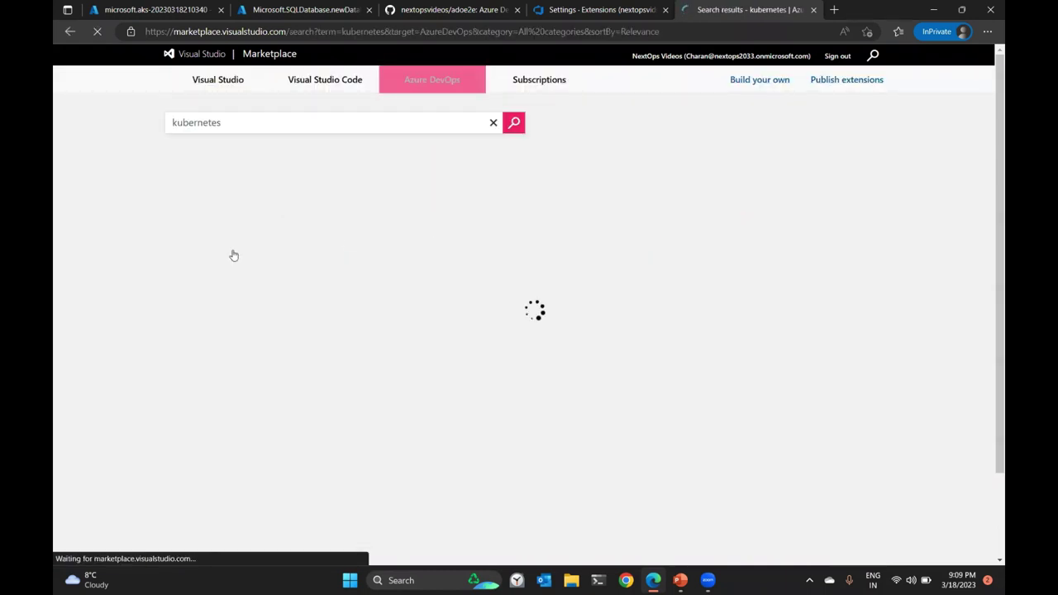
left_click(266, 262)
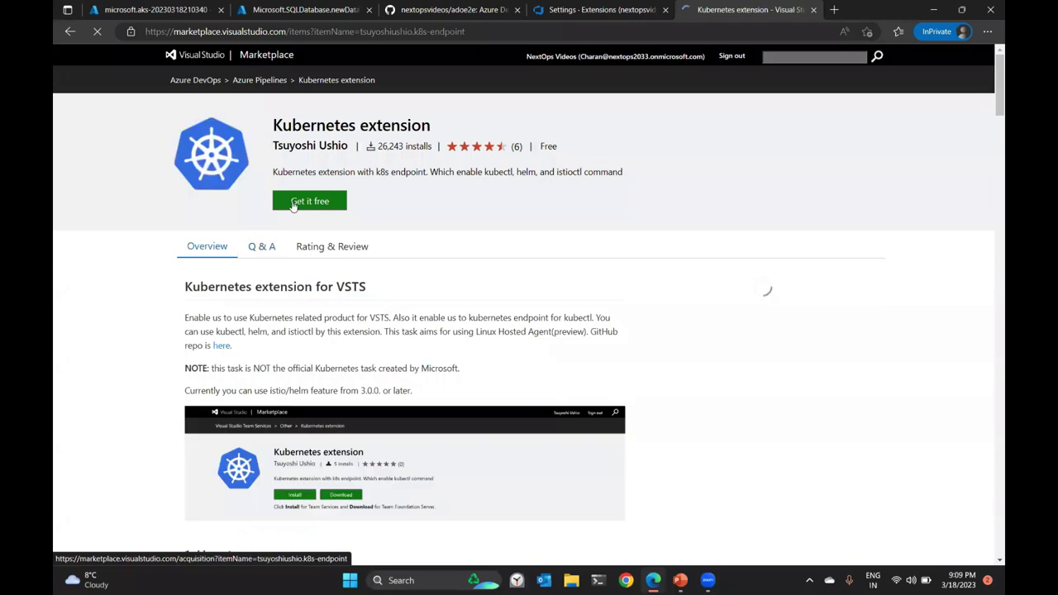
left_click(293, 205)
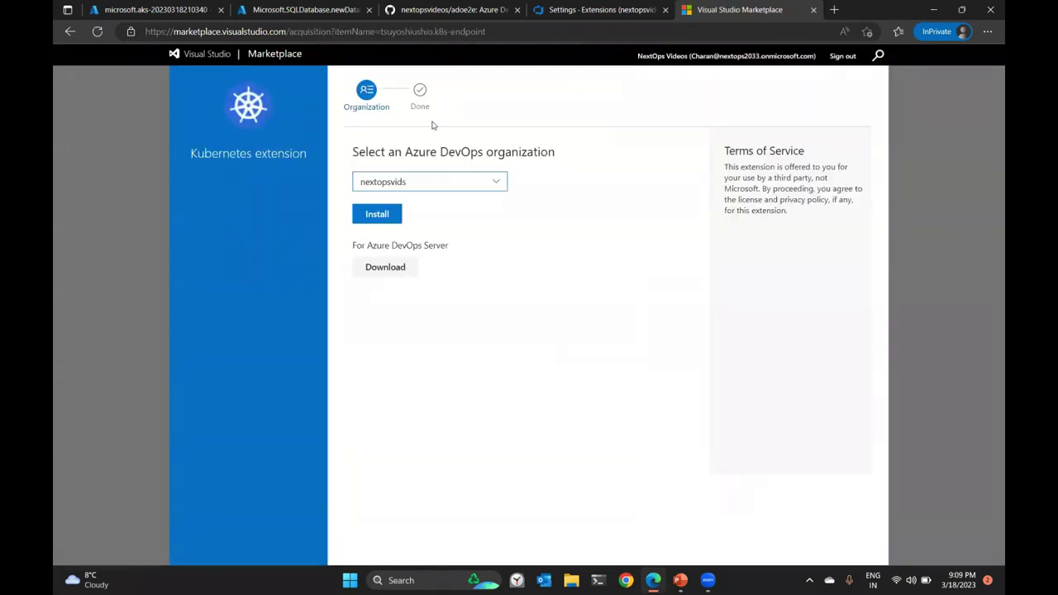
left_click(377, 216)
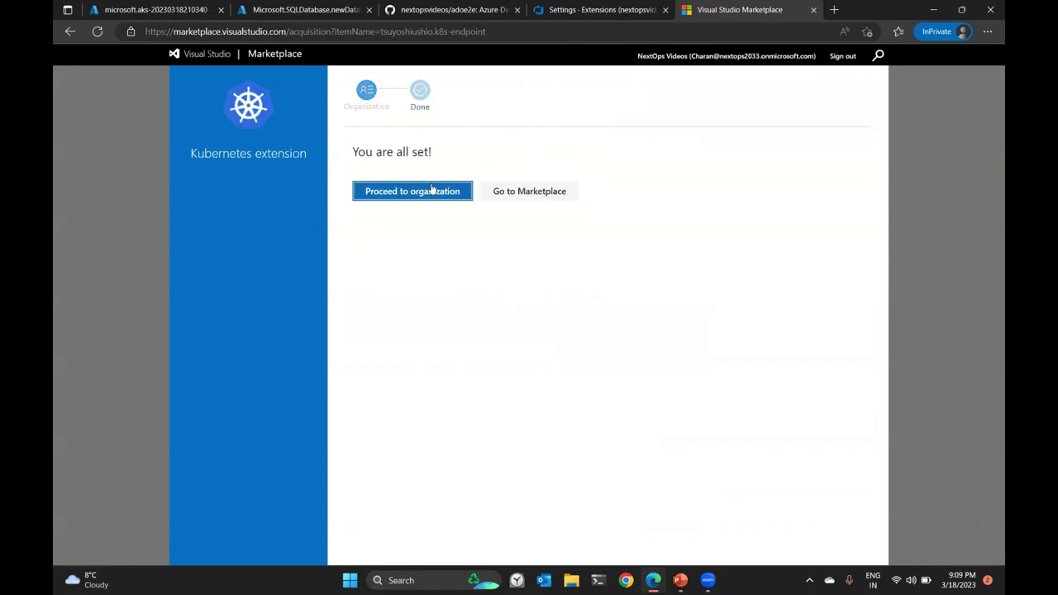
Install Replace Tokens into nextopsvids, proceed to the organization, and close the old tab.
left_click(505, 192)
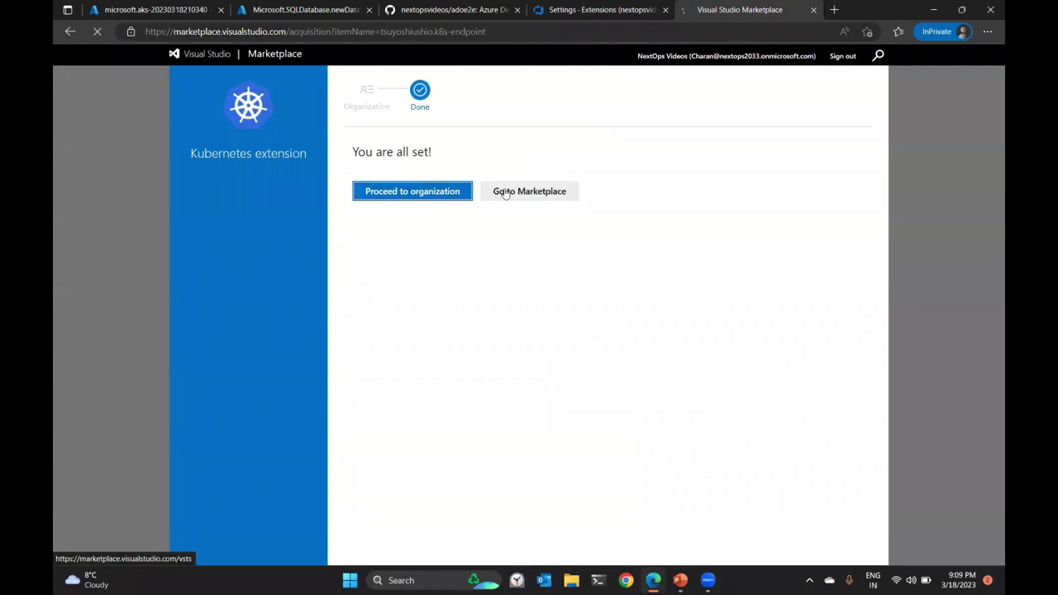
type("replace tokens")
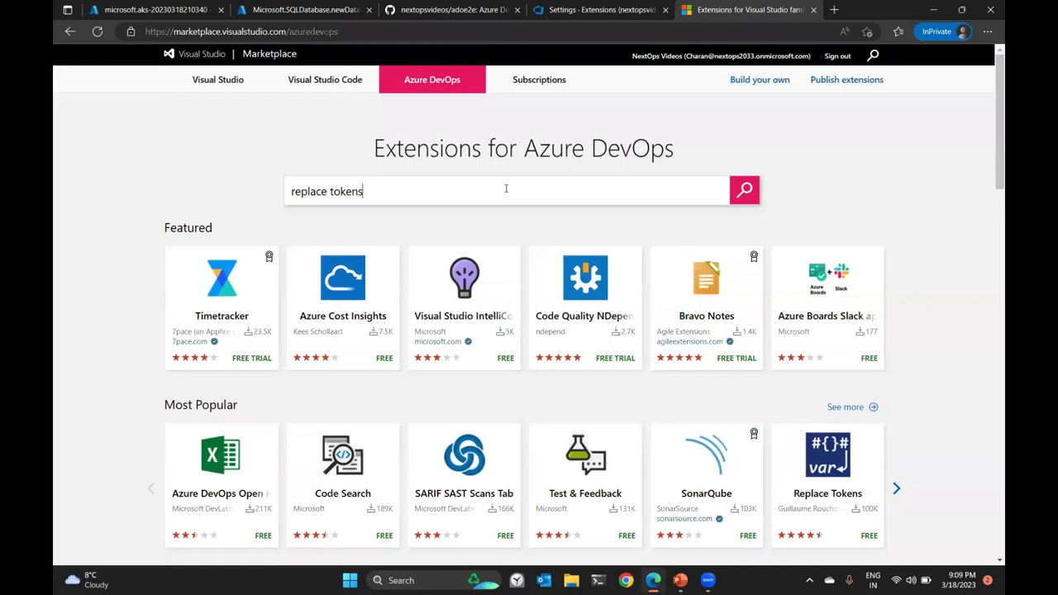
key("Return")
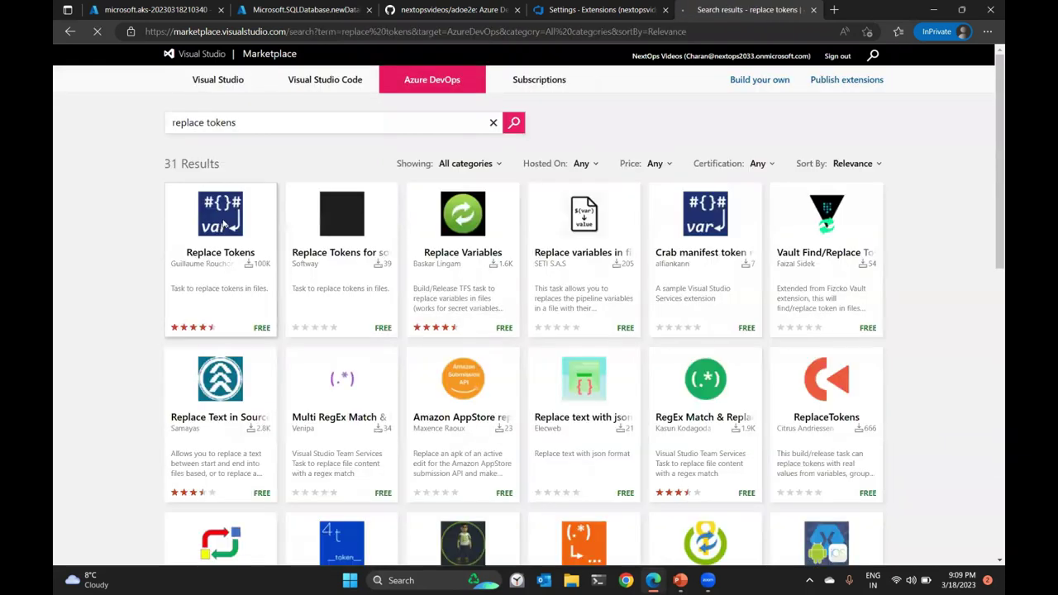
left_click(224, 225)
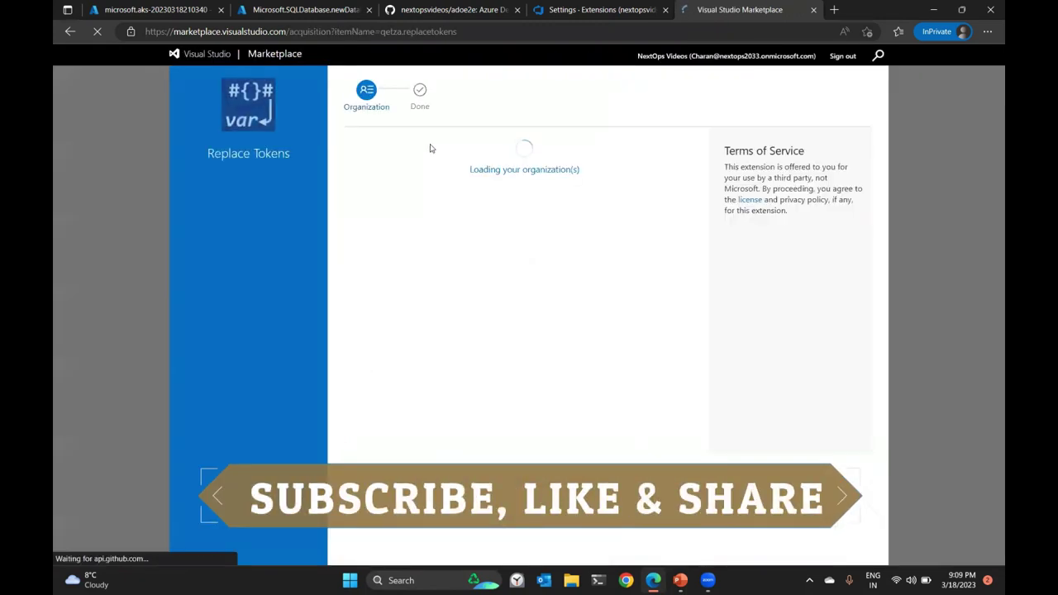
left_click(377, 215)
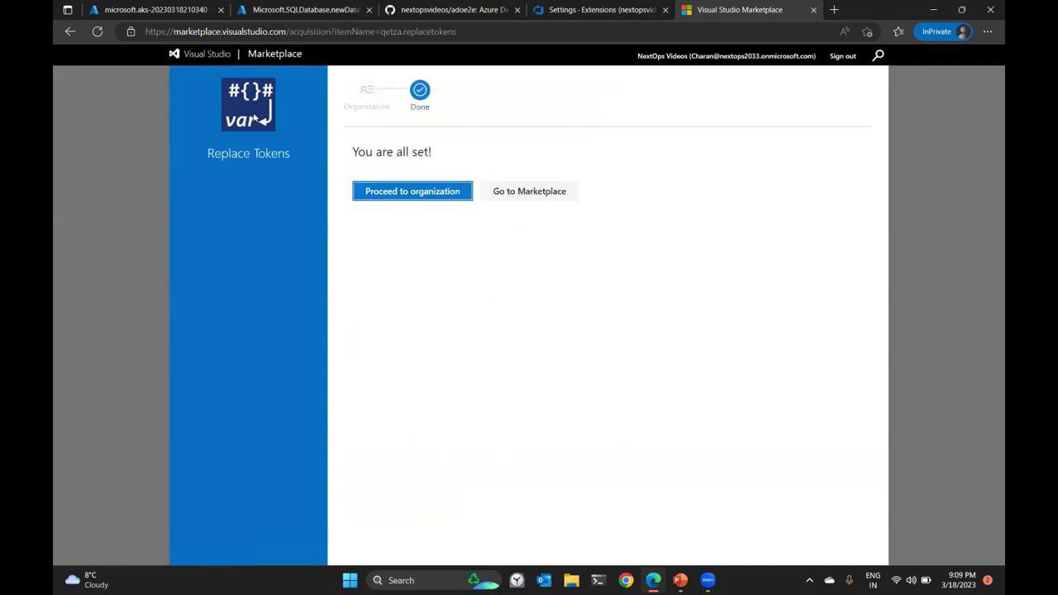
left_click(409, 194)
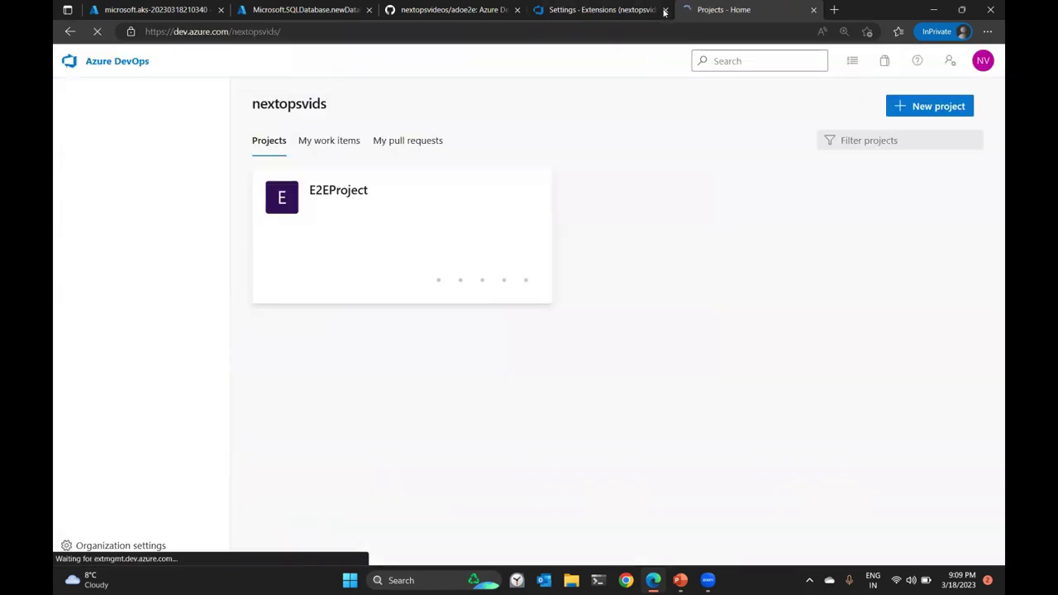
left_click(665, 10)
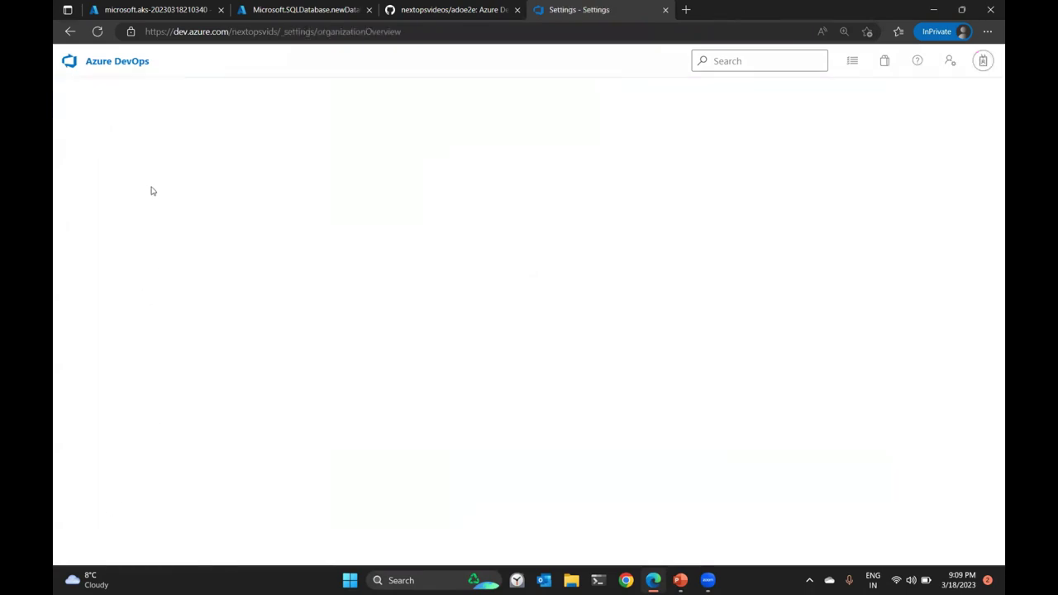
Review installed extensions and policies, then open E2EProject and its Project Settings.
left_click(110, 338)
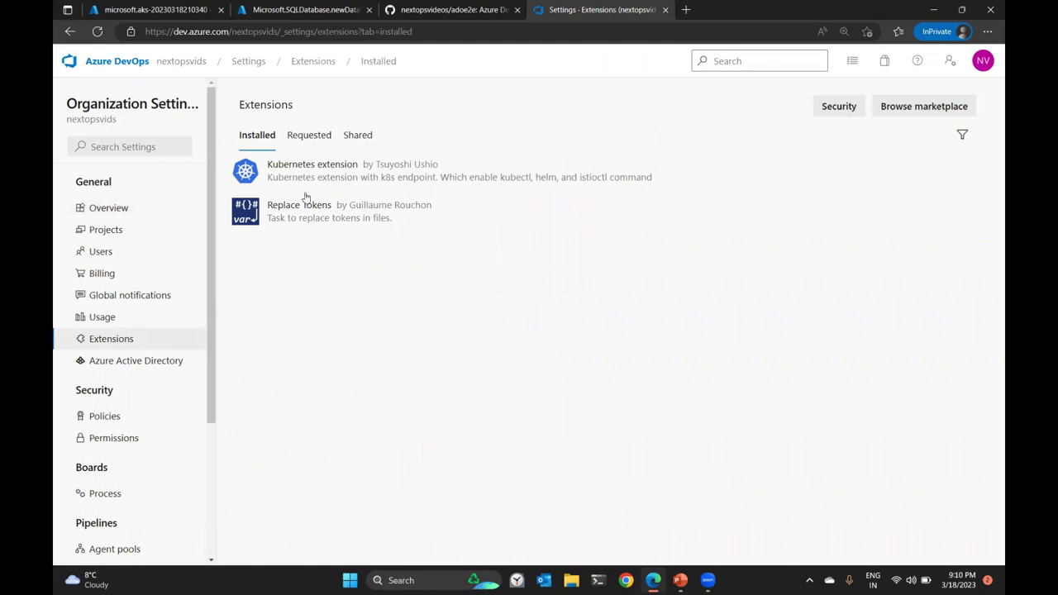
left_click(108, 416)
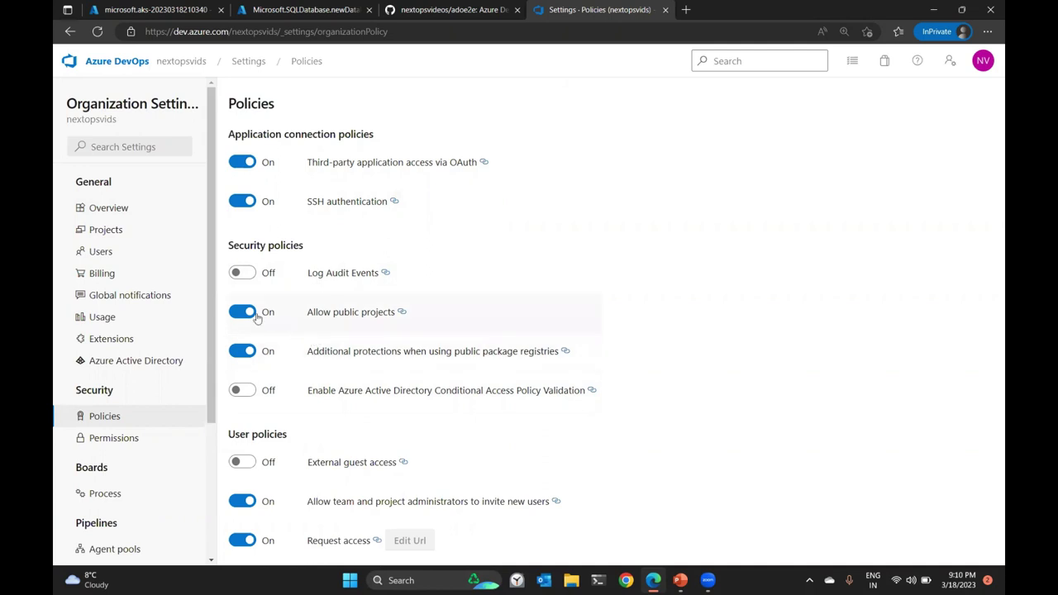
left_click(204, 67)
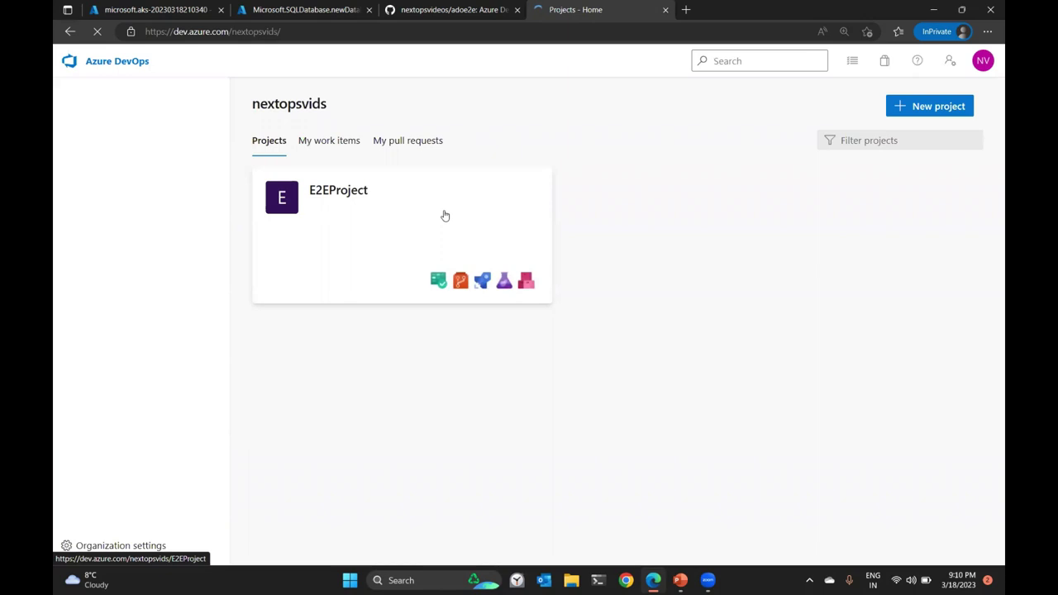
left_click(445, 216)
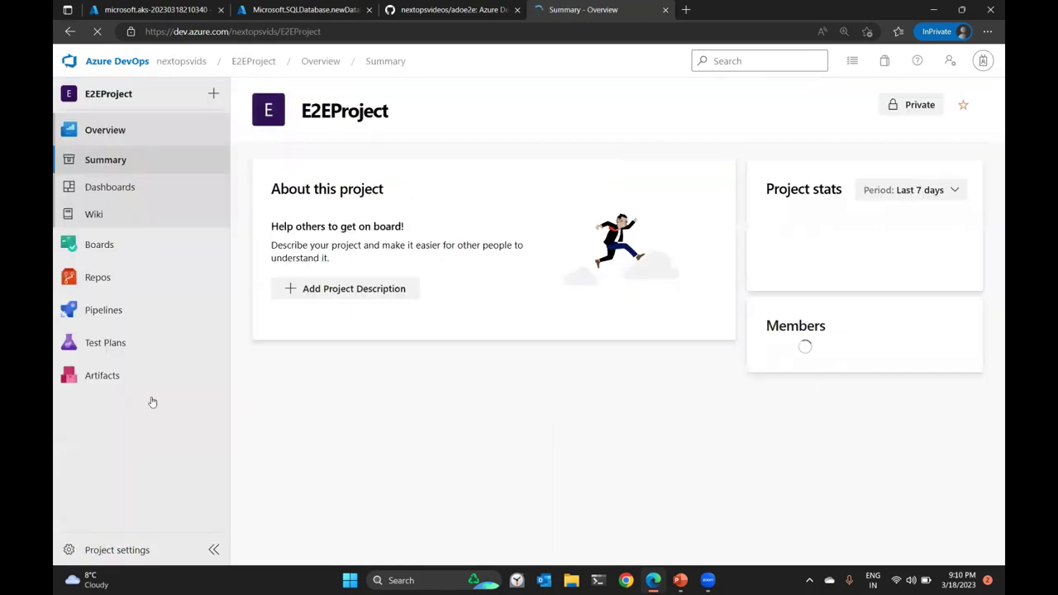
left_click(123, 549)
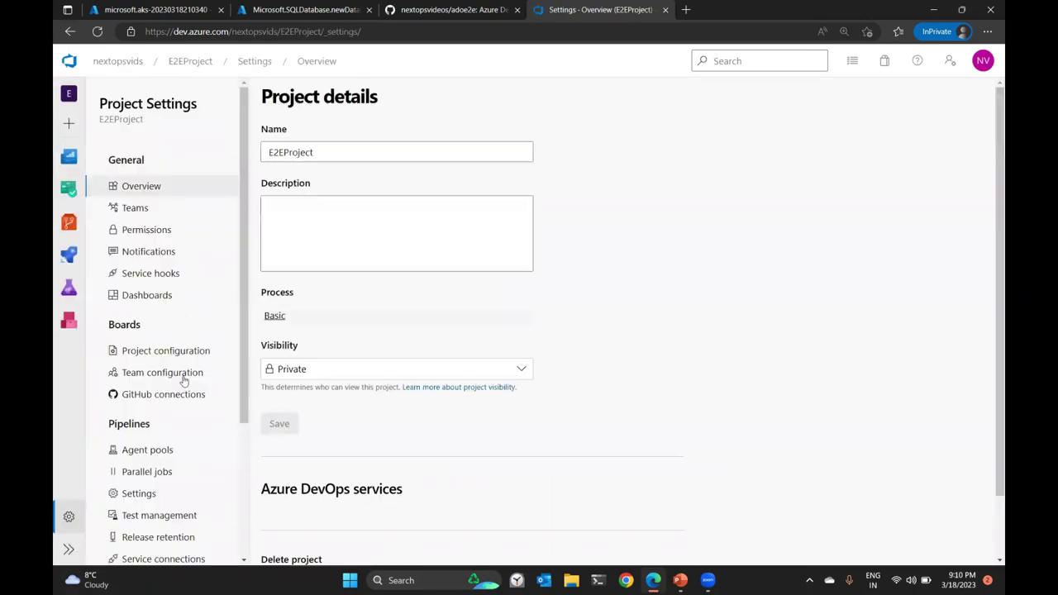
Review the free-tier parallel jobs (1800 minutes), then return to E2EProject and the AKS tab.
left_click(182, 474)
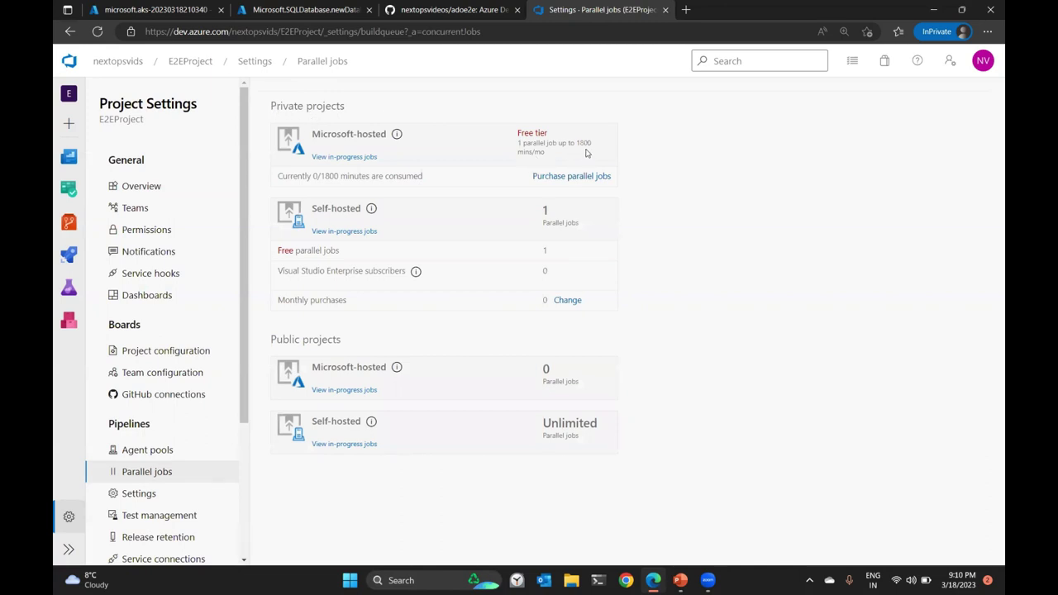
left_click_drag(549, 153, 517, 133)
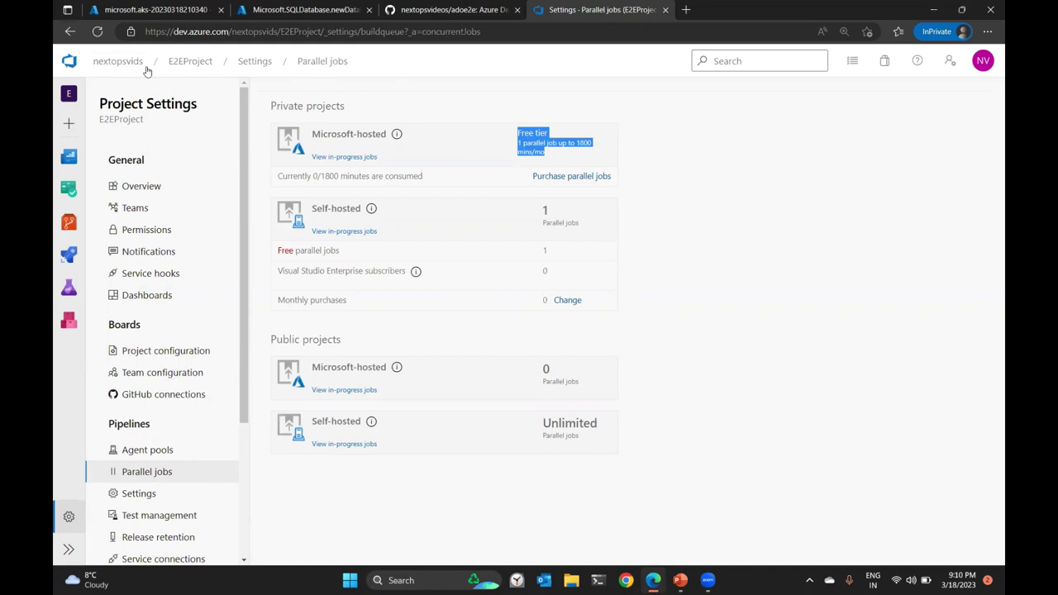
left_click(189, 61)
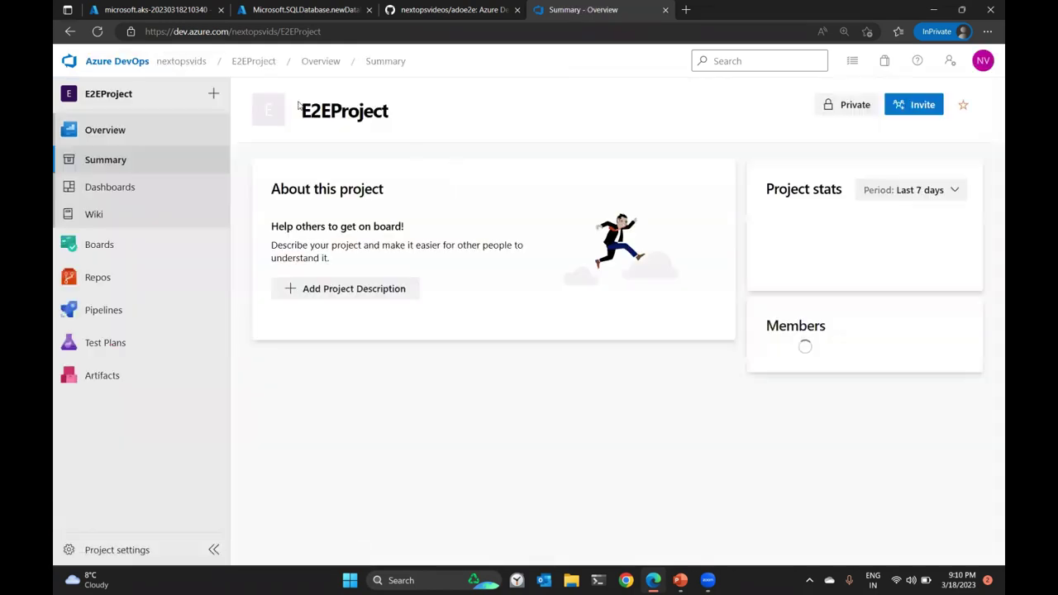
left_click(125, 10)
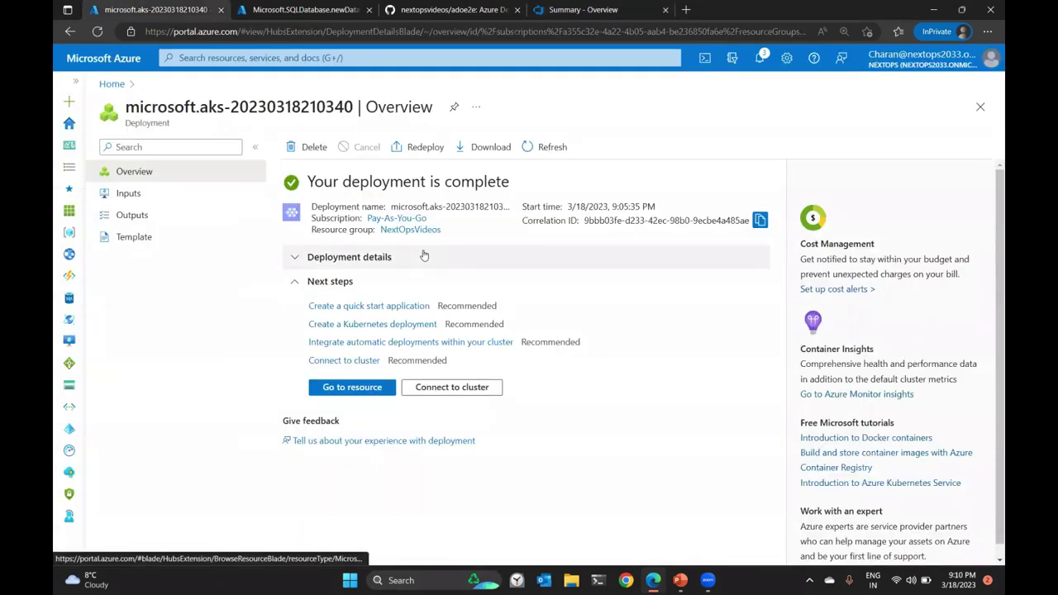
Glance at the SQL database deployment, then return to the E2EProject summary.
left_click(321, 12)
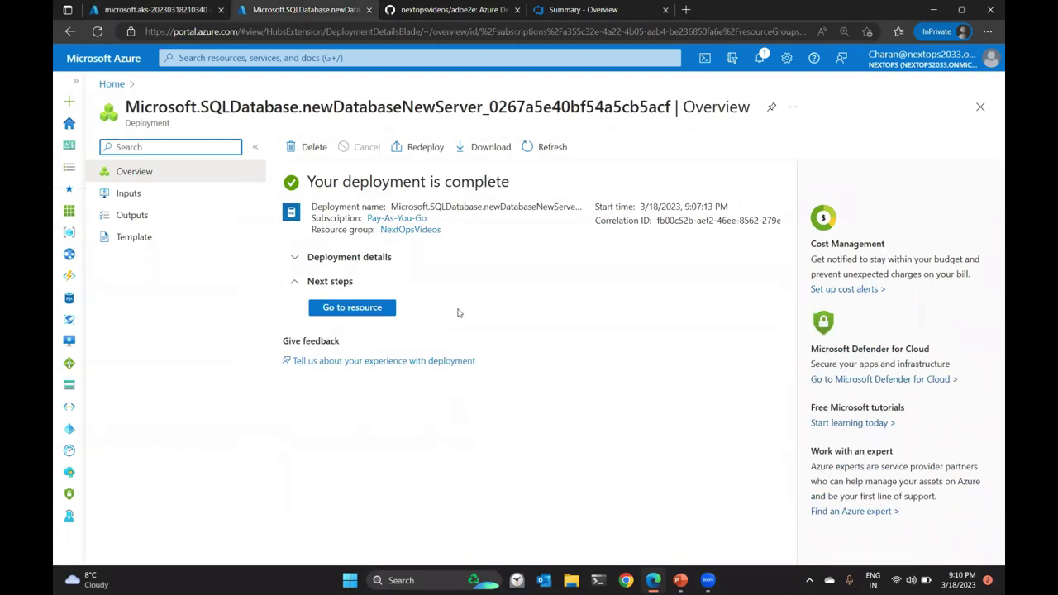
left_click(570, 10)
Start a classic-editor build pipeline from the E2EProject Azure Repos Git repo on master.
mouse_move(99, 276)
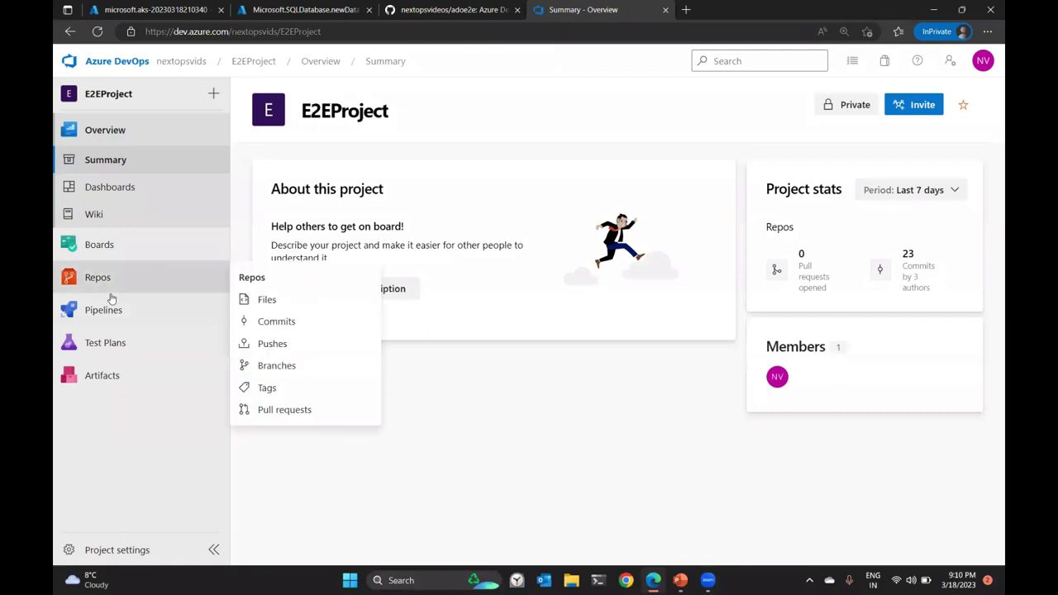
left_click(116, 391)
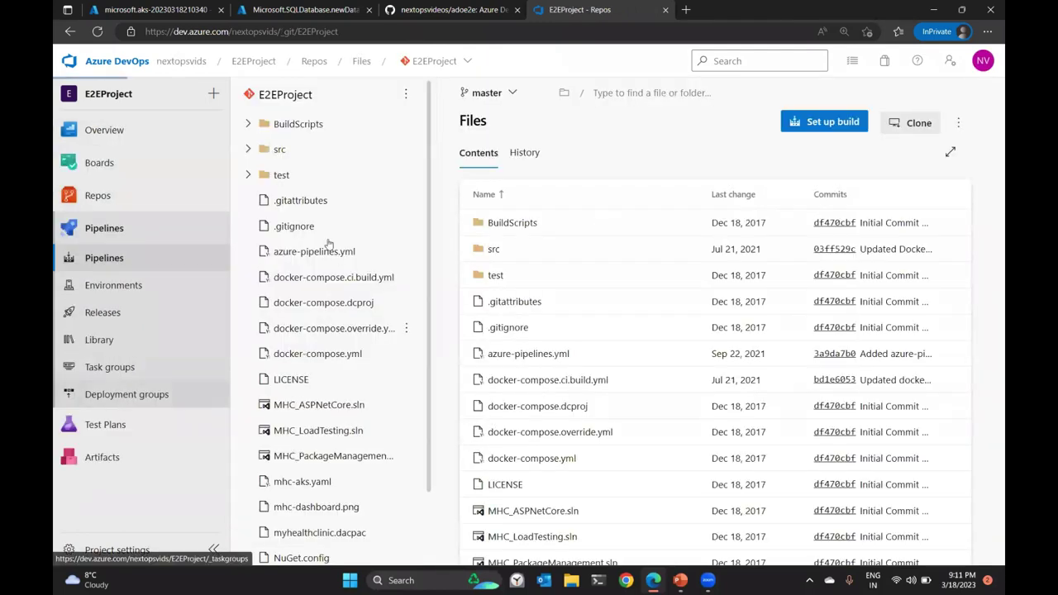
left_click(586, 418)
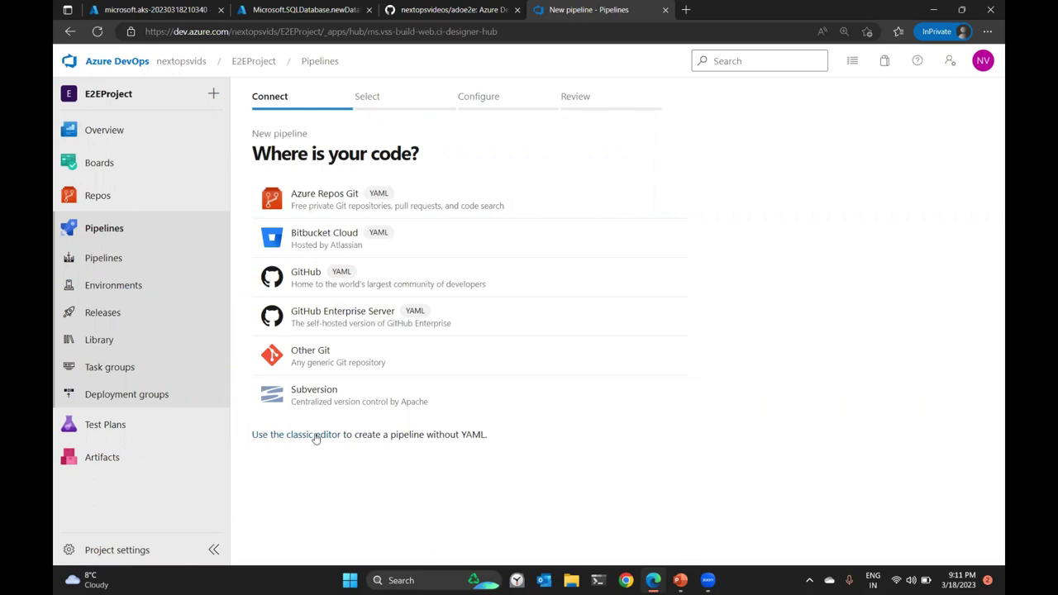
left_click(315, 436)
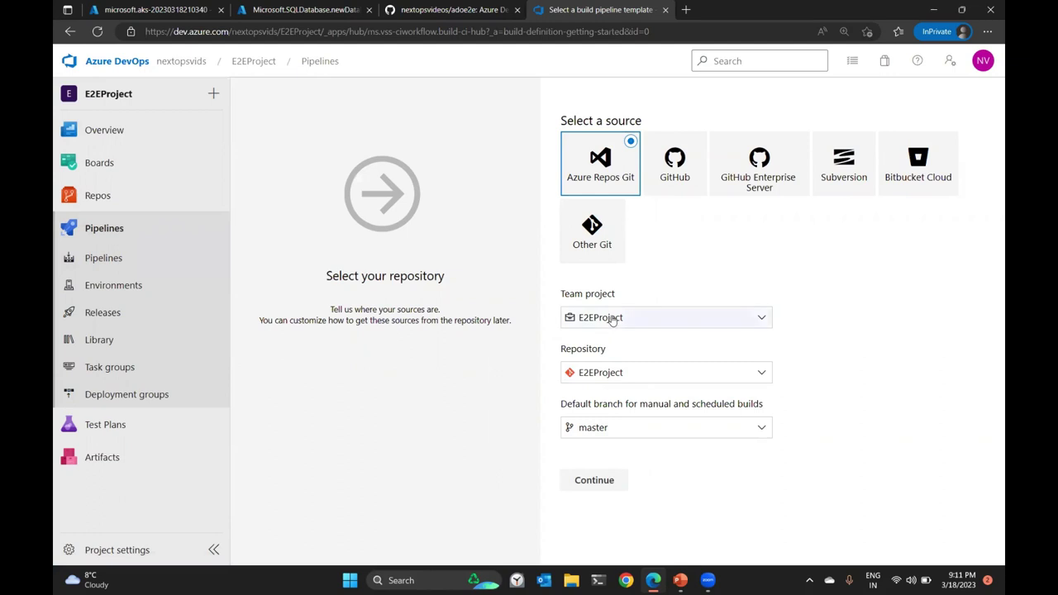
left_click(599, 438)
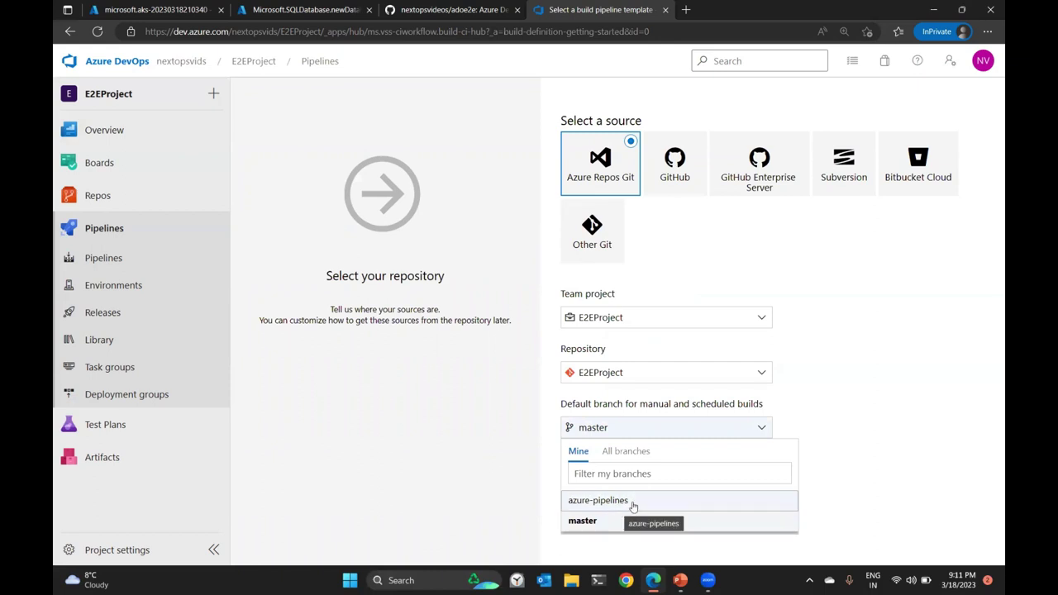
left_click(843, 392)
left_click(594, 480)
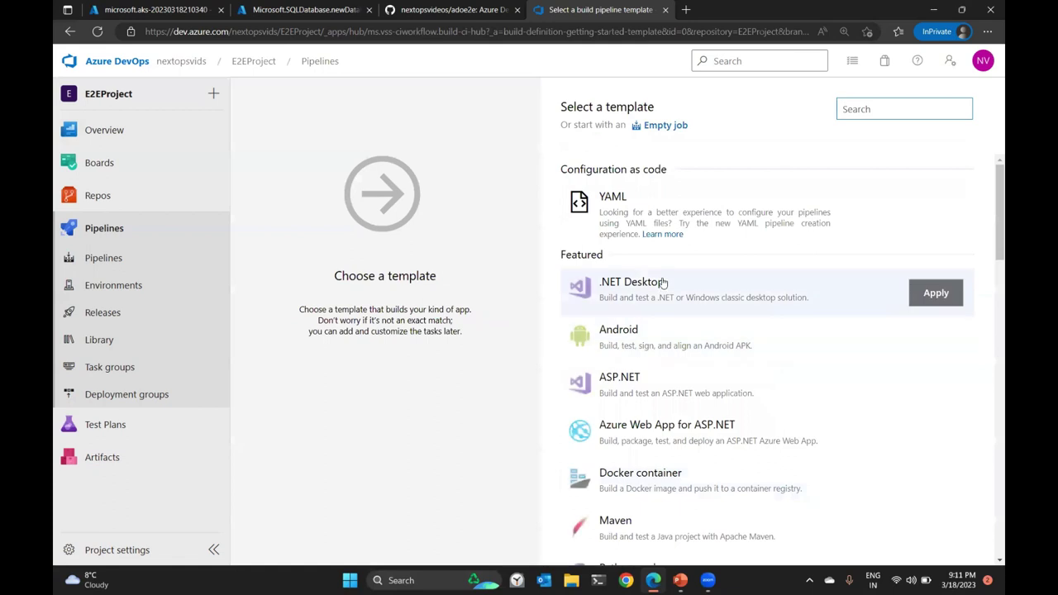
Start from an Empty job running on the ubuntu-18.04 agent specification.
left_click(664, 128)
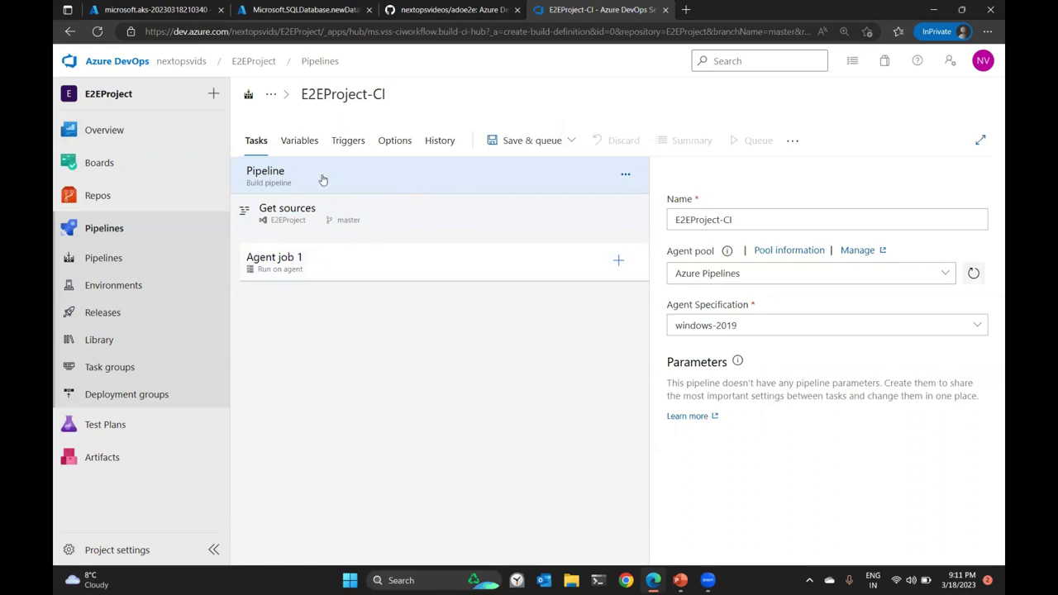
left_click(978, 328)
left_click(773, 463)
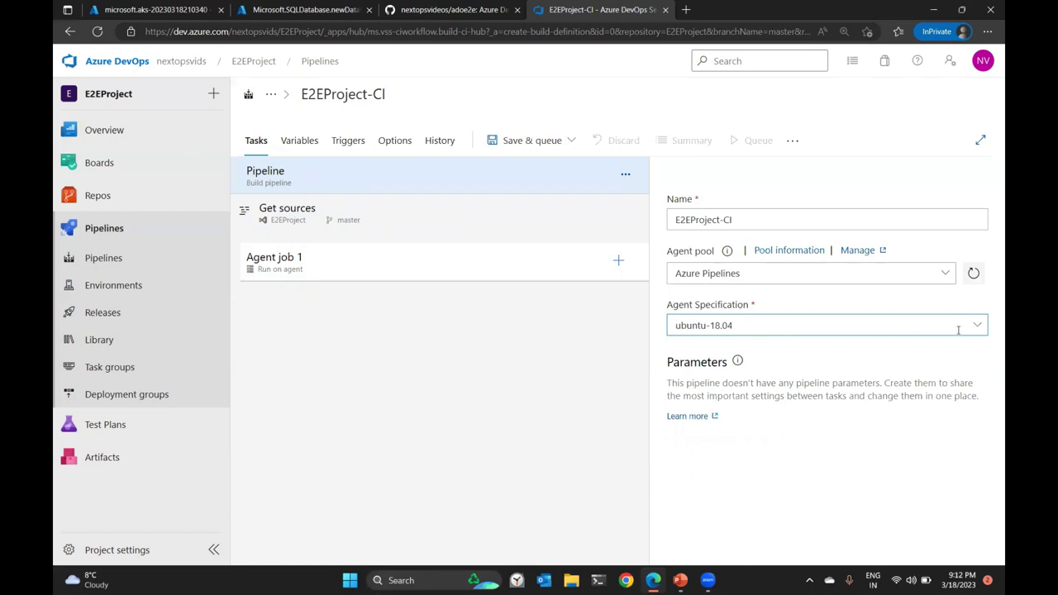
Save E2EProject-CI to the root folder without queuing, and close the SQL deployment tab.
left_click(569, 141)
left_click(546, 199)
left_click(592, 382)
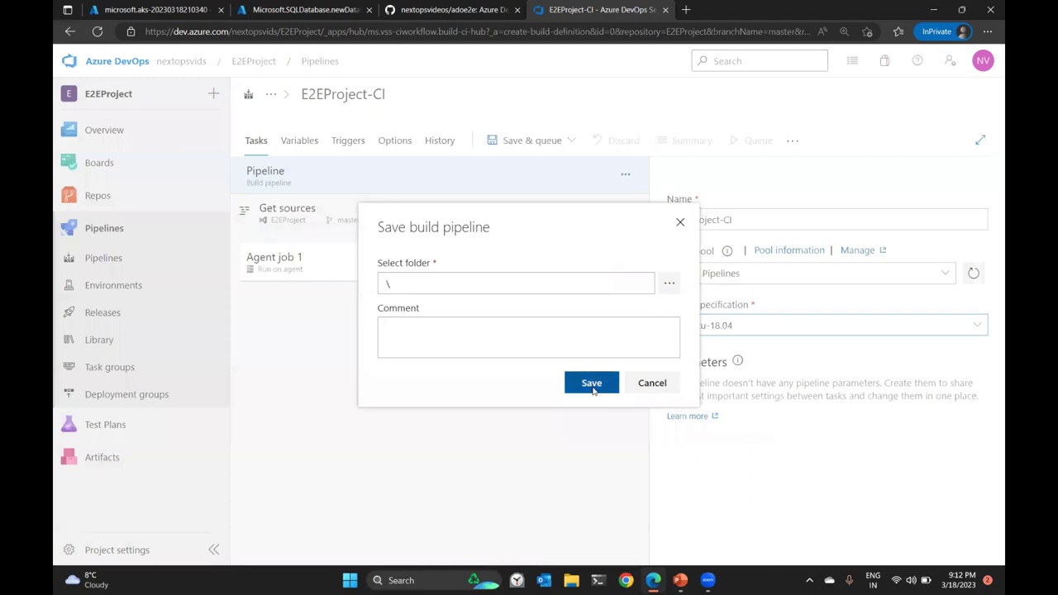
left_click(157, 9)
left_click(301, 12)
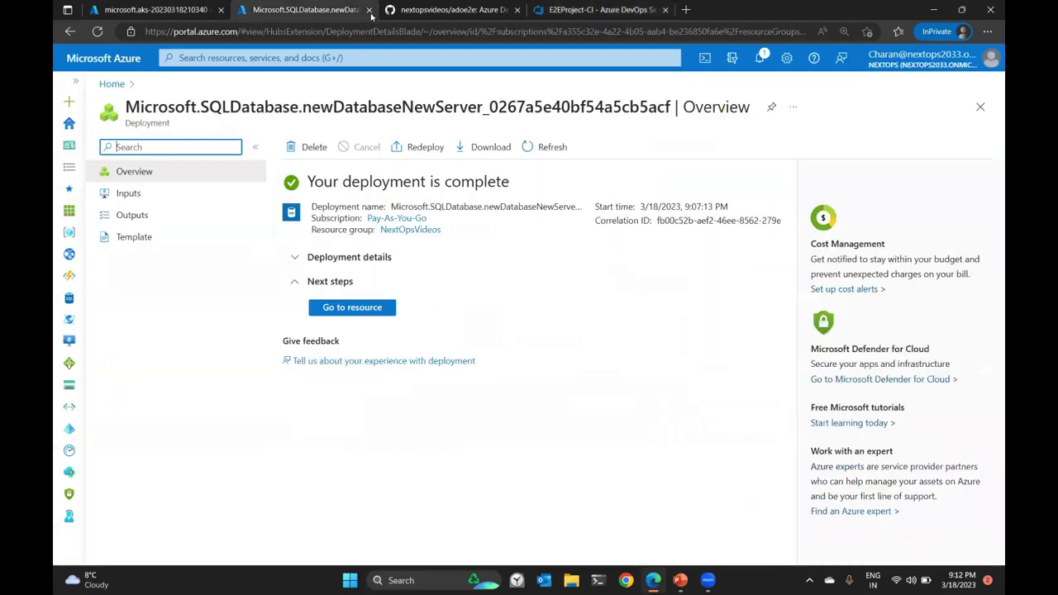
left_click(370, 12)
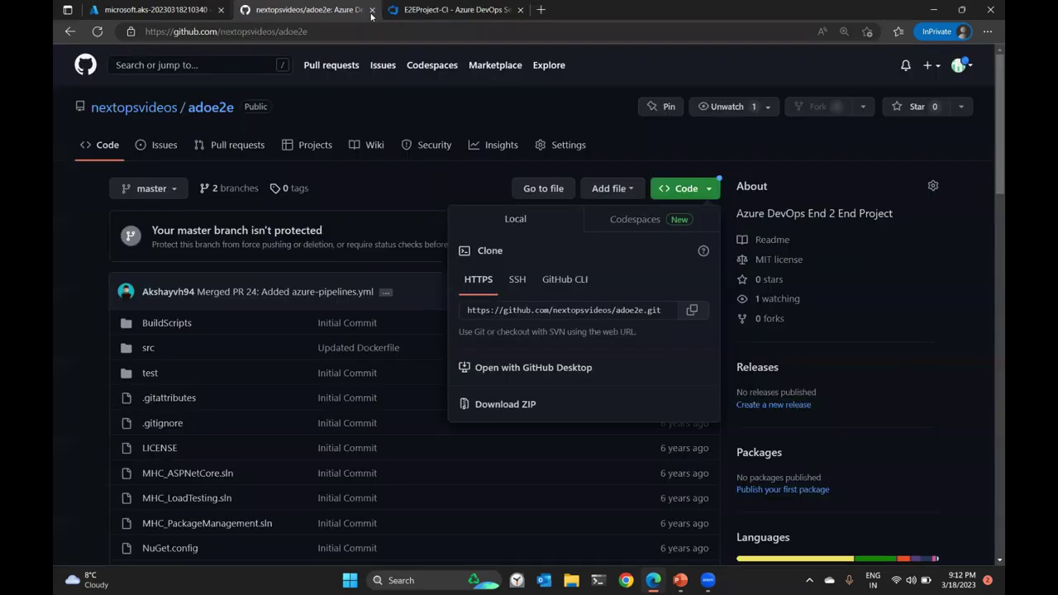
Close the GitHub tab and check the NextOpsACR01 registry's repositories in NextOpsVideos.
left_click(372, 10)
left_click(139, 9)
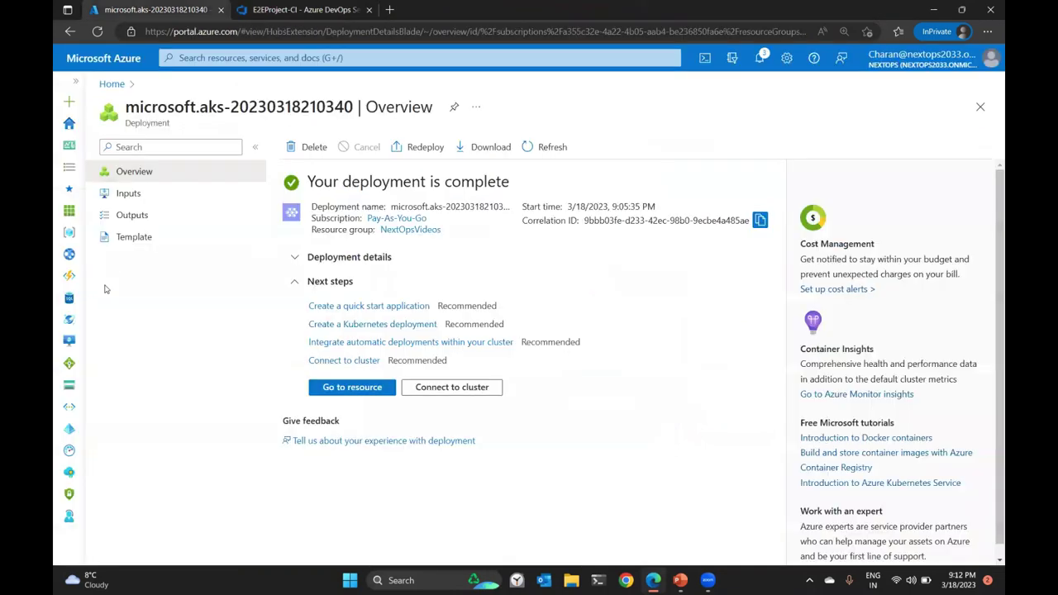
left_click(69, 232)
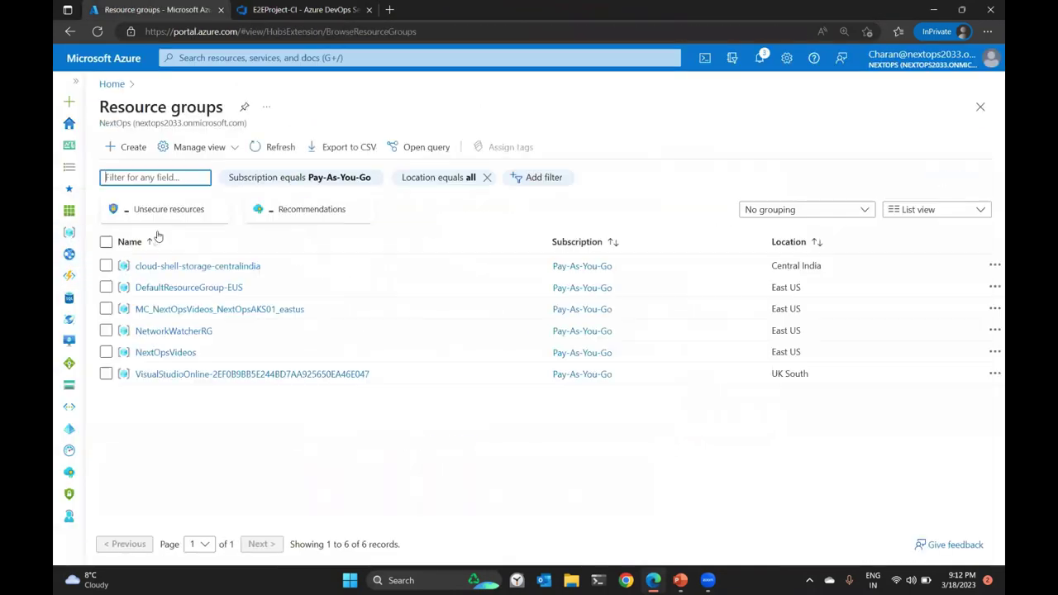
left_click(173, 352)
left_click(275, 111)
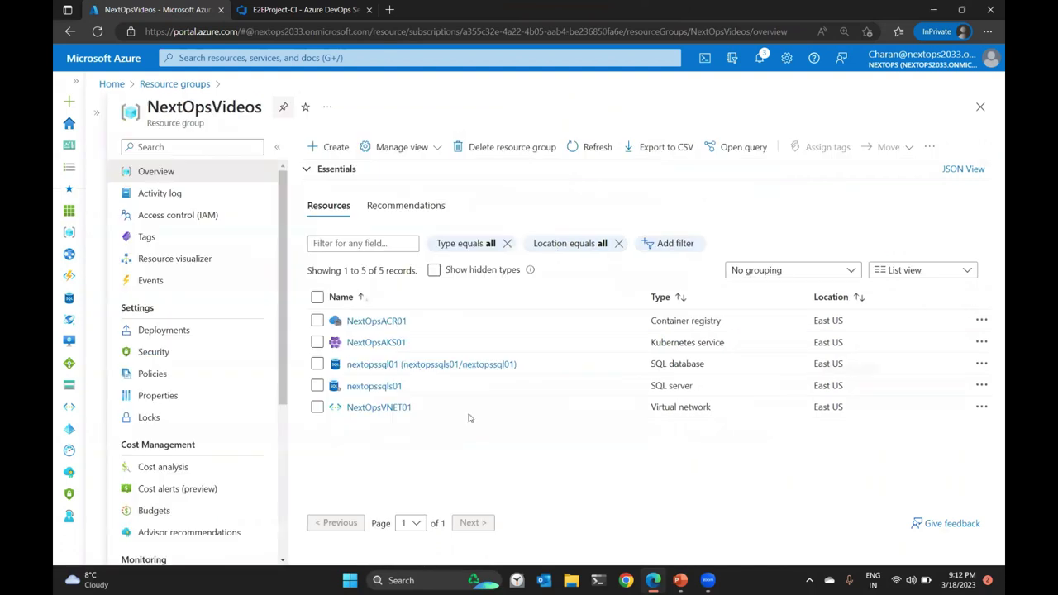
left_click(394, 322)
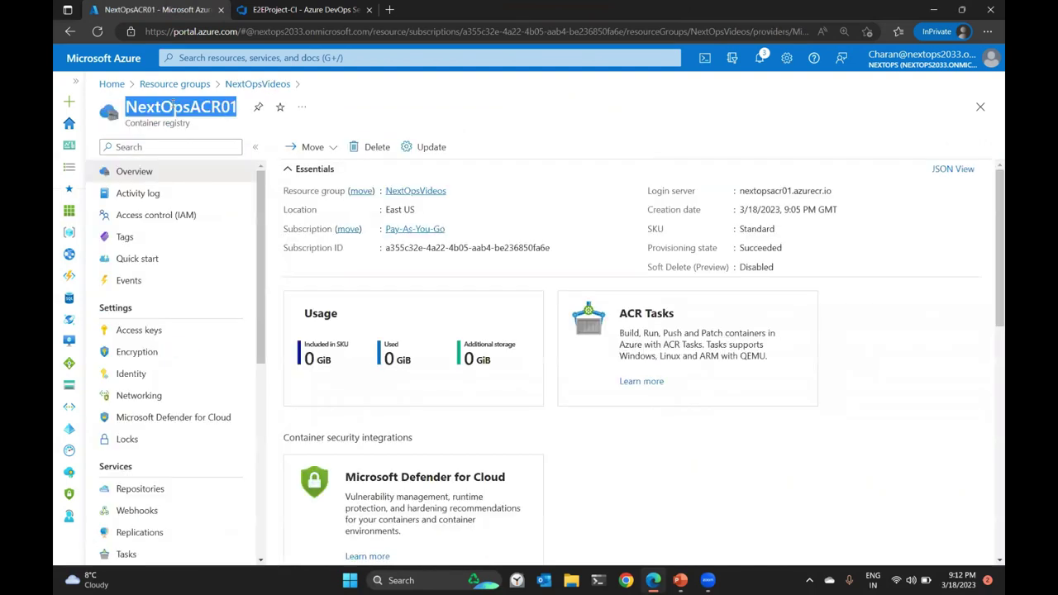
scroll(252, 287, "down", 3)
left_click(158, 305)
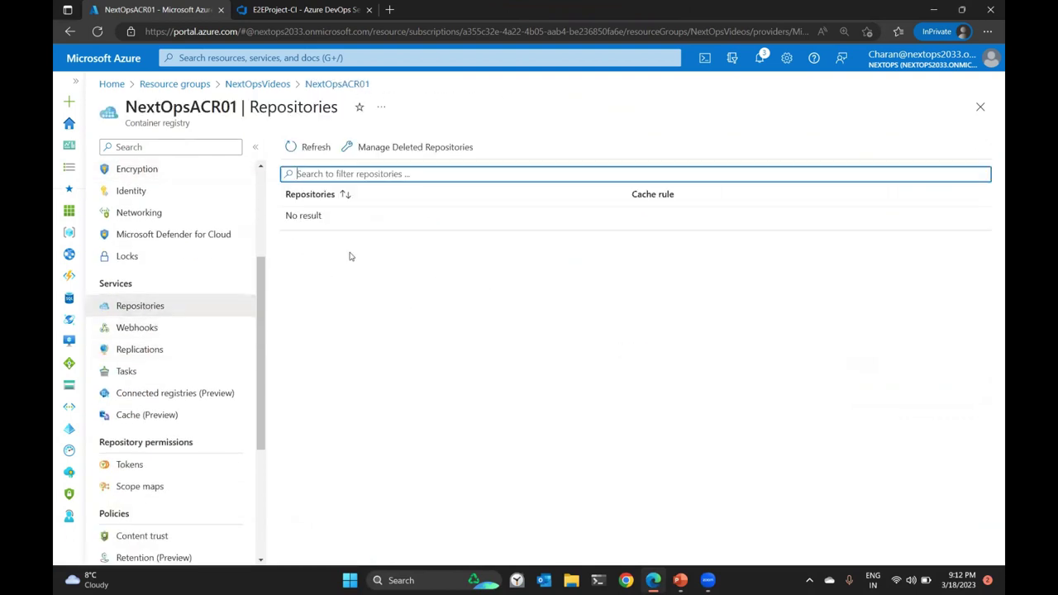
left_click_drag(322, 218, 284, 215)
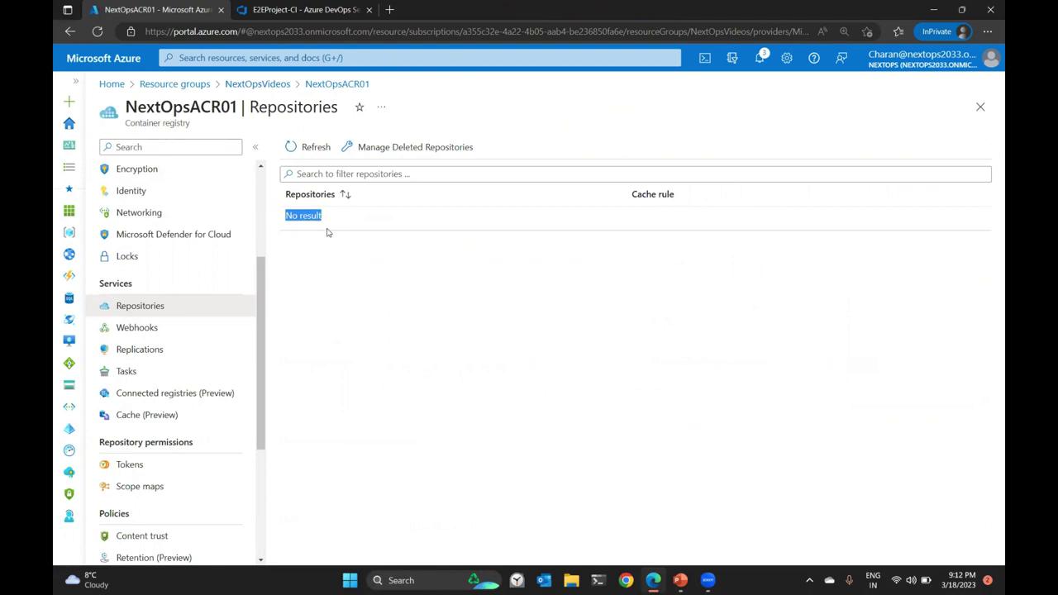
Inspect the NextOpsAKS01 workloads and the nextopssql01 database, then return to the pipeline.
left_click(265, 86)
left_click(378, 345)
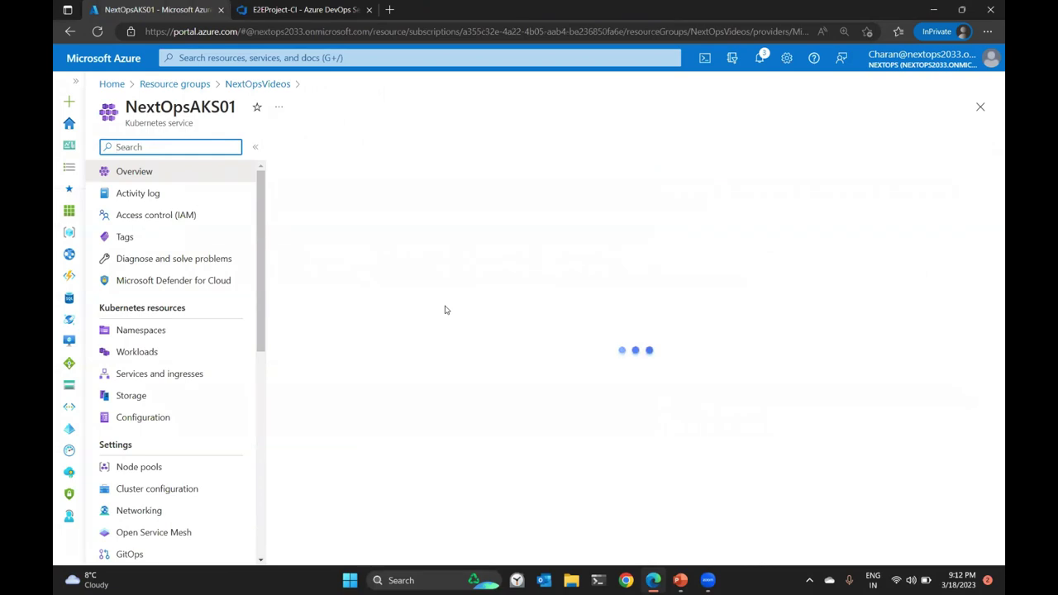
left_click(139, 354)
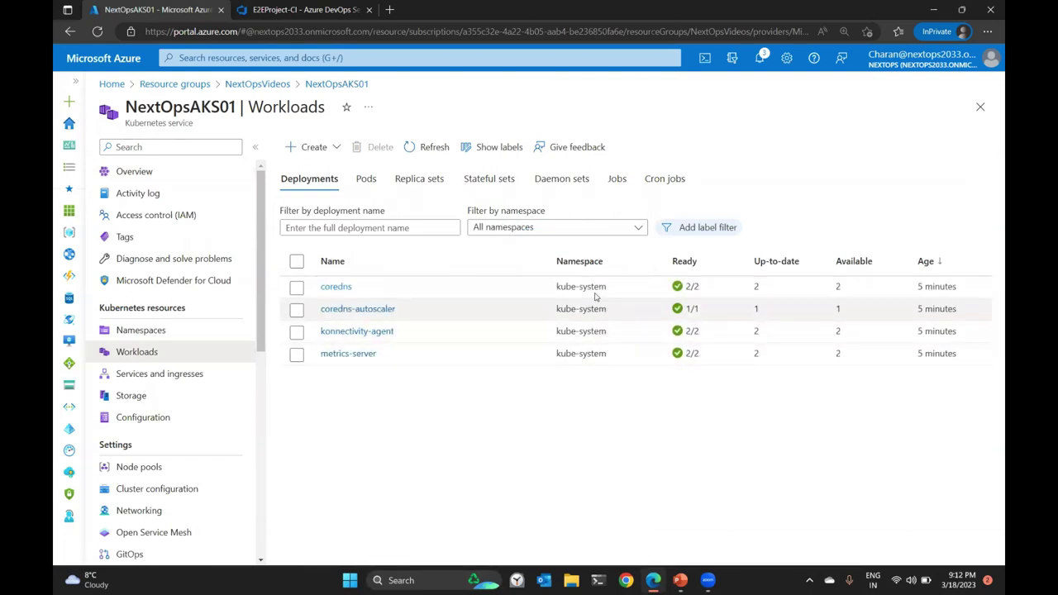
left_click(276, 85)
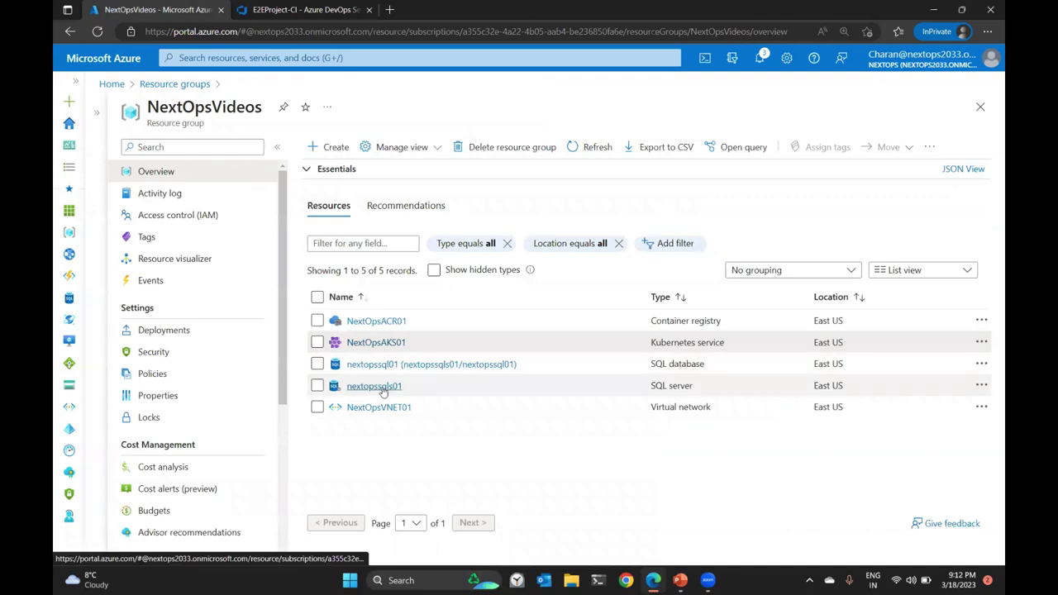
left_click(390, 365)
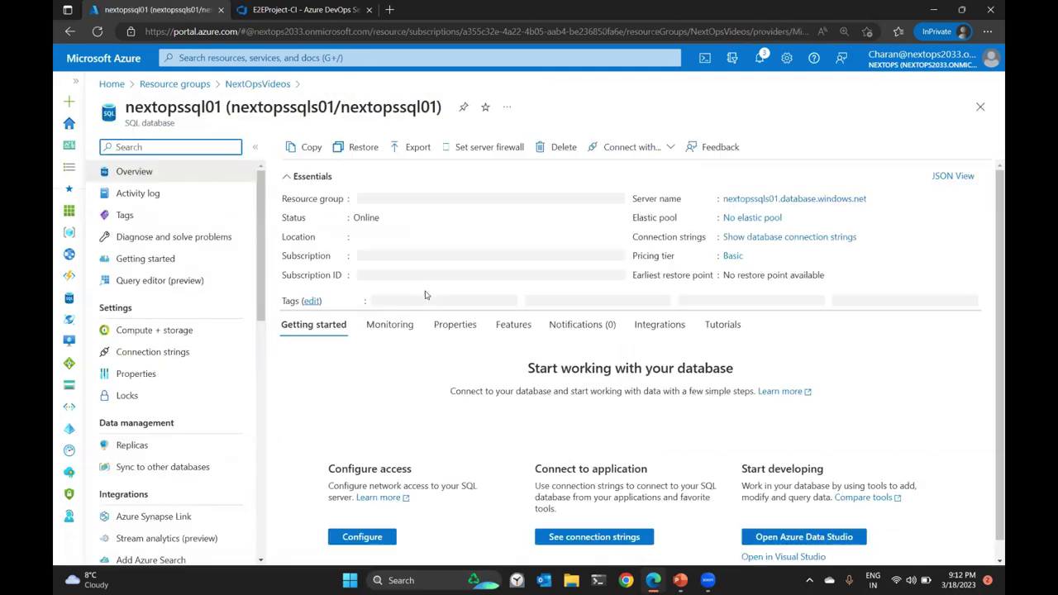
left_click(306, 10)
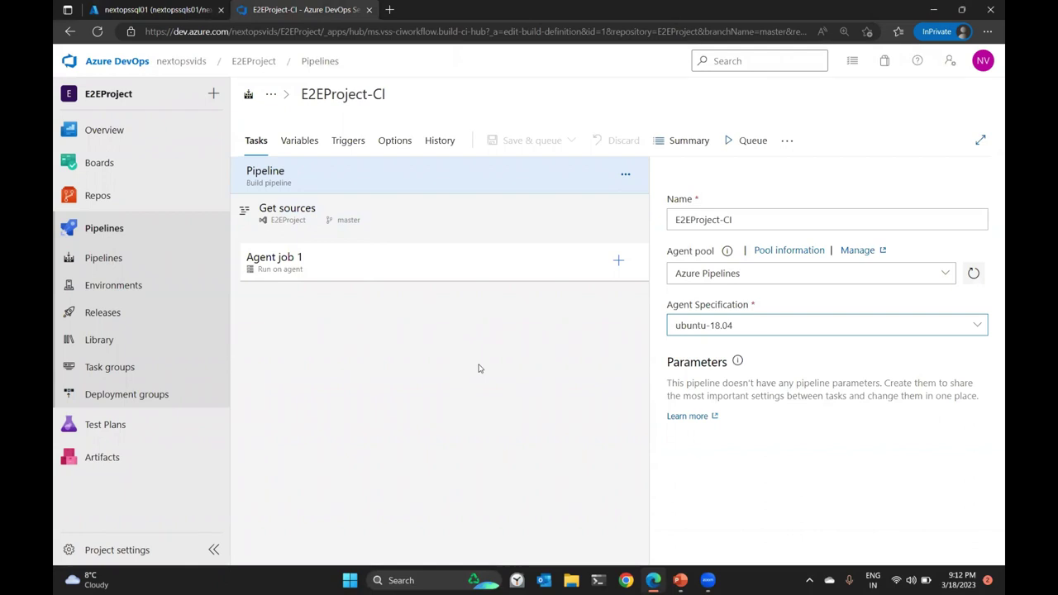
Add two Replace Tokens tasks to Agent job 1.
left_click(619, 260)
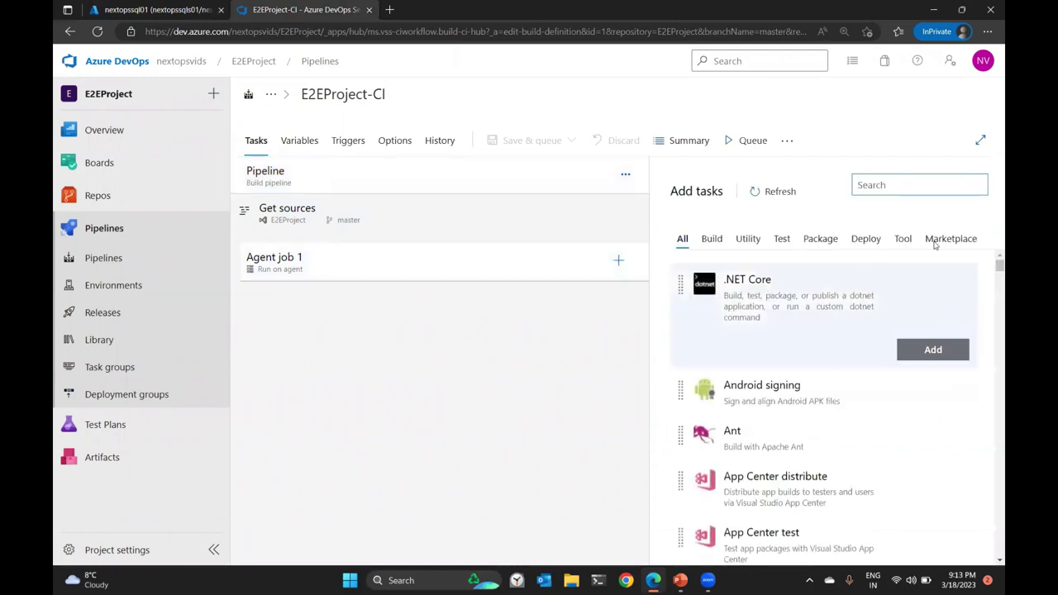
type("repla")
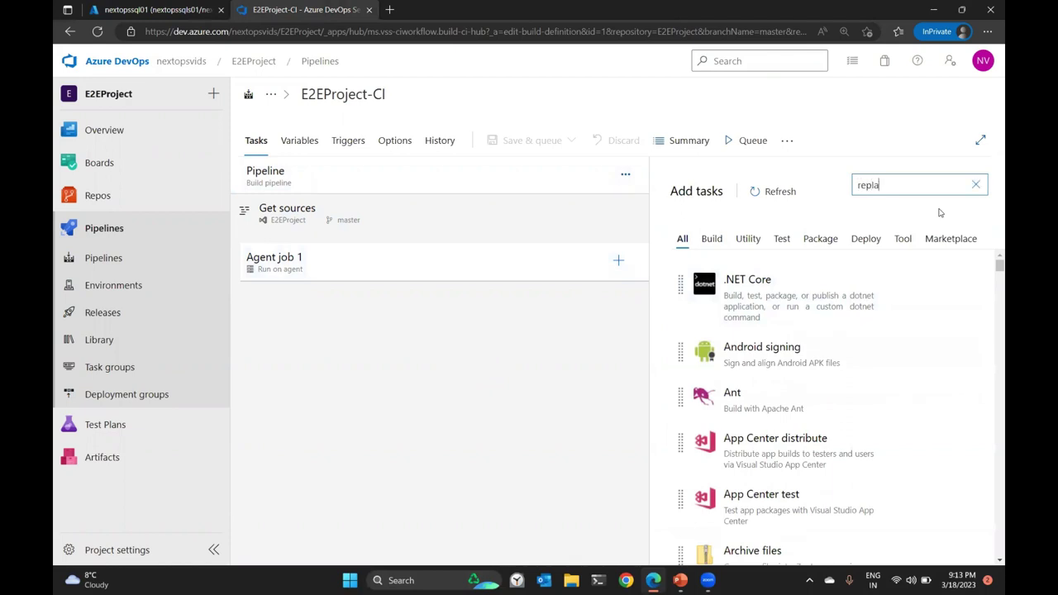
mouse_move(813, 256)
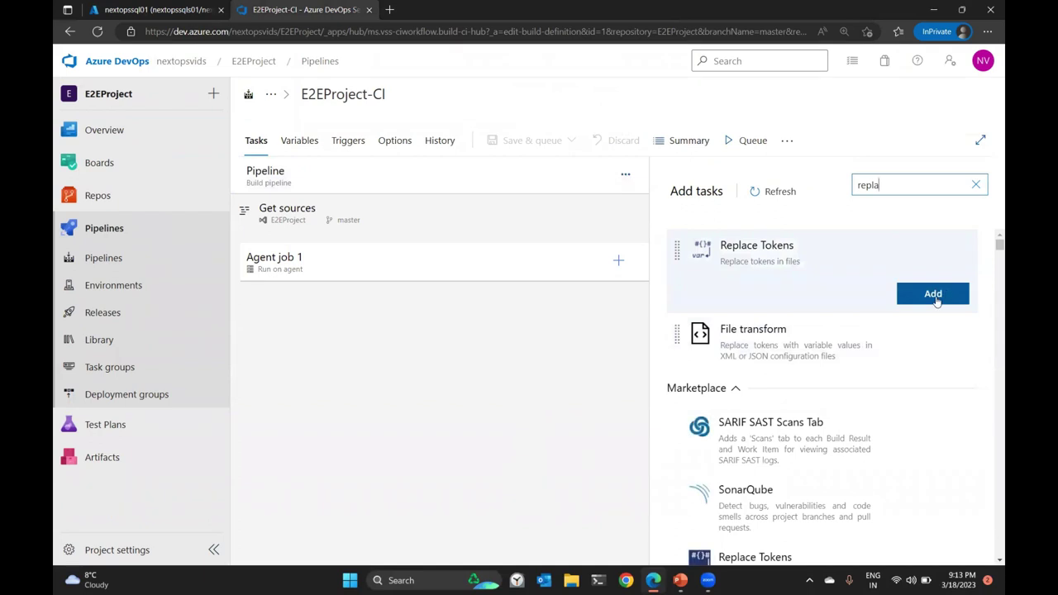
mouse_move(947, 469)
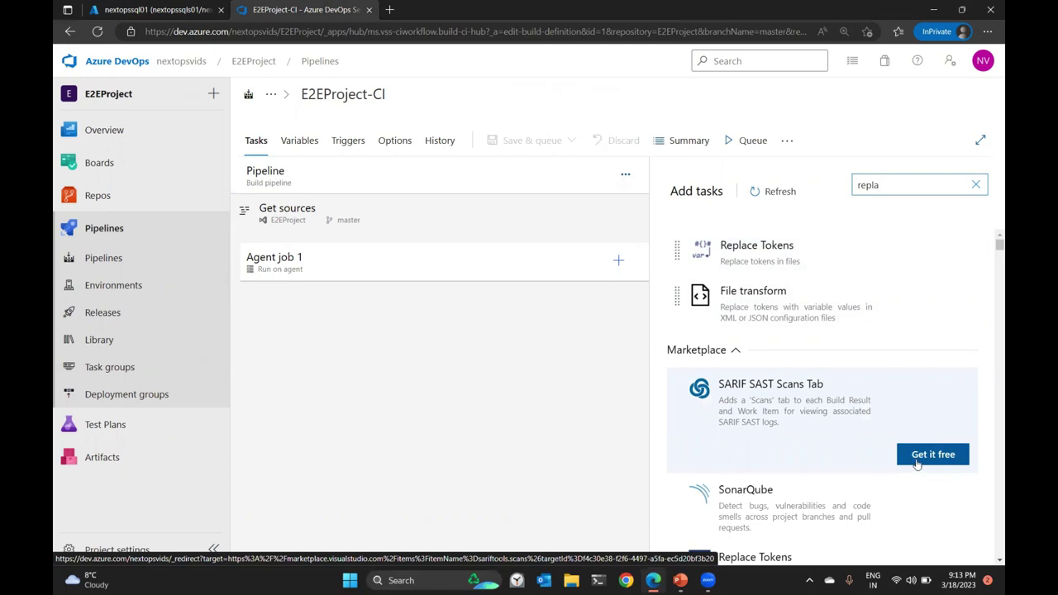
mouse_move(875, 253)
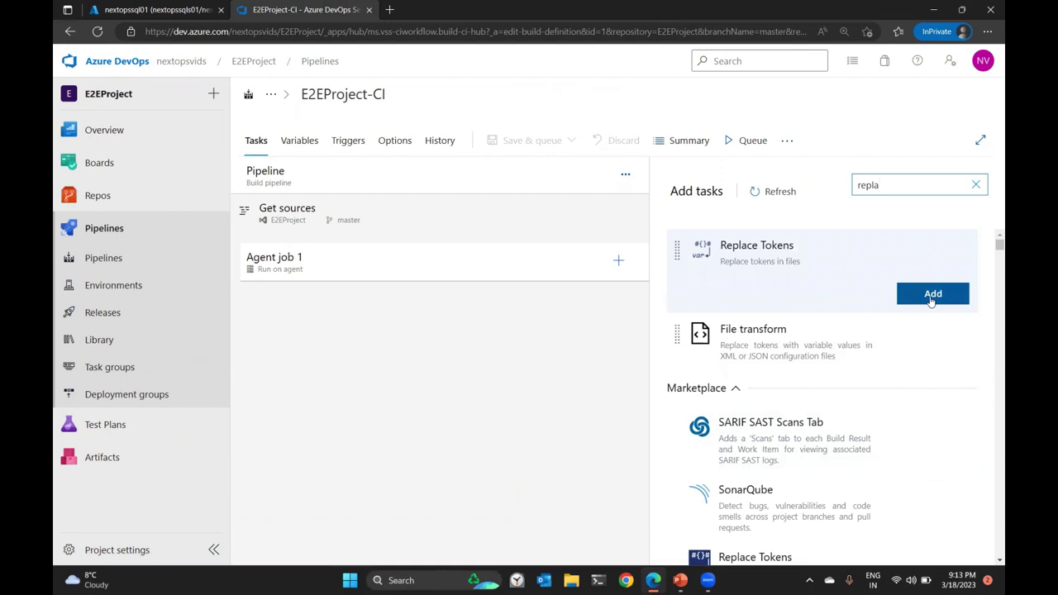
left_click(932, 295)
left_click(932, 295)
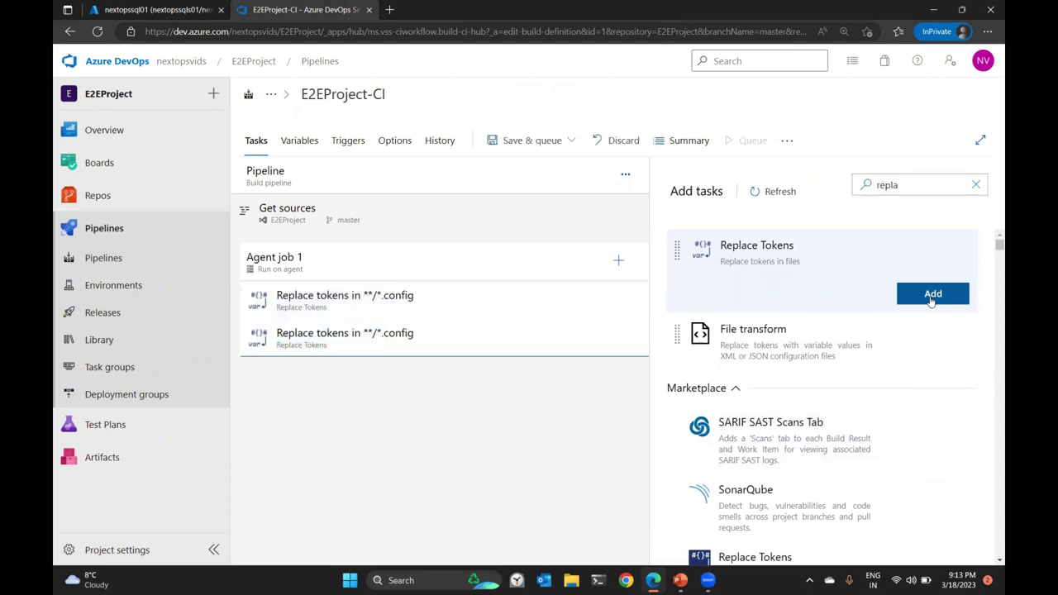
Add four Docker Compose tasks to the job.
double_click(900, 176)
type("do")
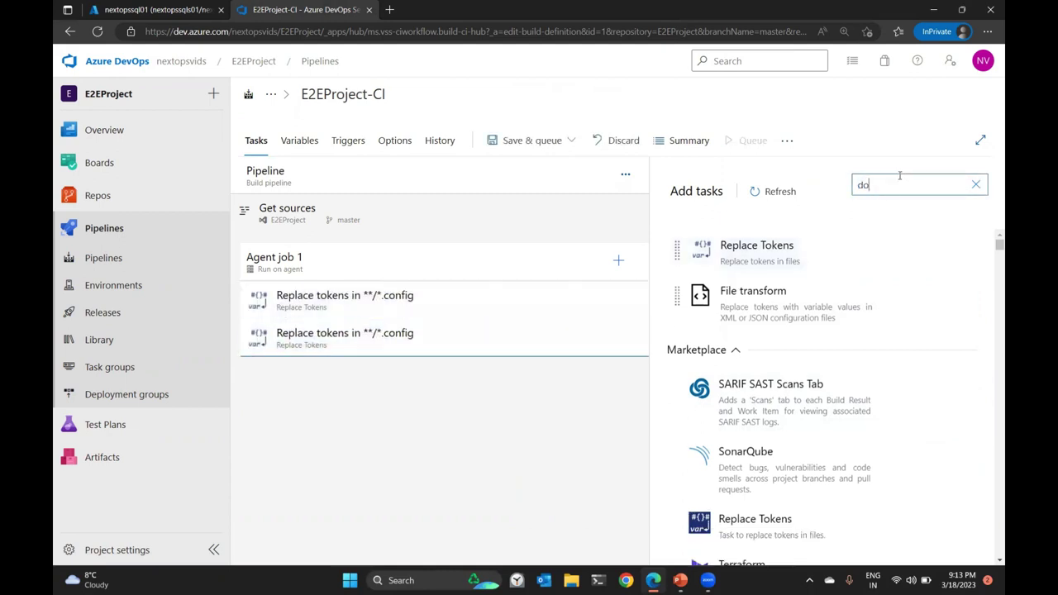
type("cker compo")
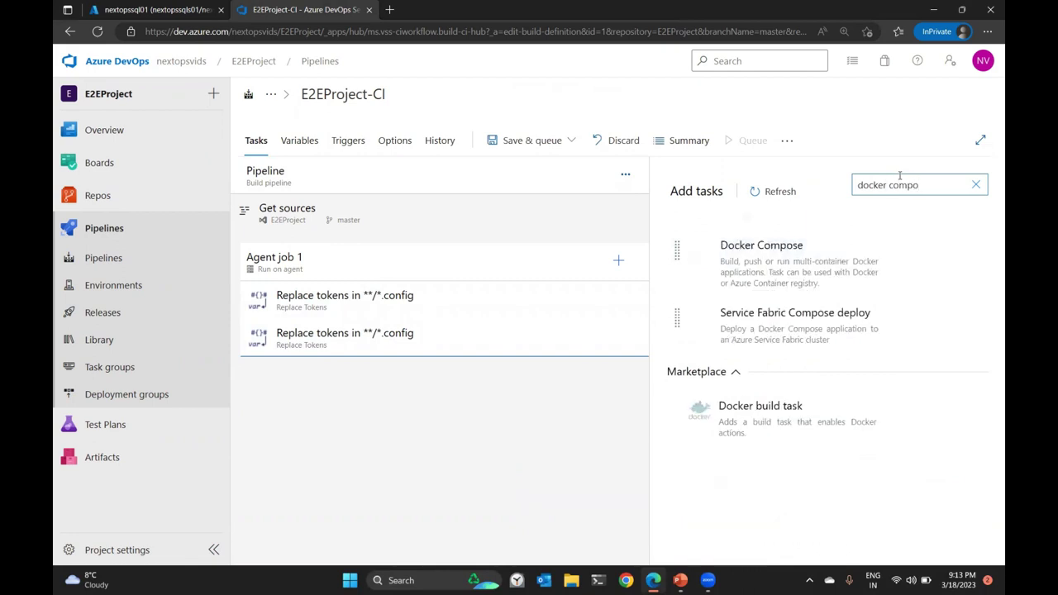
left_click(942, 315)
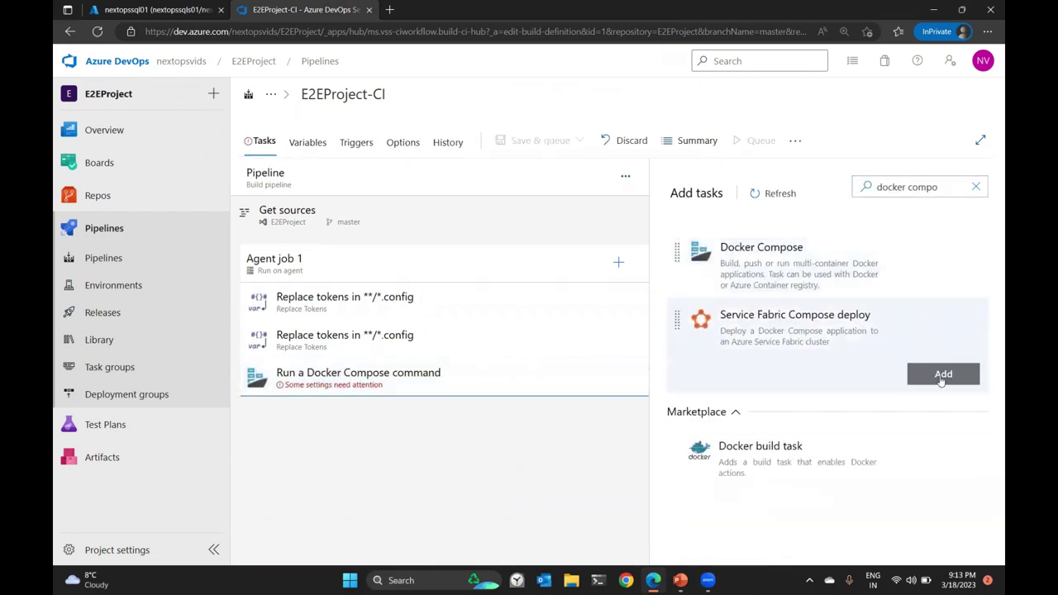
left_click(943, 319)
left_click(944, 319)
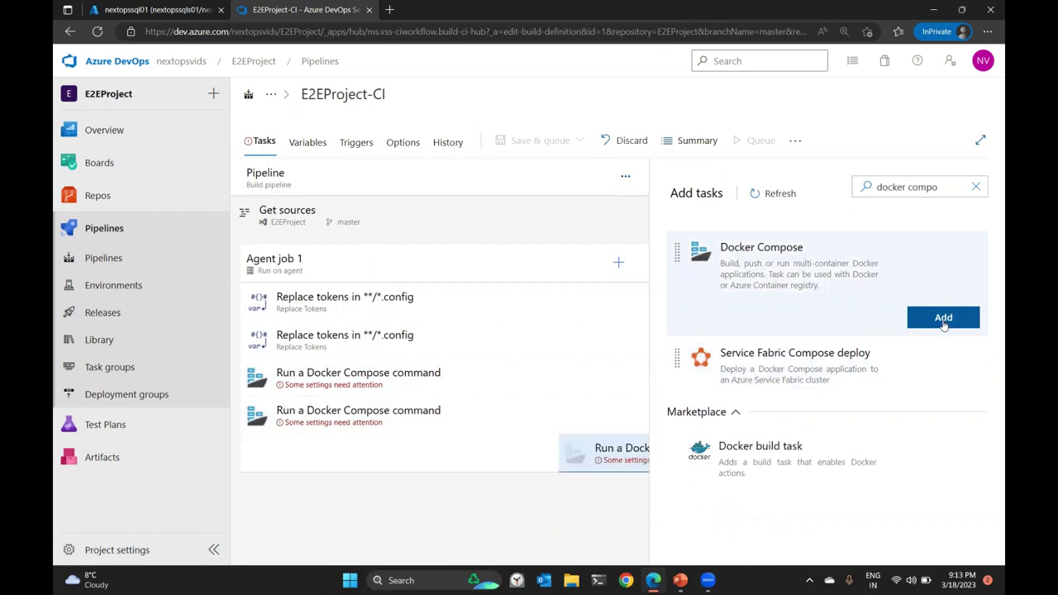
left_click(944, 319)
Add a Copy Files task and a Publish build artifacts task.
triple_click(908, 187)
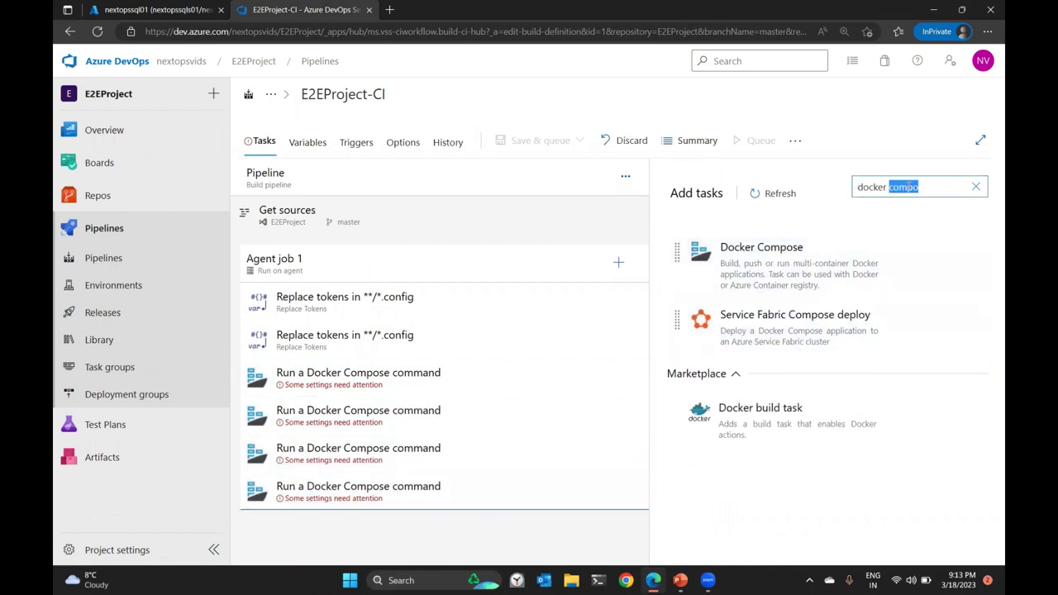
type("copy")
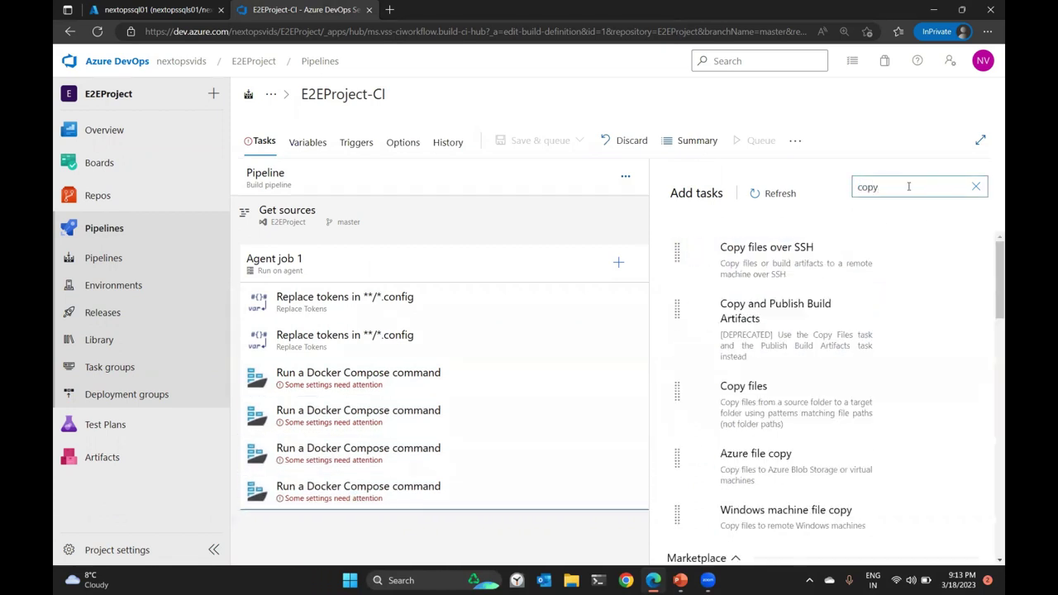
left_click(948, 460)
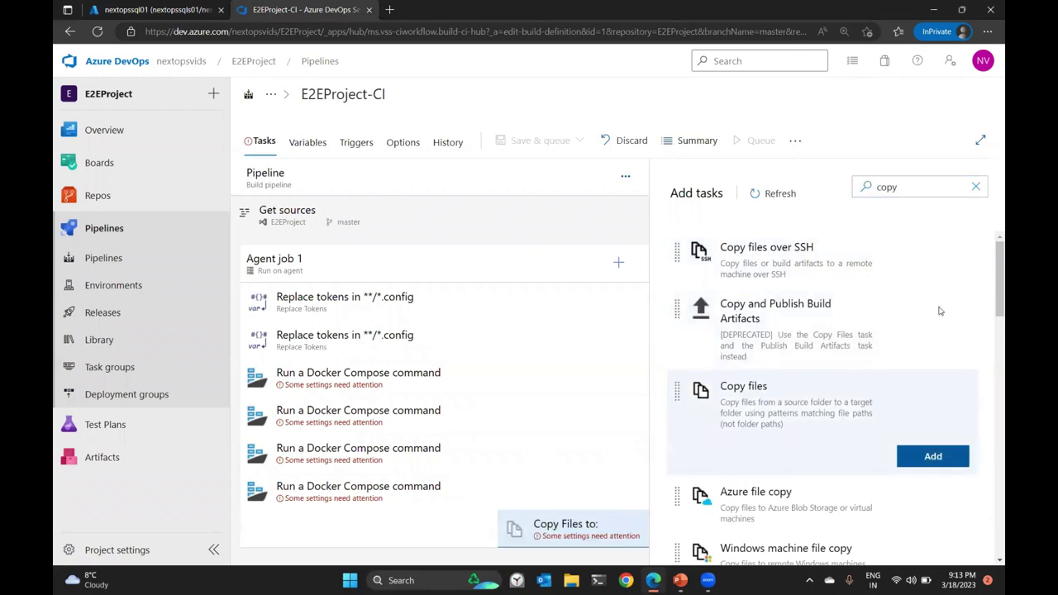
triple_click(921, 191)
type("publi")
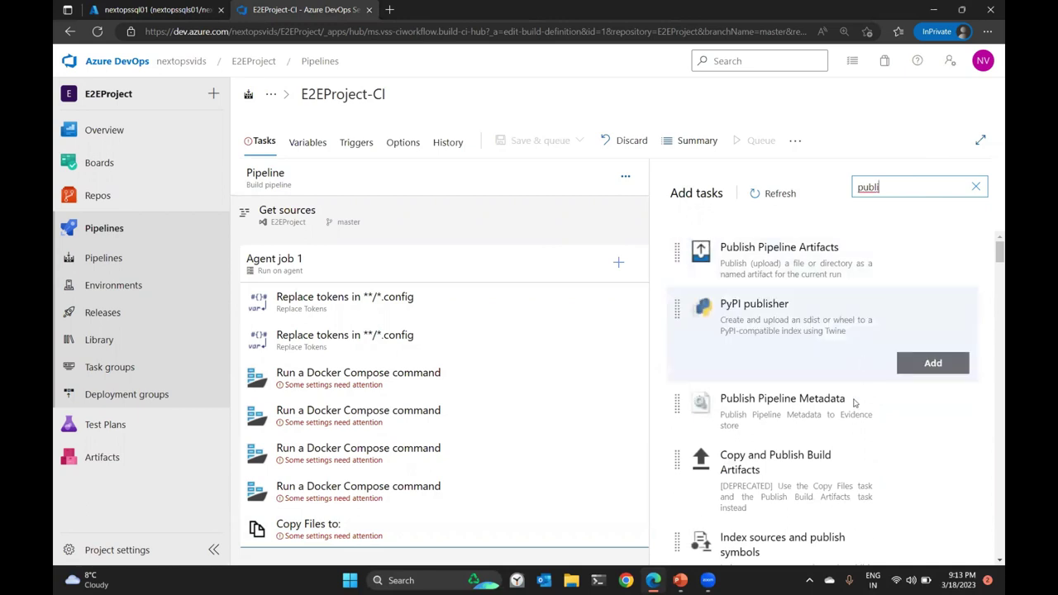
scroll(876, 395, "down", 1)
scroll(877, 397, "down", 3)
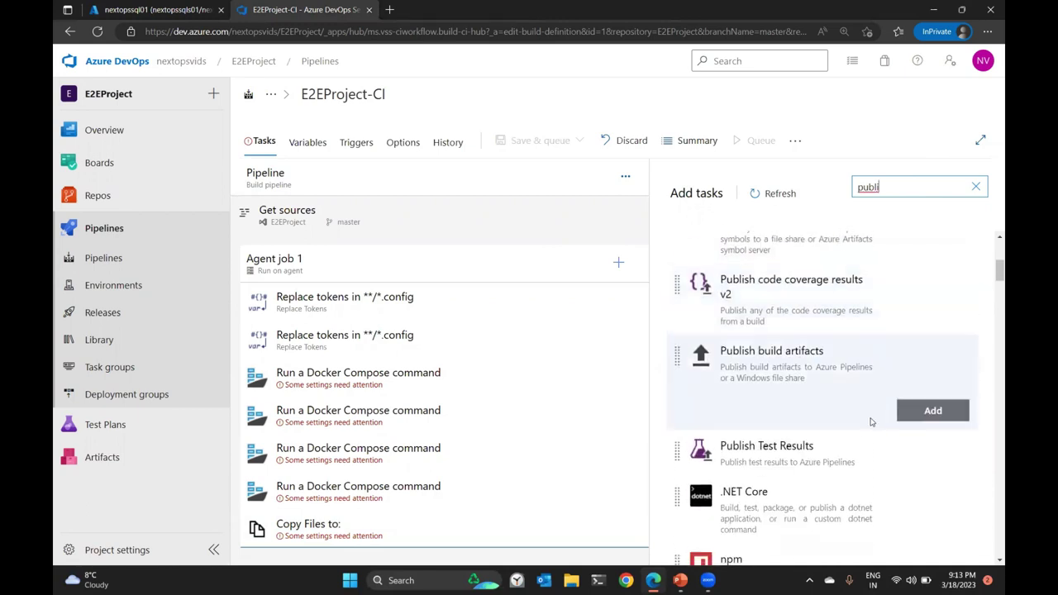
left_click(912, 411)
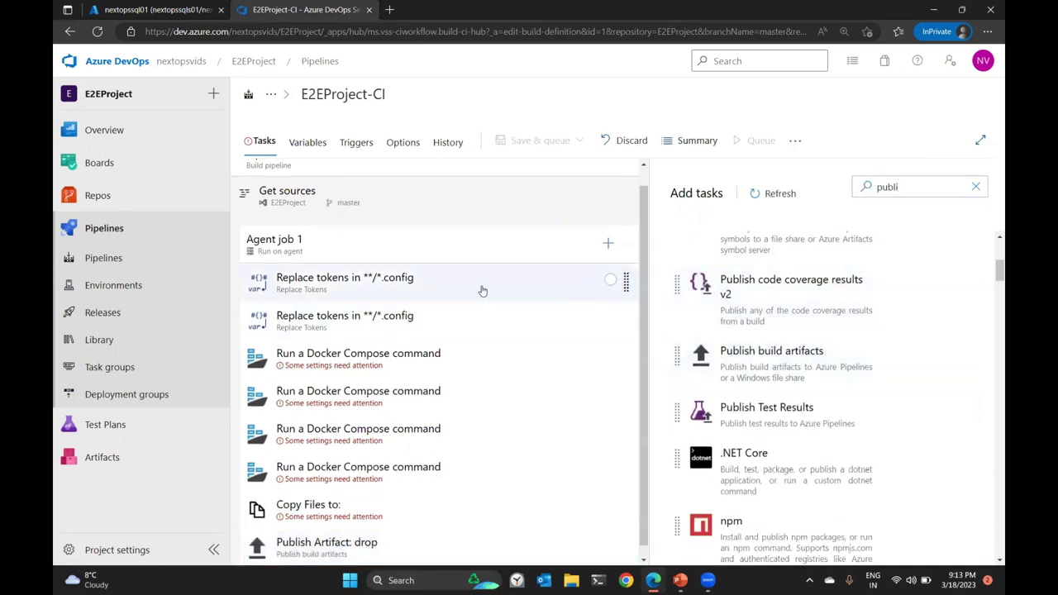
scroll(482, 290, "down", 1)
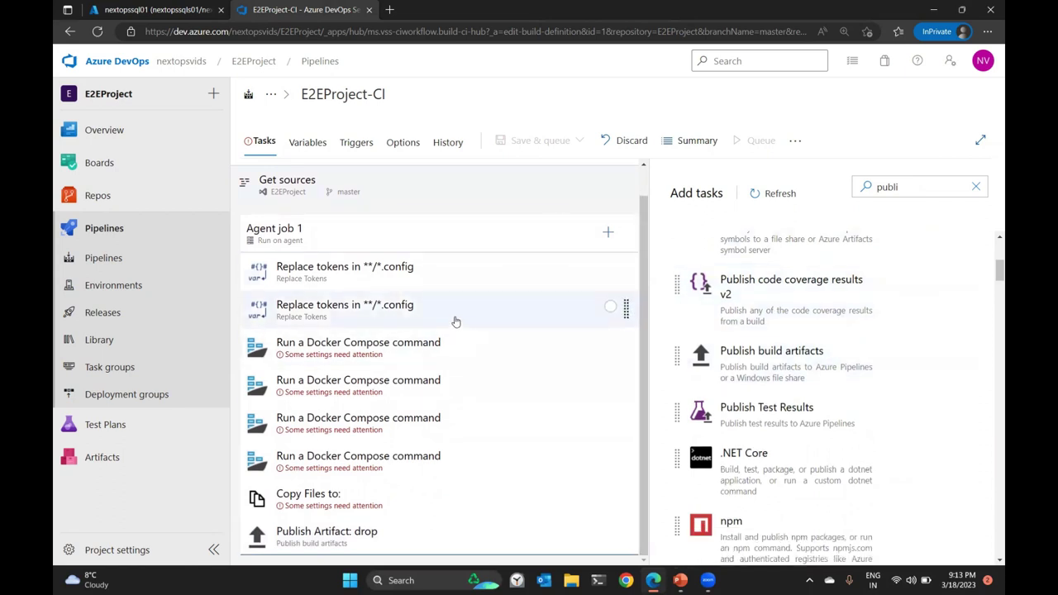
Add an ACR variable set to the registry login server nextopsacr01.azurecr.io.
left_click(307, 142)
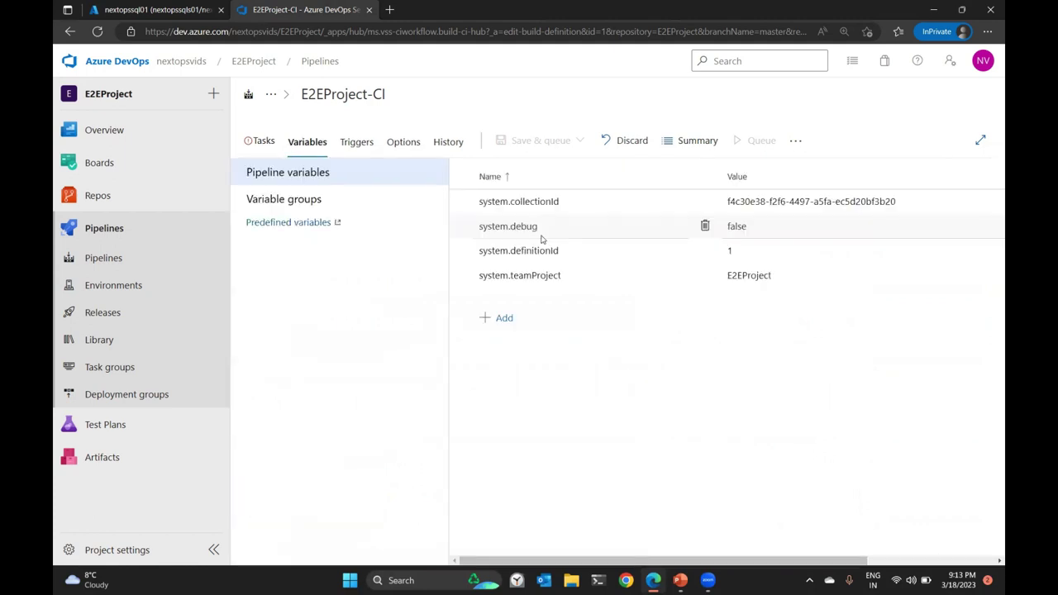
type("ACR")
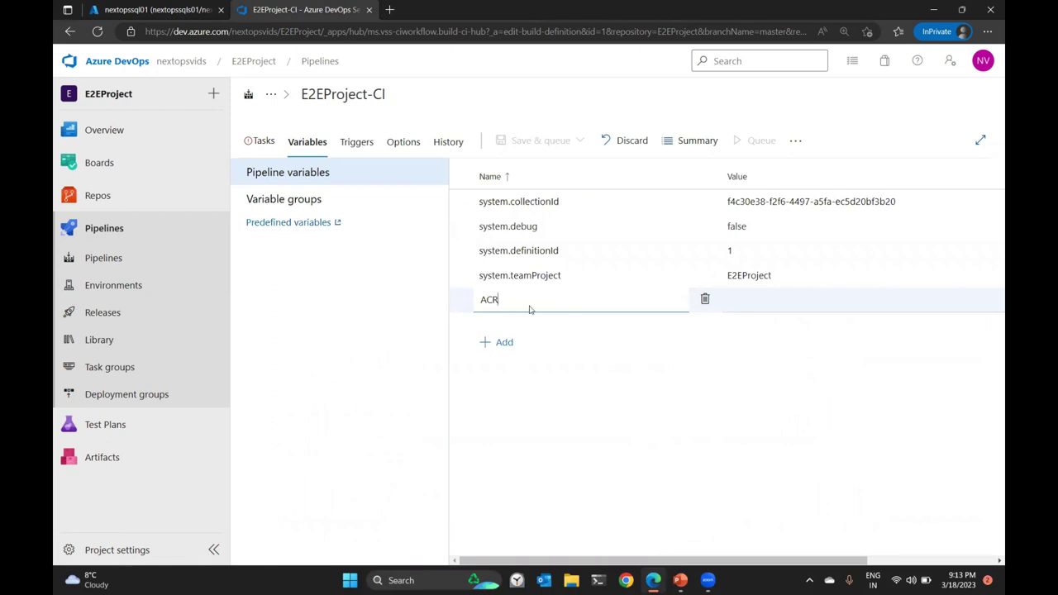
left_click(120, 8)
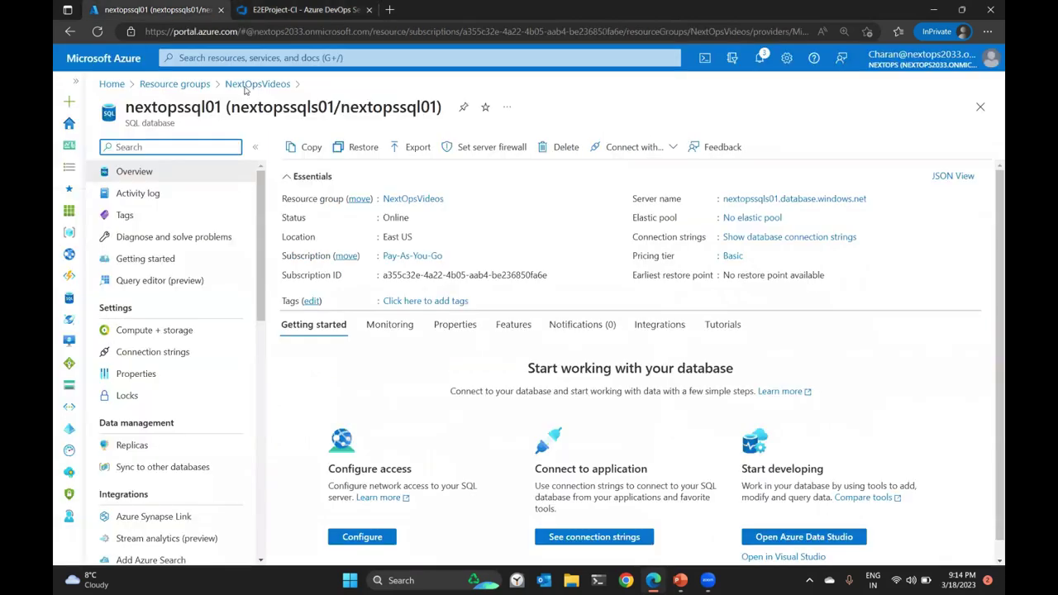
left_click(245, 86)
left_click(354, 322)
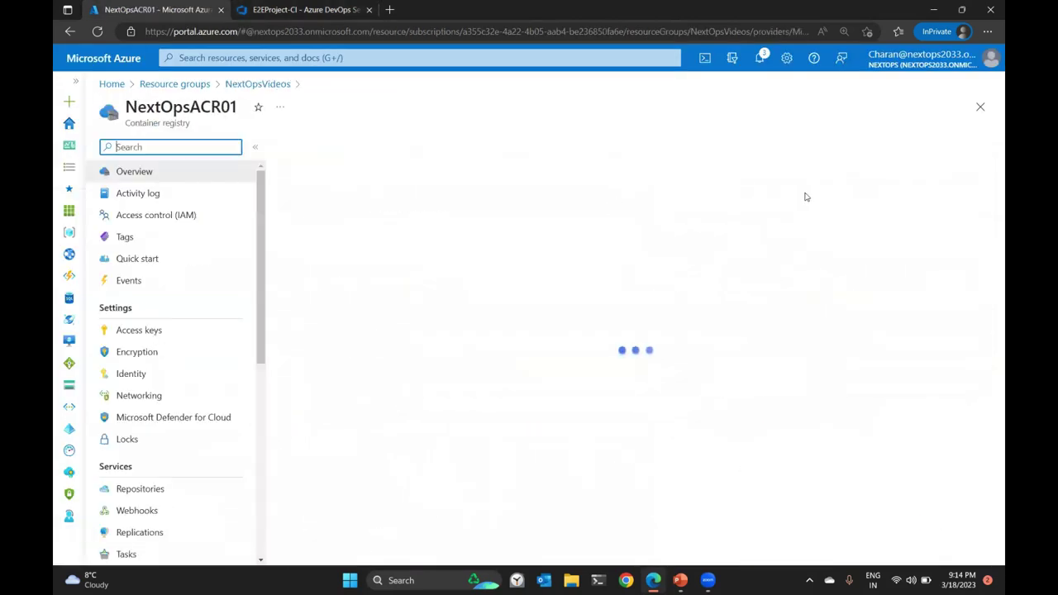
left_click(839, 191)
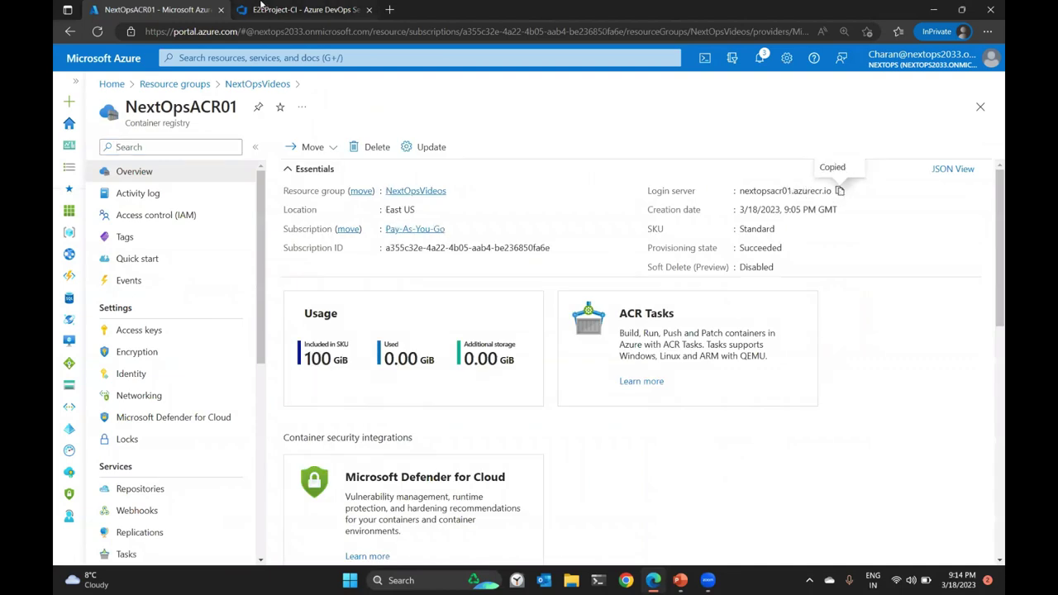
left_click(261, 6)
left_click(749, 303)
key("ctrl+v")
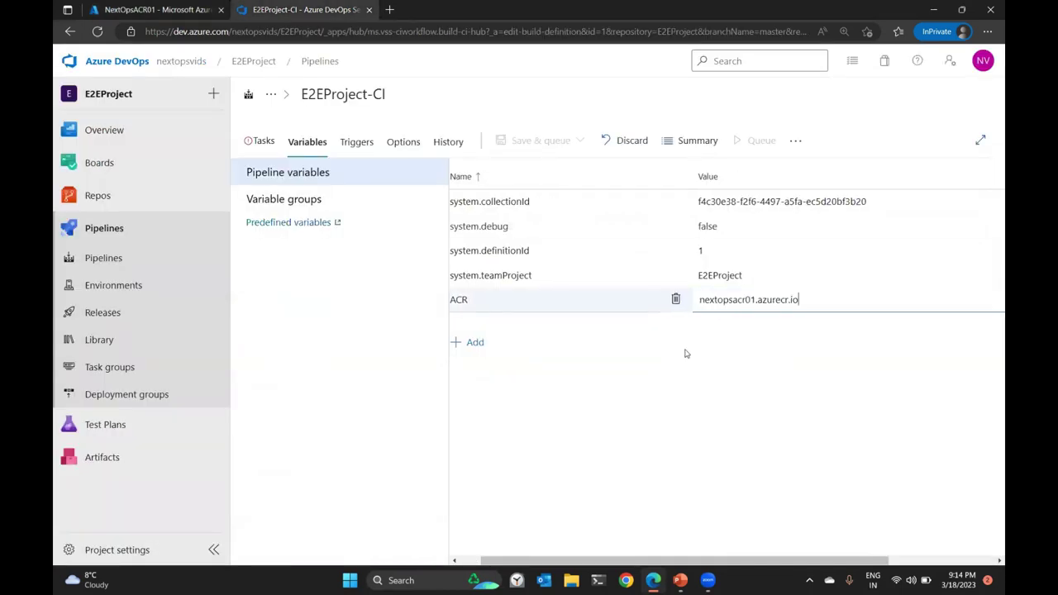
Add a SQLserver variable set to nextopssqls01.database.windows.net.
left_click(474, 343)
type("SQLserve")
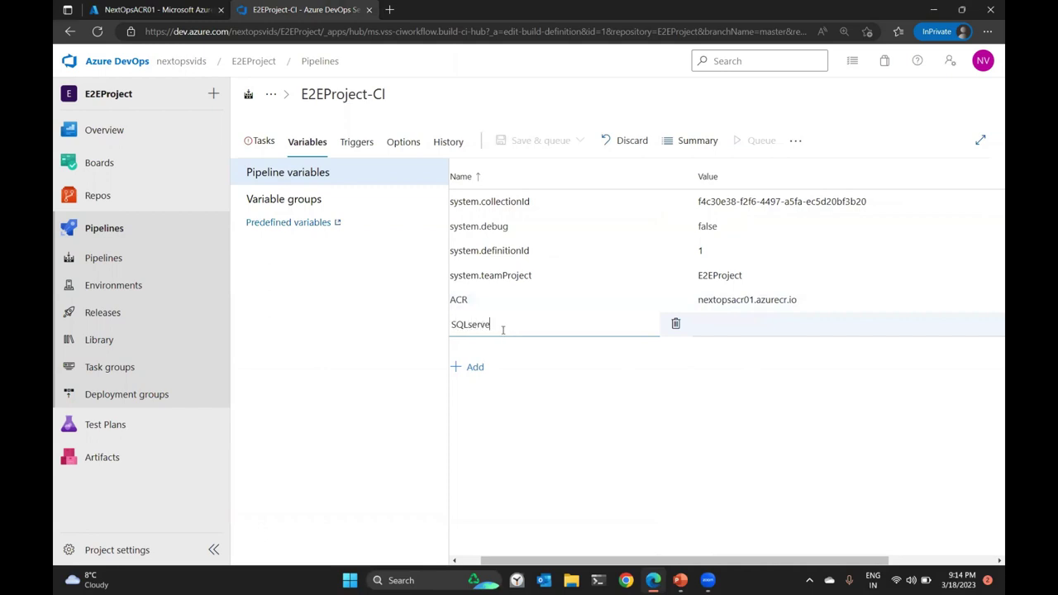
left_click(195, 9)
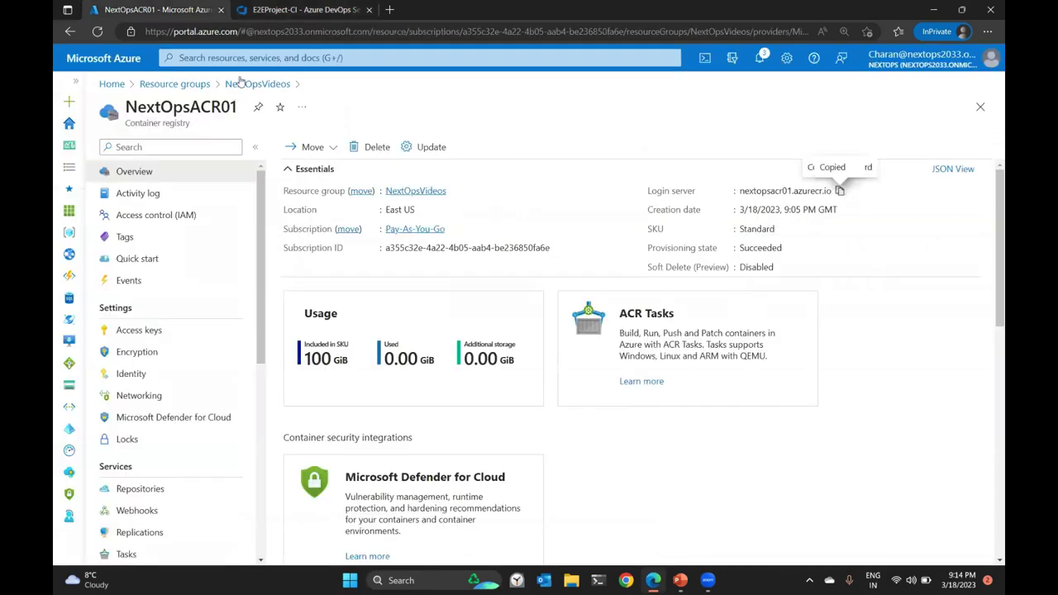
left_click(240, 84)
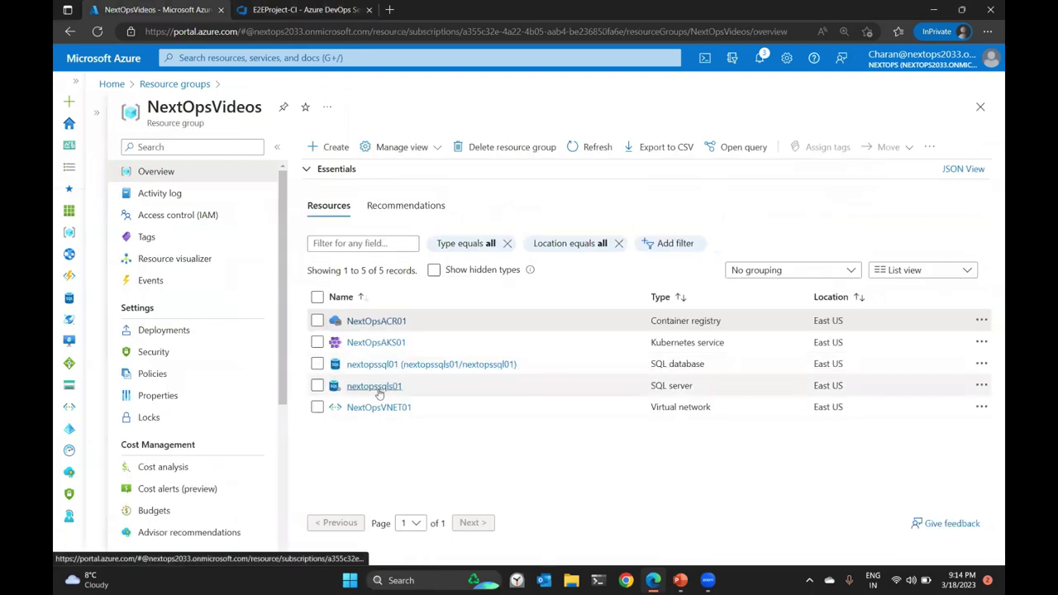
left_click(378, 389)
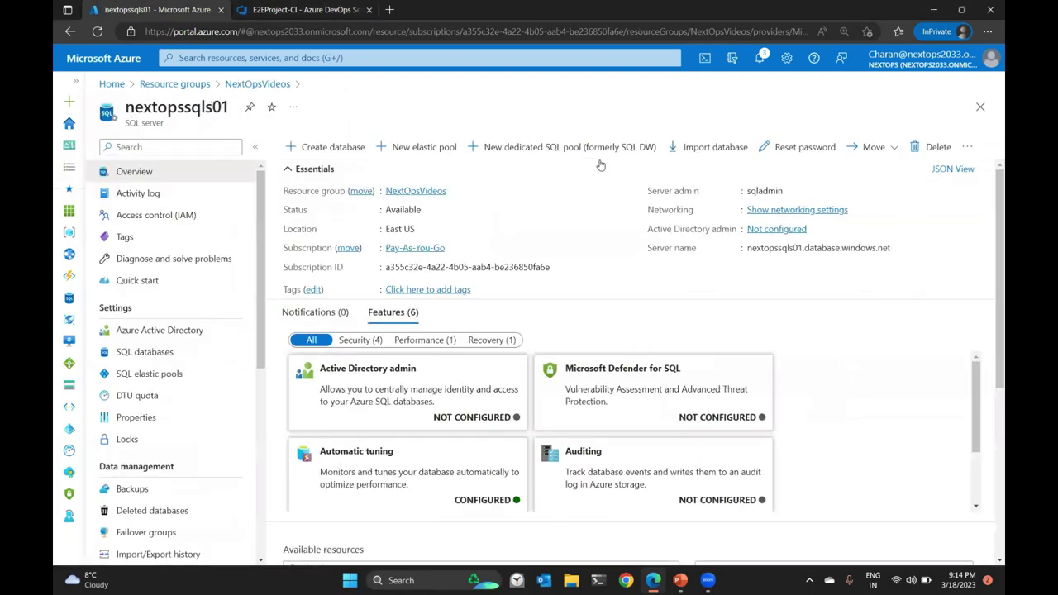
left_click(277, 85)
left_click(364, 365)
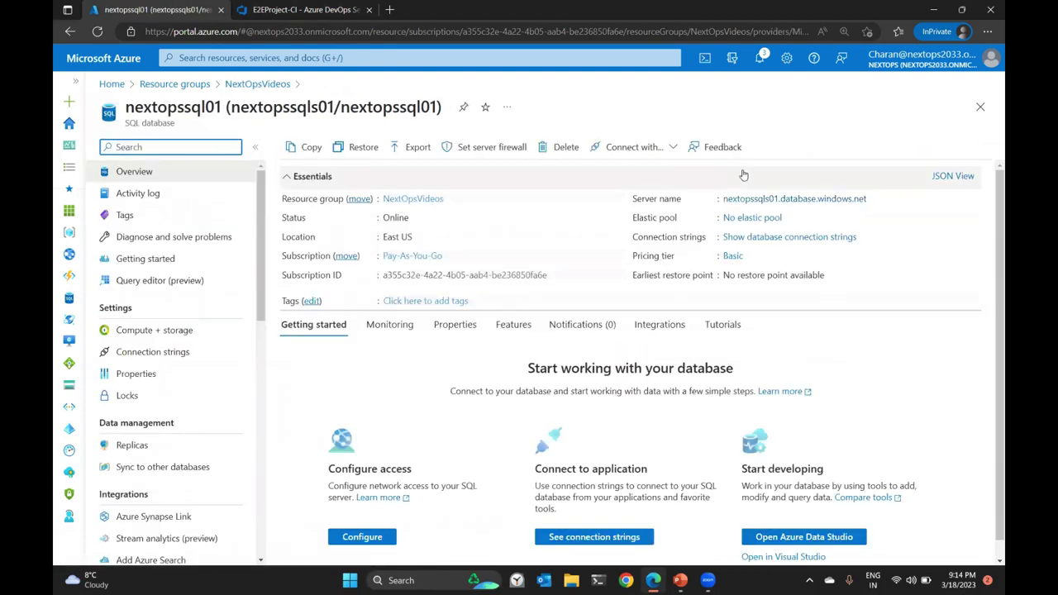
left_click(875, 199)
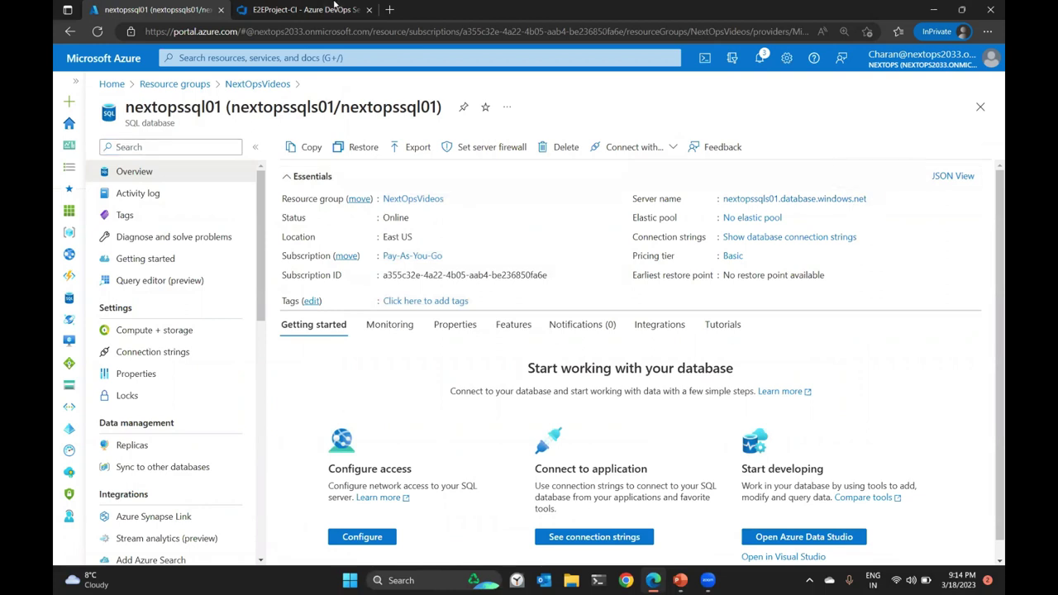
left_click(306, 9)
left_click(702, 331)
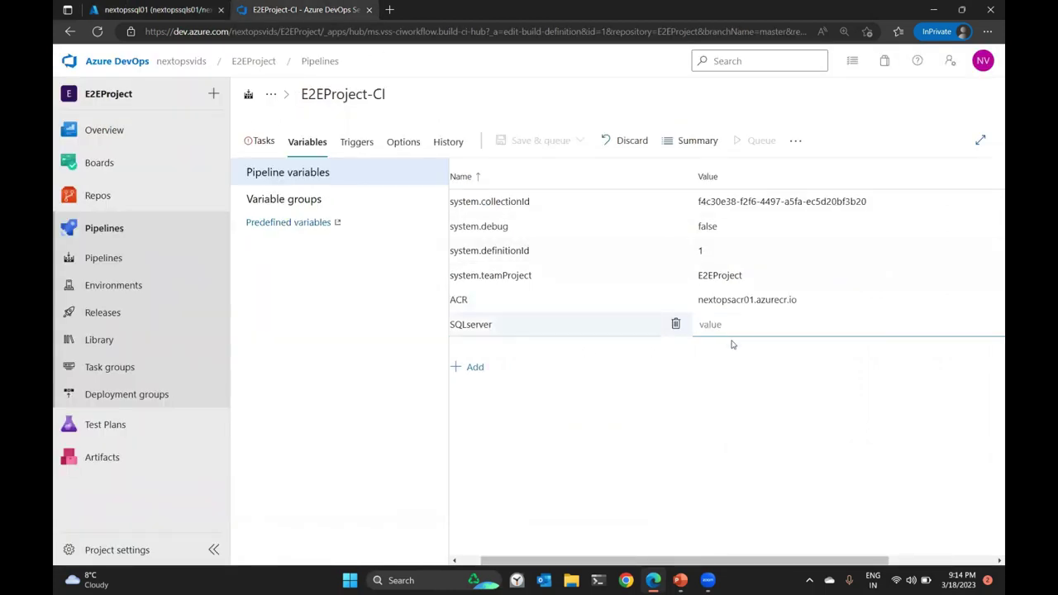
key("ctrl+v")
Add SQLuser and SQLpassword variables holding the database login and password.
left_click(470, 366)
type("S")
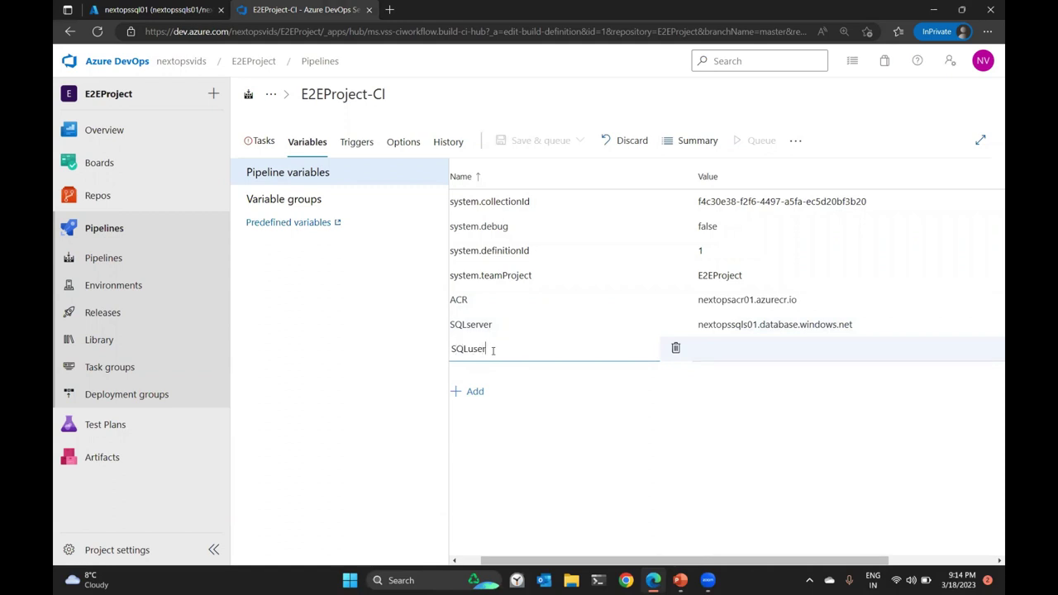
left_click(722, 350)
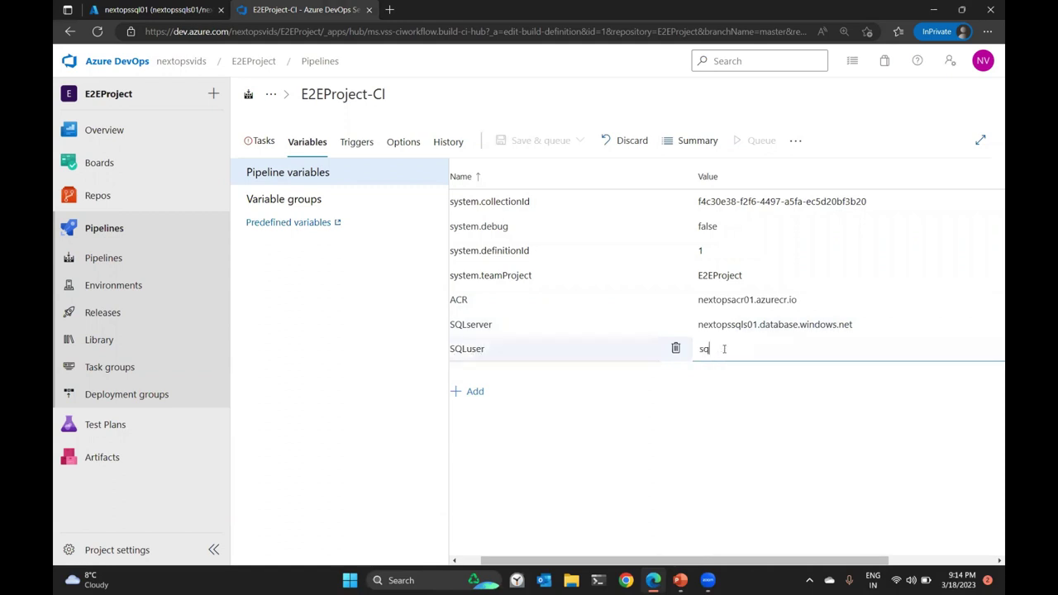
left_click(478, 392)
type("SQLpassword")
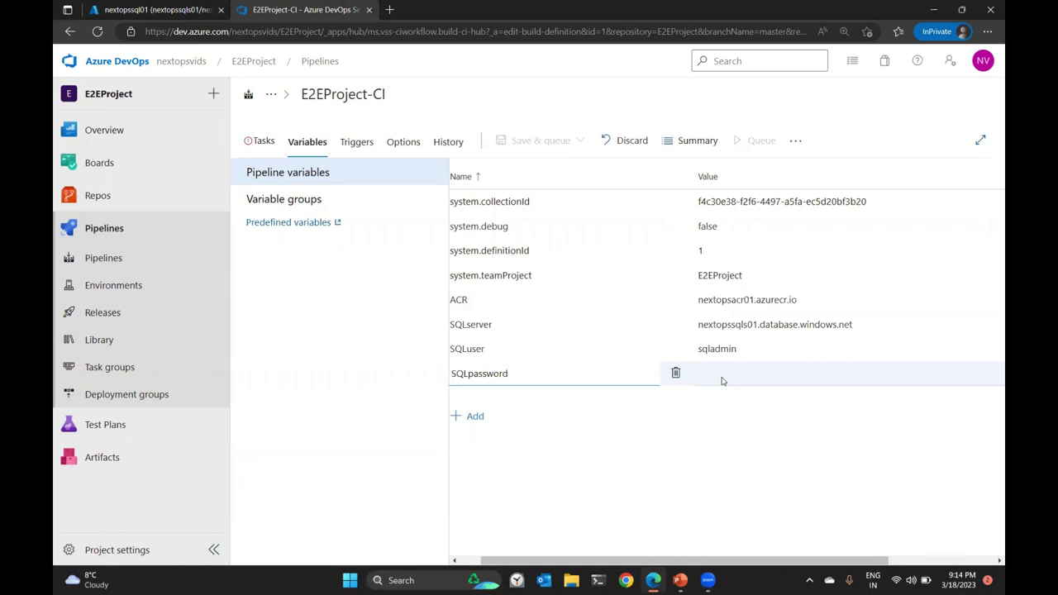
left_click(723, 374)
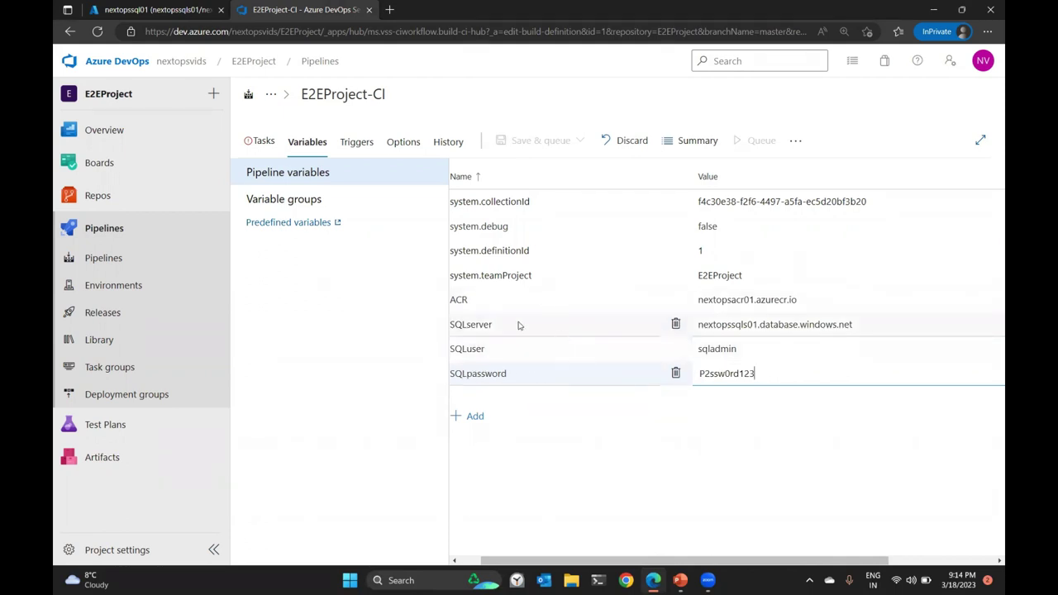
left_click(260, 142)
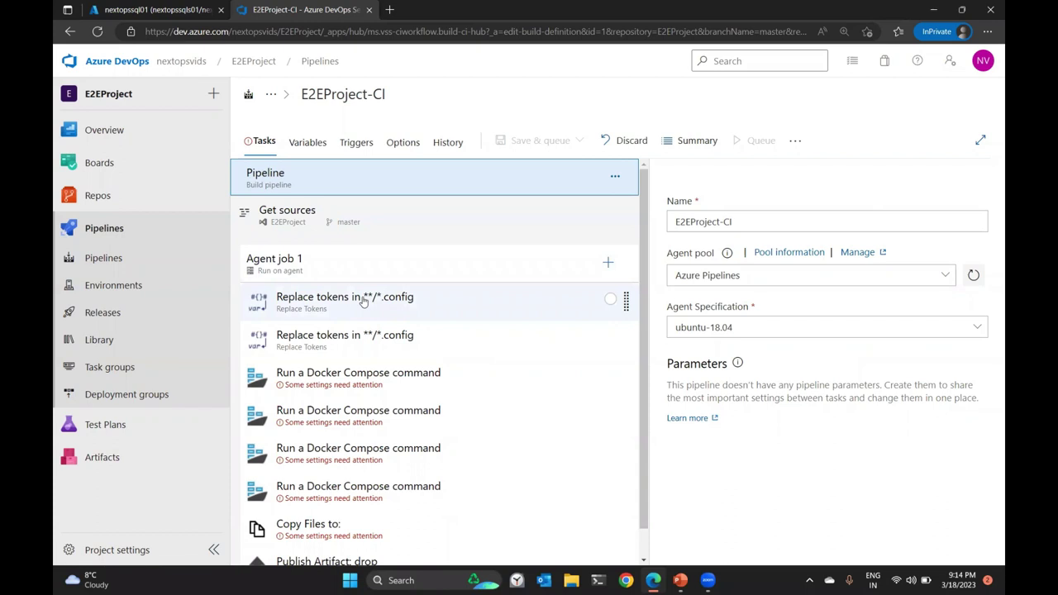
Rename the first Replace Tokens task to 'Replace tokens in appsettings.json' with the __ ... __ token pattern.
left_click(362, 302)
left_click_drag(753, 281, 849, 277)
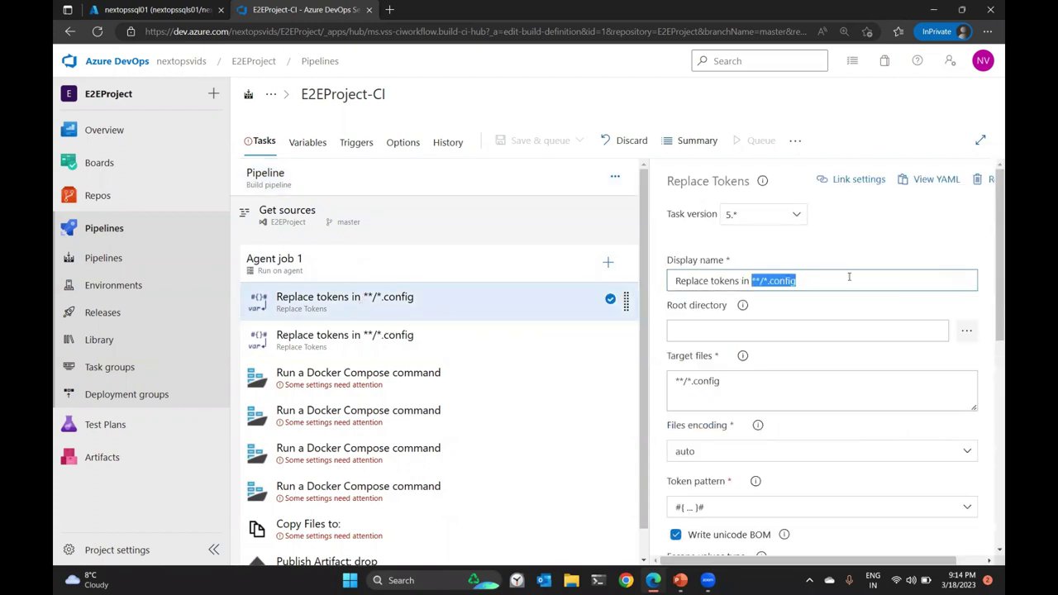
type("appsettings")
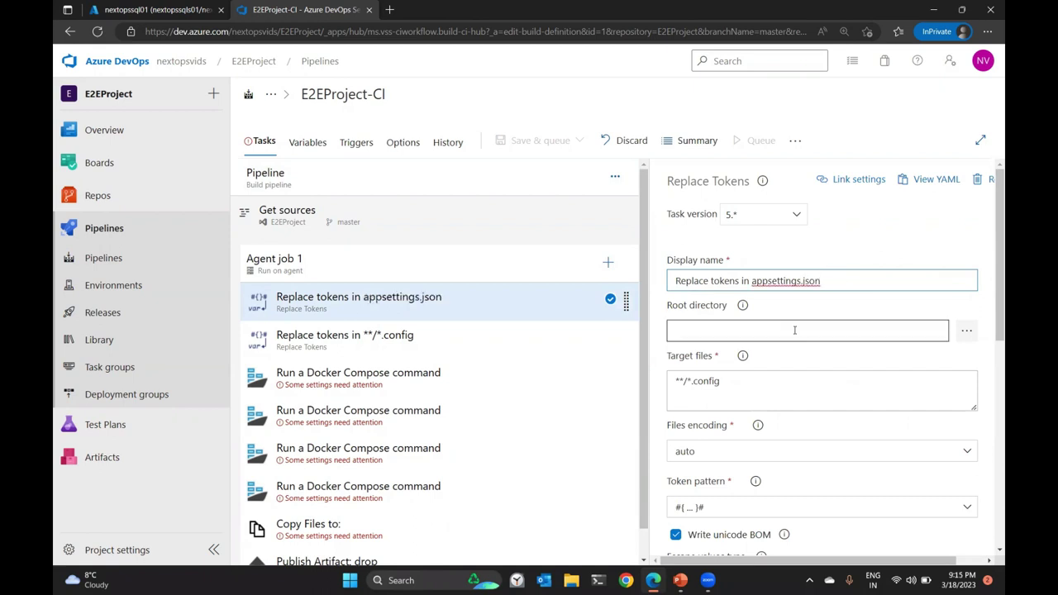
scroll(798, 330, "down", 1)
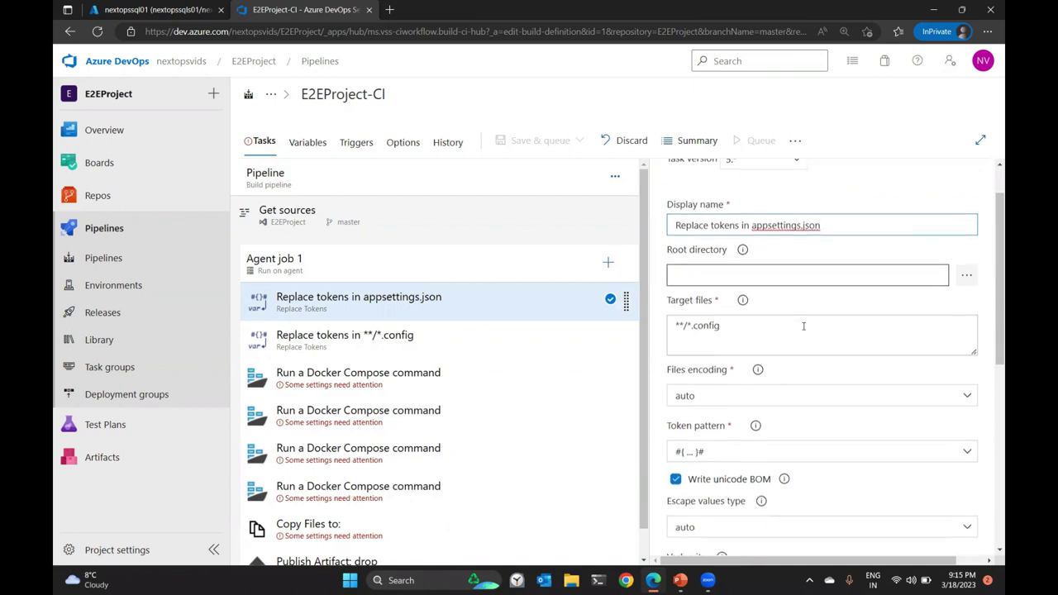
scroll(804, 326, "down", 1)
scroll(802, 331, "up", 1)
scroll(767, 395, "down", 1)
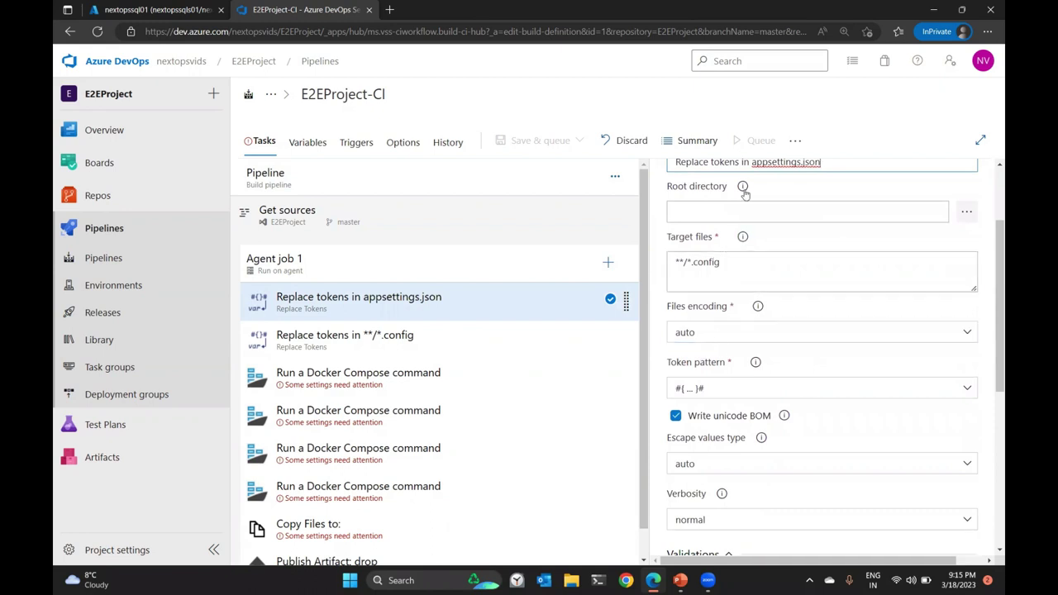
left_click(711, 388)
left_click(711, 437)
left_click_drag(752, 163, 854, 247)
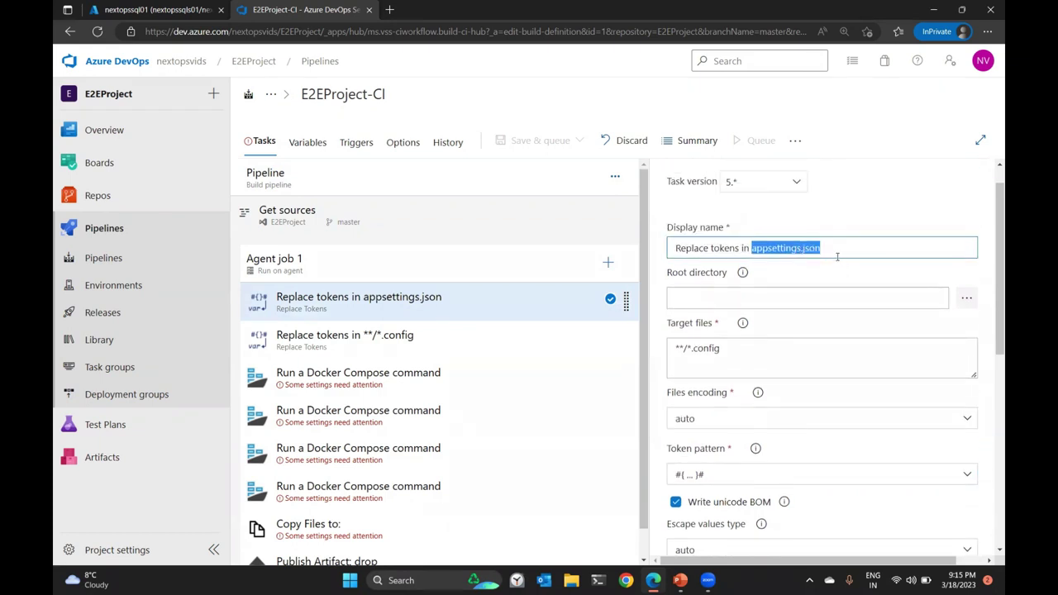
scroll(838, 257, "down", 1)
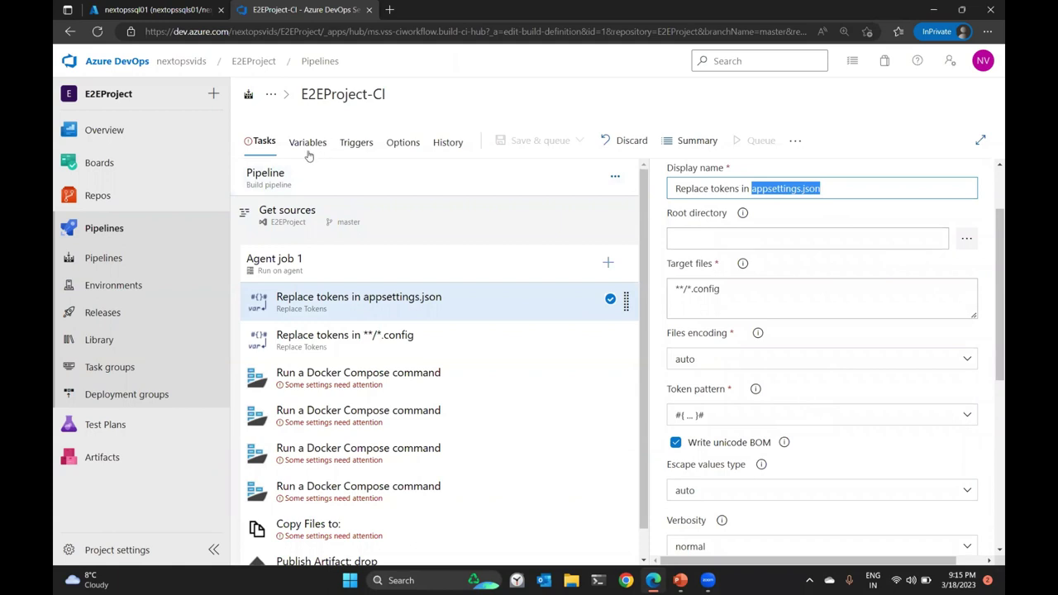
left_click(728, 415)
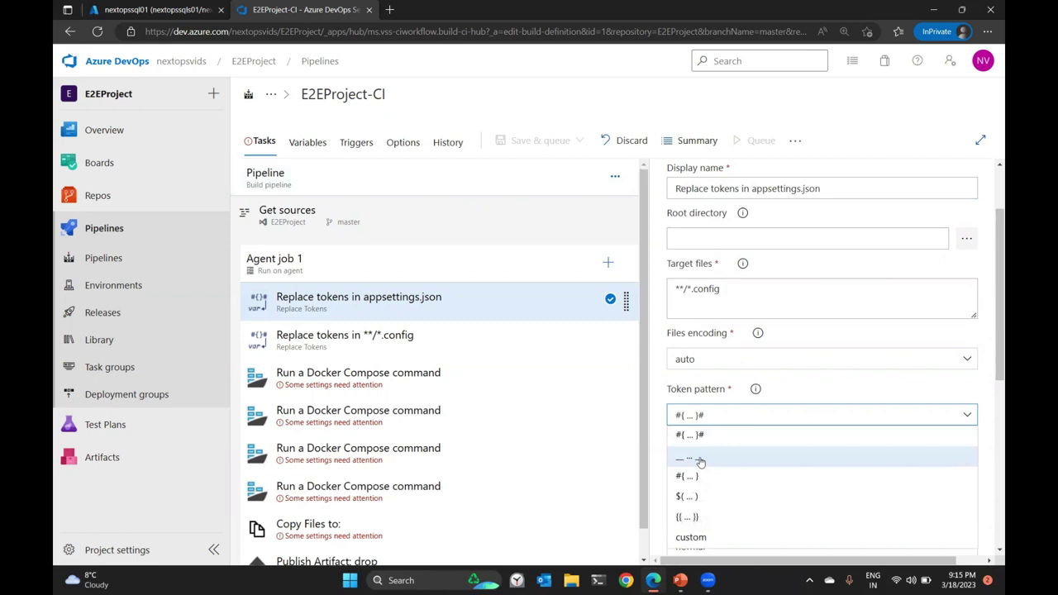
left_click(701, 461)
Set target files to appsettings.json and the root directory to src/MyHealth.Web.
left_click(681, 289)
left_click_drag(675, 288, 745, 294)
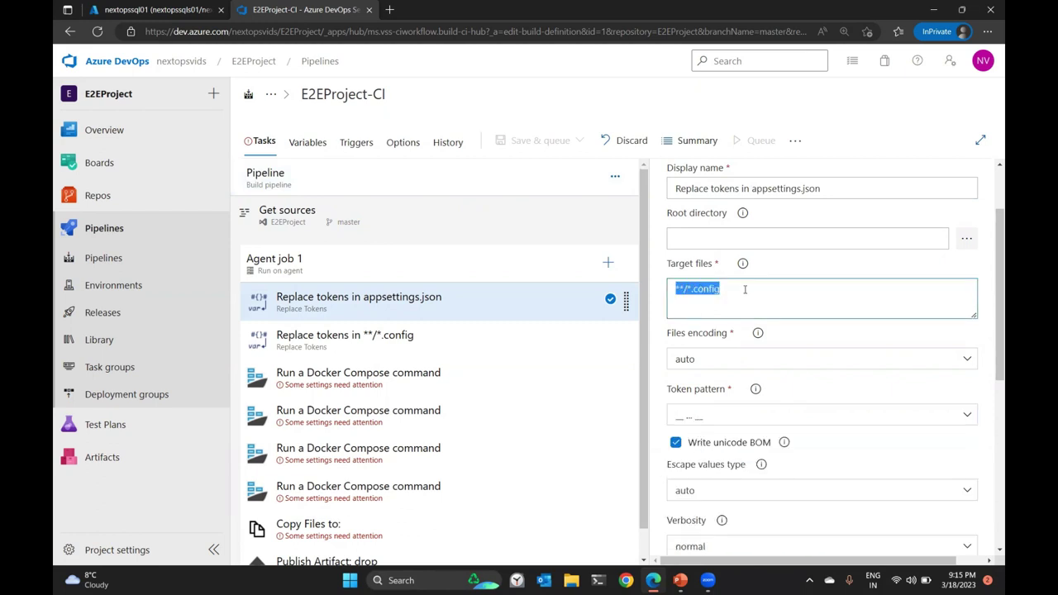
type("appsetting")
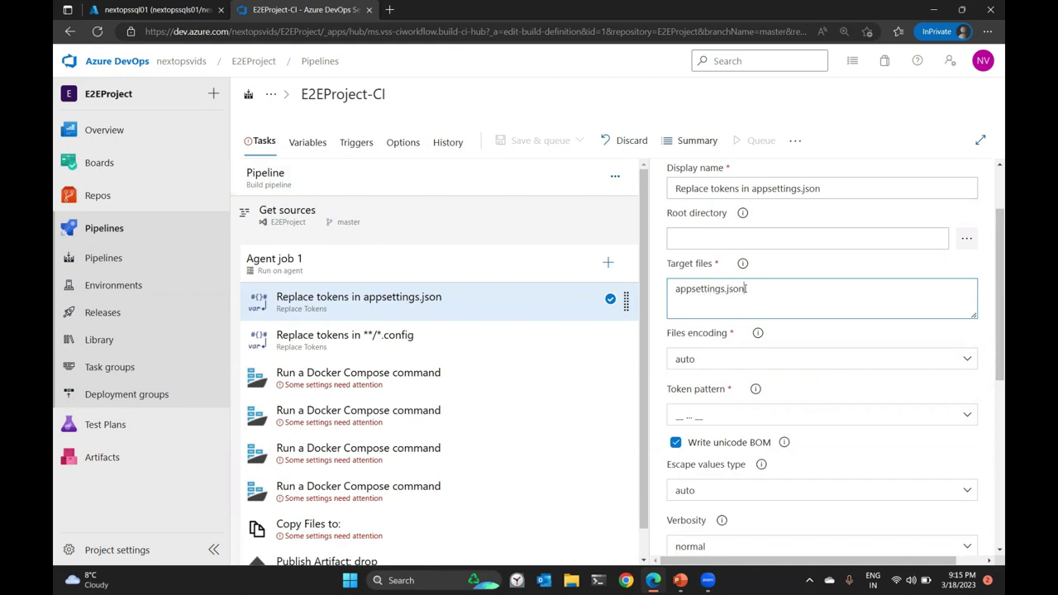
type("s.json")
left_click(967, 238)
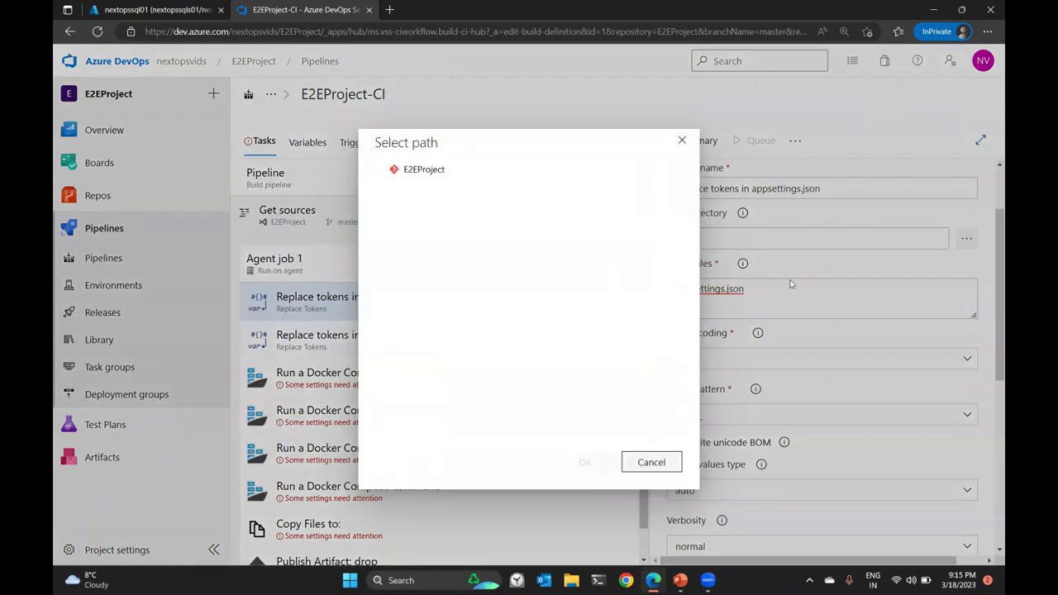
left_click(419, 211)
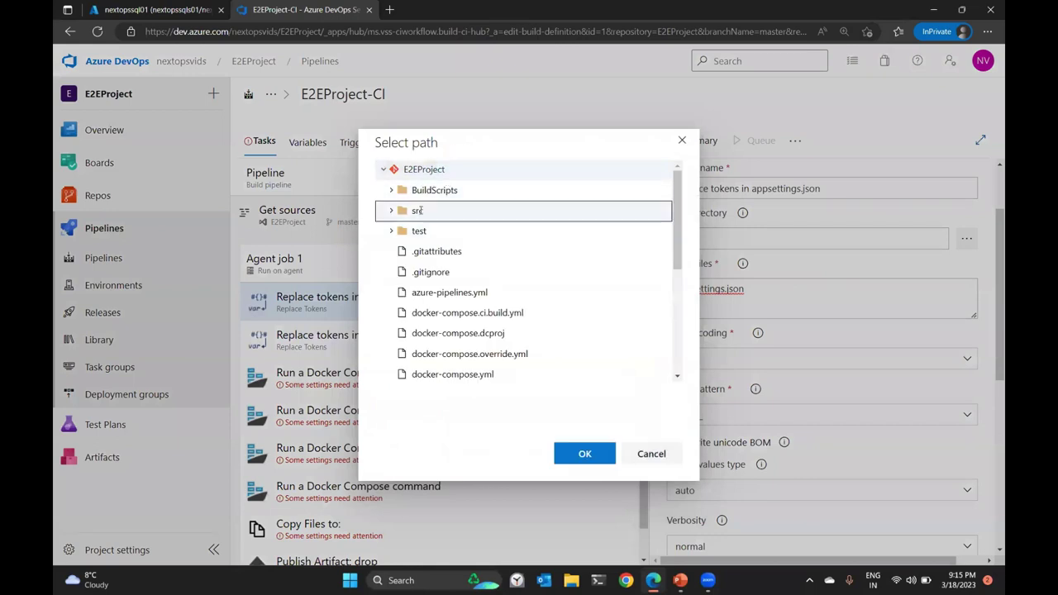
left_click(392, 210)
left_click(462, 312)
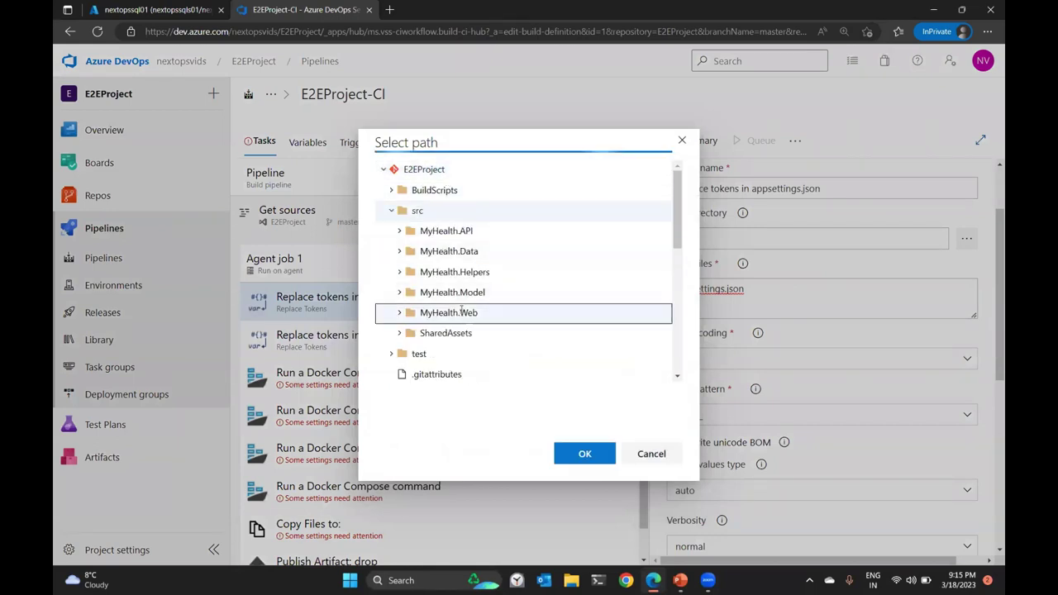
left_click(401, 313)
scroll(528, 320, "down", 2)
scroll(527, 320, "down", 2)
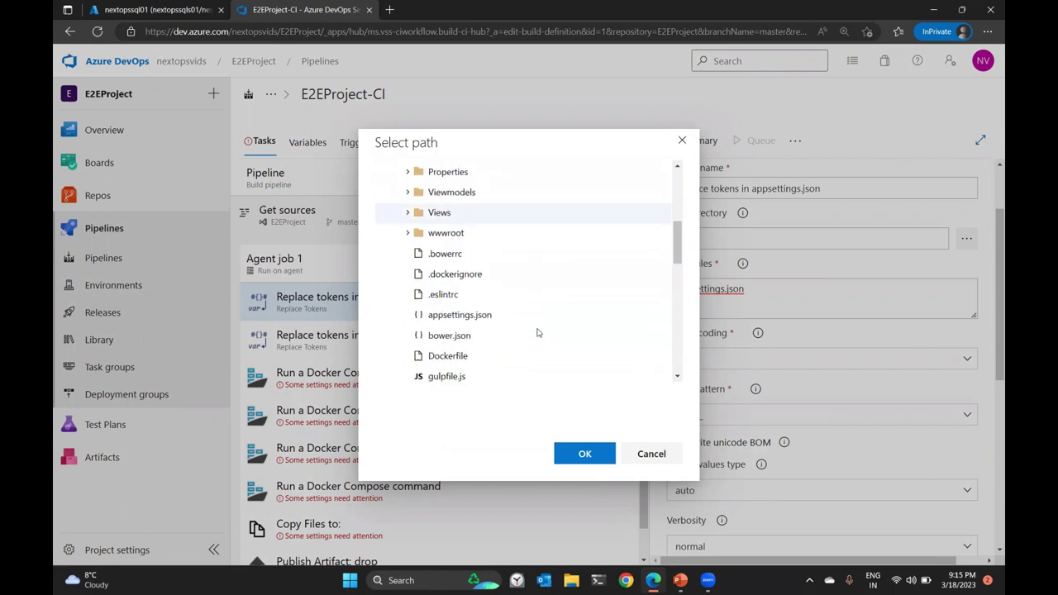
left_click(482, 323)
left_click(588, 455)
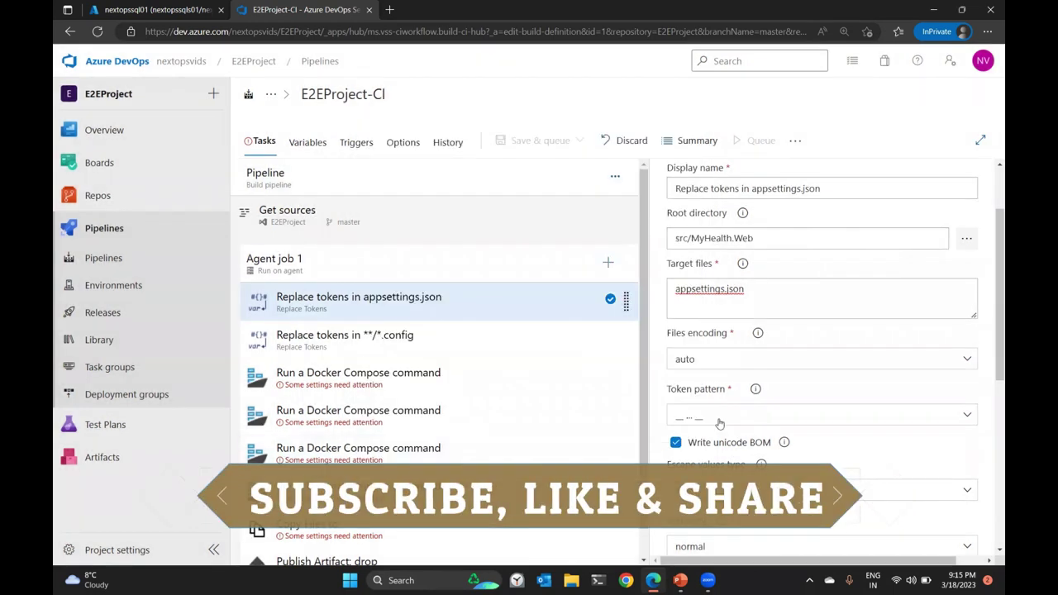
left_click(794, 314)
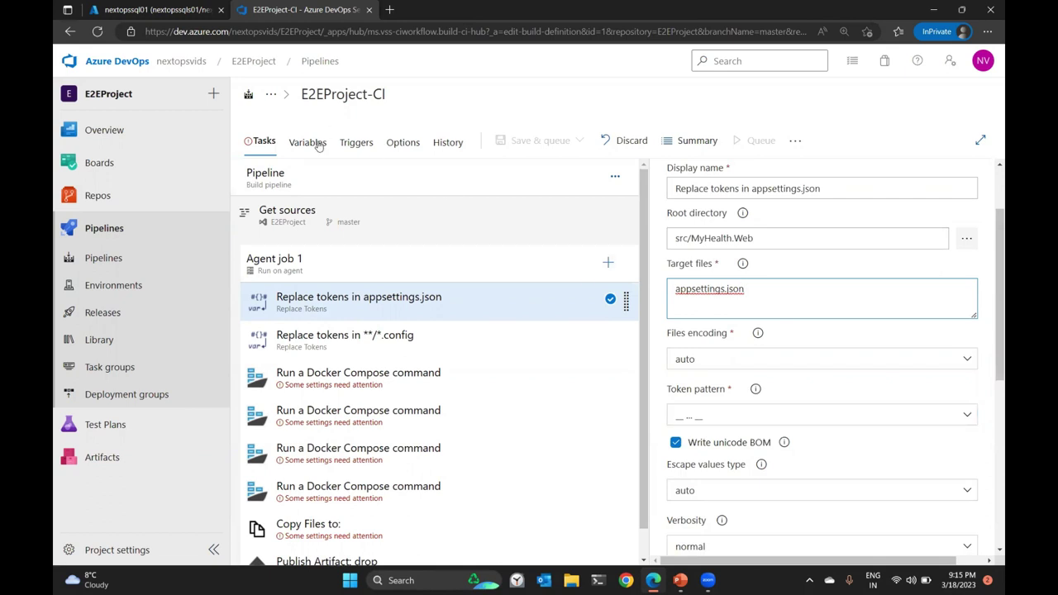
Rename the second Replace Tokens task to 'Replace tokens in manifest files'.
left_click(355, 334)
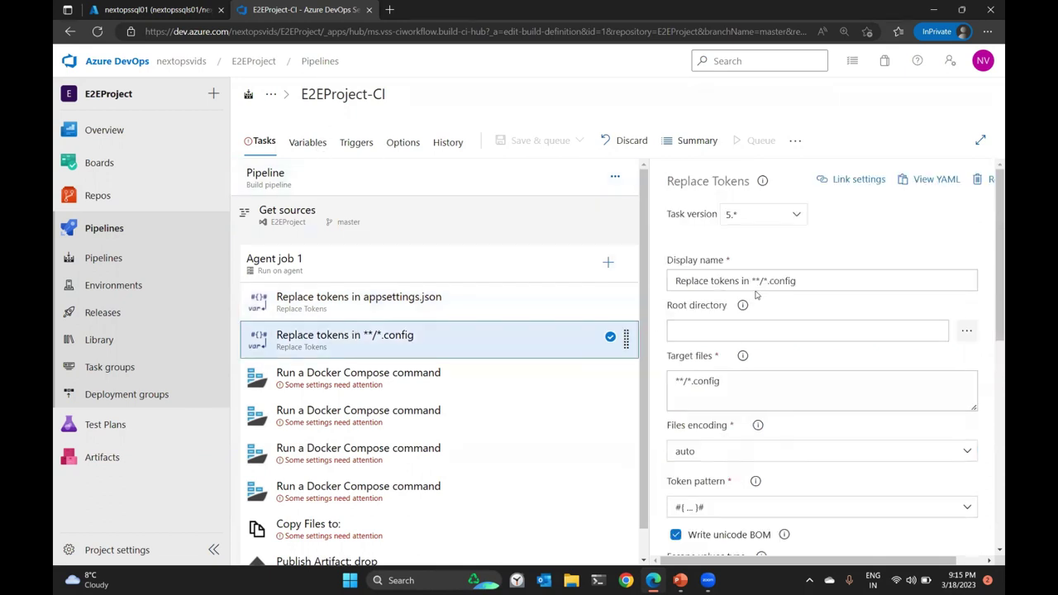
left_click_drag(754, 281, 866, 290)
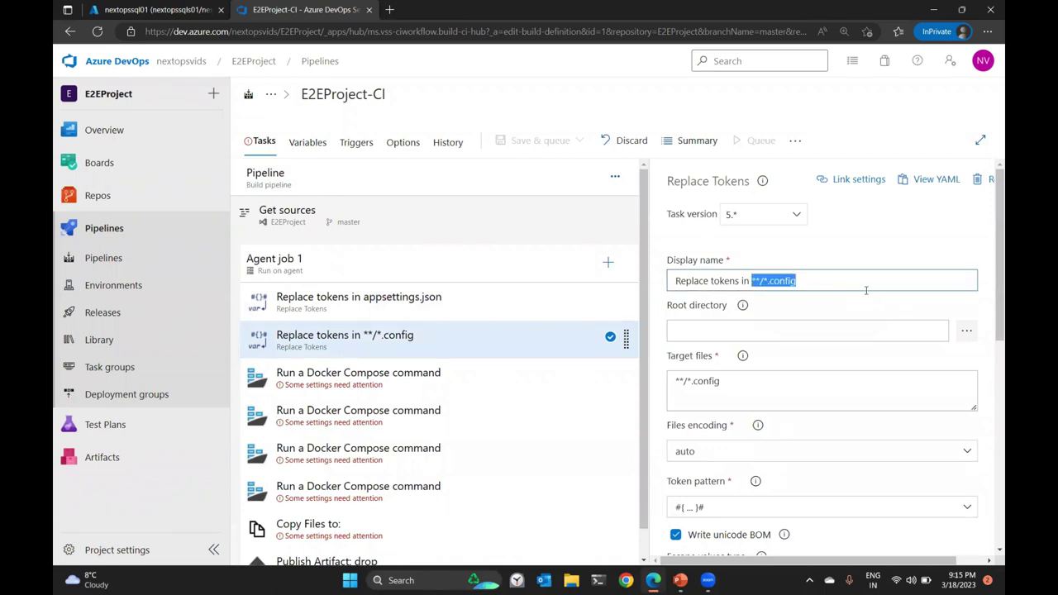
type("manifest files")
Set its root directory to $(build.sourcesdirectory)/.
left_click(806, 333)
scroll(821, 280, "down", 1)
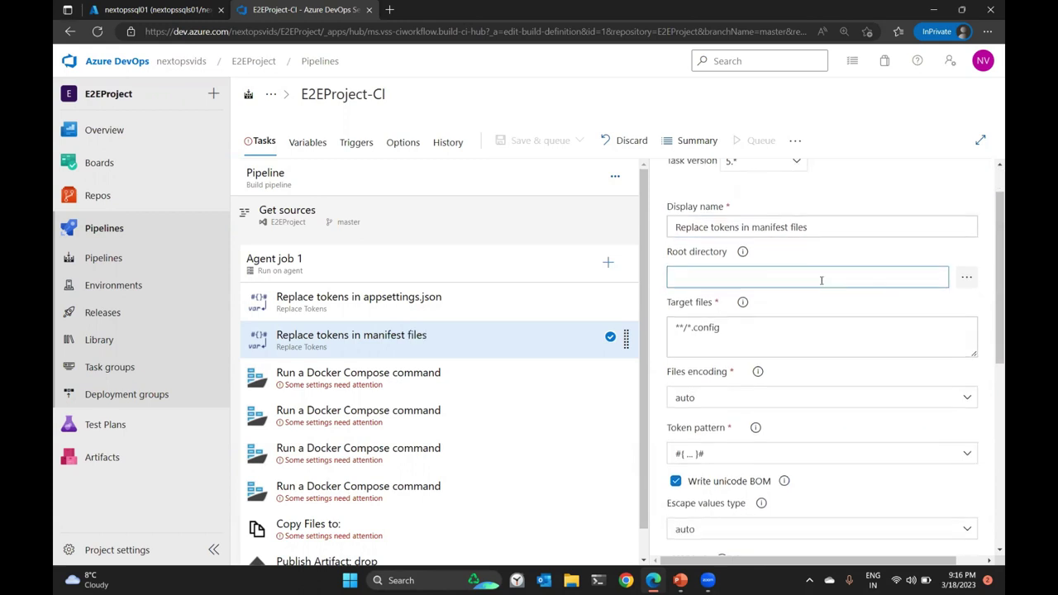
left_click(967, 271)
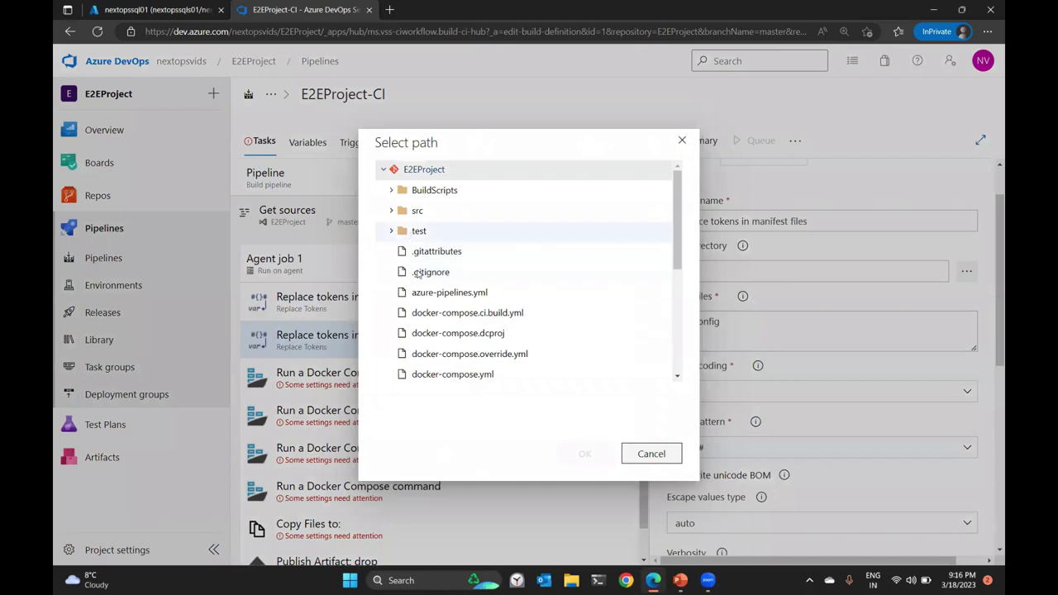
scroll(496, 299, "down", 5)
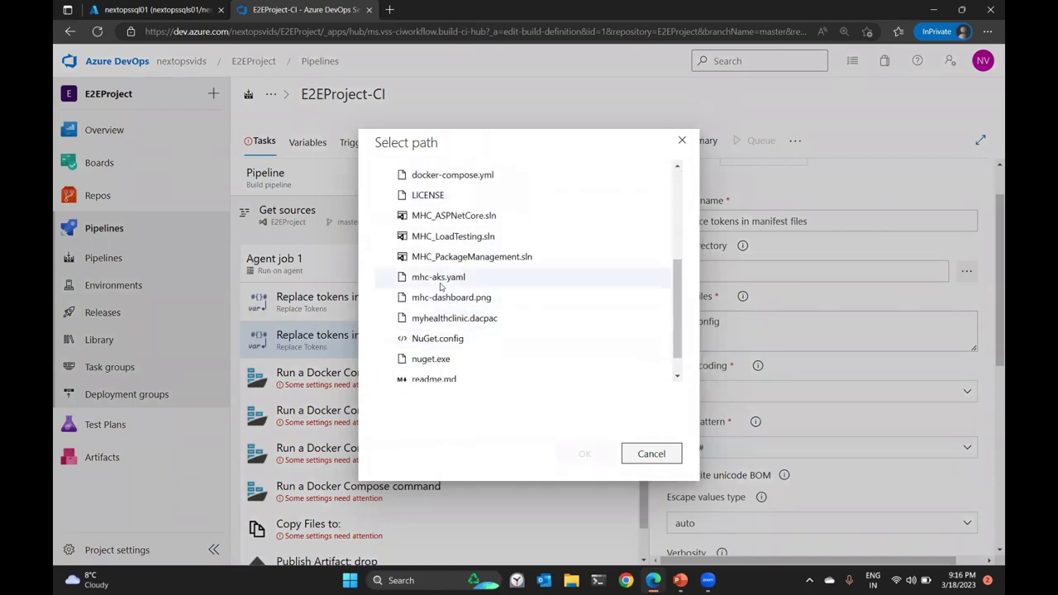
scroll(592, 257, "up", 5)
left_click(442, 171)
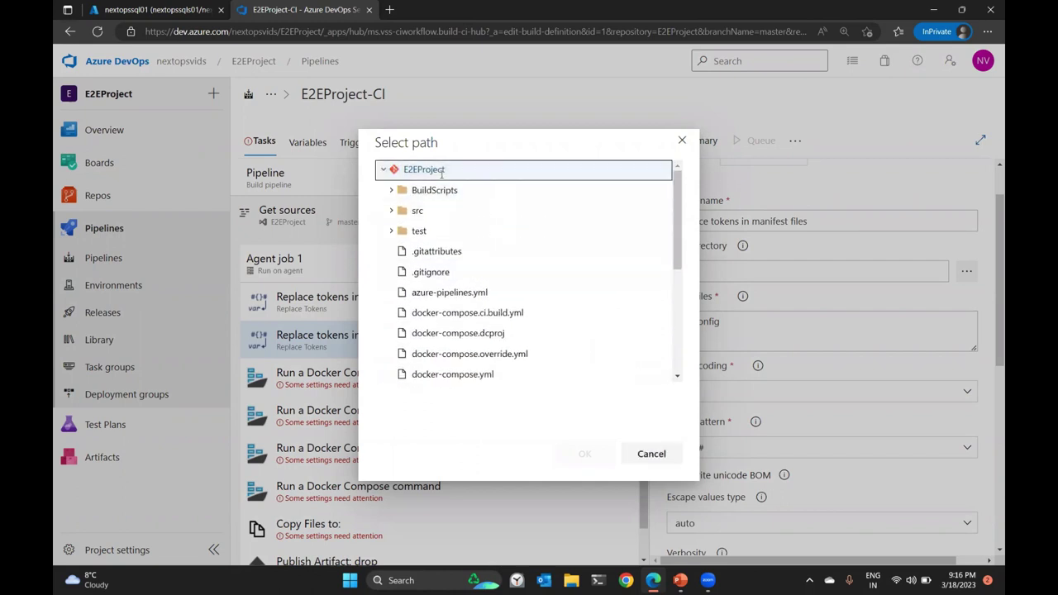
left_click(680, 144)
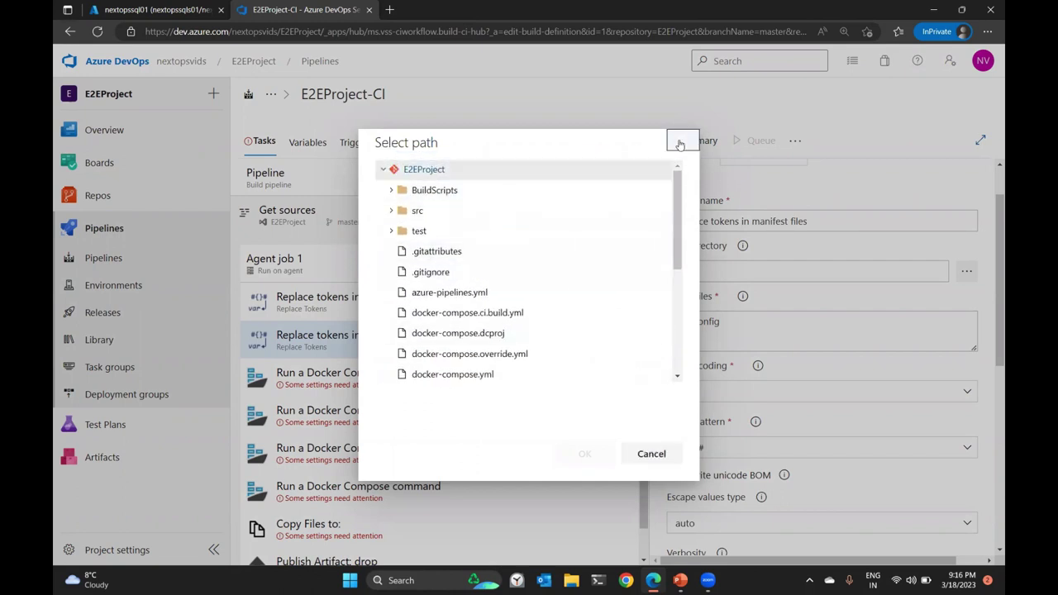
left_click(696, 265)
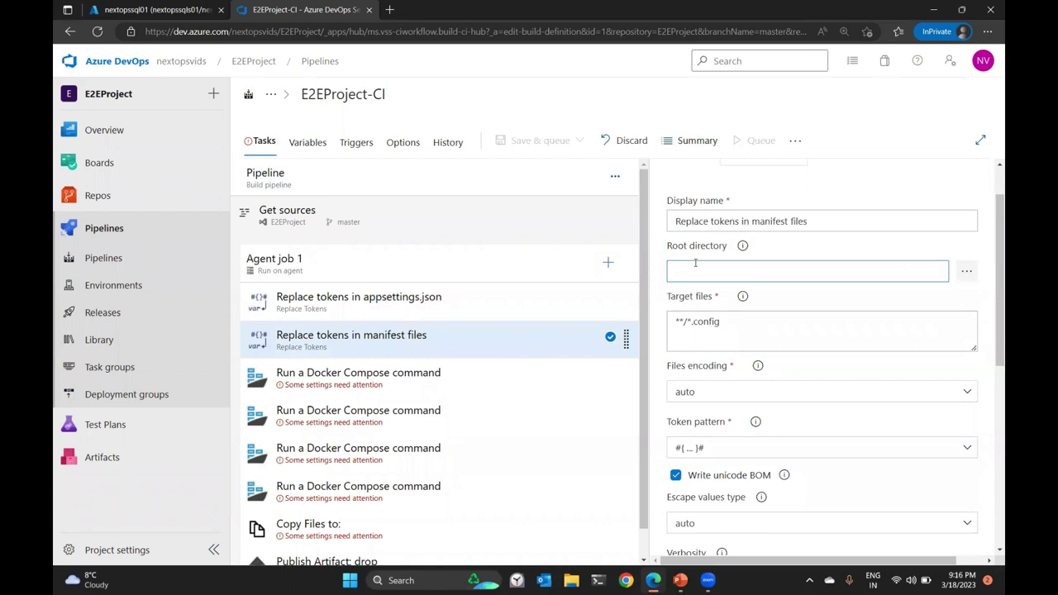
type("$(build.sourcesdirecto")
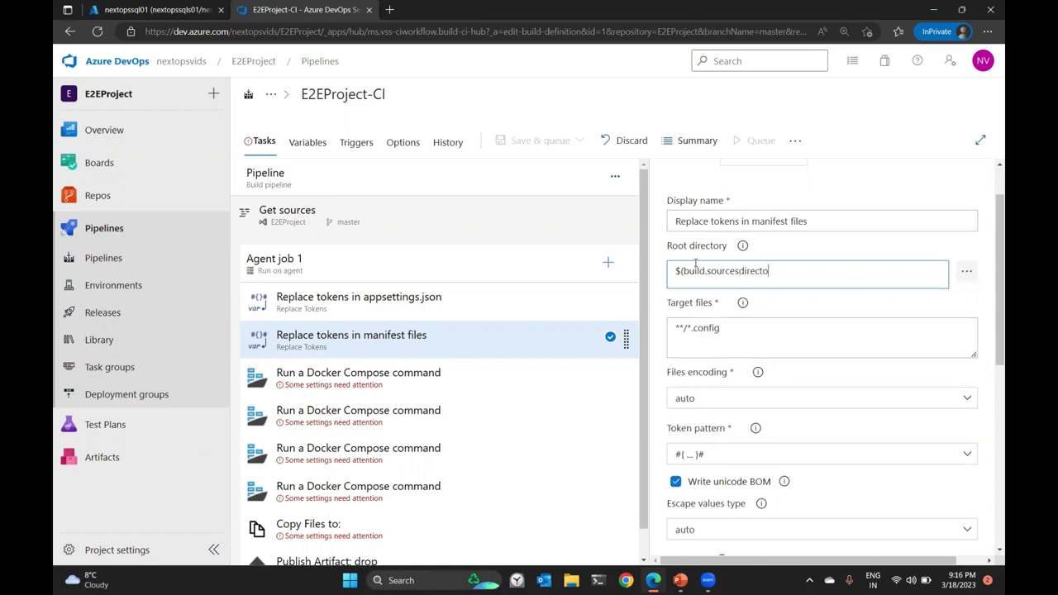
type("ry)")
key("ctrl+a")
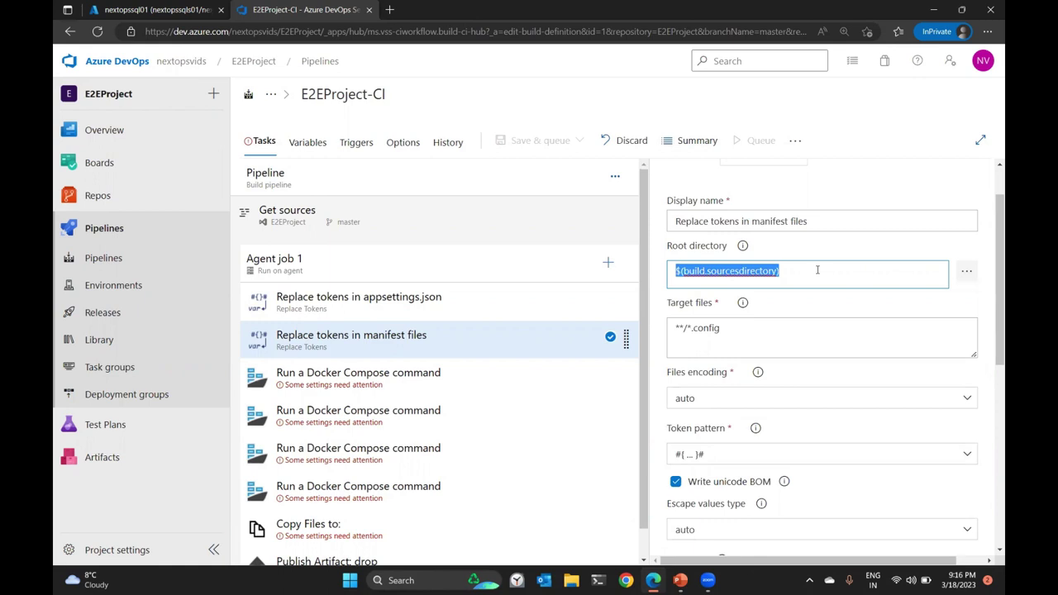
left_click(818, 270)
type("/")
Target mhc-aks.yaml and use the double-underscore __...__ token pattern.
left_click(805, 344)
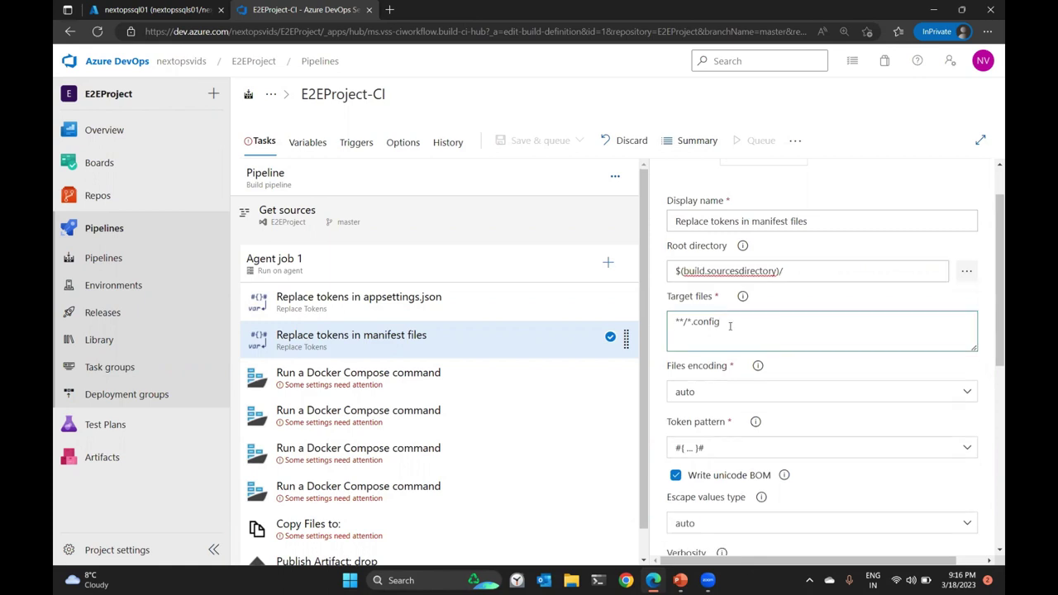
left_click_drag(730, 326, 669, 321)
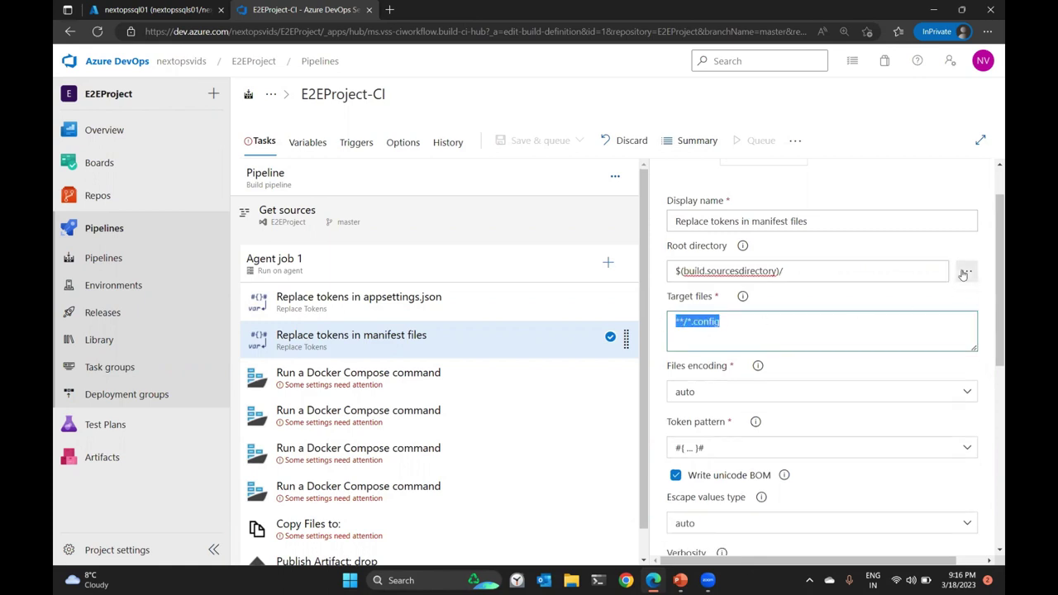
left_click(966, 271)
left_click(383, 170)
scroll(463, 317, "down", 3)
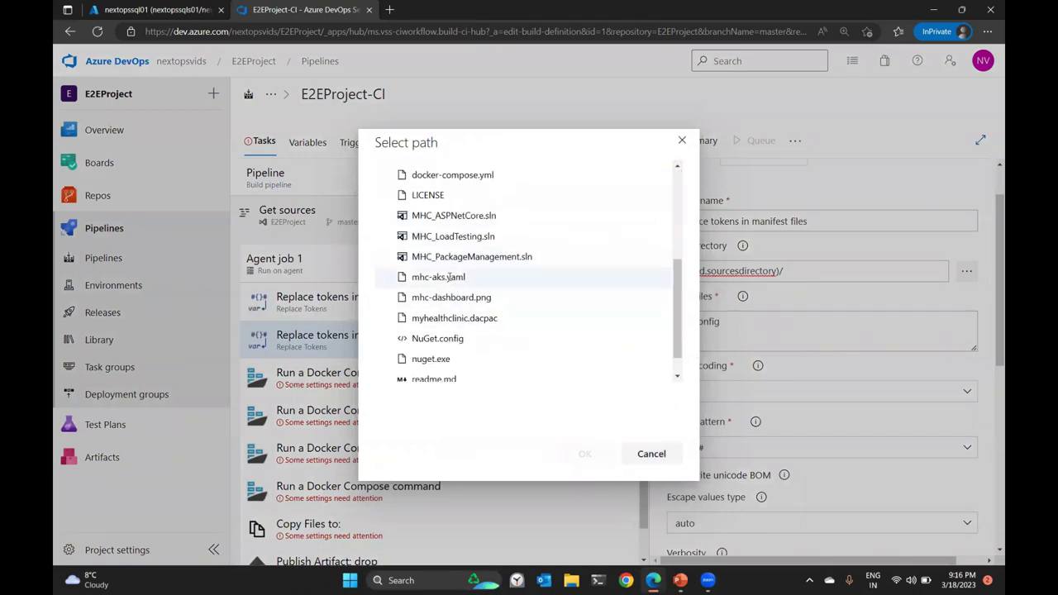
left_click(429, 277)
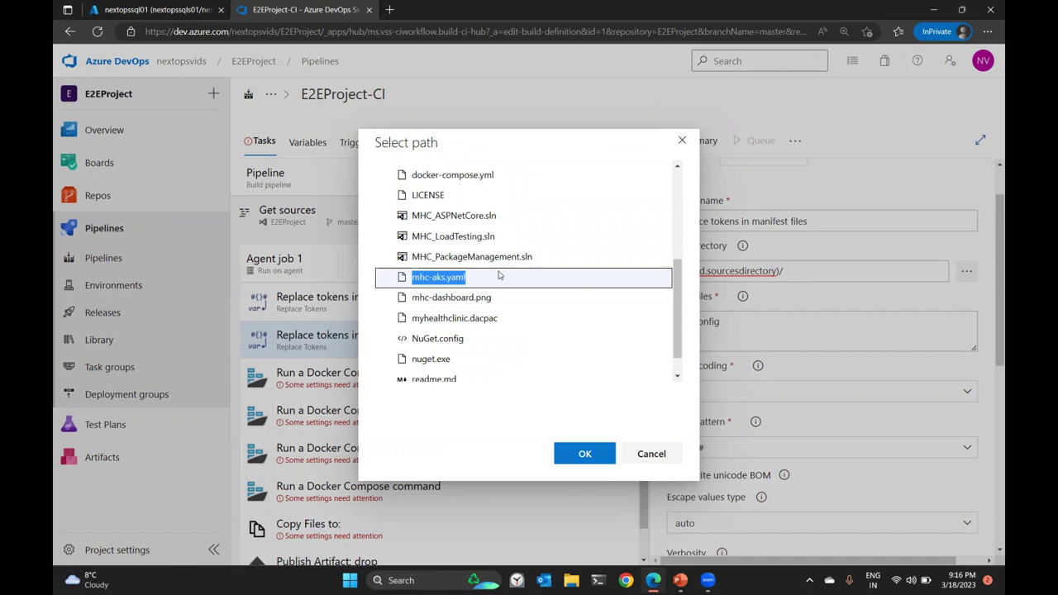
left_click(584, 454)
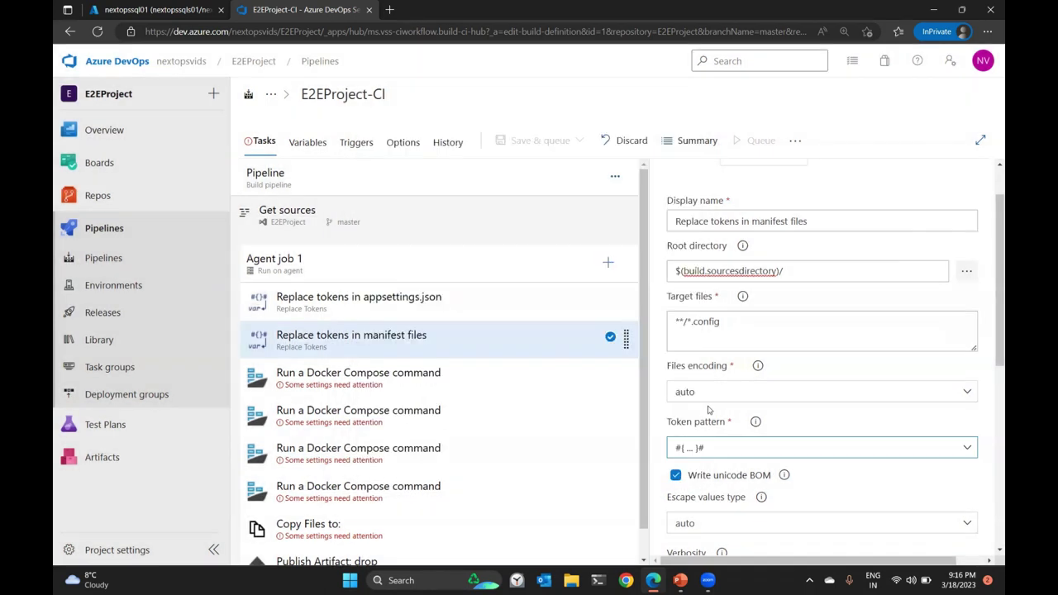
left_click(770, 335)
left_click(805, 271)
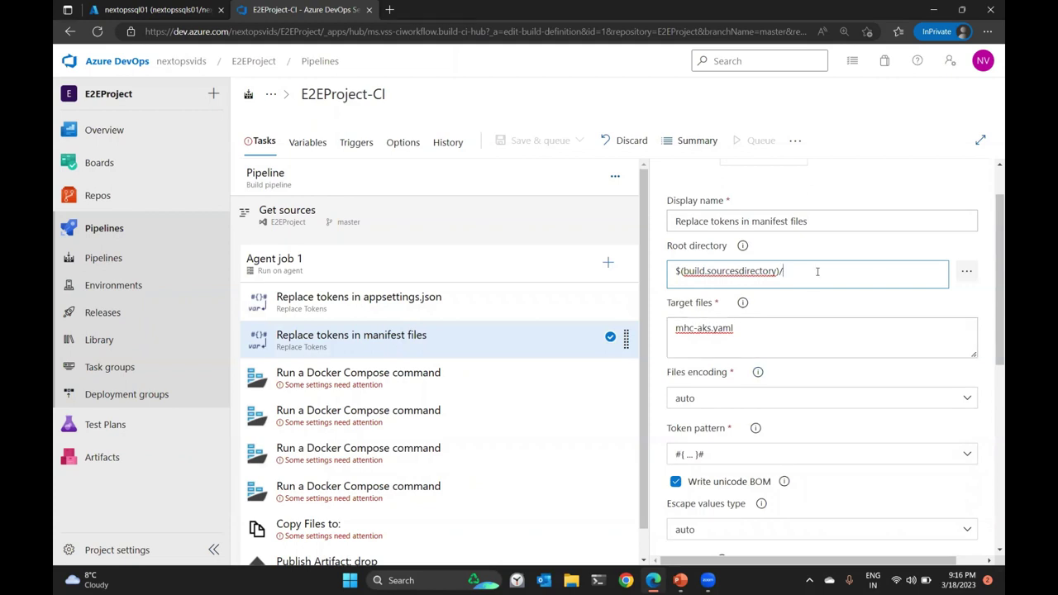
scroll(817, 271, "down", 1)
left_click(732, 389)
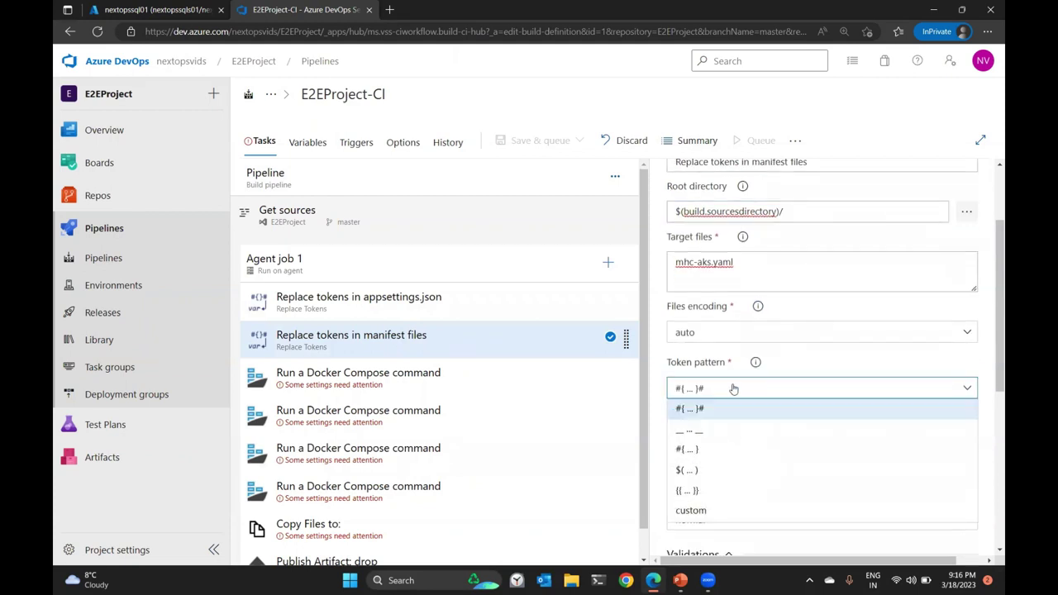
left_click(704, 434)
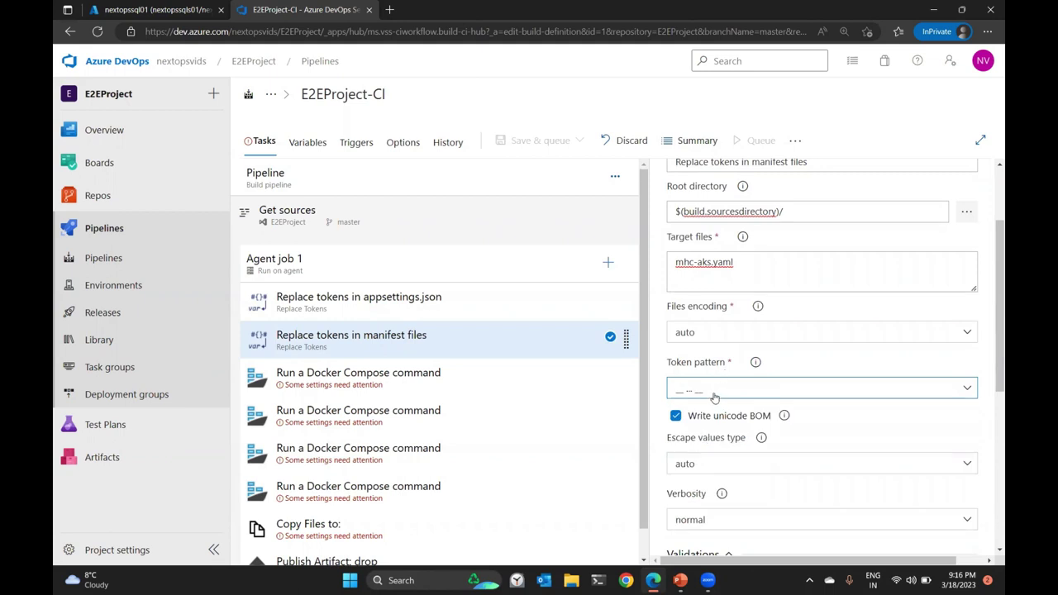
Duplicate the pipeline tab and open src/MyHealth.Web/appsettings.json in Repos Files.
right_click(281, 10)
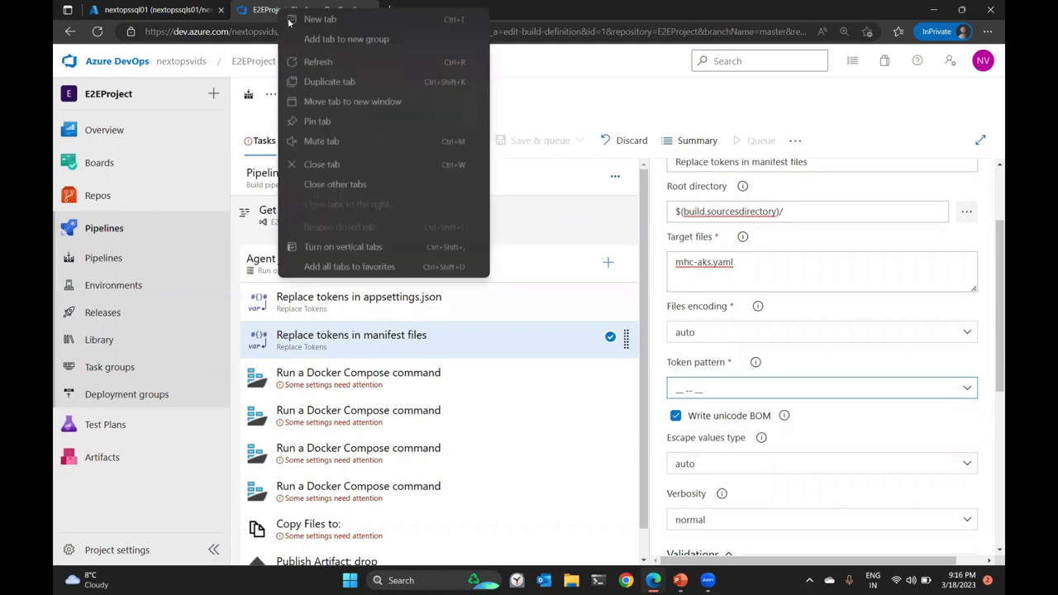
left_click(476, 82)
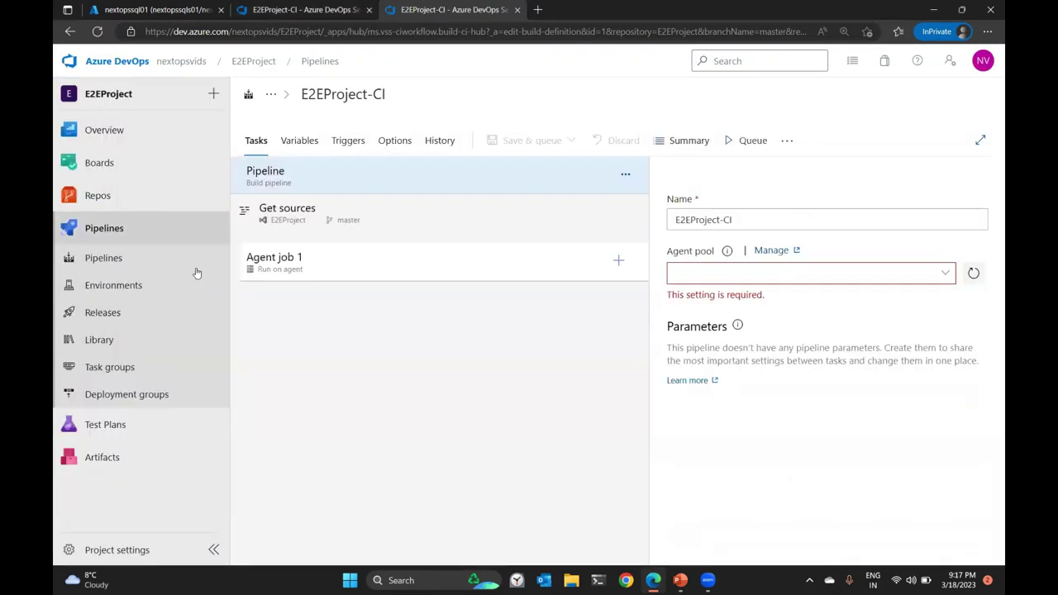
left_click(95, 198)
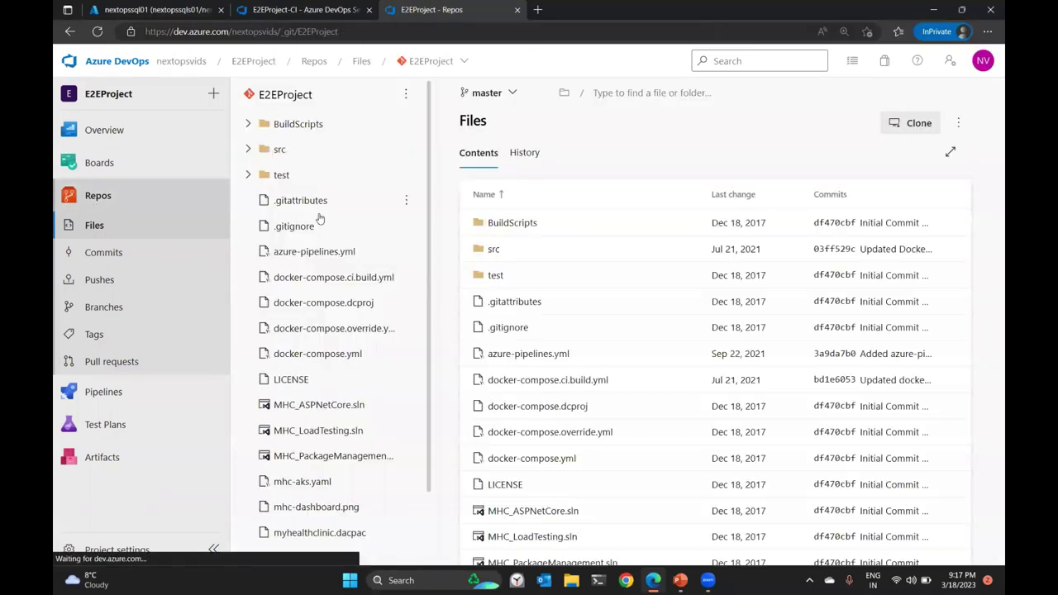
left_click(299, 149)
left_click(340, 284)
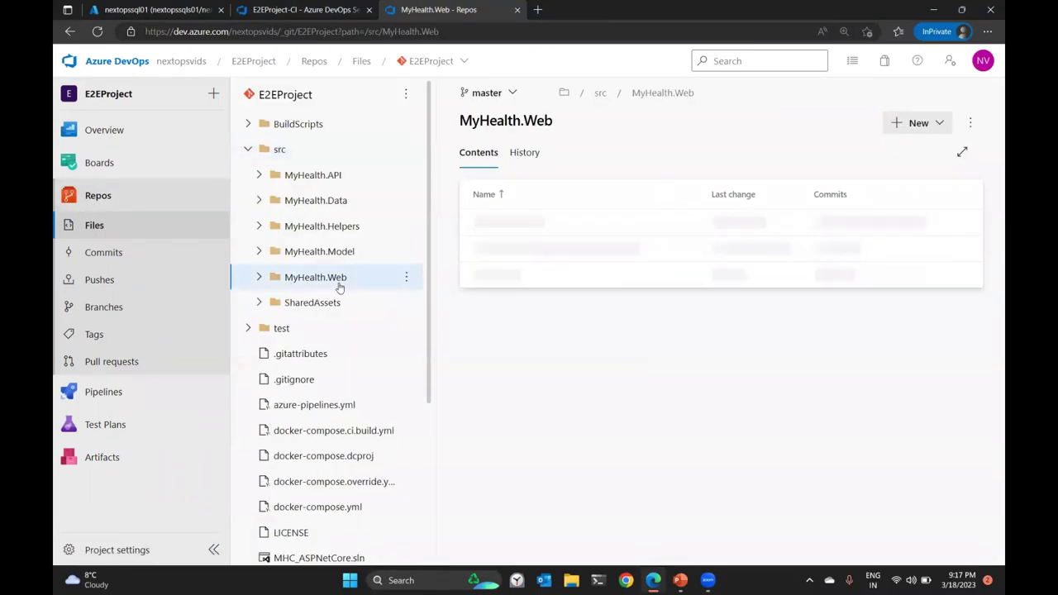
scroll(342, 289, "down", 6)
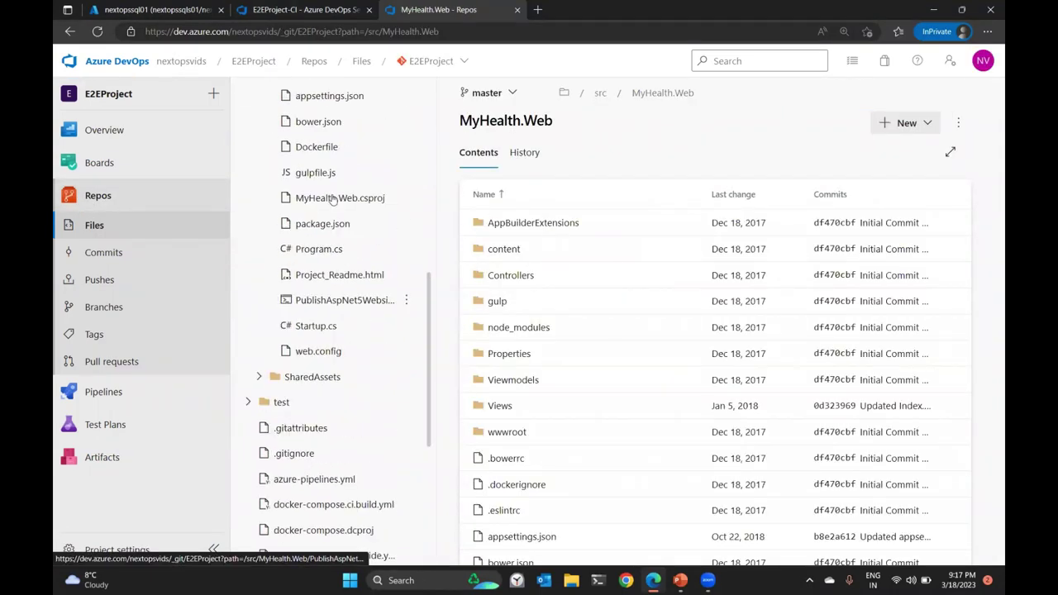
left_click(322, 99)
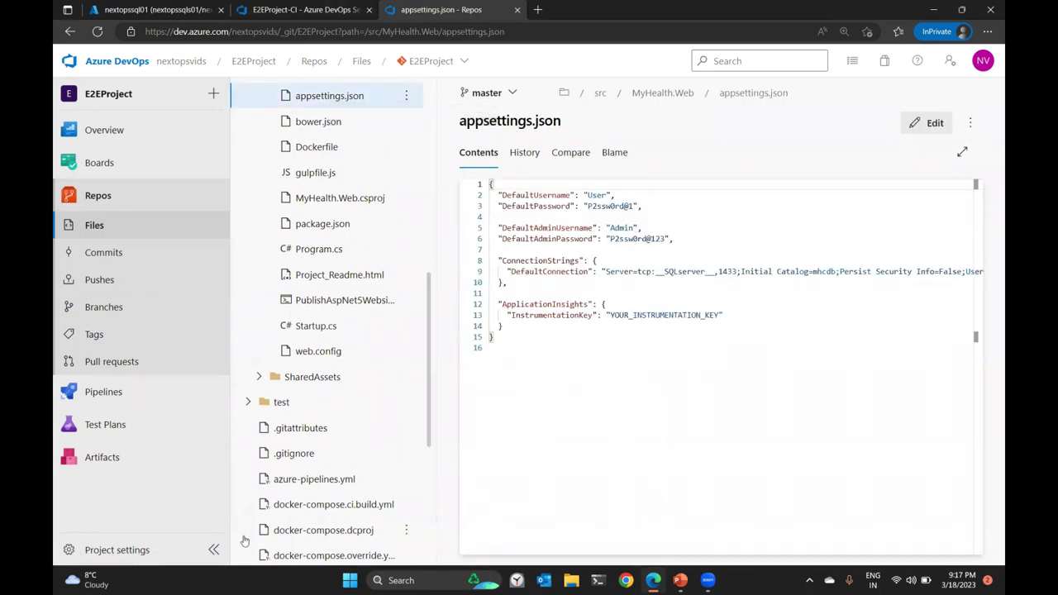
Inspect the connection string's __SQLserver__, __SQLuser__ and SQL password tokens.
left_click(214, 550)
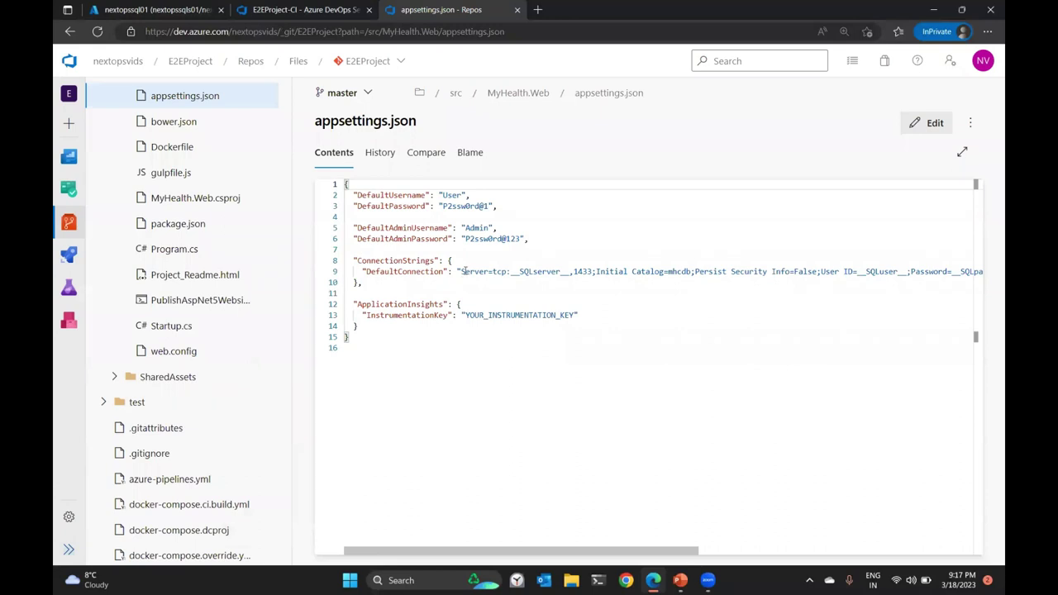
left_click_drag(354, 260, 366, 285)
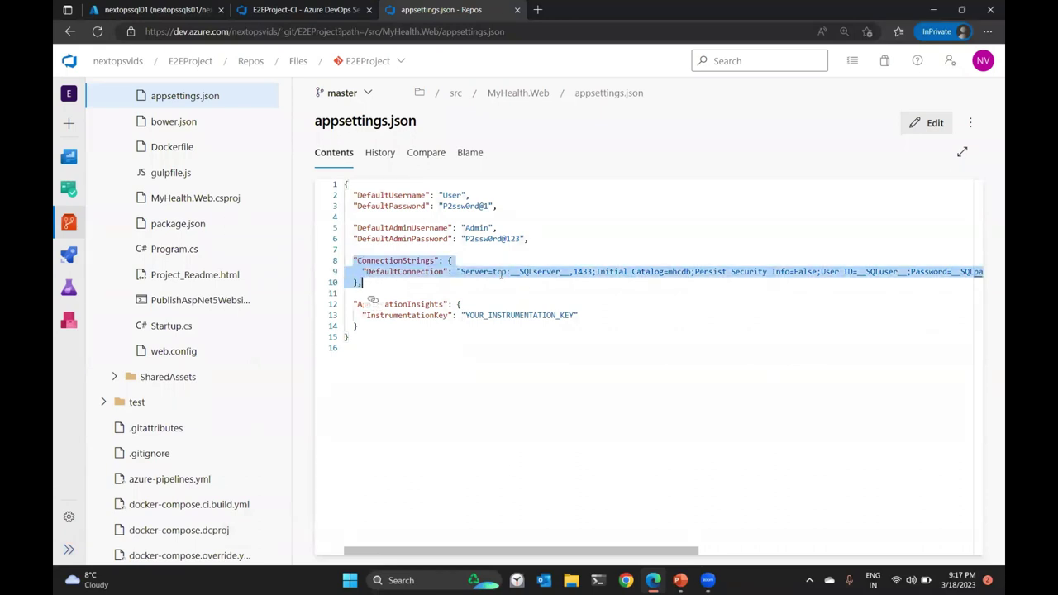
left_click(534, 273)
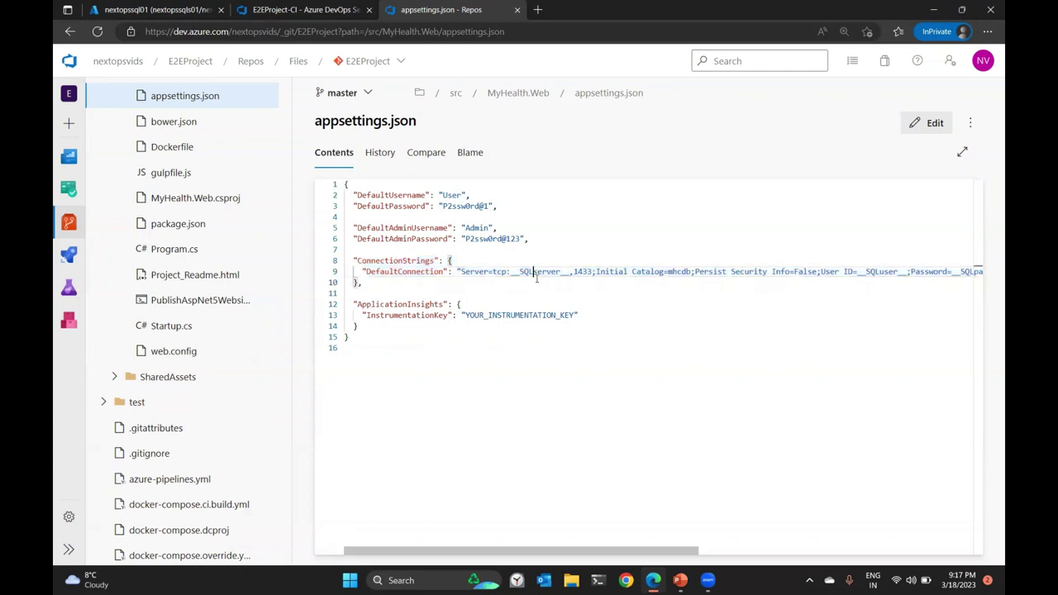
left_click_drag(519, 272, 561, 273)
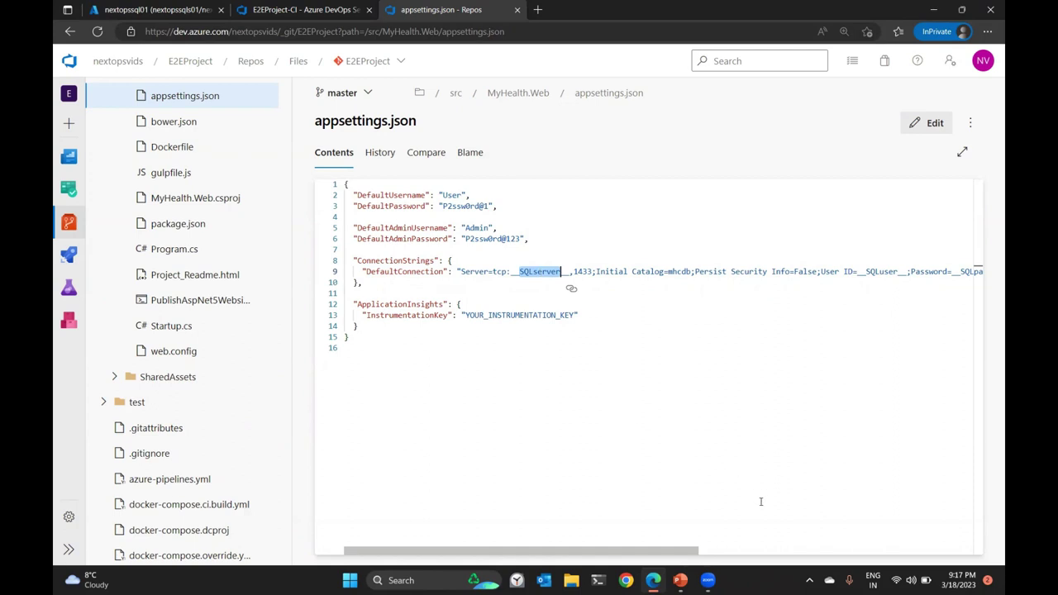
scroll(761, 502, "right", 5)
left_click_drag(371, 272, 401, 271)
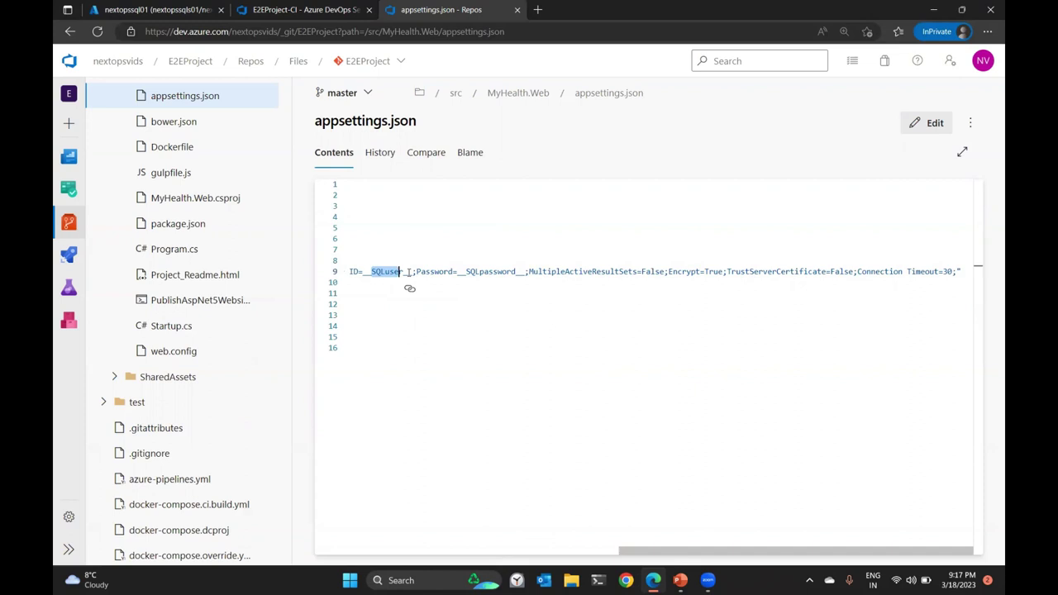
left_click_drag(466, 272, 521, 271)
scroll(444, 497, "left", 10)
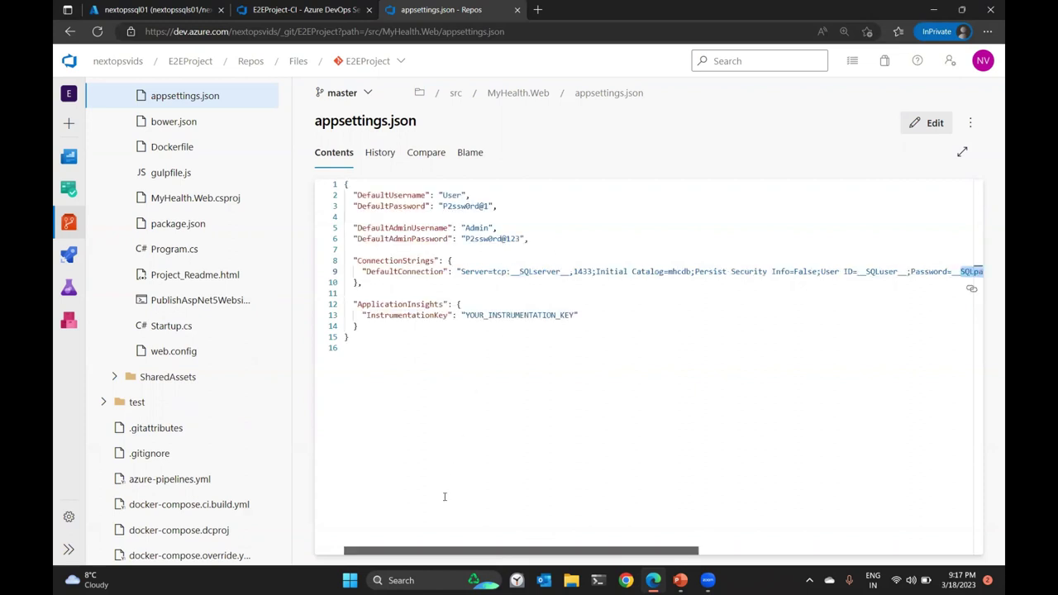
left_click(514, 273)
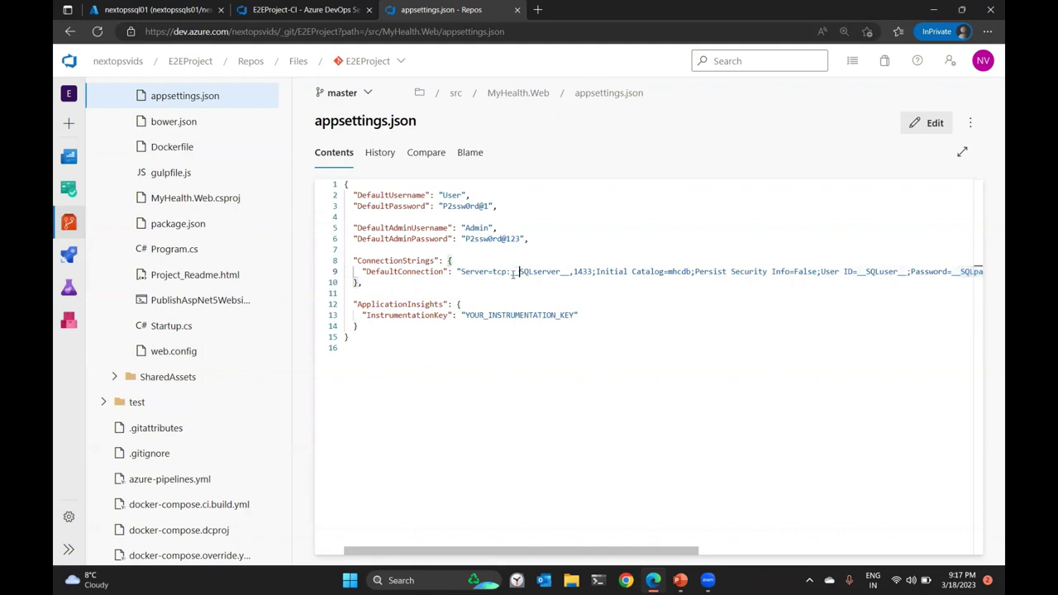
left_click_drag(561, 273, 571, 273)
Replace mhcdb with nextopssql01 after Initial Catalog= and commit appsettings.json.
left_click(930, 123)
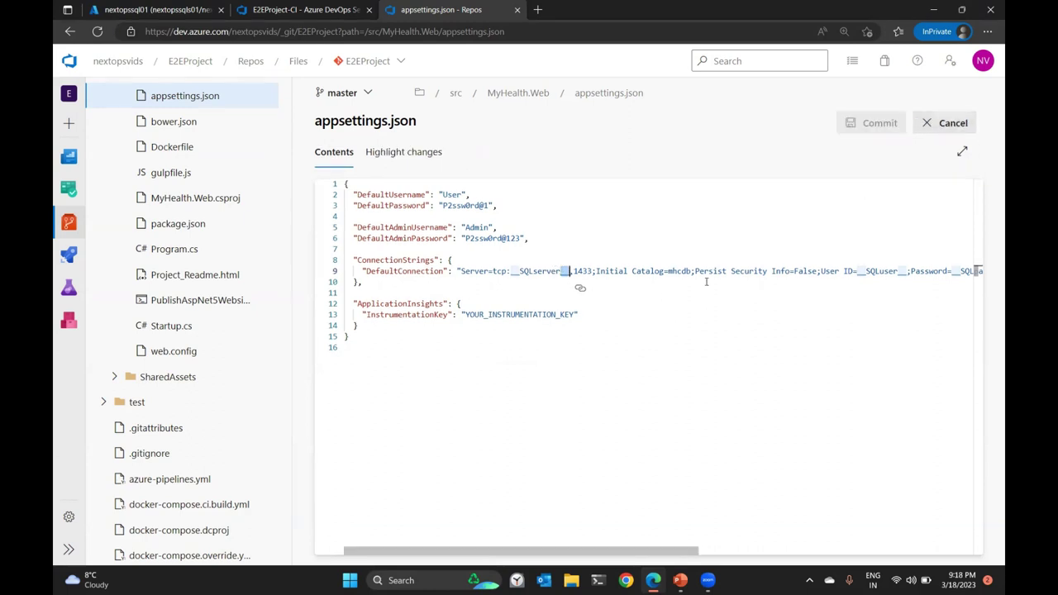
left_click_drag(668, 272, 693, 271)
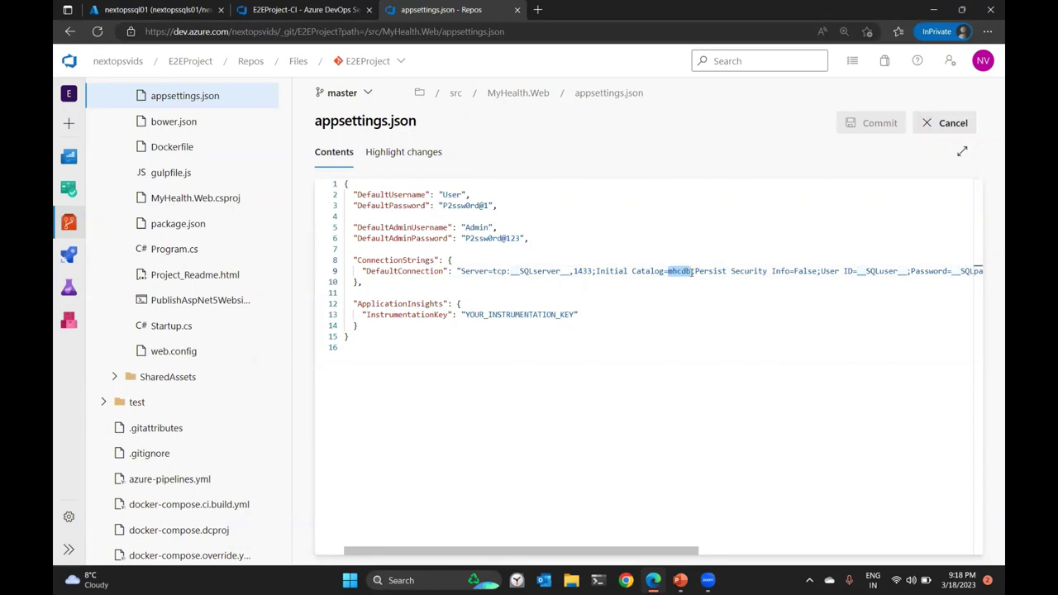
type("nextopss")
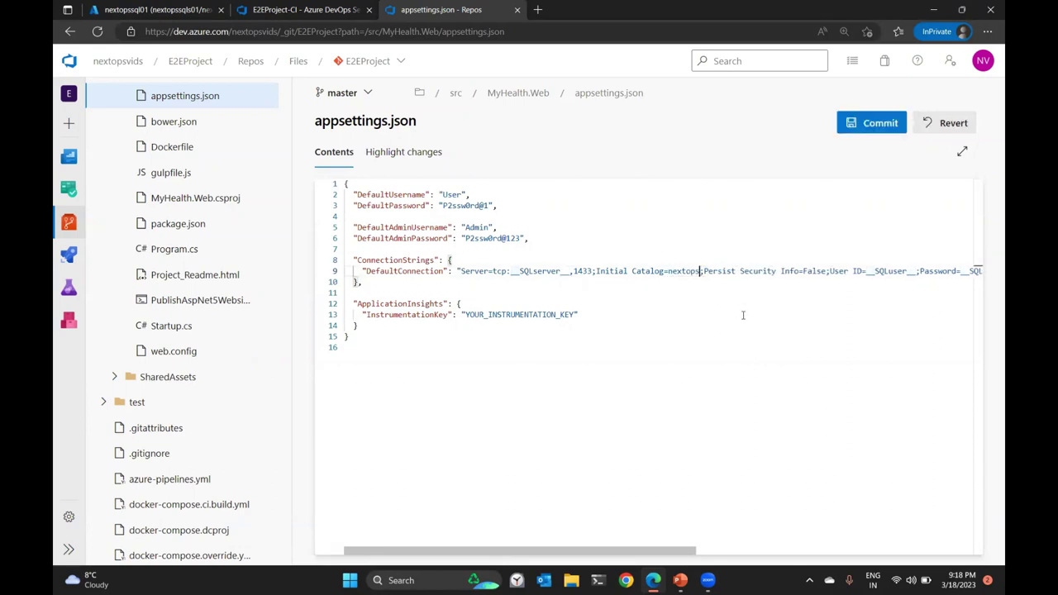
type("ql01")
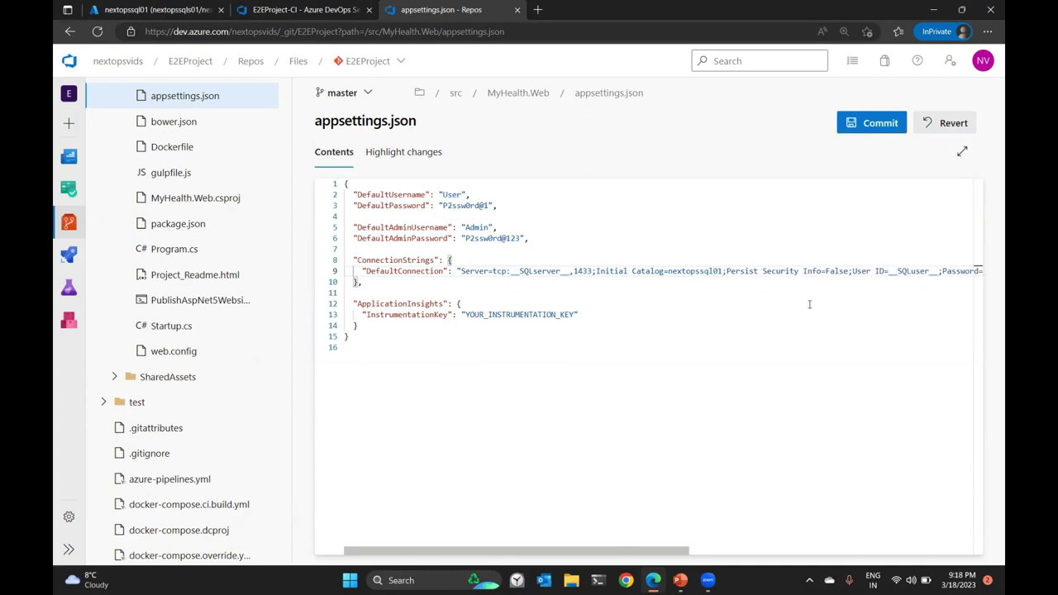
left_click(877, 126)
left_click(952, 533)
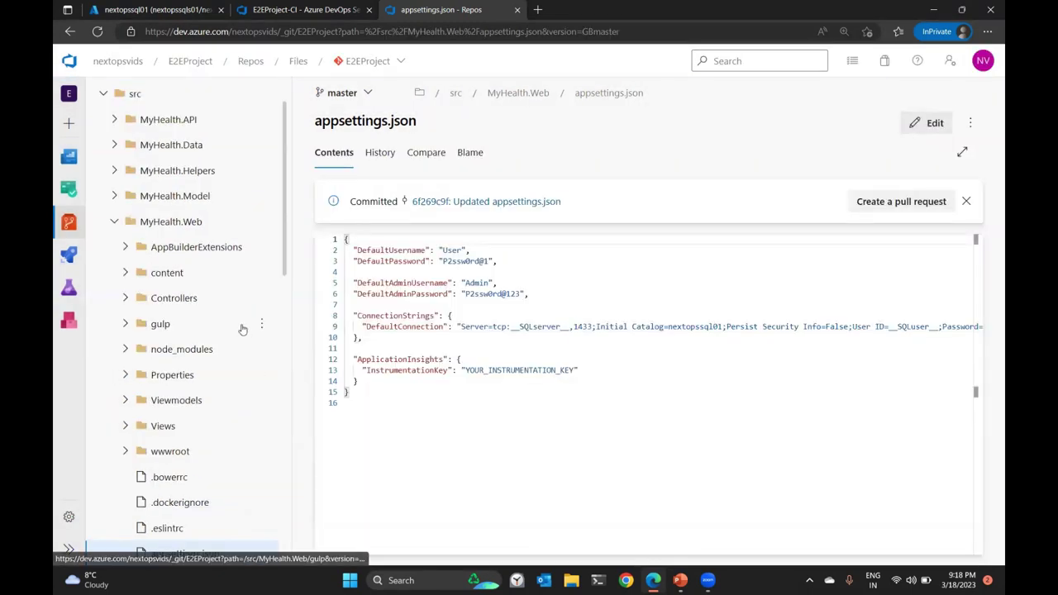
scroll(207, 355, "down", 8)
scroll(141, 456, "down", 4)
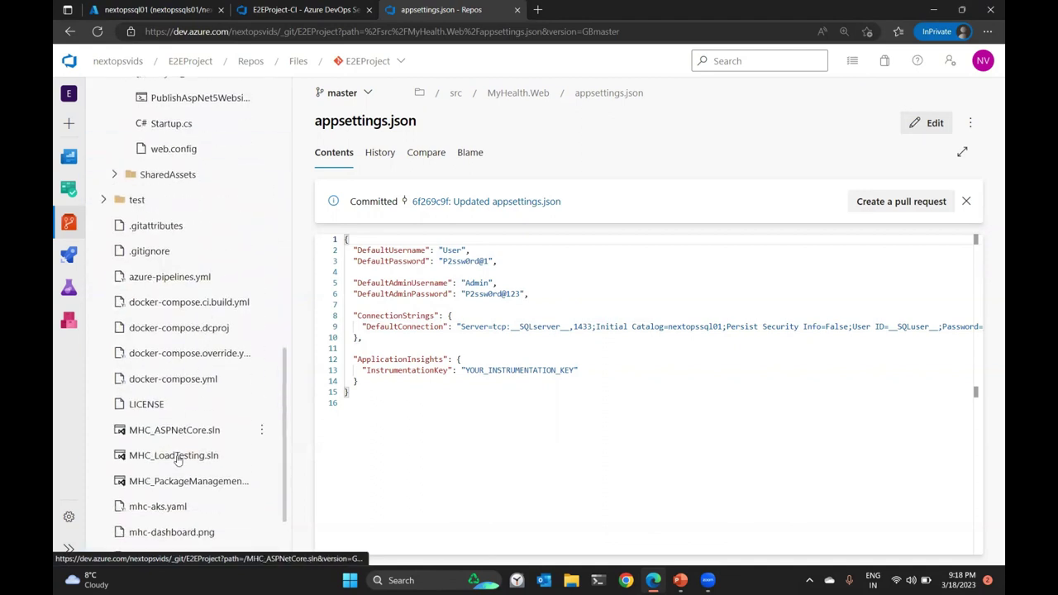
Open mhc-aks.yaml and examine the __ACR__ image token on line 98.
left_click(156, 402)
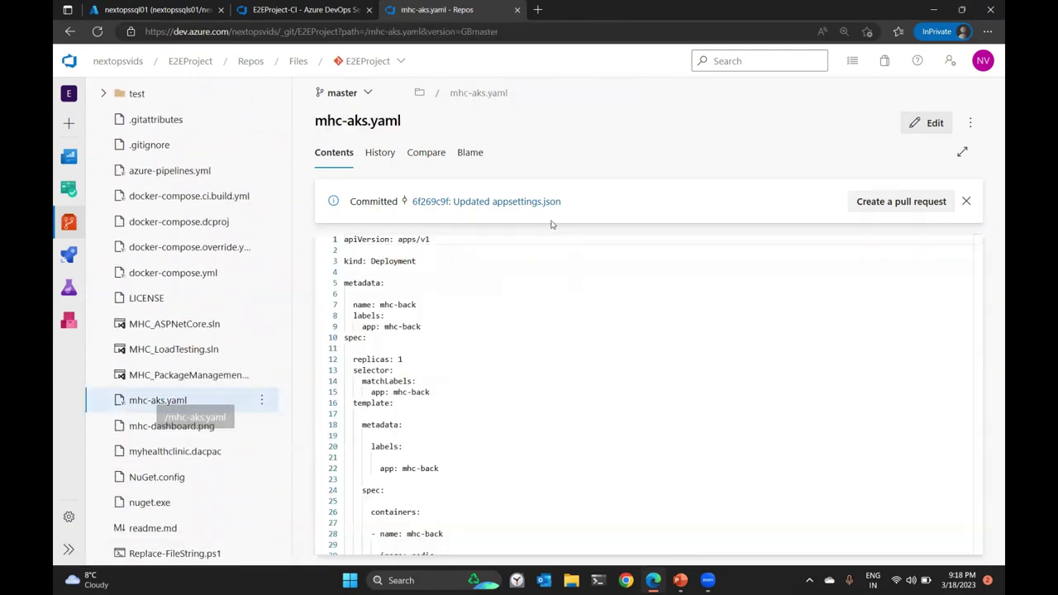
scroll(511, 335, "down", 3)
scroll(515, 344, "down", 5)
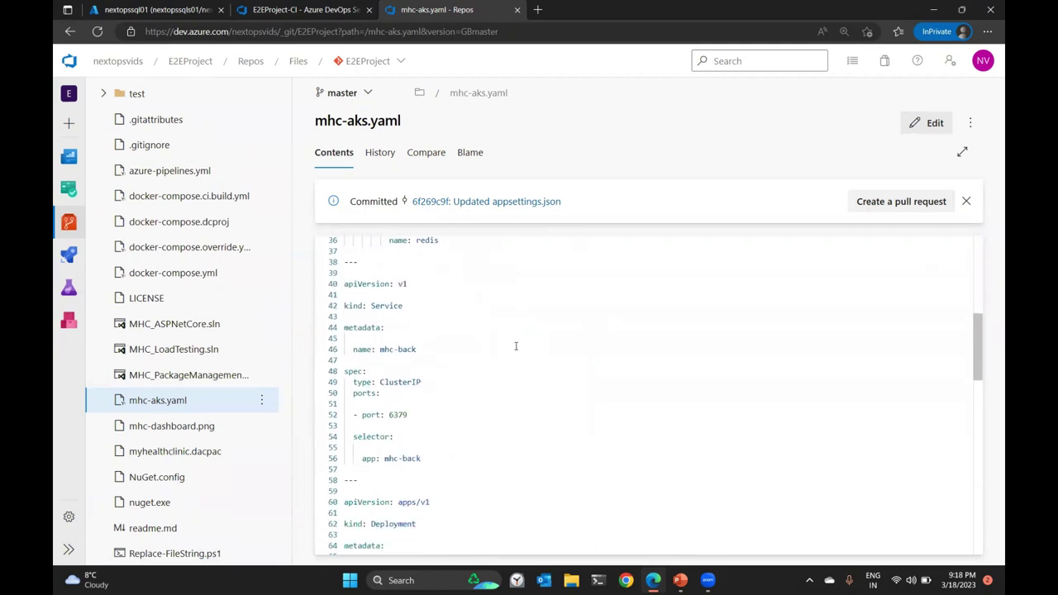
scroll(415, 411, "down", 3)
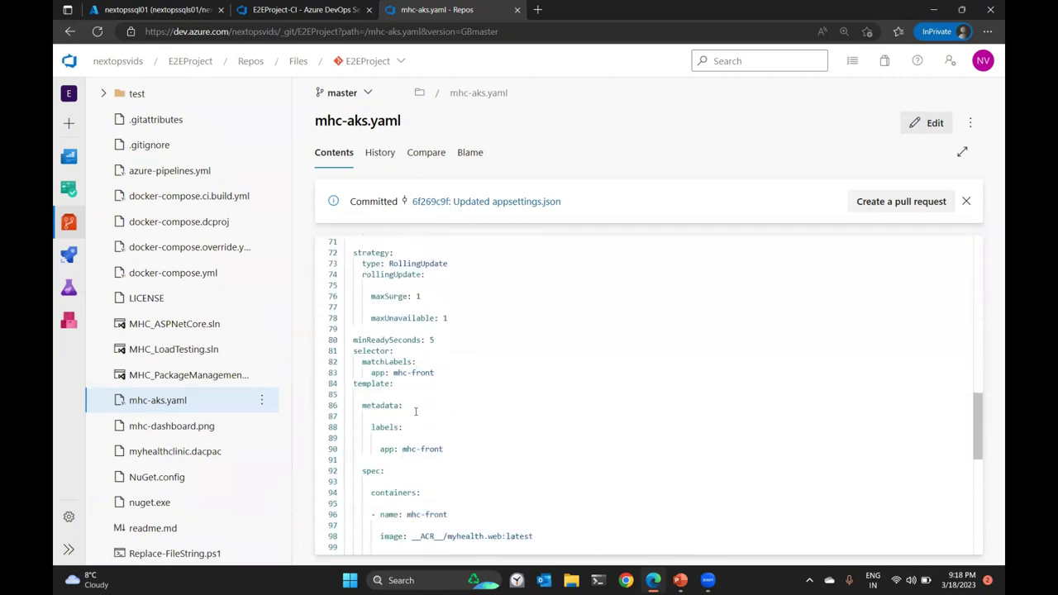
left_click_drag(422, 409, 437, 409)
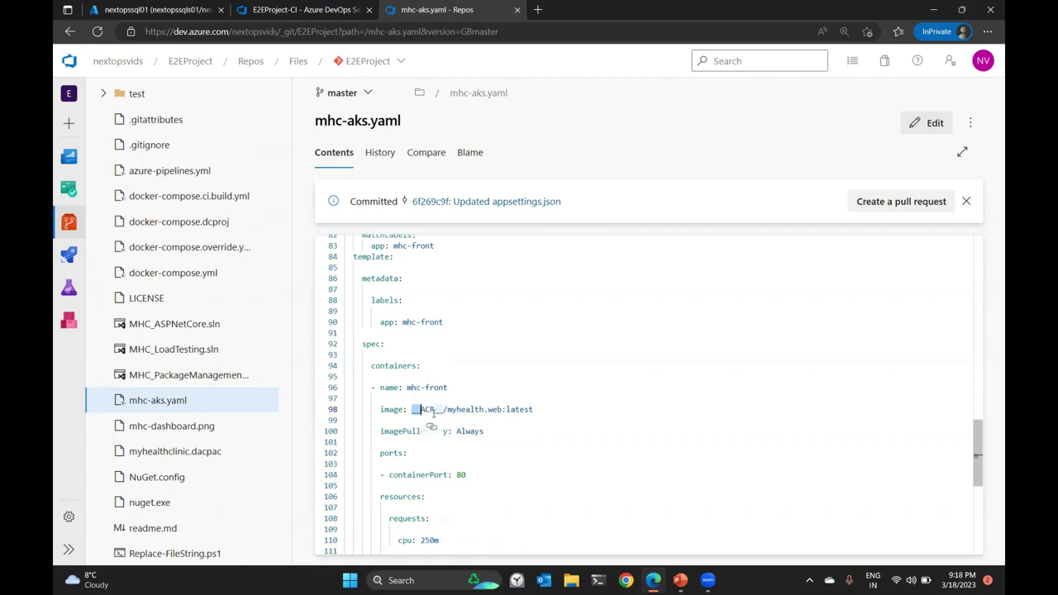
left_click_drag(434, 409, 445, 409)
double_click(423, 410)
left_click(429, 409)
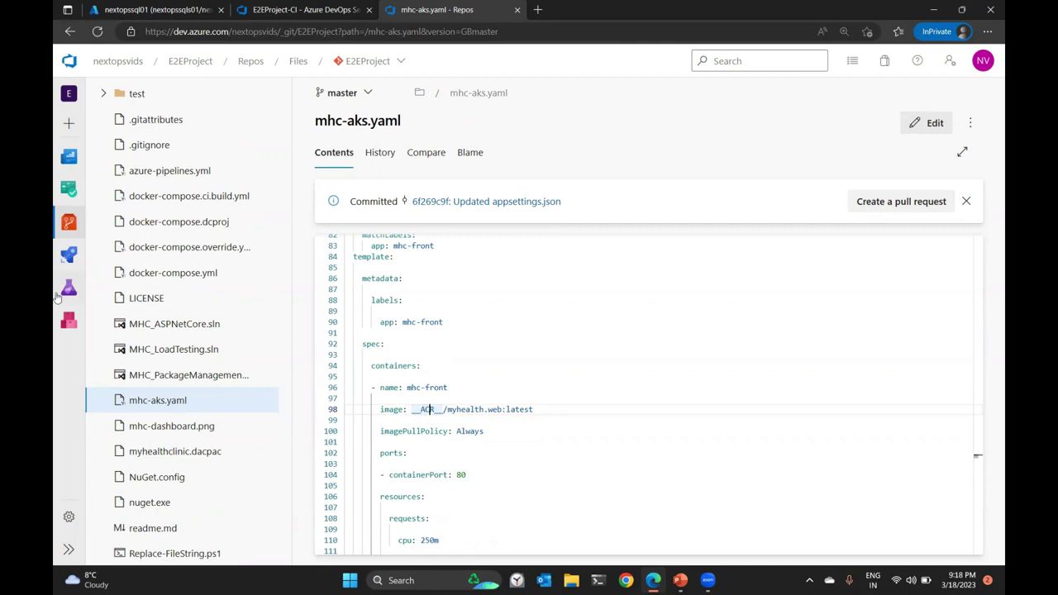
Back in the E2EProject-CI editor, review the manifest task's Root directory value.
left_click(302, 10)
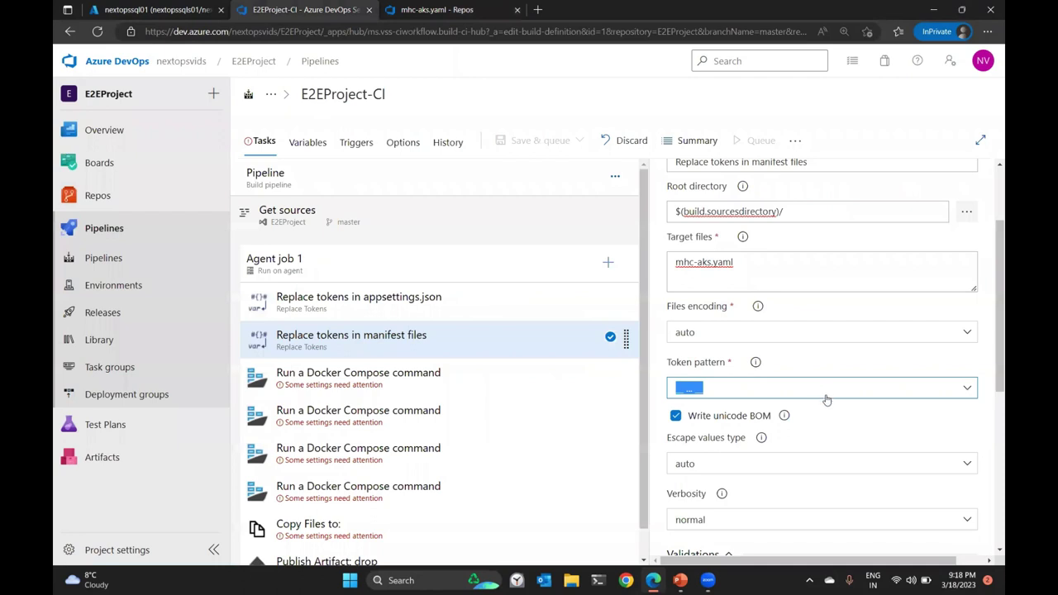
left_click(680, 212)
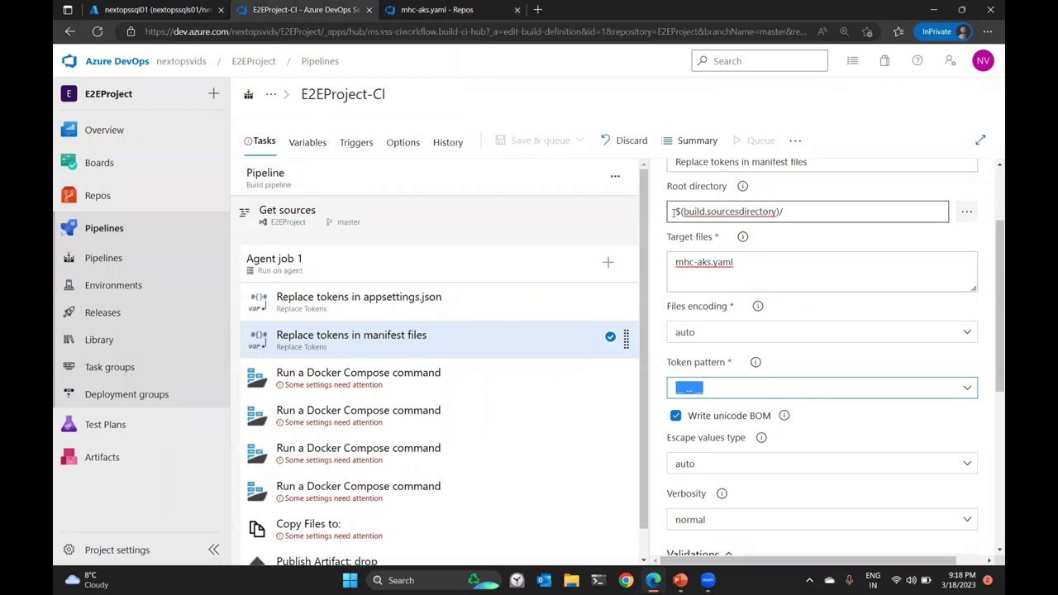
left_click_drag(671, 212, 790, 234)
left_click(744, 189)
mouse_move(744, 188)
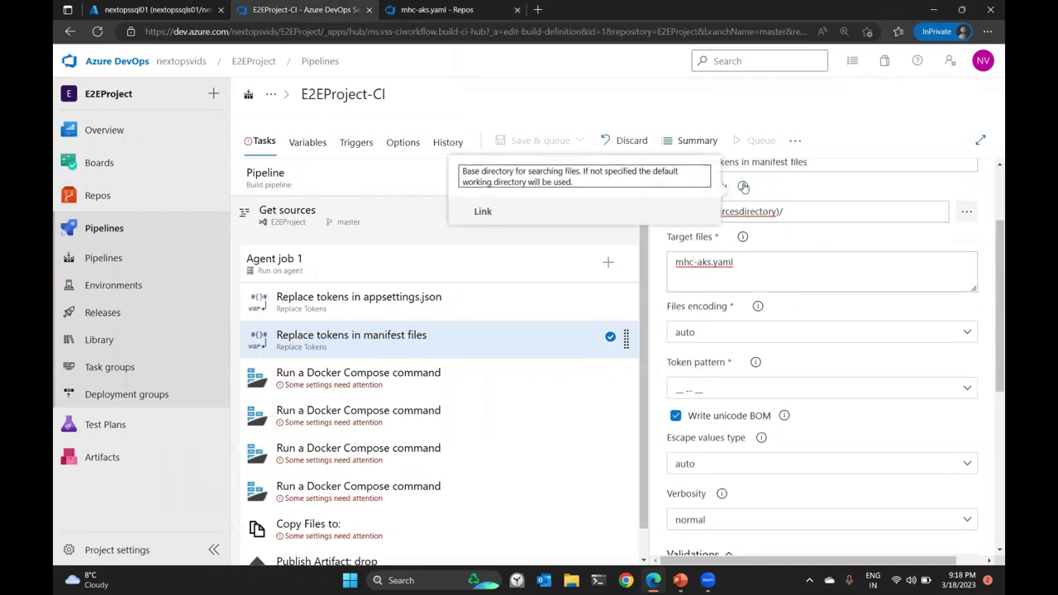
left_click(537, 9)
Search the web for 'azure devops predefined variables' and open the results.
type("azu")
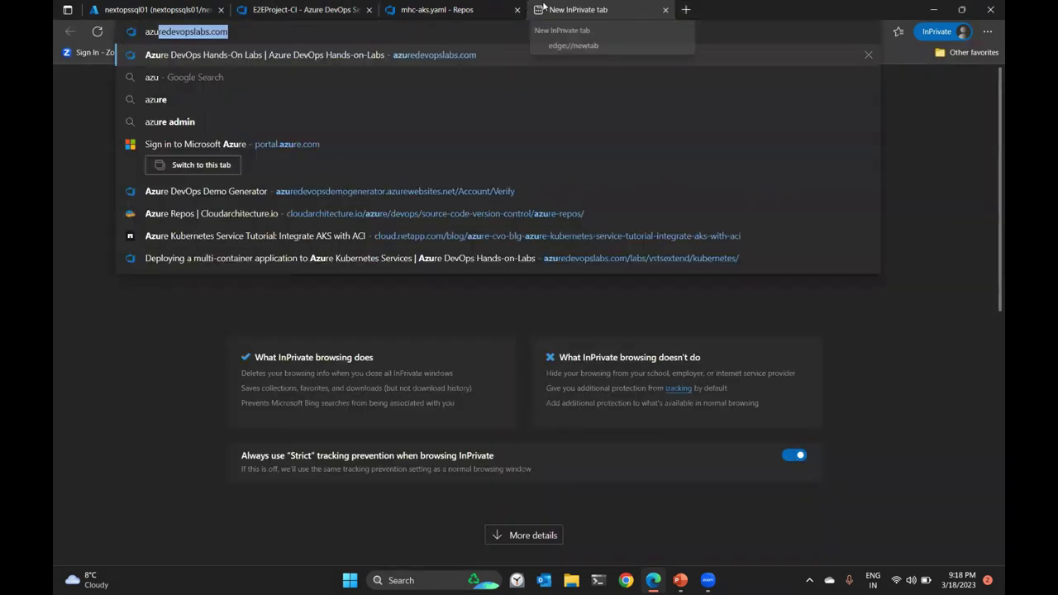
type("re devops predefine")
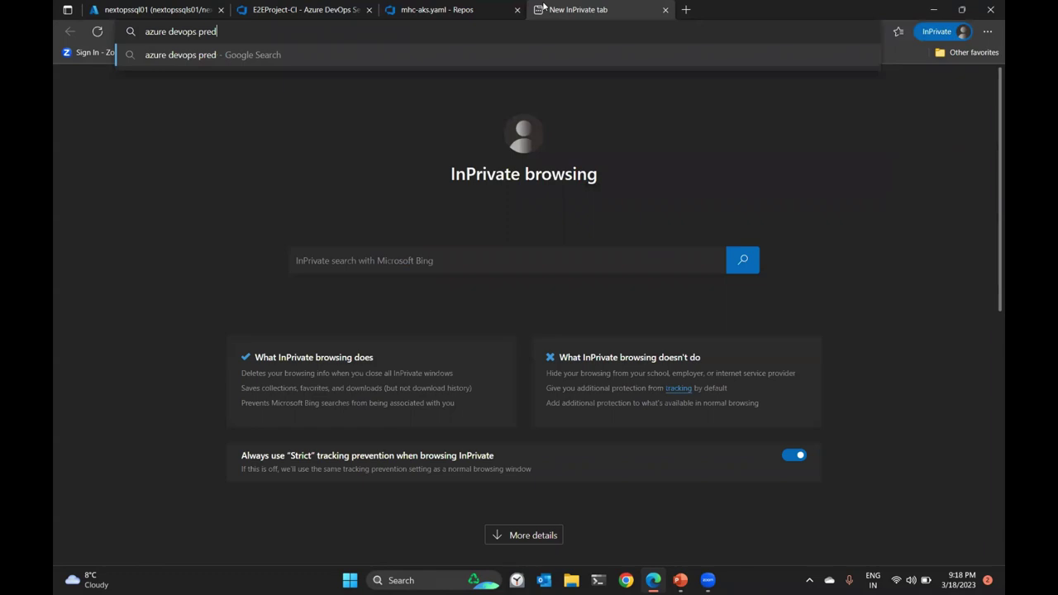
type("ariables")
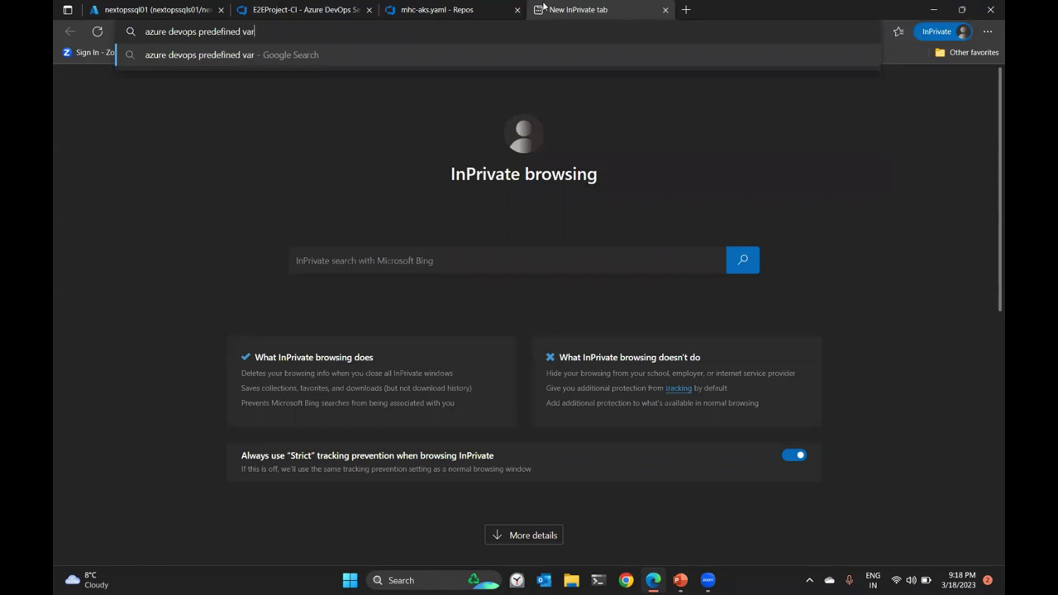
key("Return")
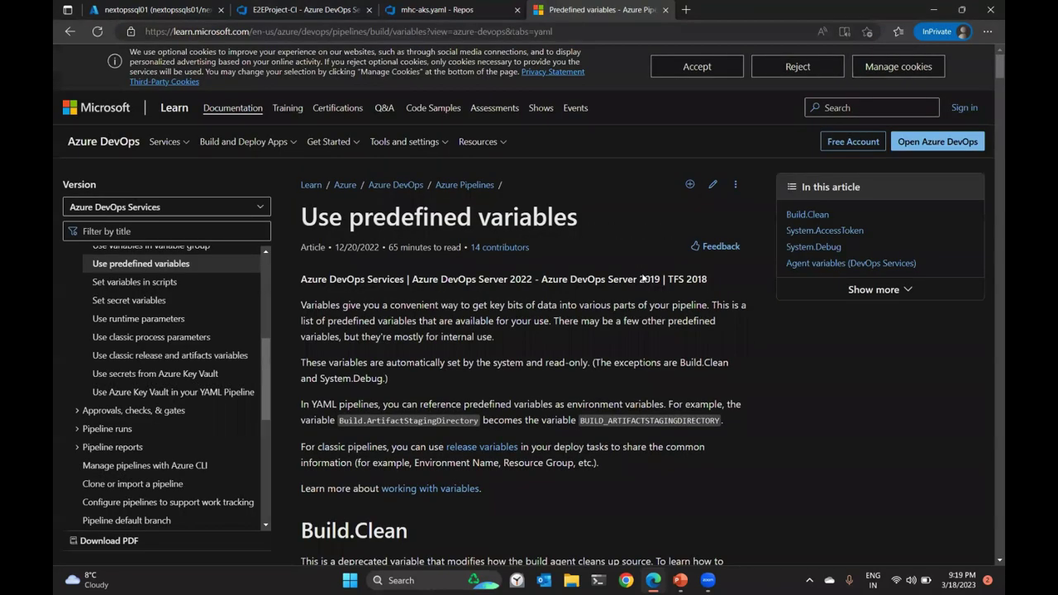
scroll(642, 280, "down", 10)
scroll(641, 283, "down", 10)
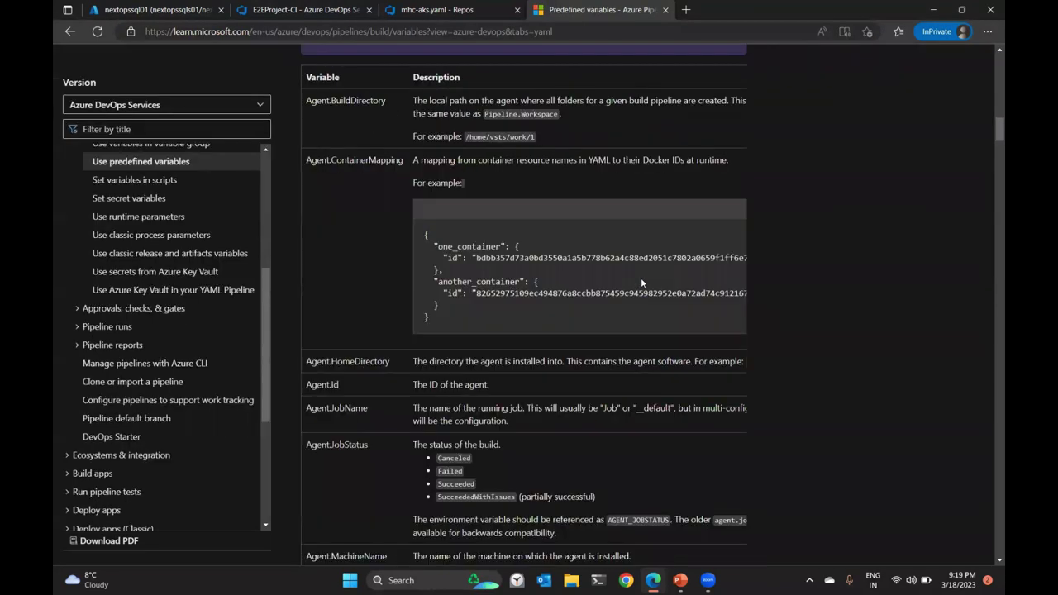
left_click_drag(317, 100, 382, 100)
Find Build.SourcesDirectory on the Predefined variables page and read its description.
scroll(390, 292, "down", 10)
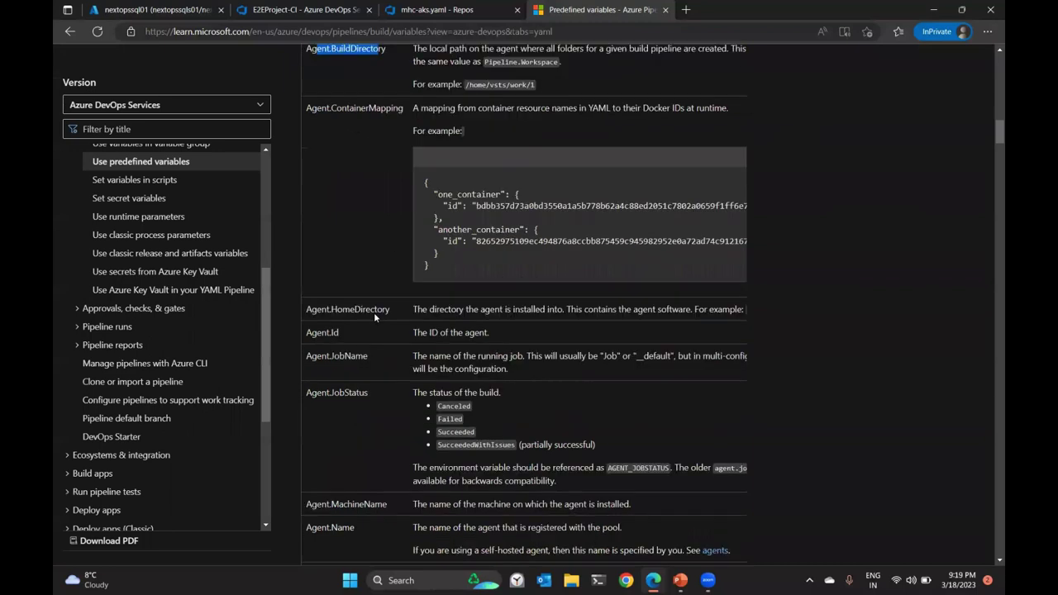
scroll(389, 281, "down", 10)
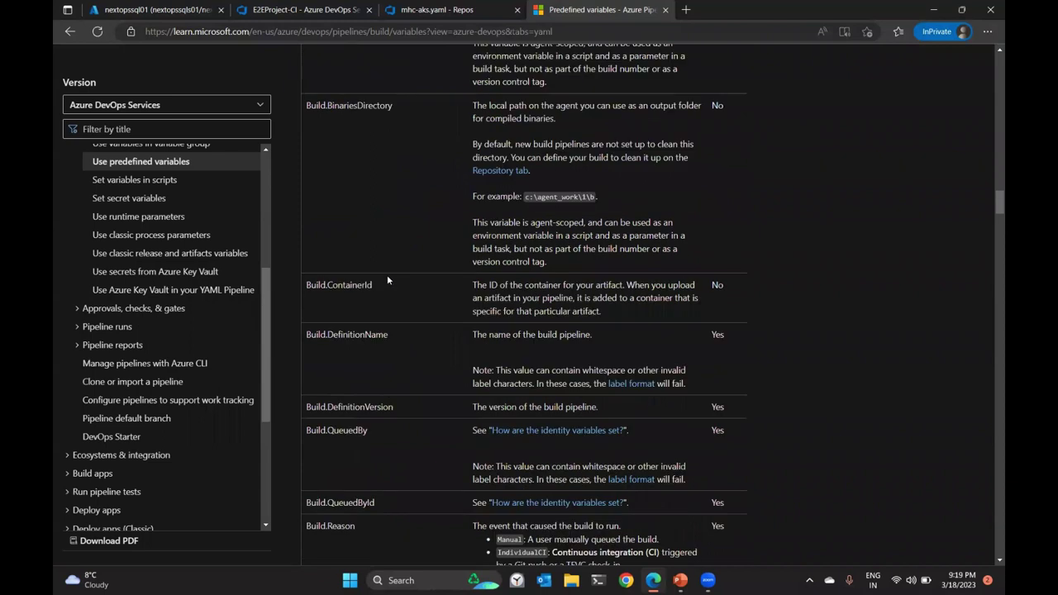
scroll(387, 273, "down", 7)
scroll(369, 239, "down", 10)
scroll(374, 381, "down", 9)
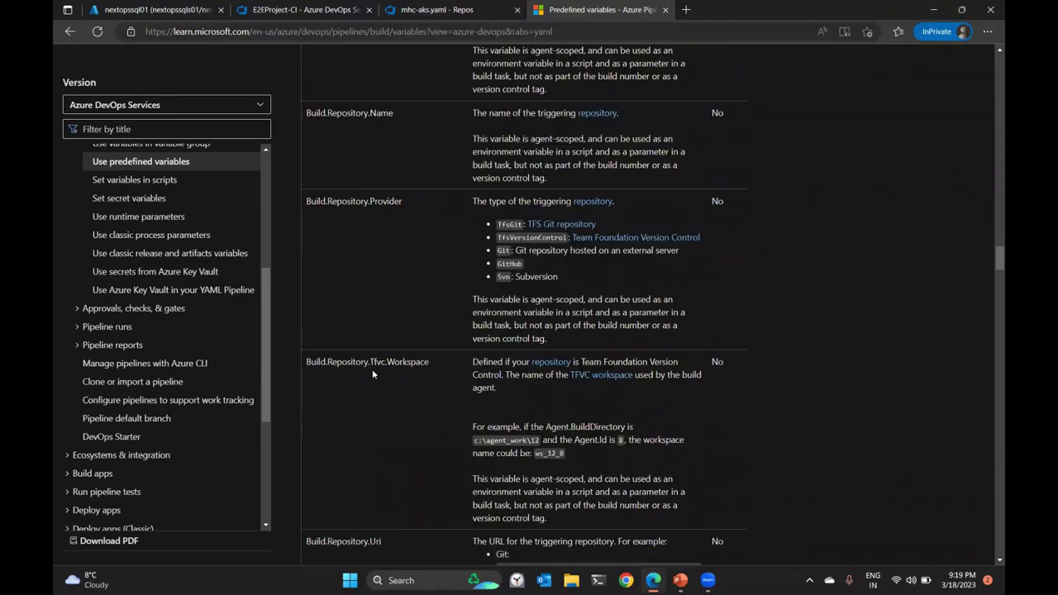
scroll(373, 378, "down", 8)
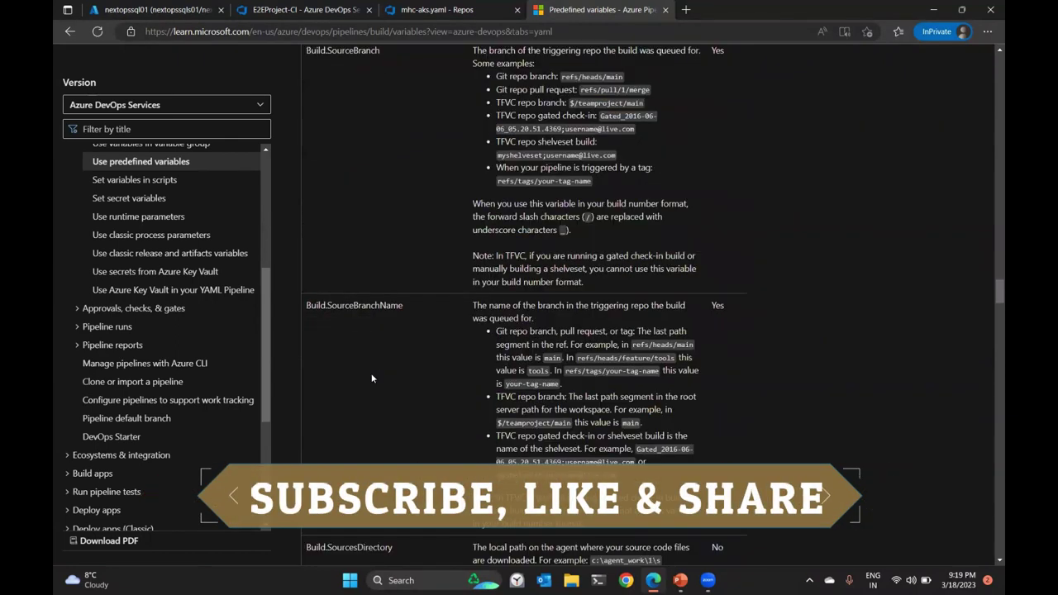
double_click(379, 240)
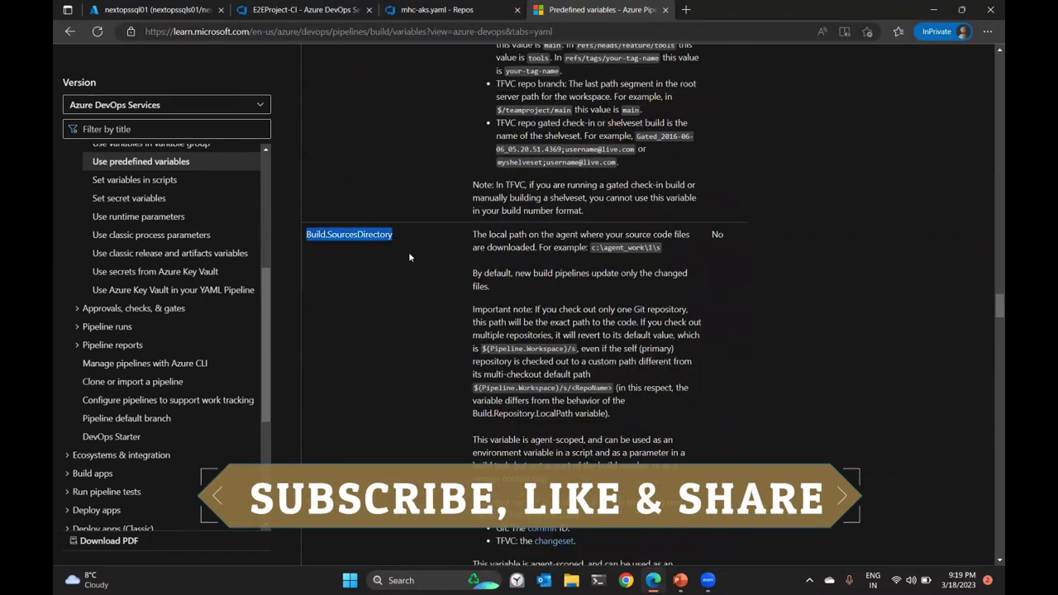
left_click_drag(473, 234, 693, 235)
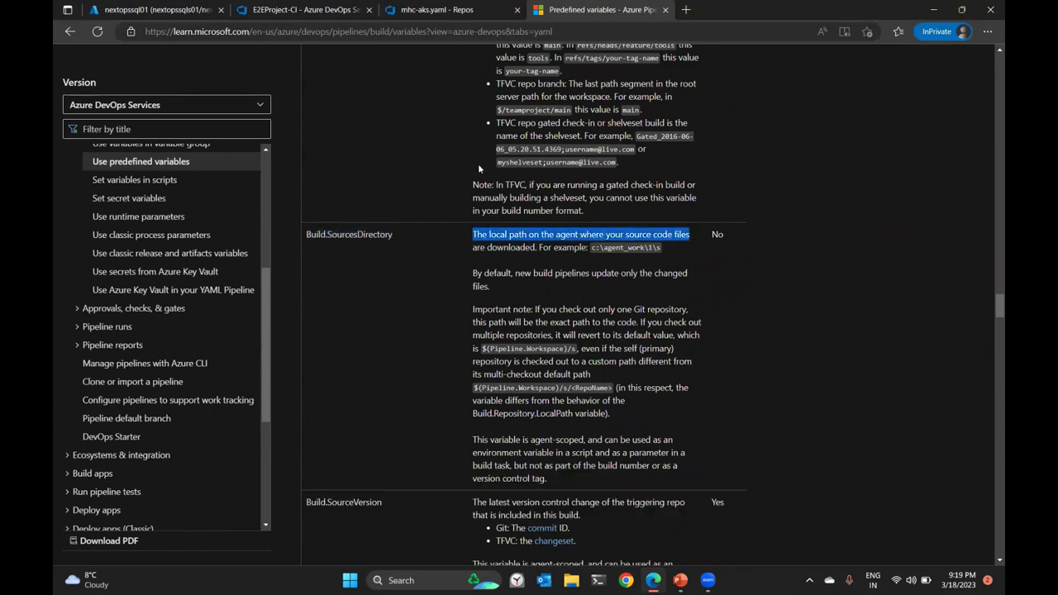
Return to the pipeline and highlight $(build.sourcesdirectory) in the Root directory.
left_click(287, 18)
left_click(672, 214)
left_click_drag(671, 213, 780, 211)
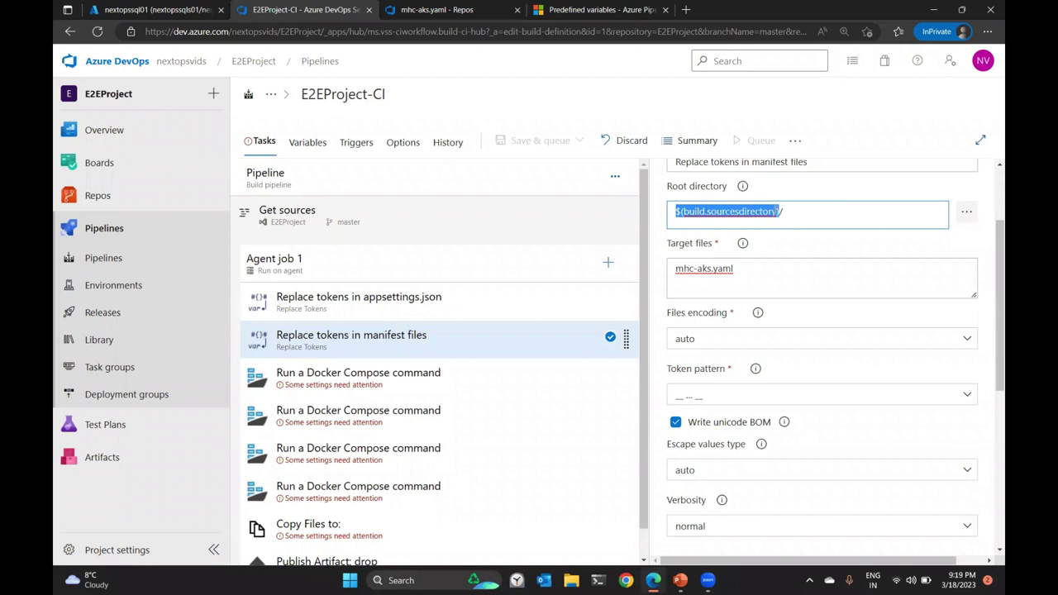
Check the mhc-aks.yaml target file and review the pipeline's ACR and SQL variables.
mouse_move(104, 195)
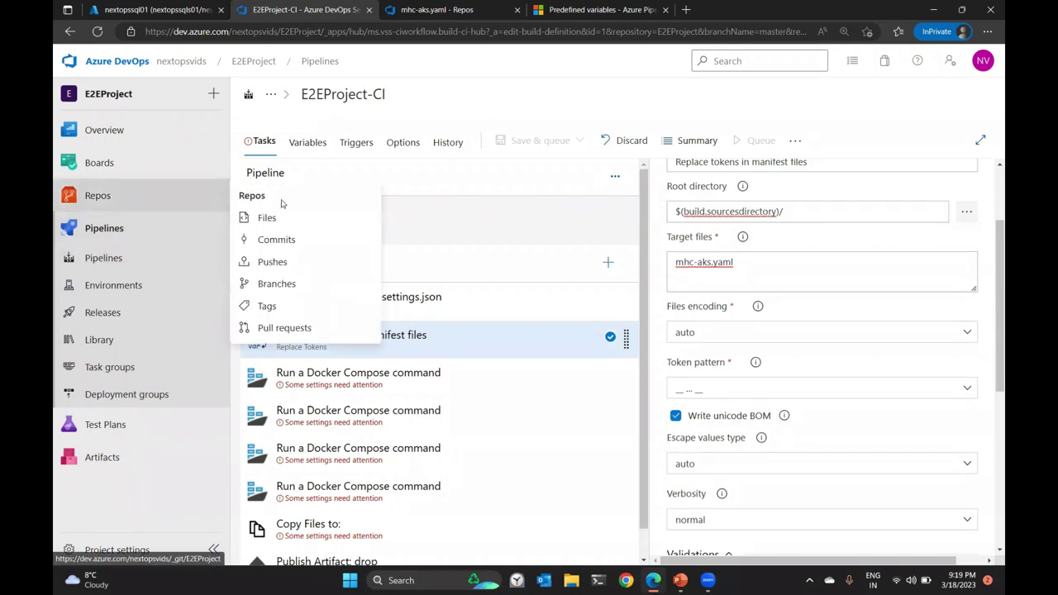
triple_click(748, 273)
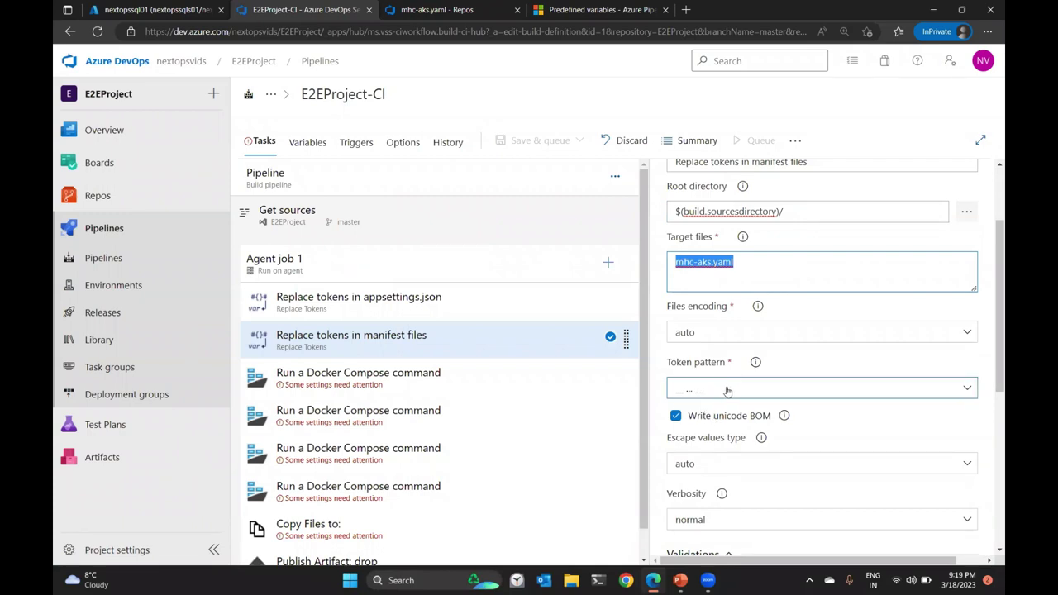
left_click(310, 144)
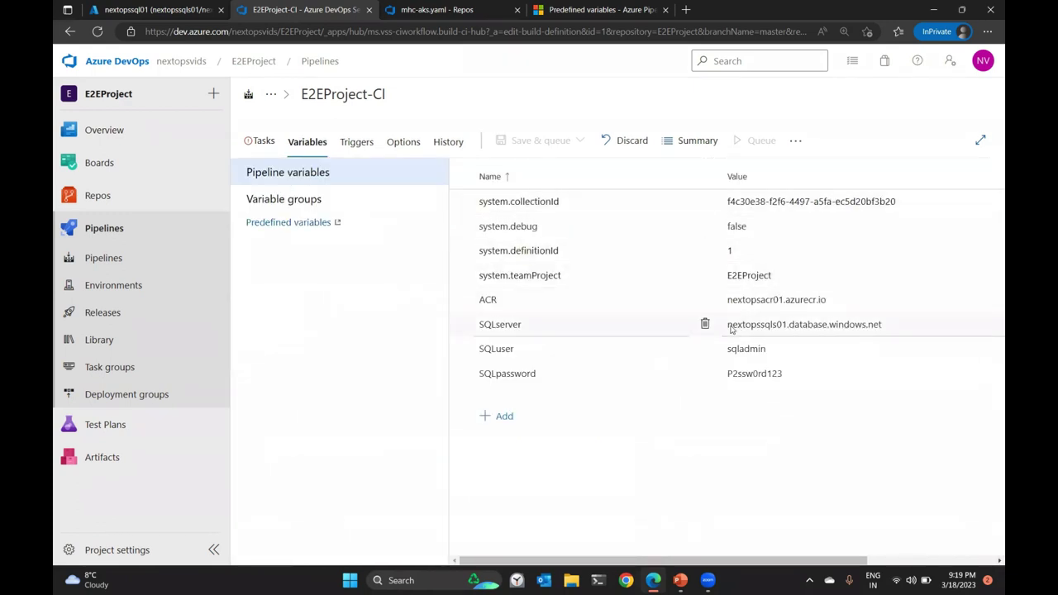
left_click(263, 142)
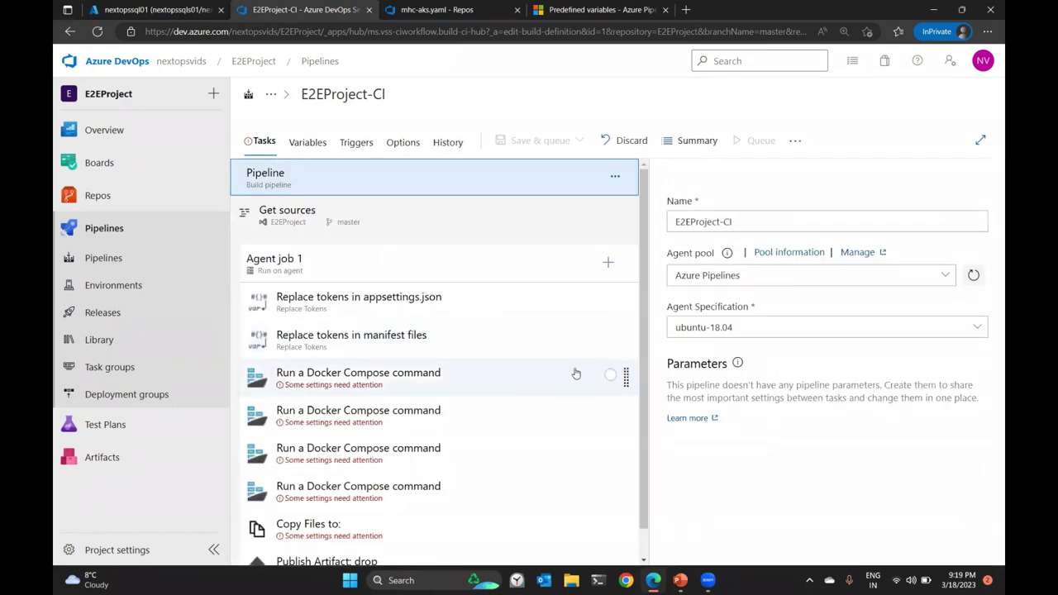
Open the first Docker Compose task, using Azure Container Registry and **/docker-compose.yml.
scroll(562, 368, "down", 1)
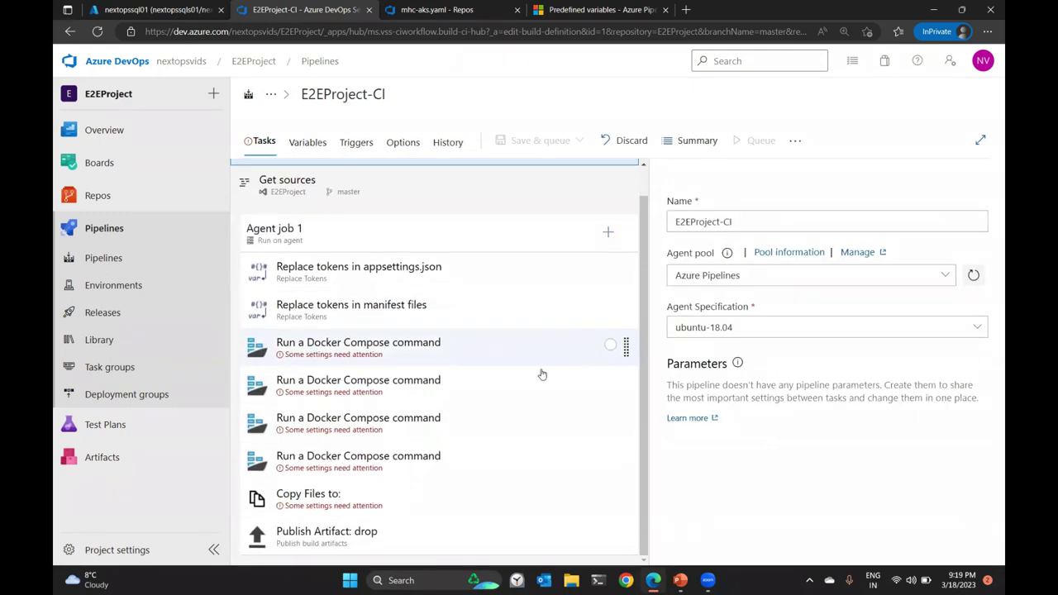
left_click(364, 358)
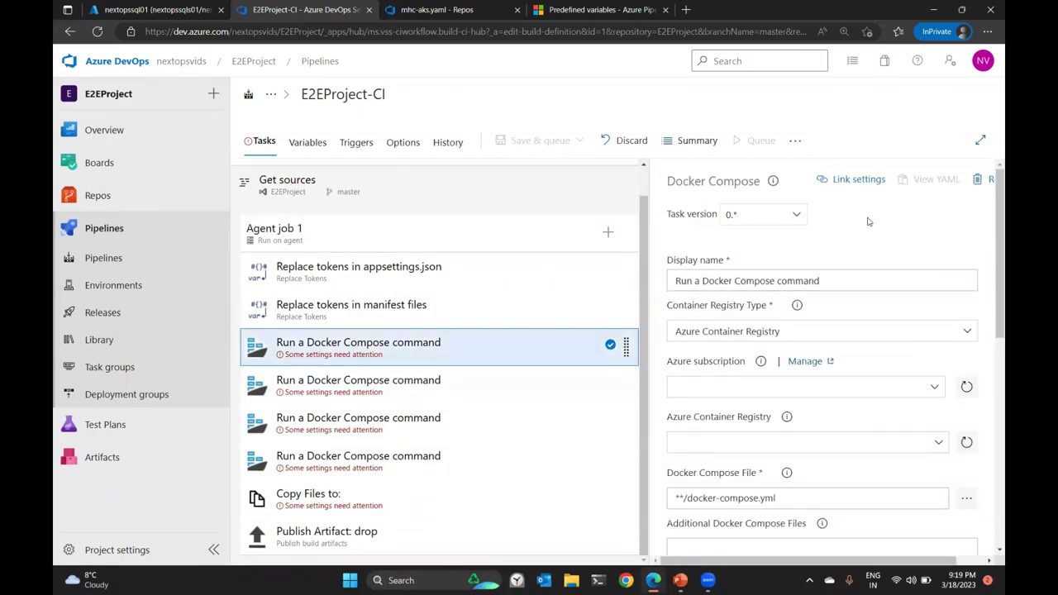
scroll(868, 220, "down", 1)
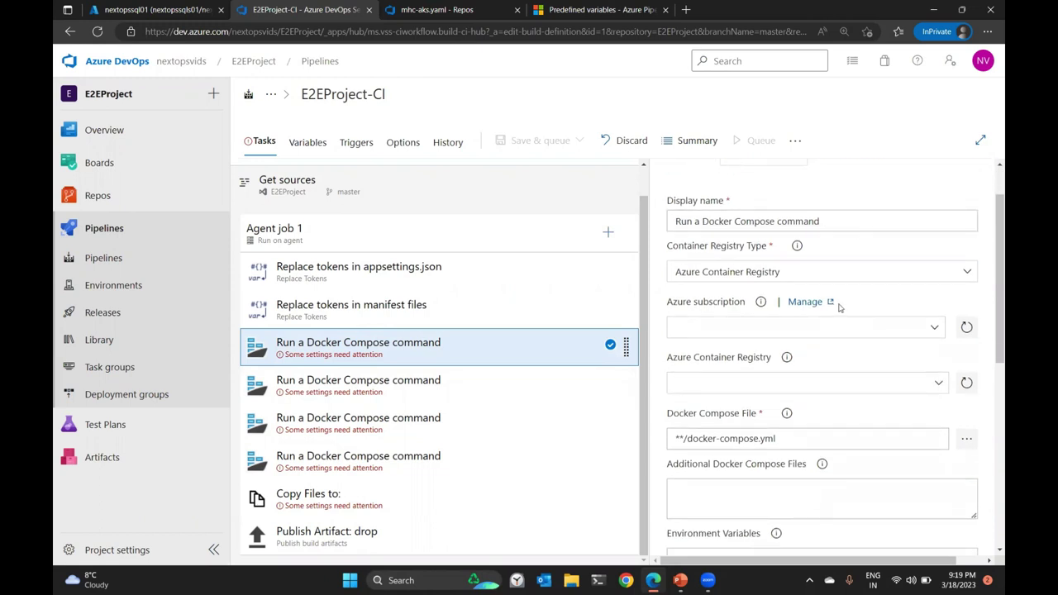
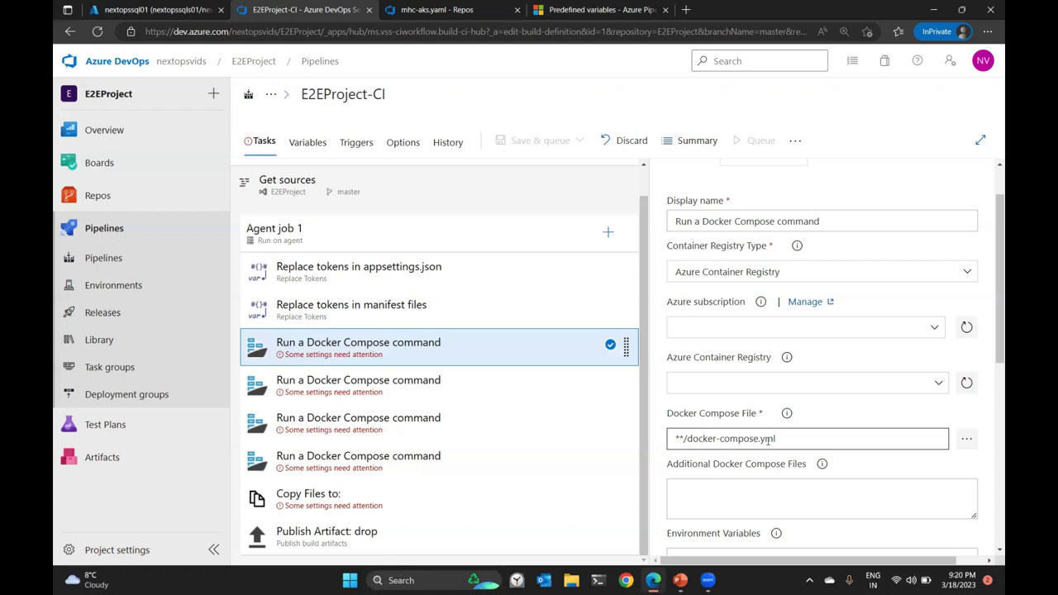
Open docker-compose.yml in E2EProject and examine its services, build context and Dockerfile lines.
left_click_drag(784, 439, 687, 439)
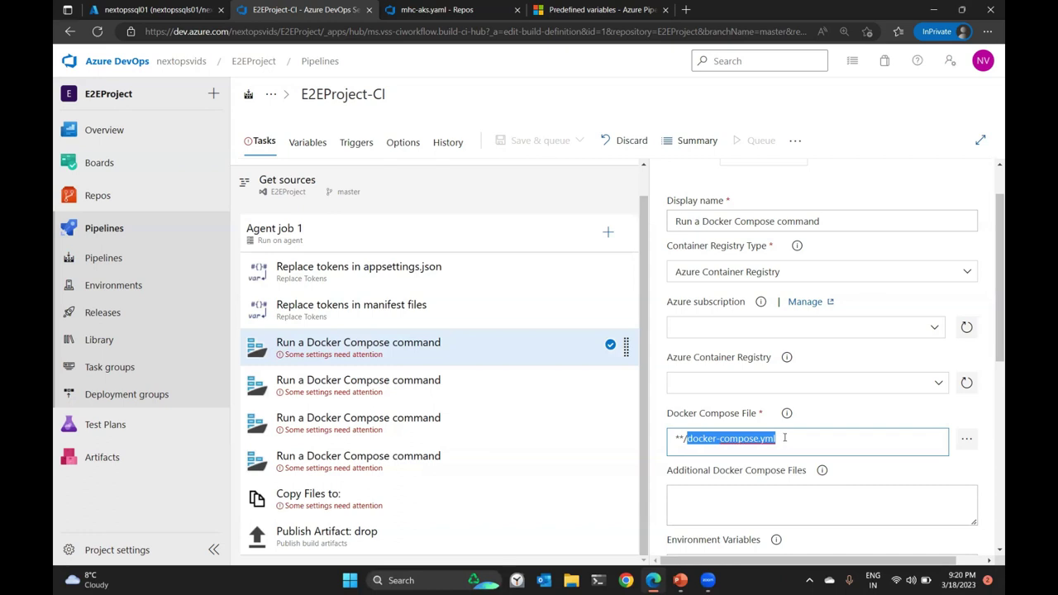
left_click(441, 10)
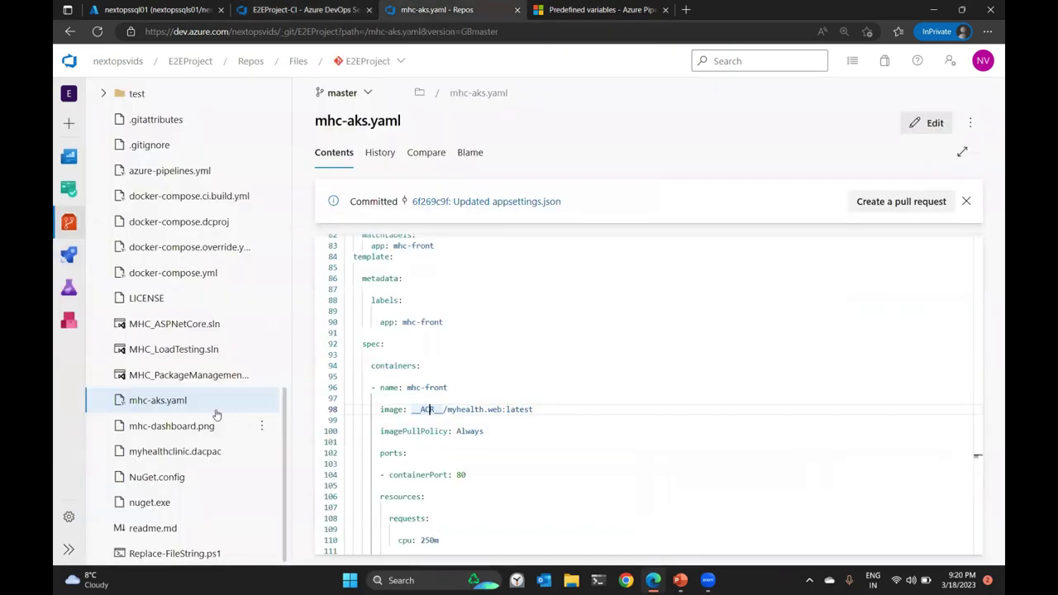
left_click(186, 273)
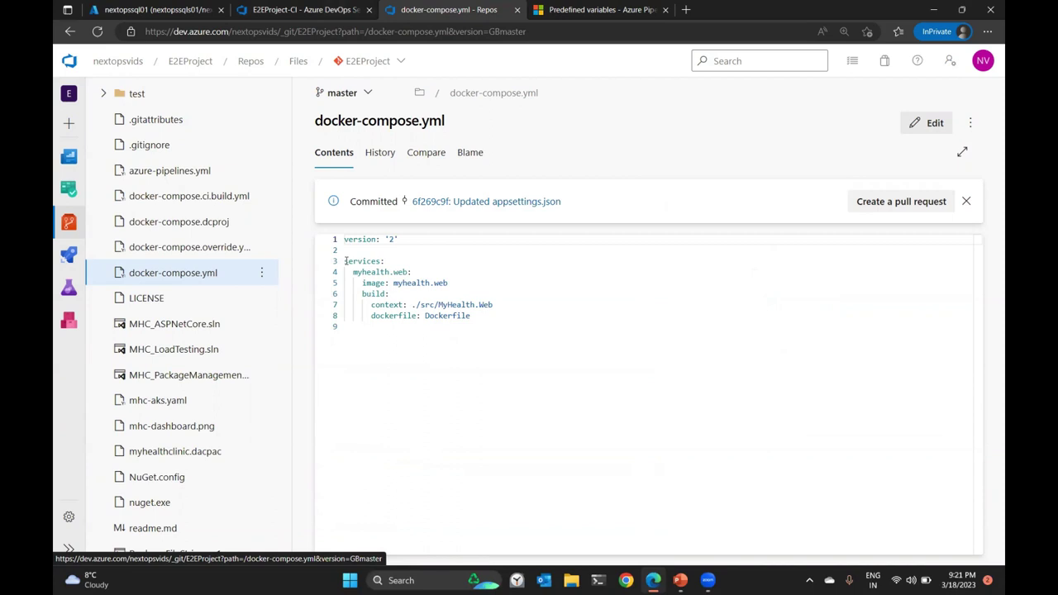
left_click_drag(345, 261, 386, 260)
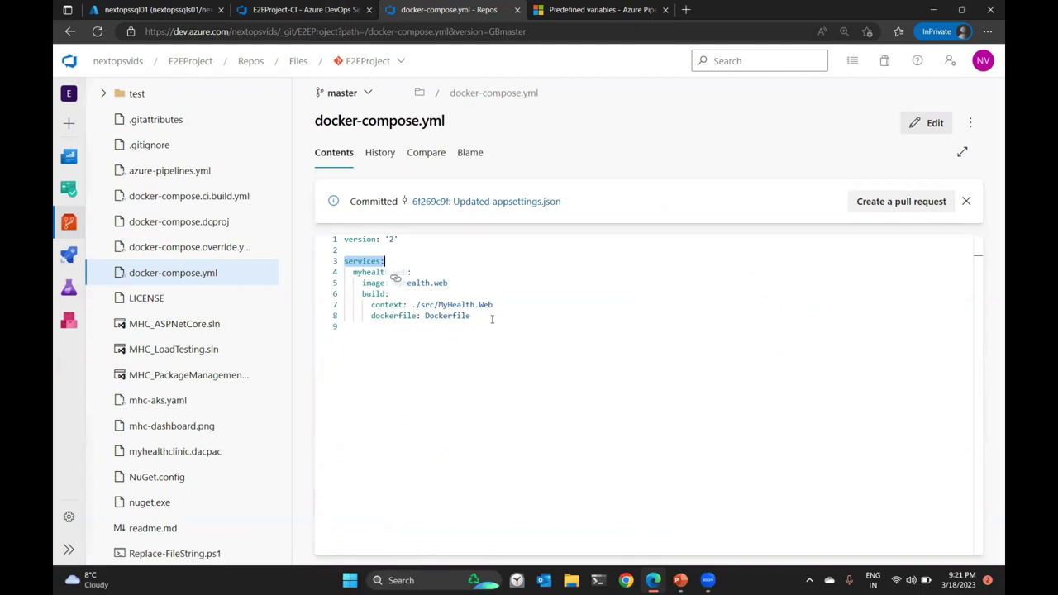
left_click_drag(494, 317, 424, 316)
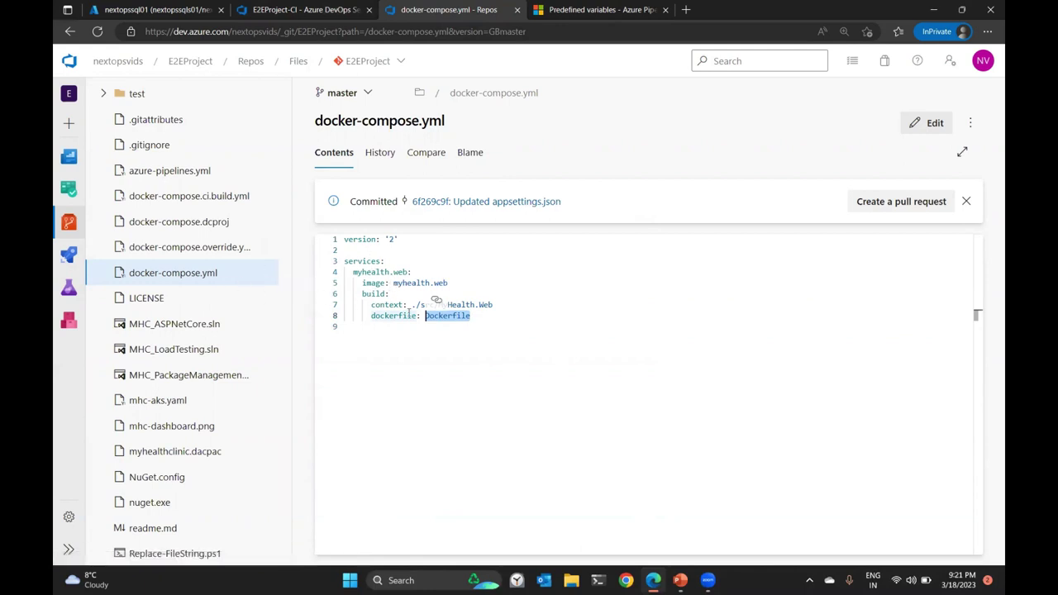
left_click_drag(414, 304, 390, 294)
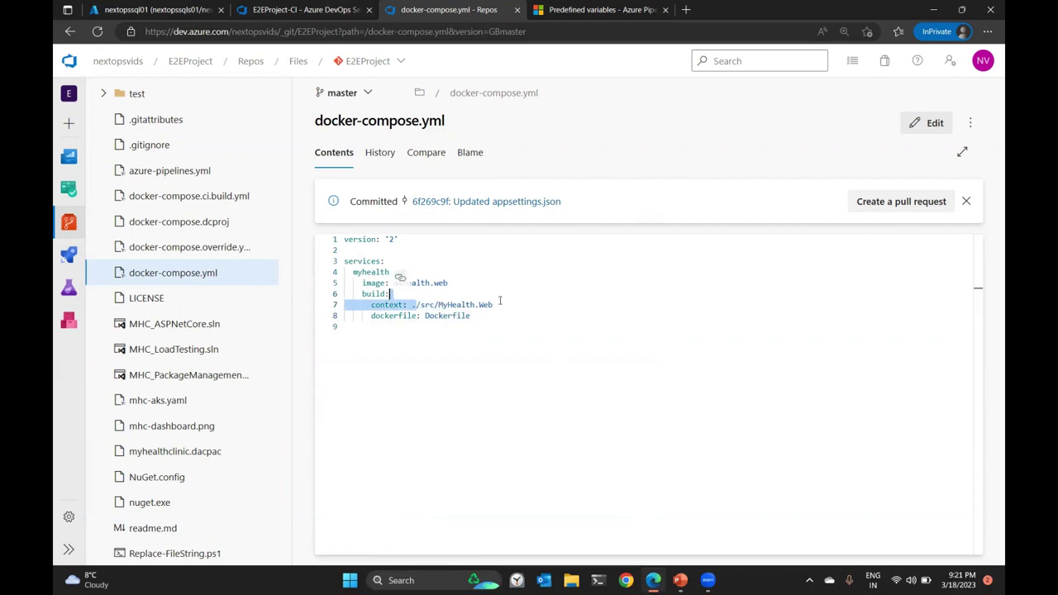
left_click_drag(500, 302, 499, 302)
left_click_drag(425, 316, 344, 239)
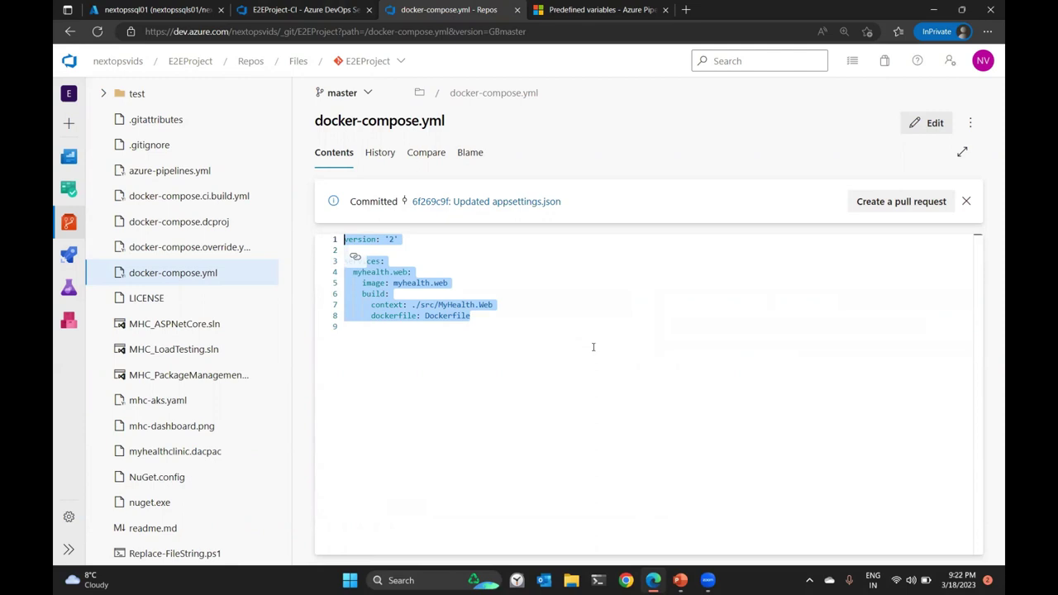
Highlight the Dockerfile name on line 8, then open src/MyHealth.Web/Dockerfile from the file tree.
left_click(466, 328)
mouse_move(412, 304)
left_mouse_down()
mouse_move(501, 305)
mouse_move(421, 316)
left_mouse_up()
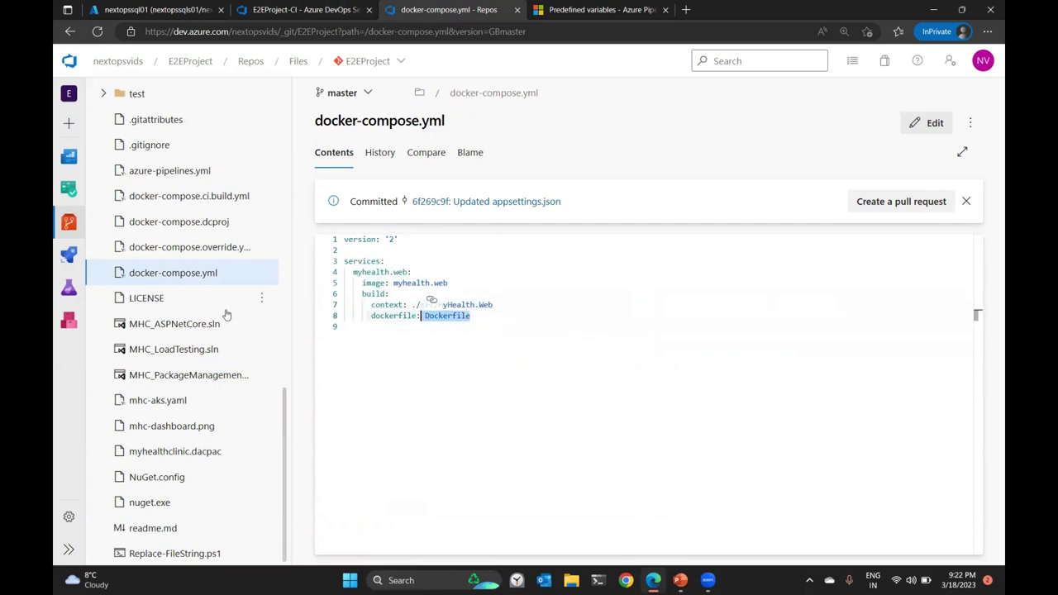
scroll(229, 333, "up", 10)
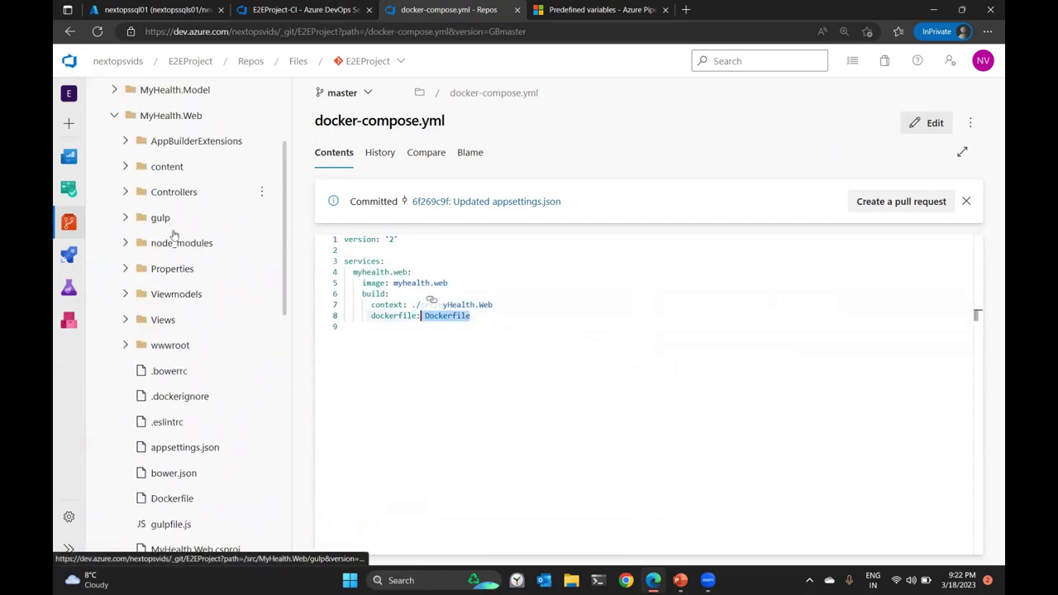
scroll(180, 288, "up", 3)
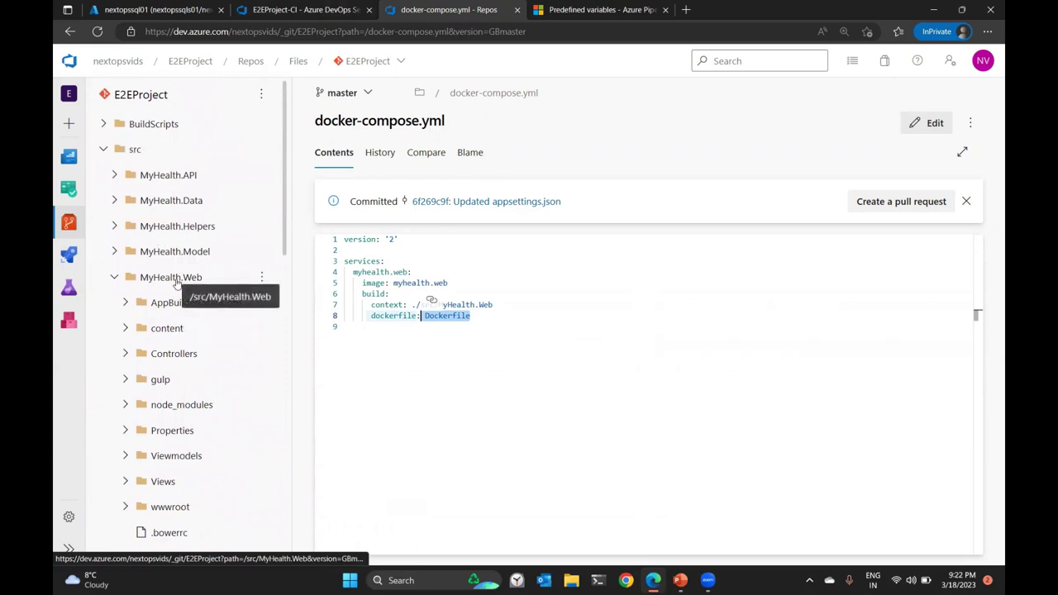
scroll(199, 278, "down", 5)
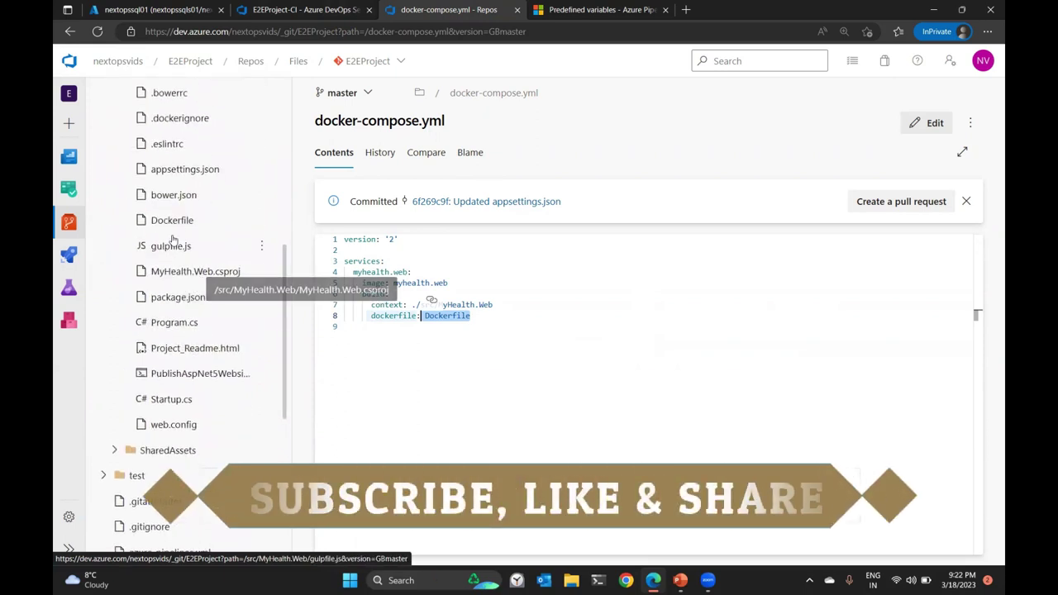
left_click(174, 222)
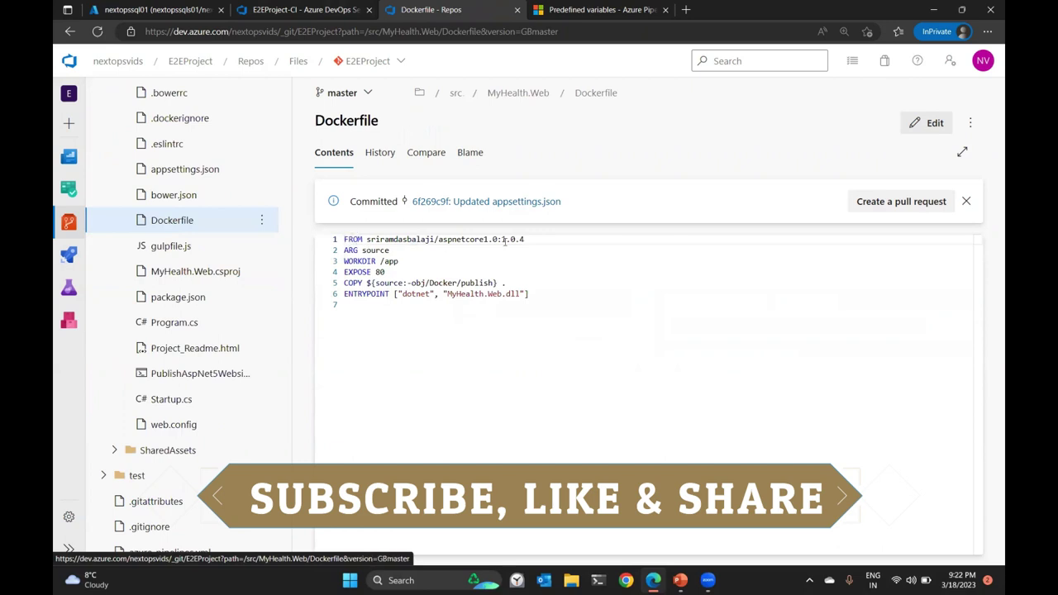
left_click_drag(346, 250, 538, 309)
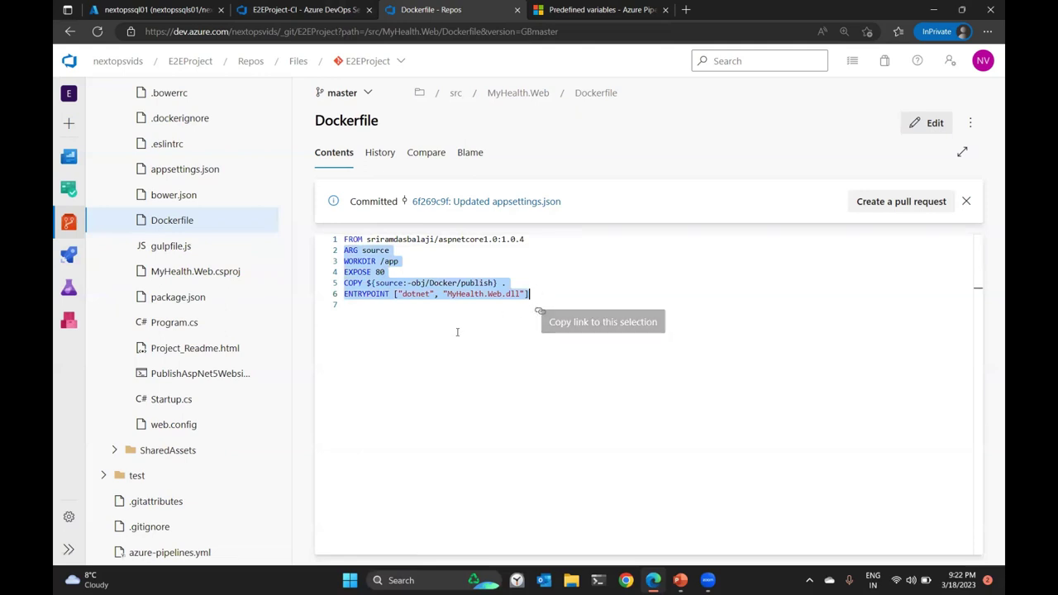
left_click(444, 305)
left_click_drag(447, 293, 520, 294)
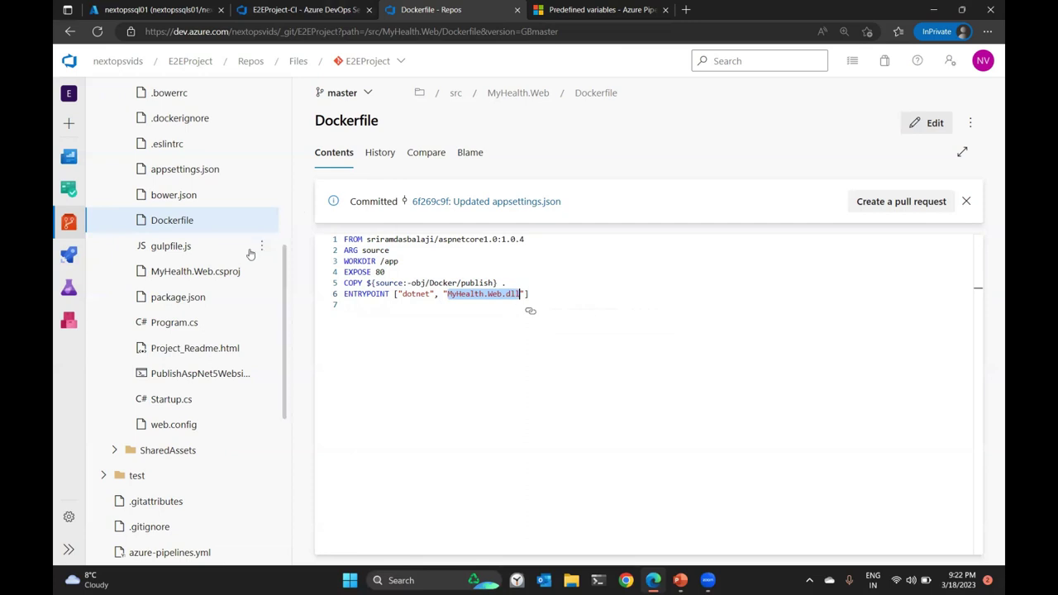
scroll(264, 276, "up", 5)
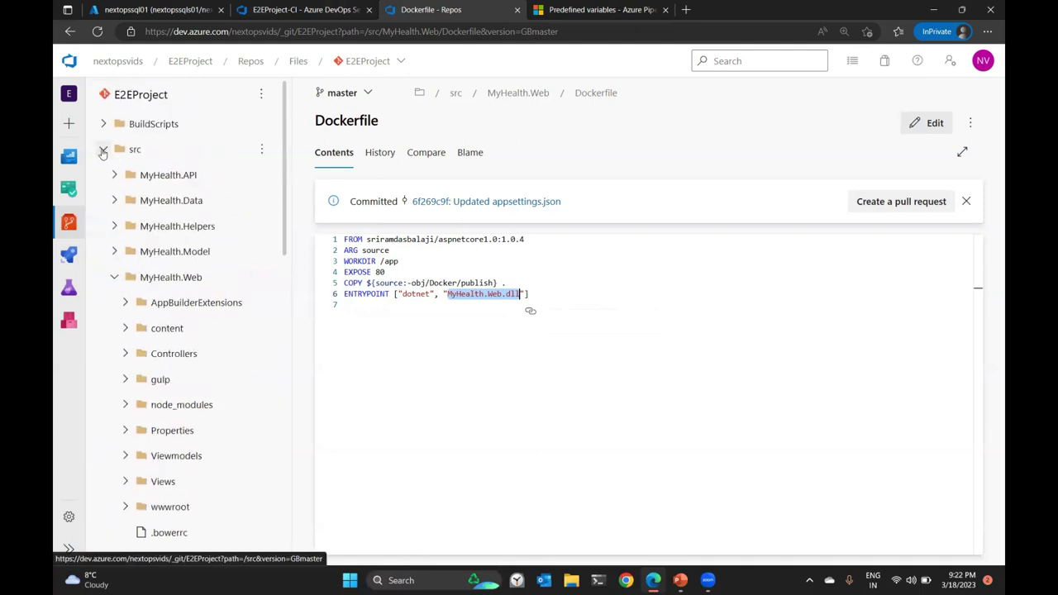
Choose Pay-As-You-Go as the first Docker Compose task's Azure subscription and authorize its service connection.
left_click(291, 8)
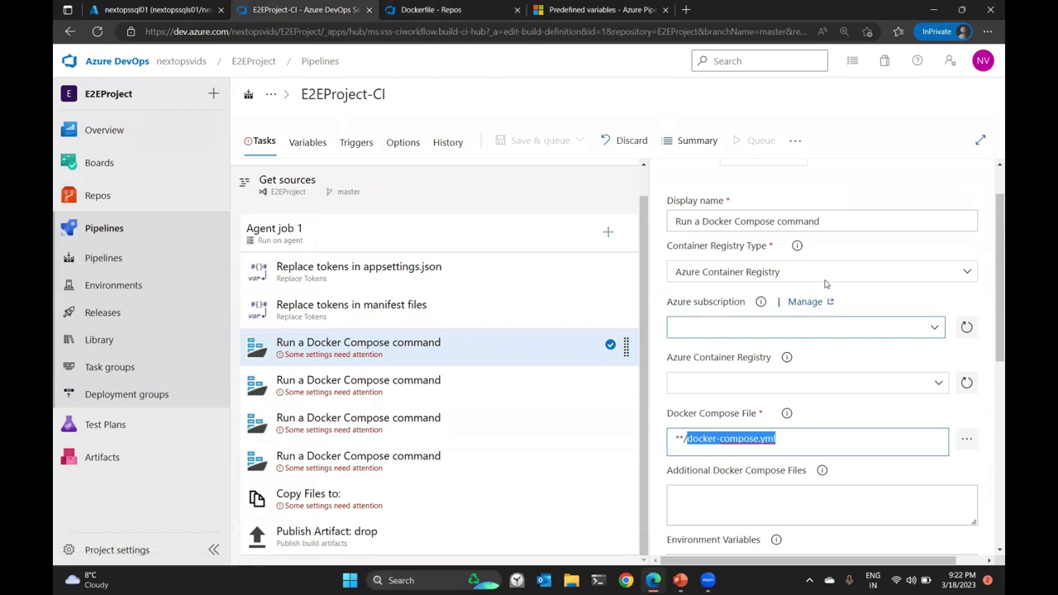
left_click(215, 550)
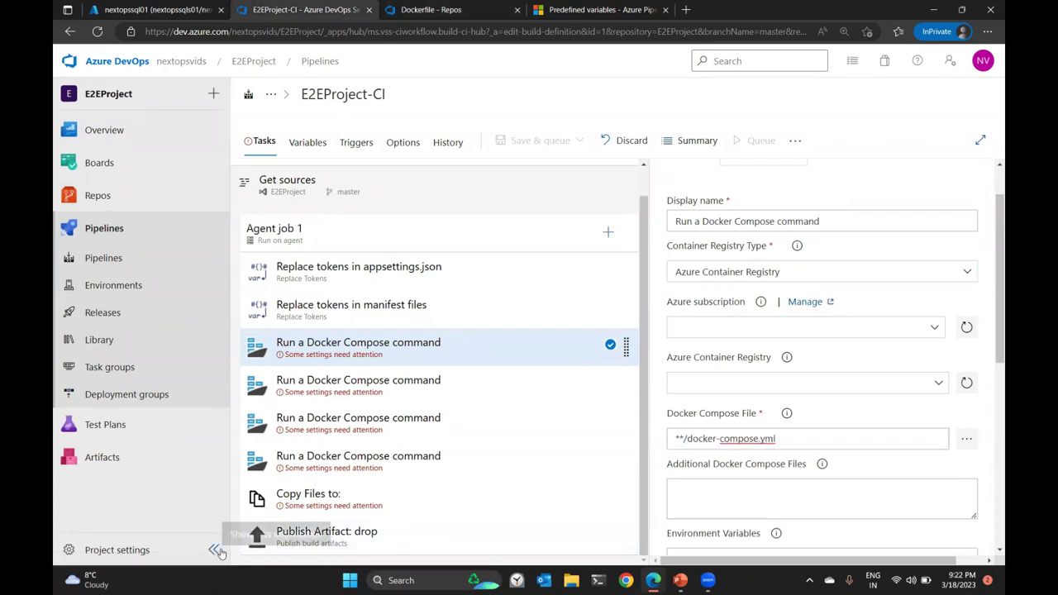
left_click(924, 331)
left_click(688, 394)
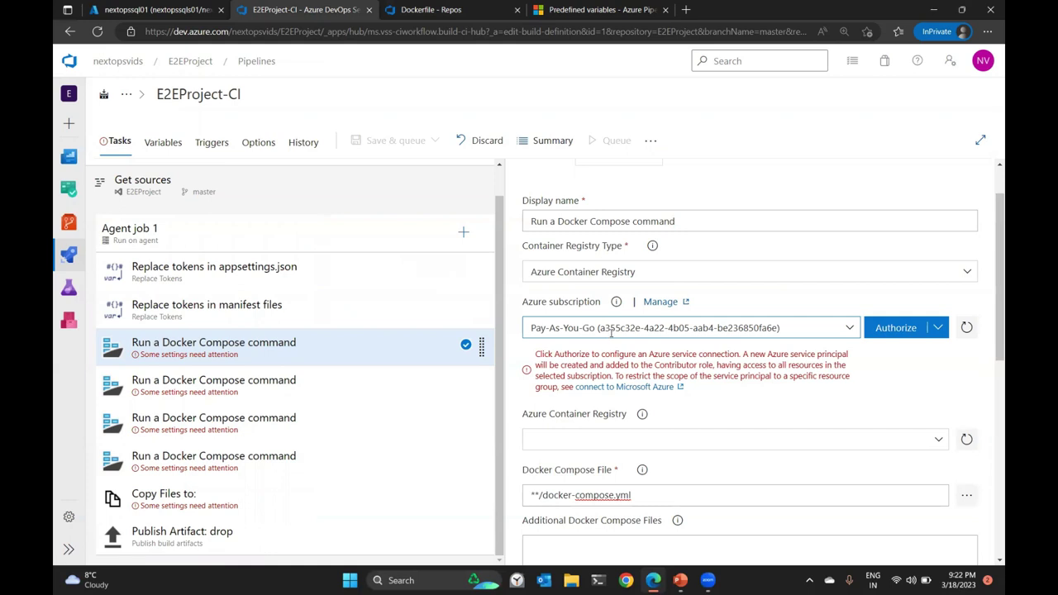
left_click(108, 9)
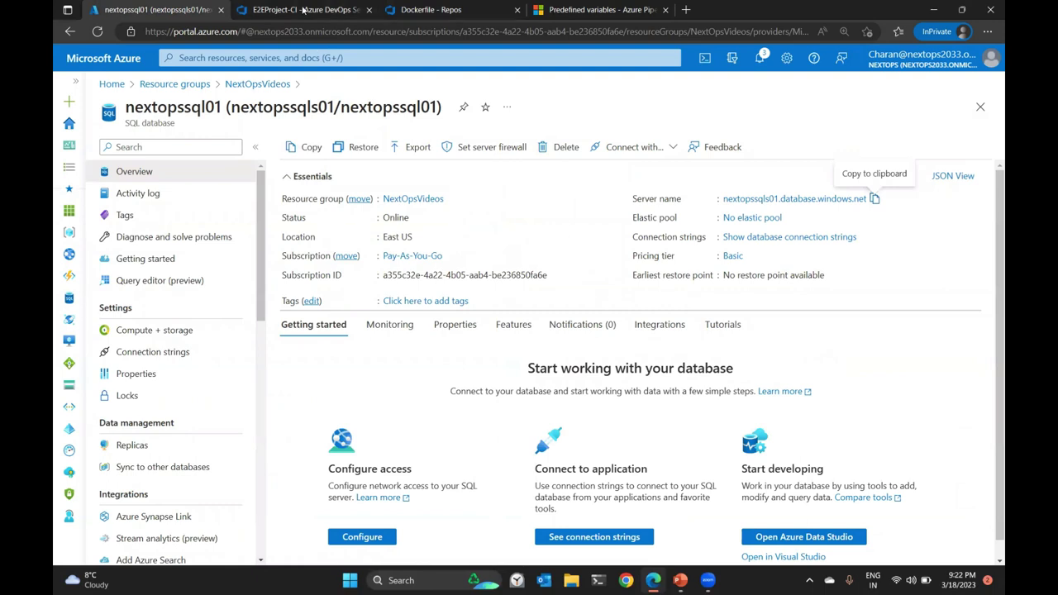
left_click(304, 10)
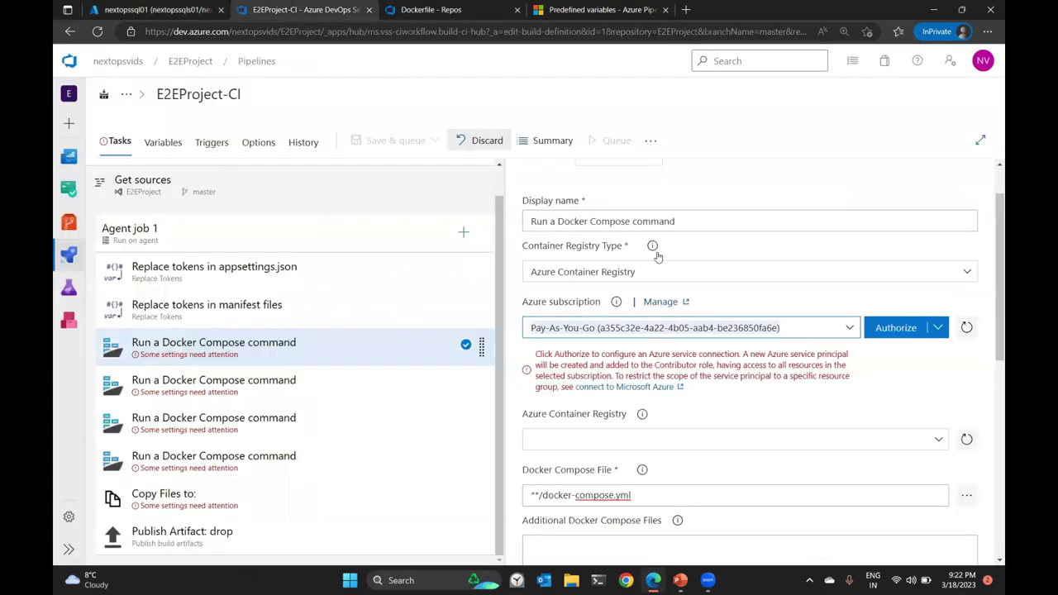
left_click(902, 334)
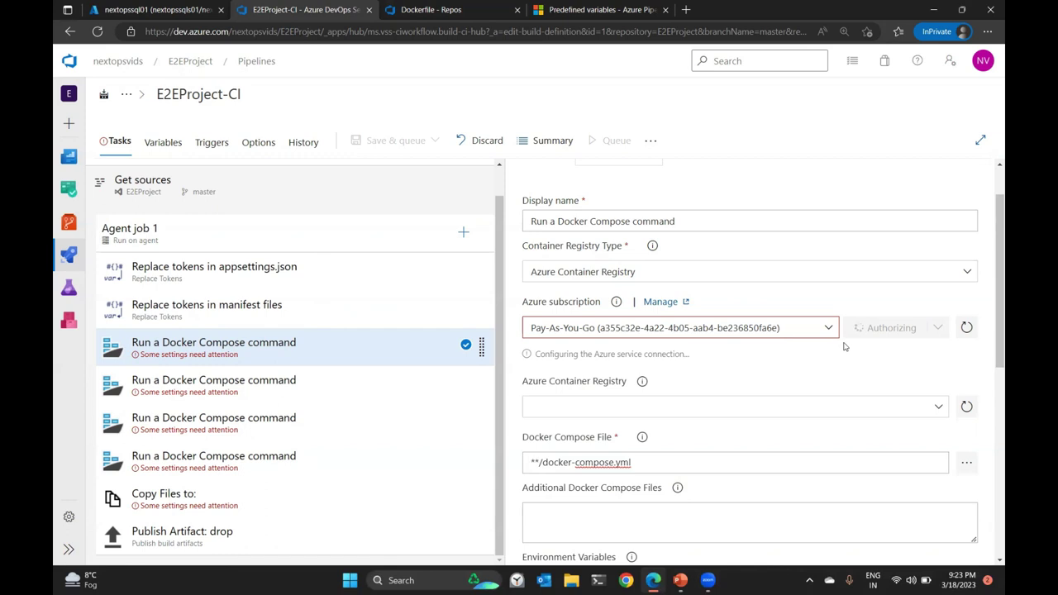
scroll(844, 347, "down", 1)
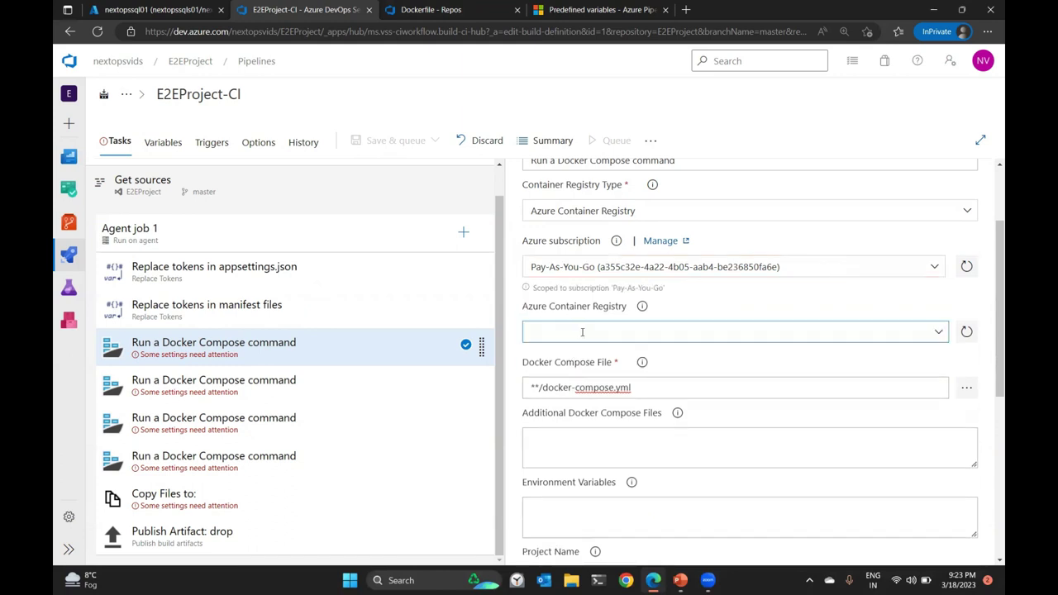
Refresh the Azure subscription and container registry lists, finding the registry list still empty.
triple_click(675, 291)
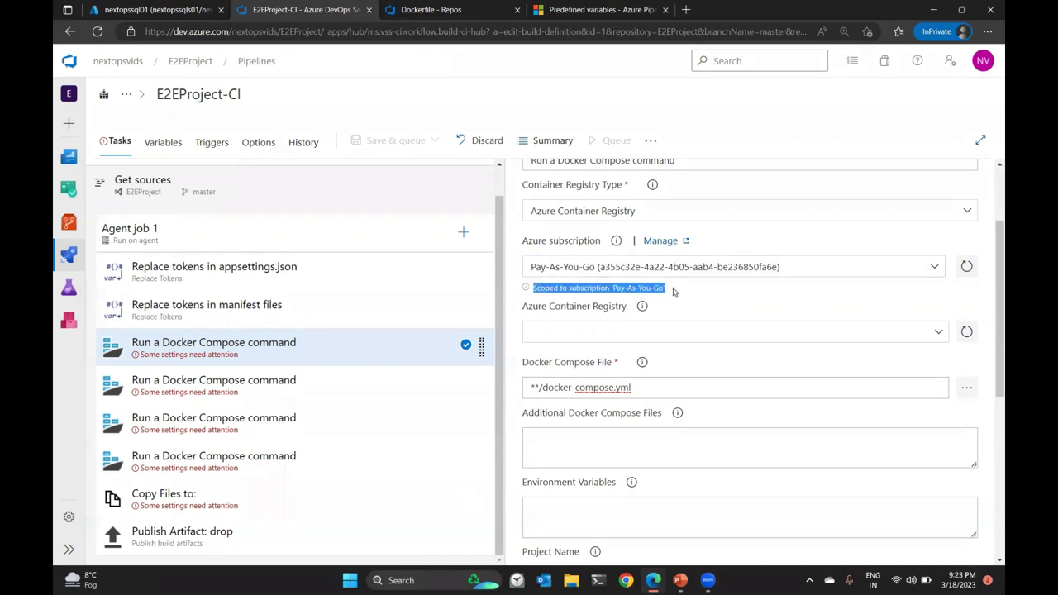
left_click(698, 294)
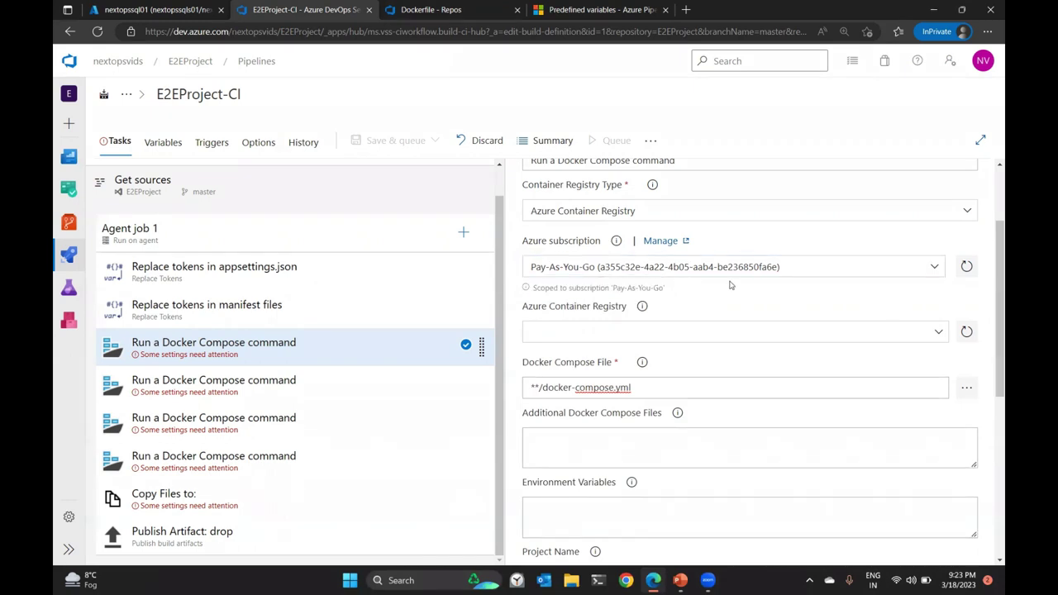
left_click(968, 267)
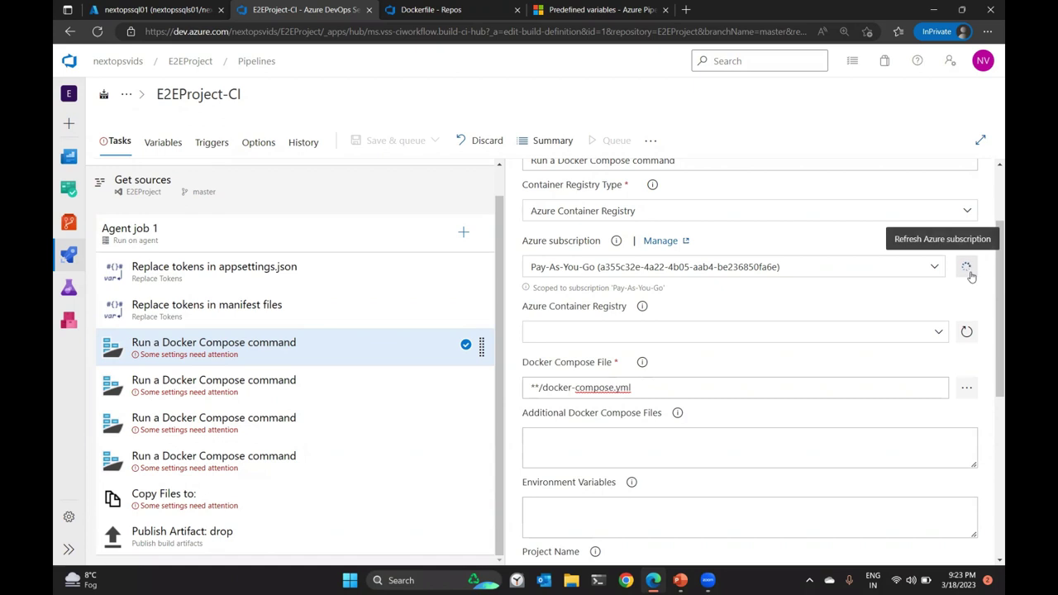
left_click(967, 332)
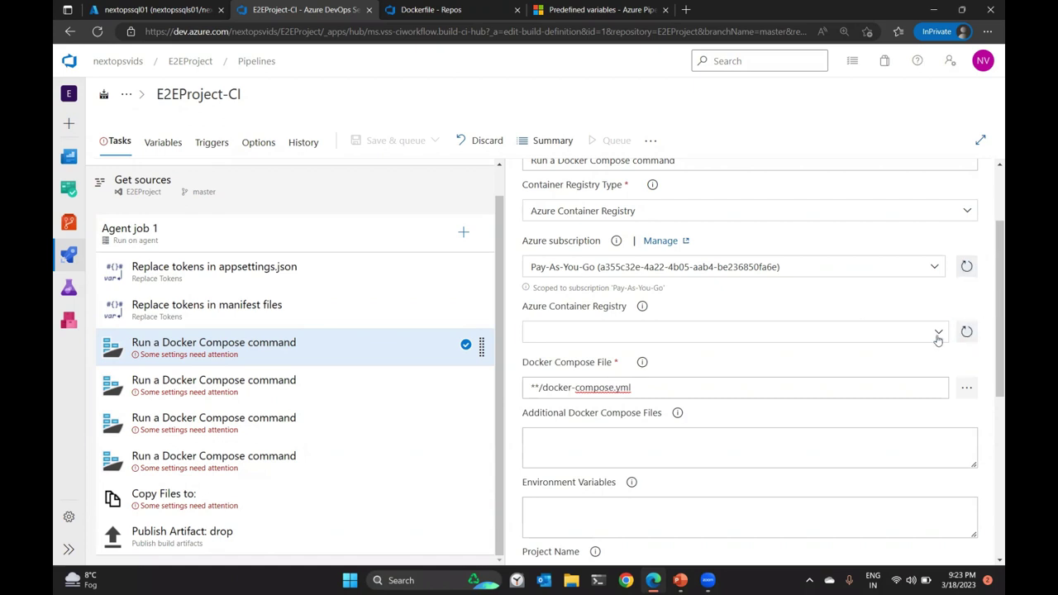
left_click(939, 337)
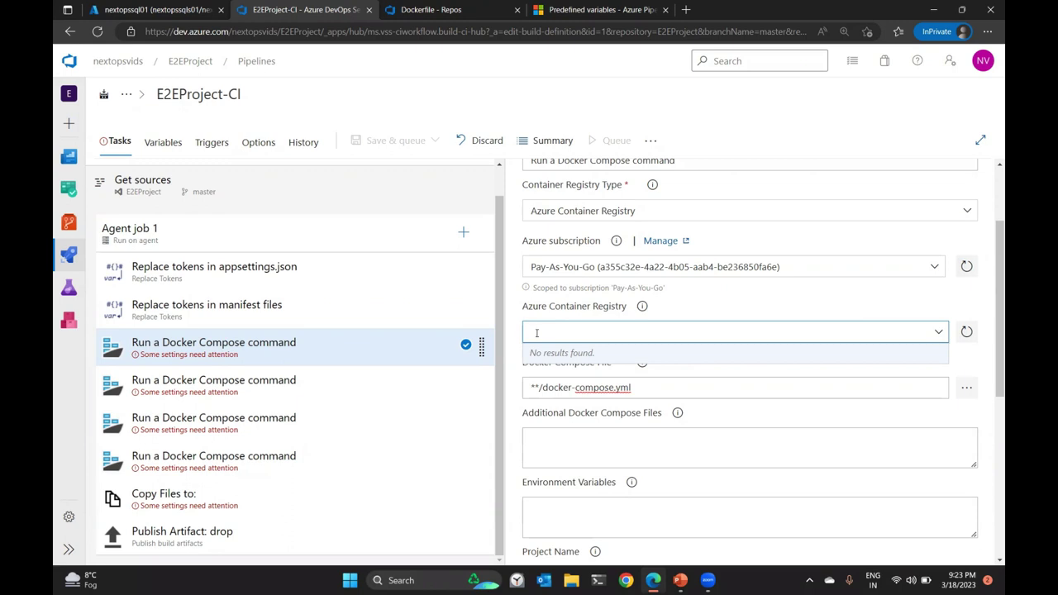
left_click(963, 333)
In the Azure portal, open NextOpsVideos > NextOpsACR01 and copy the registry's login server address.
left_click(157, 9)
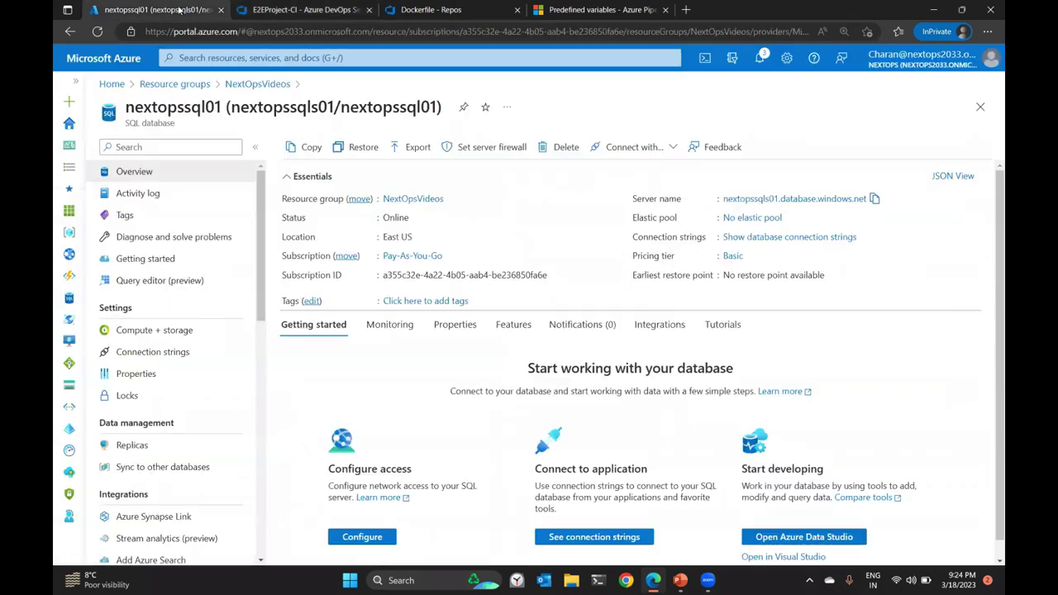
left_click(259, 83)
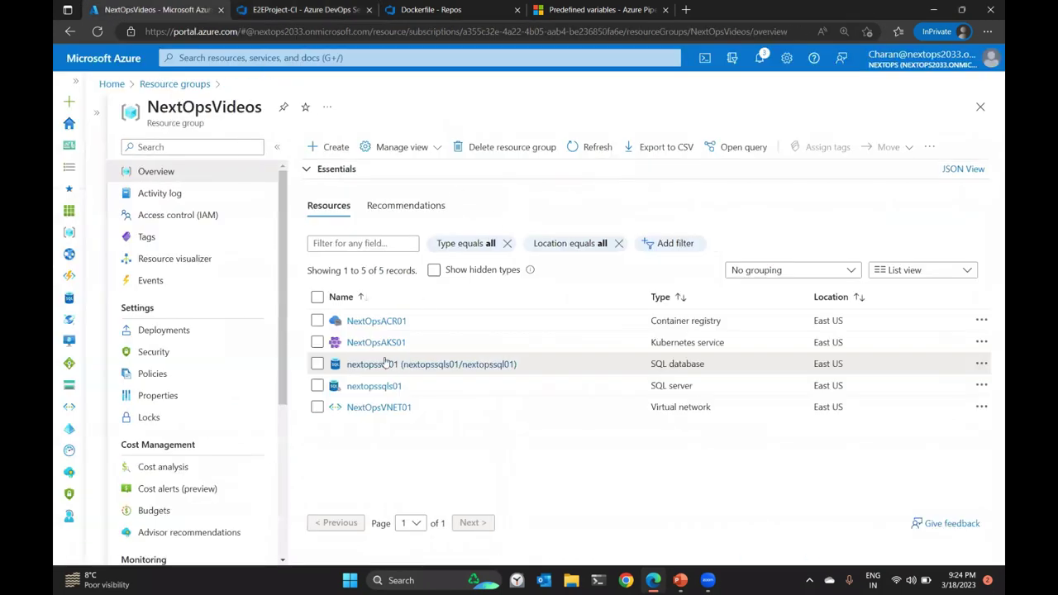
left_click(375, 321)
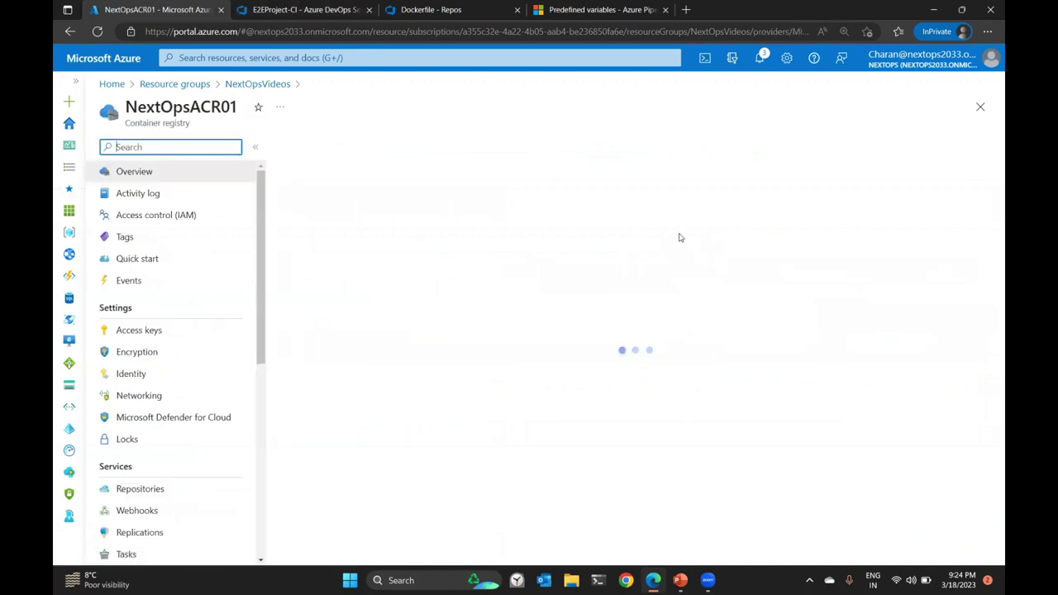
left_click(840, 190)
left_click(272, 5)
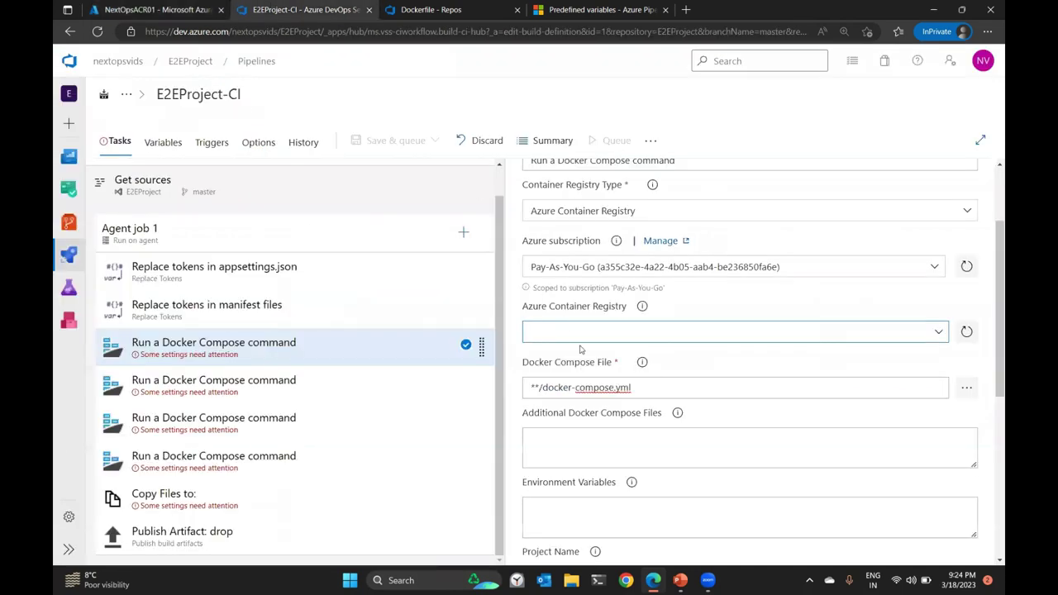
Set the registry to nextopsacr01.azurecr.io and the compose file to docker-compose.ci.build.yml.
key("ctrl+v")
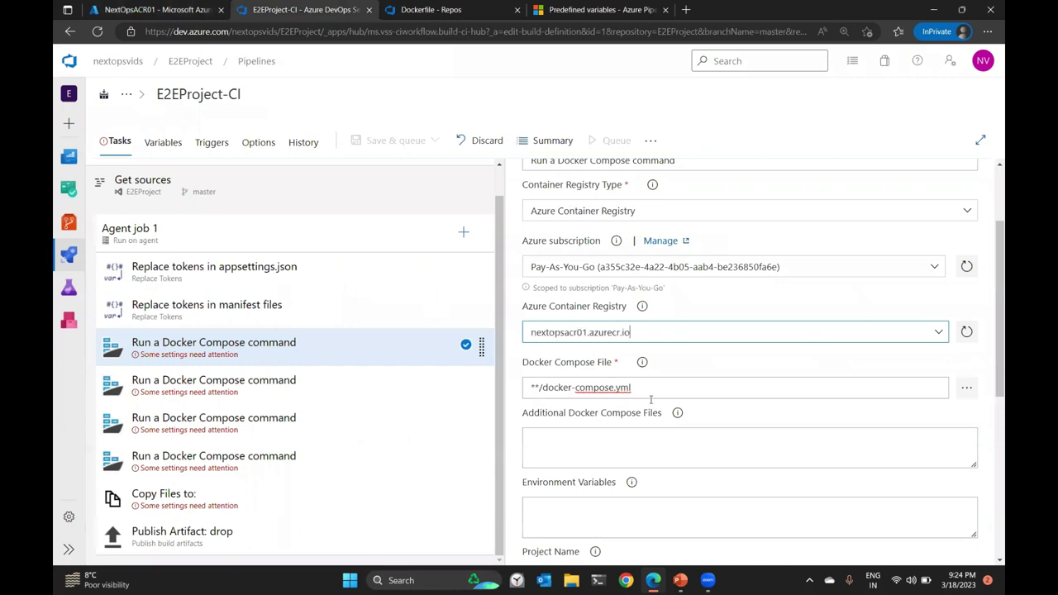
scroll(710, 353, "down", 2)
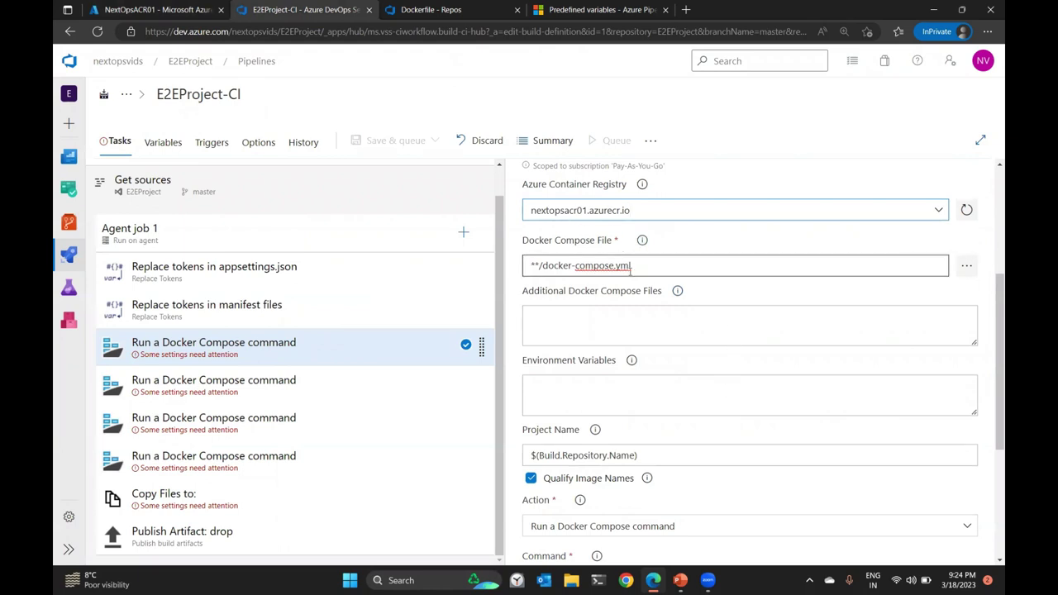
left_click(967, 265)
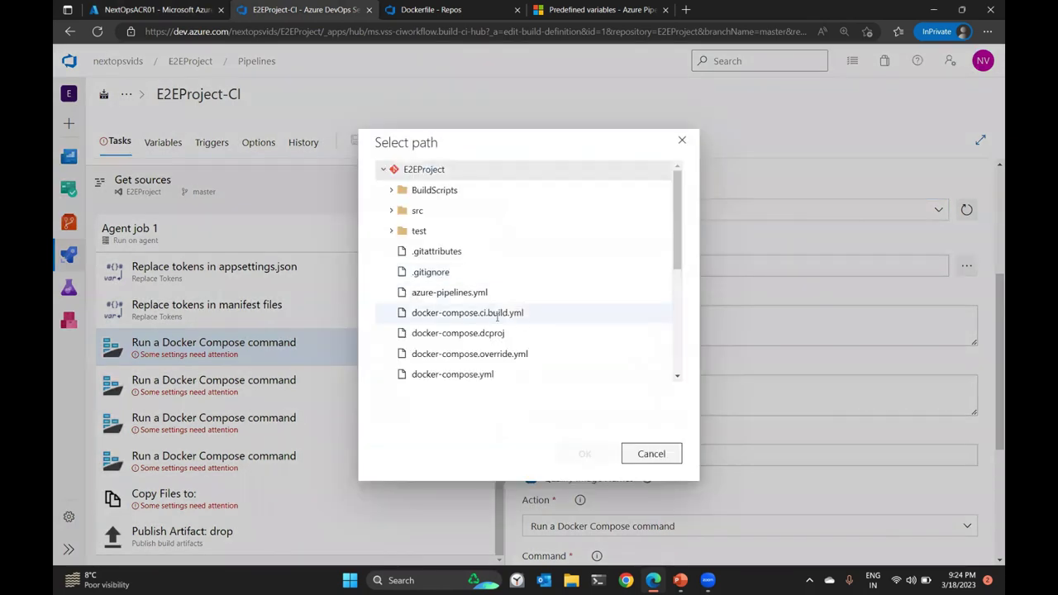
left_click(497, 314)
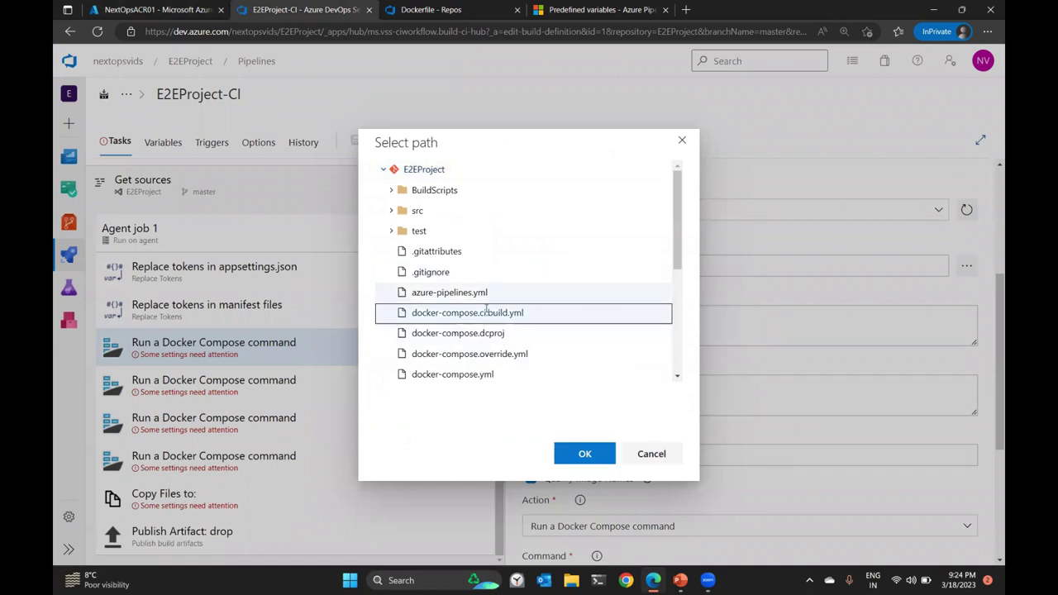
left_click(585, 454)
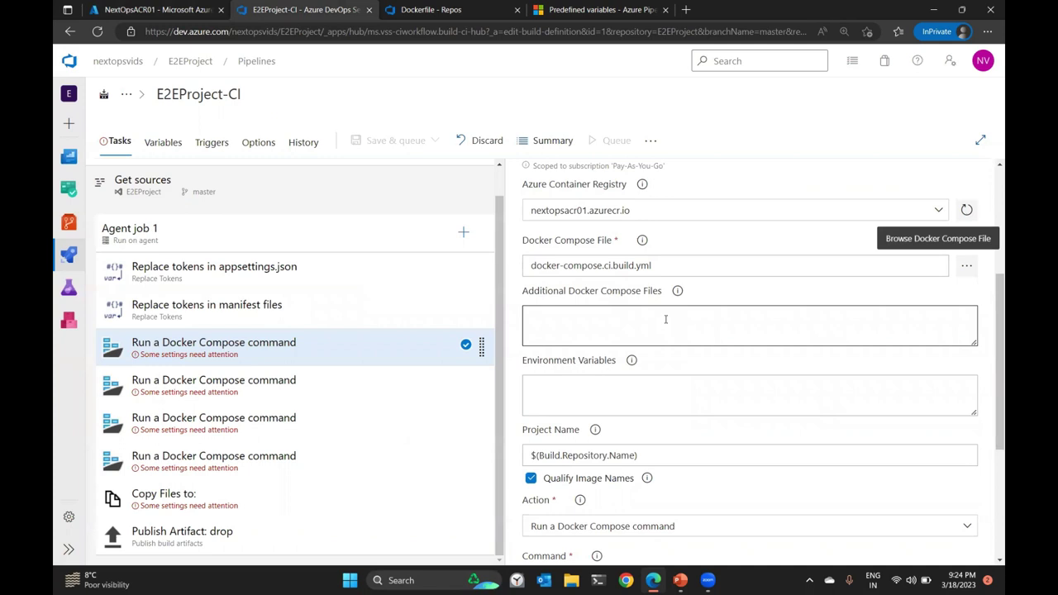
Add DOCKER_BUILD_SOURCE= as the task's environment variable.
scroll(665, 318, "down", 1)
left_click(560, 322)
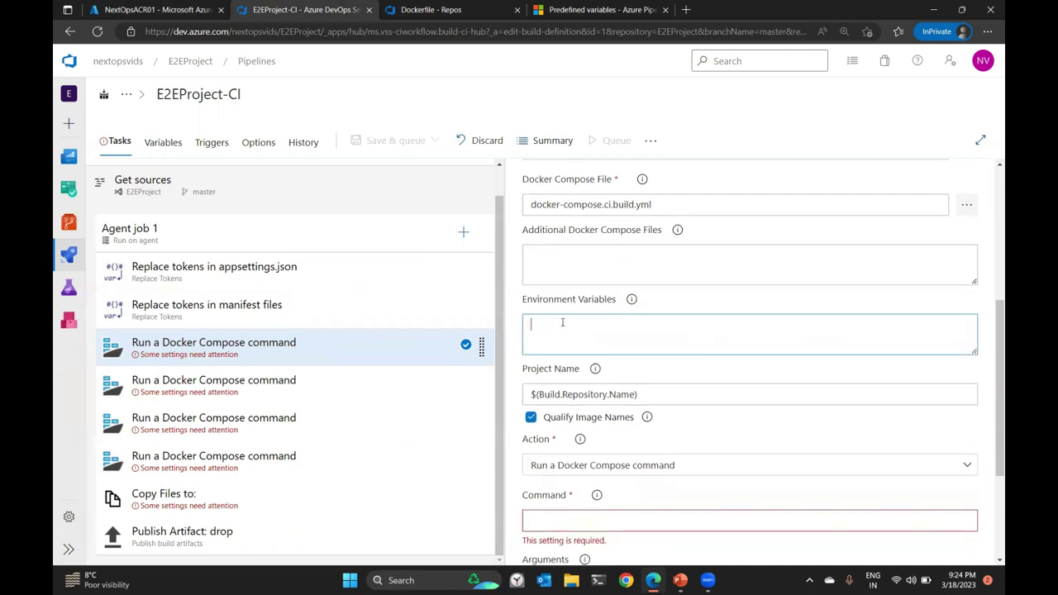
type("DOCKER_BUILD_SOURCE=")
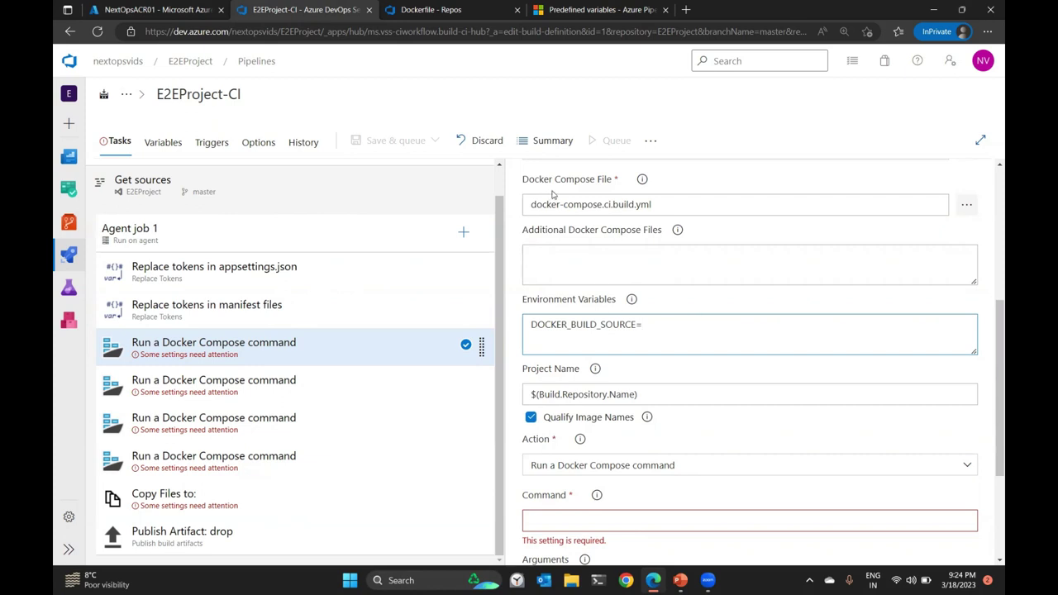
left_click(645, 325)
scroll(645, 323, "down", 2)
scroll(583, 228, "up", 4)
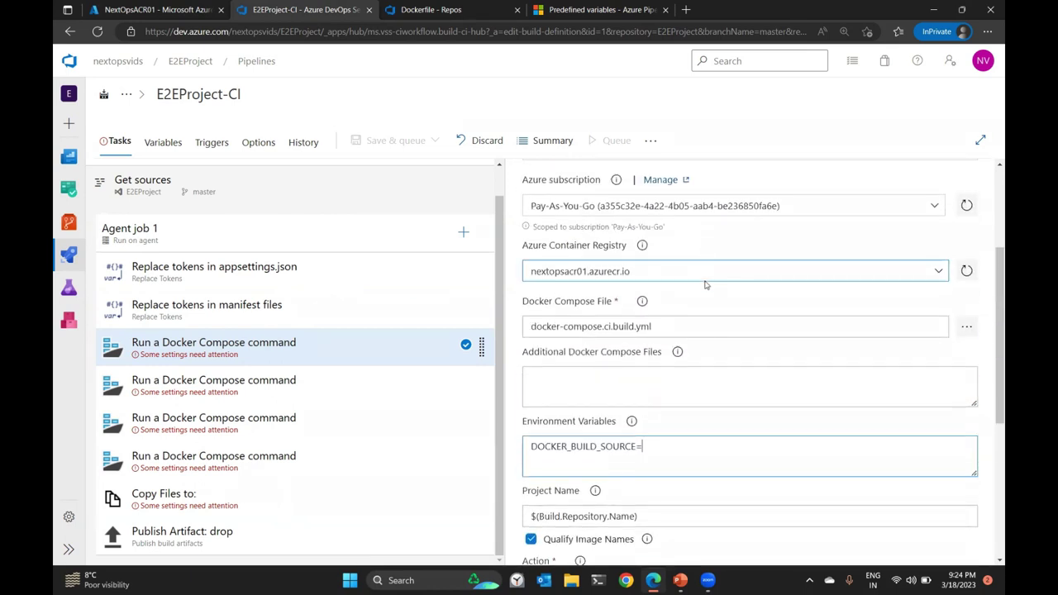
scroll(697, 280, "down", 2)
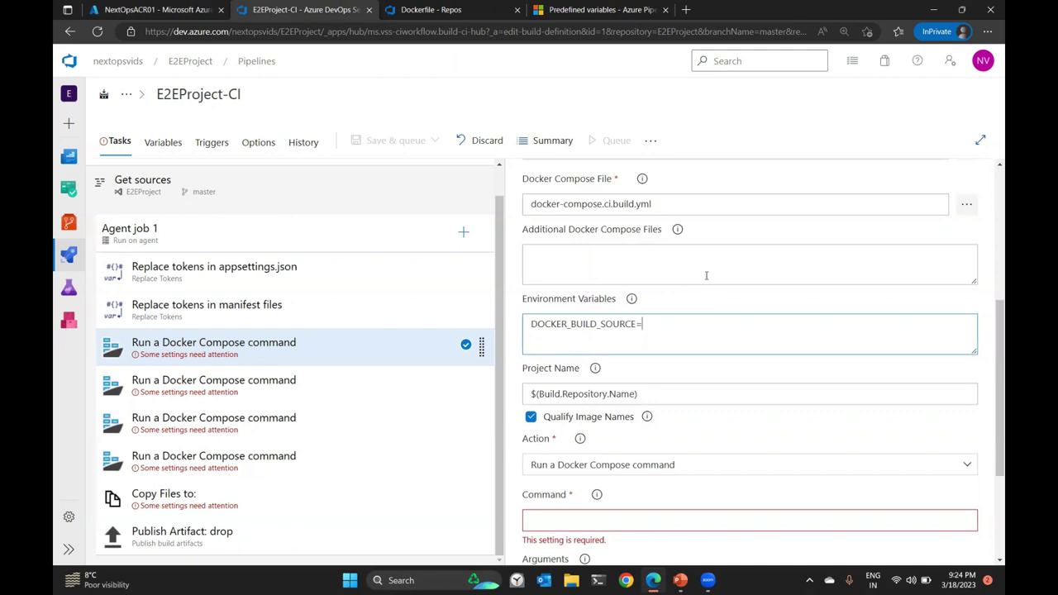
scroll(775, 253, "down", 3)
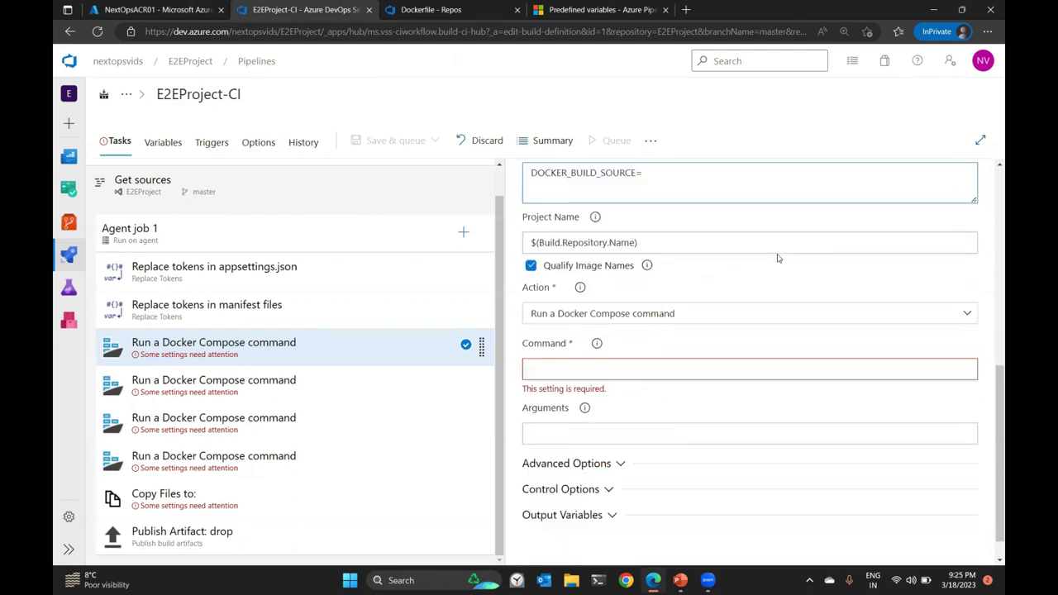
Set the action to Run service images and turn off Run in Background.
left_click(601, 282)
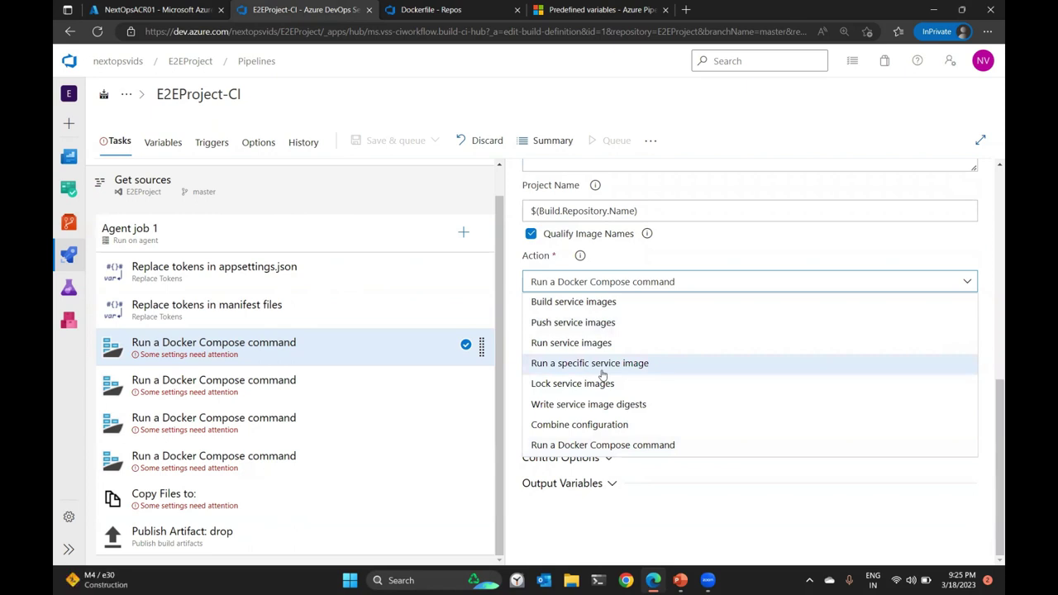
left_click(677, 341)
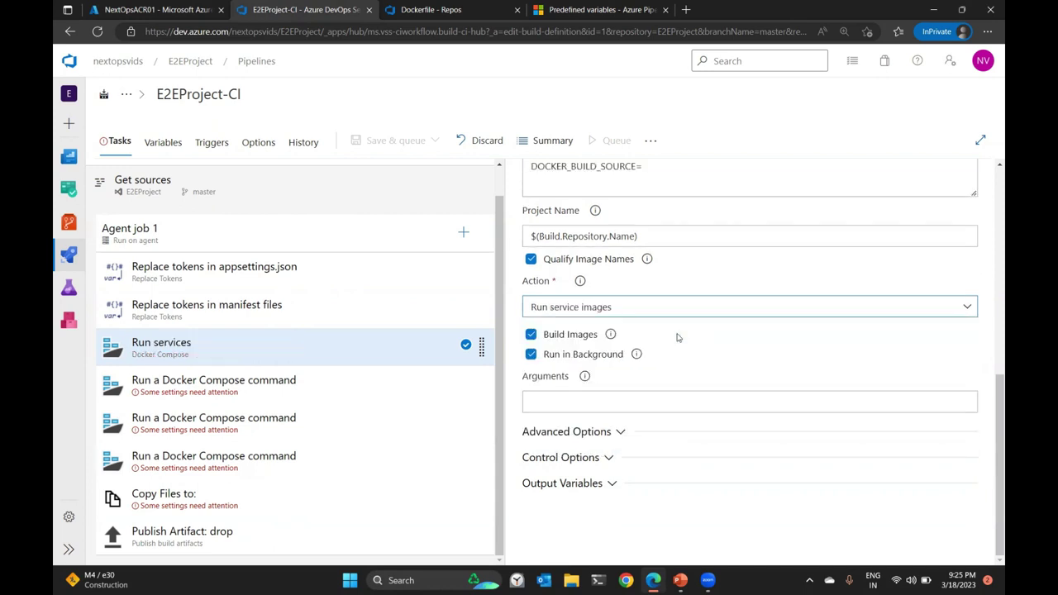
left_click(531, 356)
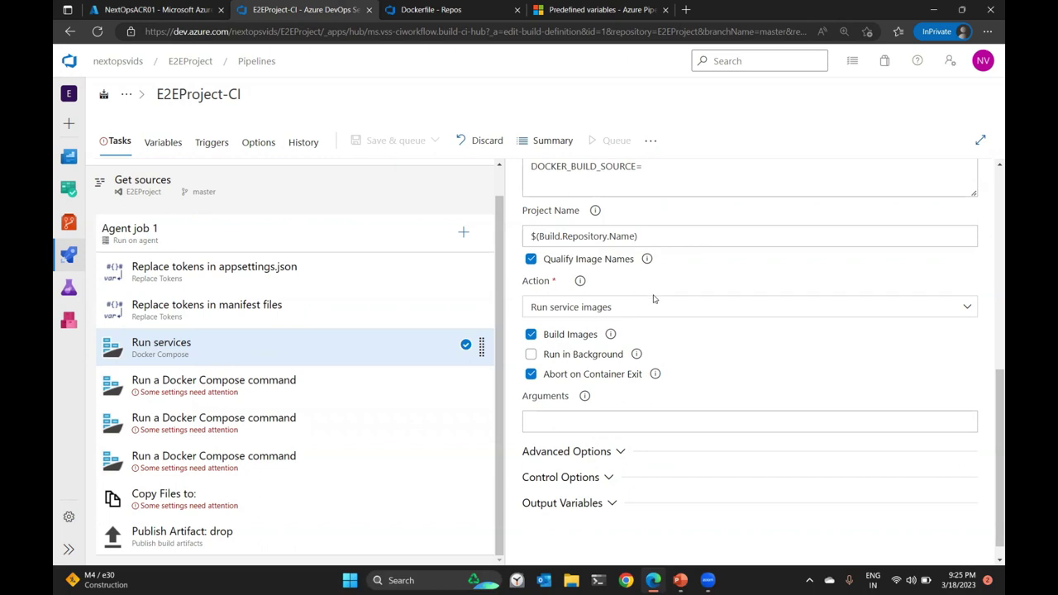
scroll(653, 296, "up", 2)
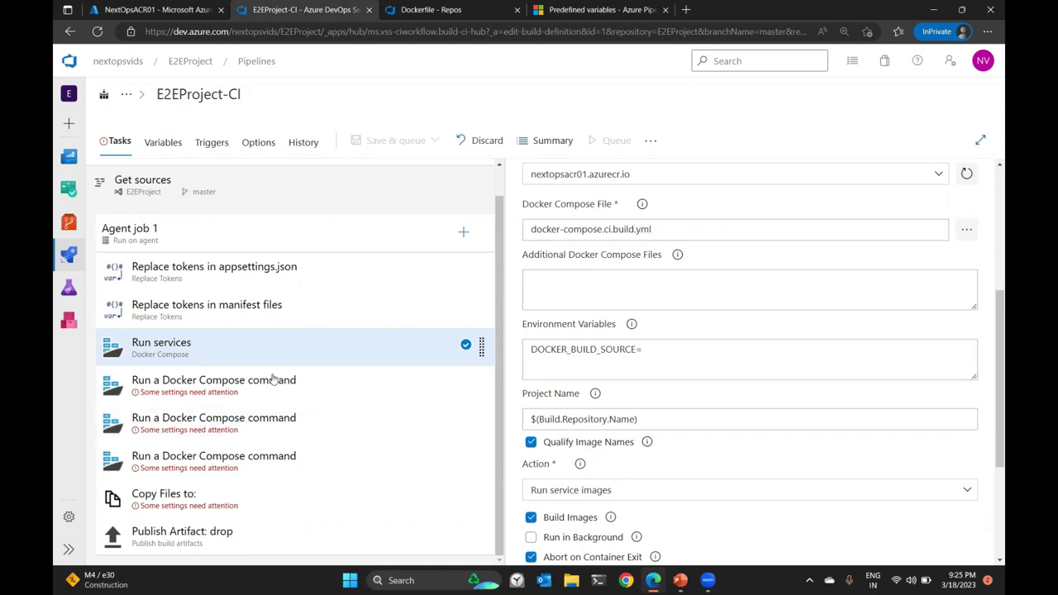
Give the second Docker Compose task the Pay-As-You-Go subscription, nextopsacr01.azurecr.io registry and default docker-compose.yml.
left_click(298, 389)
scroll(579, 303, "down", 1)
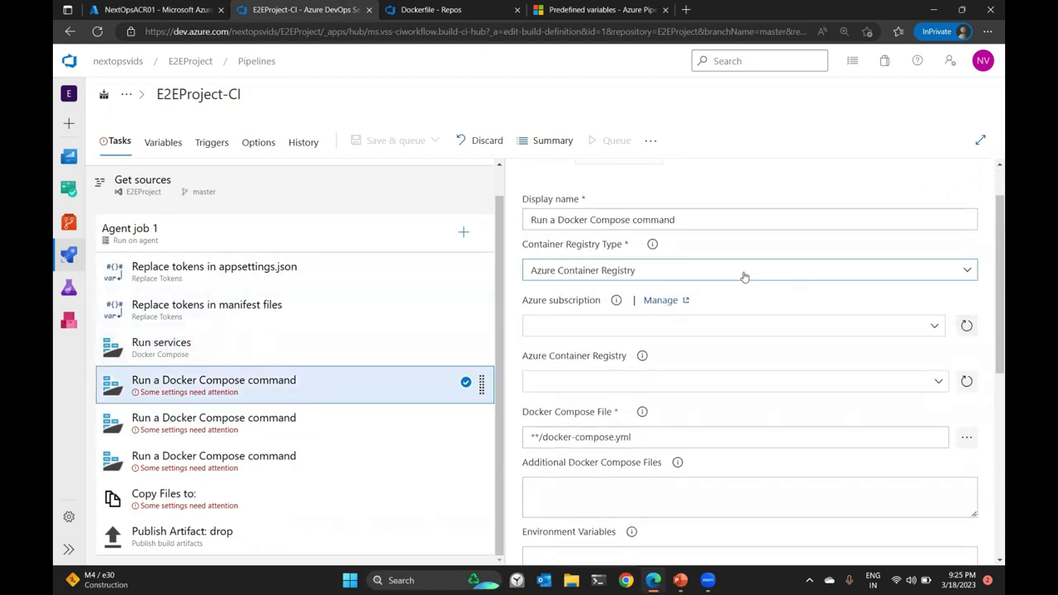
scroll(746, 279, "up", 1)
scroll(745, 276, "down", 1)
left_click(932, 326)
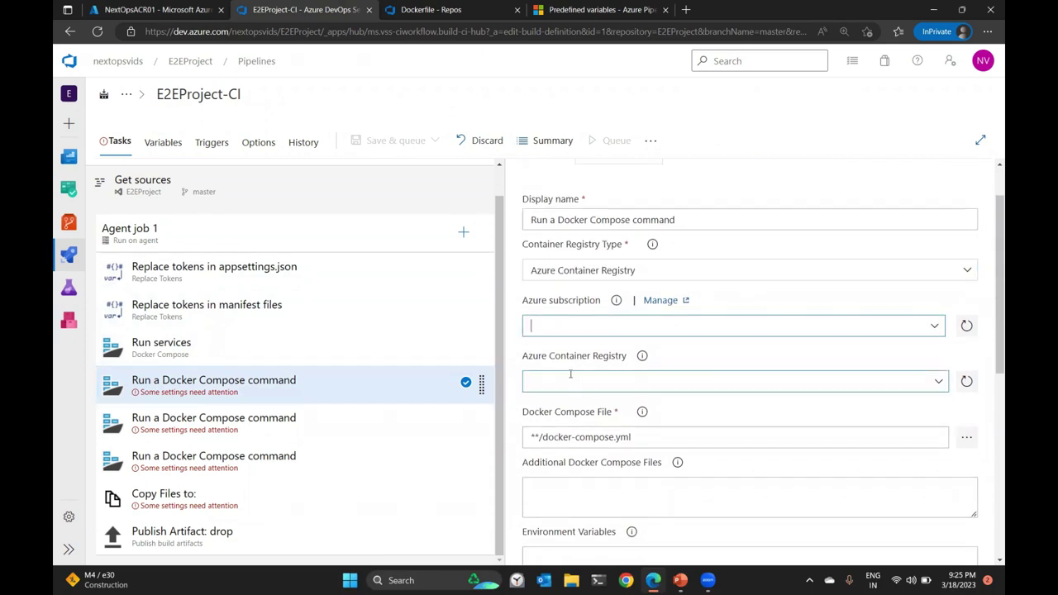
left_click(643, 369)
scroll(881, 316, "down", 1)
scroll(882, 316, "down", 1)
left_click(939, 272)
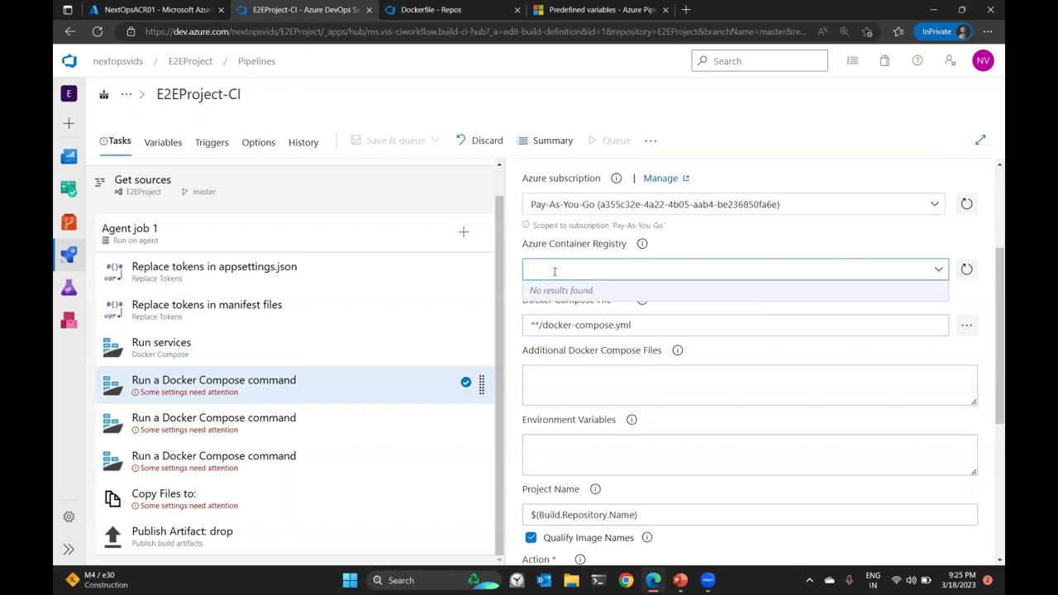
type("nextopsacr01.azurecr.io")
left_click(604, 299)
left_click(631, 330)
Add DOCKER_BUILD_SOURCE=, set the action to Build service images, and add tag $(build.buildid).
scroll(647, 325, "down", 3)
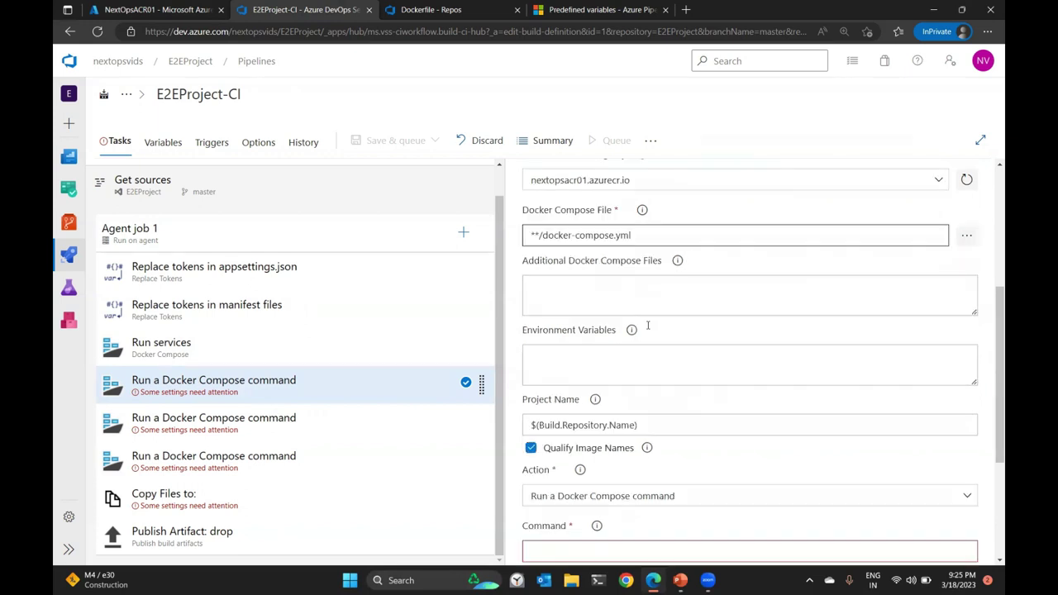
scroll(641, 306, "up", 1)
left_click(638, 276)
type("DOCKER_BUILD_SOURCE")
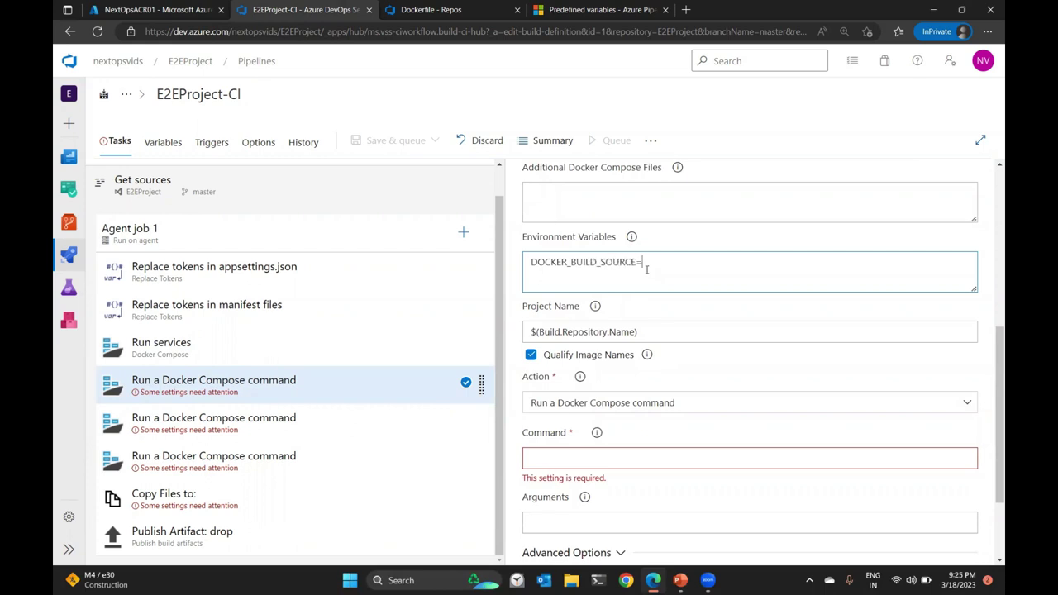
type("=")
left_click(634, 409)
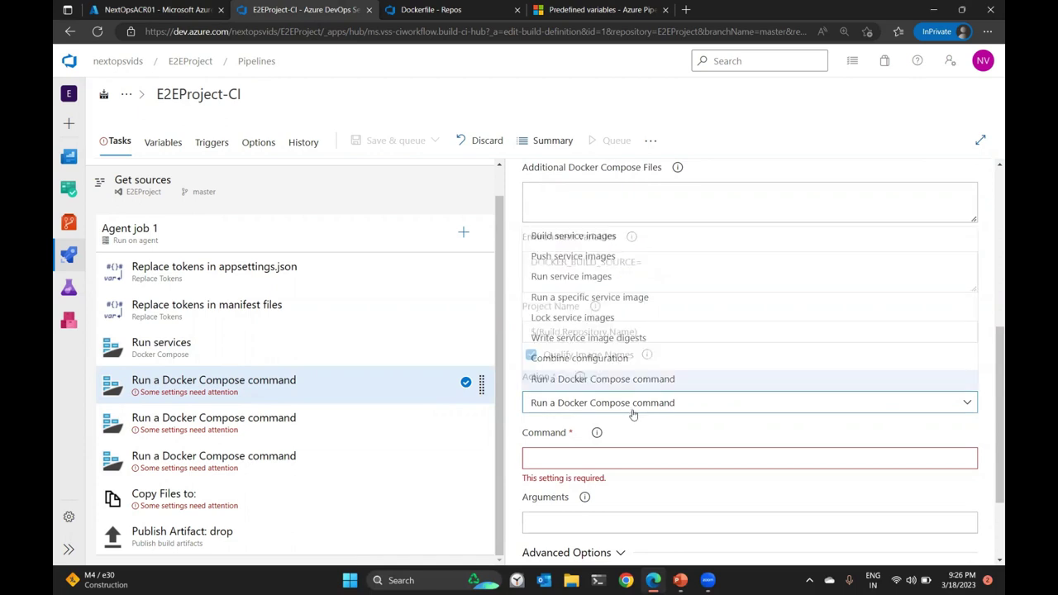
left_click(570, 237)
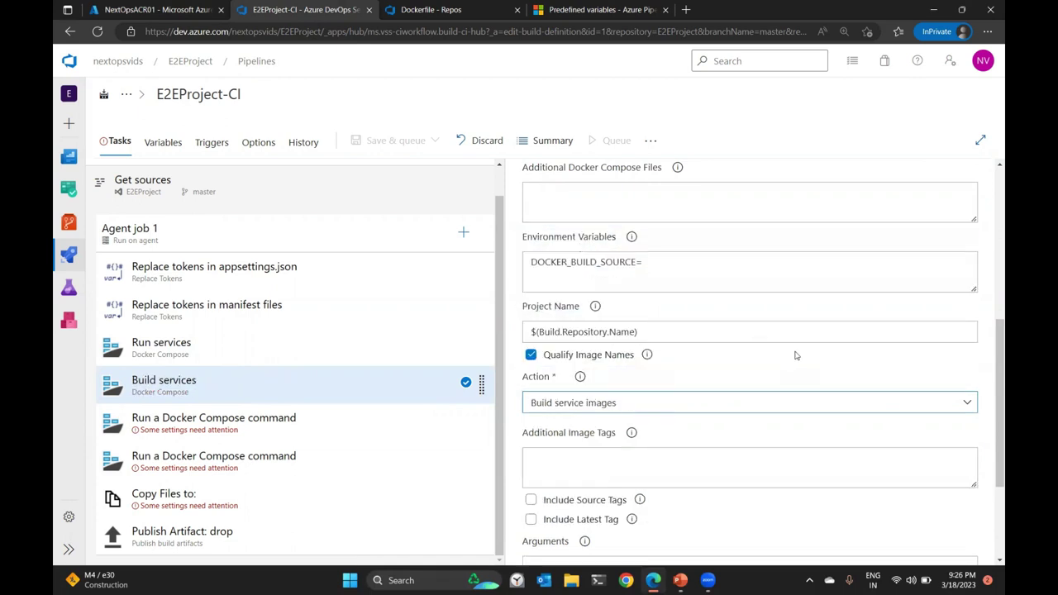
scroll(795, 356, "down", 2)
left_click(568, 299)
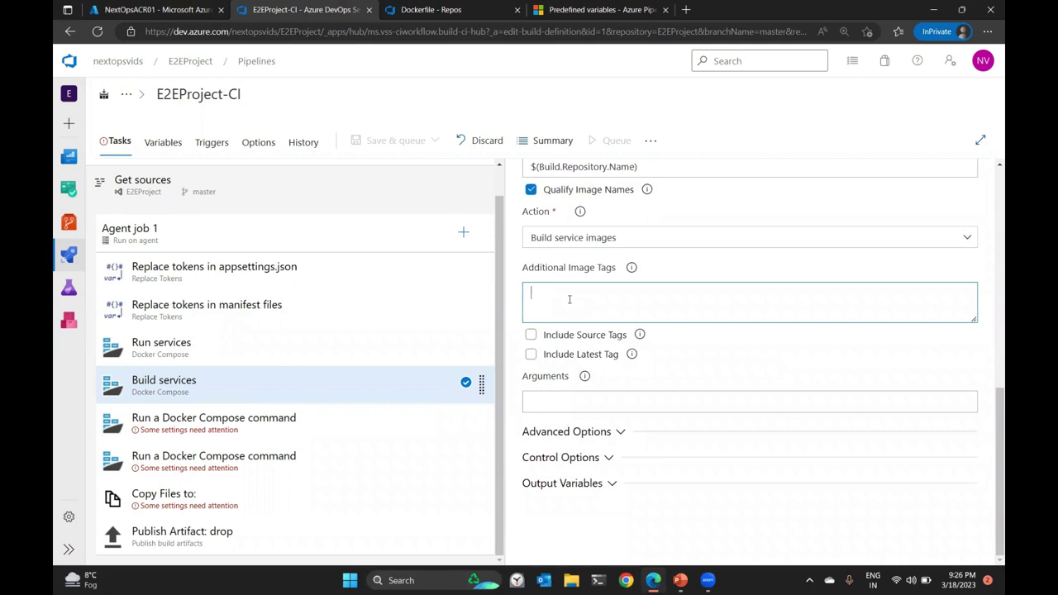
type("$(build.buildid")
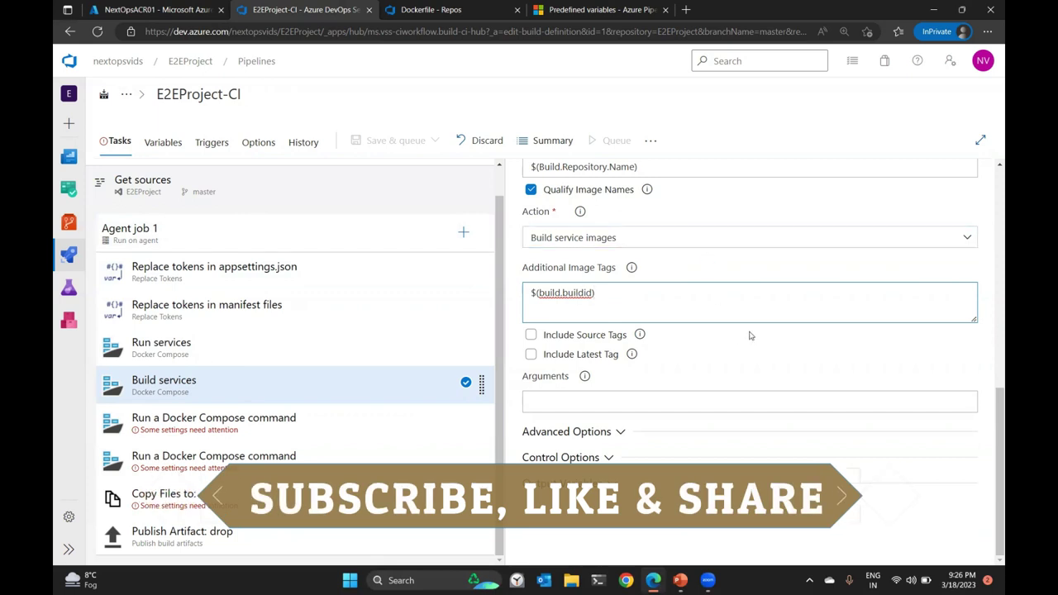
left_click(210, 435)
Give the third task the Pay-As-You-Go subscription, nextopsacr01.azurecr.io registry and DOCKER_BUILD_SOURCE variable.
scroll(723, 328, "down", 1)
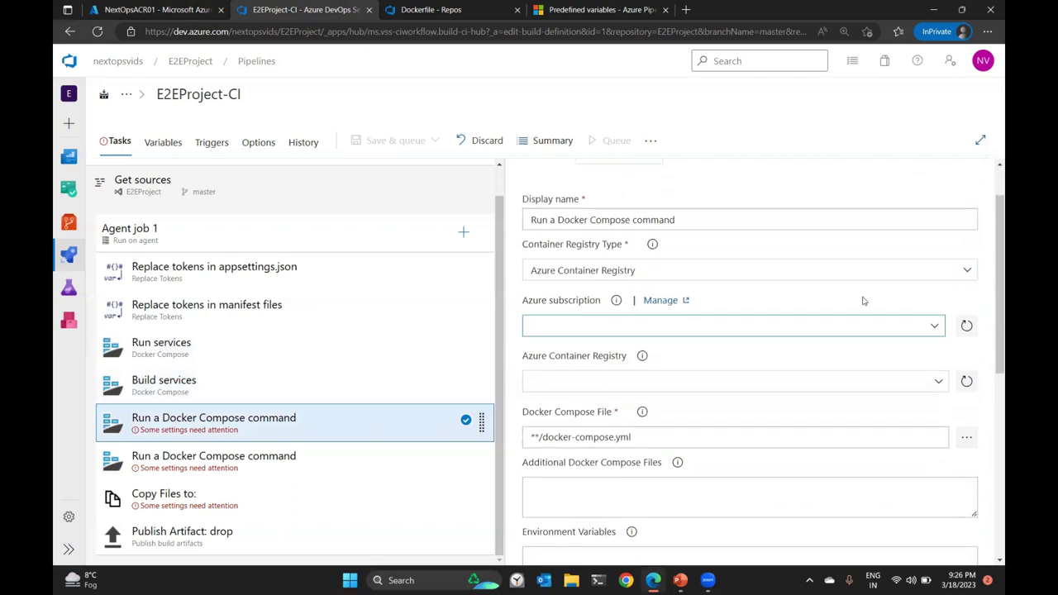
left_click(937, 328)
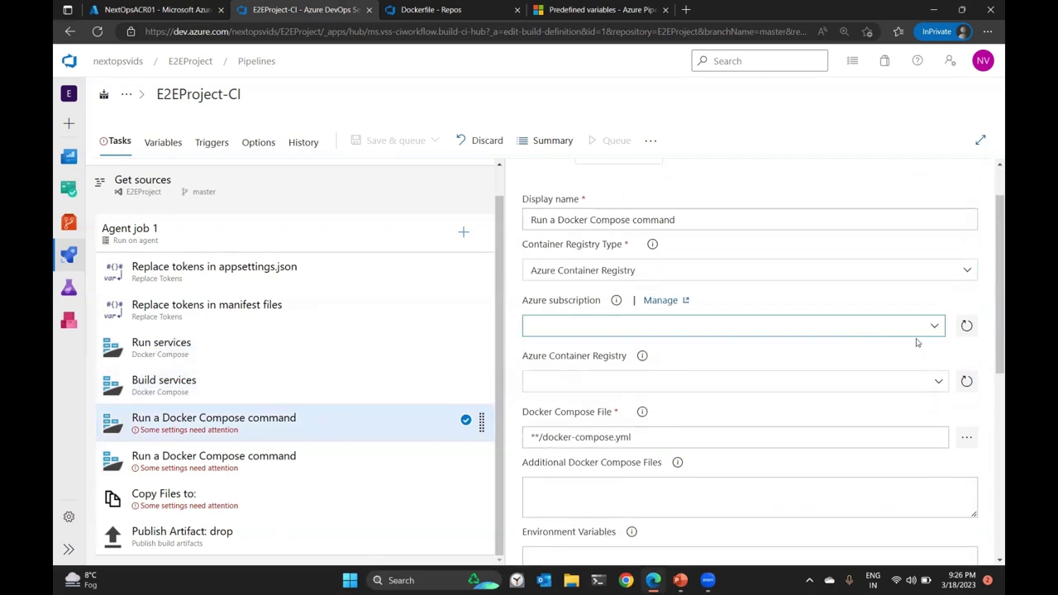
left_click(567, 373)
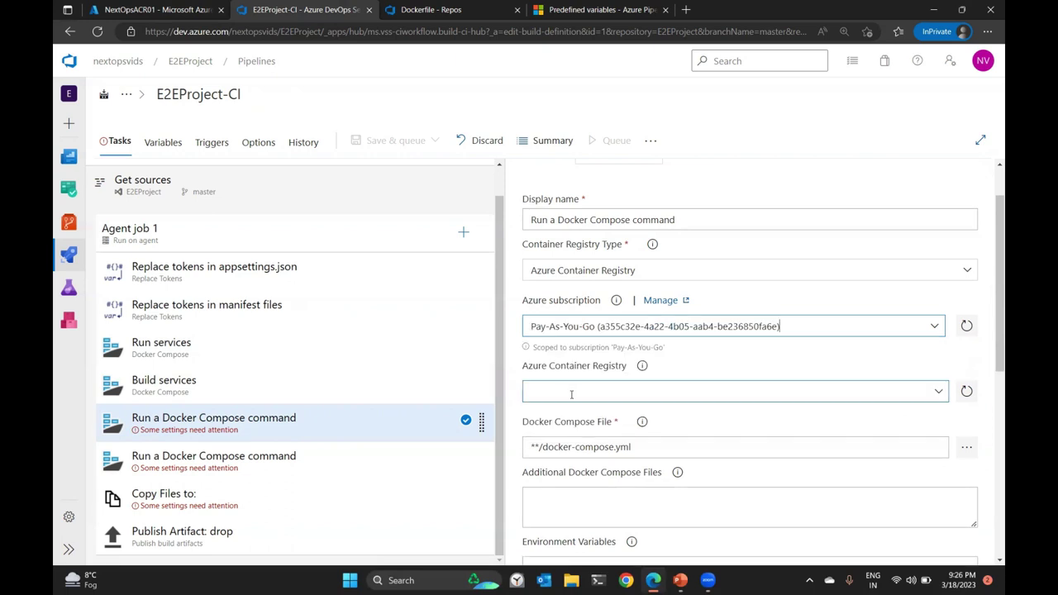
left_click(566, 390)
scroll(653, 356, "down", 2)
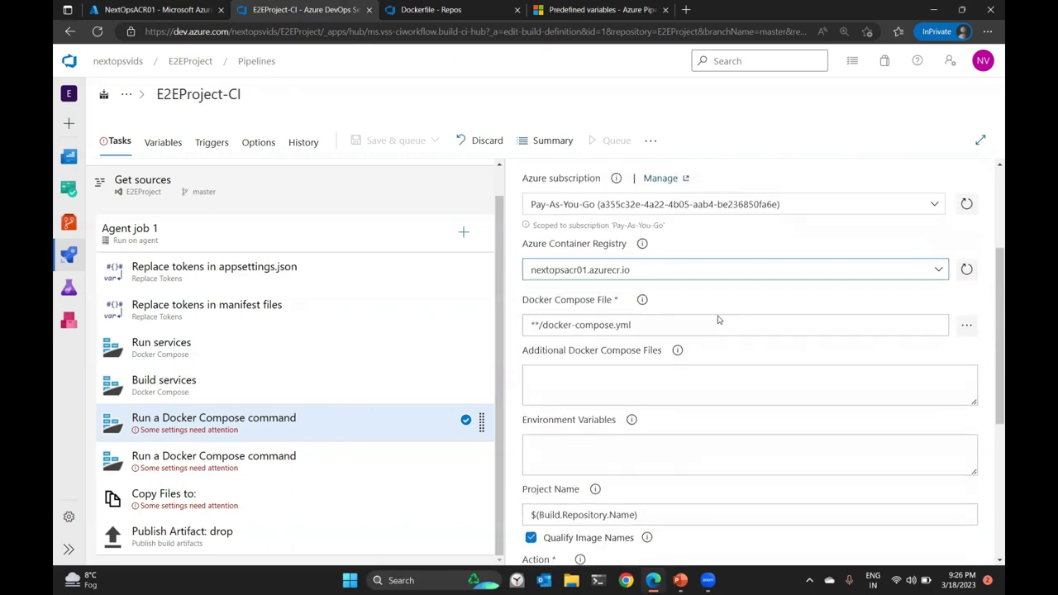
scroll(661, 315, "down", 2)
left_click(630, 272)
type("DOCKER_B")
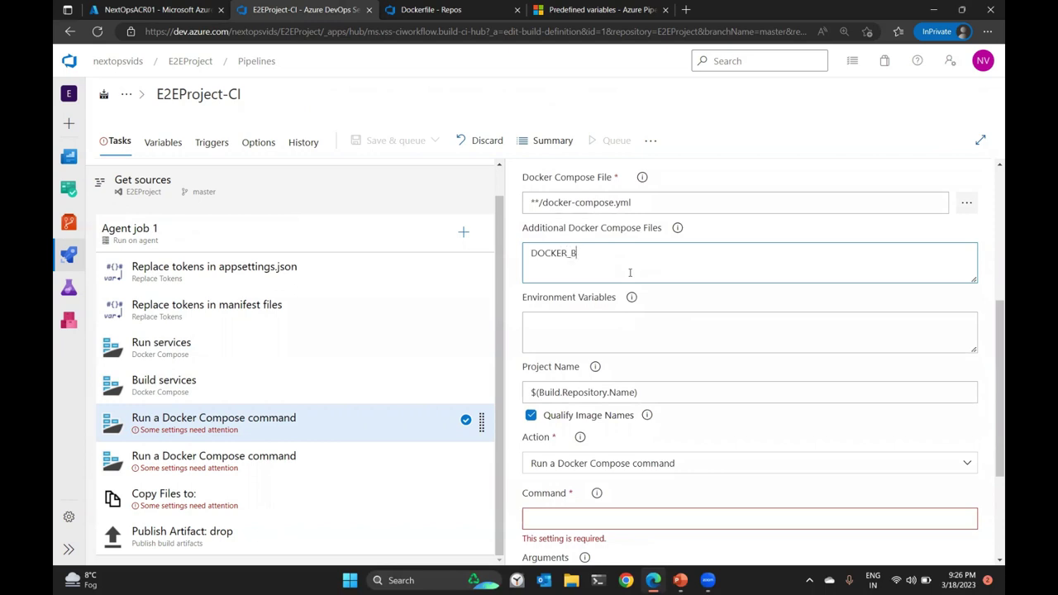
type("UILD_SOURC")
Set the action to Push service images with extra image tag $(build.buildid).
scroll(616, 273, "down", 2)
left_click(620, 282)
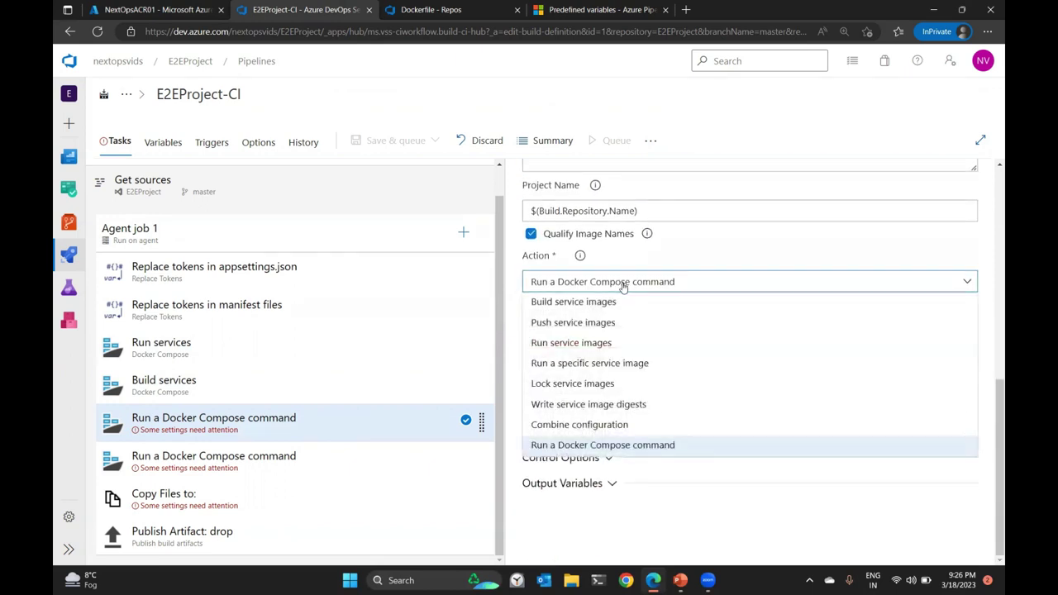
left_click(642, 348)
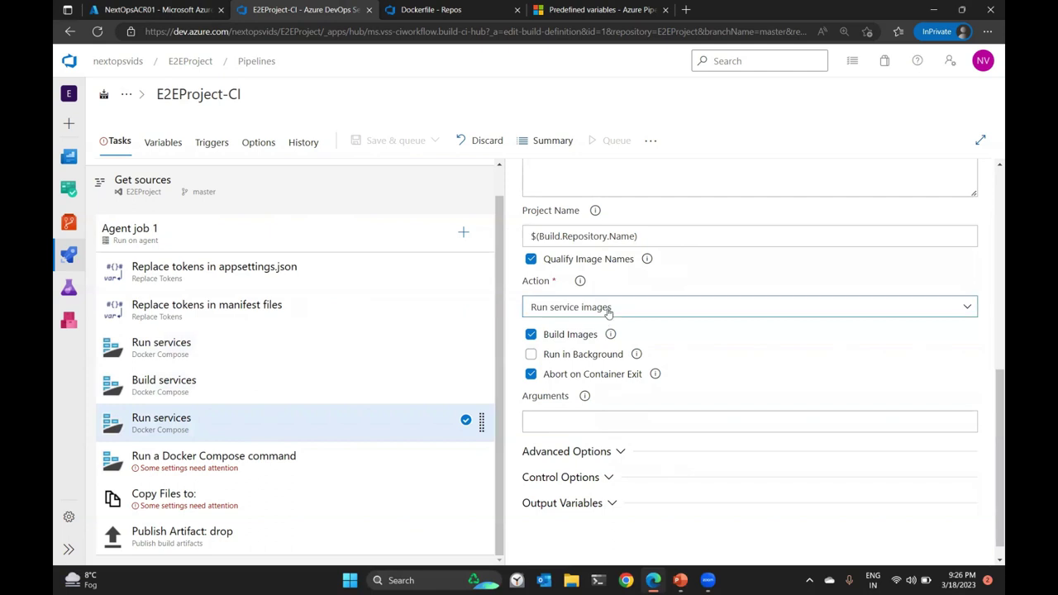
left_click(604, 310)
left_click(597, 348)
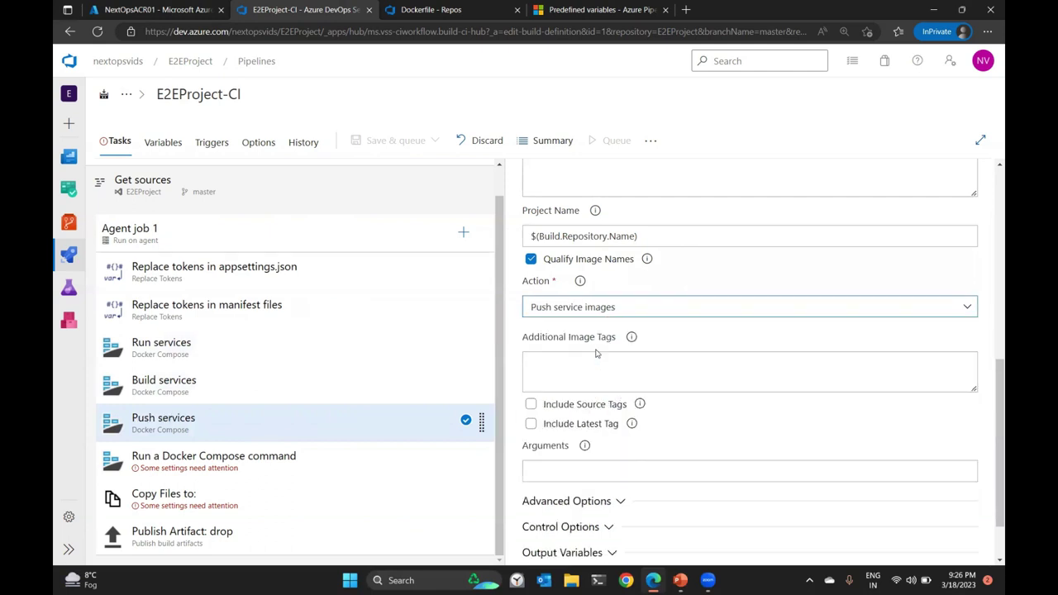
left_click(589, 368)
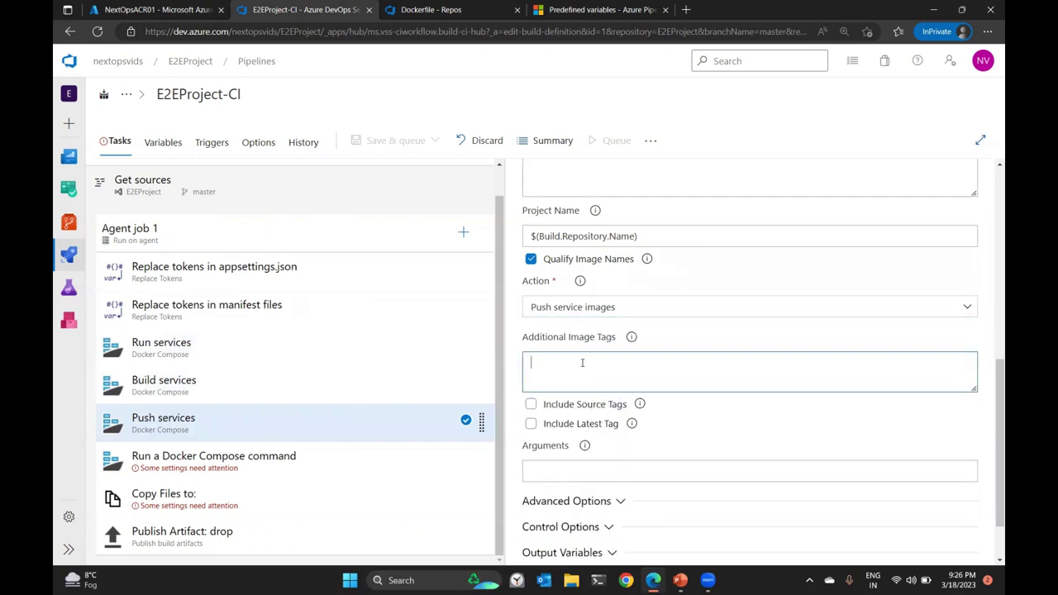
type("$(build.buildid")
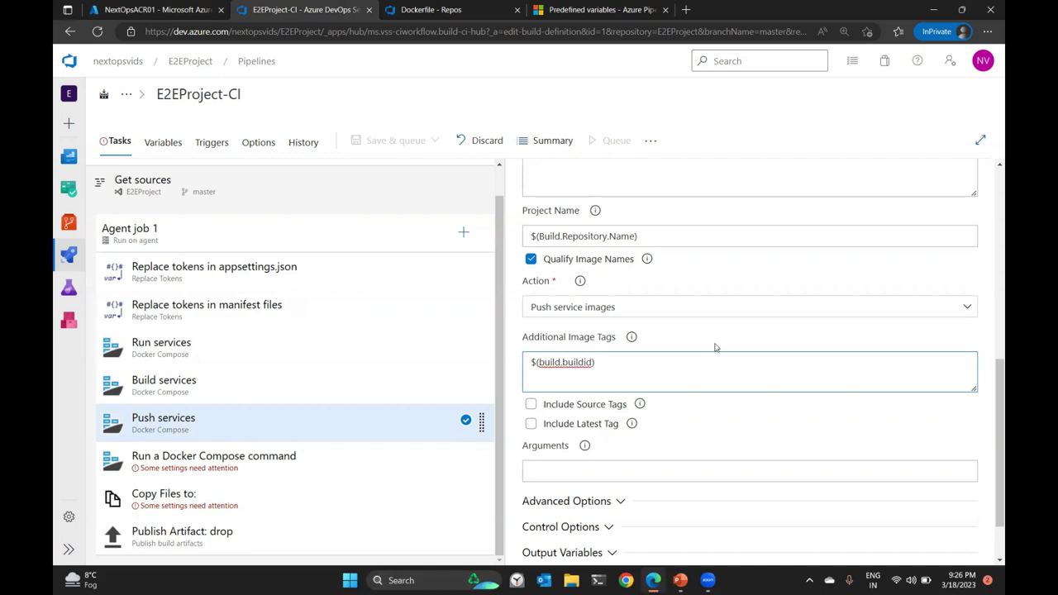
scroll(662, 360, "down", 2)
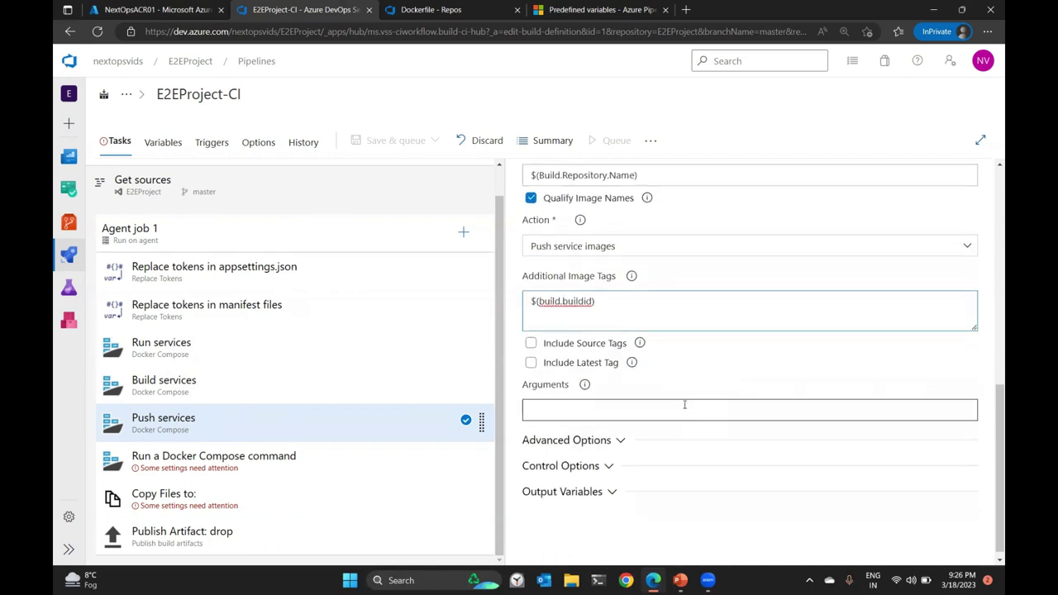
left_click(354, 454)
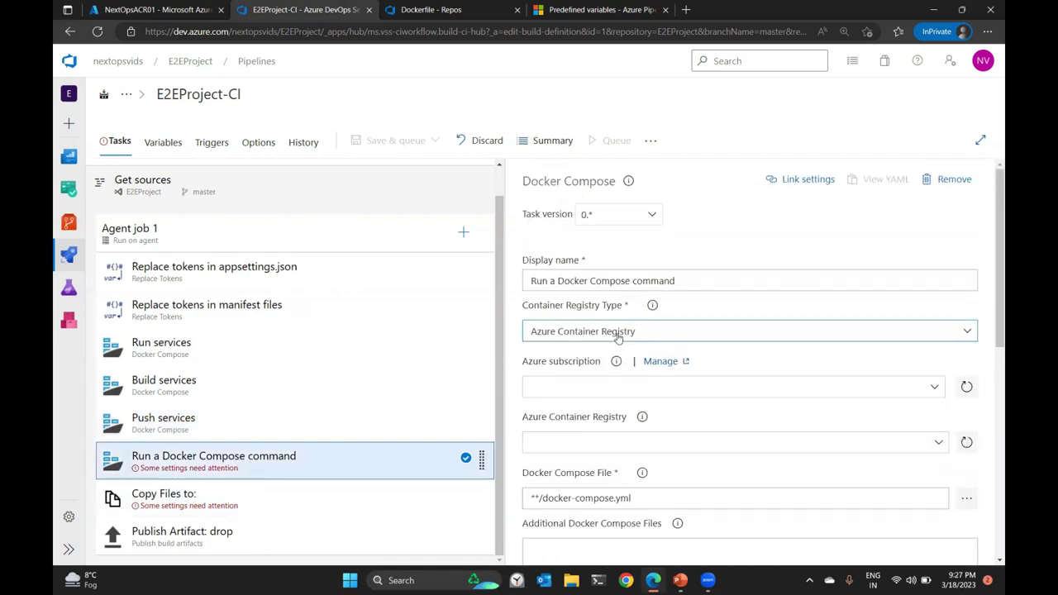
Choose the Pay-As-You-Go connection and move DOCKER_BUILD_SOURCE= into the Environment Variables box.
scroll(617, 338, "down", 2)
left_click(933, 265)
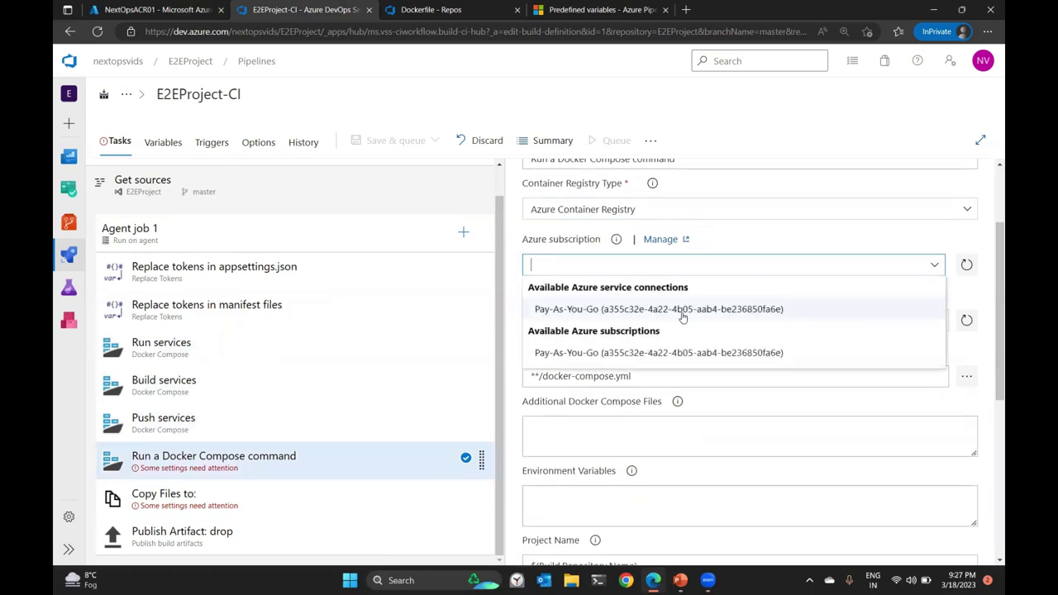
left_click(683, 317)
left_click(761, 333)
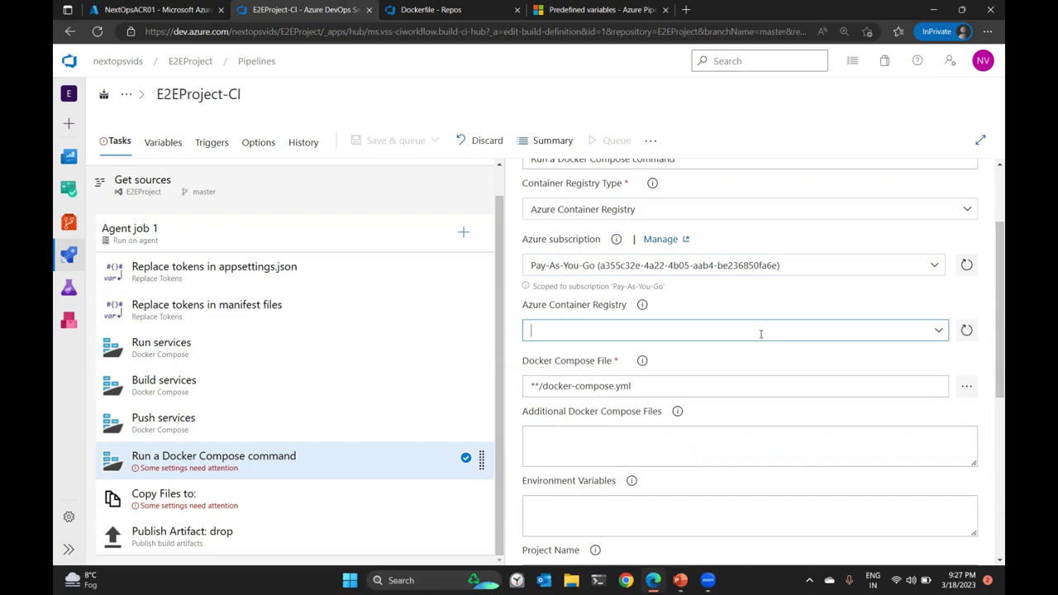
scroll(753, 309, "down", 2)
left_click(606, 329)
type("DOCKER_BUILD_SOURCE=")
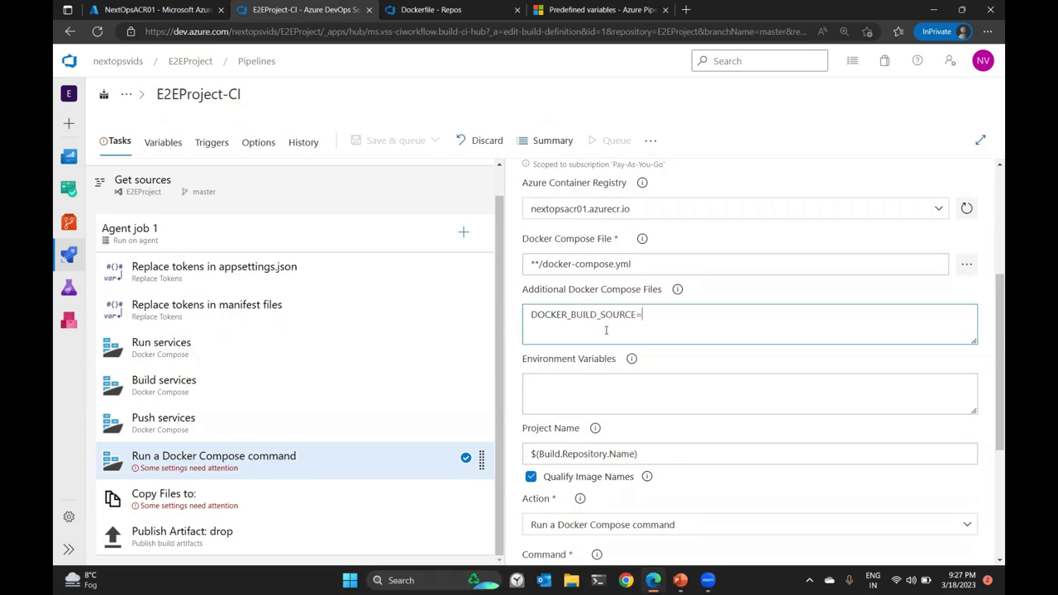
scroll(606, 330, "down", 2)
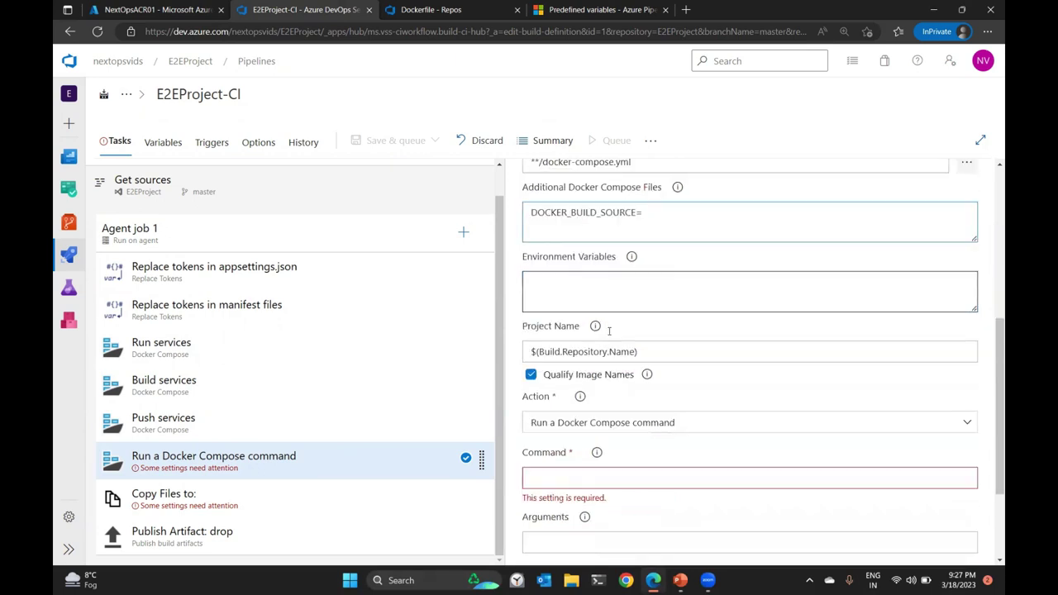
key("ctrl+a")
key("ctrl+x")
left_click(621, 280)
key("ctrl+v")
Set the compose task's action to Lock service images.
scroll(628, 348, "down", 1)
left_click(629, 348)
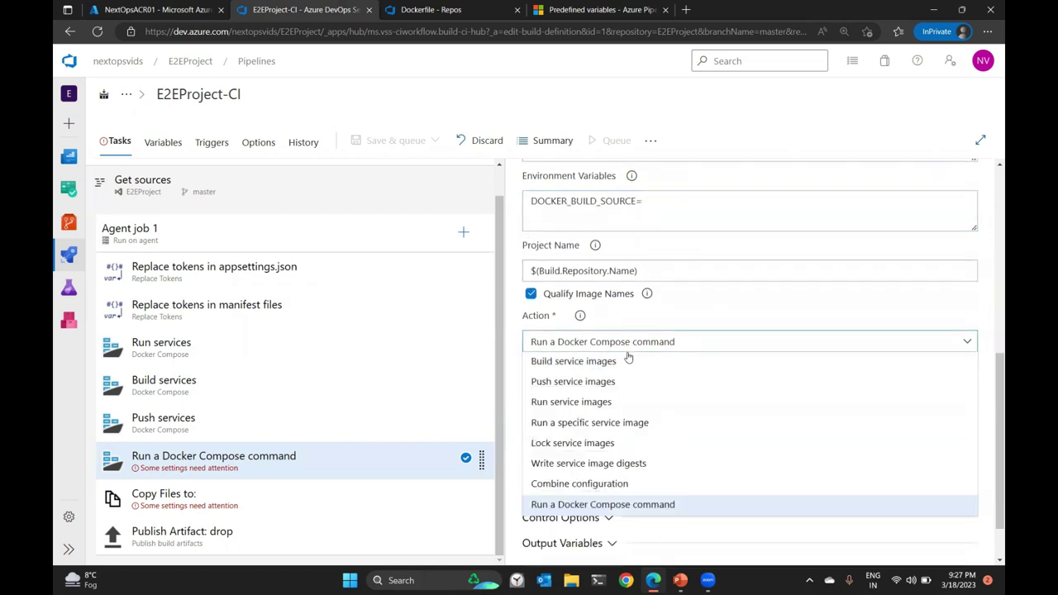
key("Escape")
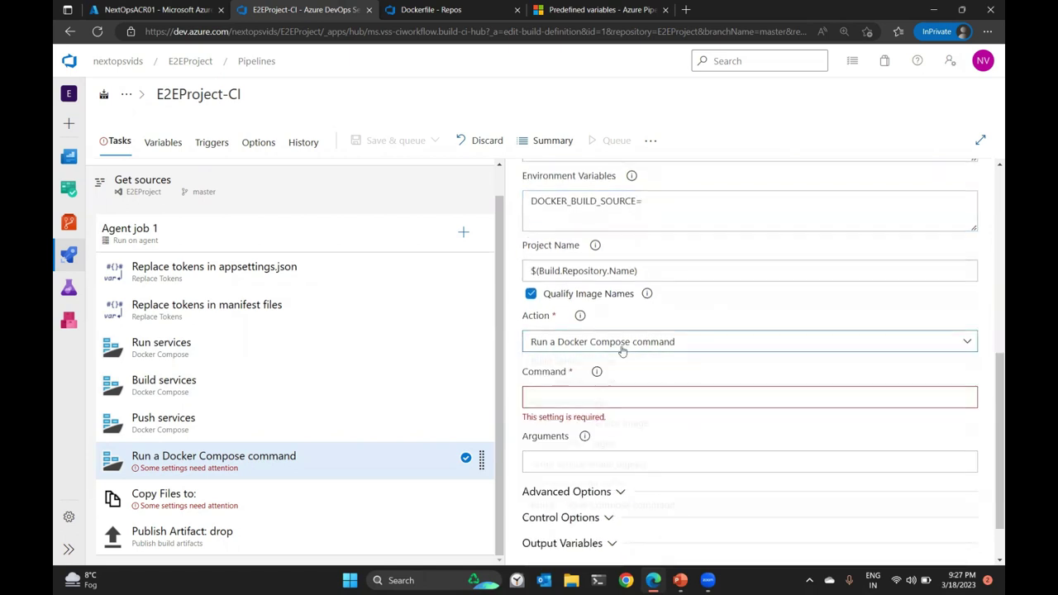
left_click(622, 347)
left_click(612, 442)
left_click(579, 413)
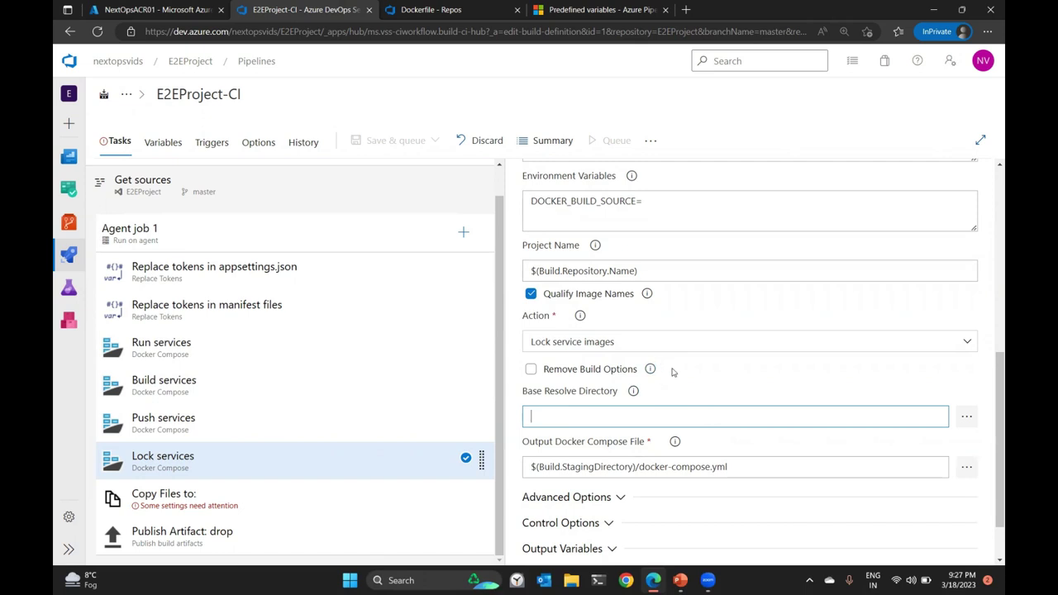
scroll(685, 387, "up", 1)
left_click(630, 411)
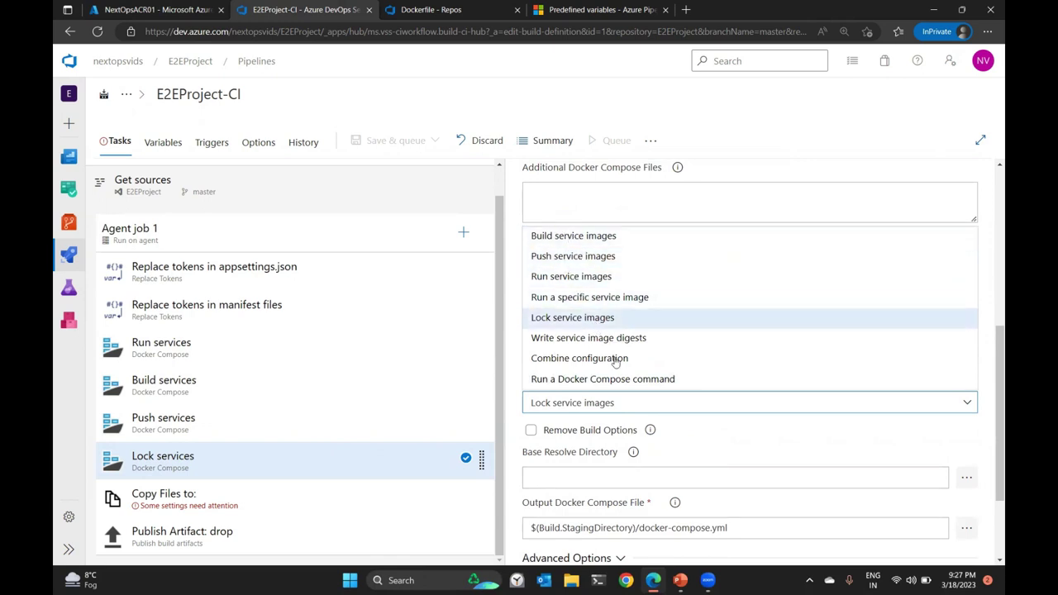
left_click(516, 355)
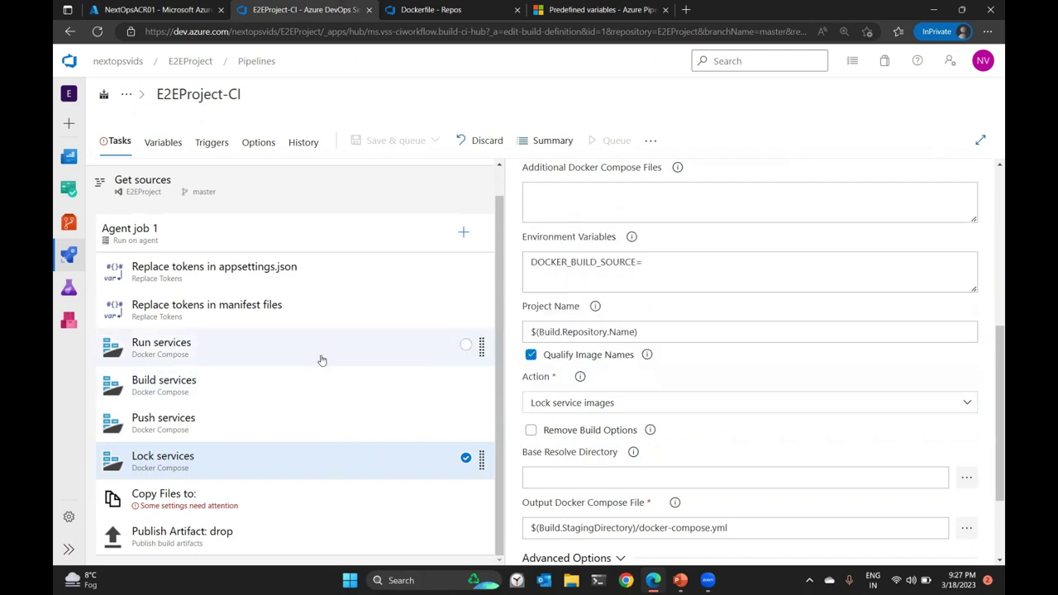
left_click(202, 505)
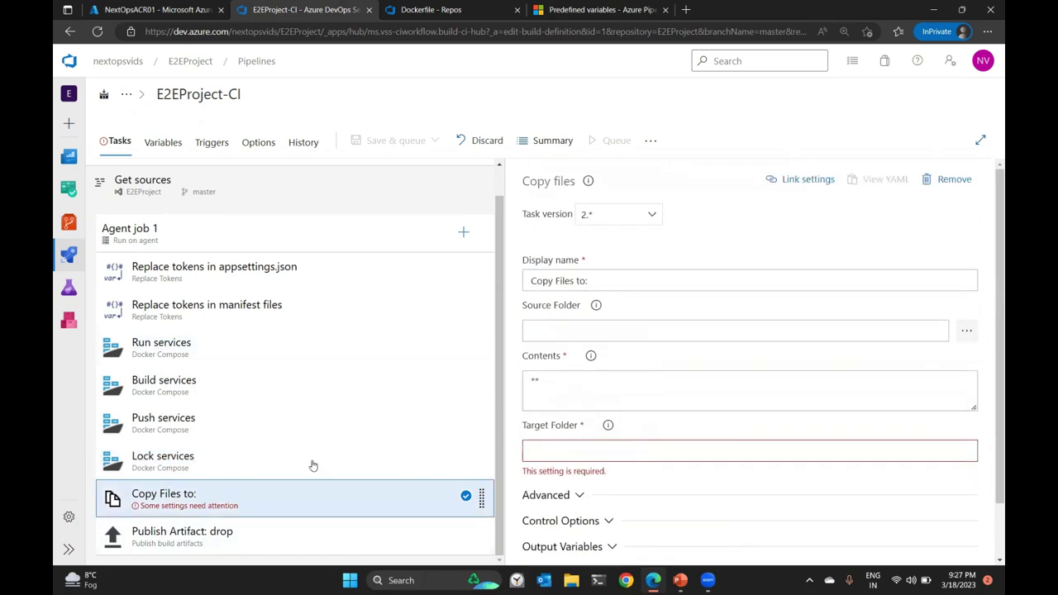
Start entering $(Agent in the Copy Files task's Source Folder box.
left_click(616, 328)
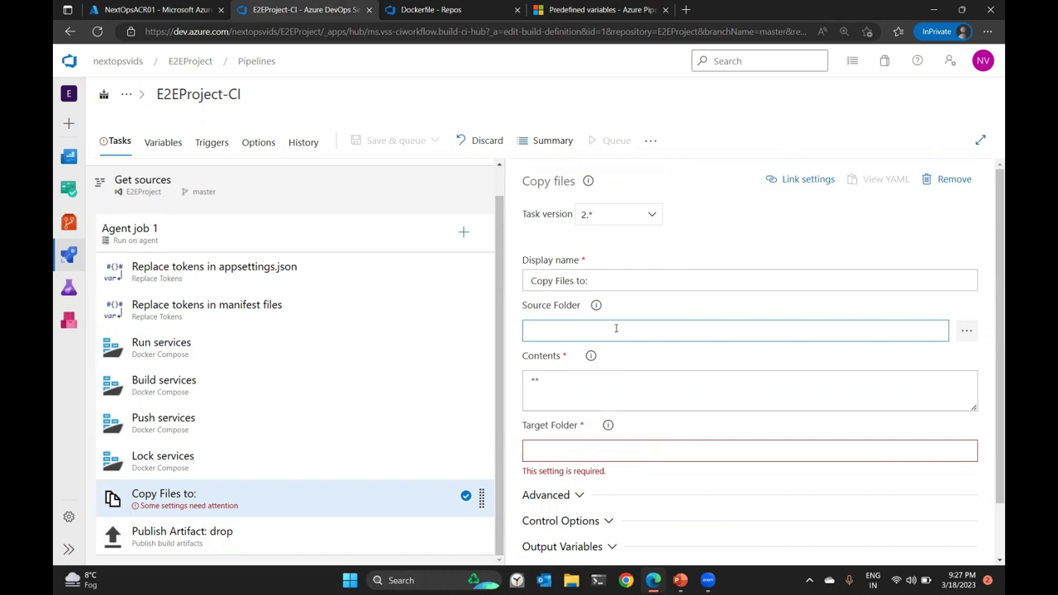
type("$(Agent.")
Find and copy Build.StagingDirectory in the predefined variables documentation.
left_click(591, 9)
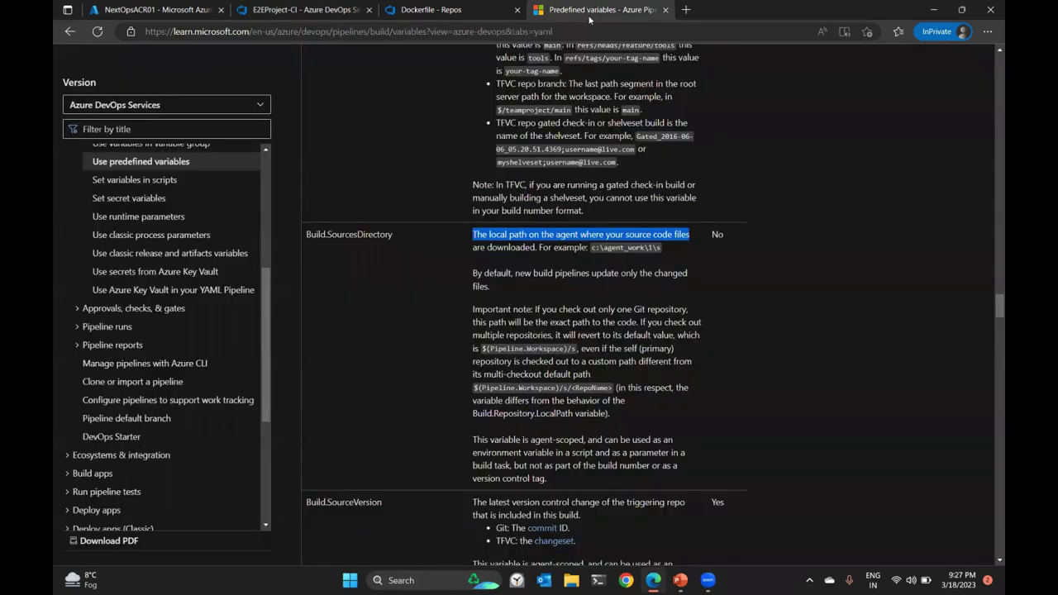
scroll(773, 278, "up", 5)
scroll(765, 323, "up", 20)
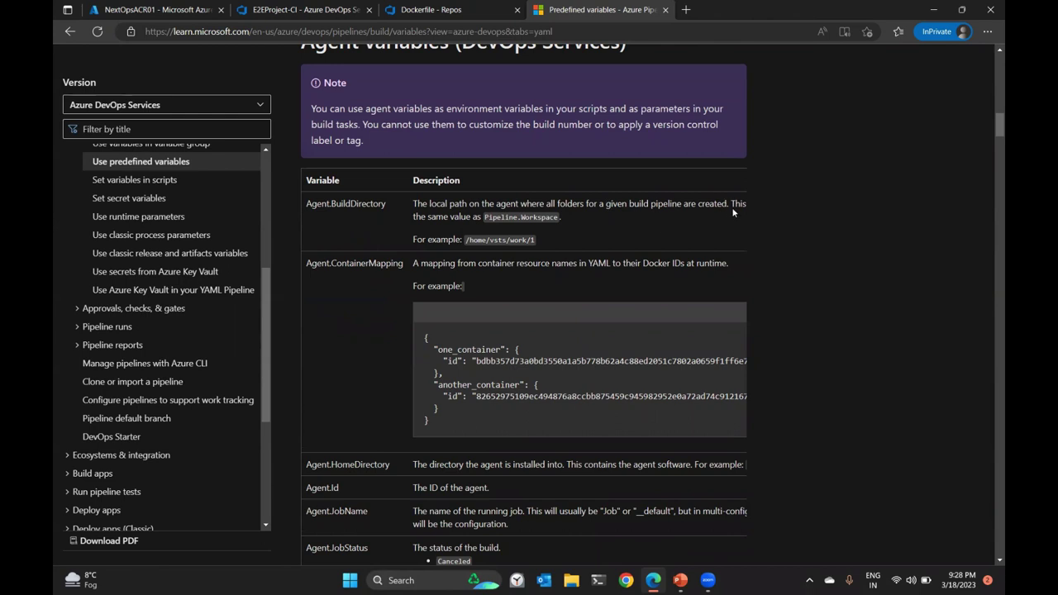
scroll(557, 303, "down", 6)
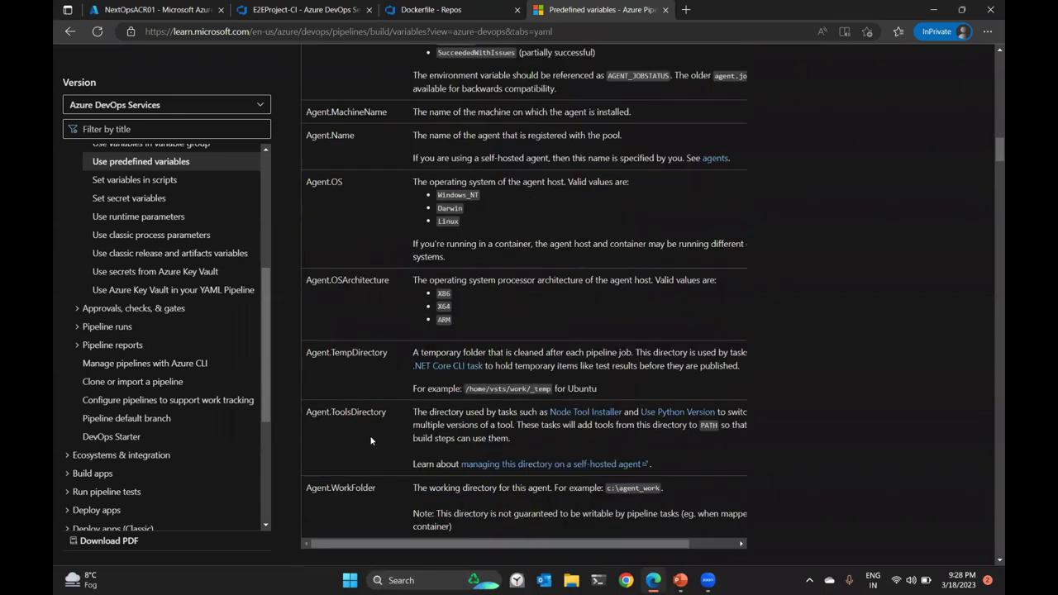
scroll(610, 343, "down", 6)
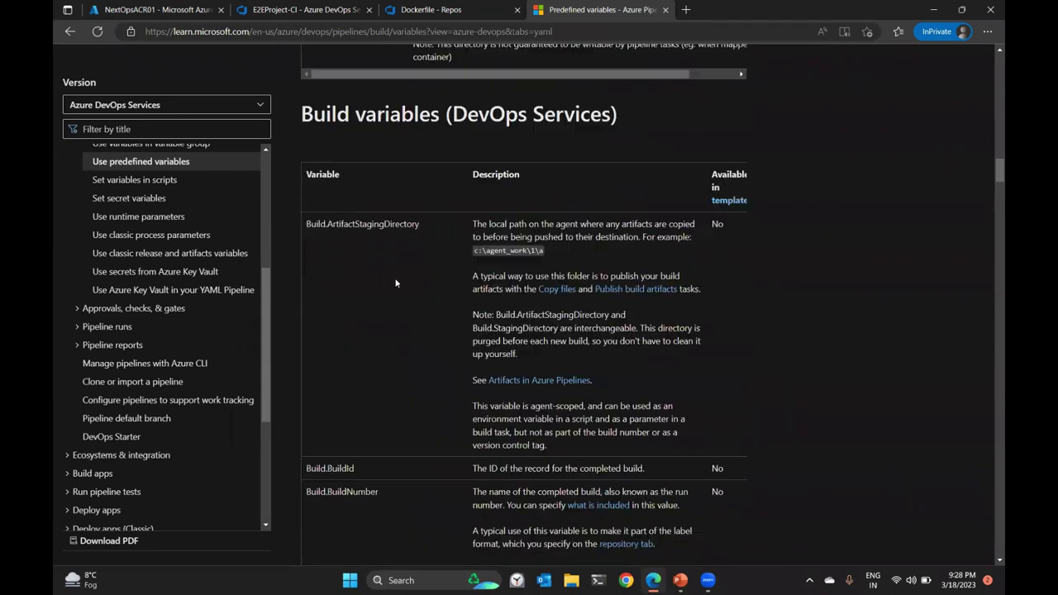
scroll(455, 253, "down", 5)
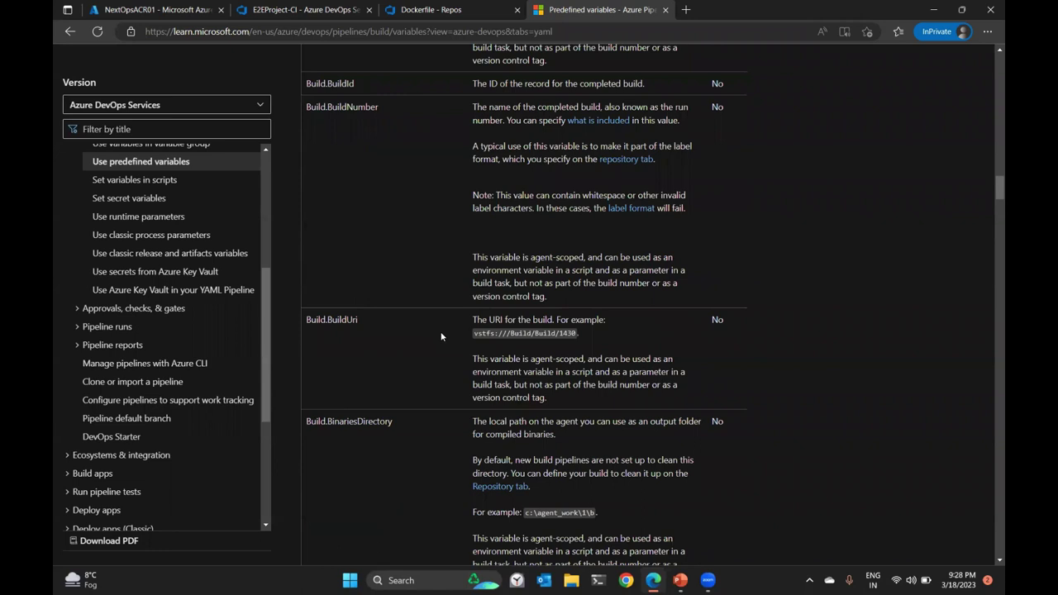
scroll(441, 336, "down", 4)
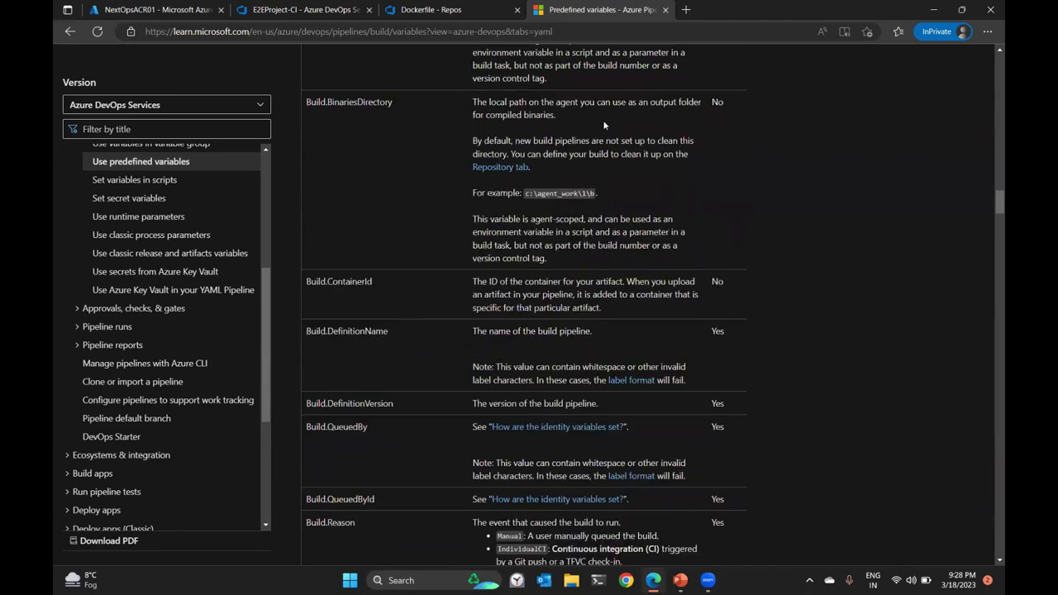
scroll(397, 224, "down", 2)
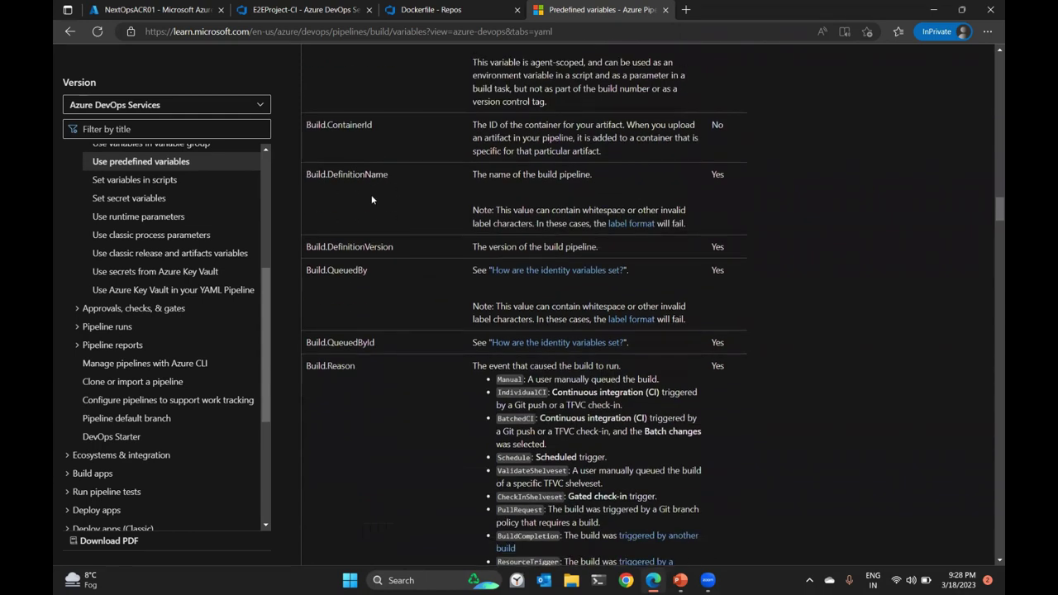
scroll(417, 311, "down", 3)
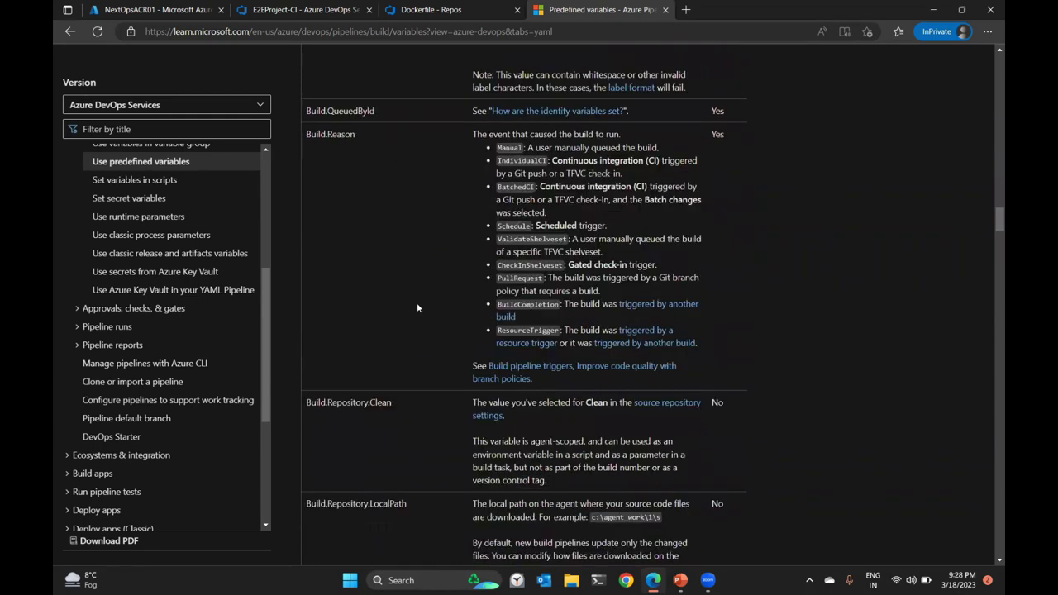
scroll(417, 307, "down", 3)
scroll(417, 304, "down", 12)
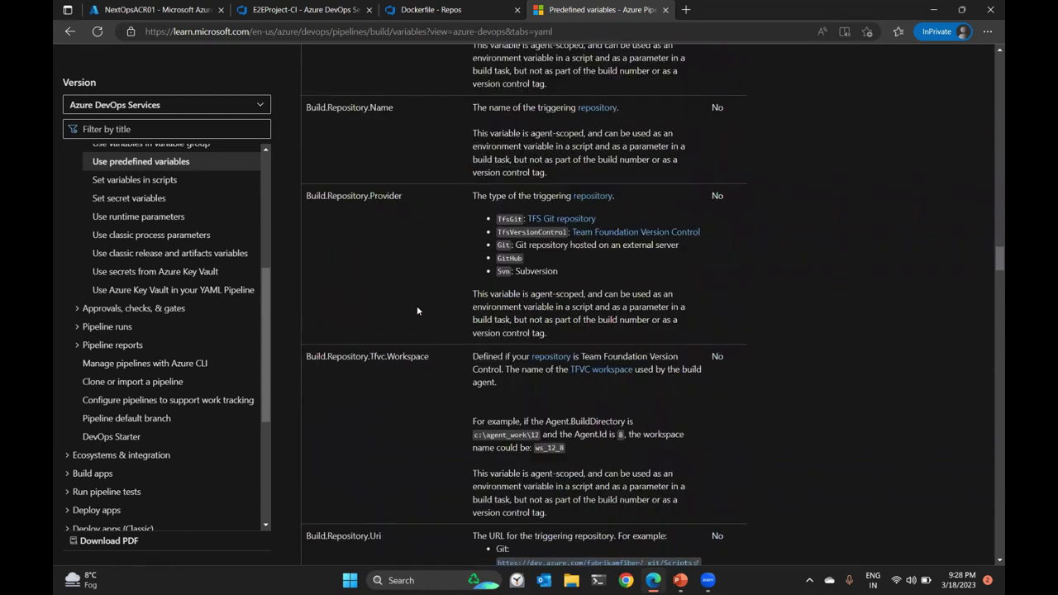
scroll(420, 307, "down", 4)
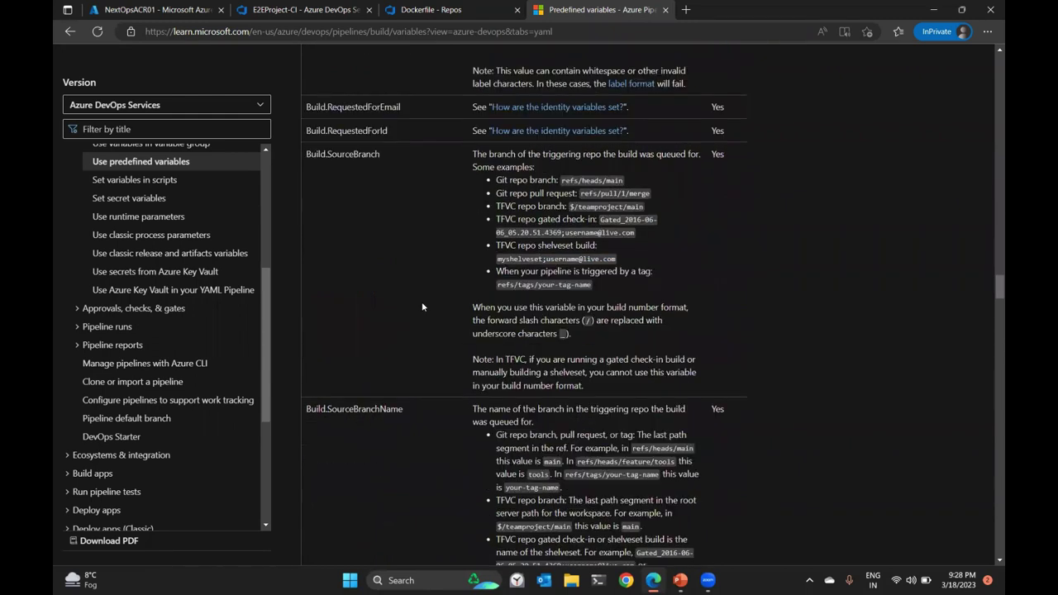
scroll(422, 307, "down", 5)
scroll(421, 307, "down", 4)
scroll(422, 307, "down", 6)
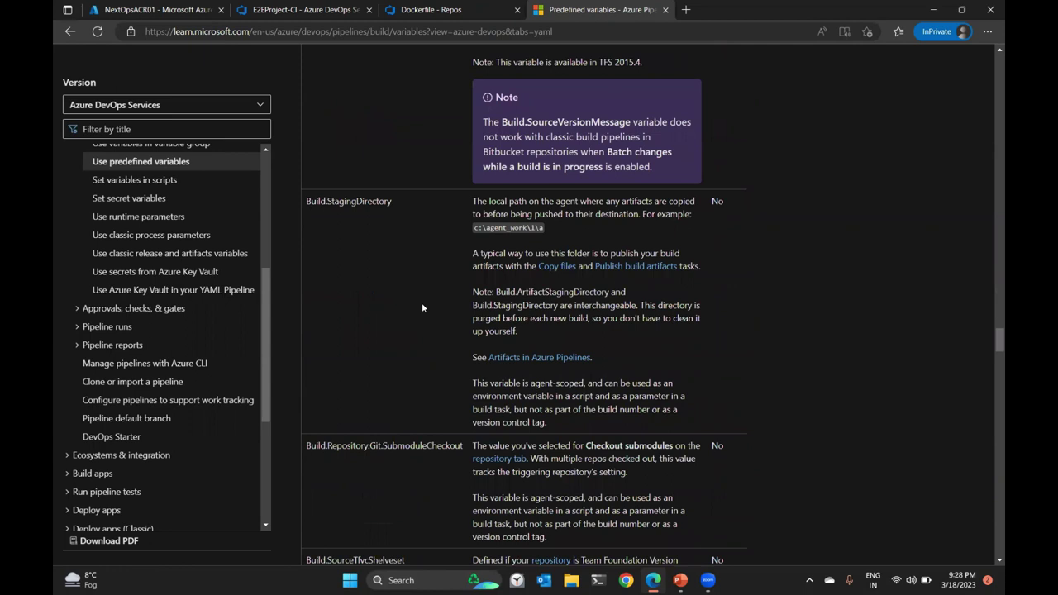
scroll(422, 307, "down", 2)
scroll(468, 243, "up", 1)
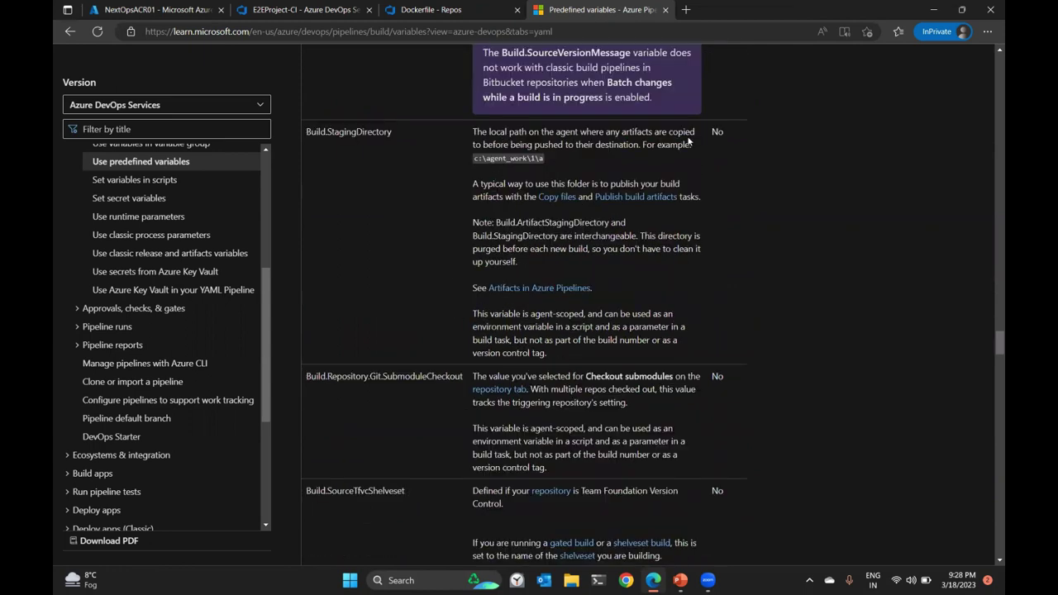
left_click_drag(394, 132, 307, 132)
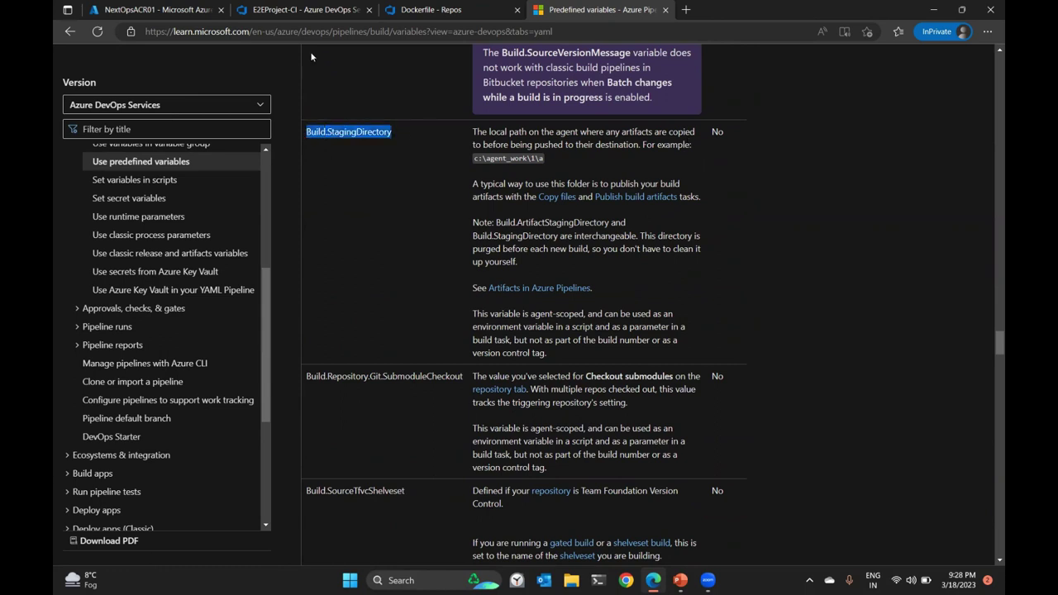
Replace Agent. in the Source Folder with Build.StagingDirectory, giving $(Build.StagingDirectory).
left_click(304, 9)
left_click_drag(538, 331, 589, 338)
key("ctrl+v")
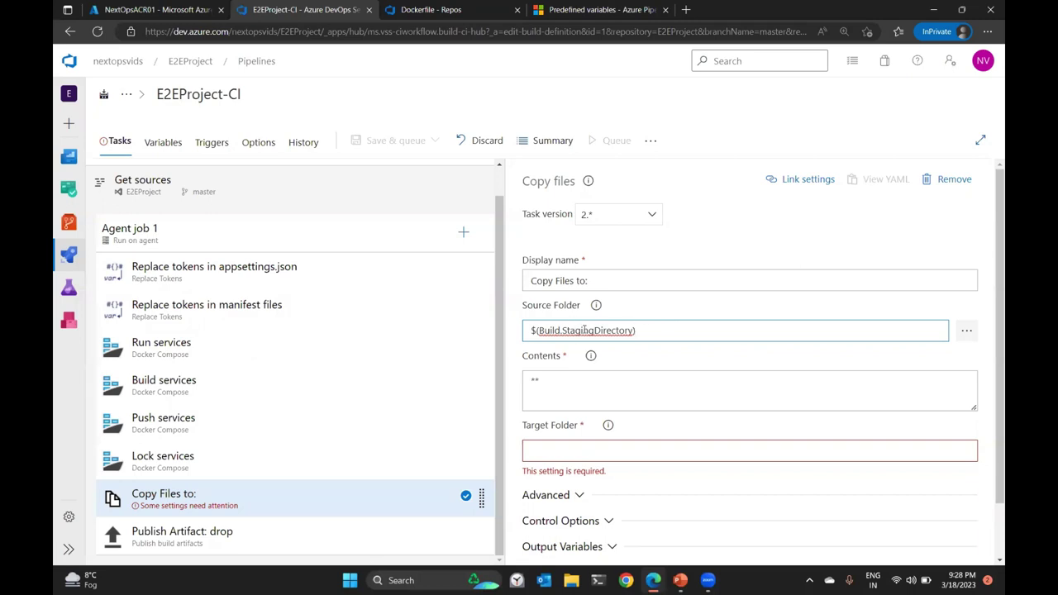
Copy the artifact staging path from Publish Artifact into the Copy files Target Folder as $(Build.ArtifactStagingDirectory).
left_click(620, 450)
left_click(646, 330)
left_click(620, 451)
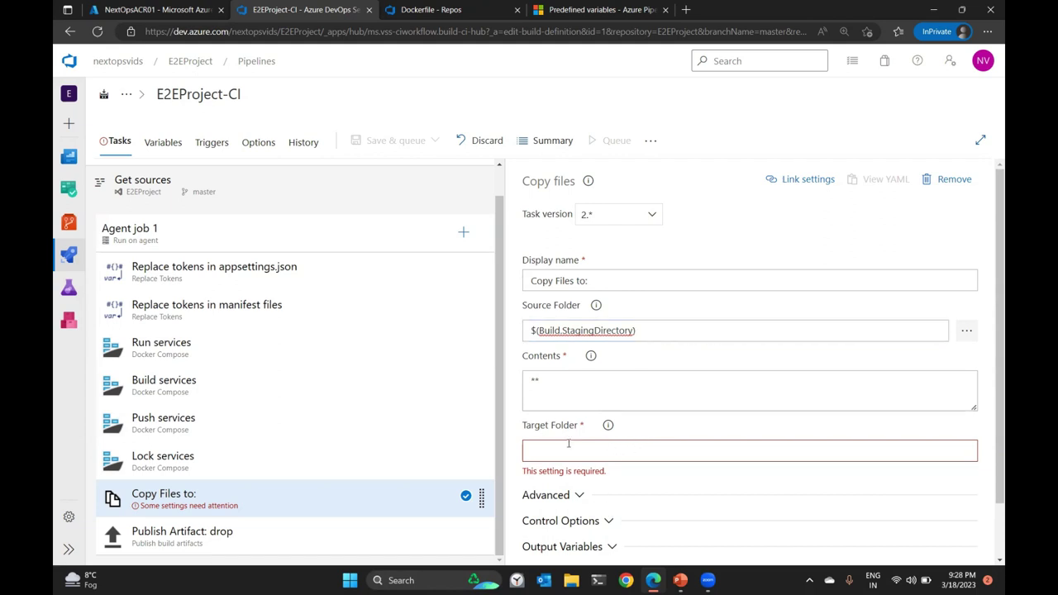
left_click(295, 531)
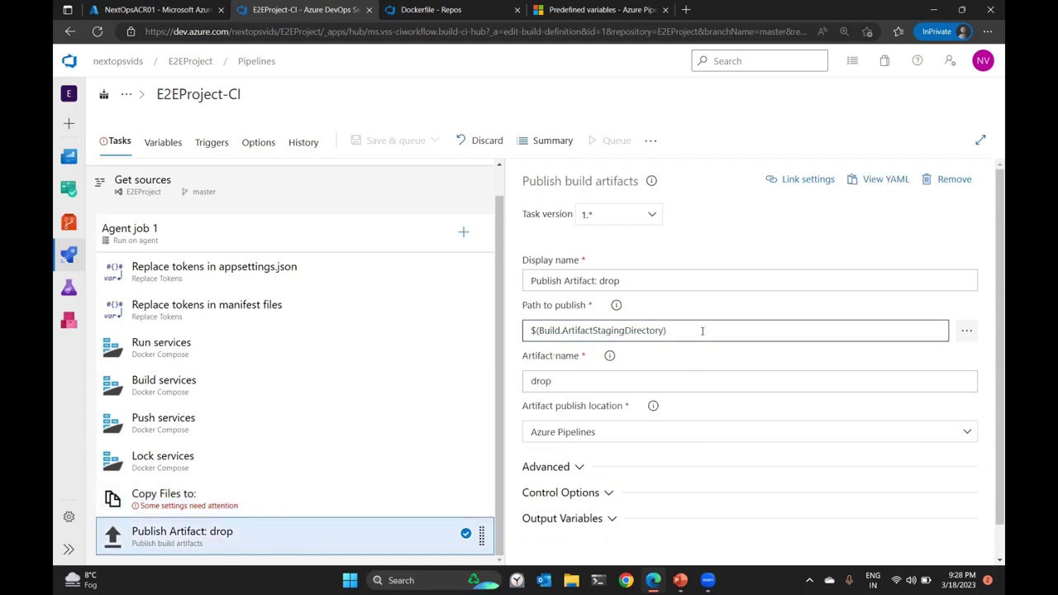
left_click_drag(702, 330, 504, 316)
left_click(233, 506)
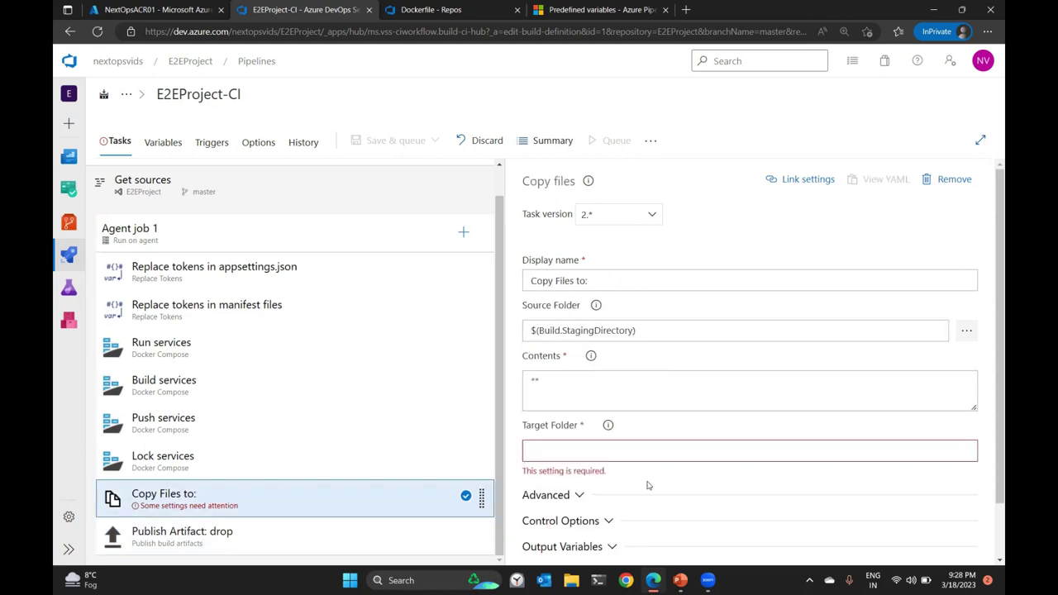
key("ctrl+v")
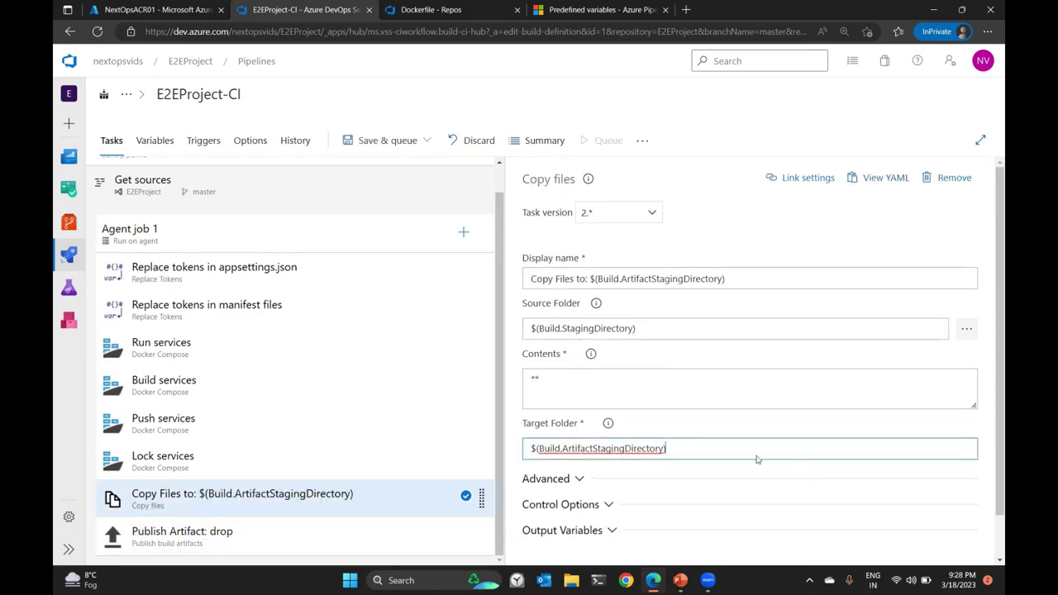
left_click(604, 9)
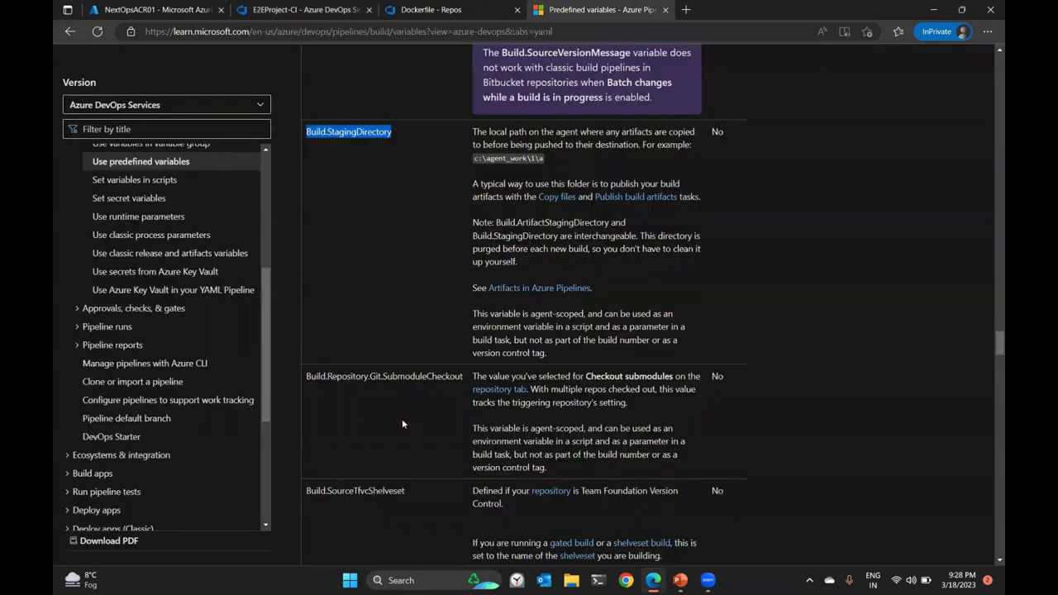
Read the Build.ArtifactStagingDirectory and Build.StagingDirectory descriptions in the predefined variables reference.
scroll(462, 372, "up", 10)
scroll(468, 381, "up", 15)
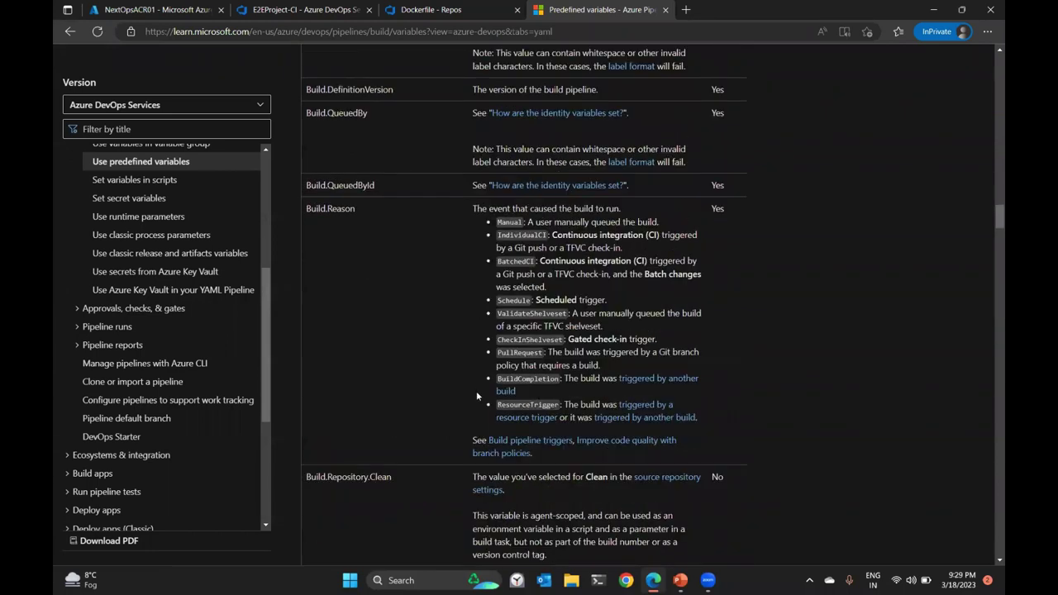
scroll(476, 397, "up", 15)
scroll(477, 394, "up", 4)
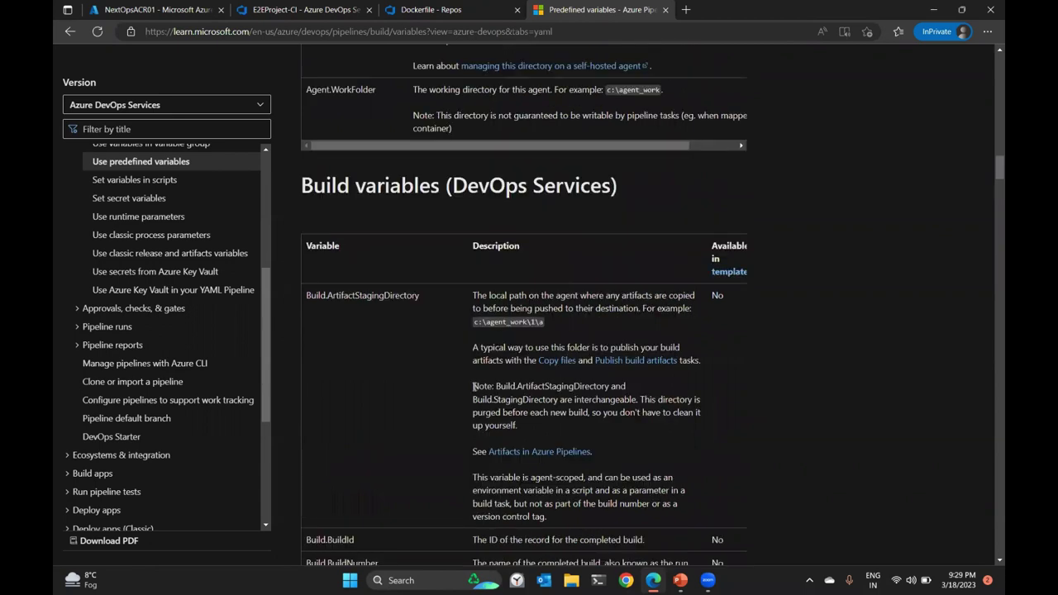
left_click_drag(475, 303, 693, 302)
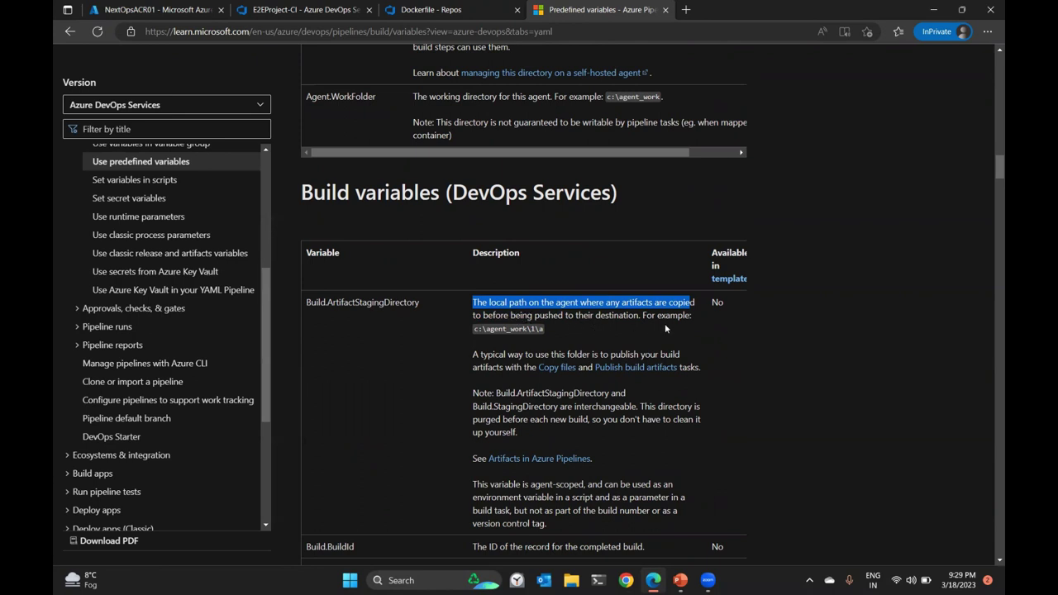
scroll(546, 214, "down", 2)
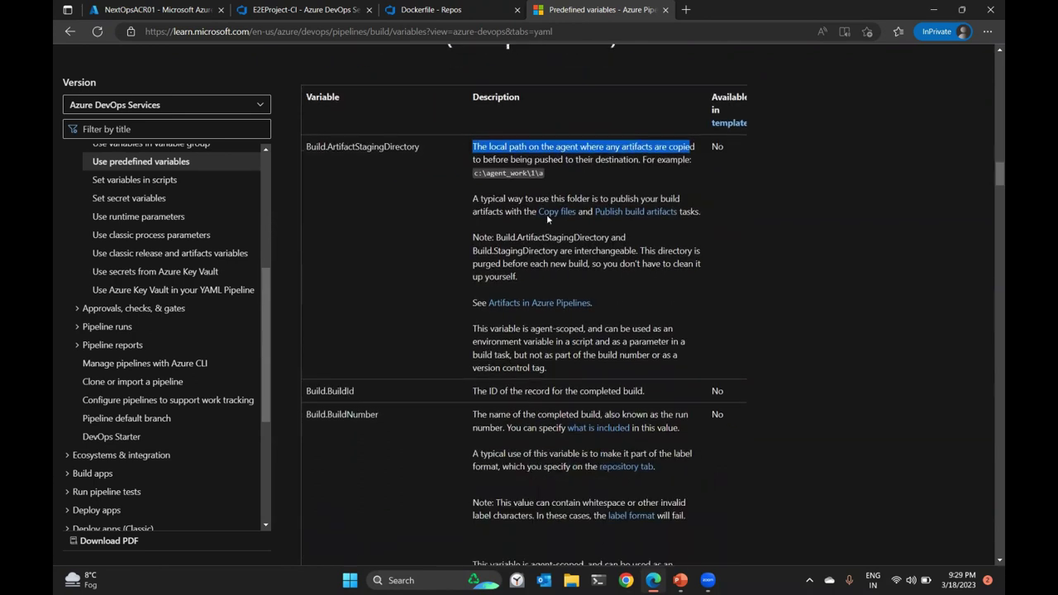
scroll(570, 289, "down", 18)
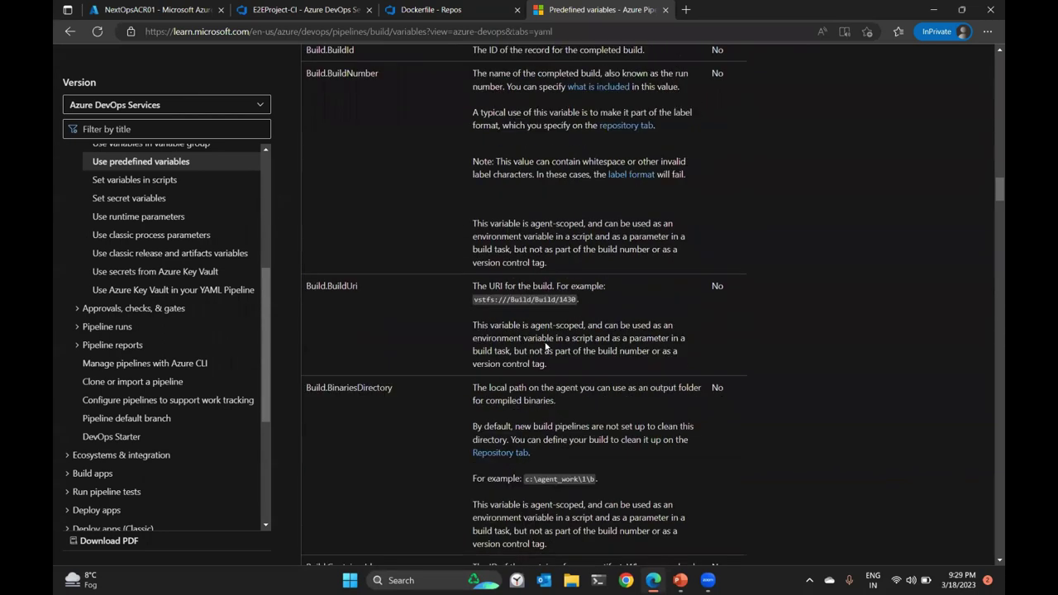
scroll(540, 337, "down", 10)
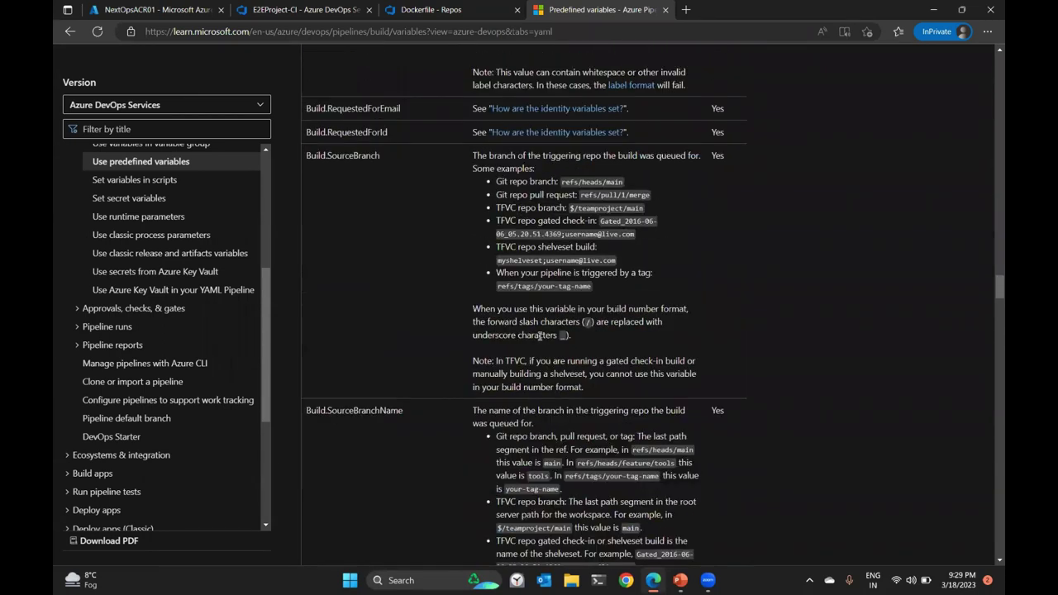
scroll(421, 365, "down", 12)
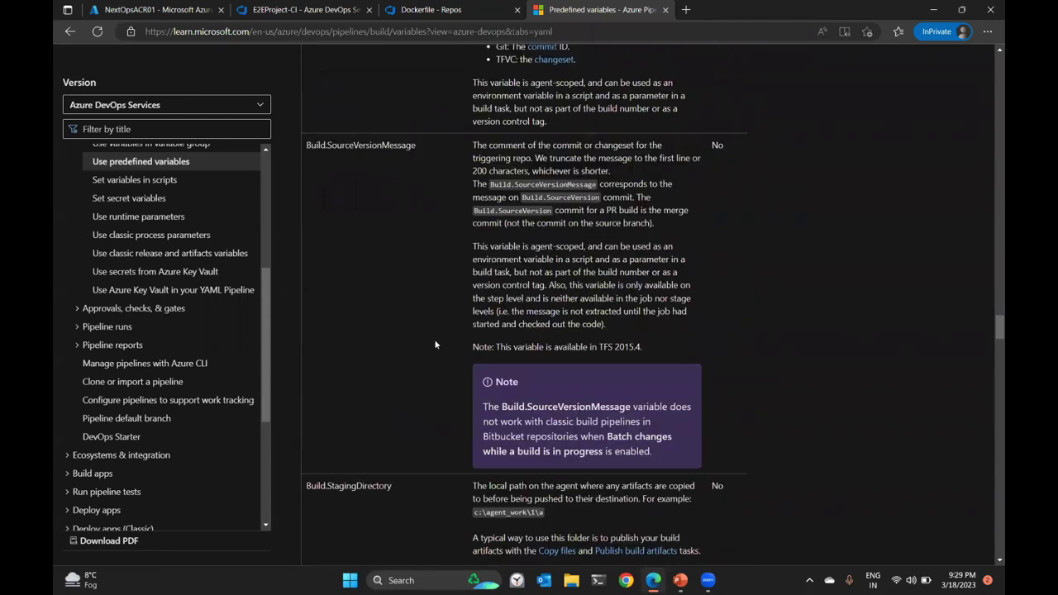
scroll(434, 339, "down", 4)
left_click_drag(527, 210, 507, 223)
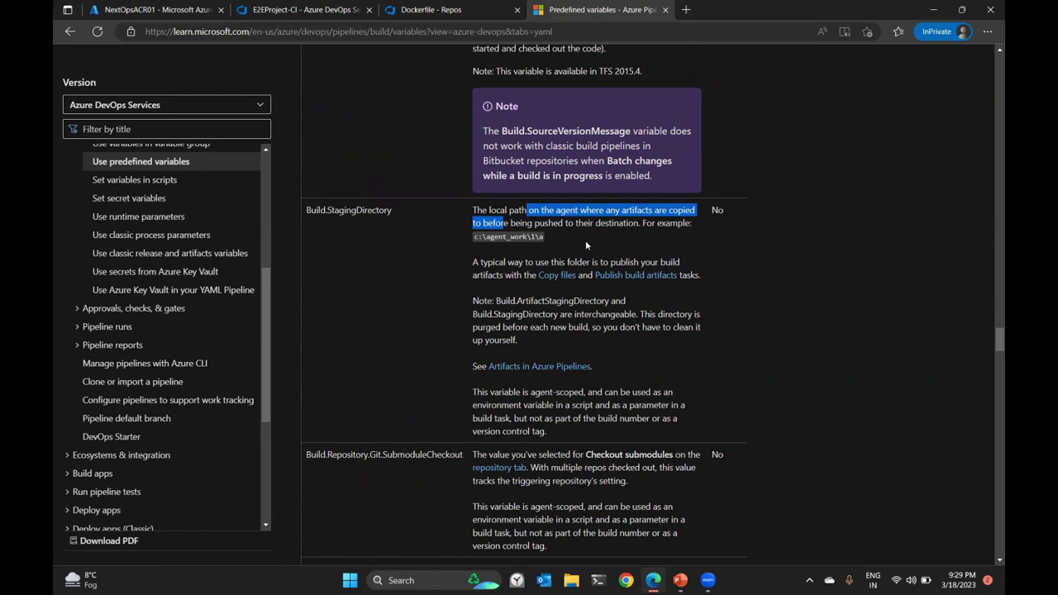
Copy the Agent.BuildDirectory variable name and go back to the E2EProject-CI pipeline editor.
scroll(602, 314, "down", 2)
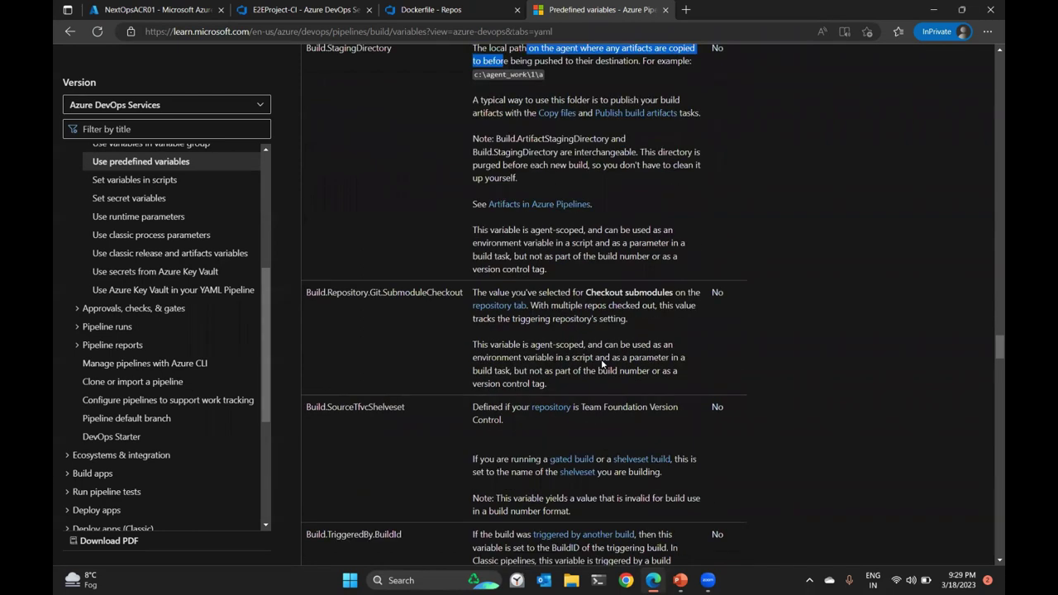
scroll(602, 364, "down", 6)
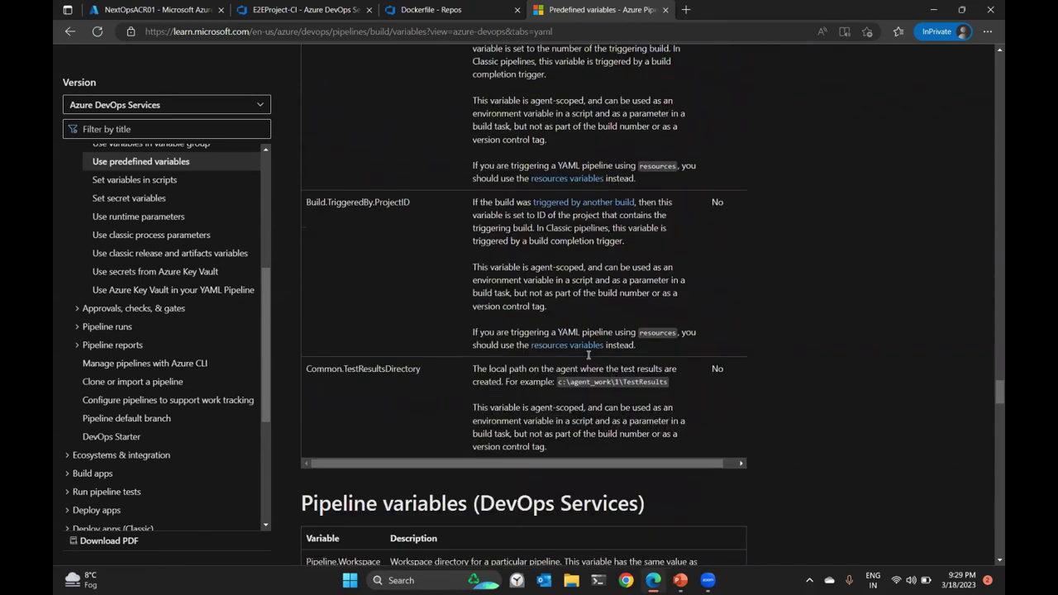
scroll(991, 143, "up", 6)
scroll(990, 143, "up", 12)
scroll(989, 74, "up", 20)
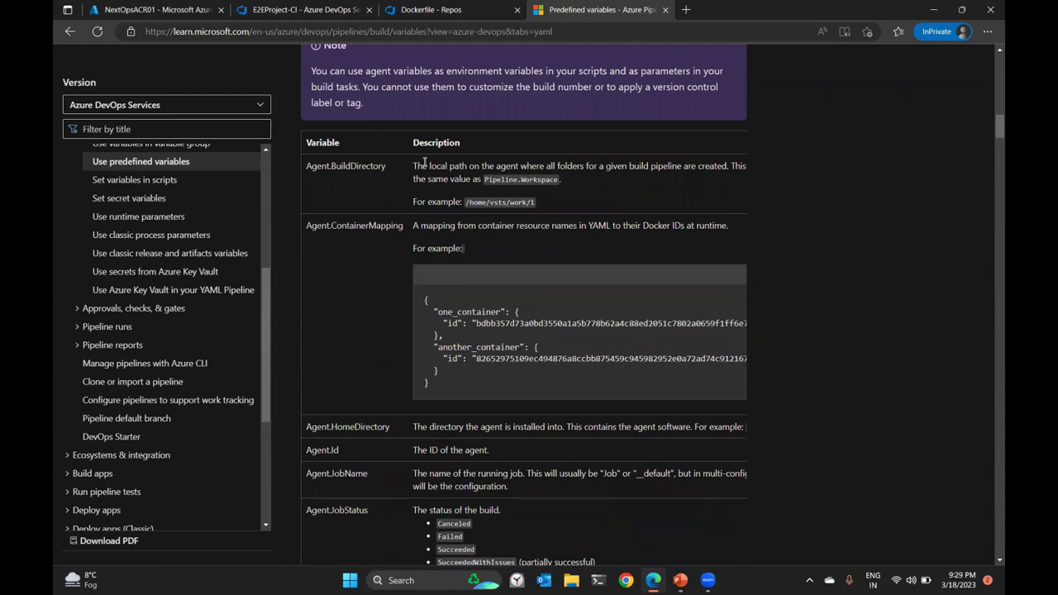
left_click_drag(413, 166, 727, 166)
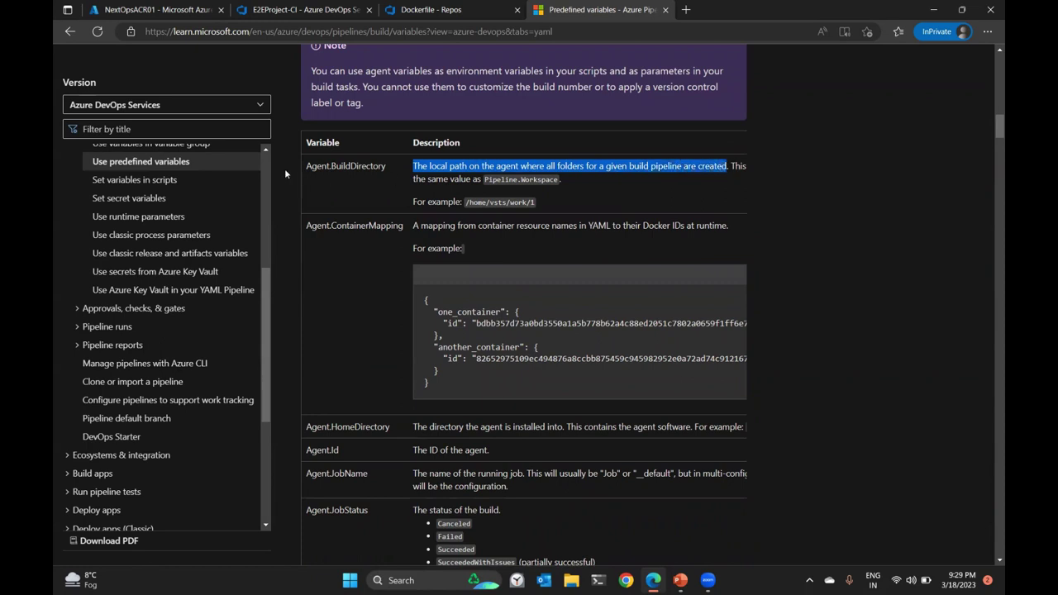
left_click_drag(309, 166, 403, 165)
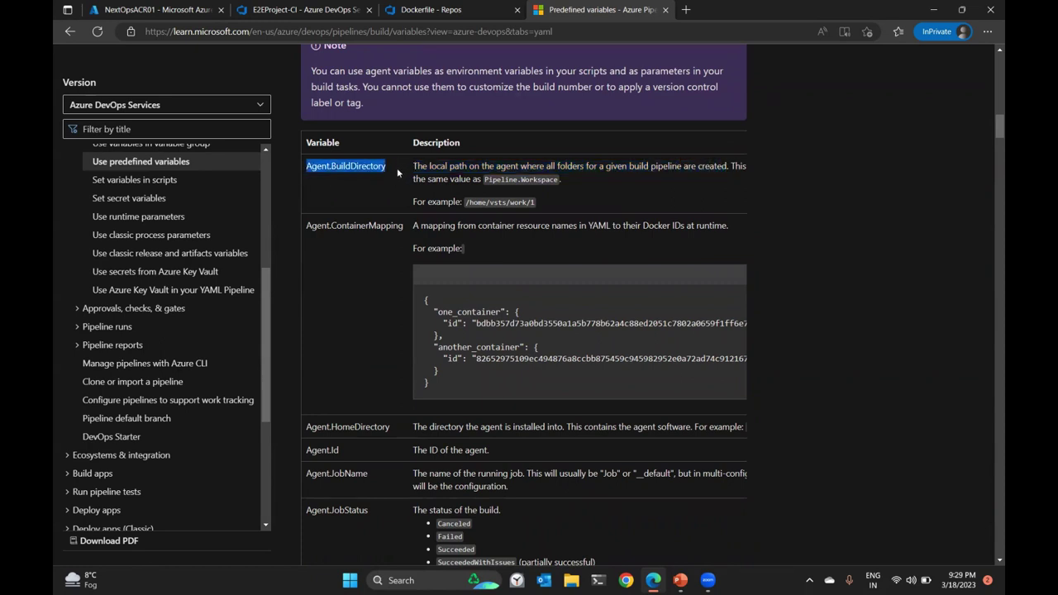
key("ctrl+2")
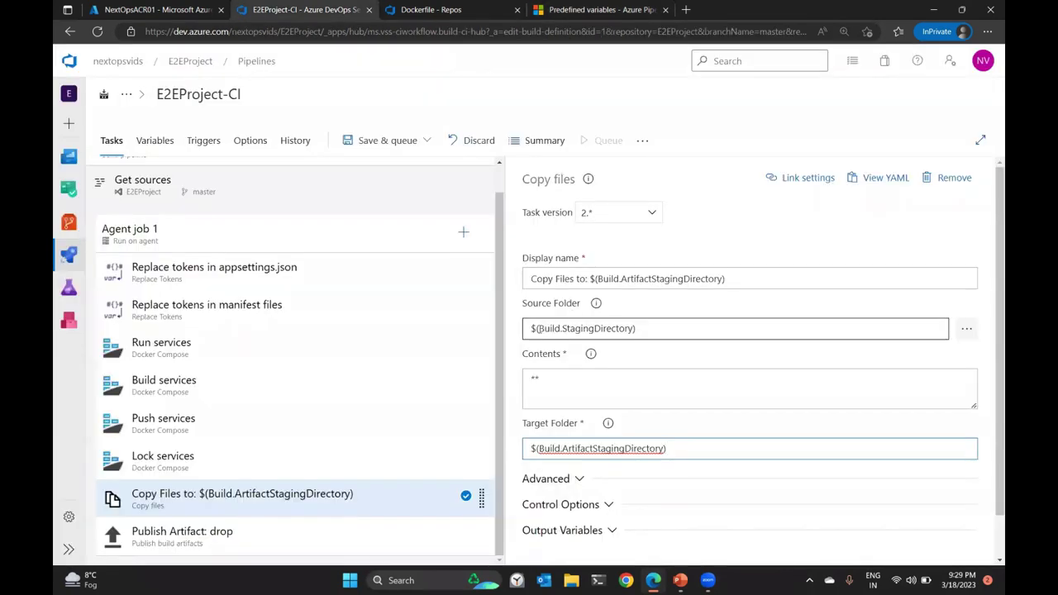
Replace the Copy files source folder variable with $(Agent.BuildDirectory) and check the Contents field help.
left_click_drag(538, 328, 633, 328)
key("ctrl+v")
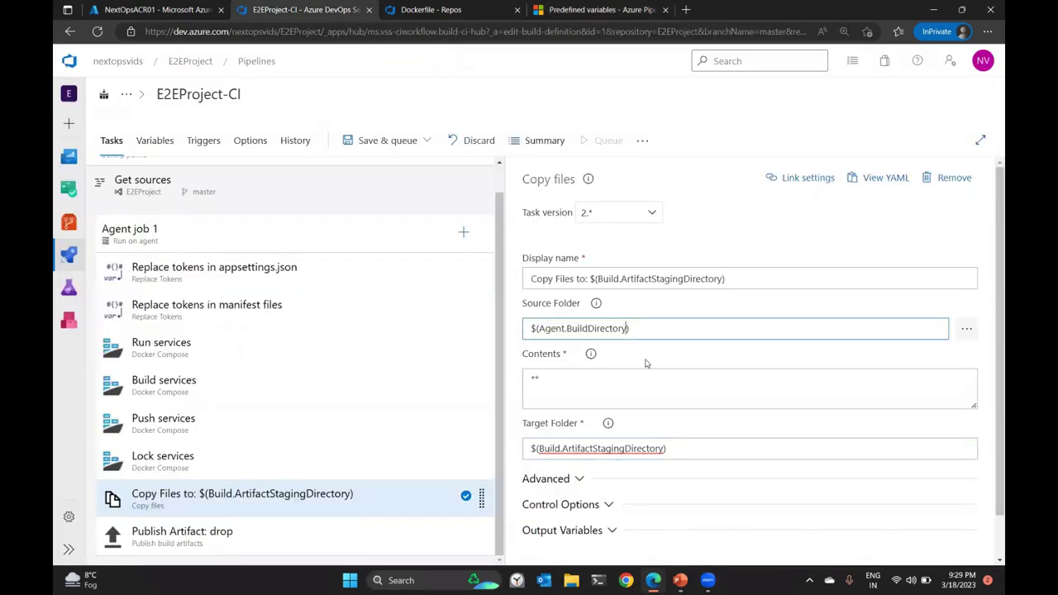
left_click(620, 365)
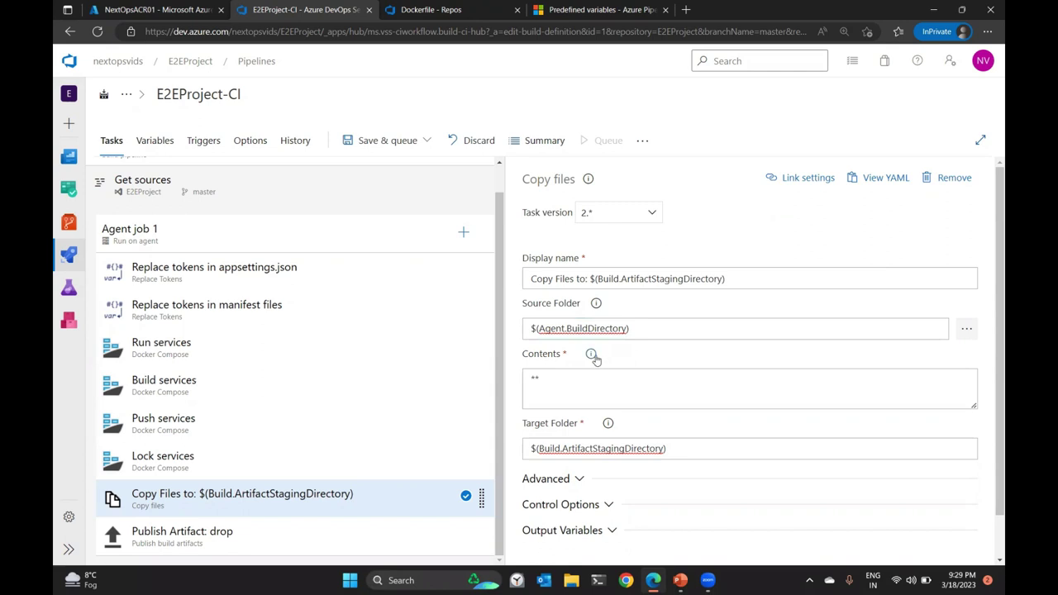
left_click(592, 354)
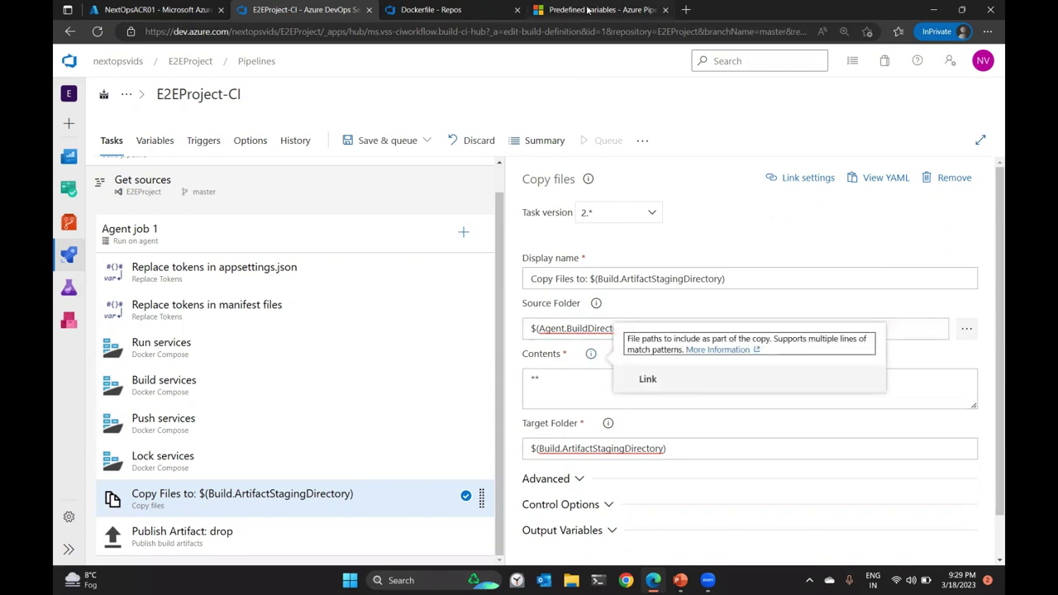
left_click(587, 9)
left_click(559, 30)
Search the web for 'azuredevops copy files task' and open the CopyFiles@2 Microsoft Learn page.
type("a")
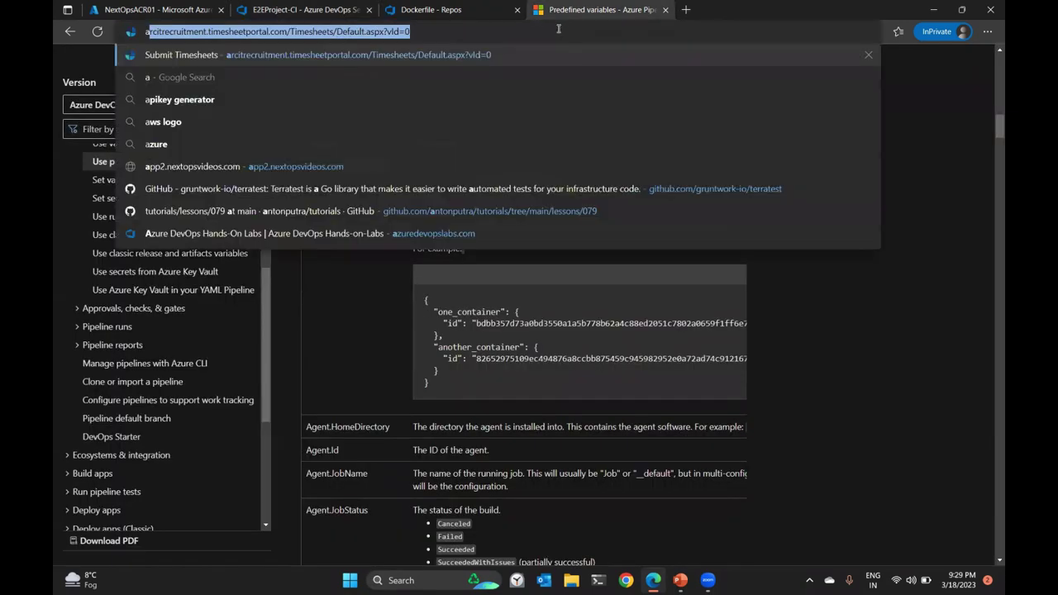
type("zure")
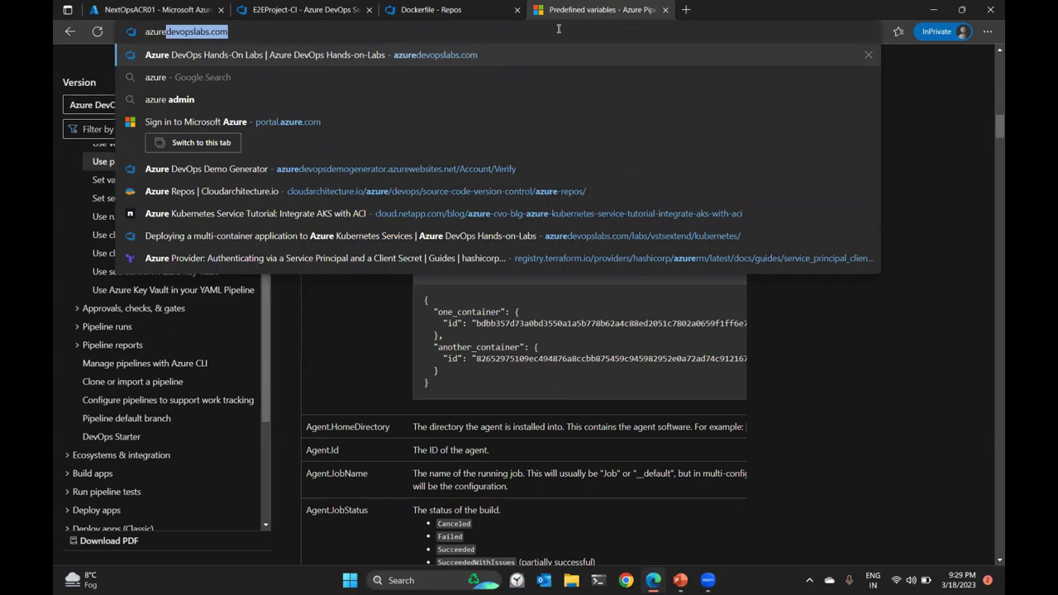
type("devops copy files task")
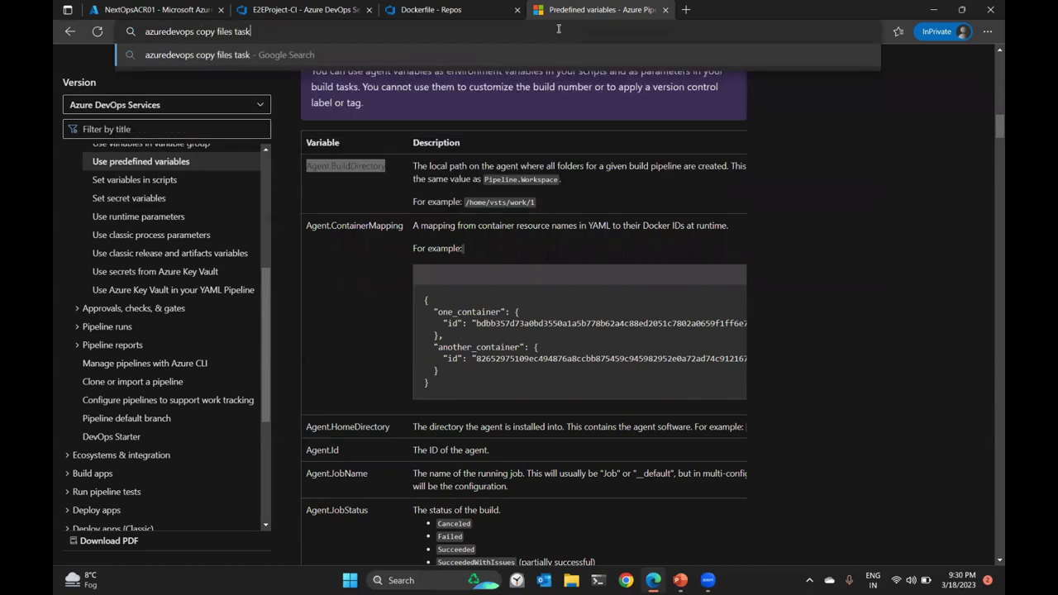
key("Return")
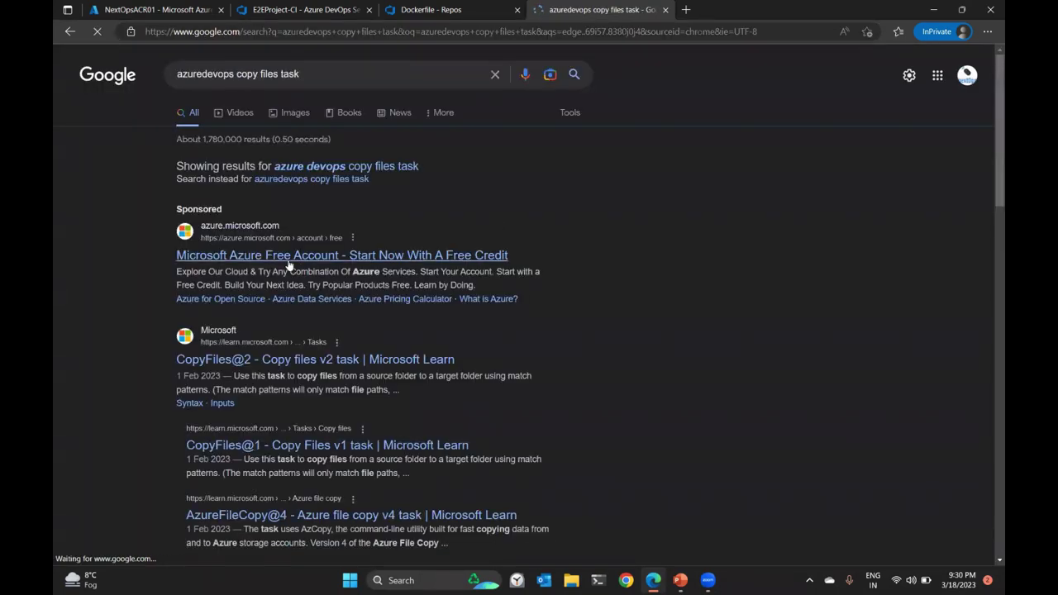
left_click(364, 362)
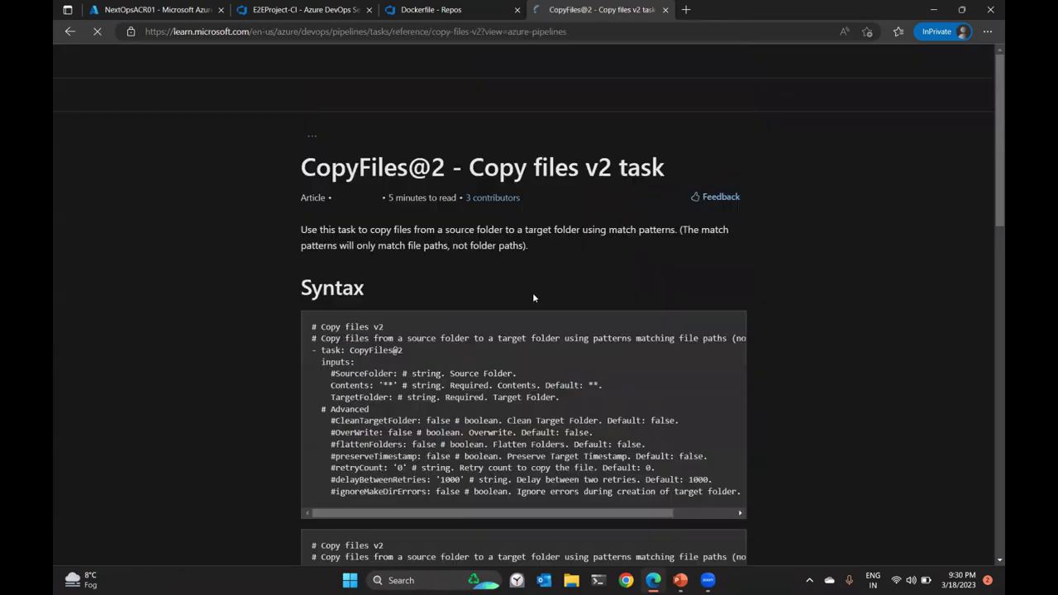
Read the CopyFiles@2 Contents section on what the ** pattern copies, then return to the pipeline.
scroll(557, 283, "down", 15)
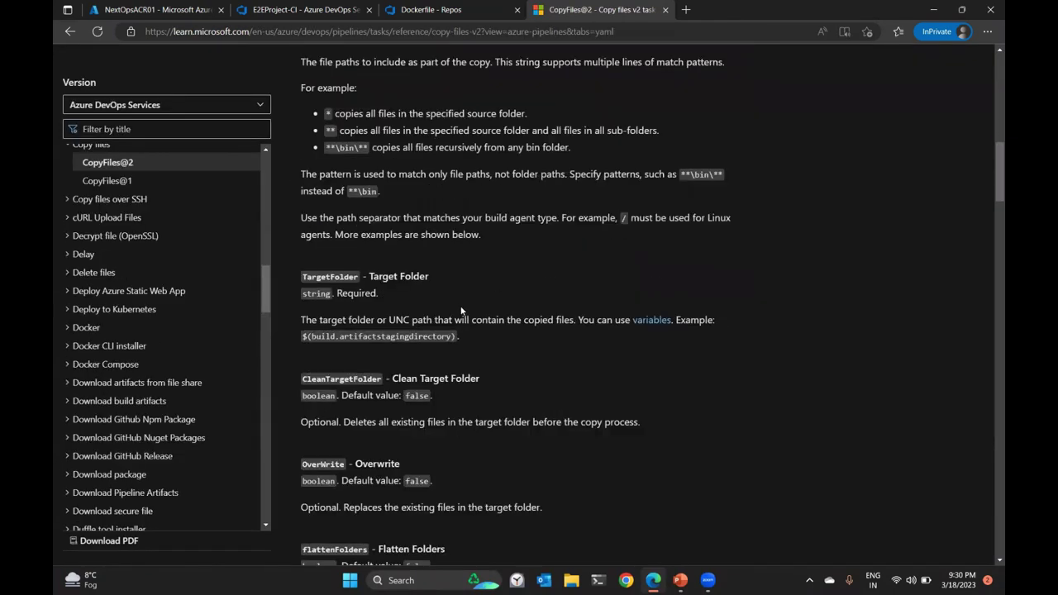
scroll(357, 146, "up", 2)
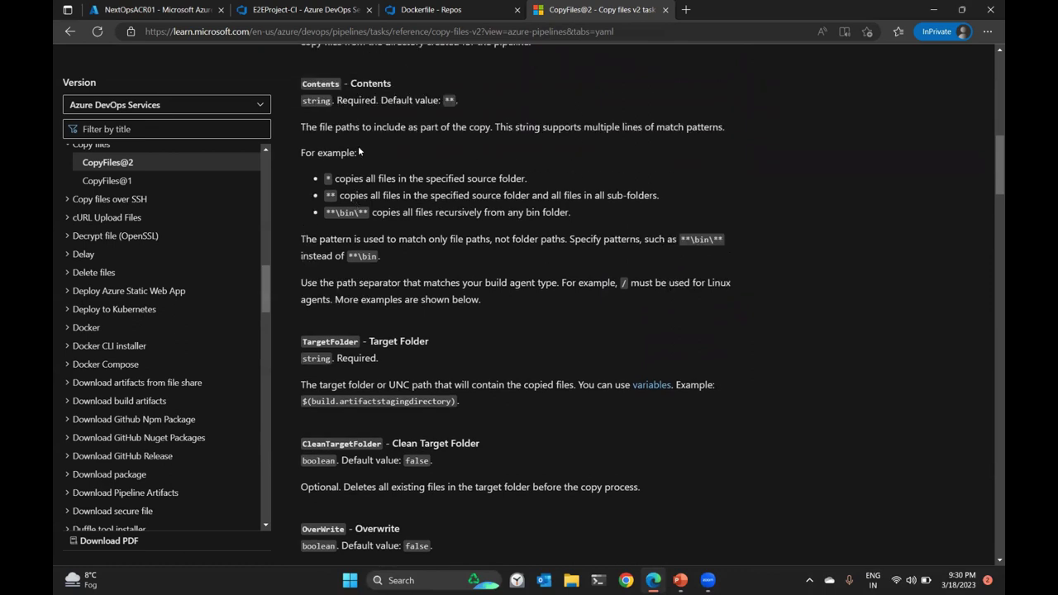
double_click(323, 176)
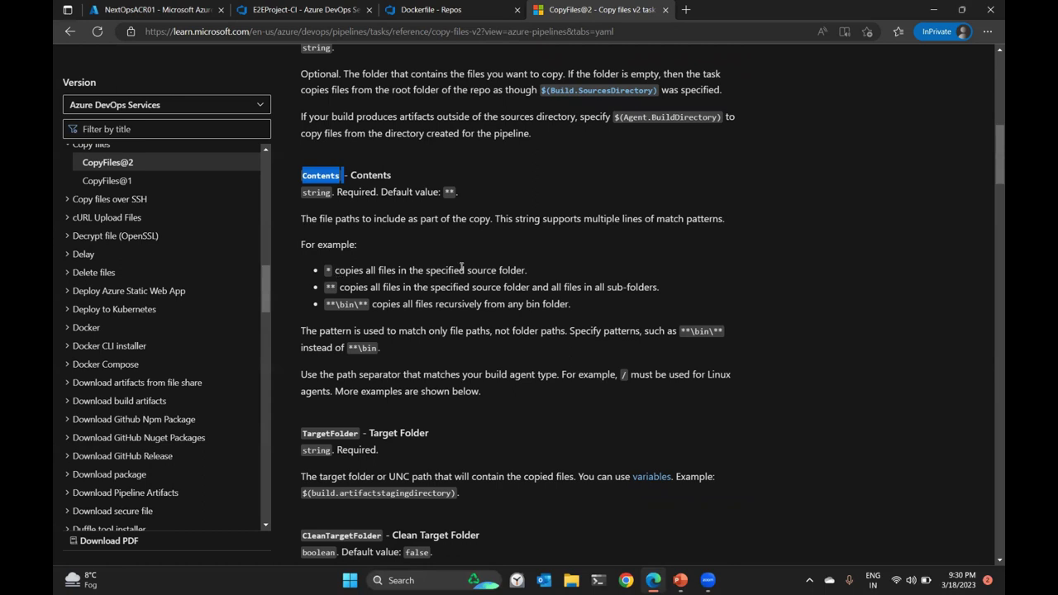
left_click_drag(339, 287, 558, 299)
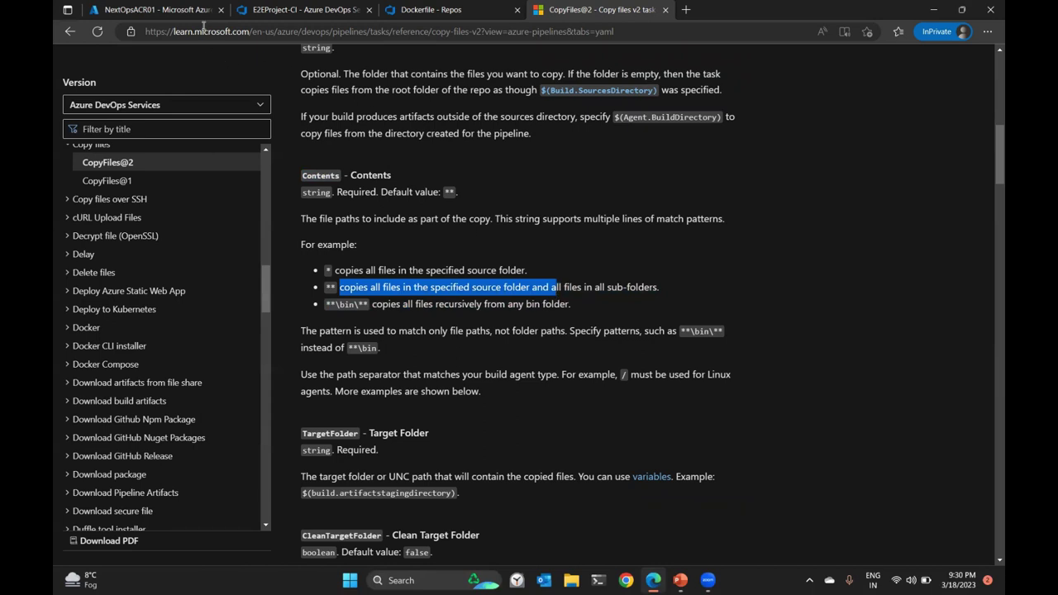
left_click(299, 10)
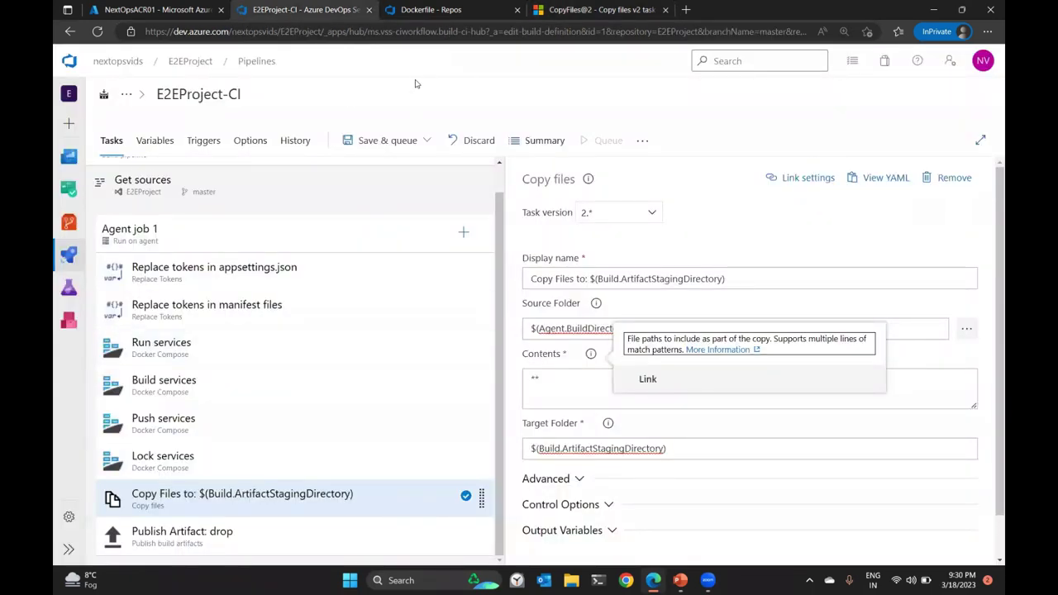
Replace the Copy files Contents with the mhc-aks.yaml file name copied from Repos.
double_click(559, 388)
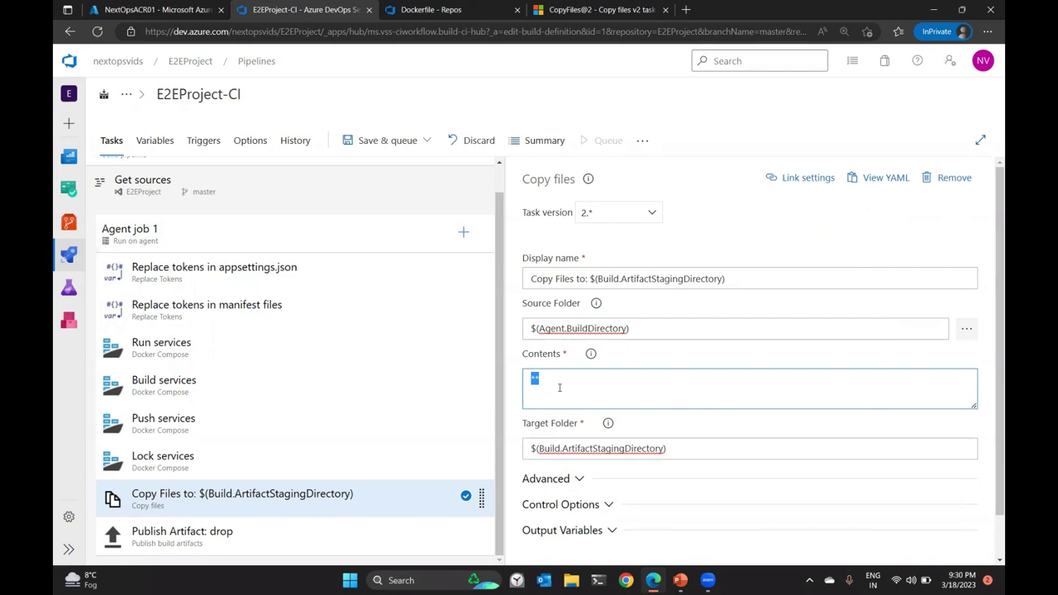
left_click(431, 9)
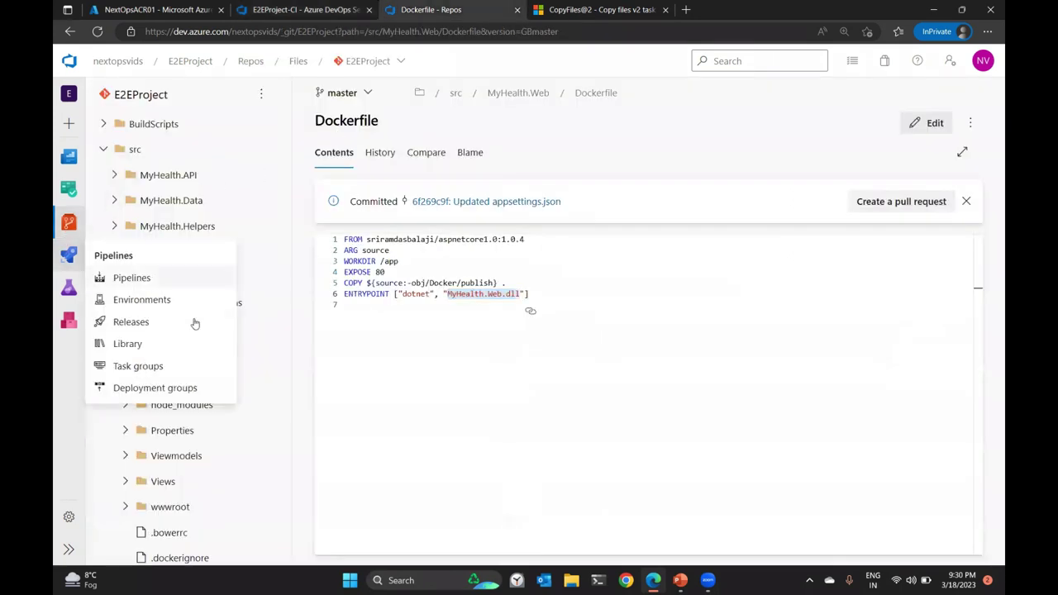
scroll(262, 400, "down", 6)
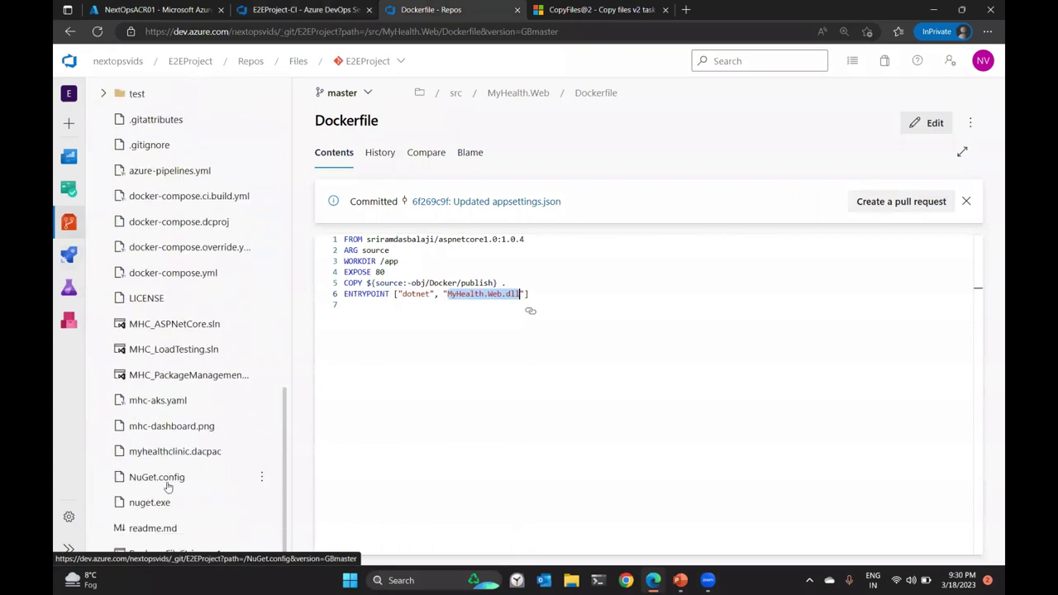
left_click(150, 402)
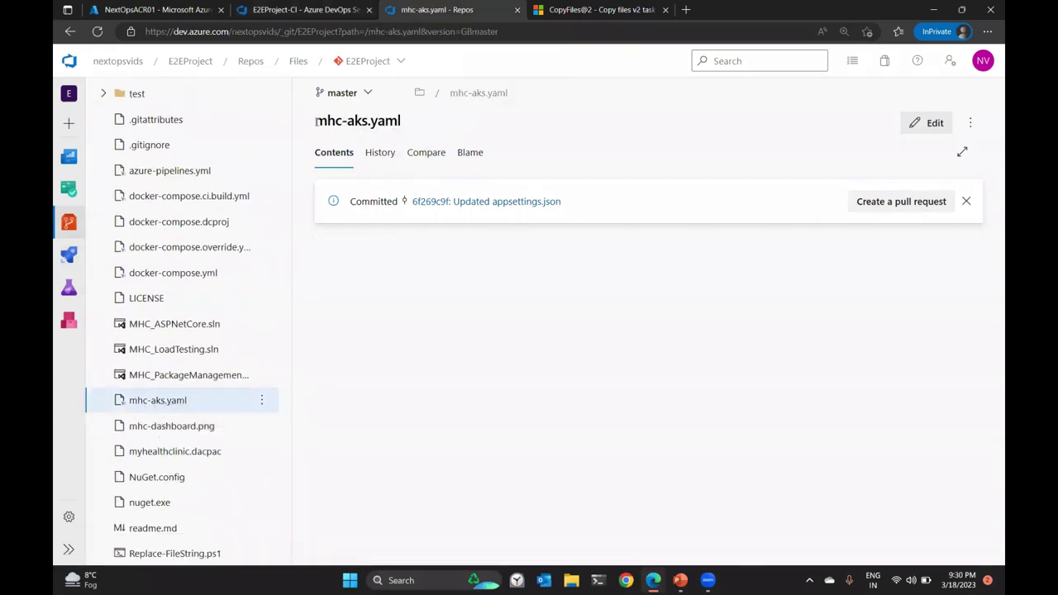
left_click_drag(316, 121, 415, 130)
key("ctrl+c")
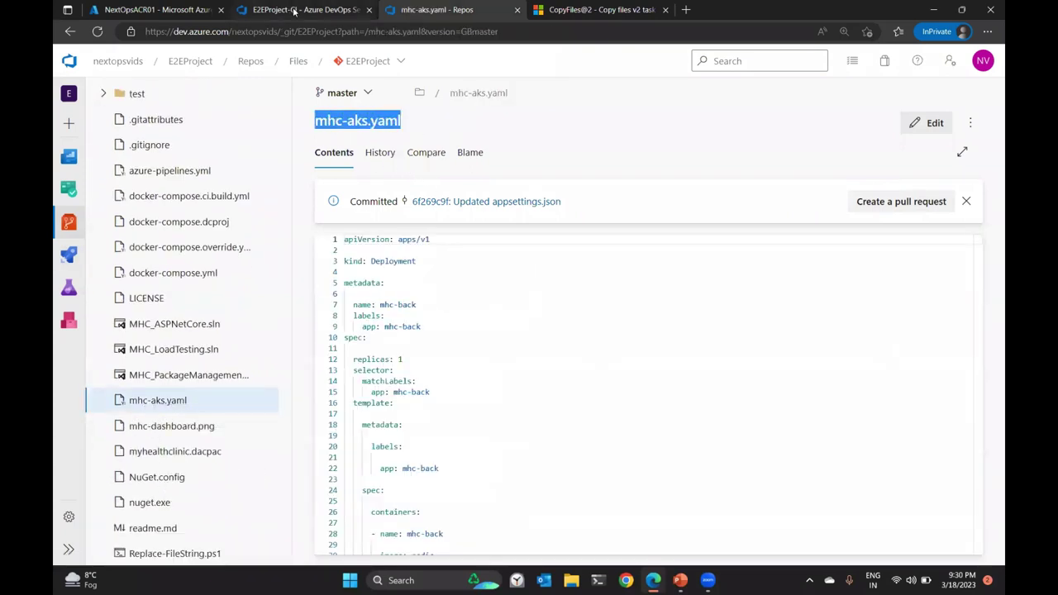
left_click(301, 9)
key("ctrl+v")
Add myhealthclinic.dacpac from Repos as the second Contents line.
left_click(460, 13)
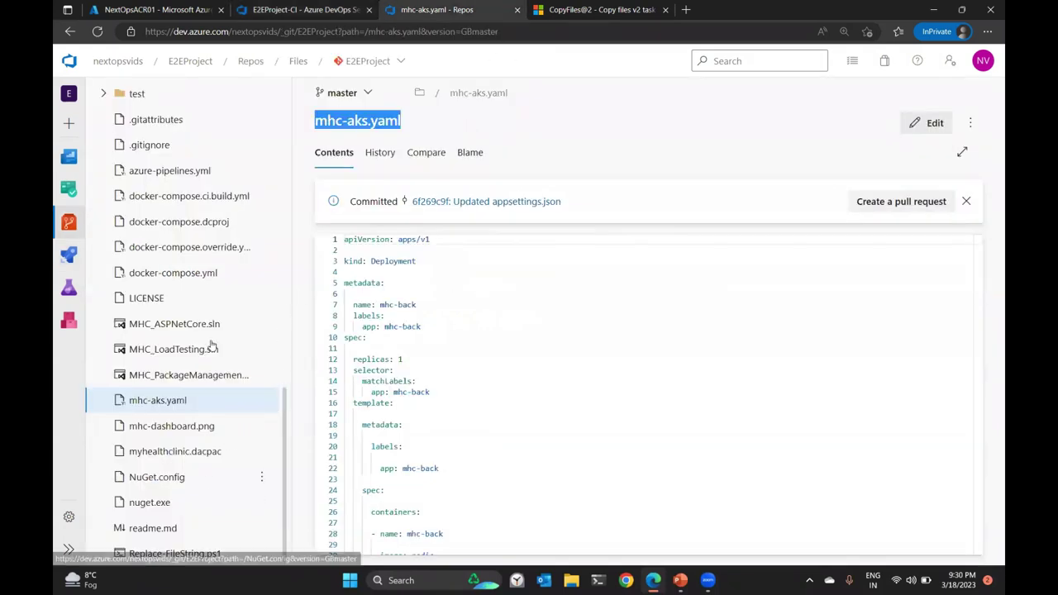
scroll(217, 343, "up", 2)
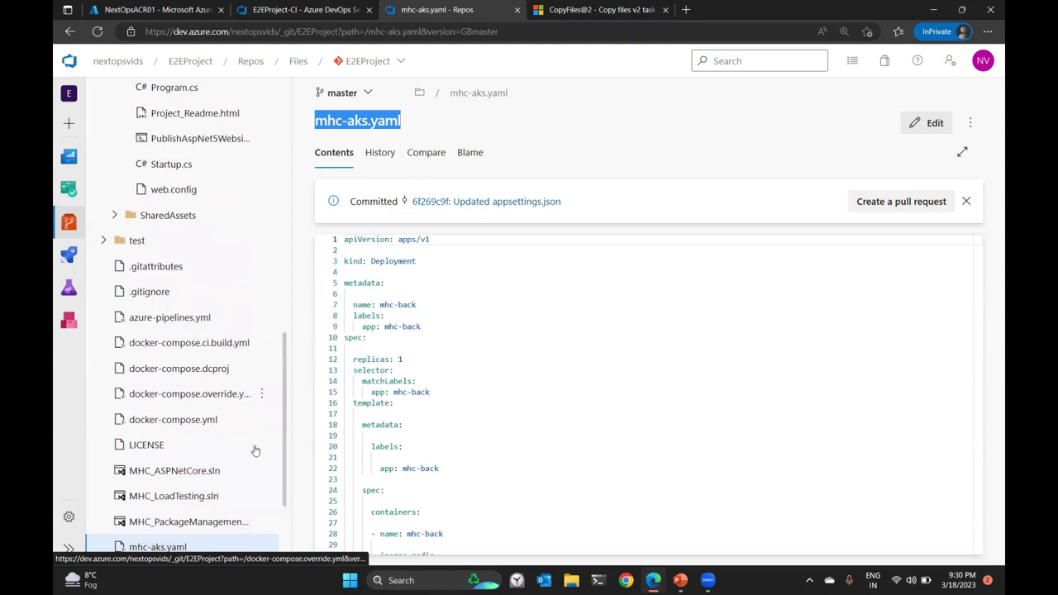
scroll(253, 451, "down", 2)
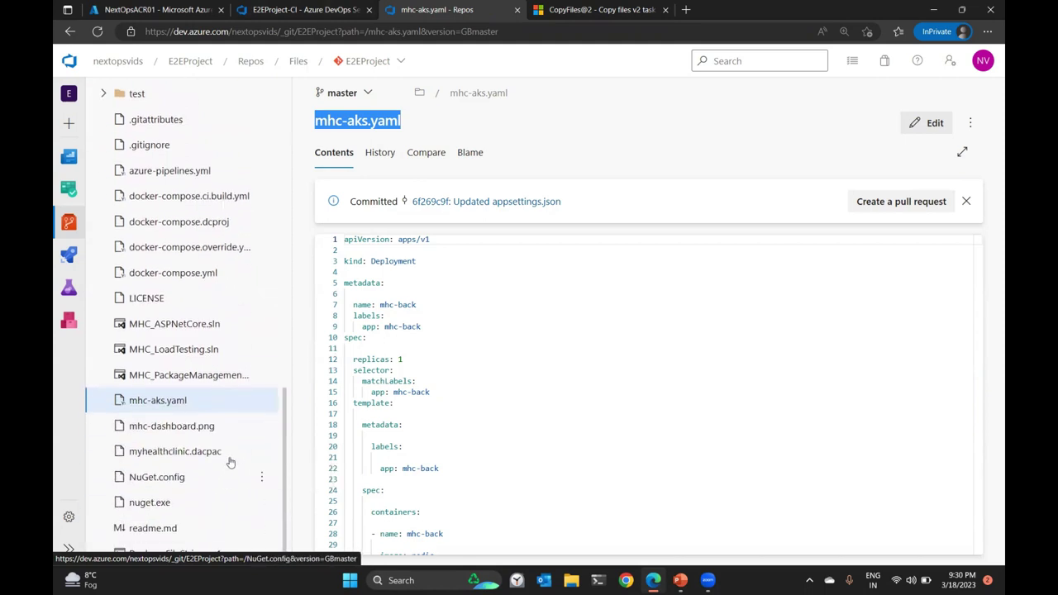
left_click(178, 457)
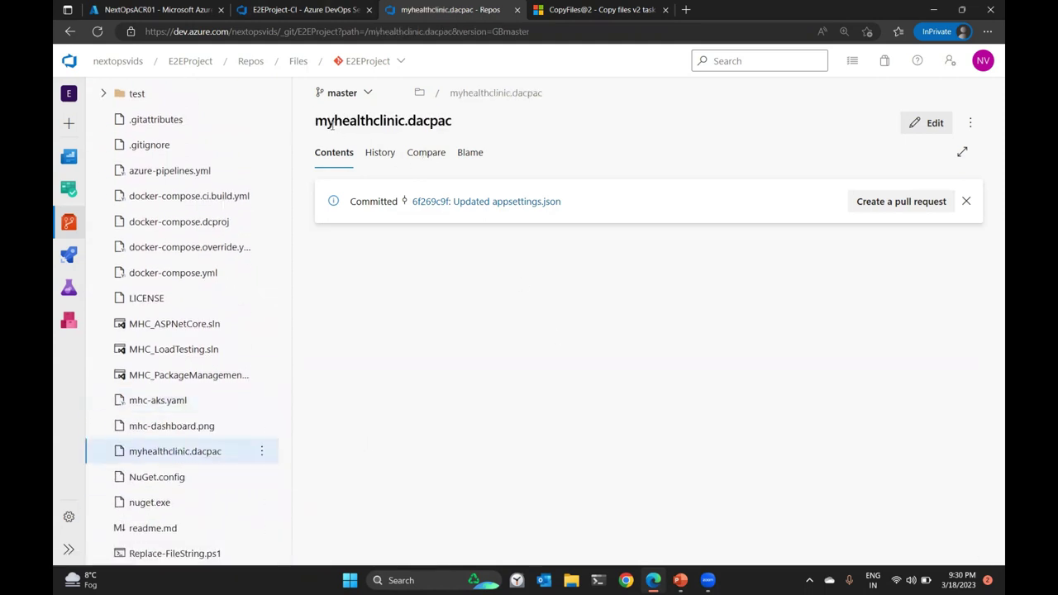
left_click_drag(316, 122, 498, 124)
key("ctrl+c")
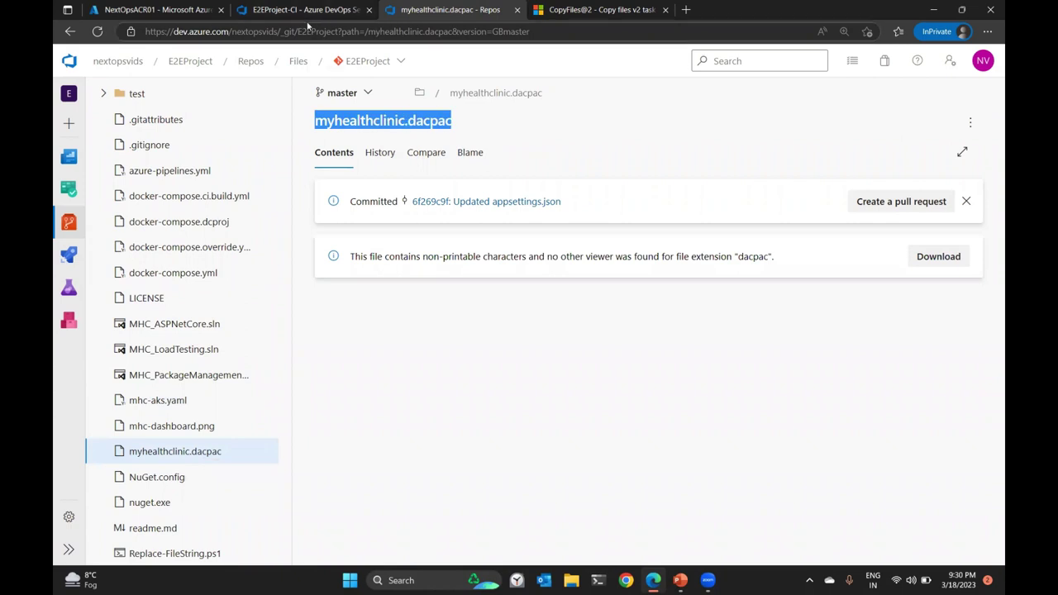
left_click(327, 10)
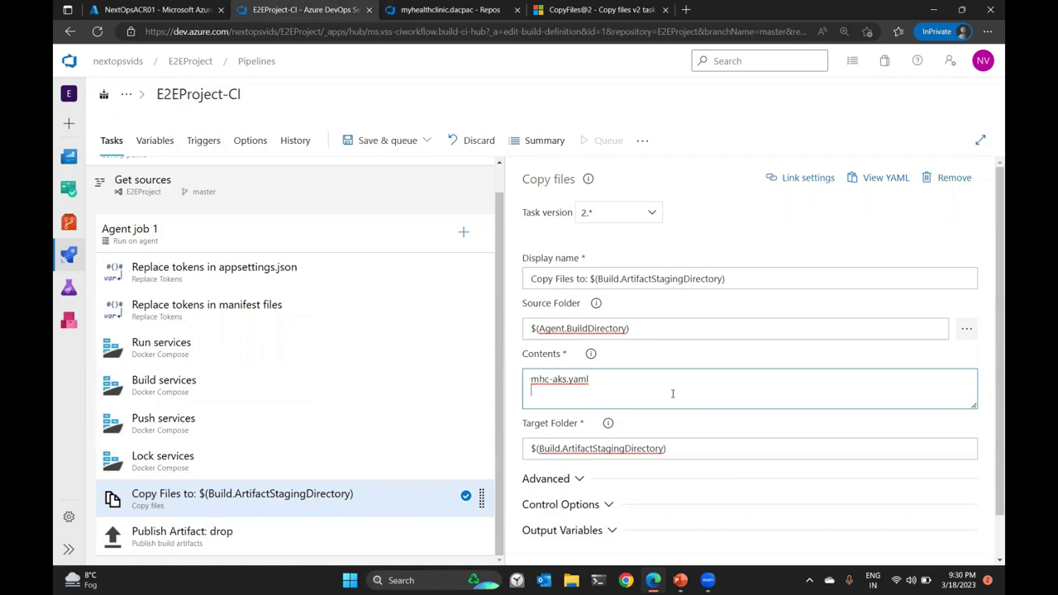
key("ctrl+v")
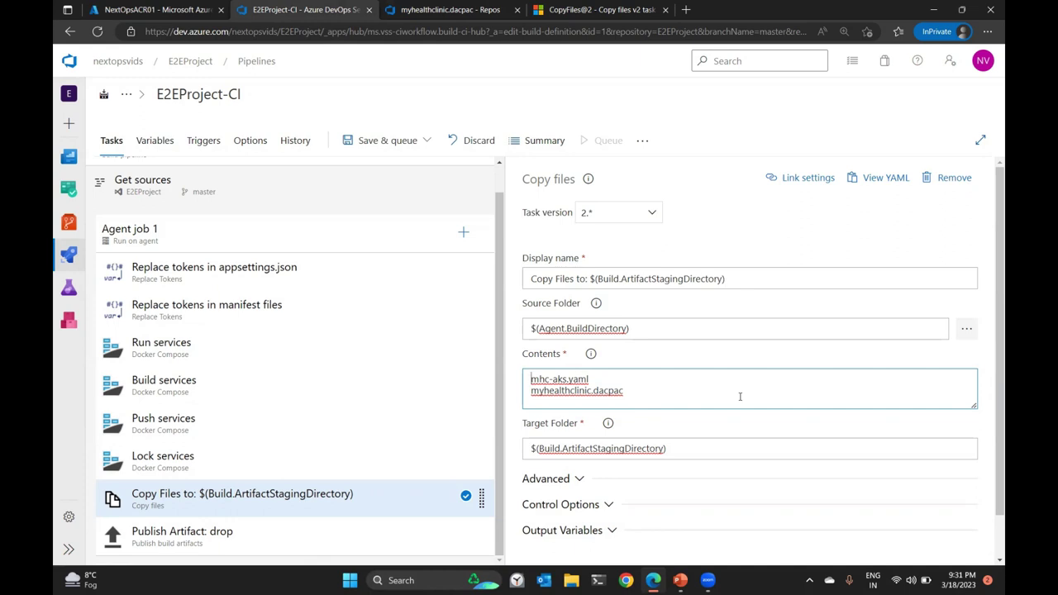
left_click(573, 11)
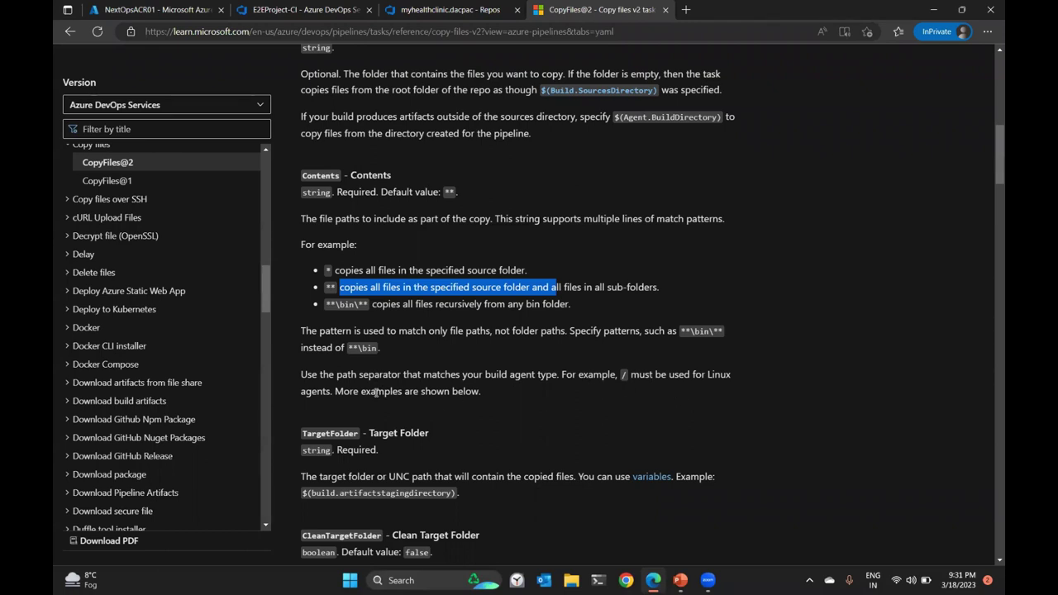
Change the Copy files Contents entries to **/mhc-aks.yaml and **/*.dacpac.
left_click_drag(337, 375, 504, 374)
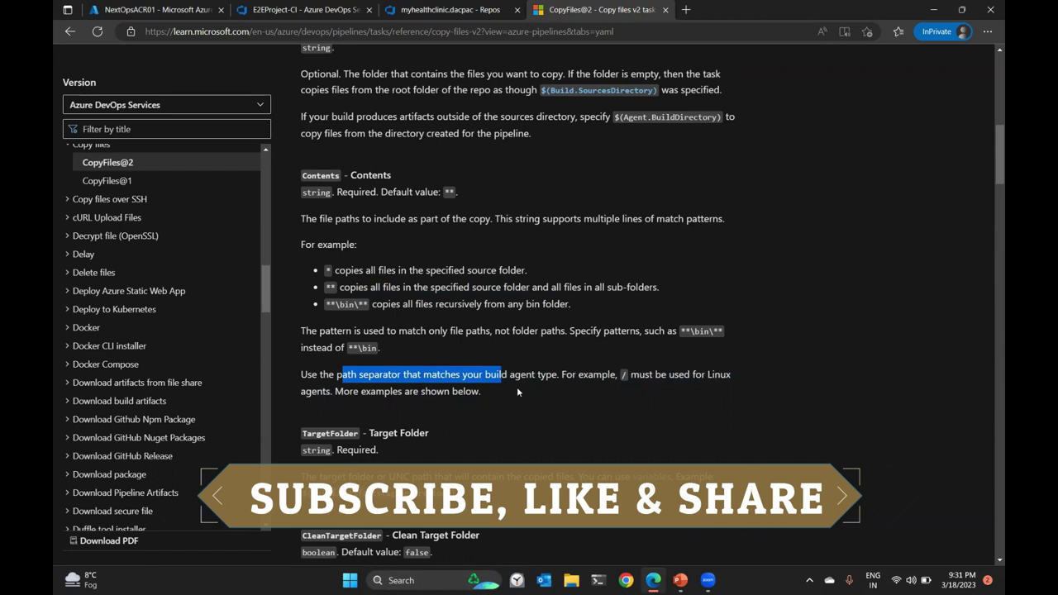
left_click(516, 387)
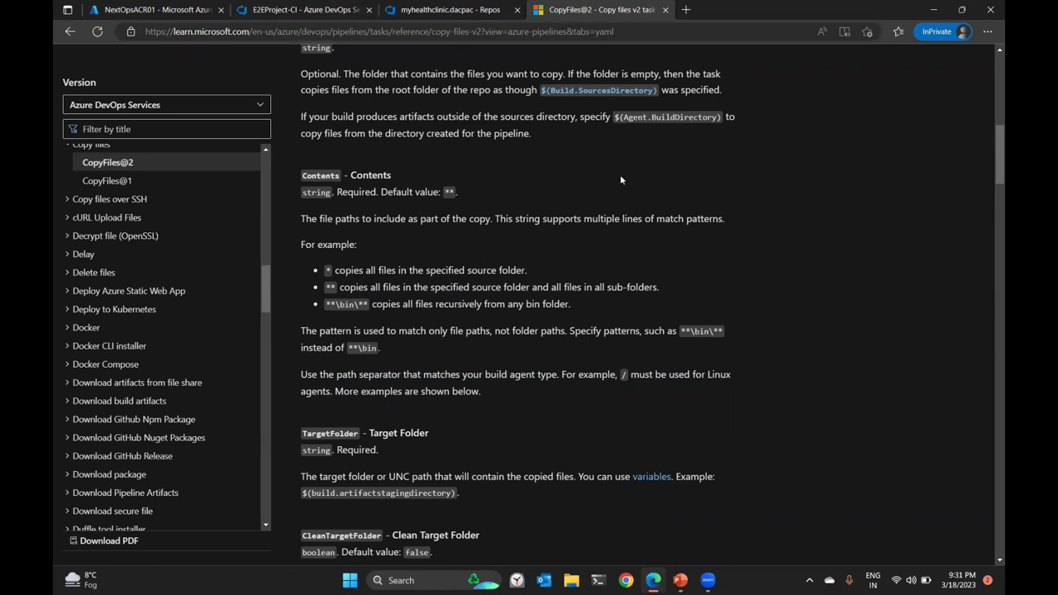
left_click(295, 17)
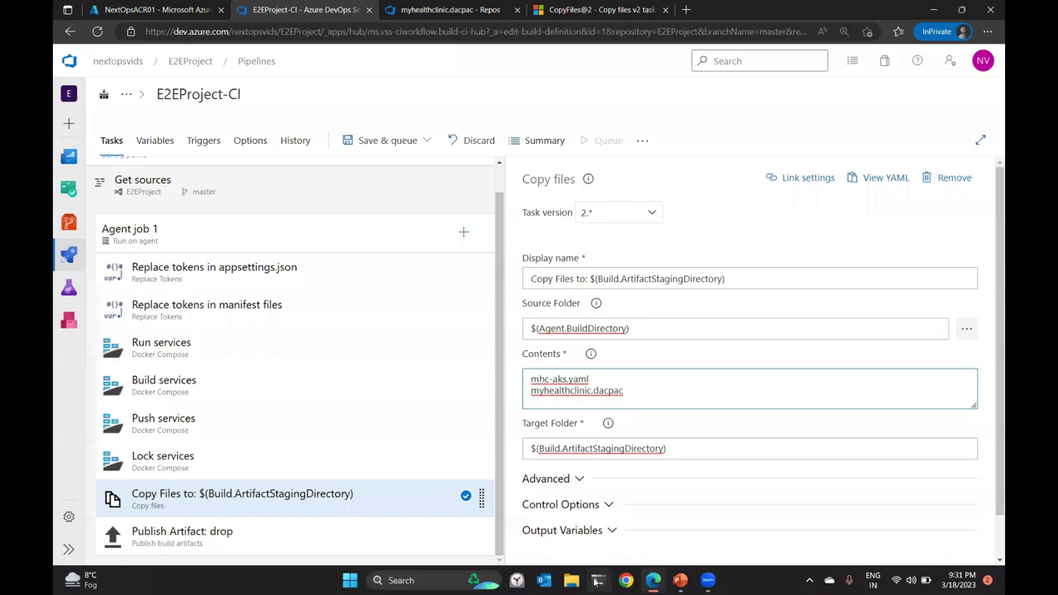
left_click_drag(529, 367, 554, 447)
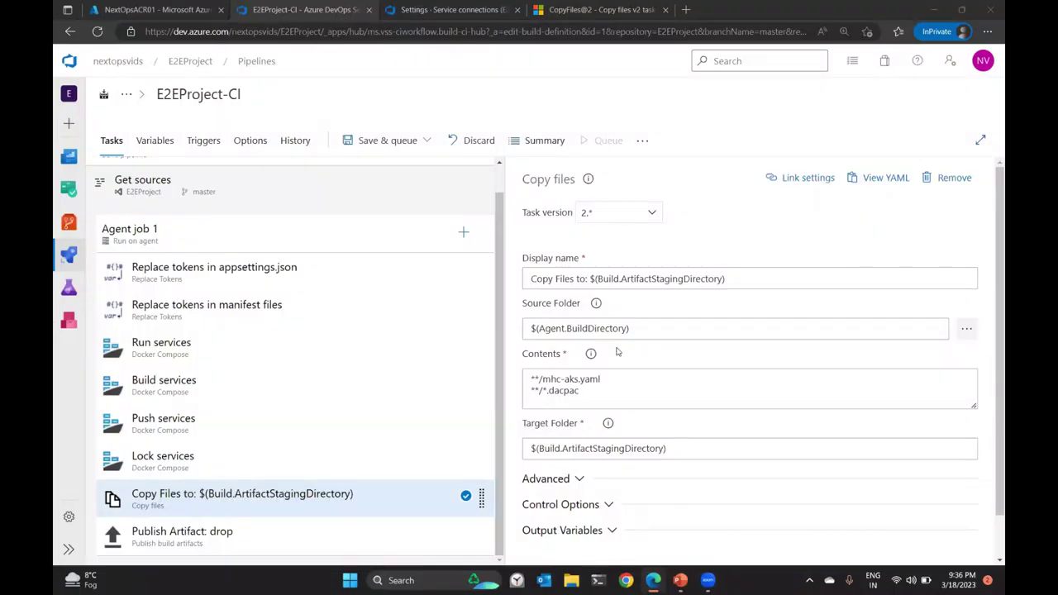
left_click(599, 394)
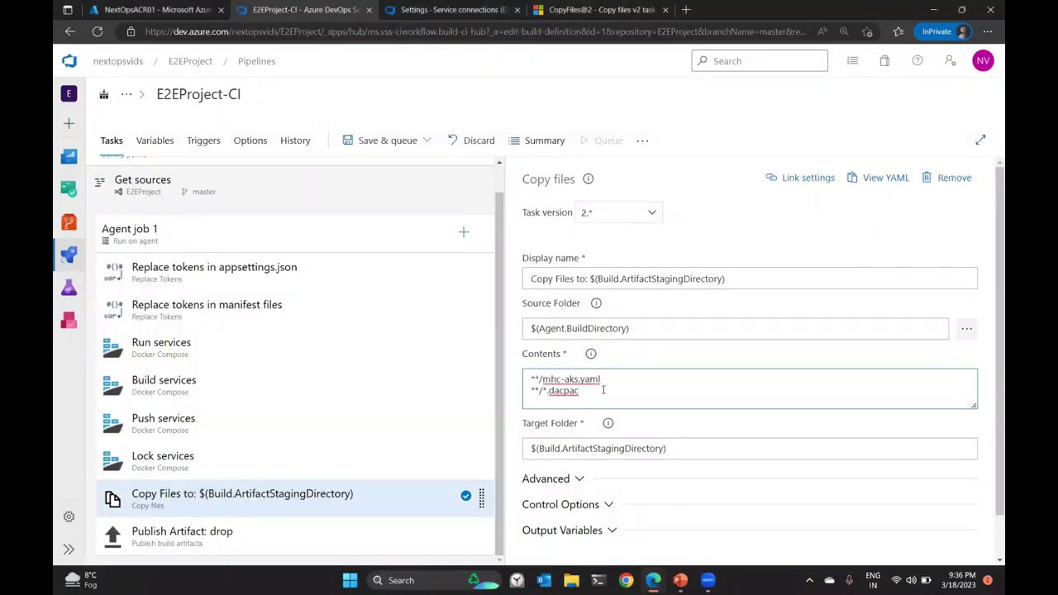
key("ctrl+a")
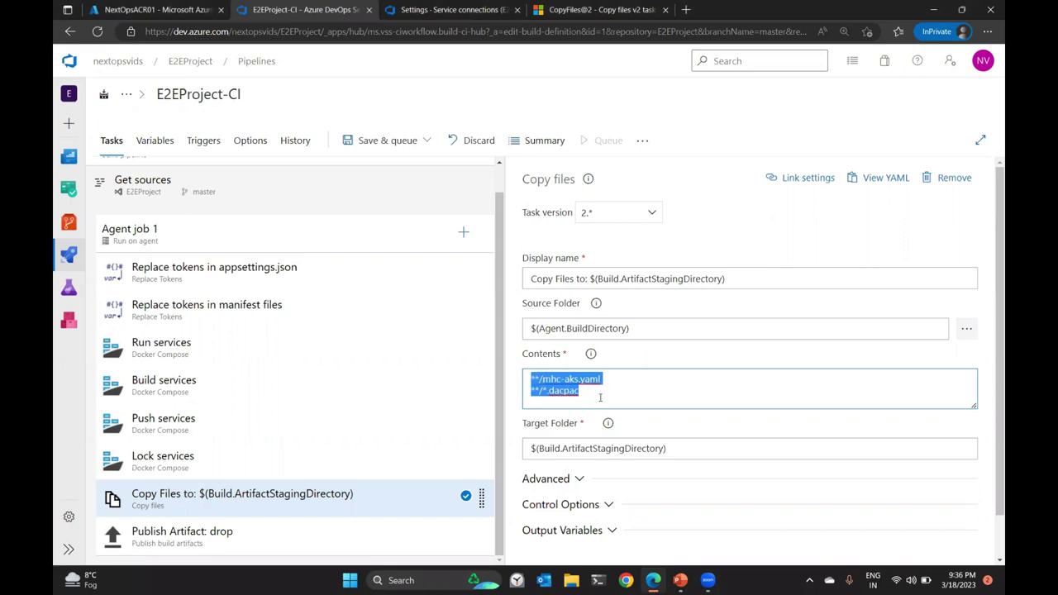
left_click(600, 397)
Save the E2EProject-CI pipeline.
left_click(405, 140)
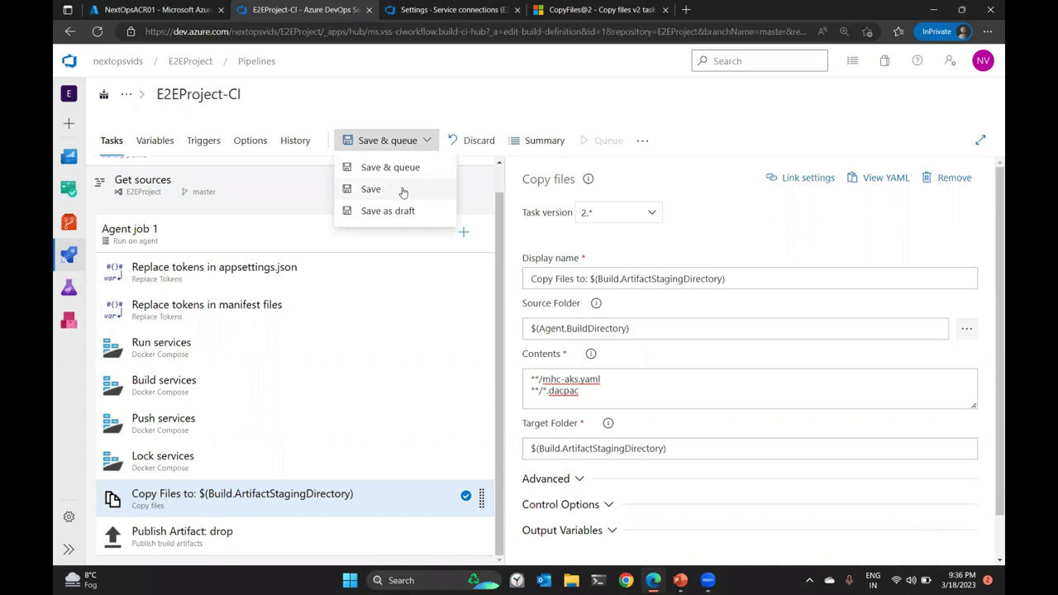
left_click(403, 189)
left_click(594, 362)
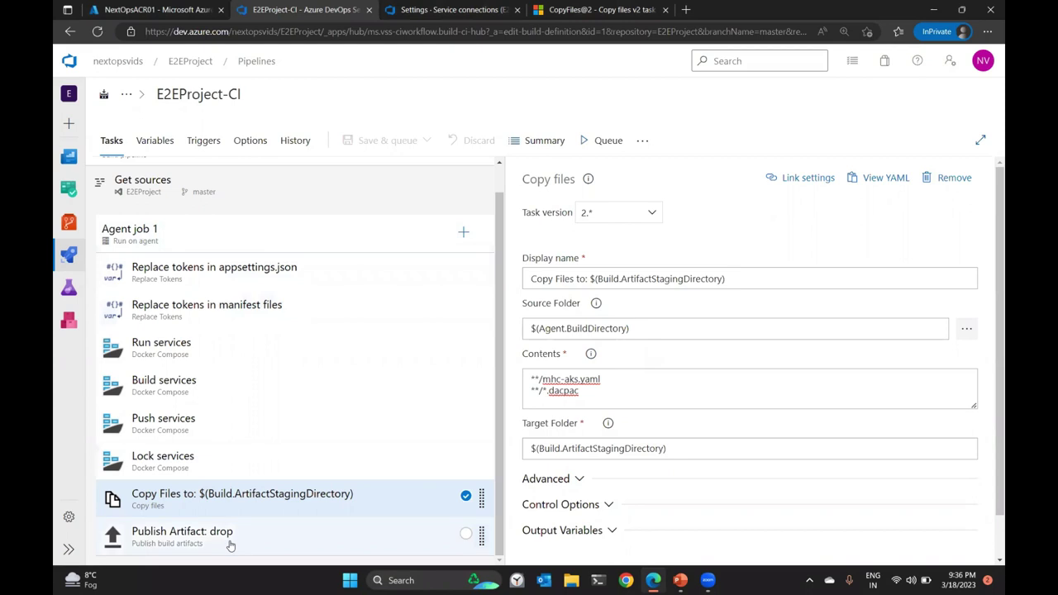
Review the pipeline tasks, then delete DOCKER_BUILD_SOURCE= from Run services' environment variables.
left_click(219, 270)
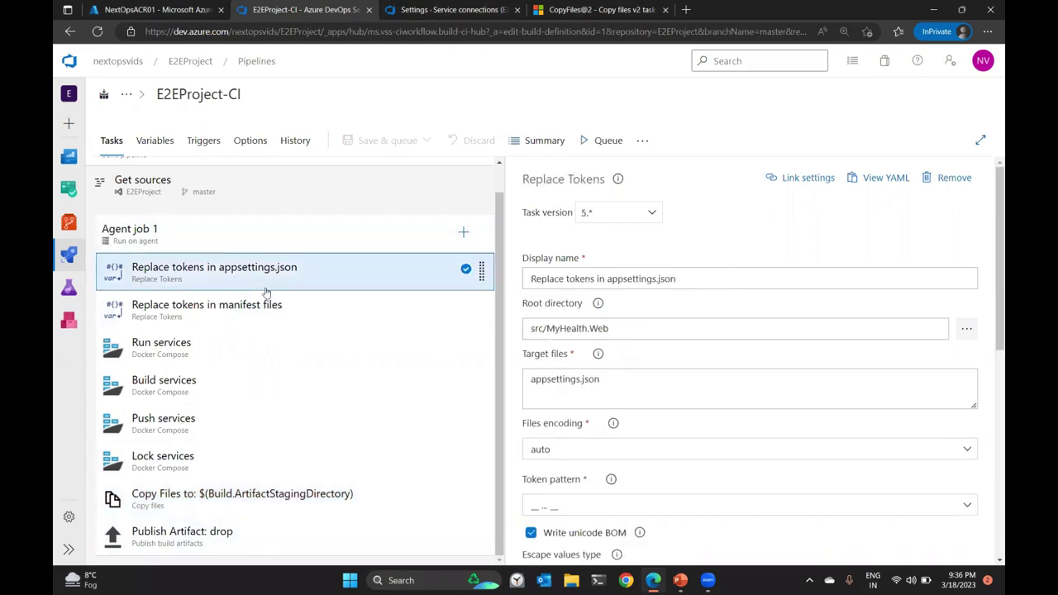
left_click(329, 305)
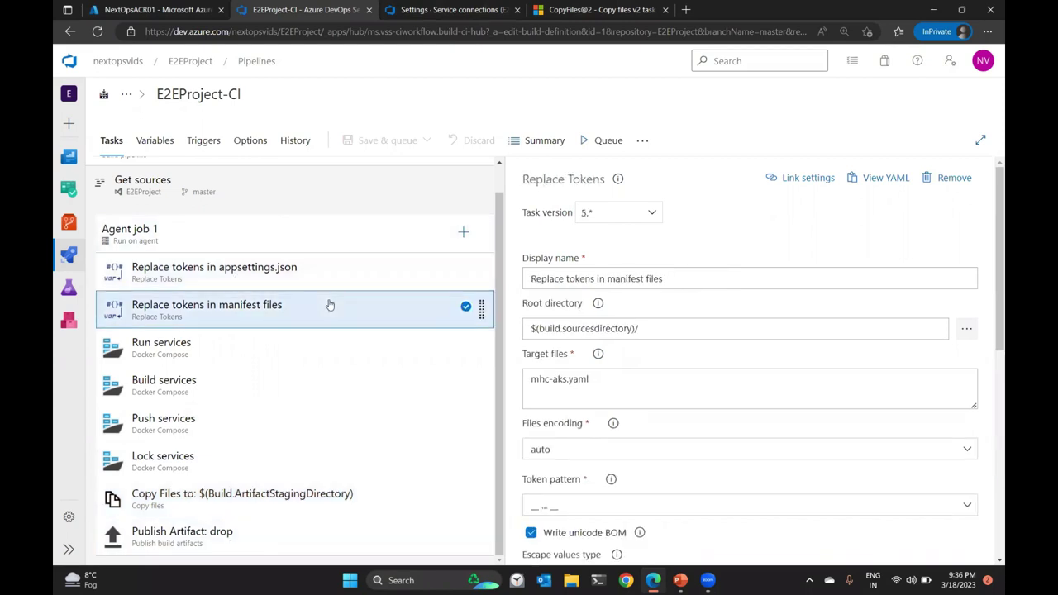
left_click(269, 348)
left_click(303, 394)
left_click(297, 423)
left_click(291, 466)
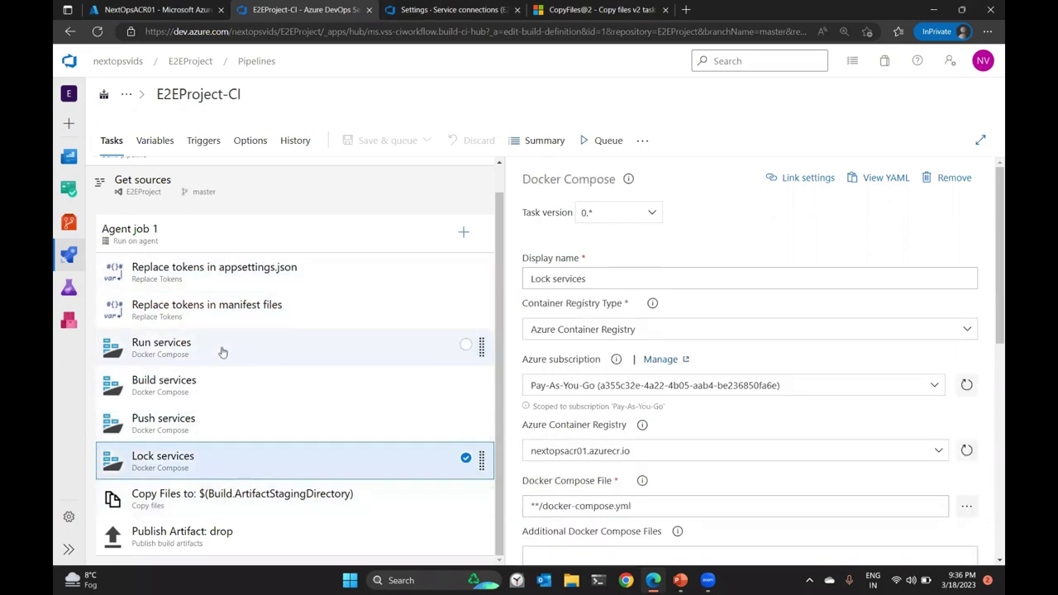
left_click(186, 347)
scroll(659, 335, "down", 4)
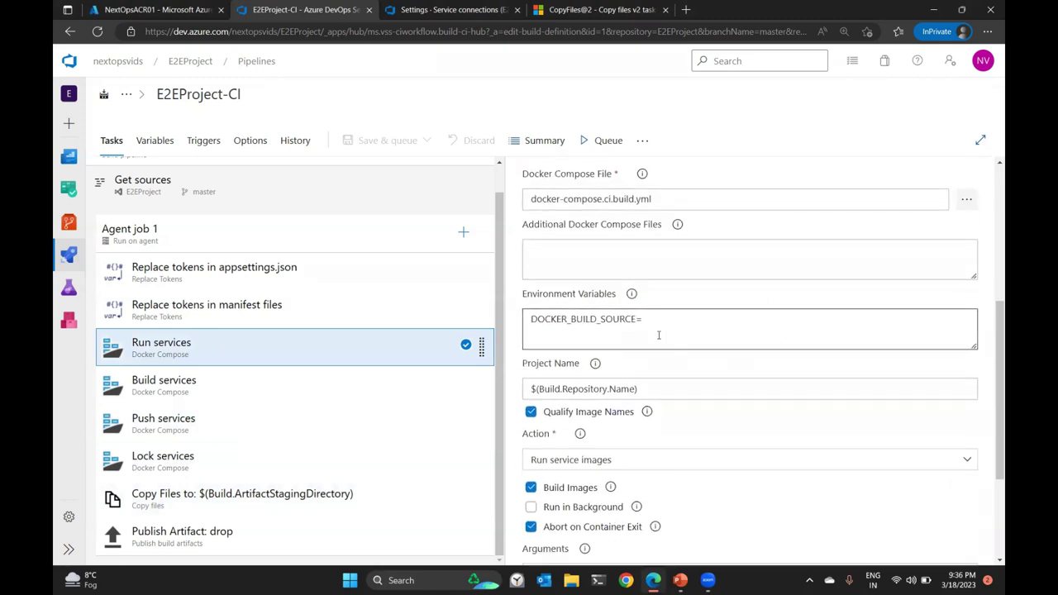
triple_click(660, 324)
key("BackSpace")
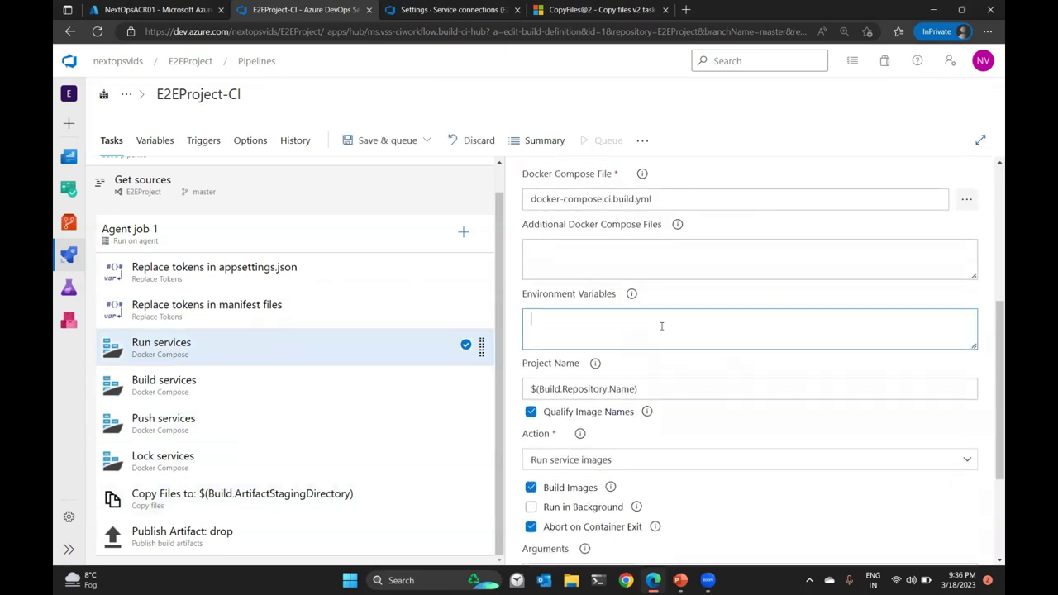
Save the pipeline with the environment variable removed.
left_click(427, 140)
left_click(371, 189)
left_click(592, 359)
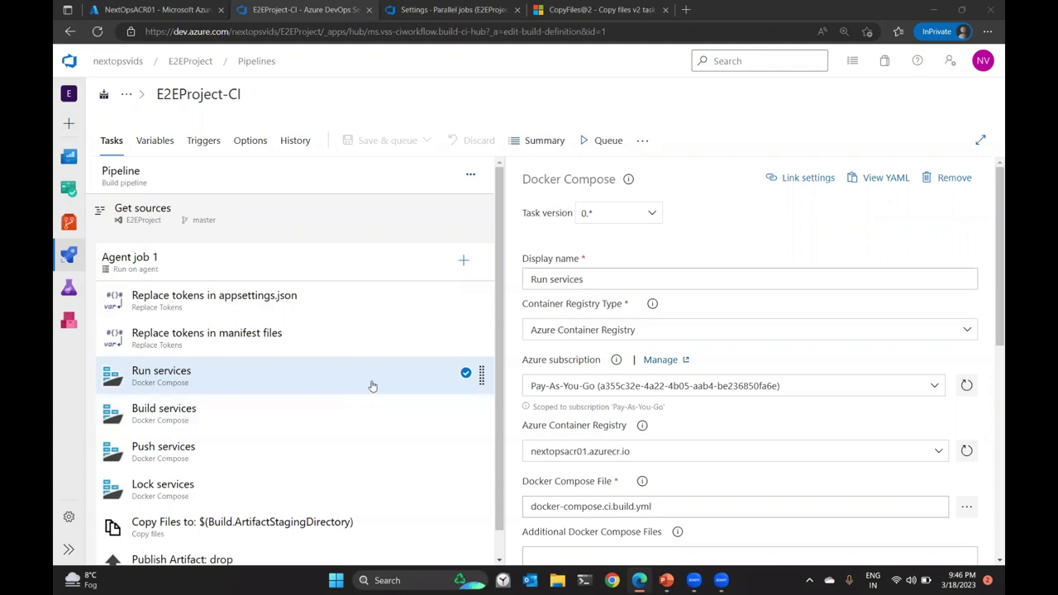
Refresh subscriptions and registries and set Run services' container registry to NextOpsACR01.
scroll(380, 378, "down", 1)
scroll(555, 321, "down", 2)
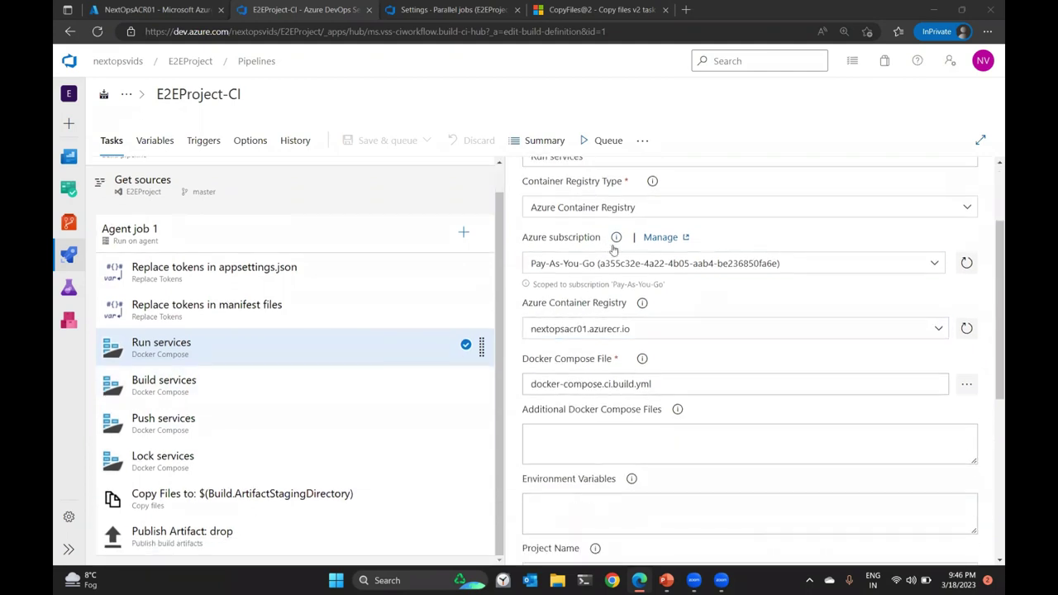
left_click(967, 263)
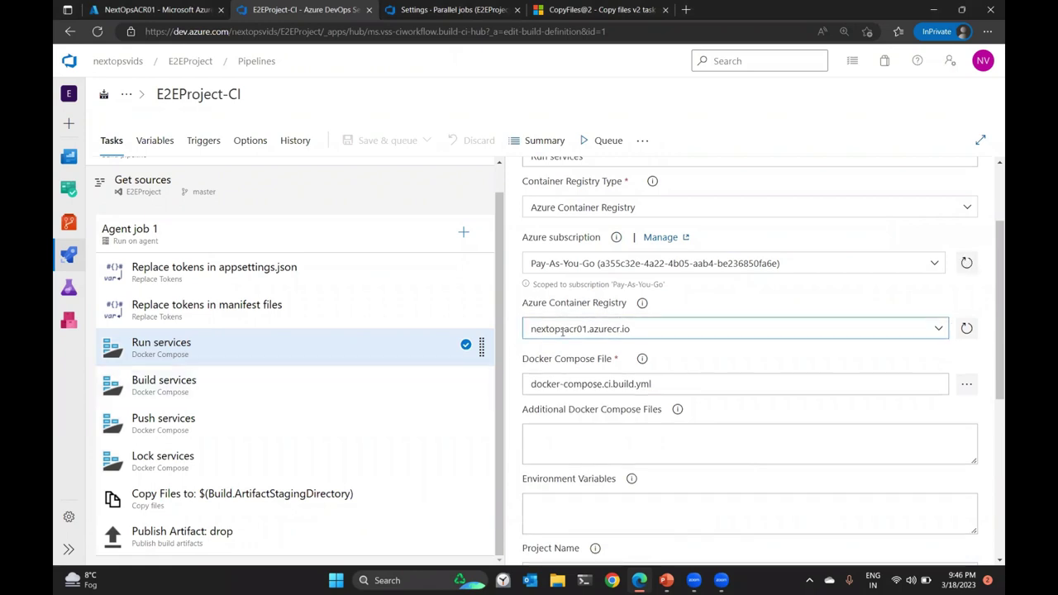
left_click(968, 330)
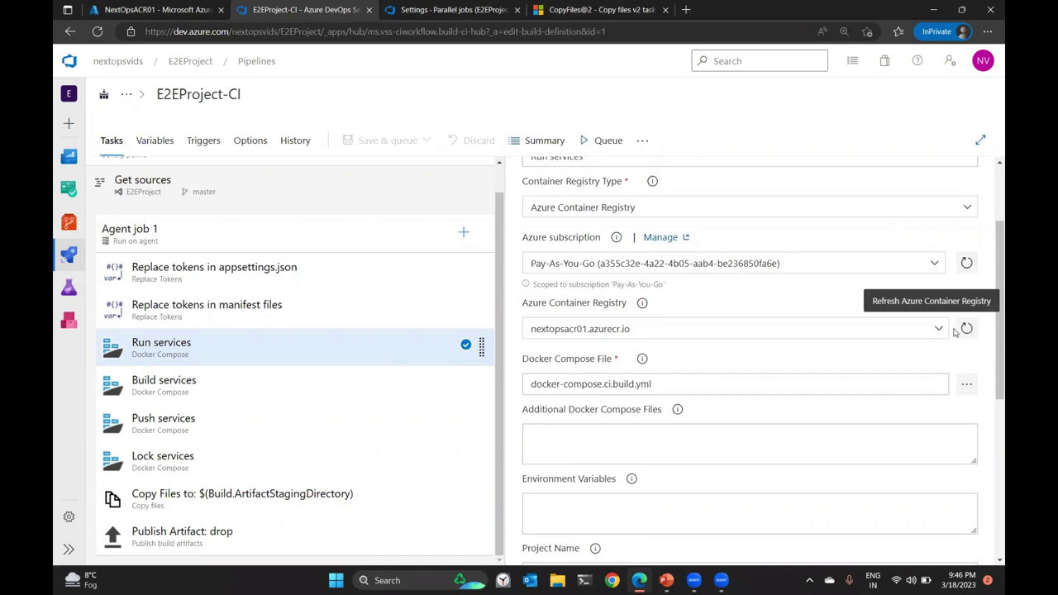
left_click(941, 330)
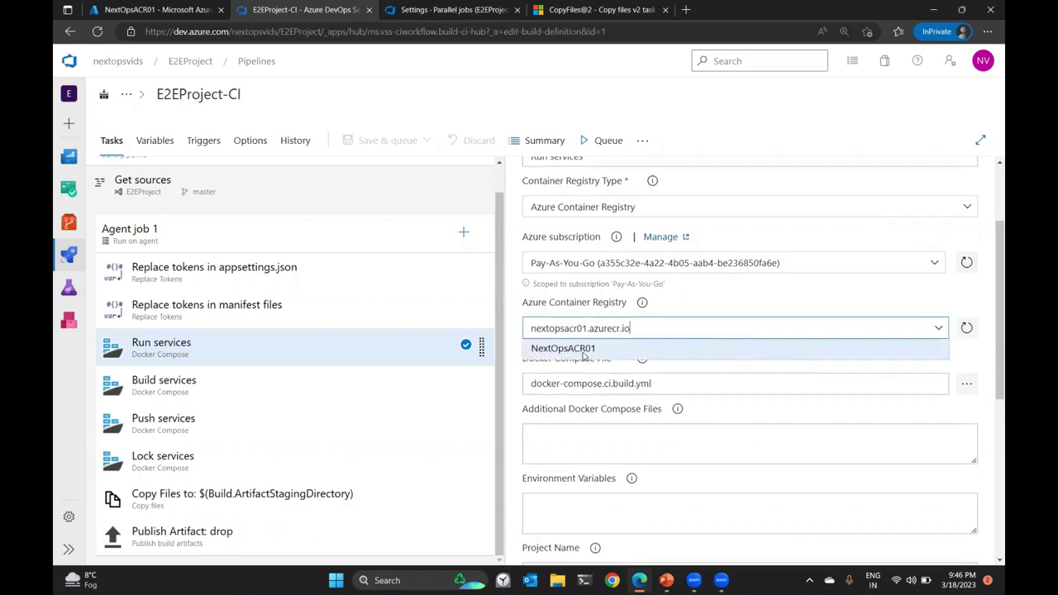
left_click(583, 351)
scroll(721, 334, "down", 3)
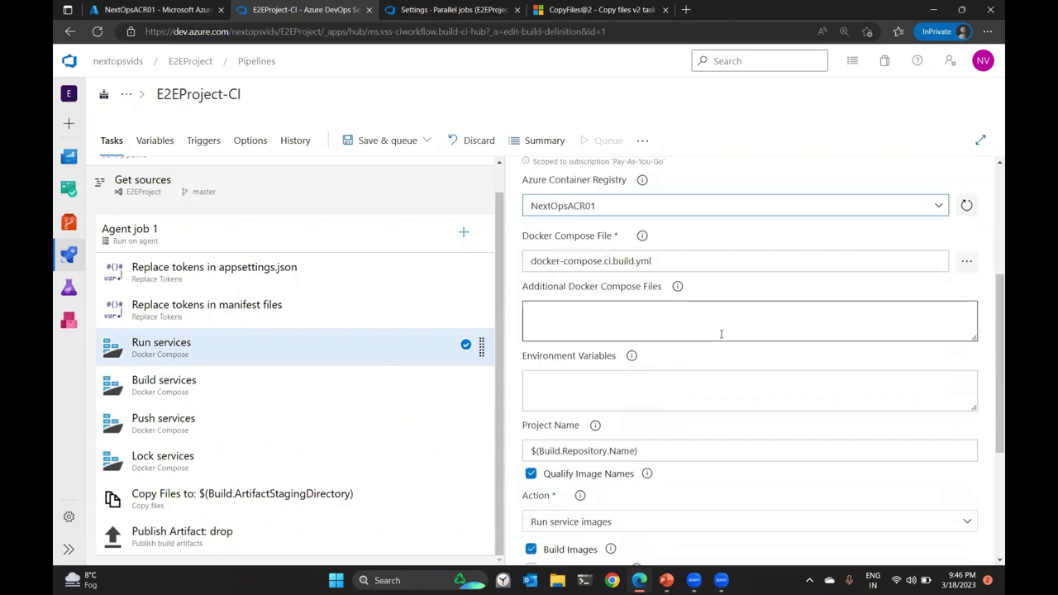
left_click(563, 400)
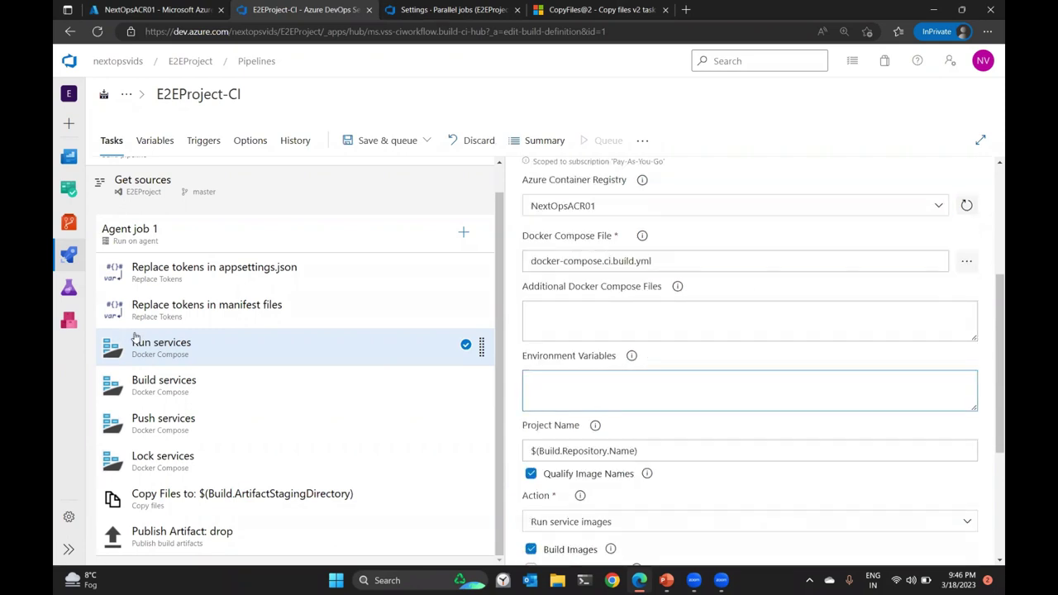
Set the Build services container registry to NextOpsACR01.
left_click(227, 382)
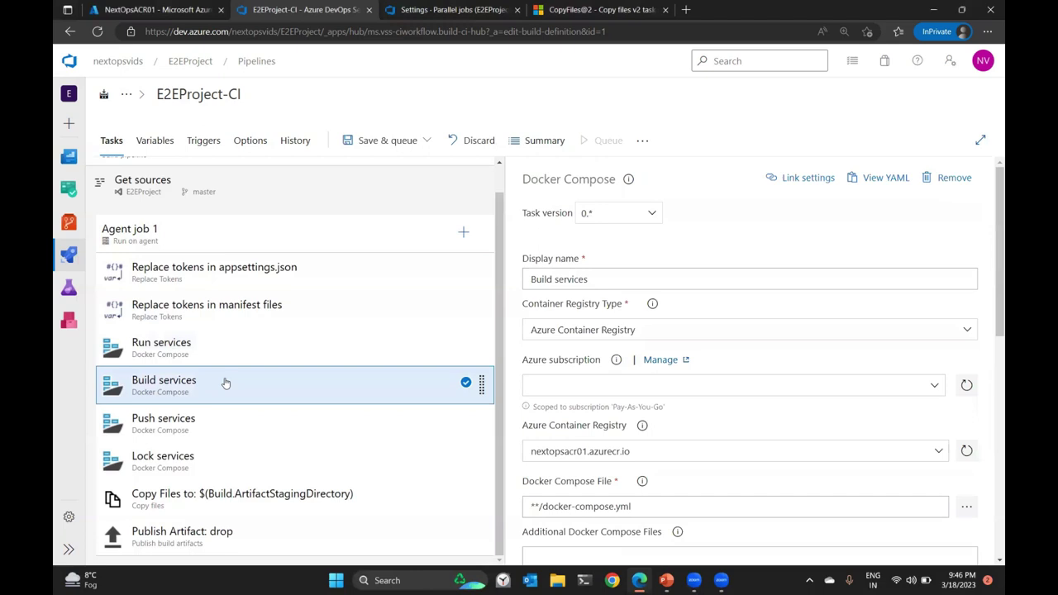
scroll(733, 304, "down", 3)
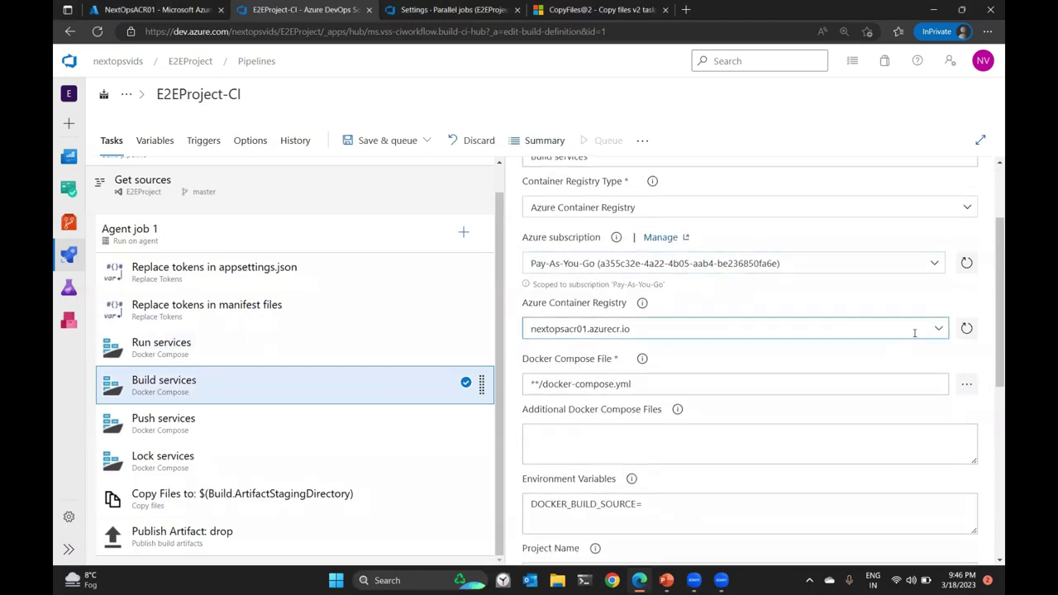
left_click(941, 332)
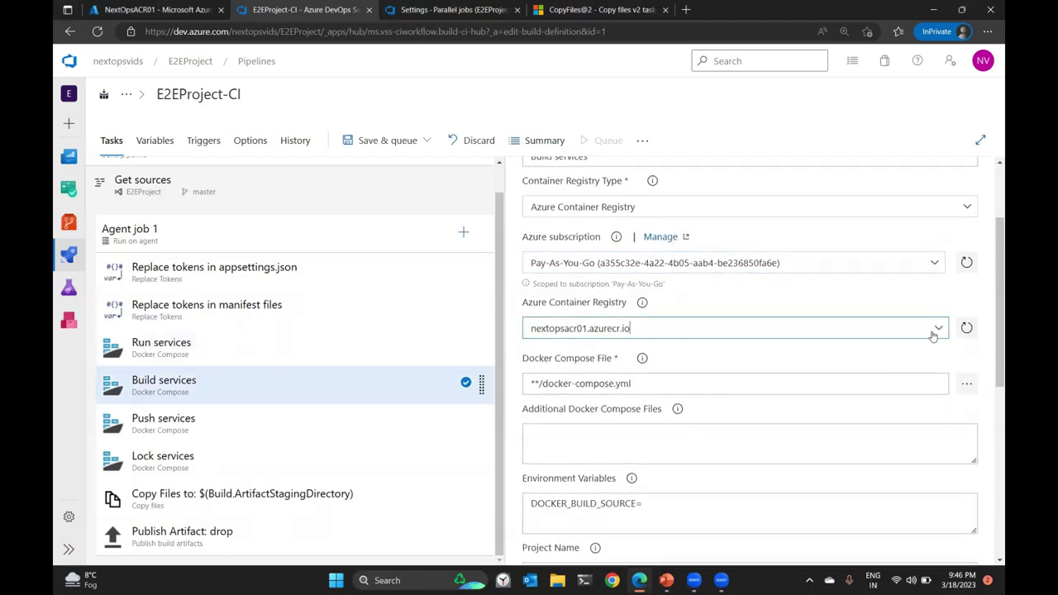
left_click(628, 351)
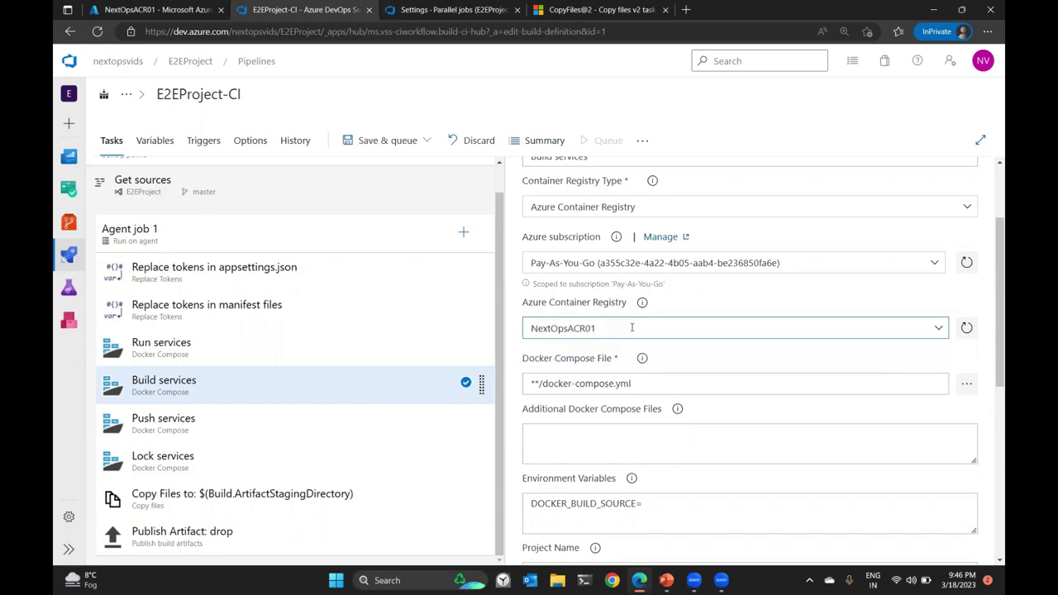
scroll(585, 333, "down", 4)
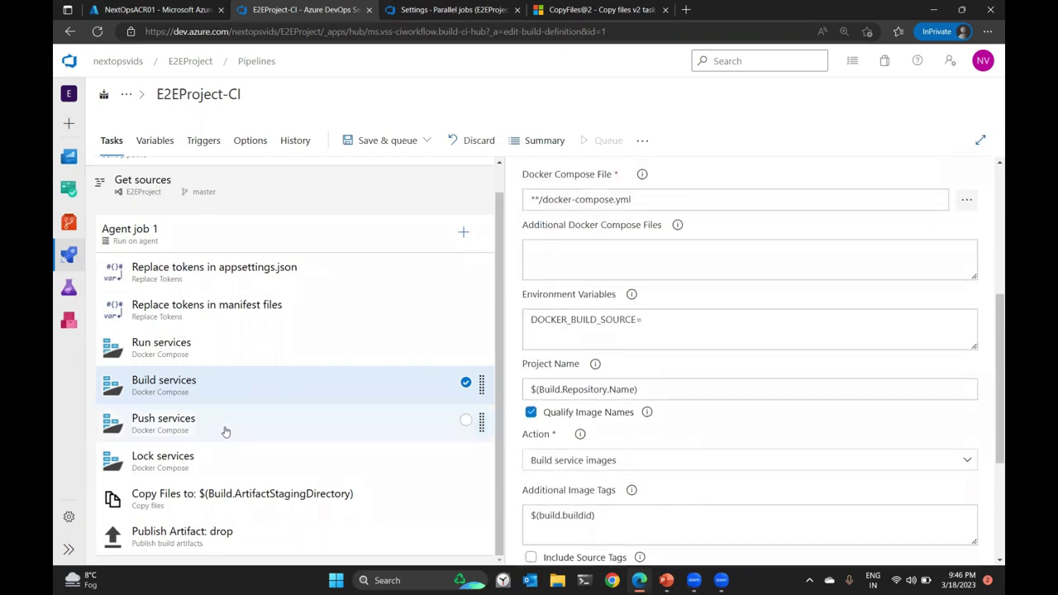
Set Push services' registry to NextOpsACR01 and move DOCKER_BUILD_SOURCE= into its environment variables.
left_click(224, 429)
scroll(740, 330, "down", 3)
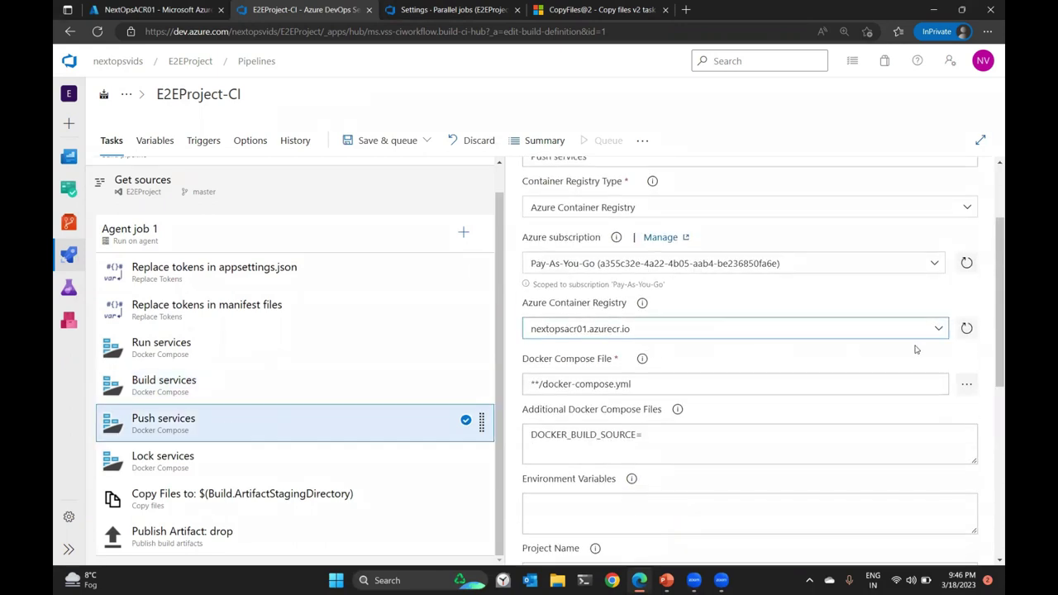
left_click(937, 334)
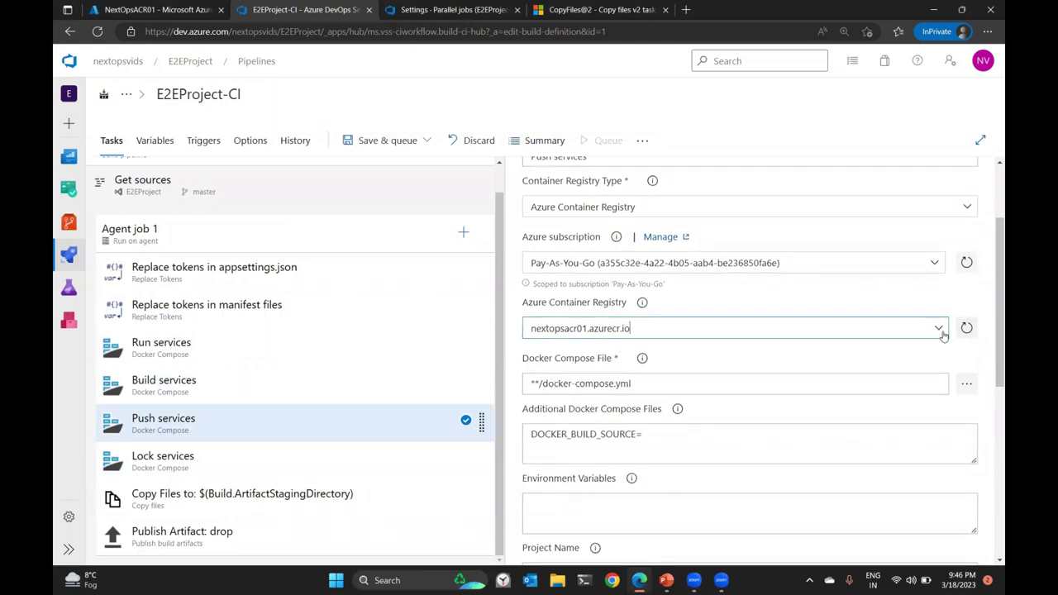
left_click(575, 349)
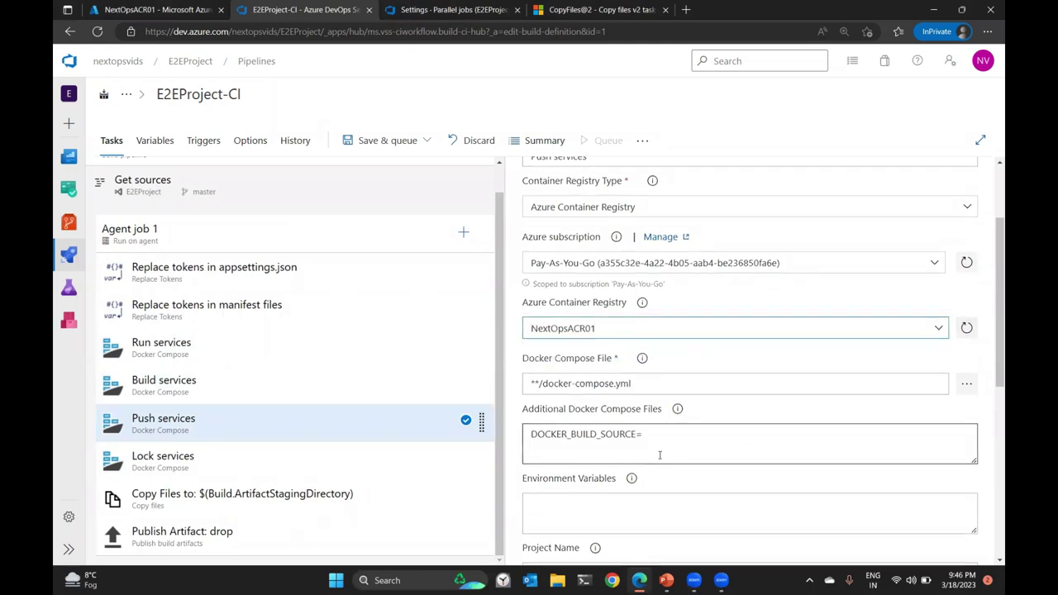
scroll(663, 428, "down", 2)
left_click_drag(653, 376, 522, 374)
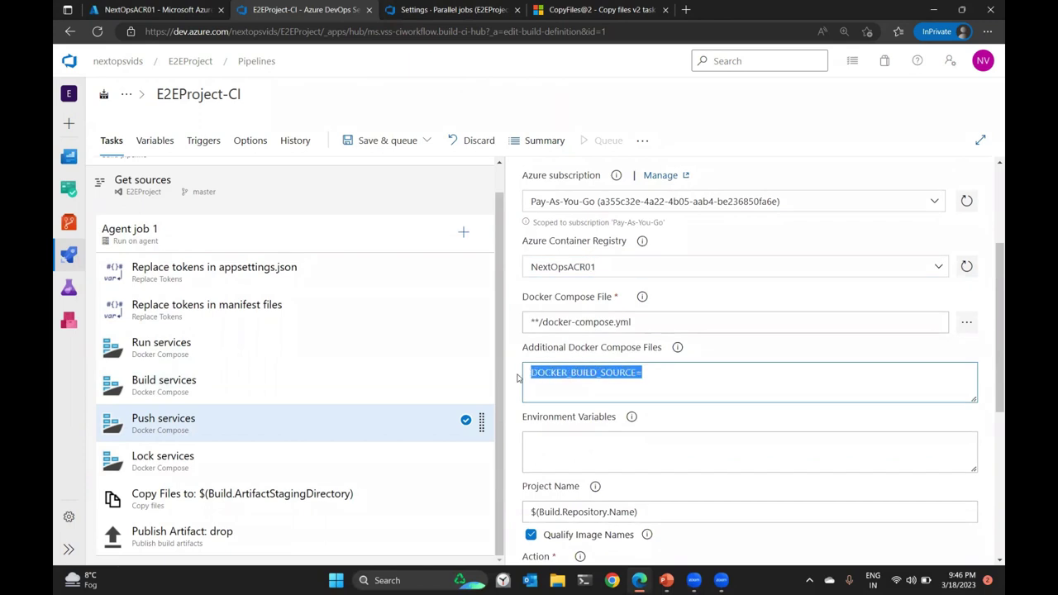
key("ctrl+x")
left_click(572, 452)
key("ctrl+v")
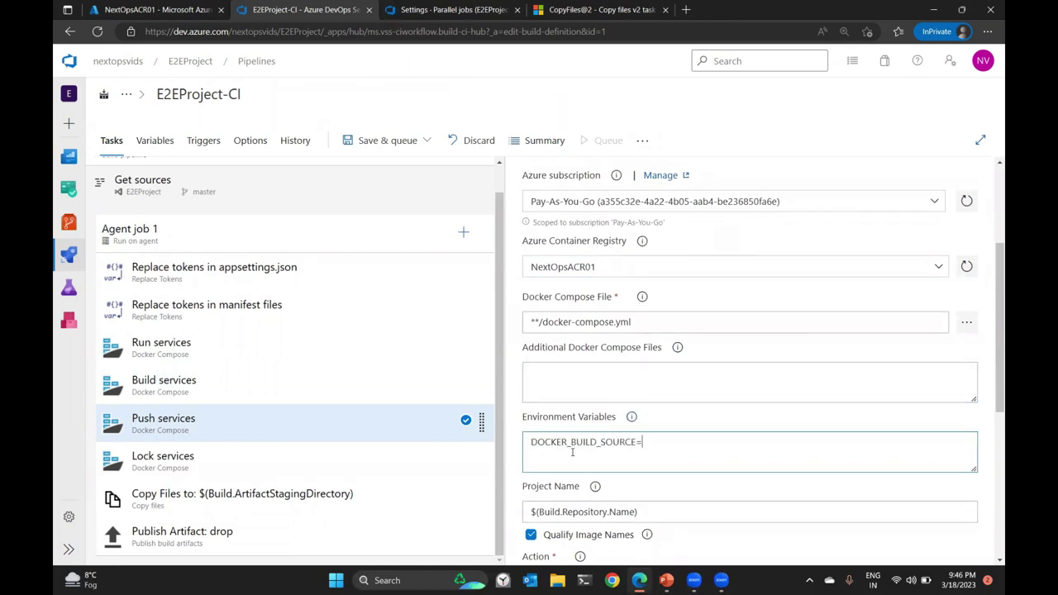
Set the Lock services container registry to NextOpsACR01 and bring up the save options.
left_click(276, 468)
scroll(684, 363, "down", 2)
scroll(684, 363, "down", 1)
left_click(938, 271)
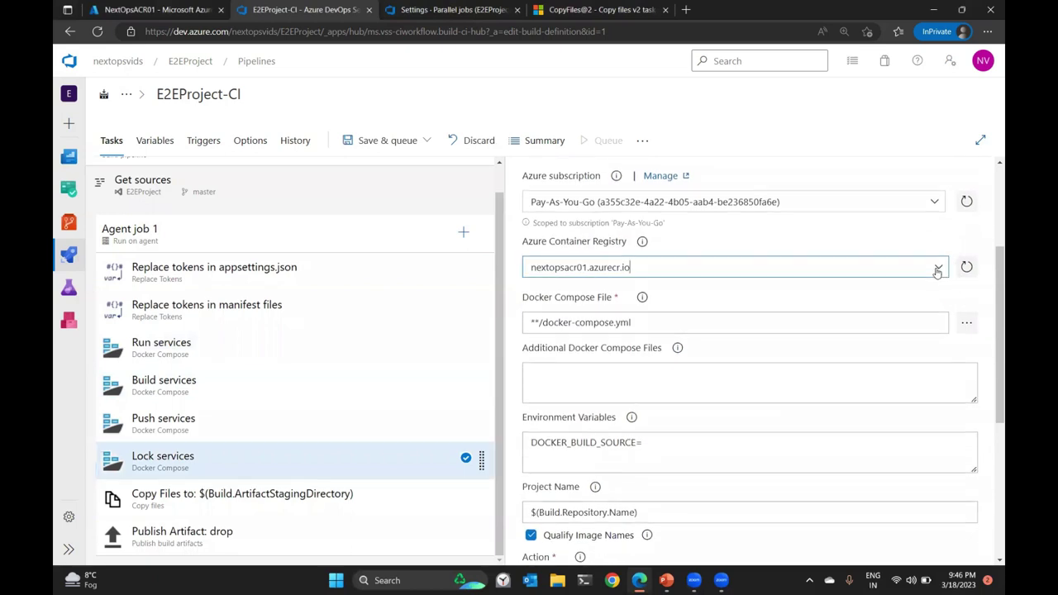
left_click(938, 270)
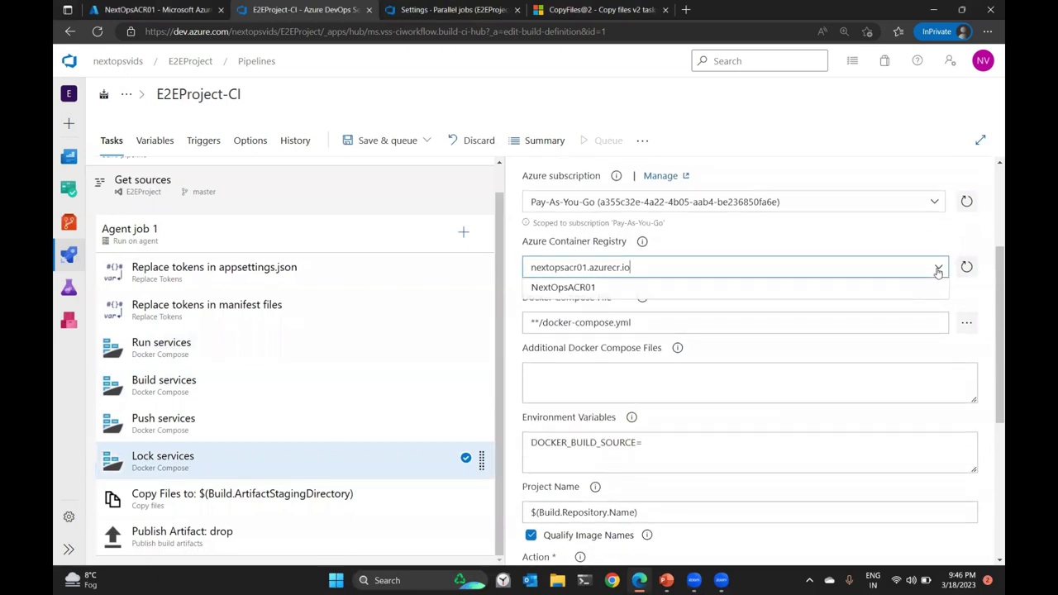
left_click(653, 295)
scroll(676, 430, "down", 1)
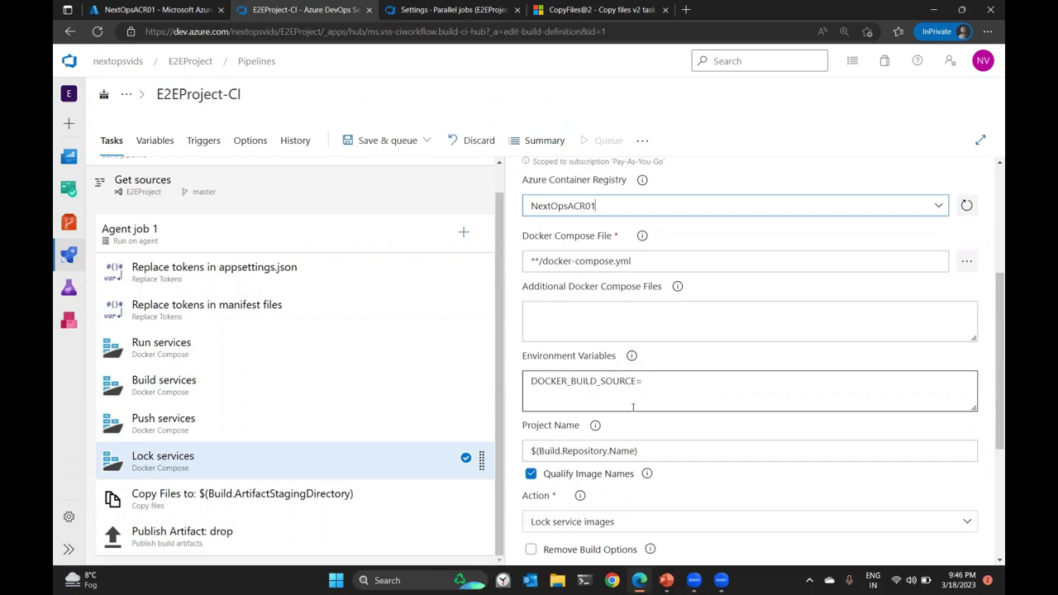
scroll(633, 407, "down", 2)
left_click(305, 506)
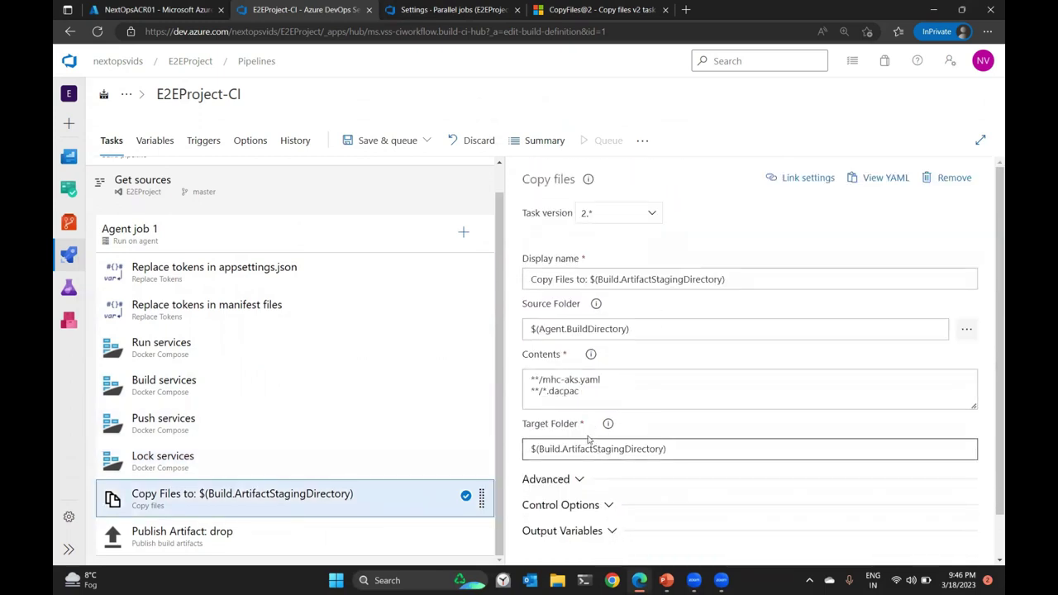
left_click(372, 144)
Save the E2EProject-CI pipeline and queue run #2 on master.
left_click(381, 192)
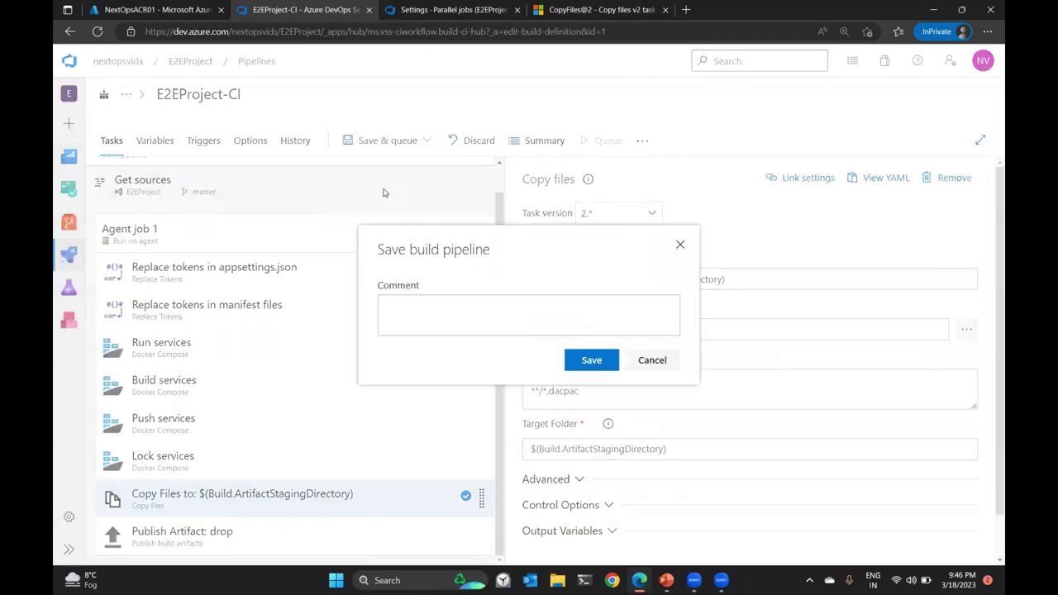
left_click(600, 362)
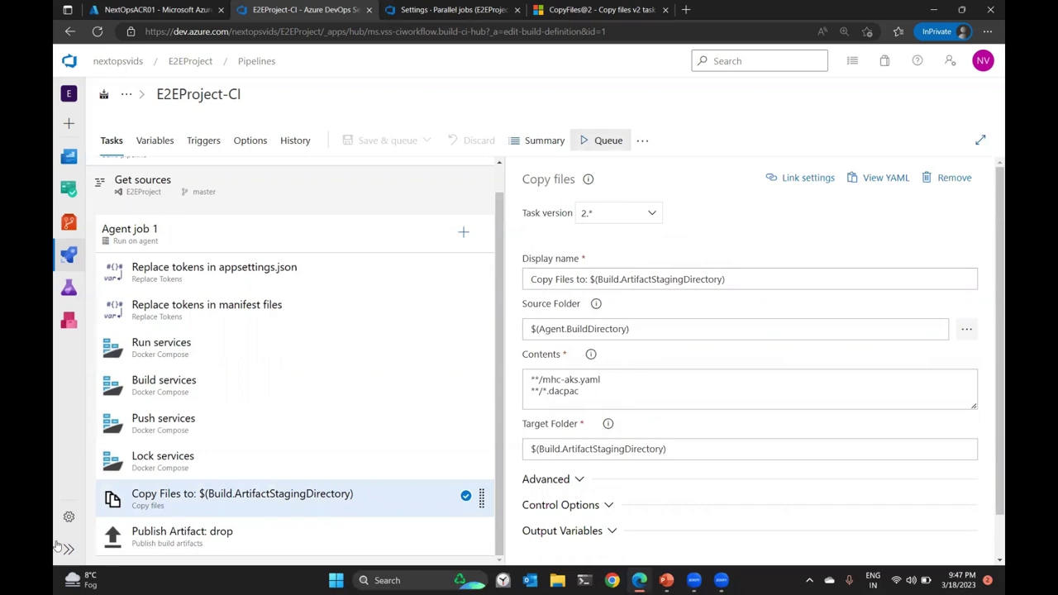
left_click(596, 143)
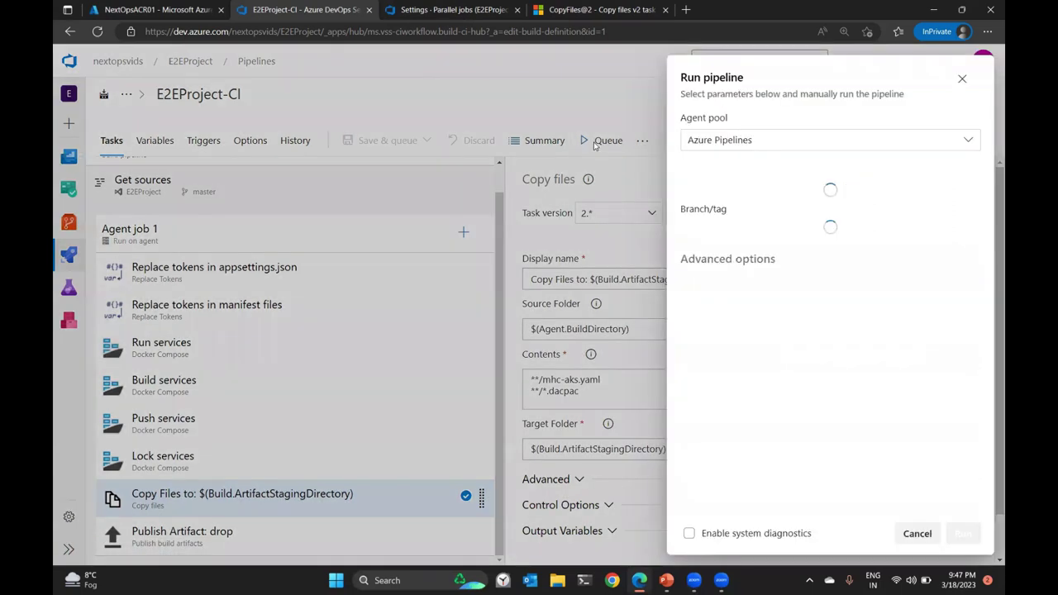
left_click(964, 534)
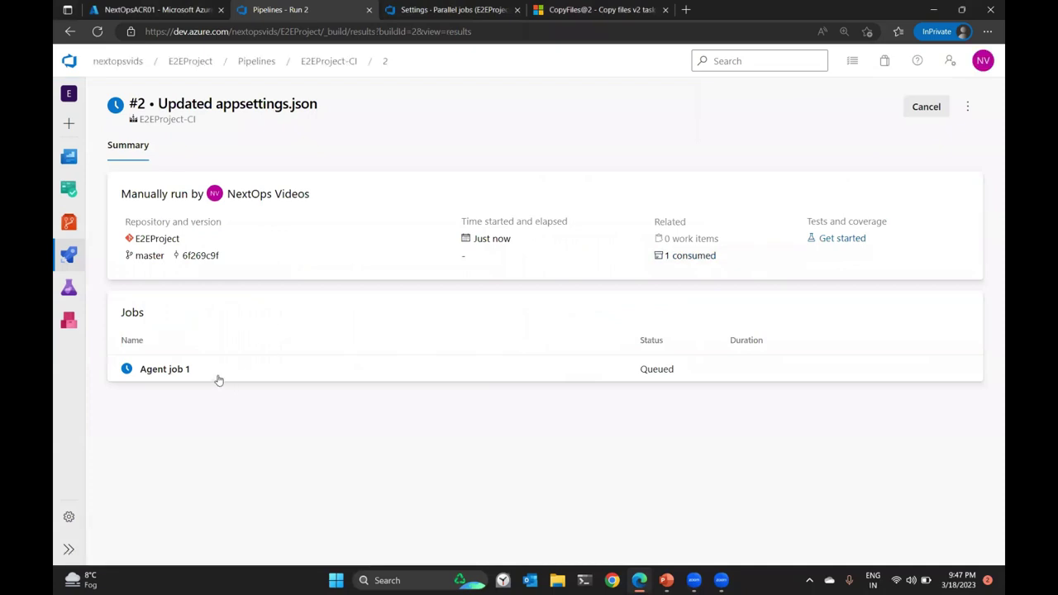
Open Agent job 1's logs and confirm appsettings.json had 3 of 3 tokens replaced.
left_click(217, 372)
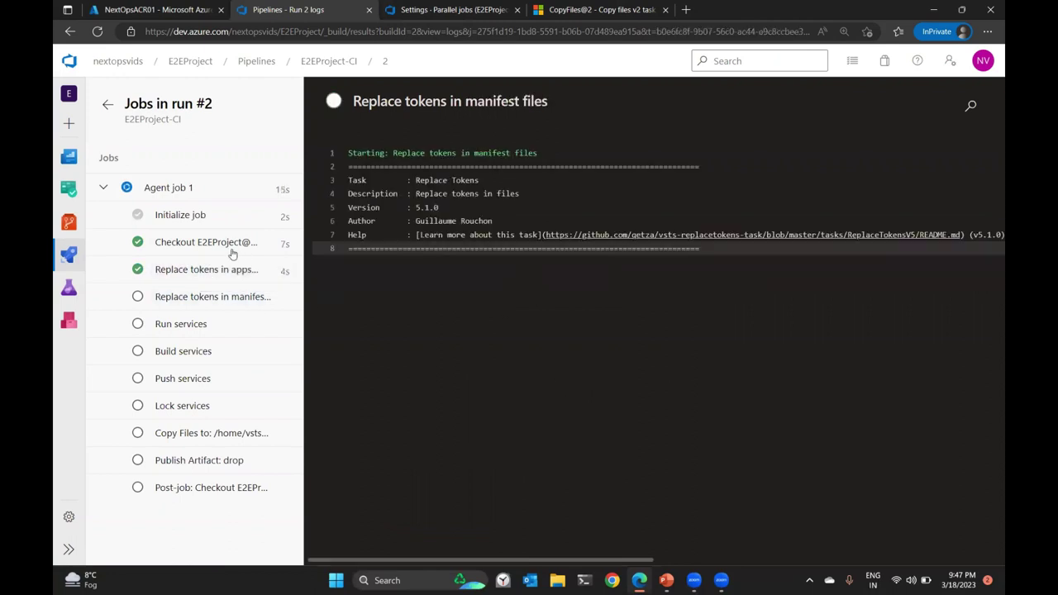
left_click(192, 271)
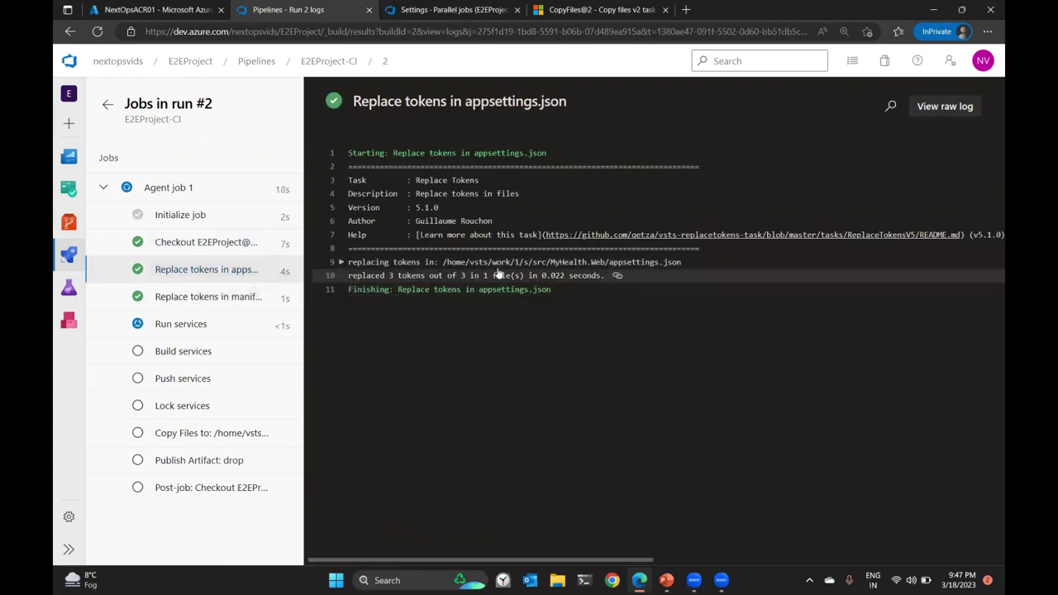
left_click_drag(444, 263, 680, 271)
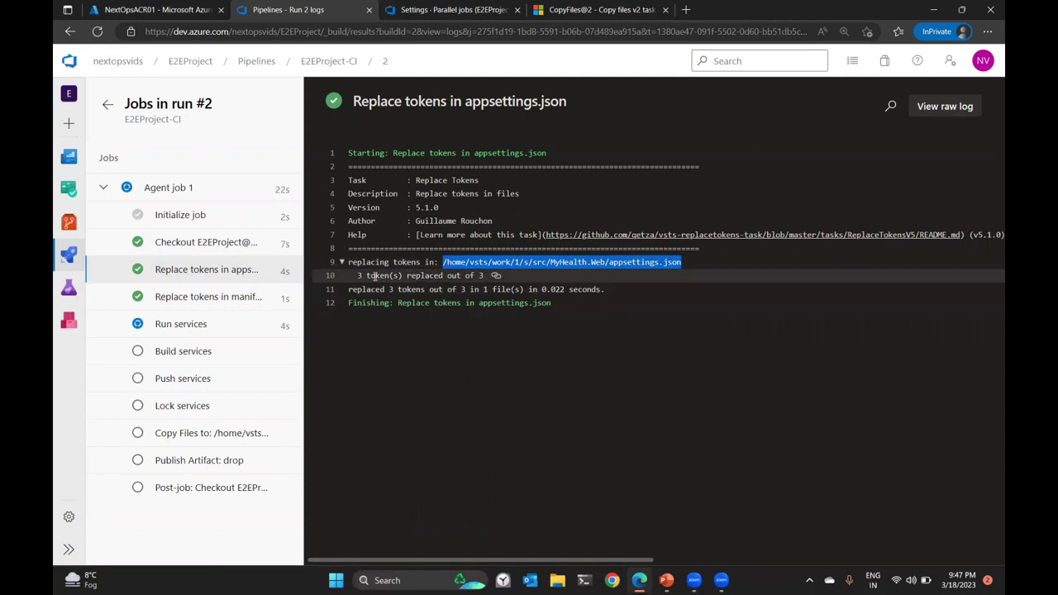
left_click_drag(357, 276, 403, 275)
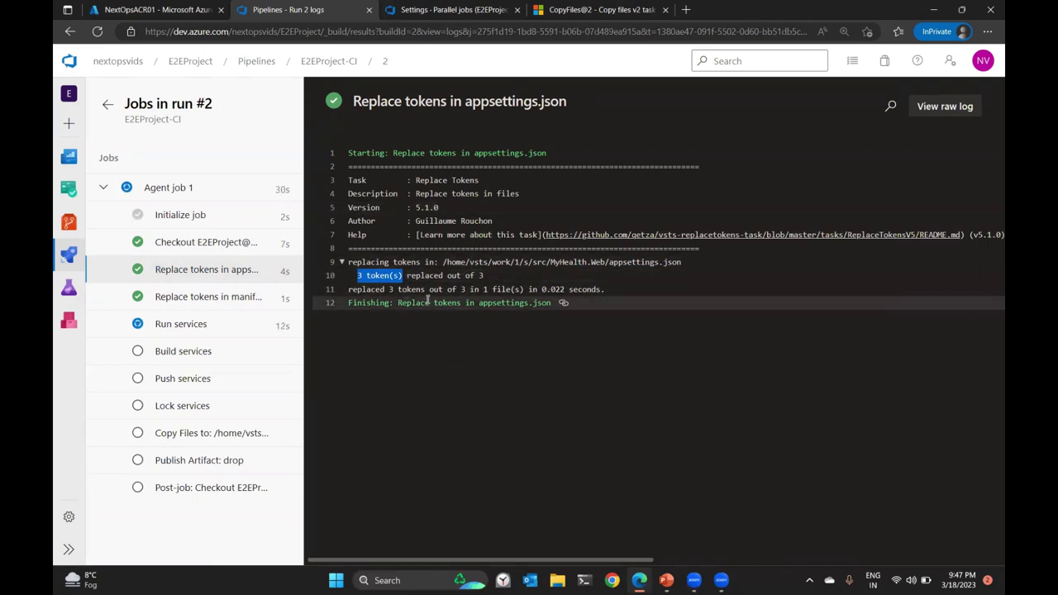
left_click_drag(366, 275, 385, 290)
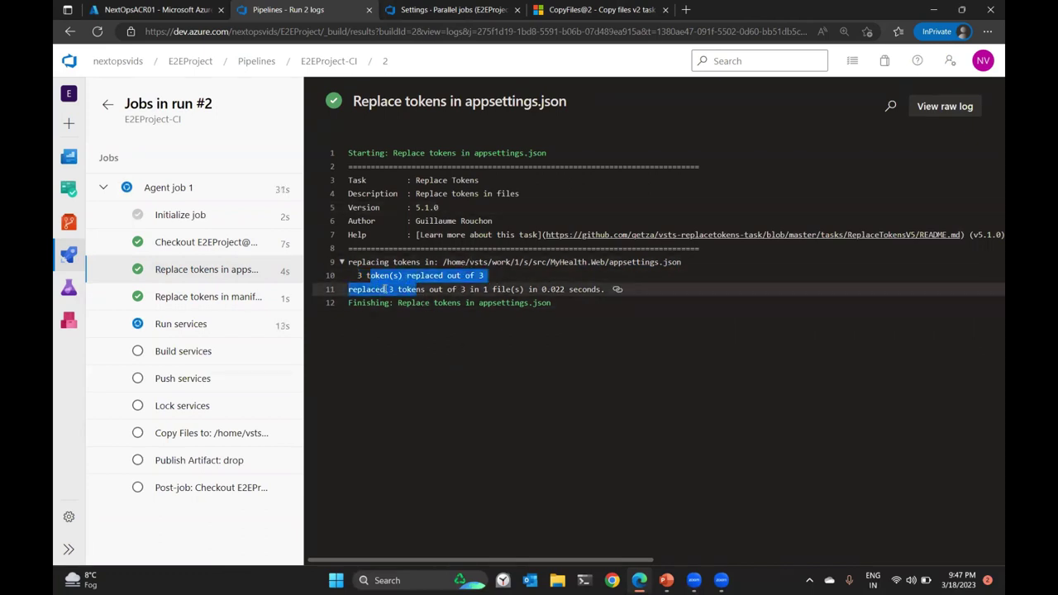
Confirm the manifest log shows 1 of 1 token replaced in mhc-aks.yaml, then view Run services.
left_click(185, 298)
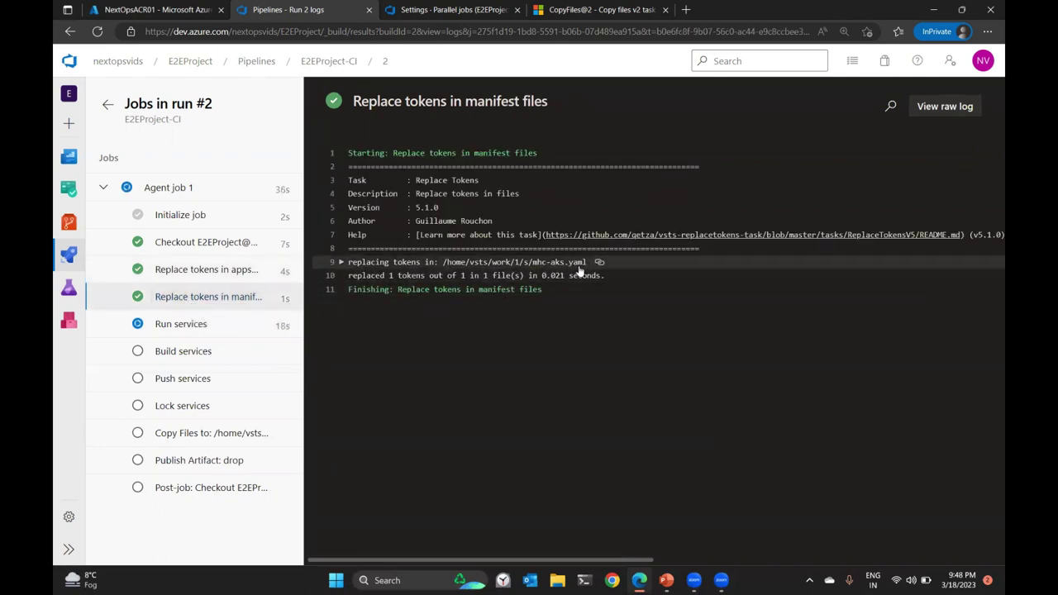
left_click_drag(461, 275, 478, 276)
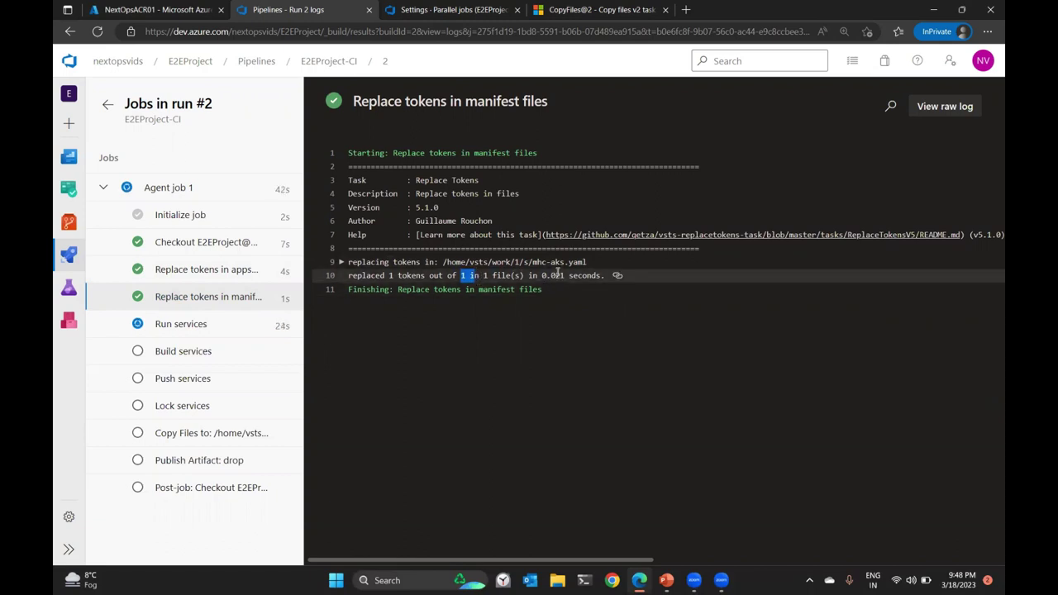
left_click(199, 323)
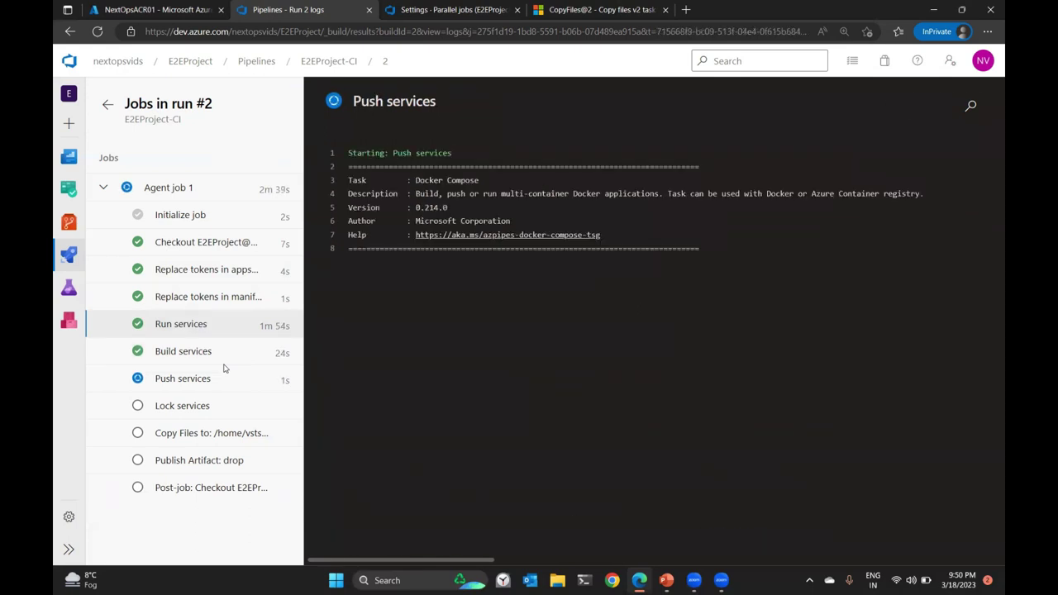
Review the Run services, manifest token-replacement and Build services logs of run #2.
left_click(182, 324)
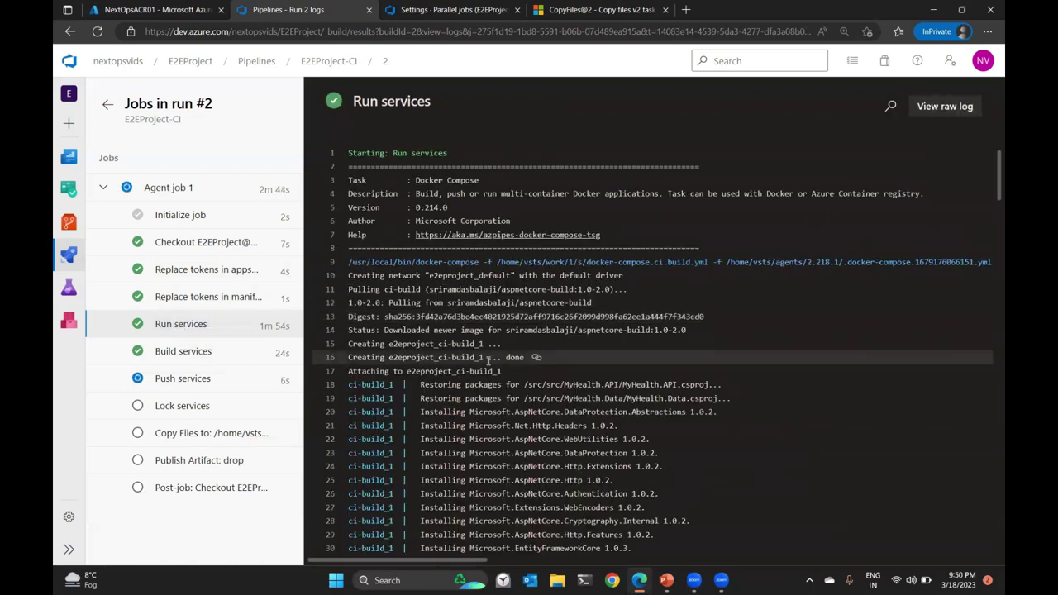
left_click(238, 297)
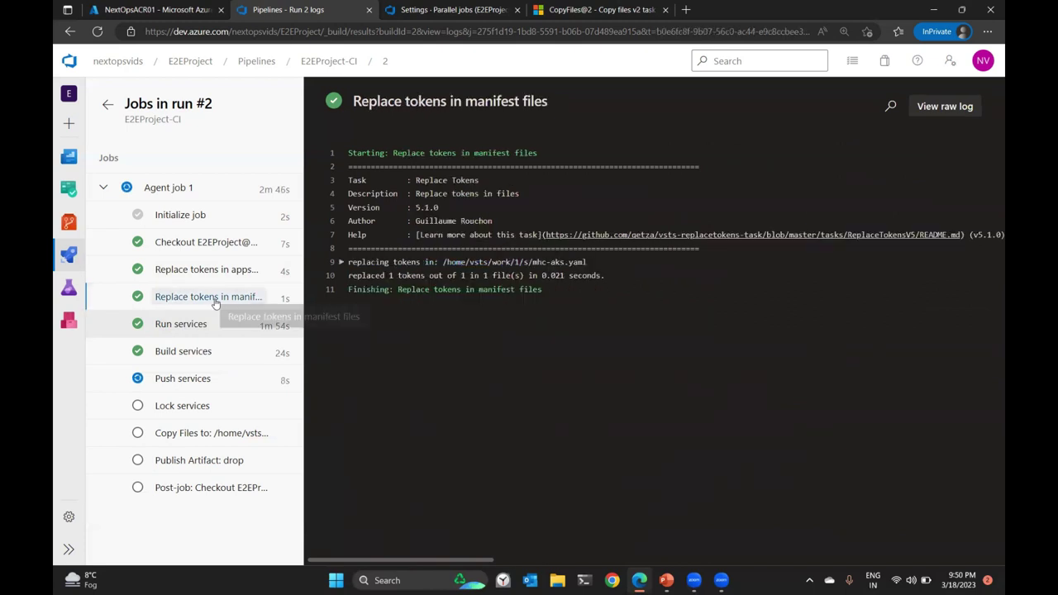
double_click(391, 276)
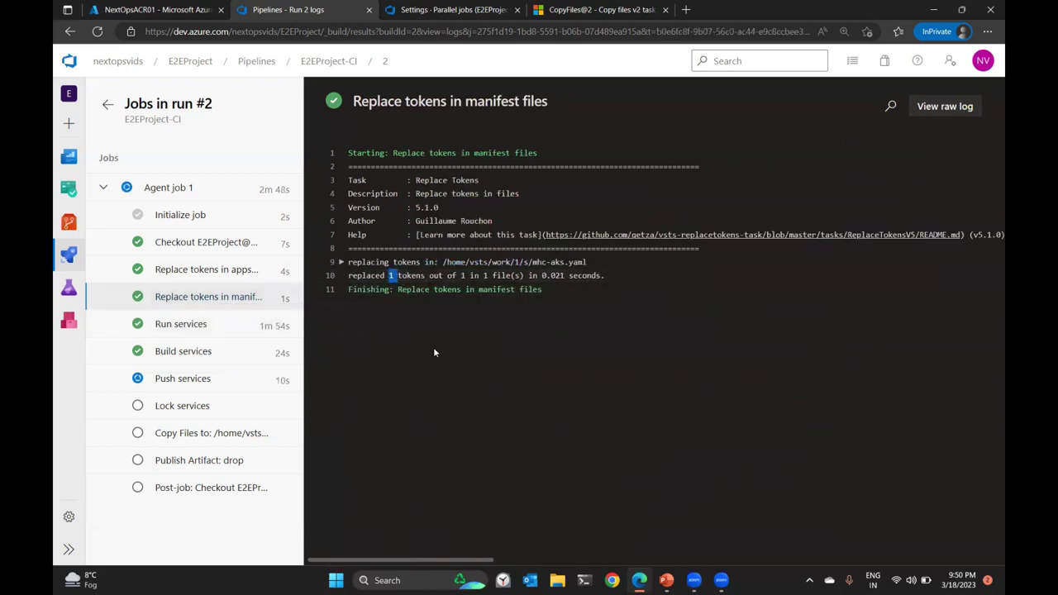
left_click(186, 351)
scroll(609, 410, "down", 1)
scroll(609, 410, "down", 4)
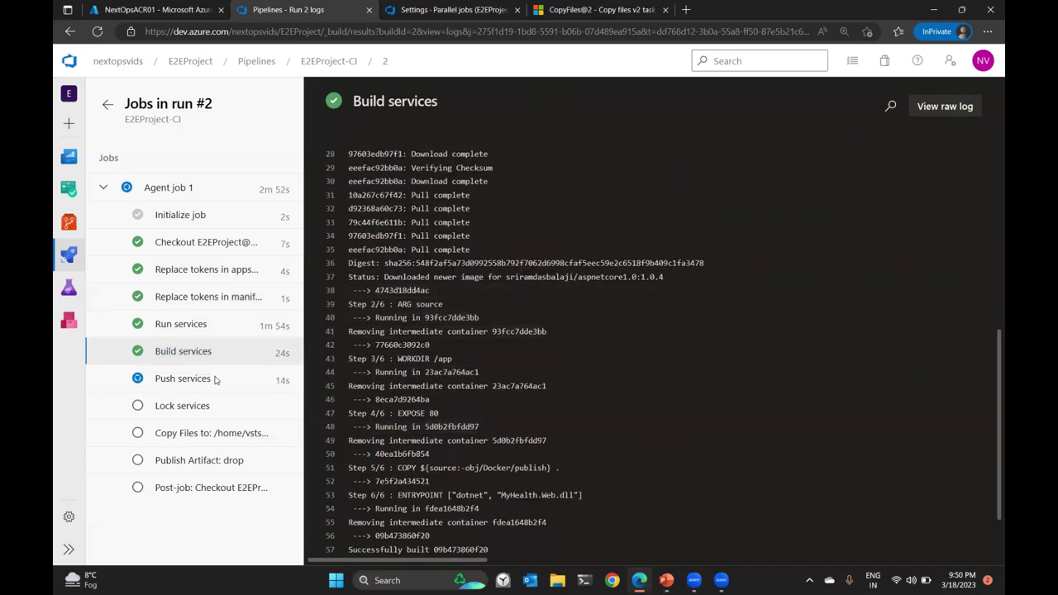
scroll(618, 404, "down", 1)
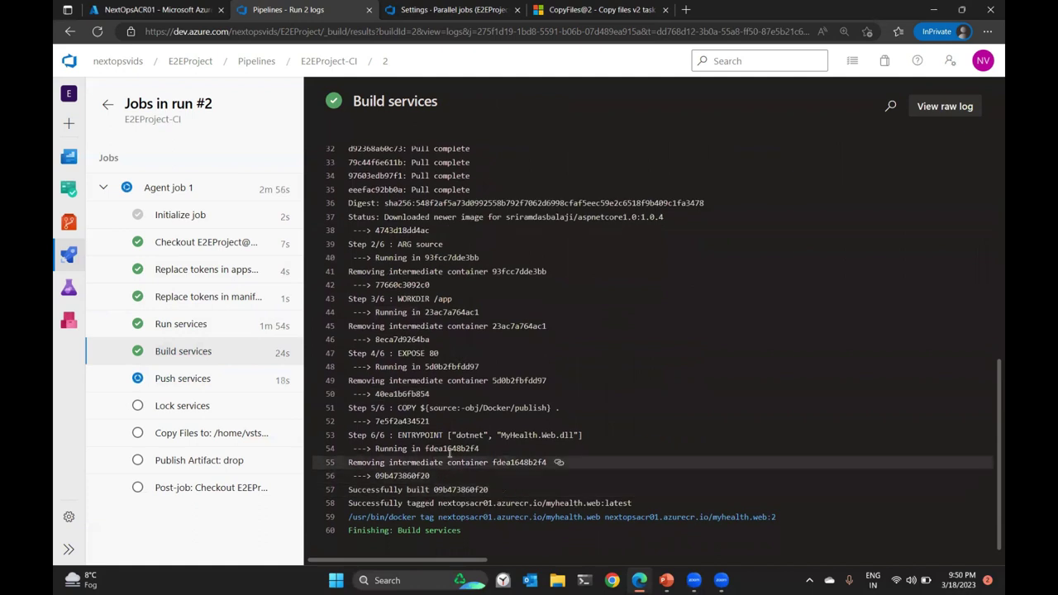
Check the Push services log pushes myhealth.web to nextopsacr01.azurecr.io.
left_click(180, 378)
left_click_drag(443, 261, 608, 261)
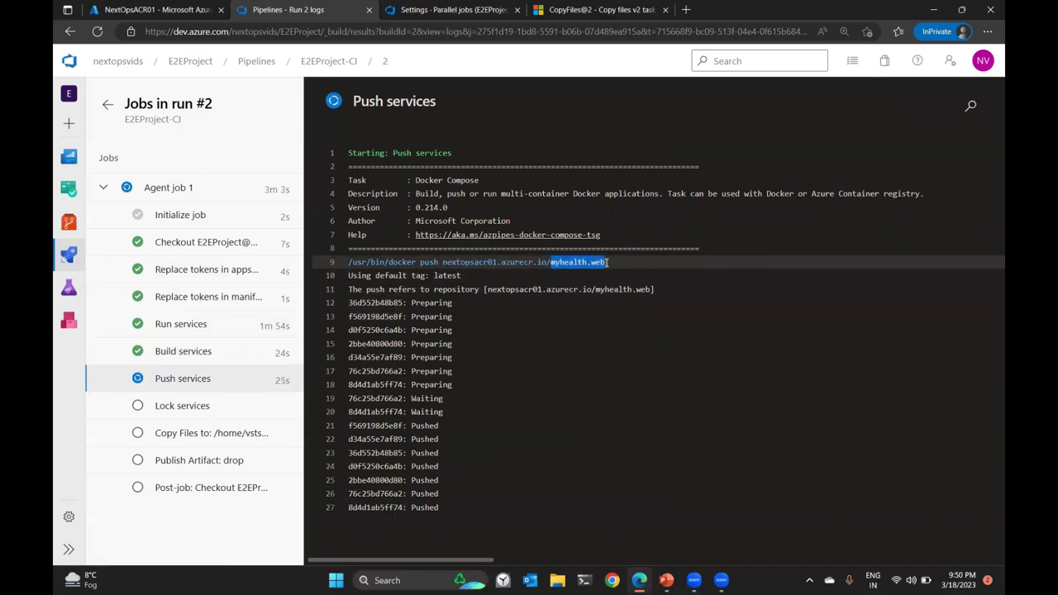
left_click(711, 263)
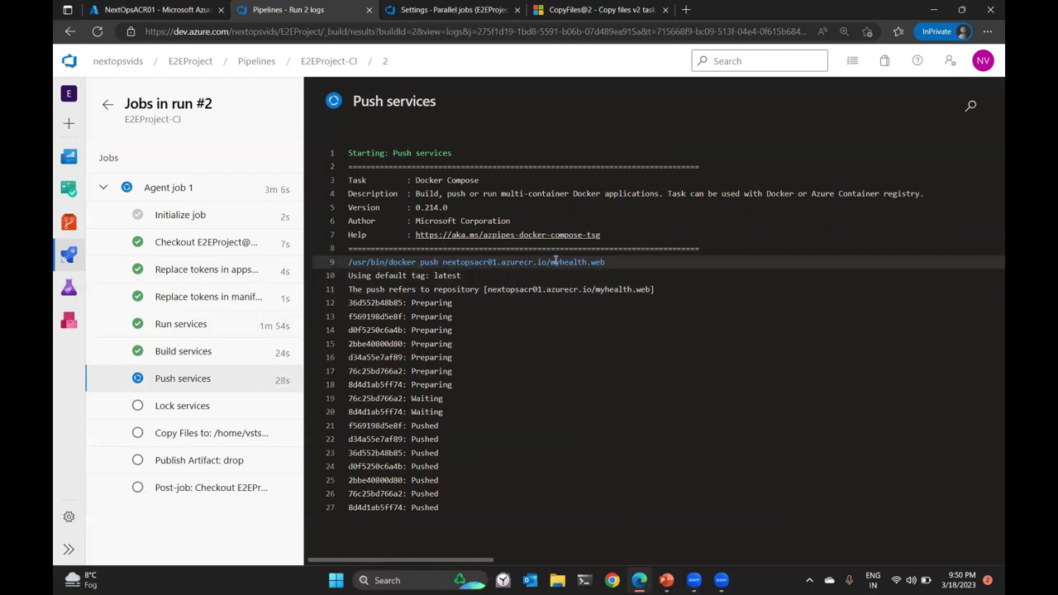
left_click_drag(552, 262, 609, 261)
left_click(644, 357)
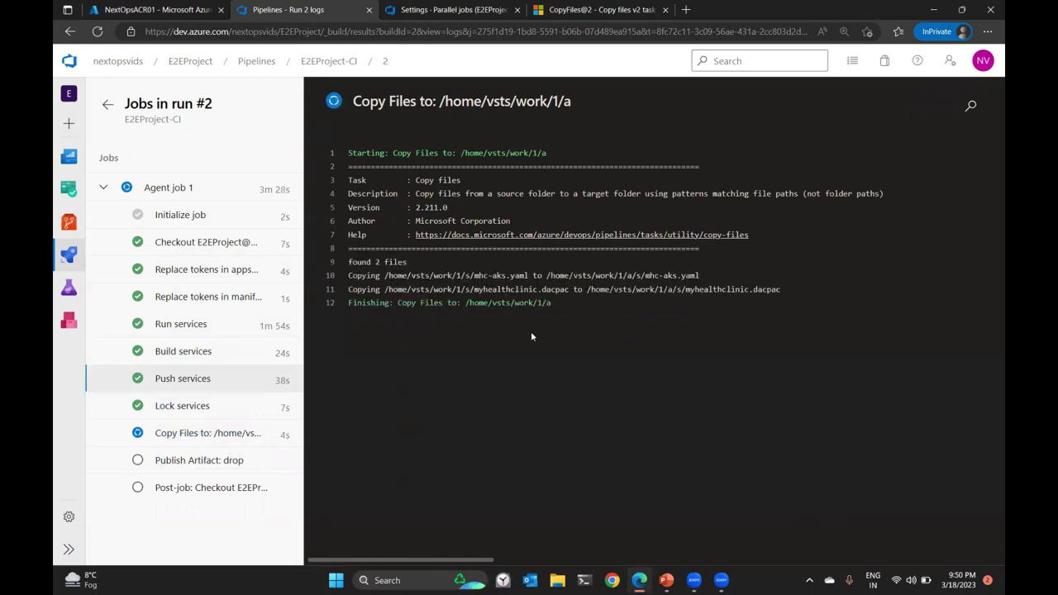
Review the Copy Files and Publish Artifact: drop logs, then return to the recent pipelines list.
left_click(198, 438)
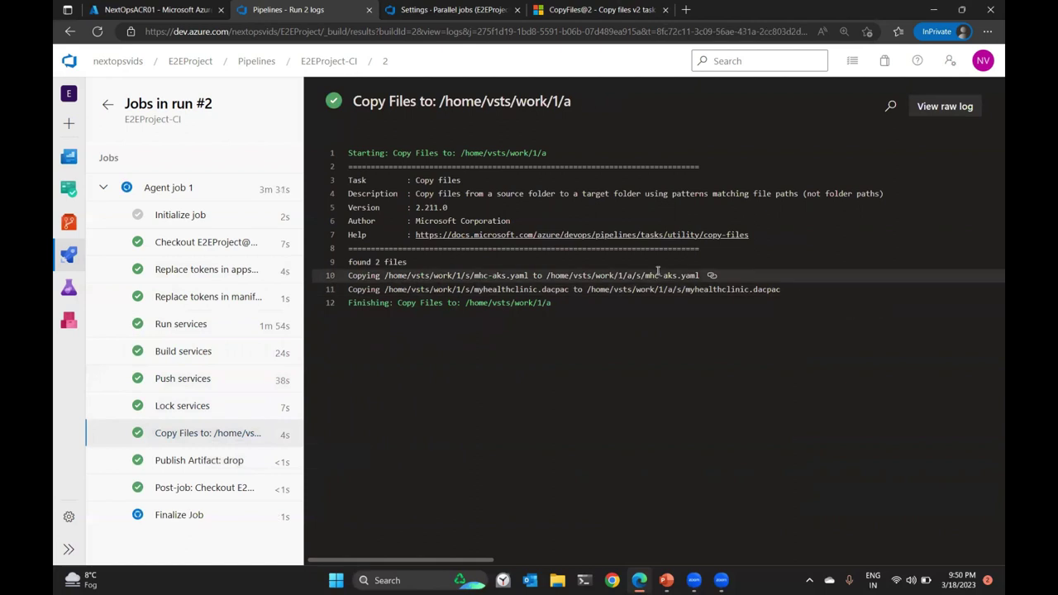
left_click(198, 461)
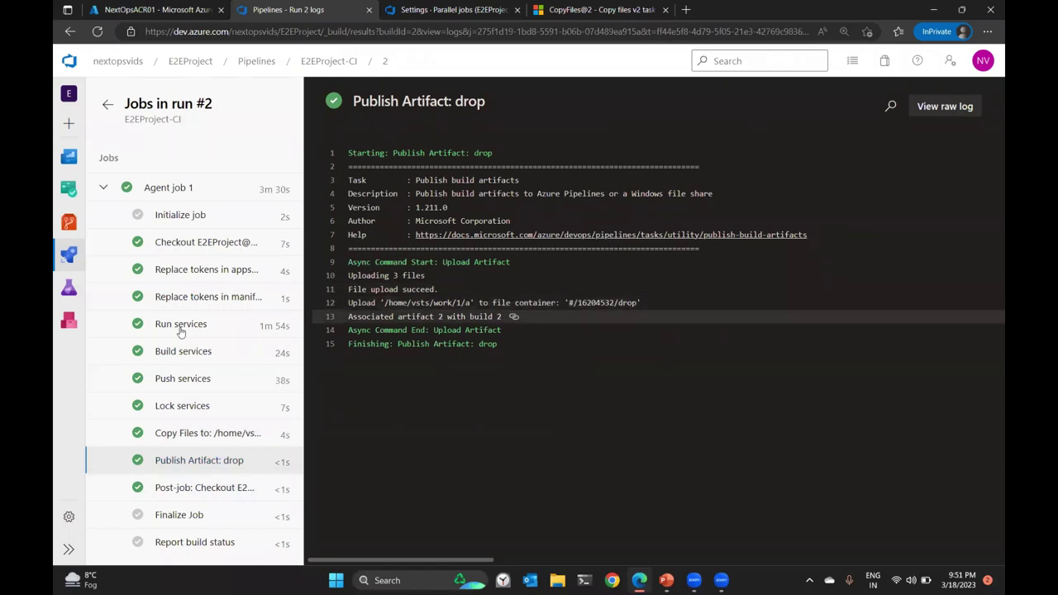
left_click(206, 248)
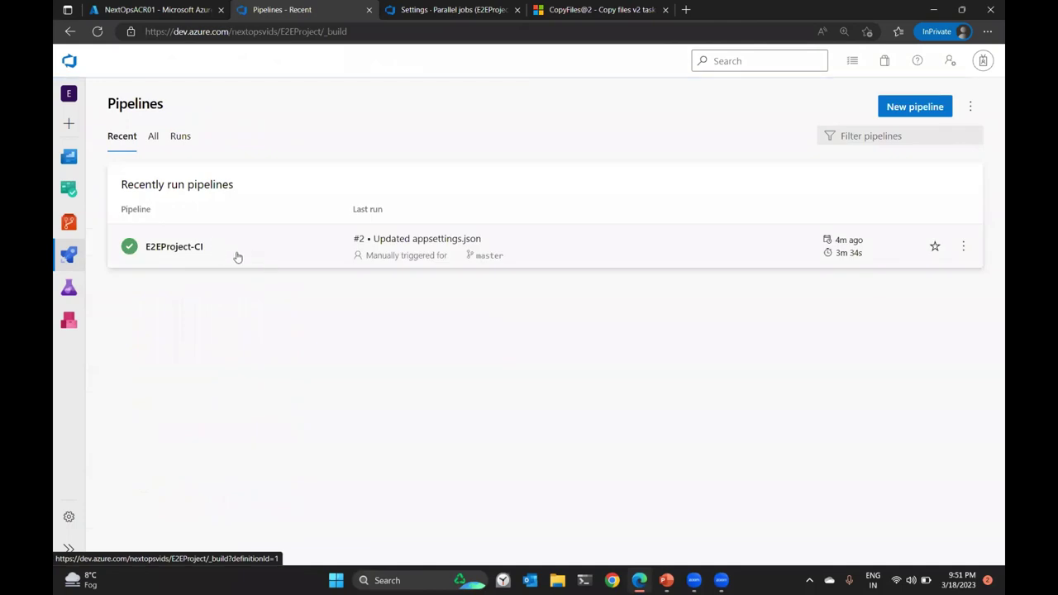
Inspect run #2's drop/s artifact for mhc-aks.yaml and myhealthclinic.dacpac, then go to Releases.
left_click(192, 246)
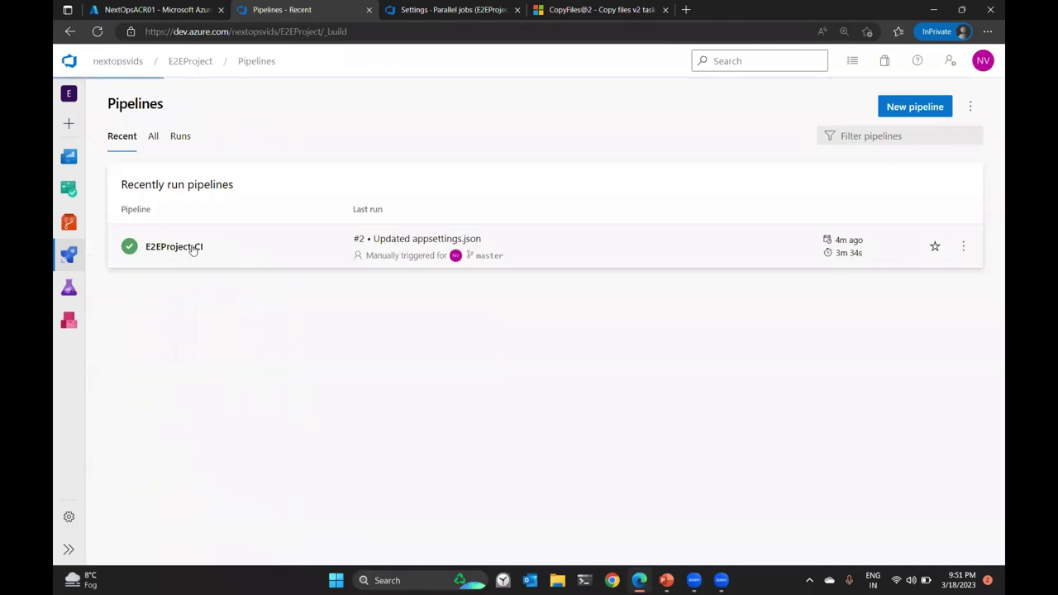
left_click(498, 229)
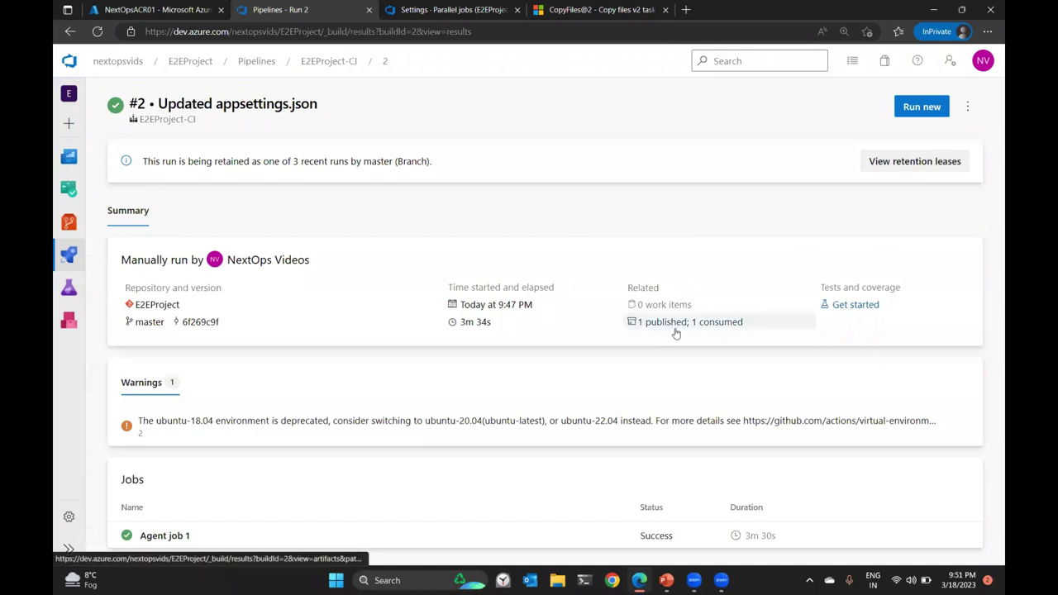
left_click(675, 328)
left_click(124, 205)
left_click(135, 257)
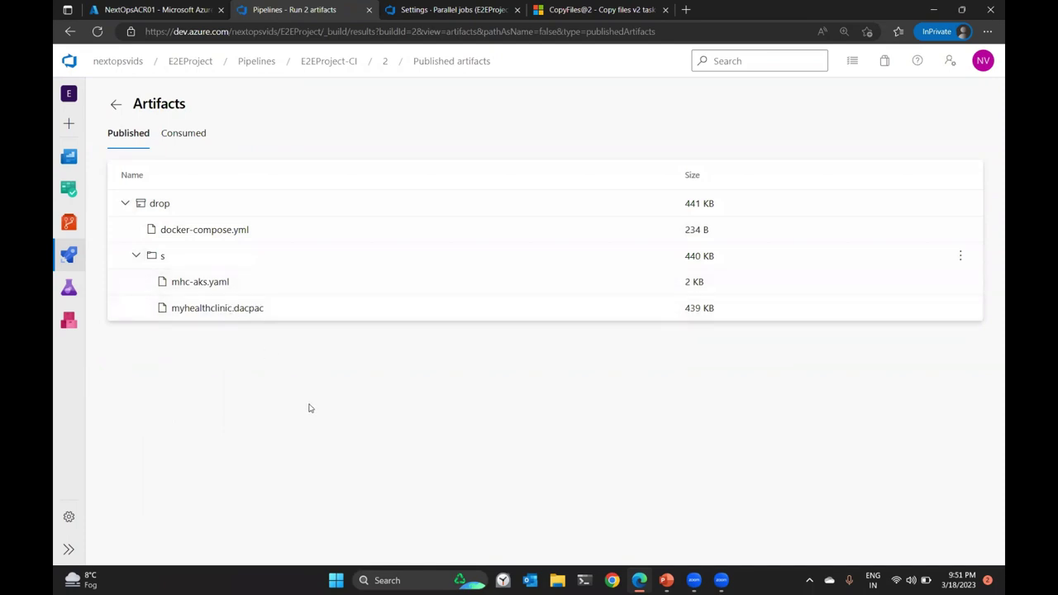
mouse_move(71, 254)
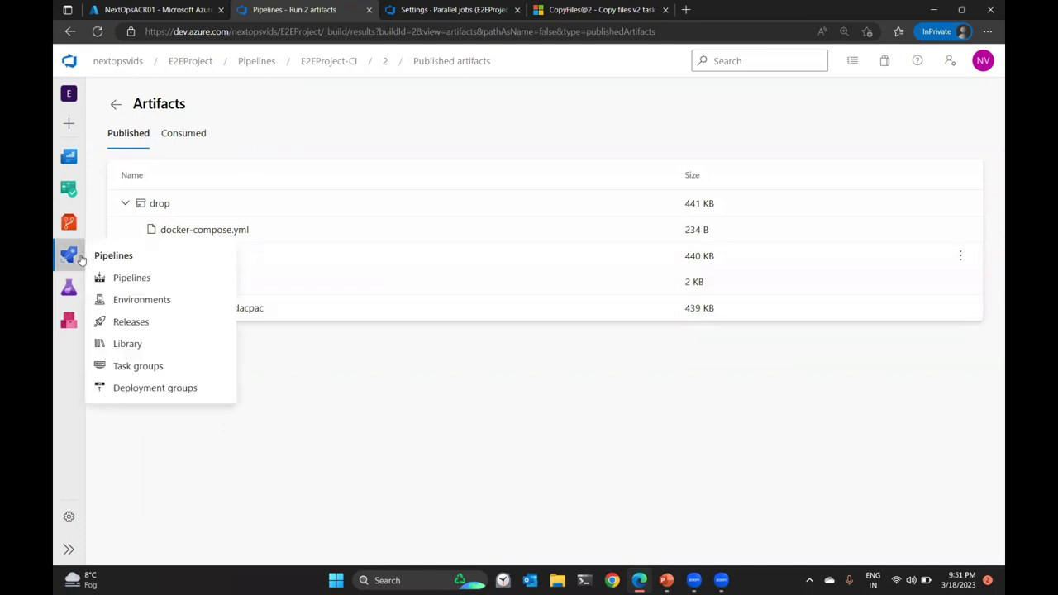
left_click(154, 324)
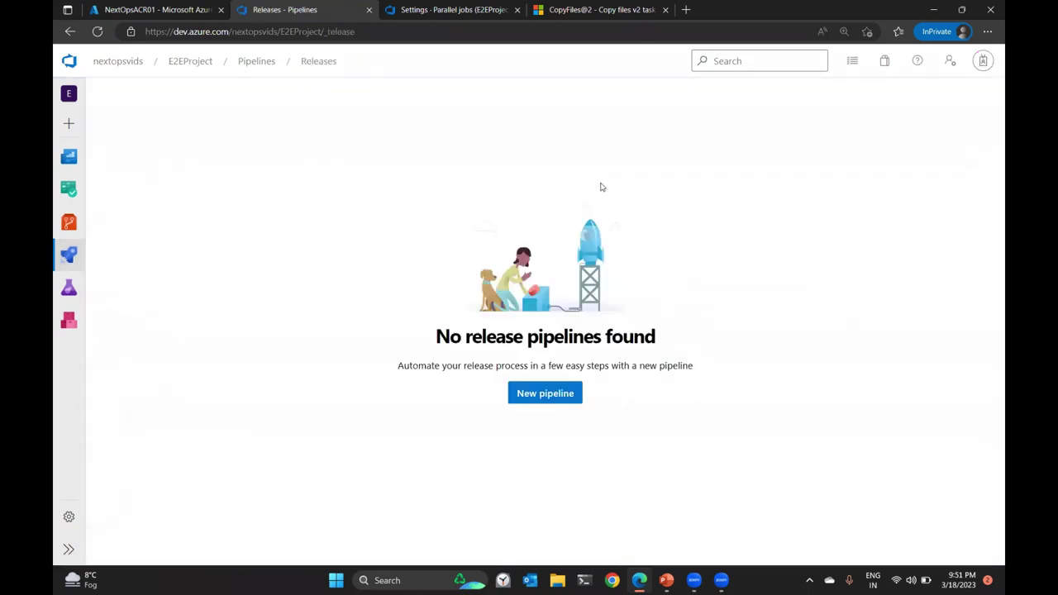
Create a new release pipeline from an empty job with its stage named Deployment.
left_click(547, 393)
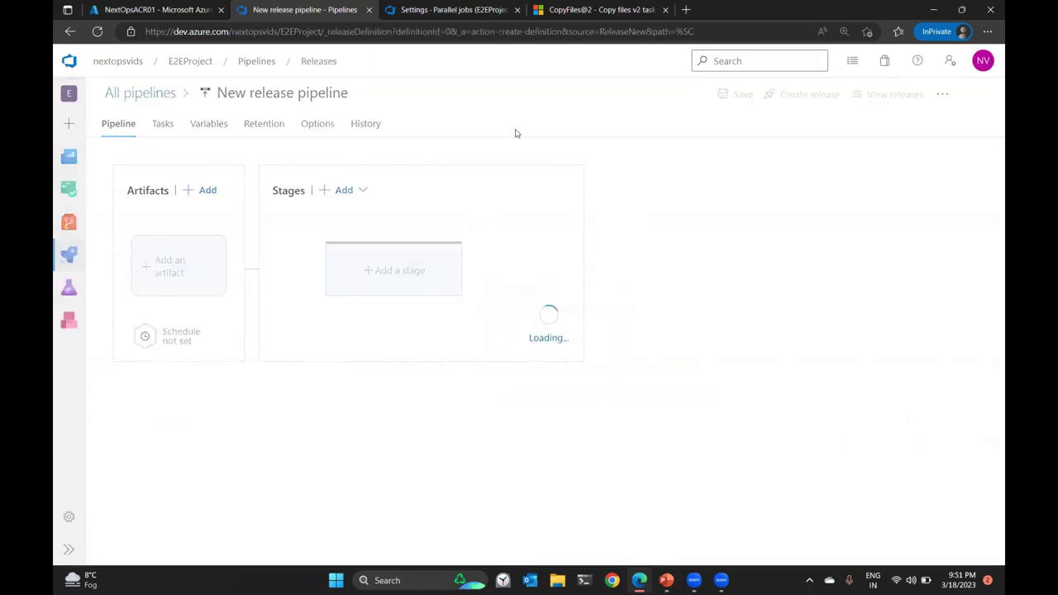
left_click(687, 122)
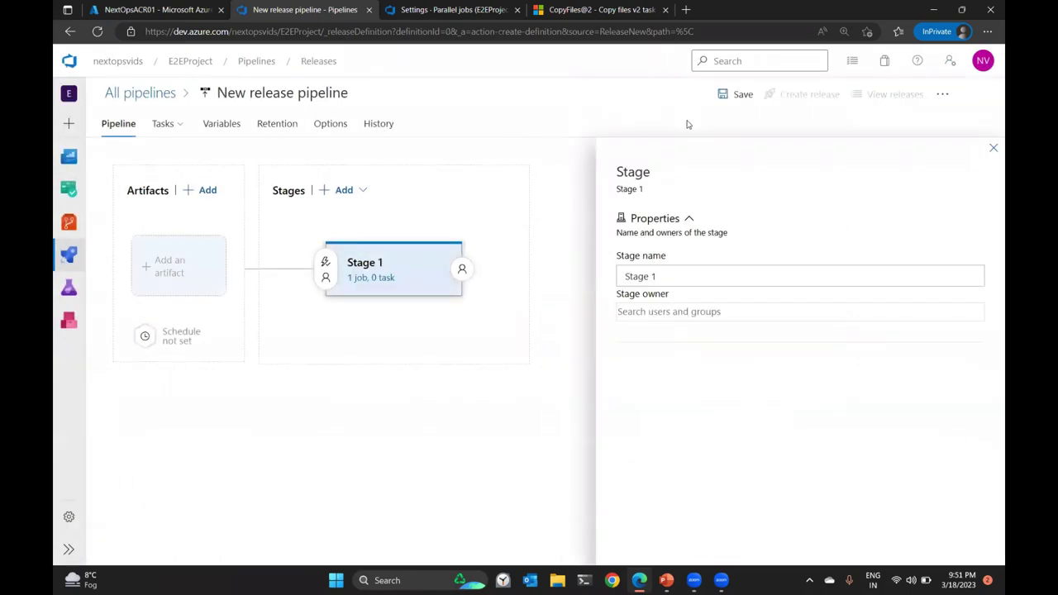
double_click(670, 276)
triple_click(684, 277)
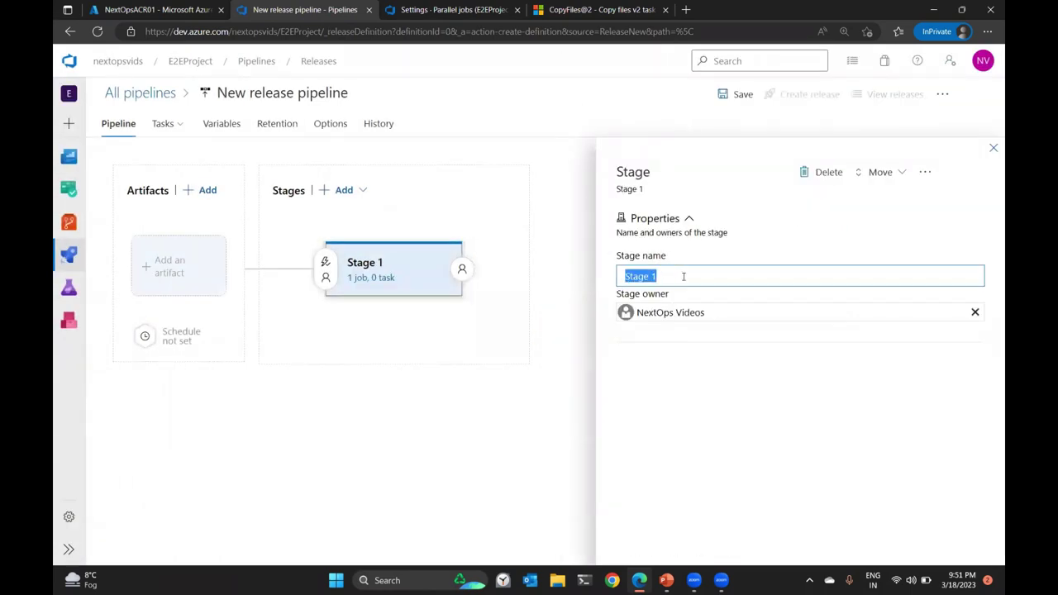
type("Deployment")
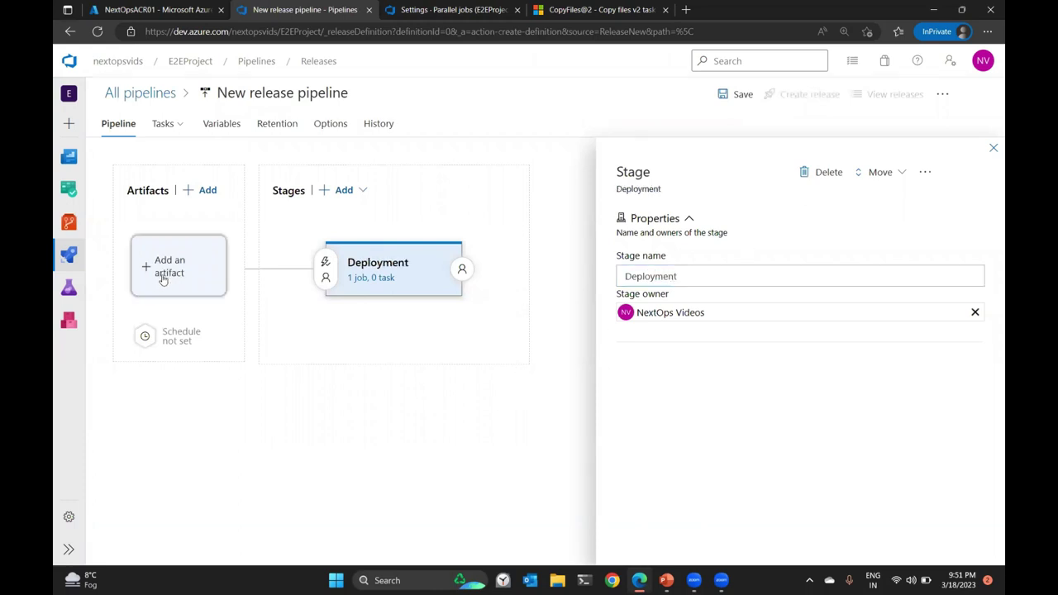
left_click(994, 149)
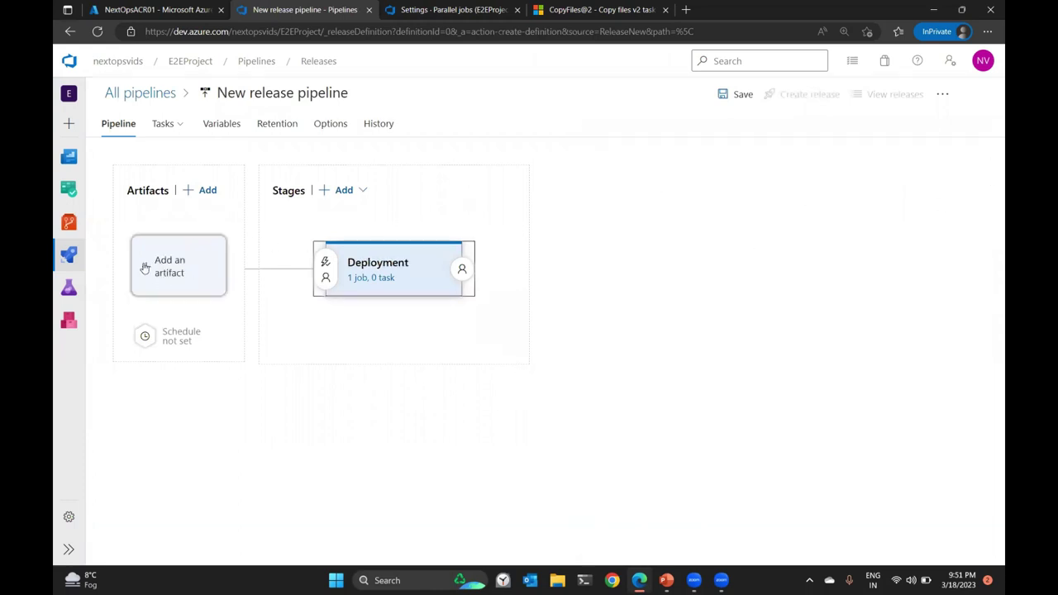
Link the E2EProject-CI build artifact and open the Deployment stage's tasks.
left_click(170, 267)
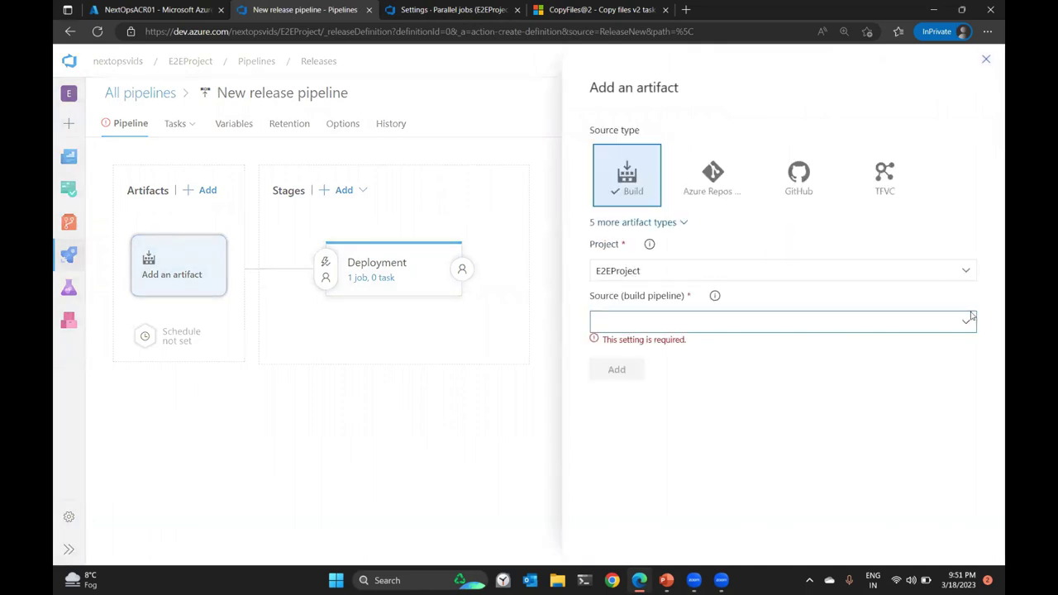
left_click(649, 347)
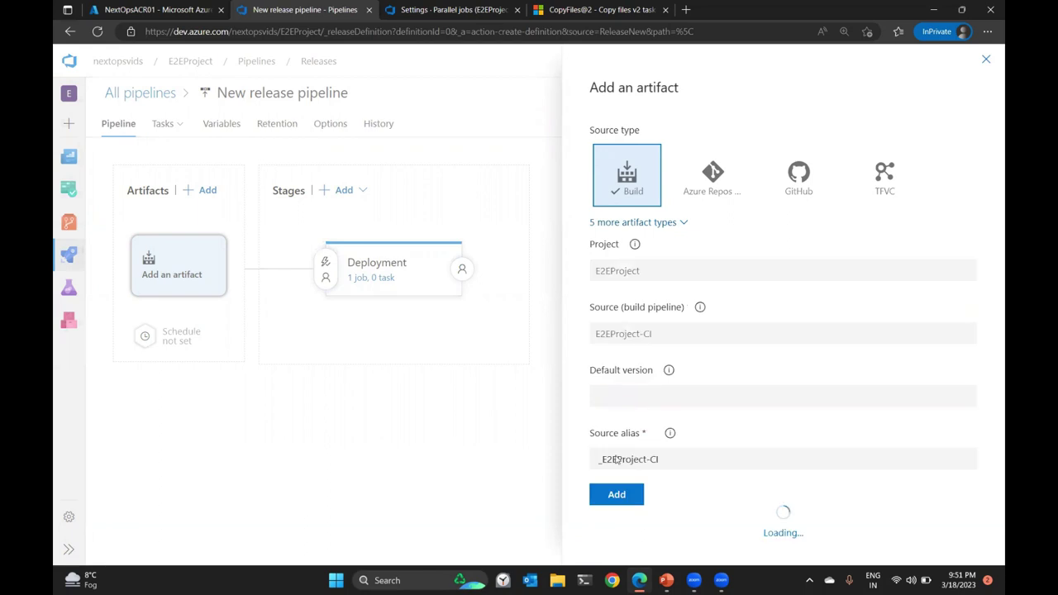
left_click(616, 509)
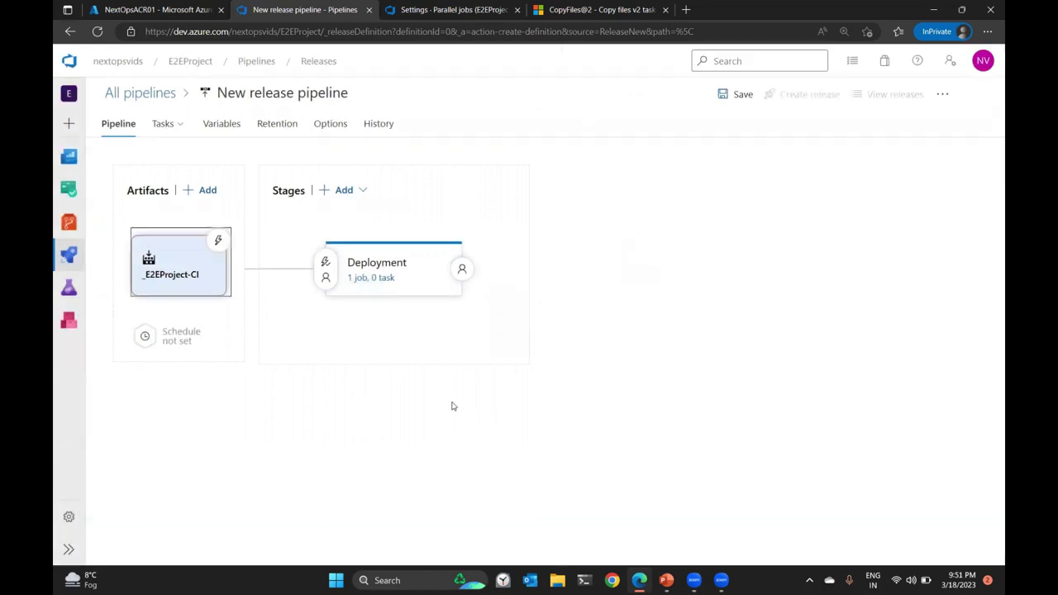
left_click(364, 278)
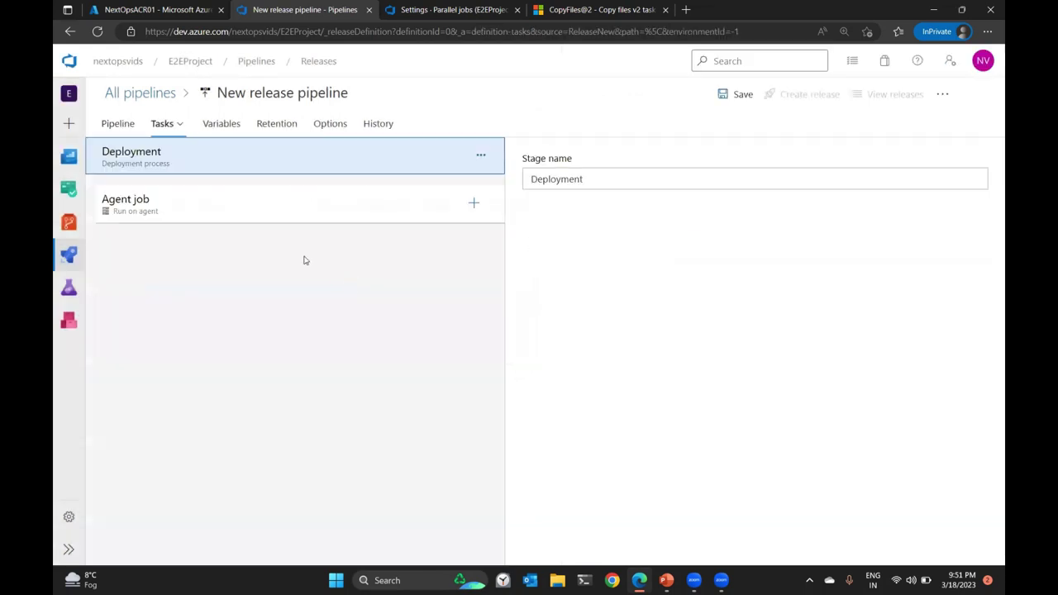
Add agent jobs to the stage, naming them SQL Deployment and Kubernetes Pod Deployment.
left_click(481, 157)
left_click(497, 179)
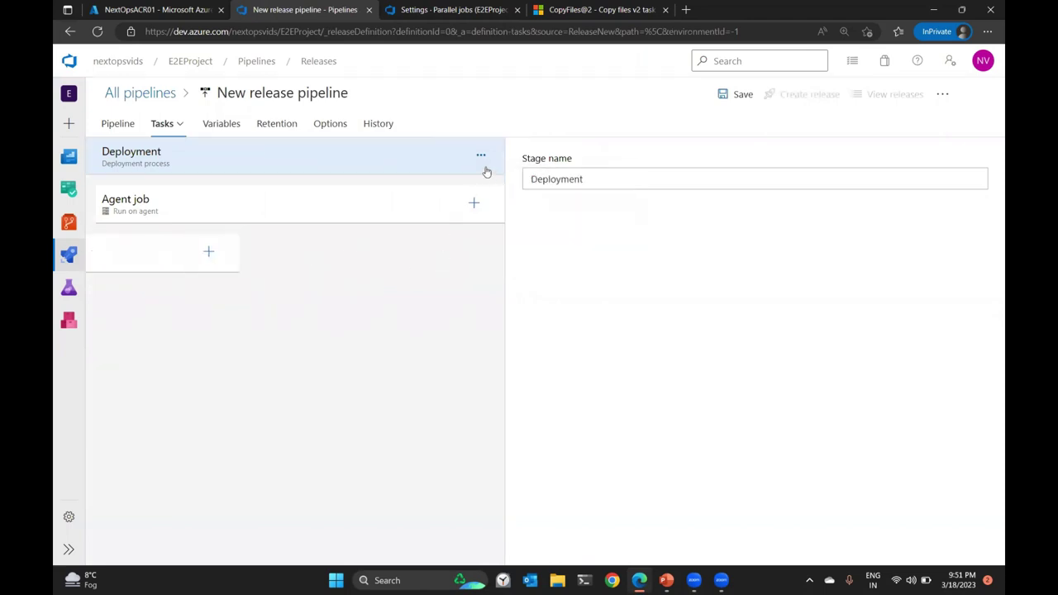
left_click(481, 155)
left_click(500, 179)
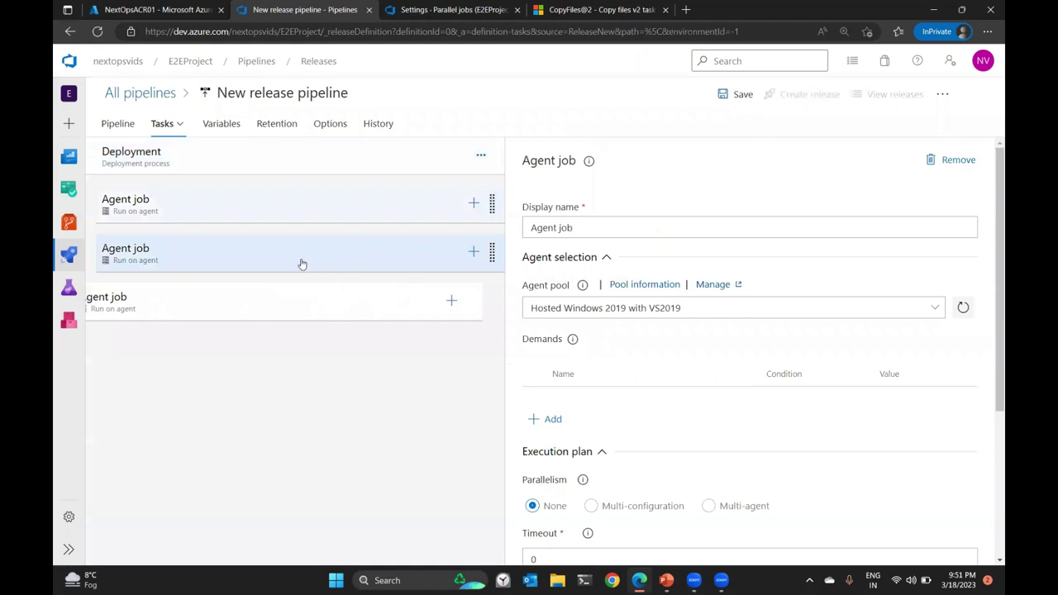
triple_click(654, 225)
type("D")
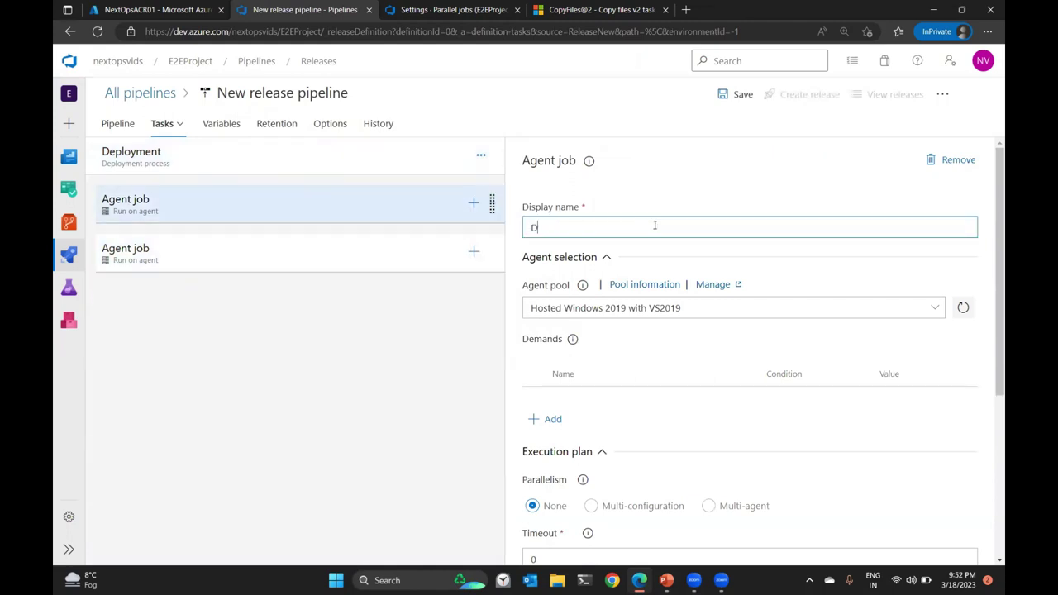
type("QL Deployment")
left_click(260, 258)
triple_click(614, 229)
type("Kubernetes P")
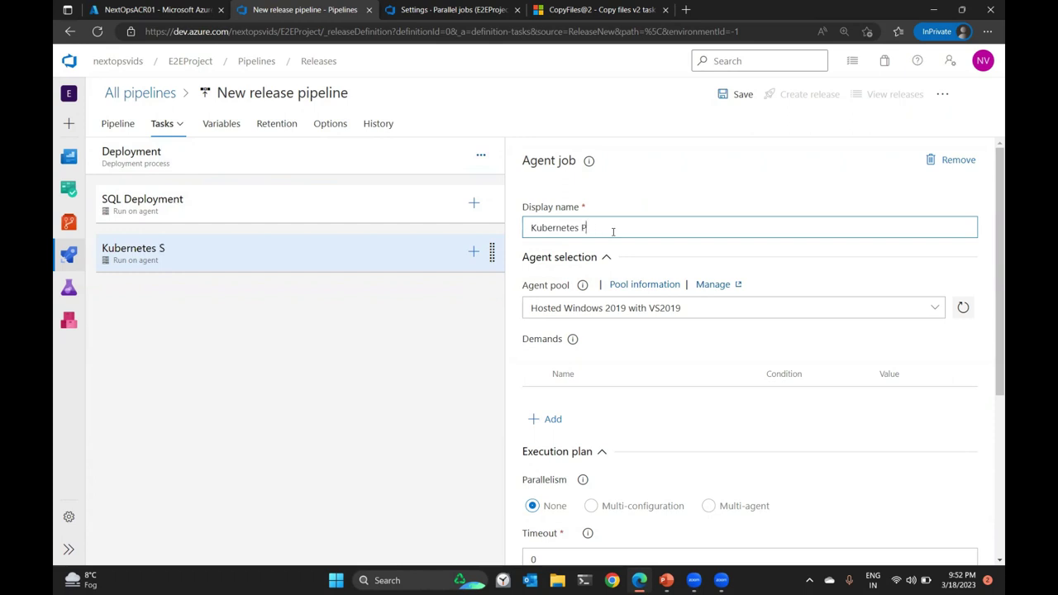
type("ment")
Add the Azure SQL Database deployment (DACPAC) task to the SQL Deployment job.
left_click(469, 207)
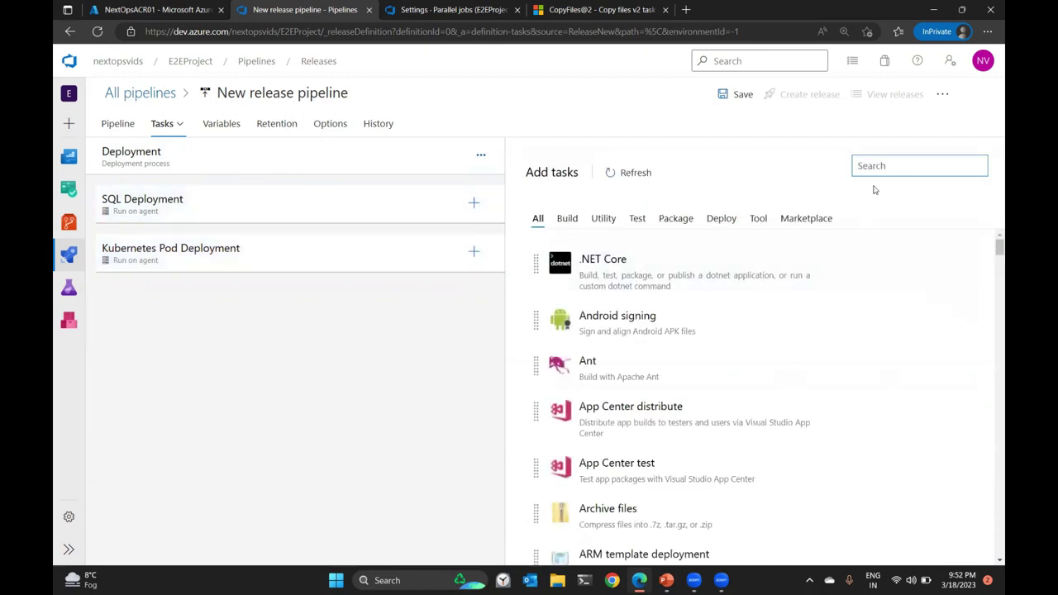
type("dacpa")
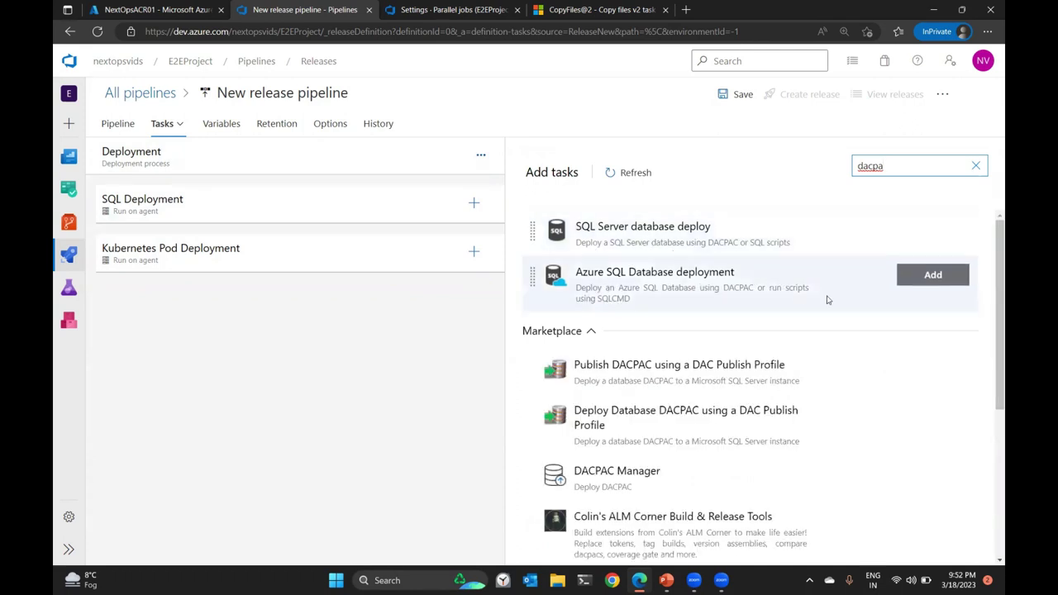
left_click_drag(928, 293, 303, 240)
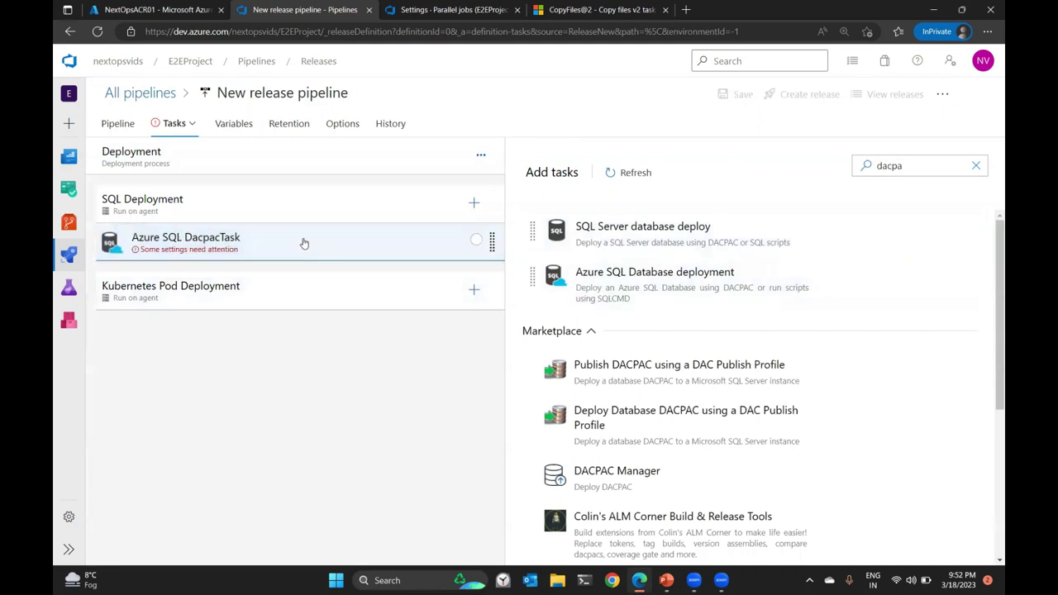
Add two Kubectl tasks to the Kubernetes Pod Deployment job and open the first one.
left_click(312, 296)
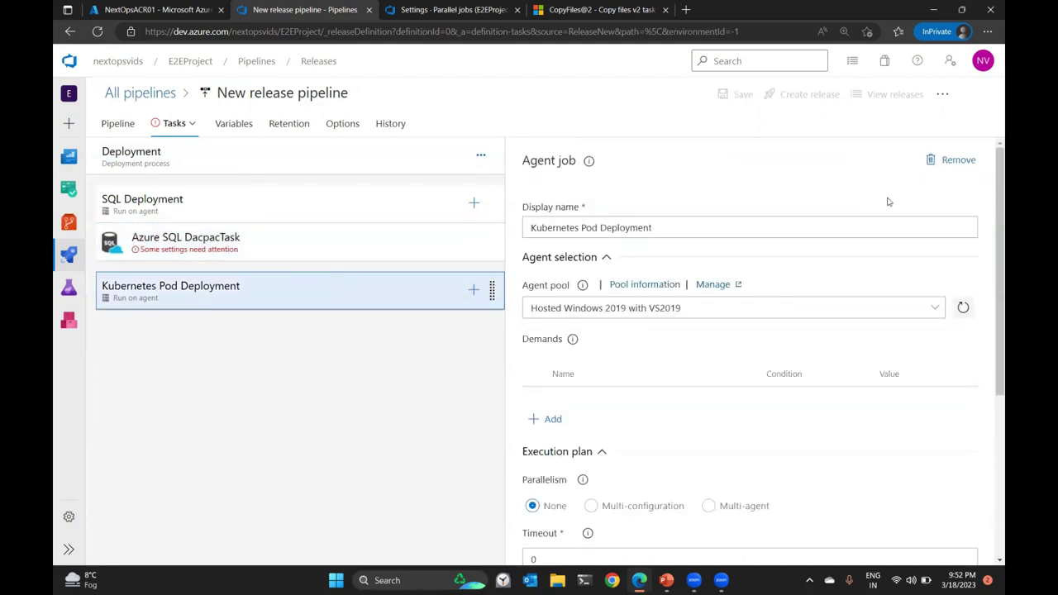
left_click(474, 290)
type("kube")
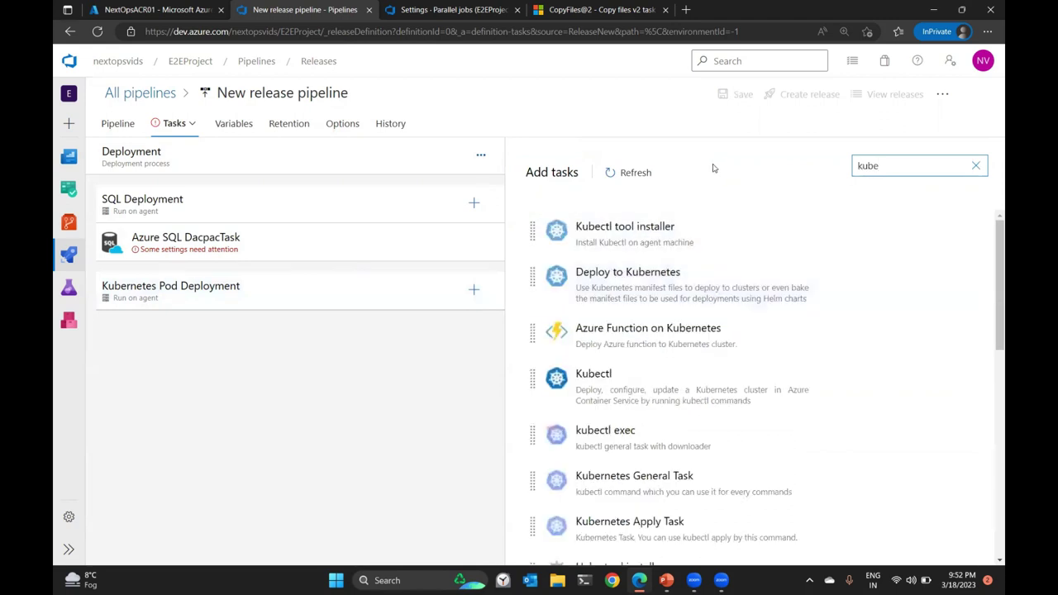
type("c")
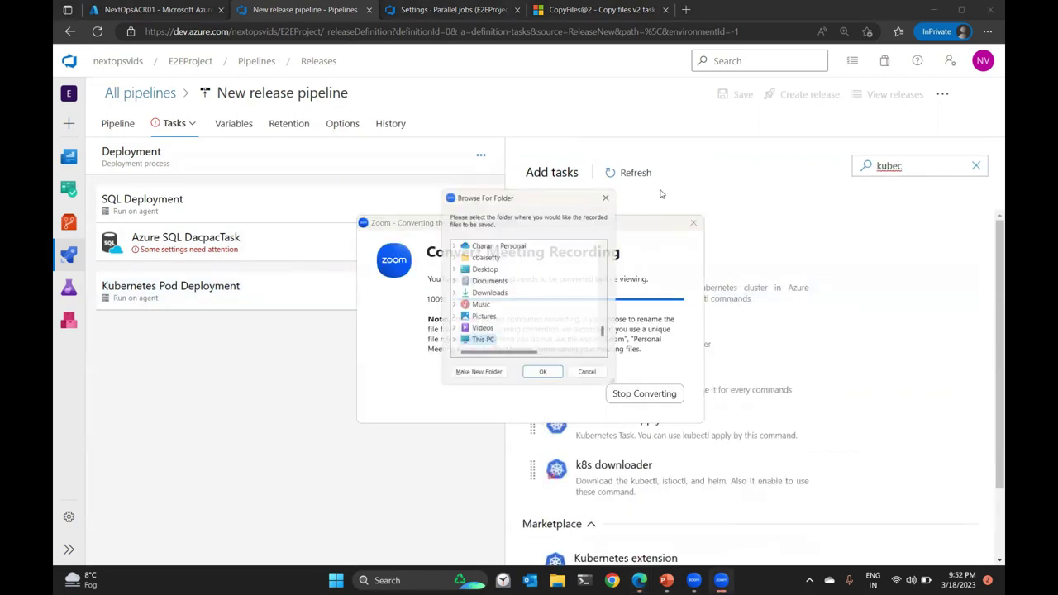
key("Escape")
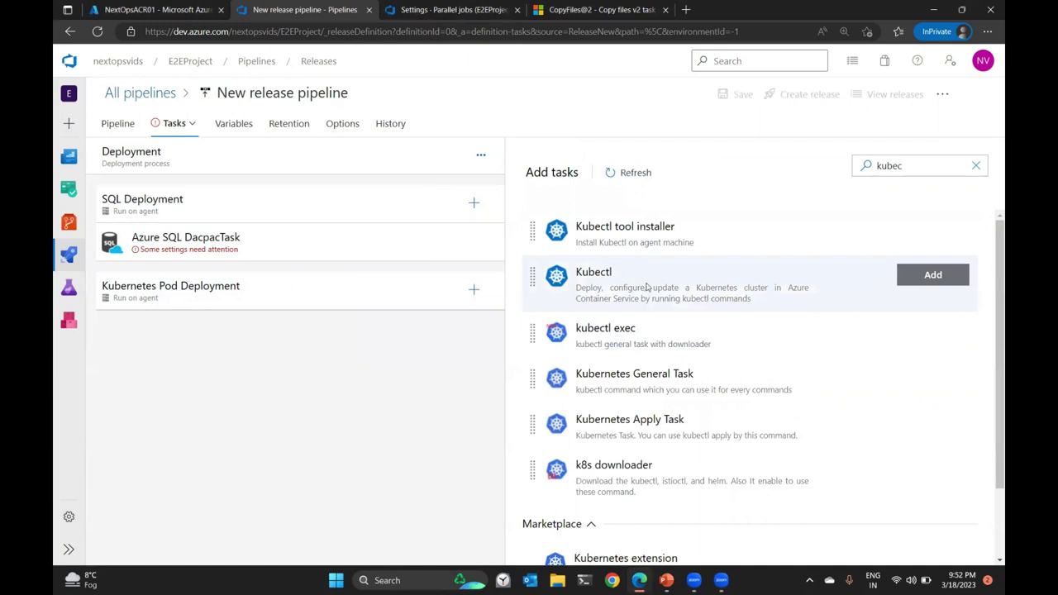
left_click(936, 278)
left_click(939, 282)
left_click(239, 332)
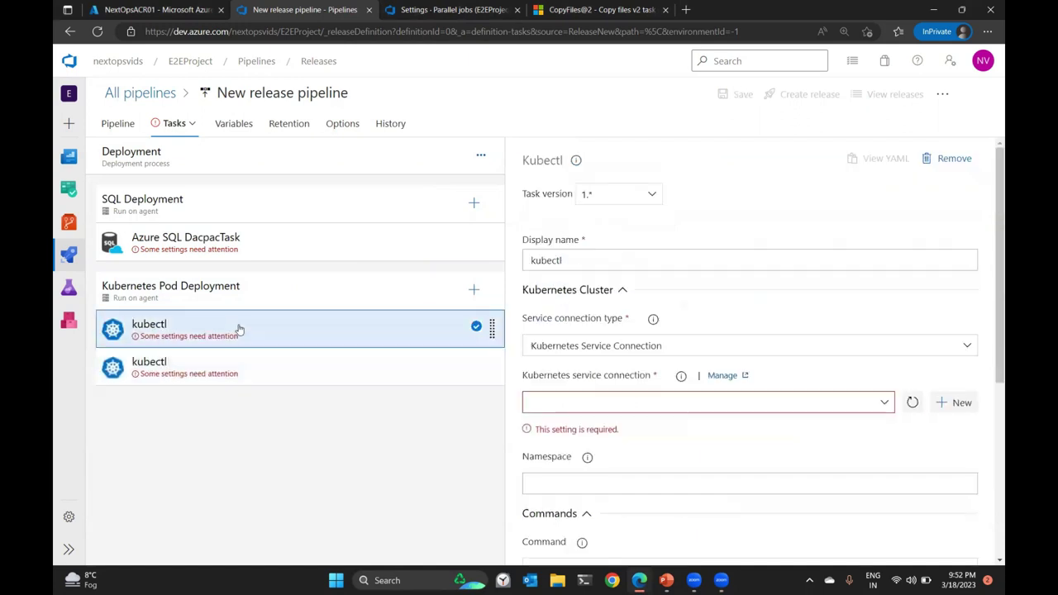
Connect the kubectl task via Azure Resource Manager to Pay-As-You-Go, NextOpsVideos, cluster NextOpsAKS01.
scroll(891, 232, "down", 3)
left_click(940, 217)
key("Escape")
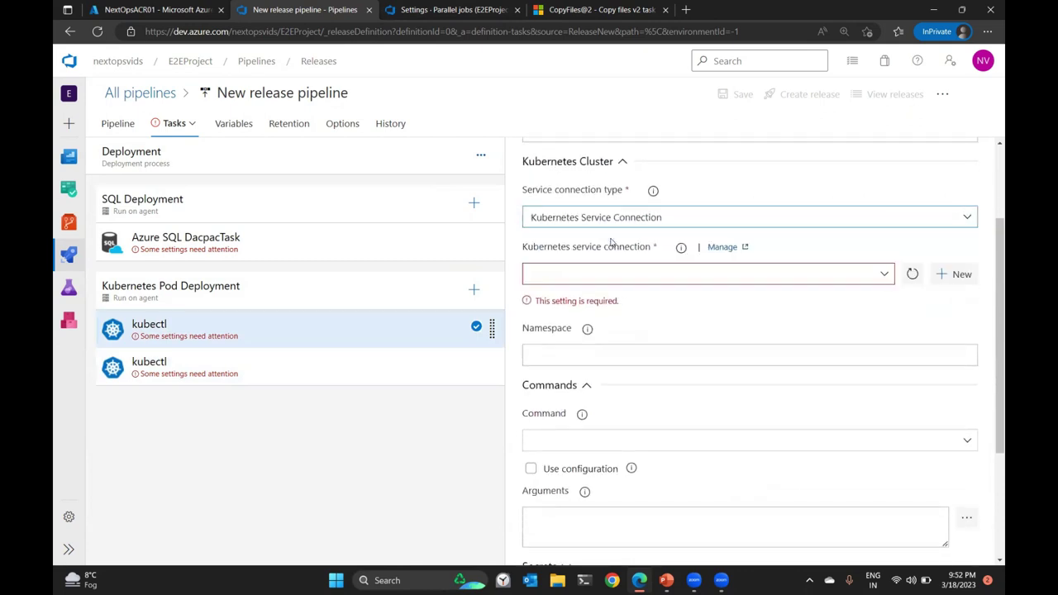
left_click(919, 222)
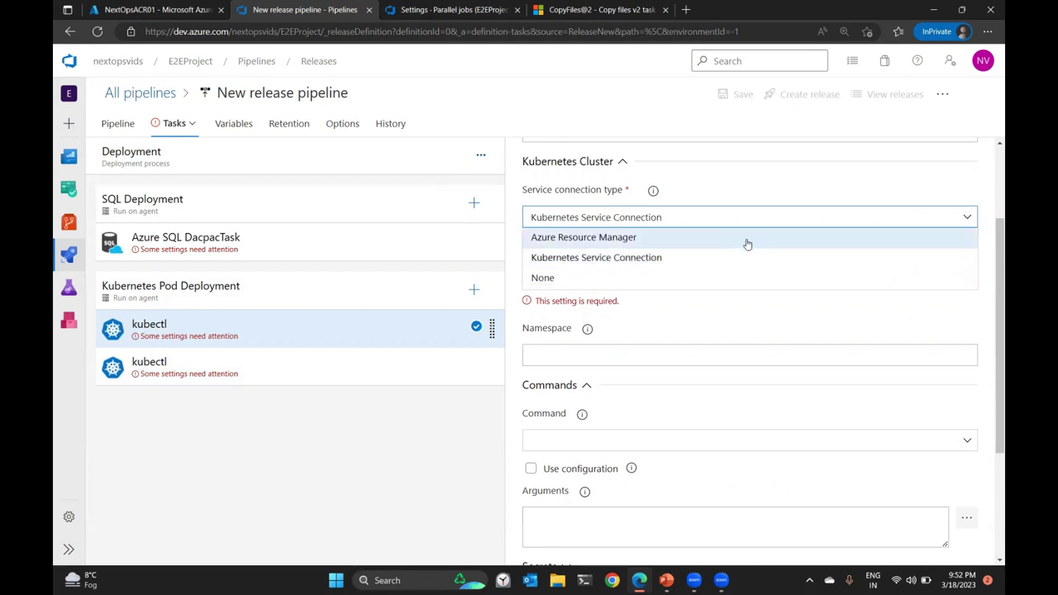
left_click(729, 238)
left_click(937, 274)
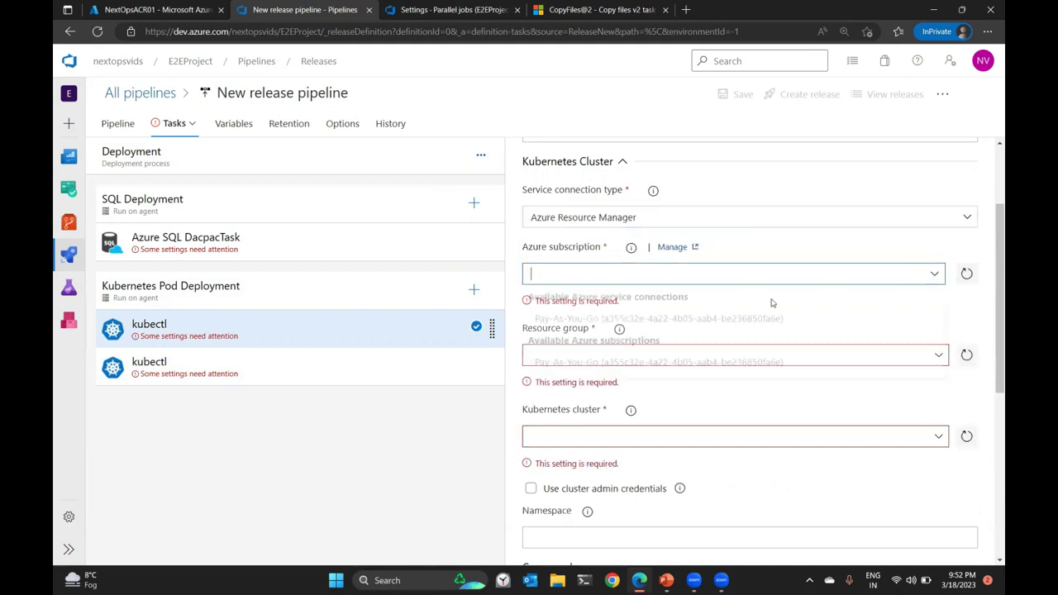
left_click(677, 320)
scroll(888, 278, "down", 1)
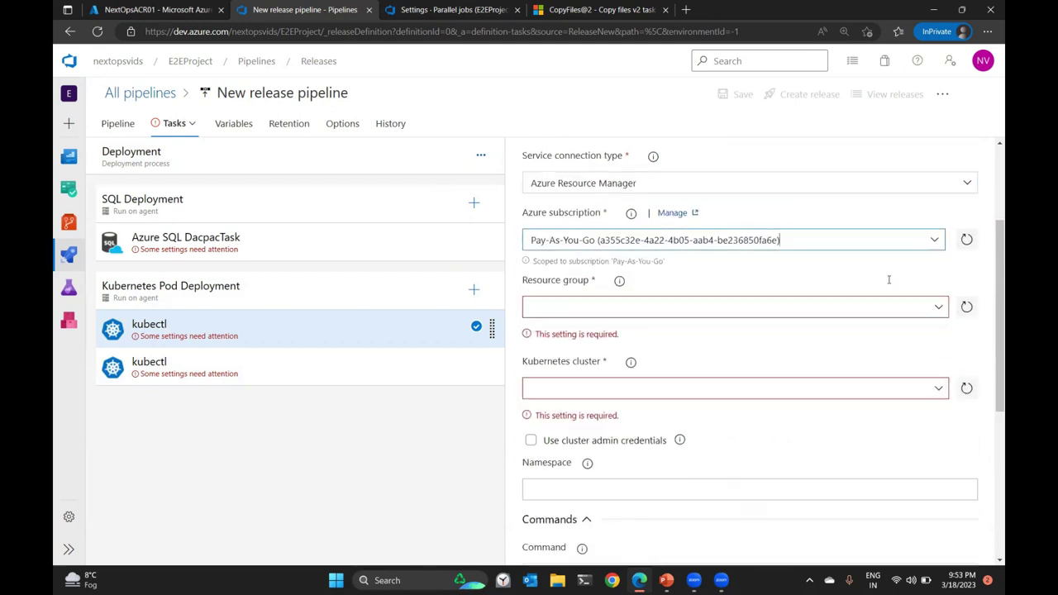
left_click(940, 276)
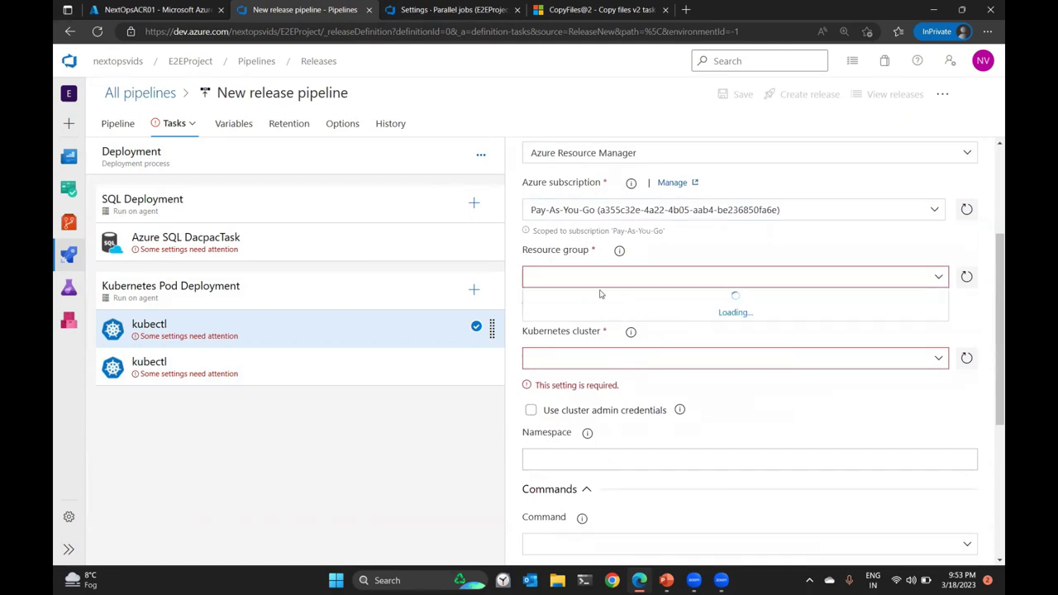
left_click(774, 277)
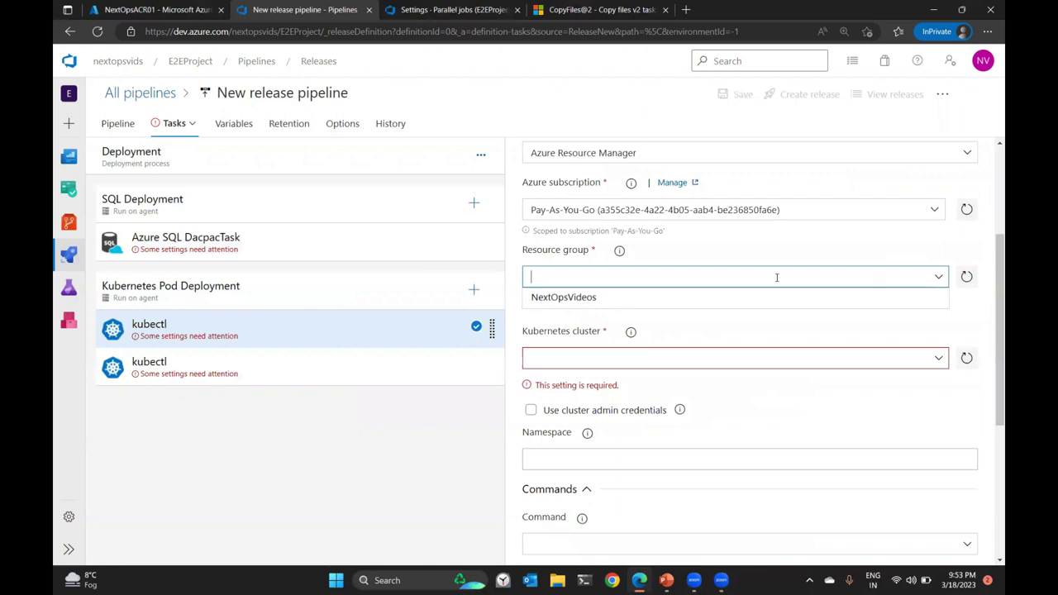
left_click(612, 297)
scroll(936, 224, "down", 2)
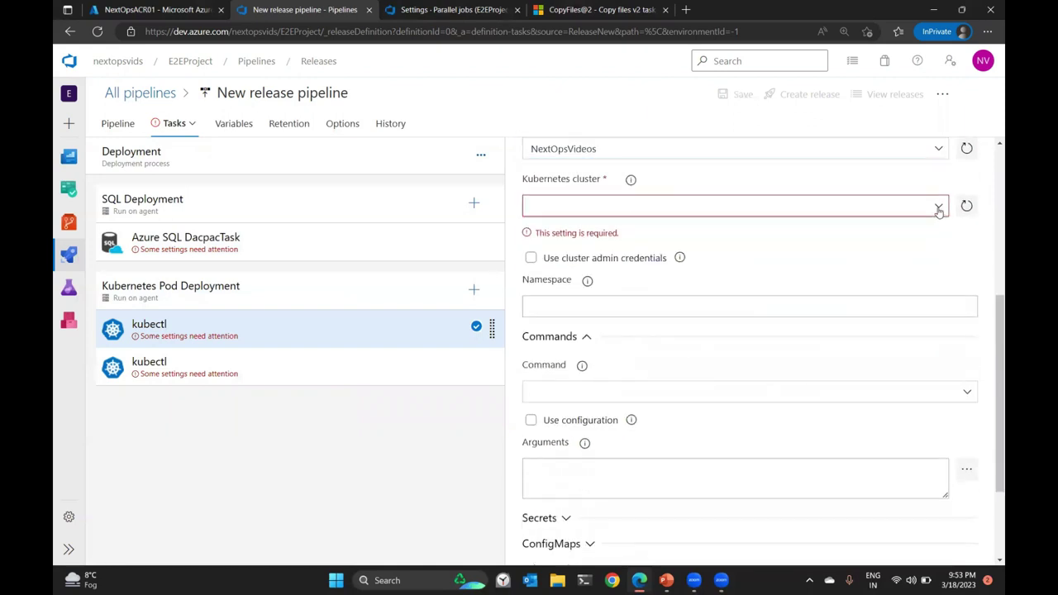
left_click(938, 207)
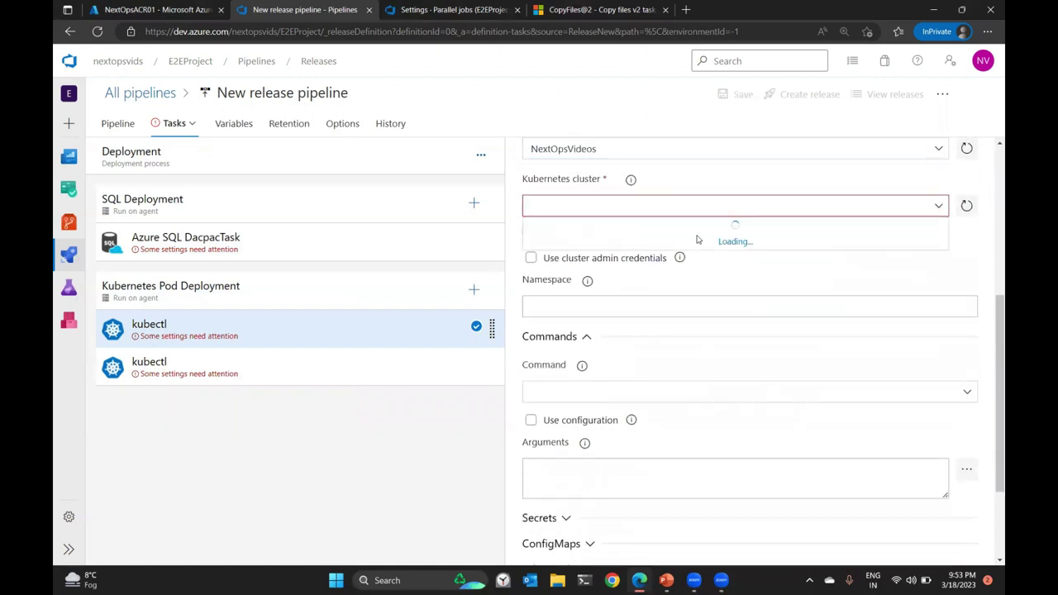
left_click(936, 206)
left_click(582, 225)
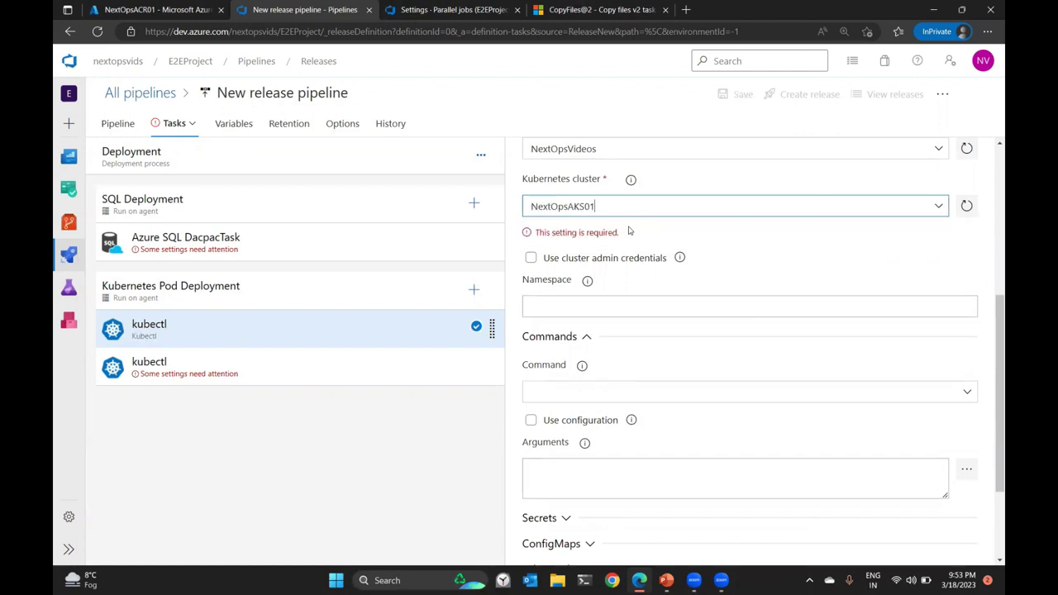
scroll(706, 264, "down", 2)
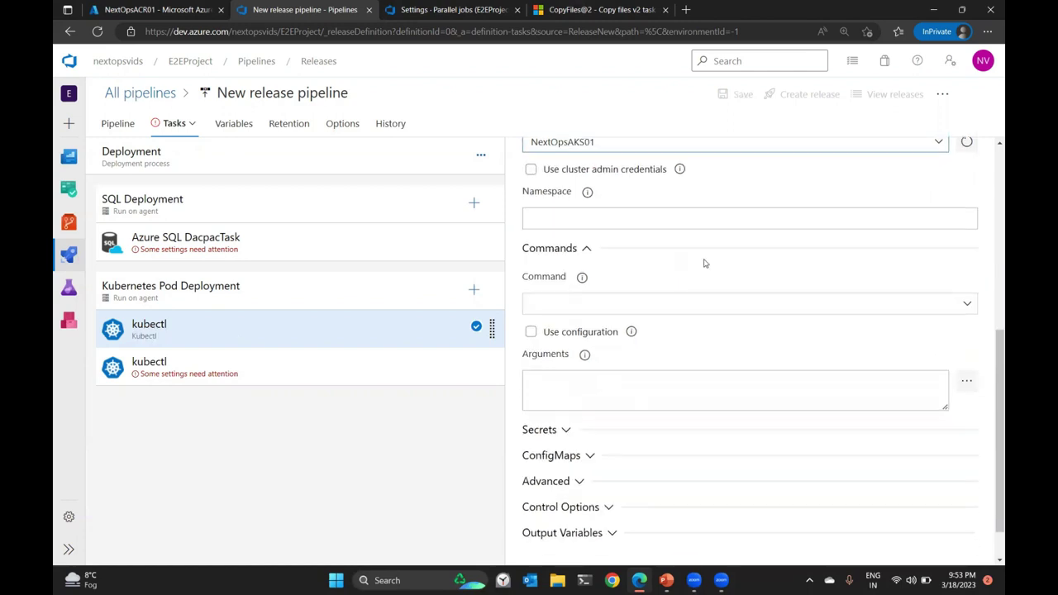
Set the command to apply using the configuration file drop/s/mhc-aks.yaml.
left_click(959, 254)
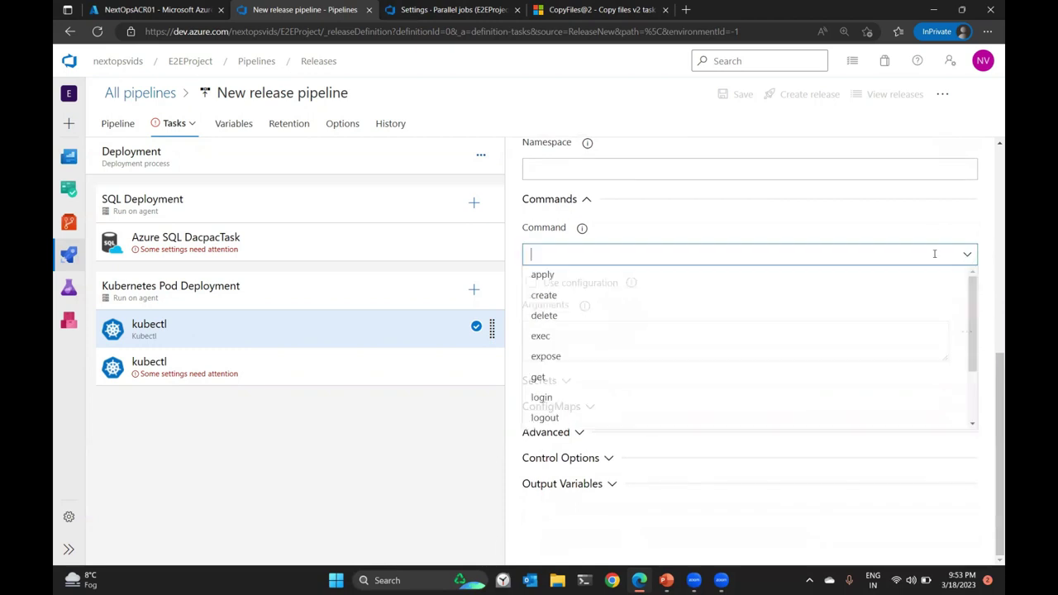
left_click(601, 281)
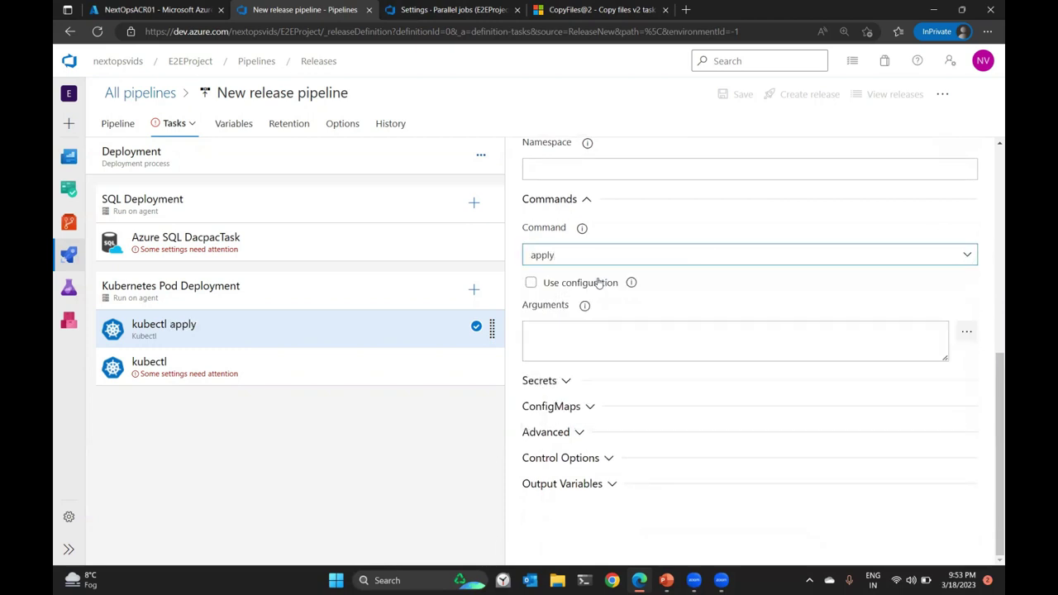
left_click(554, 286)
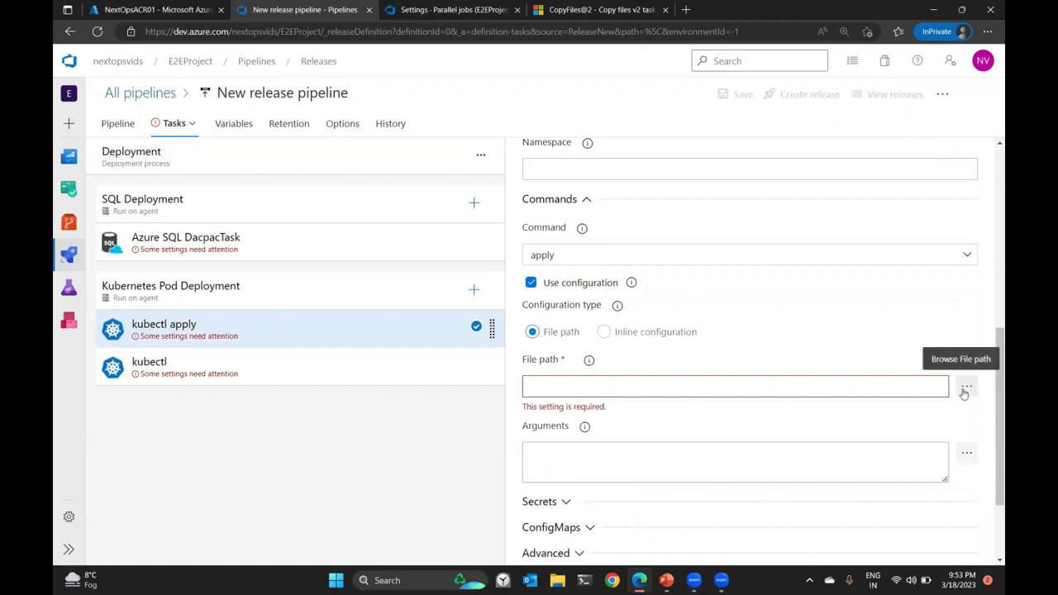
left_click(967, 387)
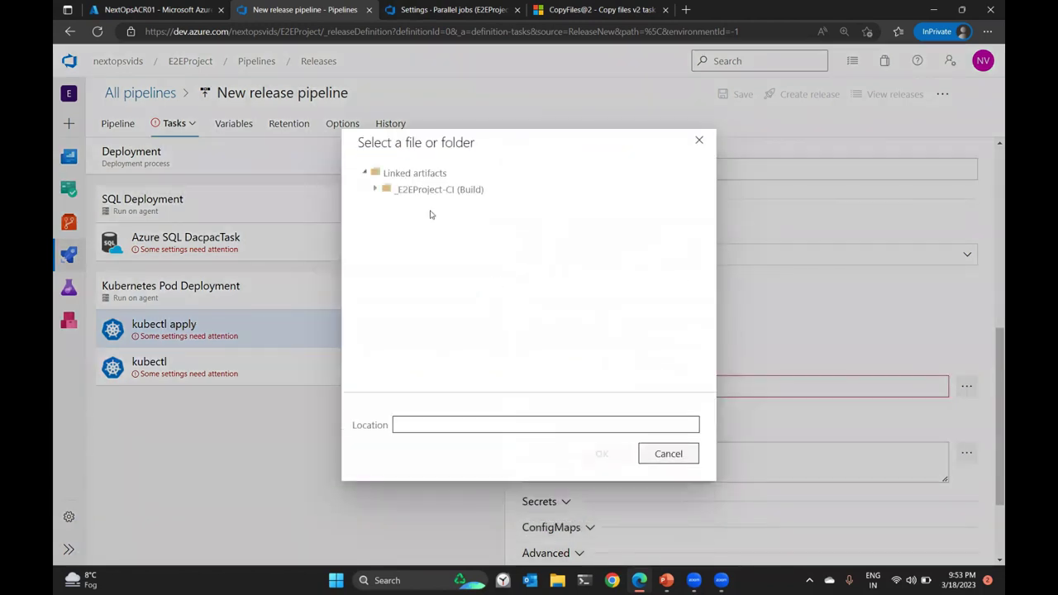
left_click(423, 192)
left_click(412, 207)
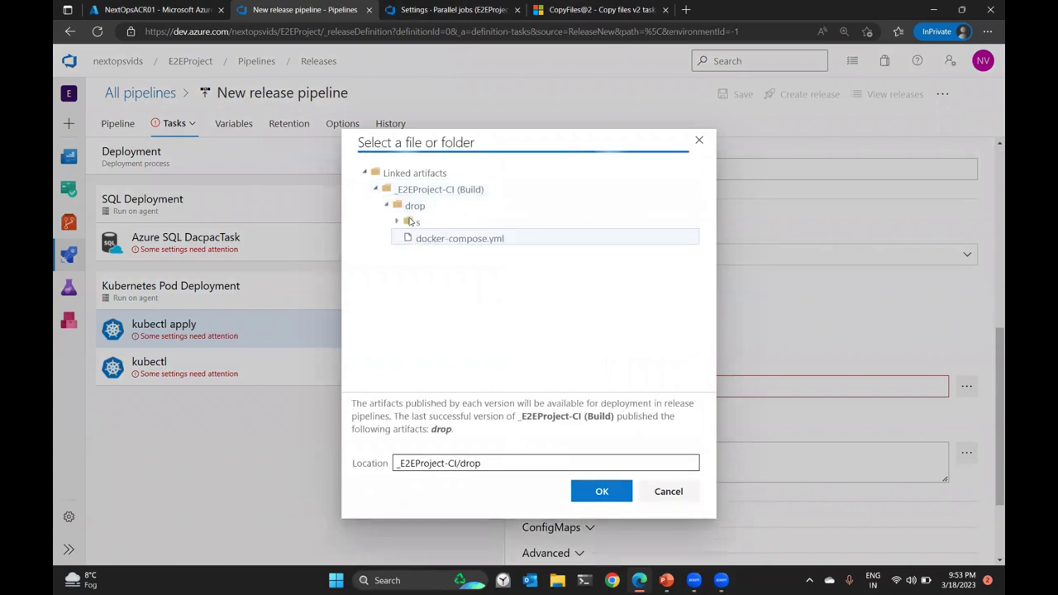
left_click(412, 225)
left_click(443, 240)
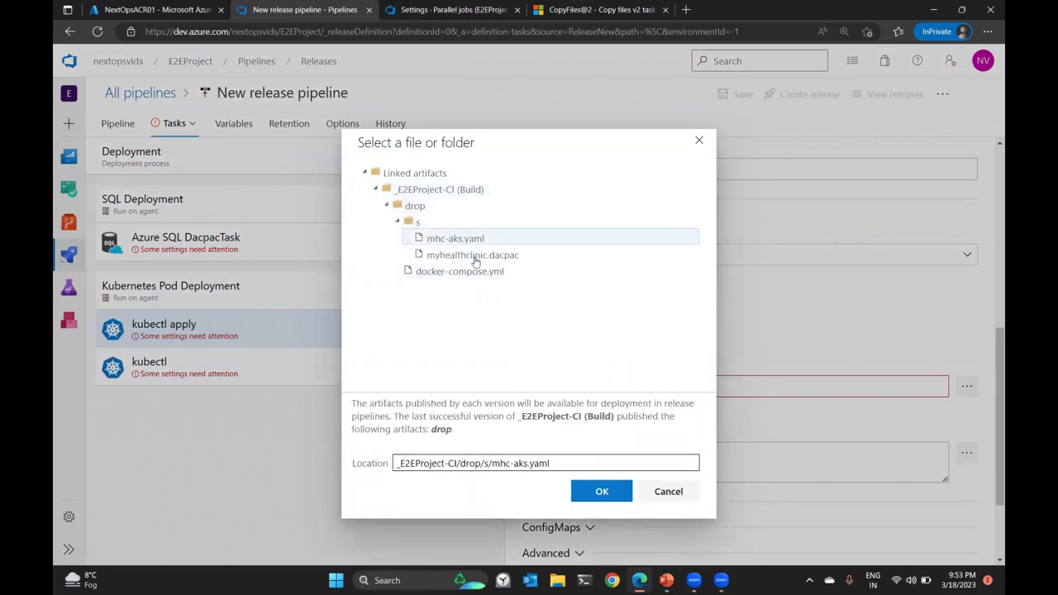
left_click(603, 494)
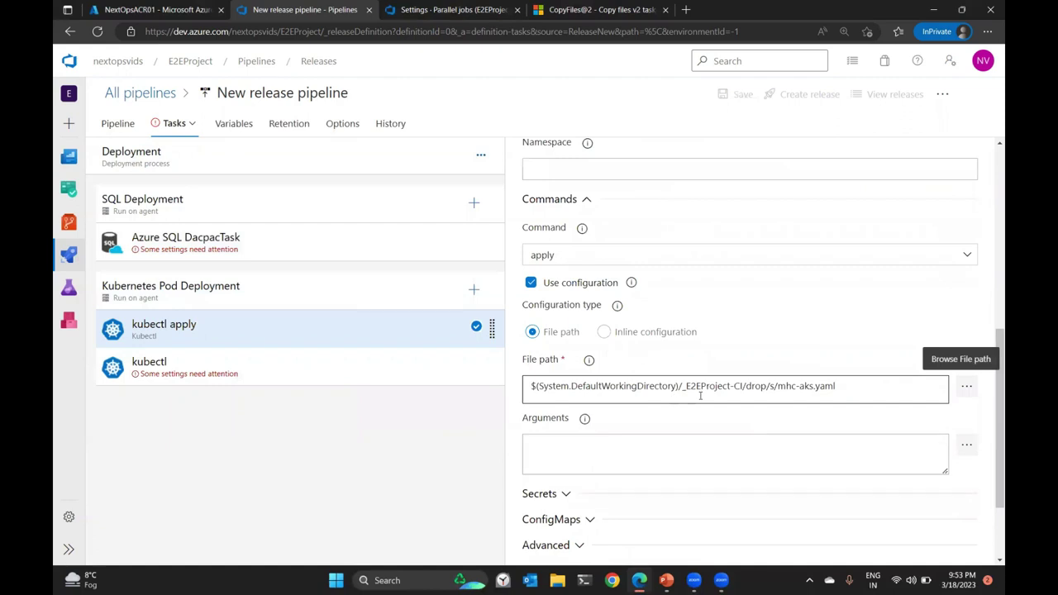
Configure the task's registry secret with Pay-As-You-Go and the NextOpsACR01 container registry.
scroll(801, 294, "down", 2)
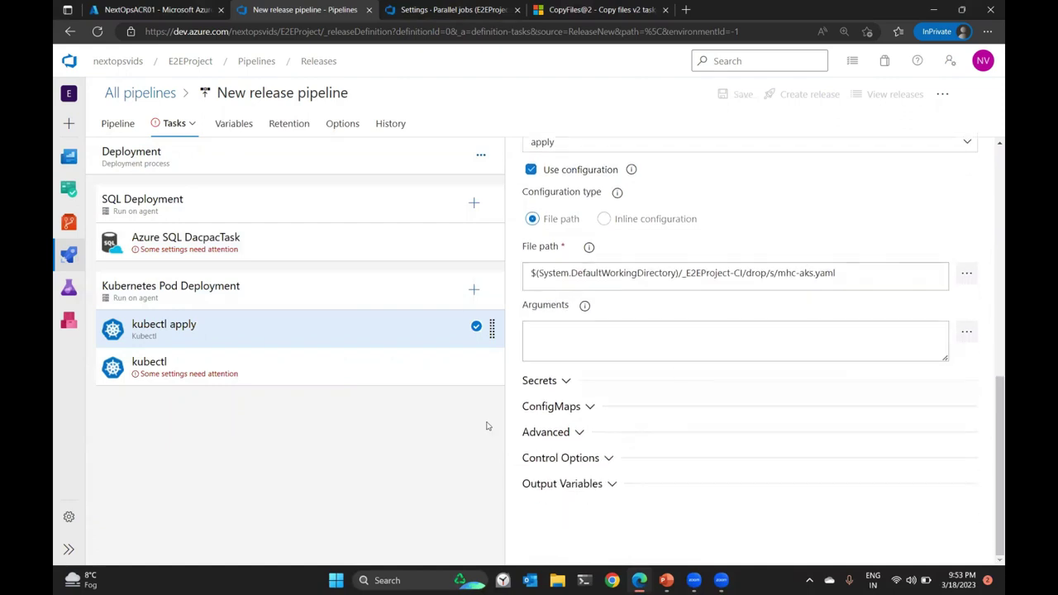
left_click(562, 381)
scroll(790, 313, "down", 1)
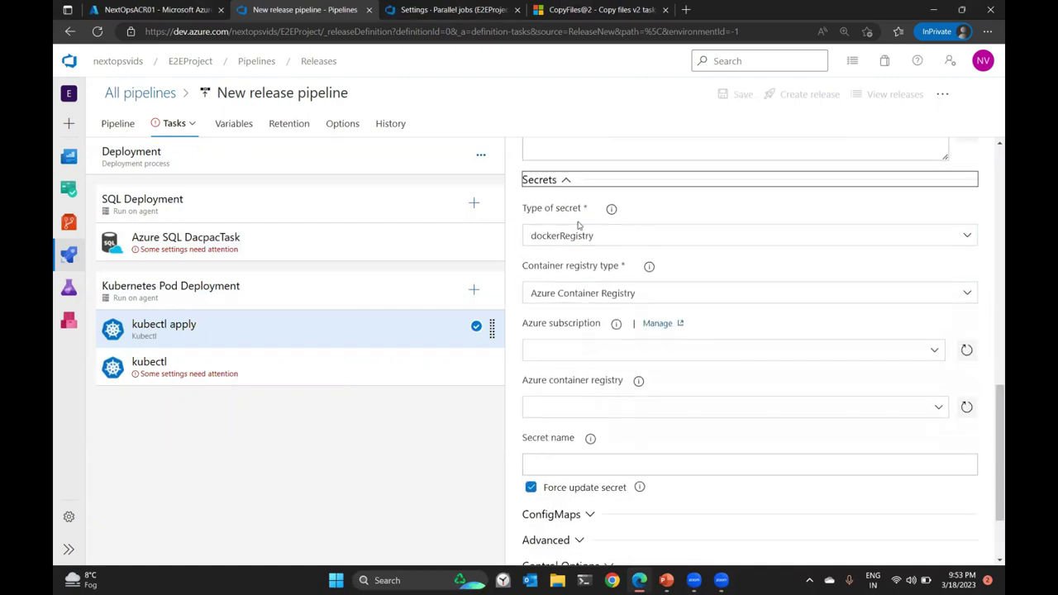
left_click(934, 352)
left_click(934, 353)
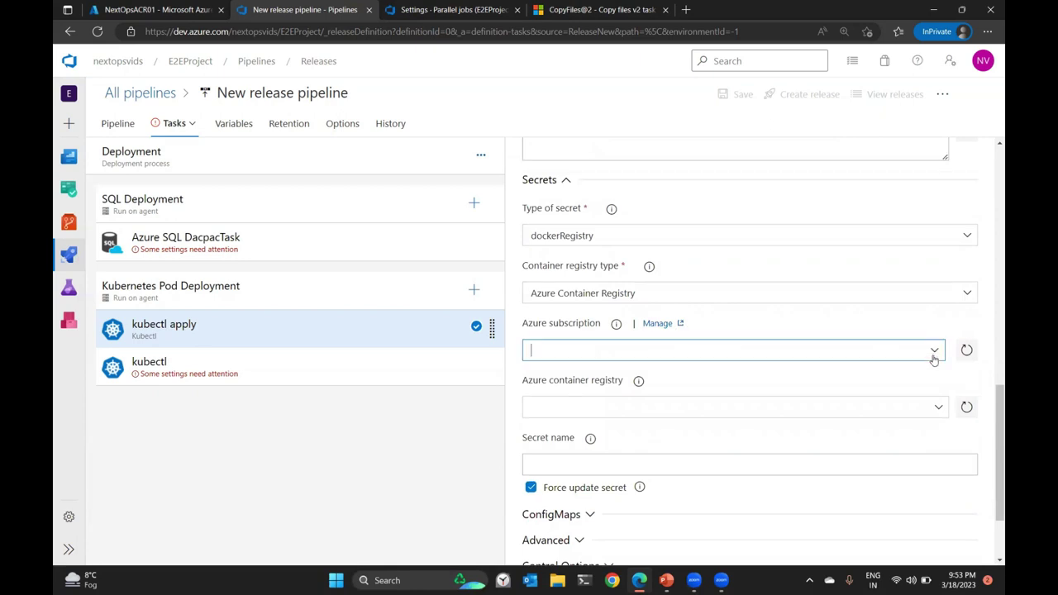
left_click(716, 394)
left_click(937, 418)
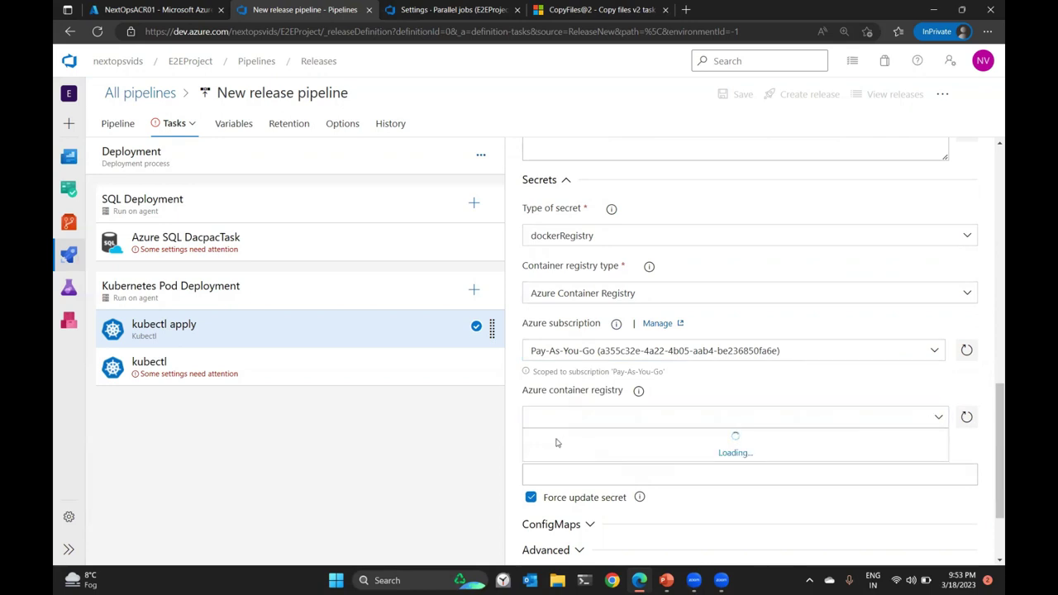
left_click(560, 440)
left_click(575, 473)
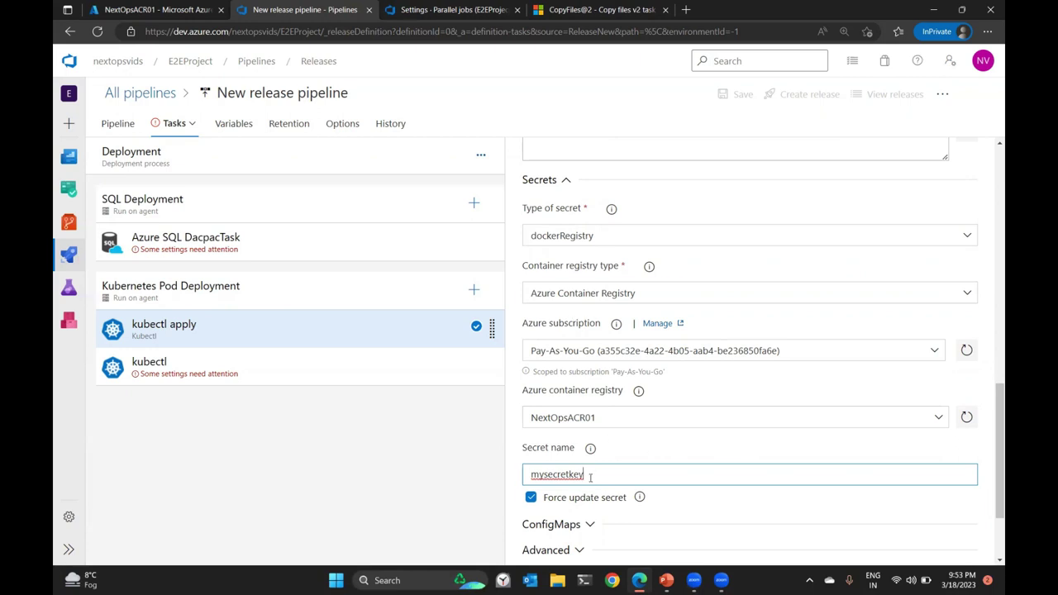
Connect the second kubectl task via Azure Resource Manager to Pay-As-You-Go, NextOpsVideos, cluster NextOpsAKS01.
scroll(689, 453, "up", 3)
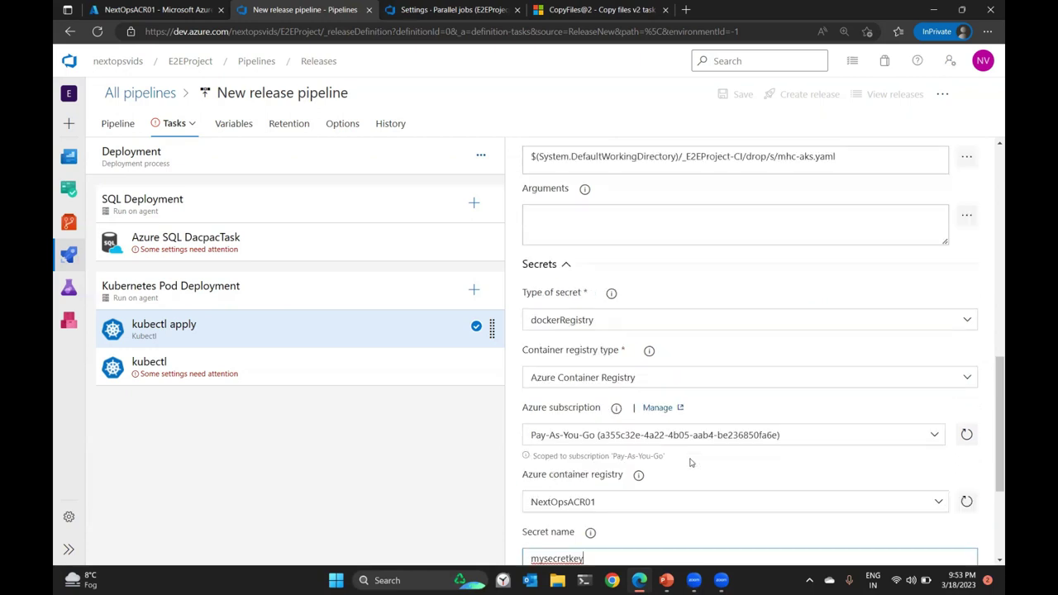
scroll(745, 427, "up", 4)
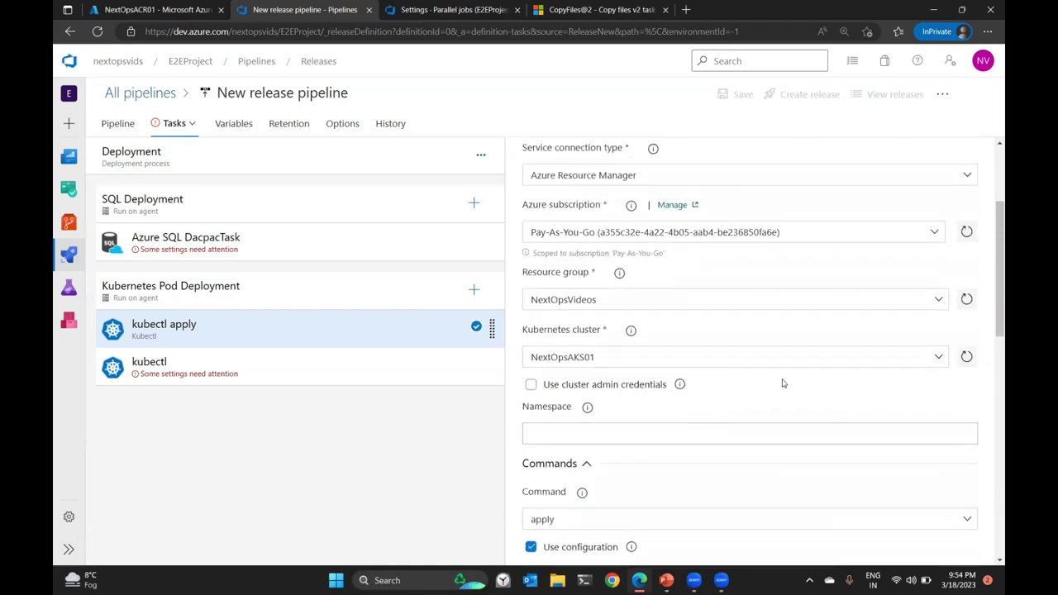
scroll(772, 397, "up", 3)
left_click(262, 245)
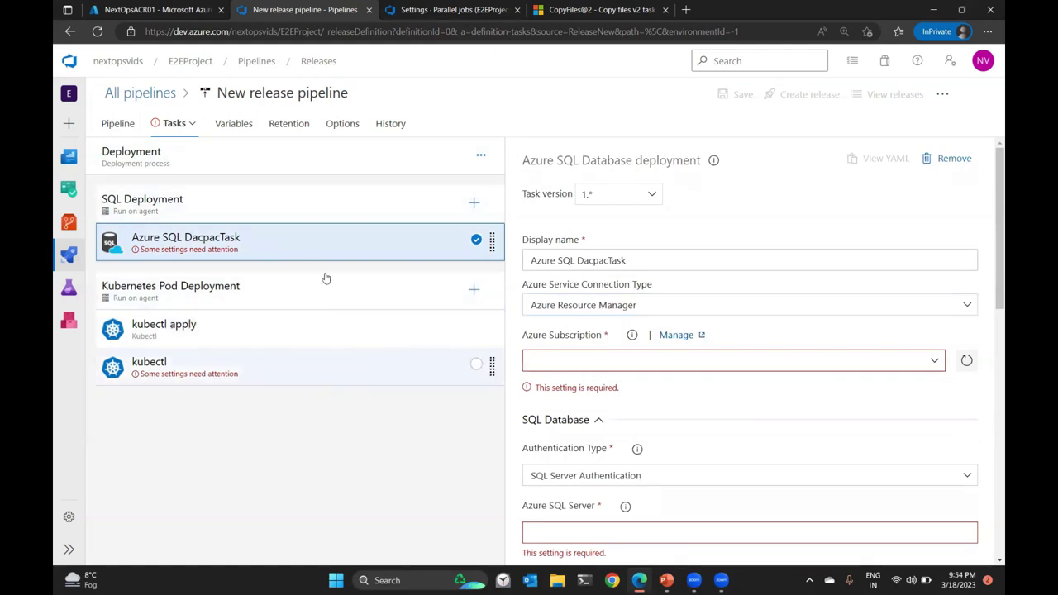
left_click(240, 370)
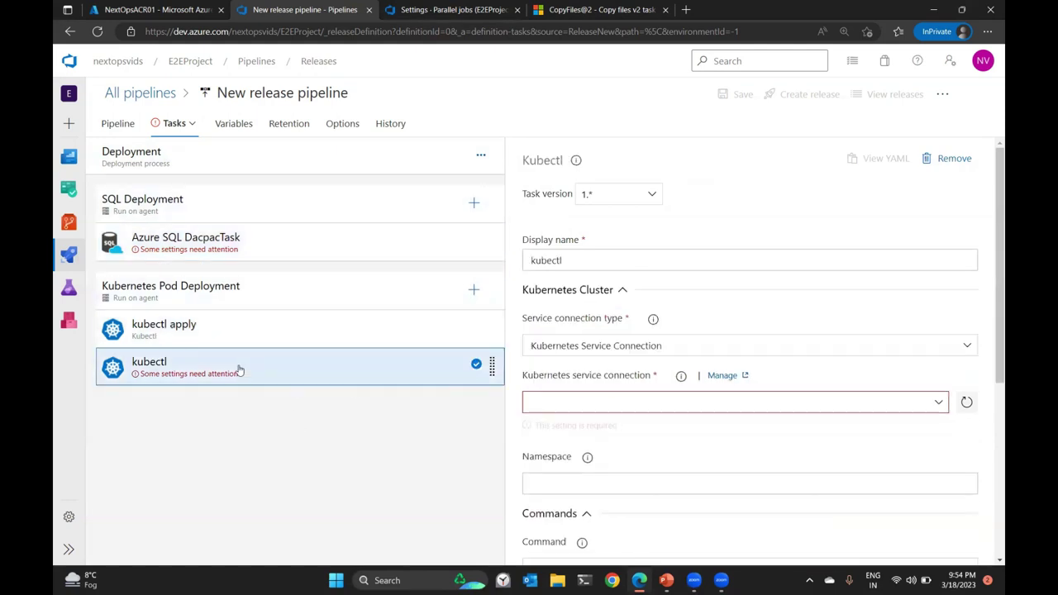
scroll(845, 310, "down", 2)
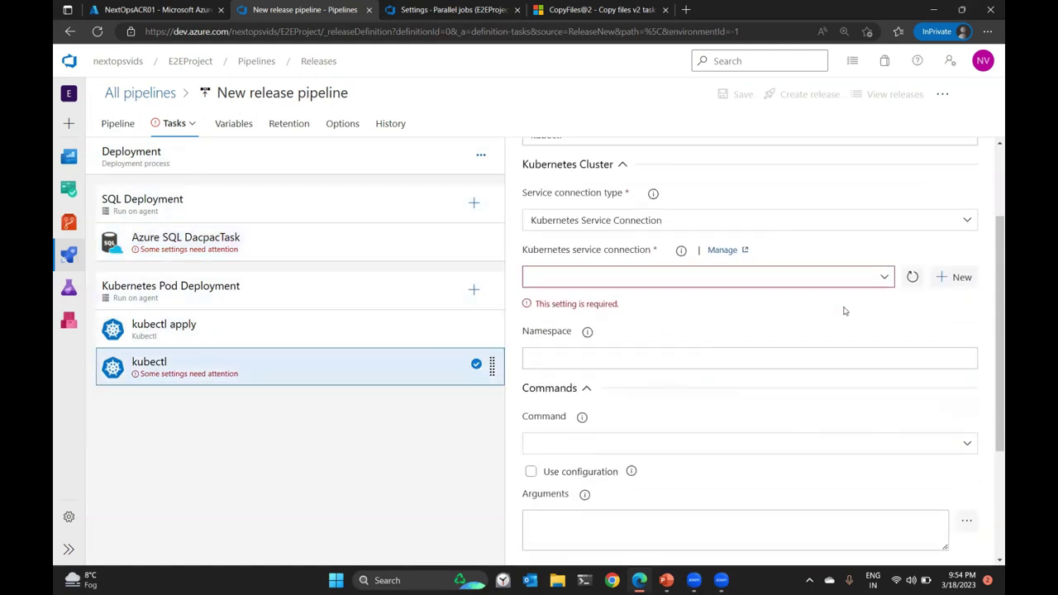
left_click(966, 217)
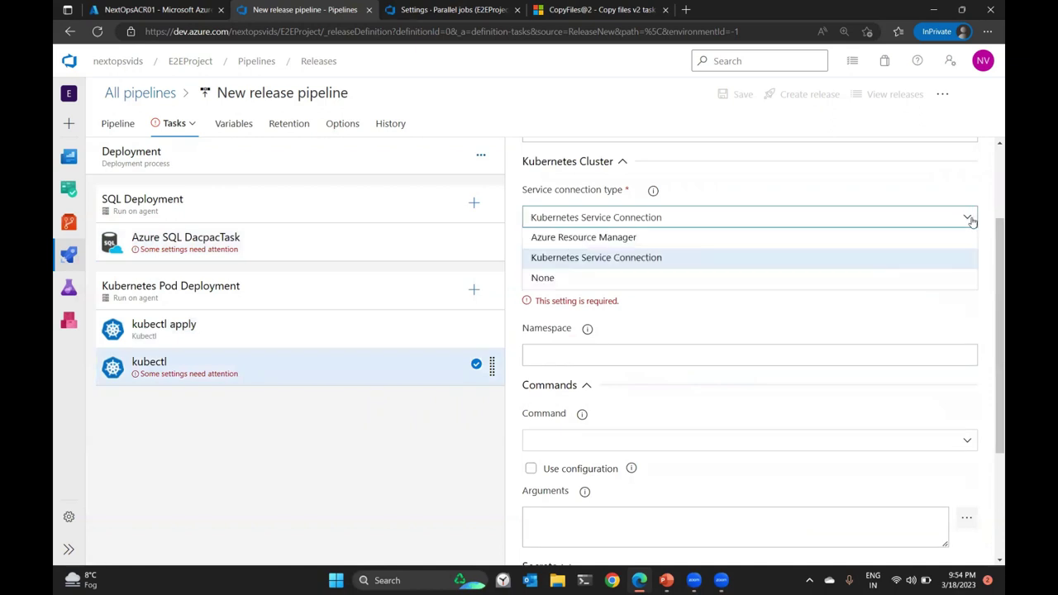
left_click(716, 239)
left_click(936, 273)
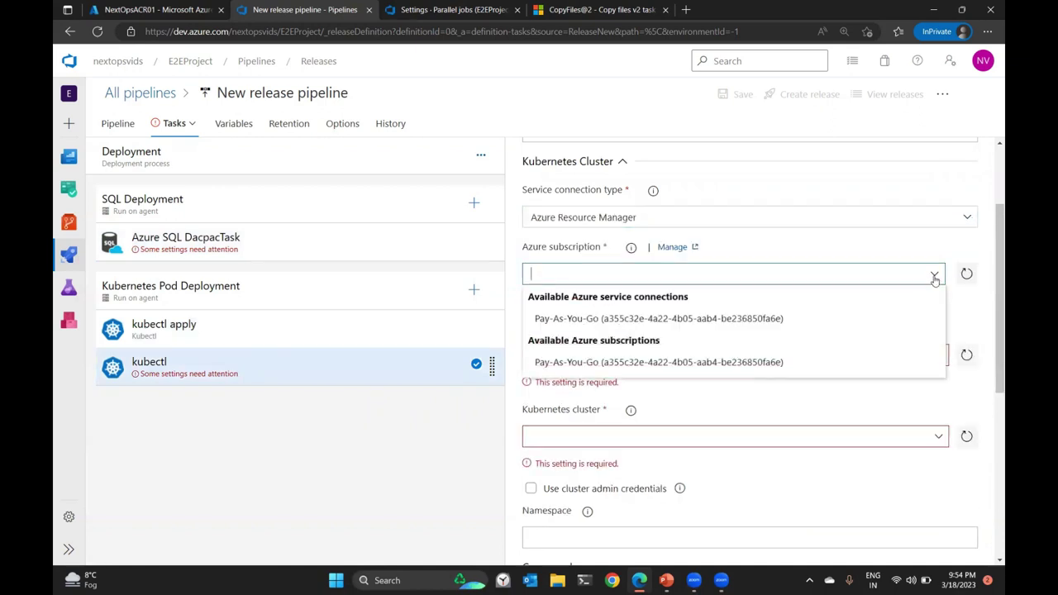
left_click(765, 317)
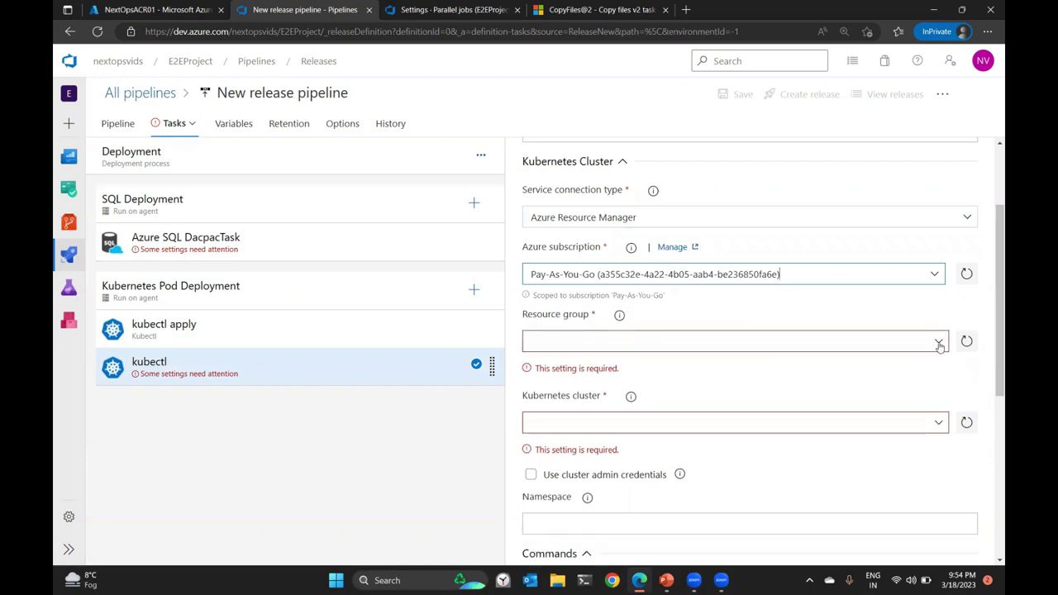
left_click(939, 342)
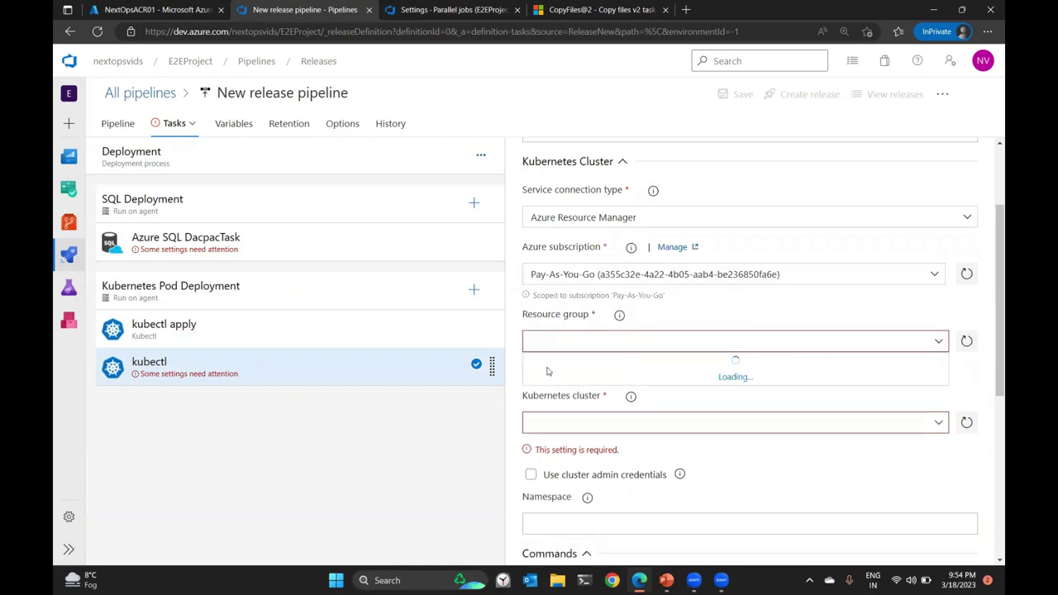
left_click(612, 368)
left_click(938, 400)
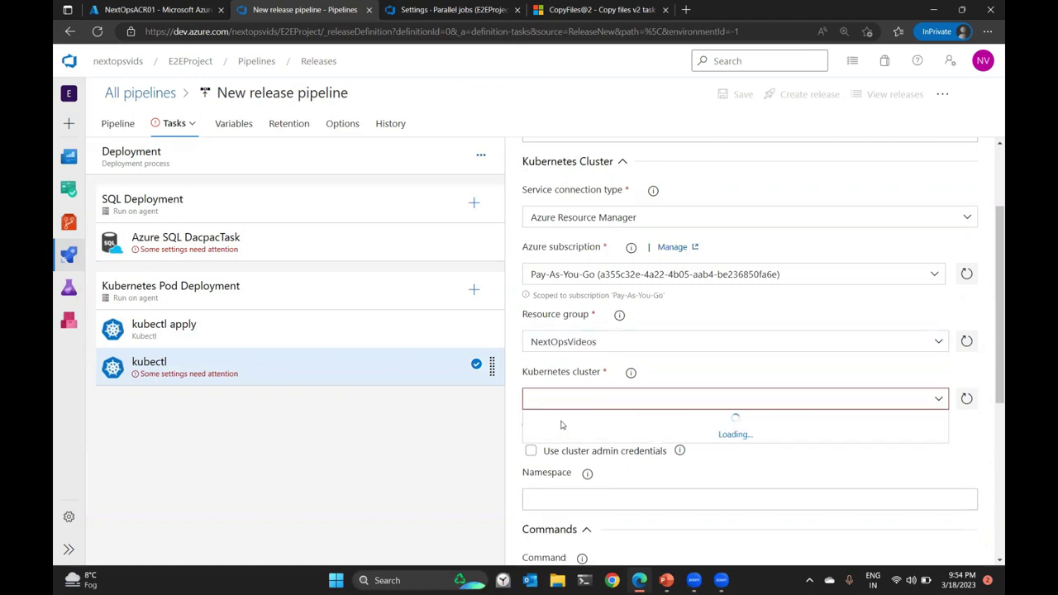
left_click(565, 417)
Set the kubectl task's command to set.
scroll(626, 299, "down", 3)
left_click(627, 298)
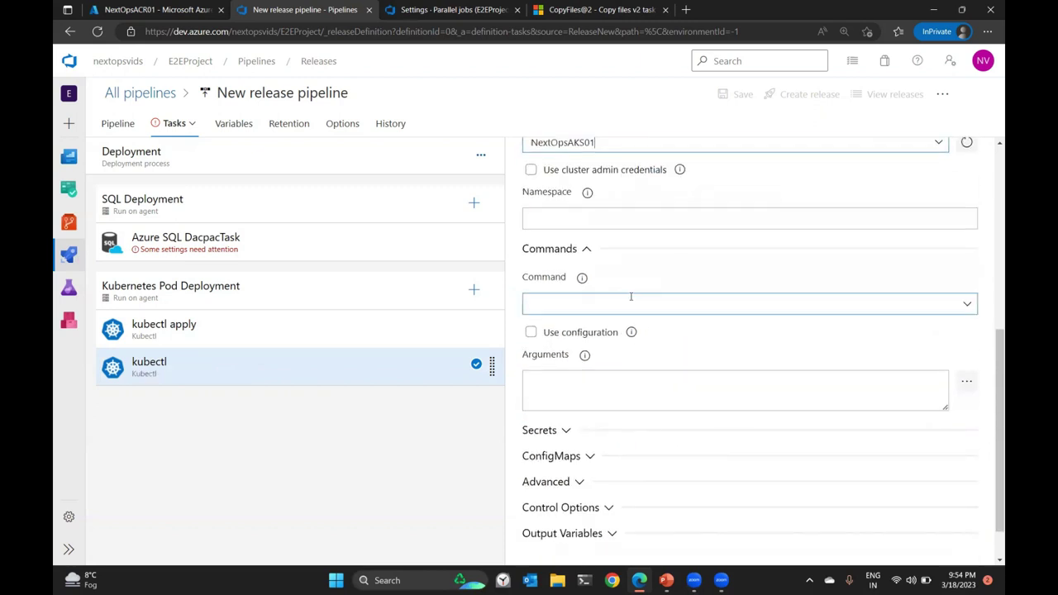
left_click(968, 305)
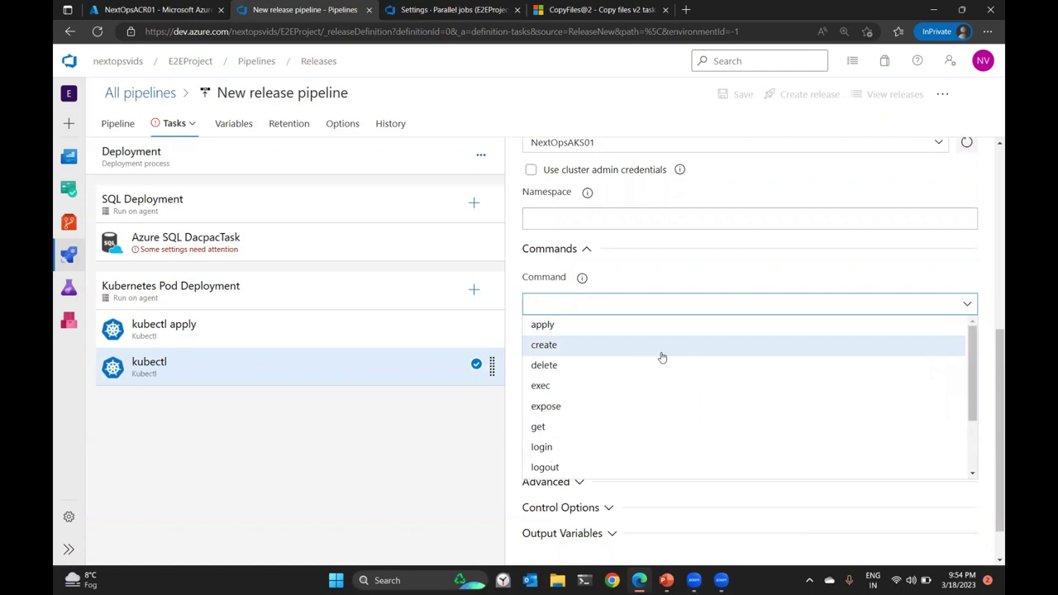
scroll(600, 389, "down", 2)
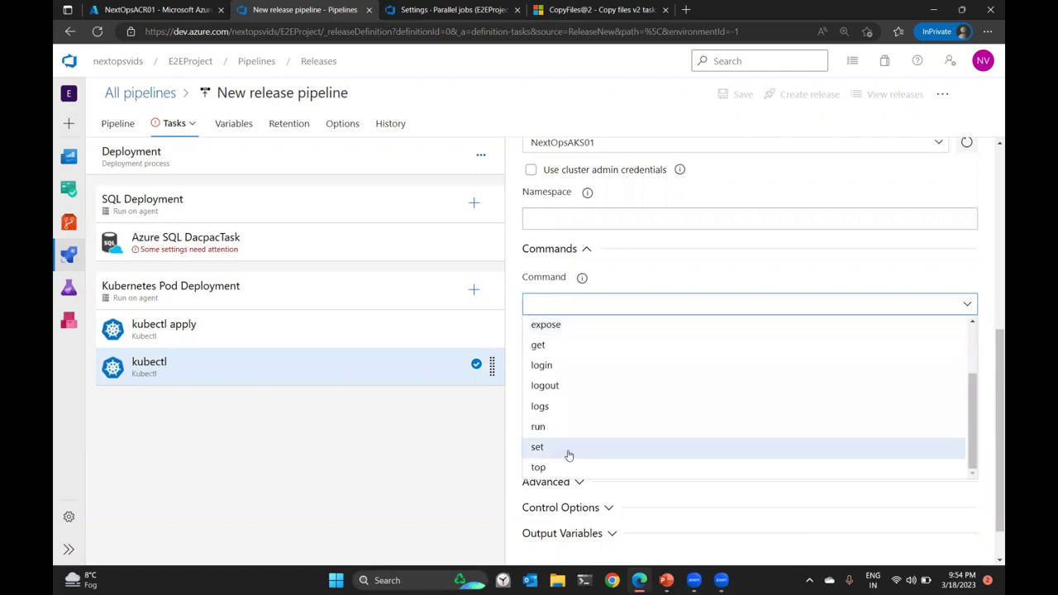
scroll(569, 368, "up", 2)
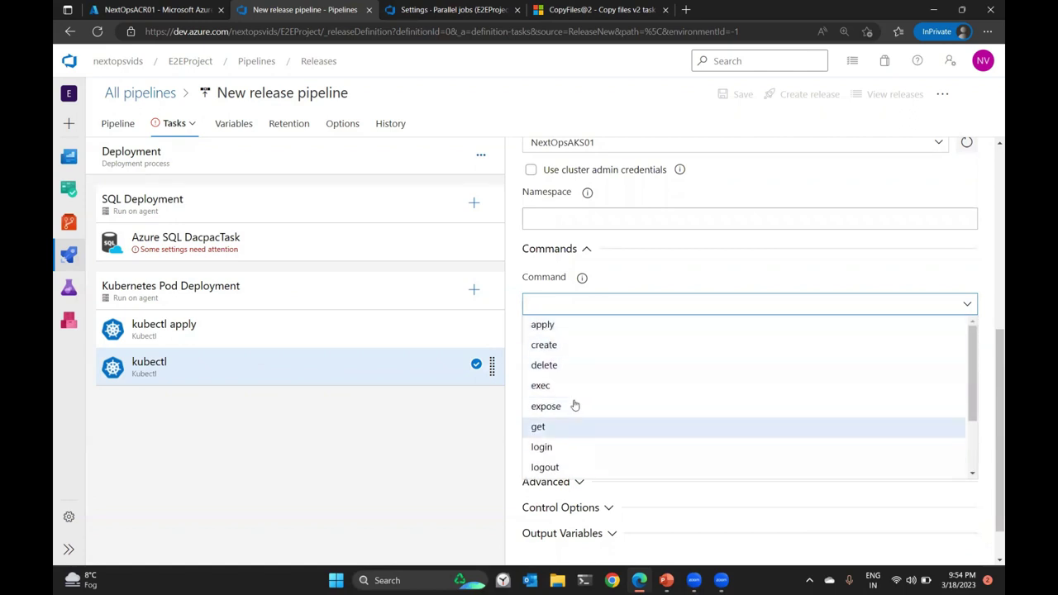
scroll(571, 426, "down", 2)
left_click(559, 446)
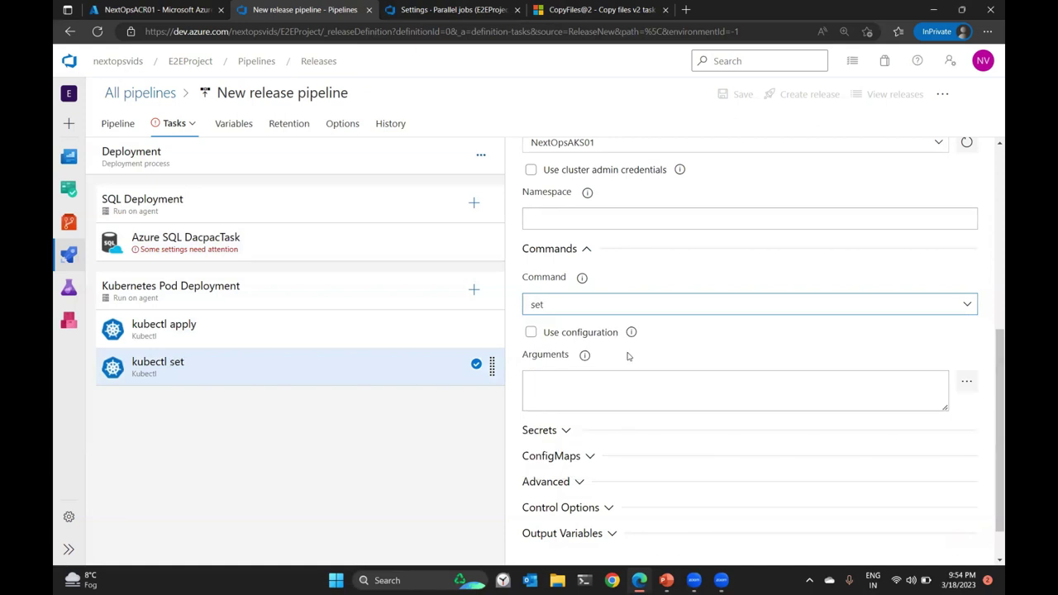
Give the kubectl set task a dockerRegistry secret 'mysecretkey' from NextOpsACR01 under Pay-As-You-Go.
scroll(663, 358, "down", 1)
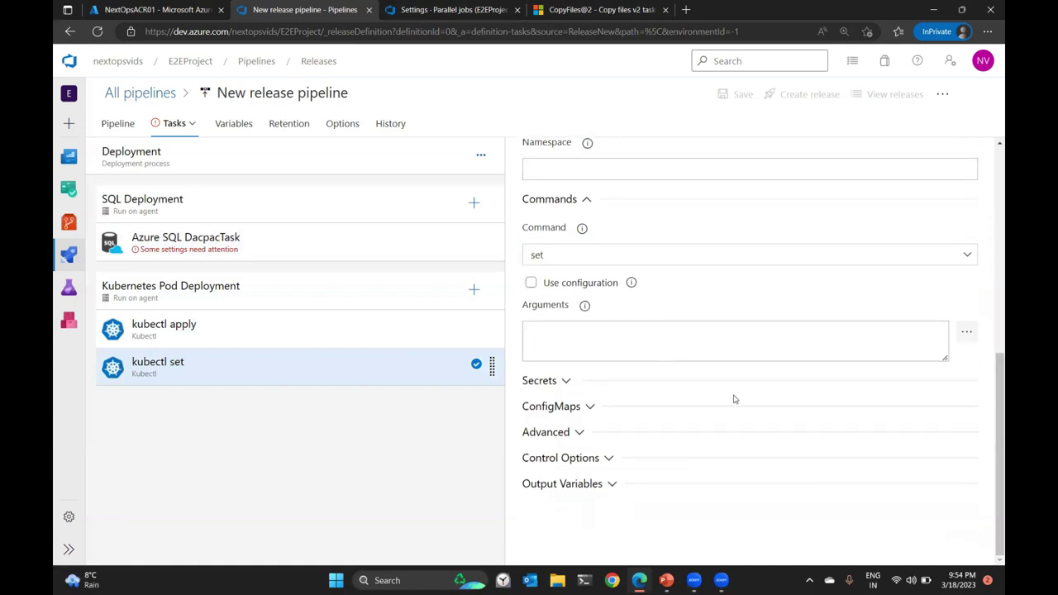
left_click(562, 381)
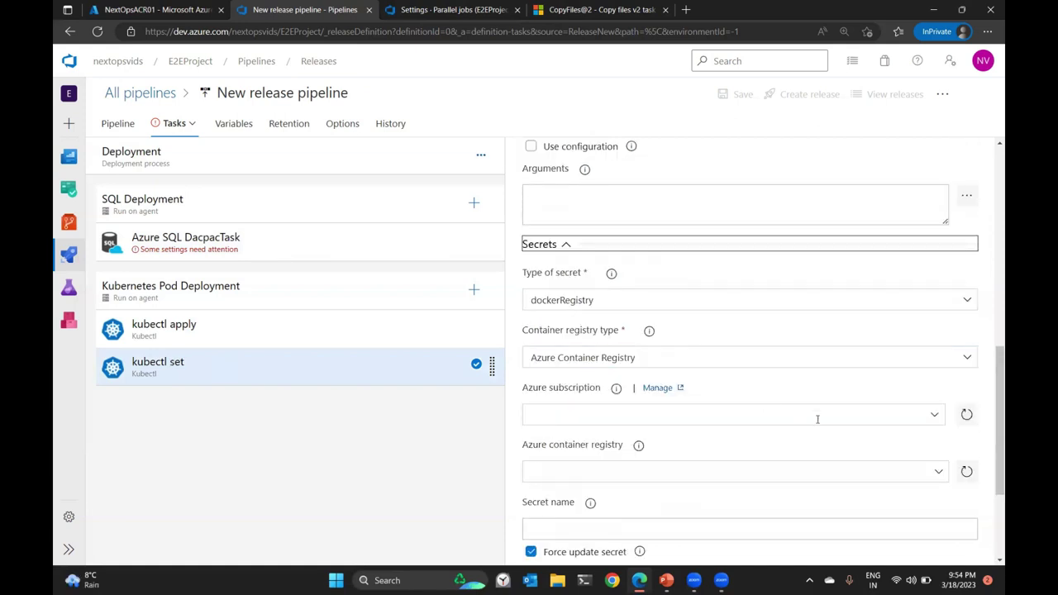
left_click(935, 414)
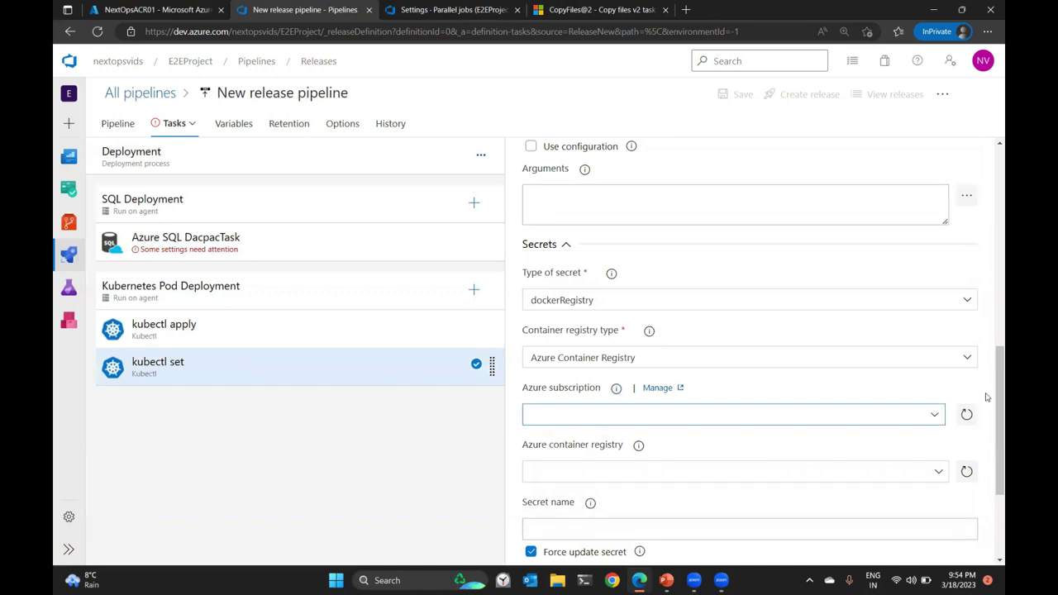
left_click(912, 414)
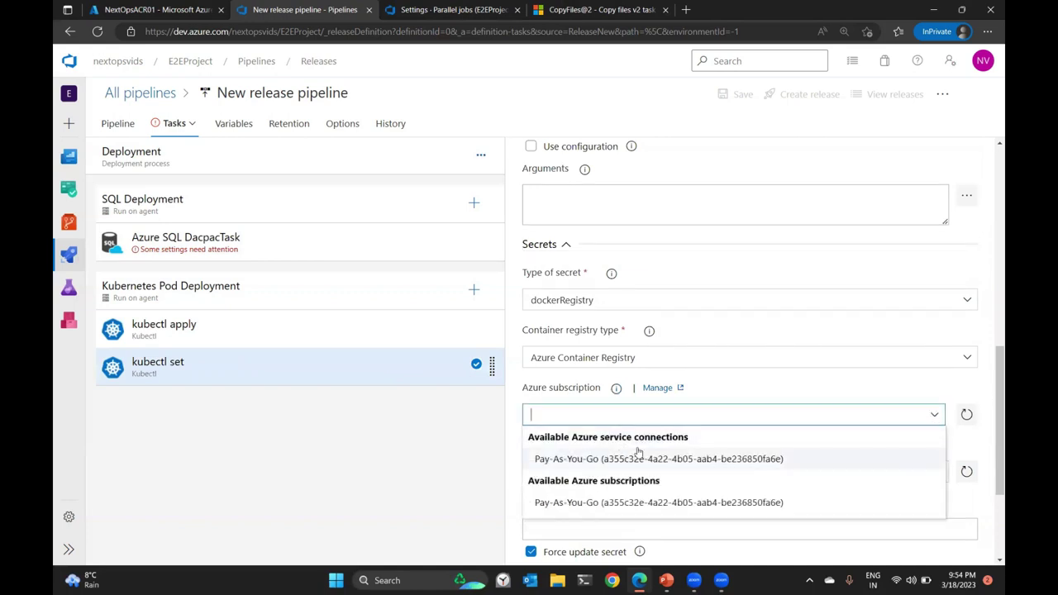
left_click(638, 459)
scroll(827, 373, "down", 2)
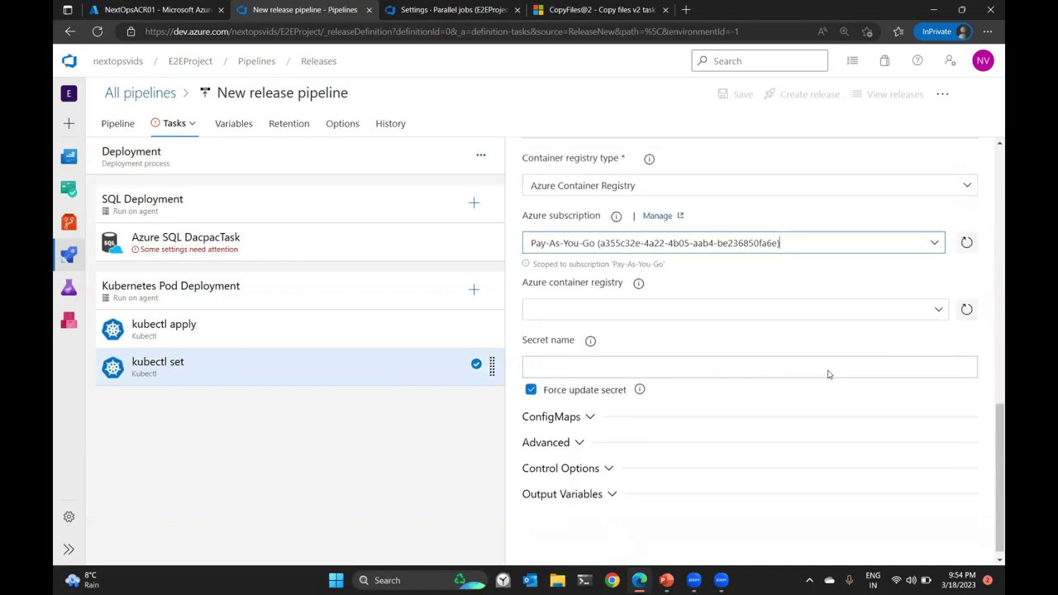
left_click(937, 301)
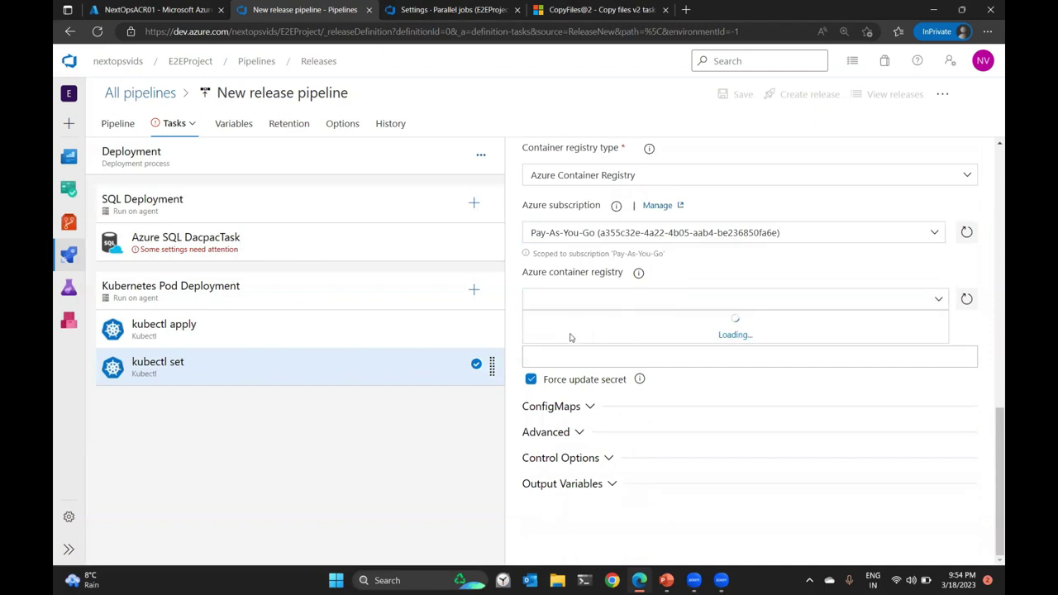
left_click(571, 321)
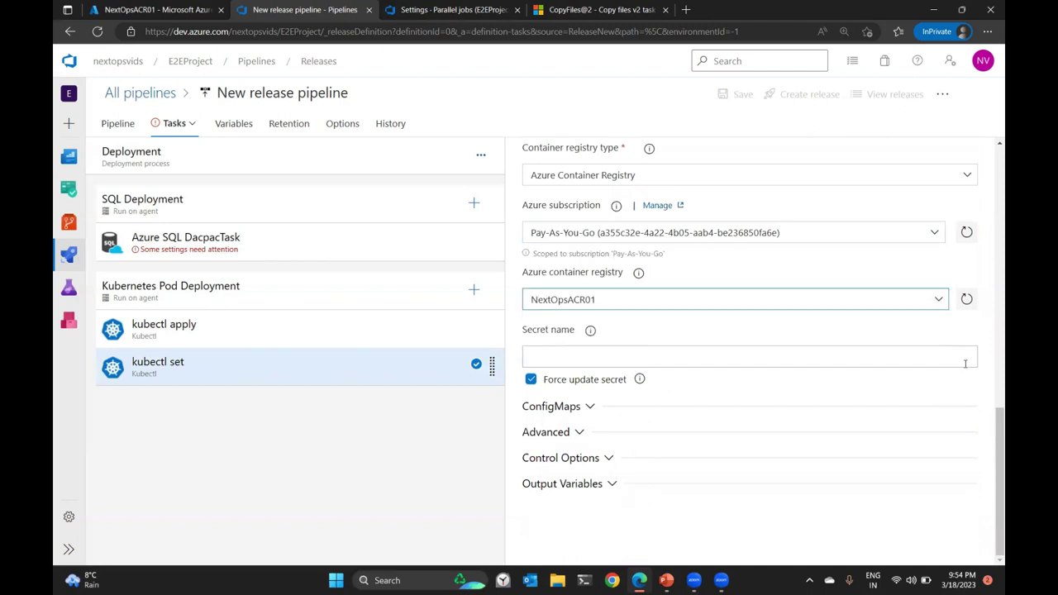
left_click(811, 352)
type("mysecretkey")
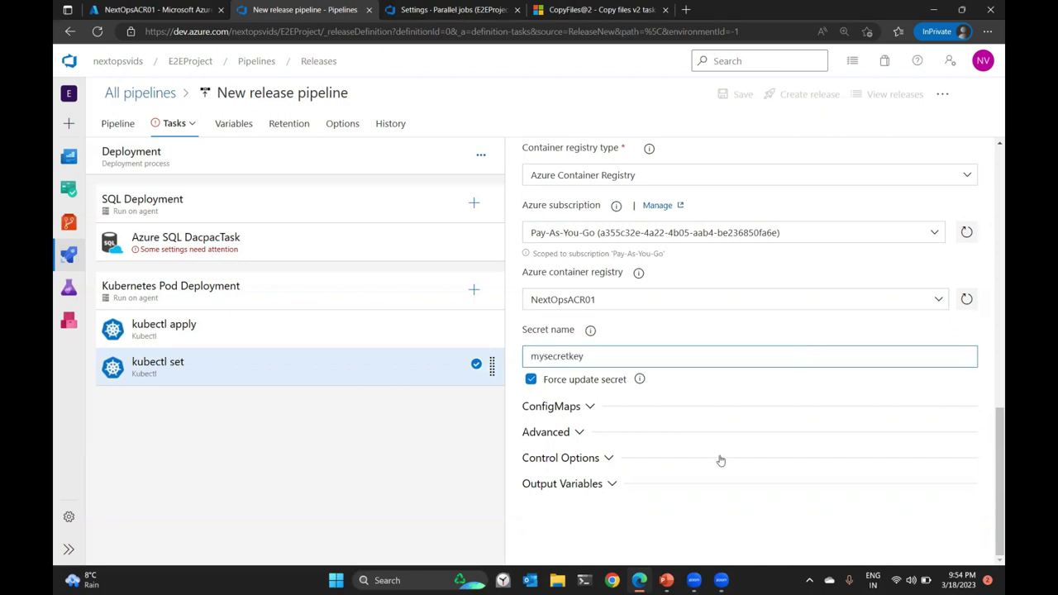
scroll(720, 461, "up", 1)
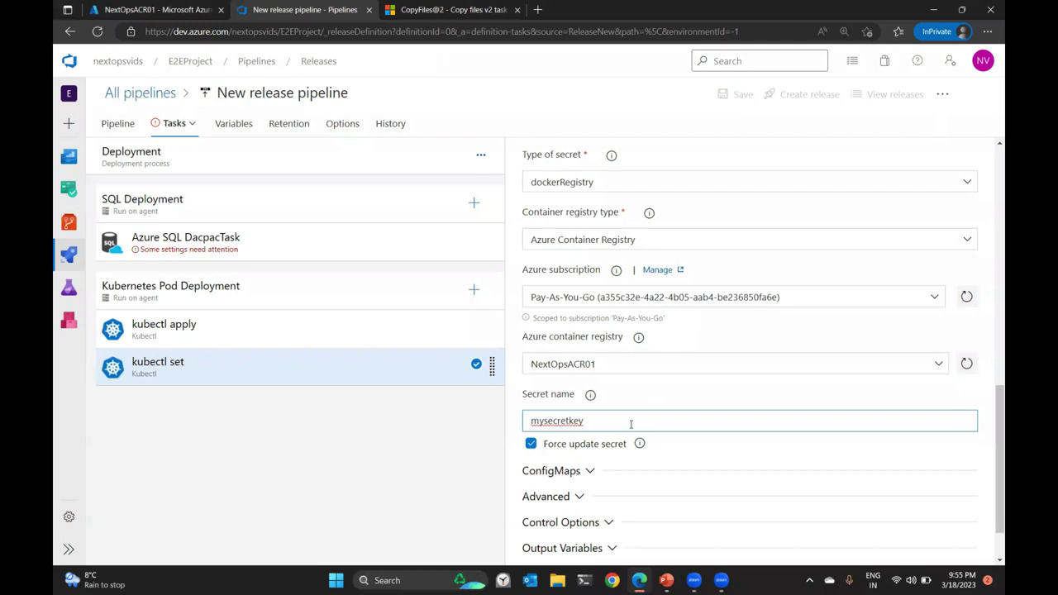
Set the Azure SQL DacpacTask's subscription to Pay-As-You-Go and show the pipeline Variables.
left_click(240, 248)
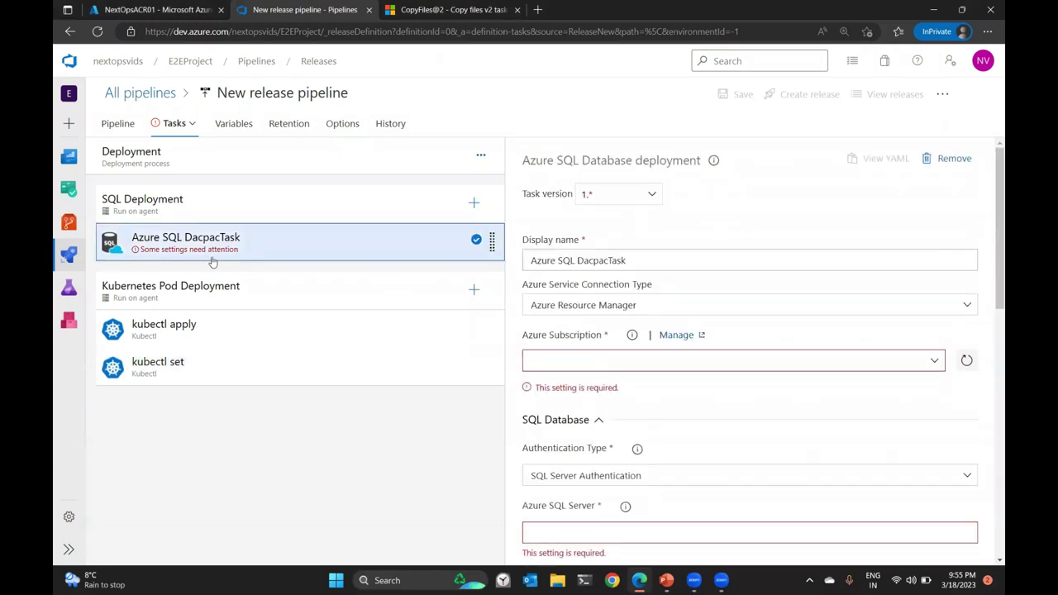
scroll(874, 331, "down", 3)
left_click(663, 231)
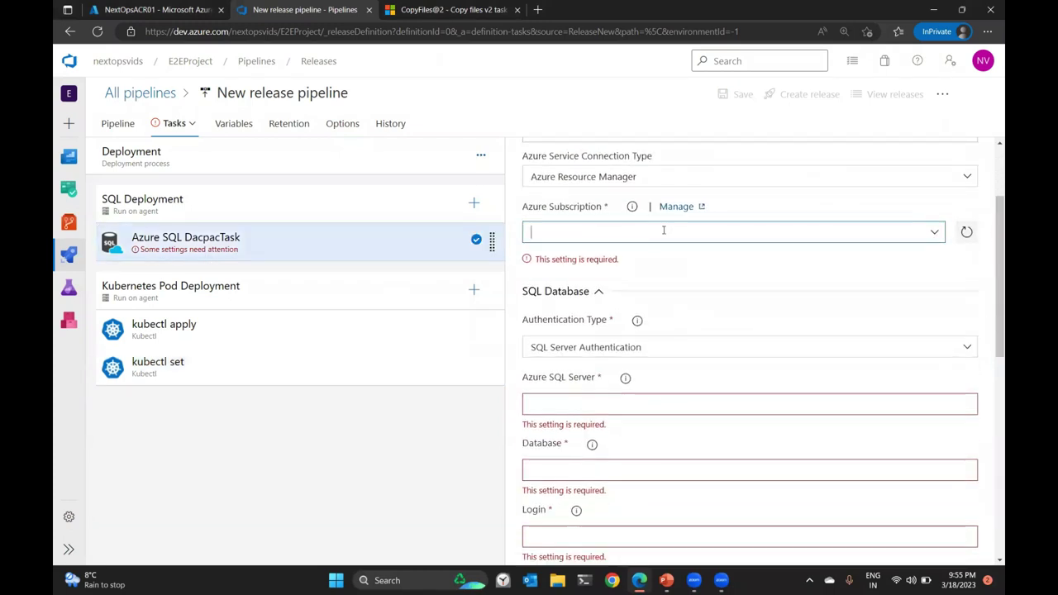
left_click(935, 232)
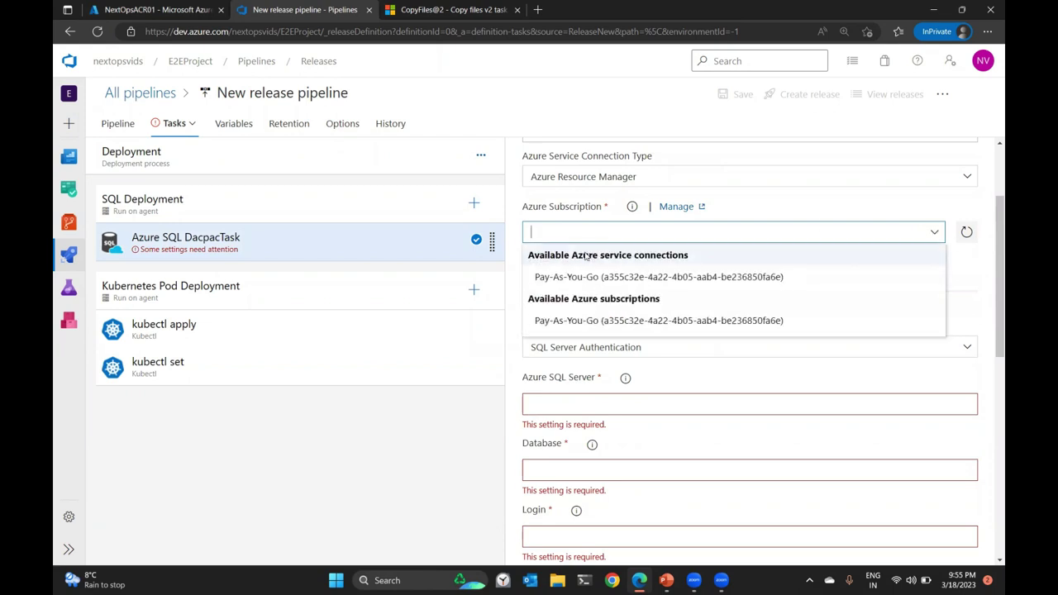
left_click(614, 272)
scroll(796, 267, "down", 2)
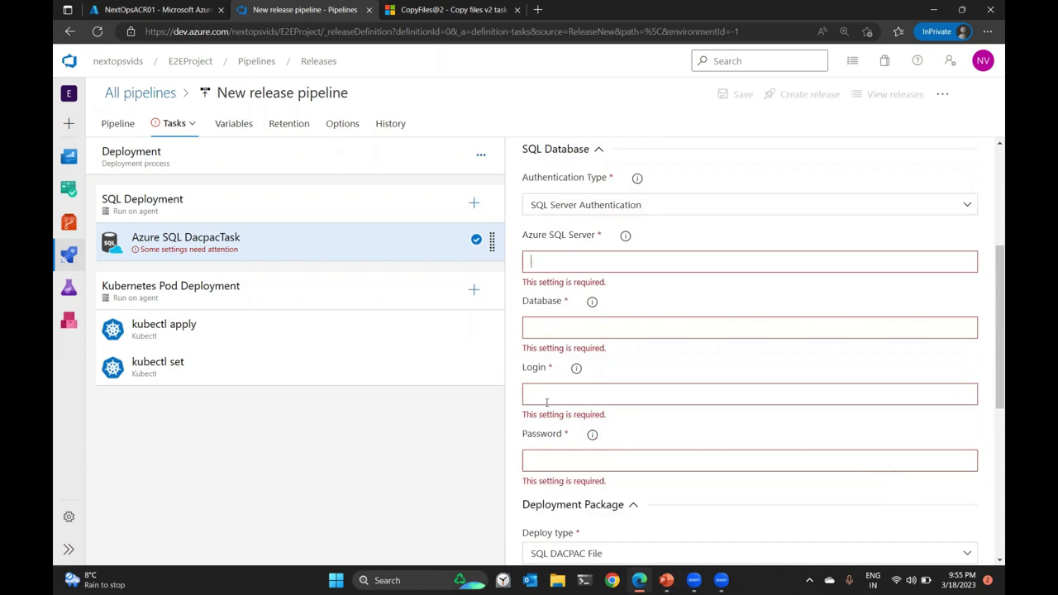
left_click(234, 124)
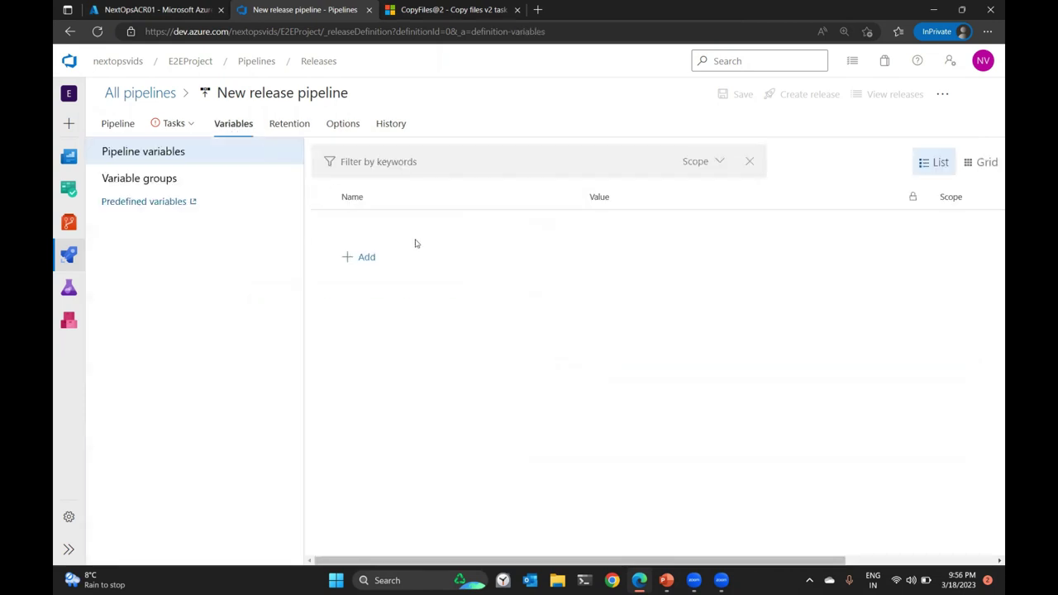
Add variables SQLserver and ACR, with ACR set to the registry's login server from Azure Portal.
left_click(363, 258)
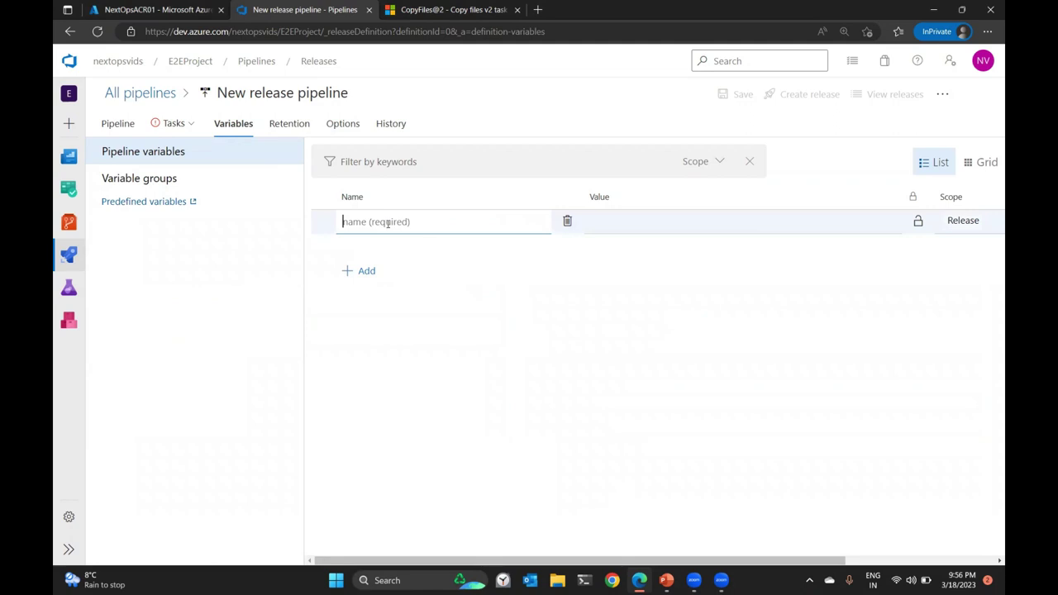
type("SQLserver")
left_click(171, 10)
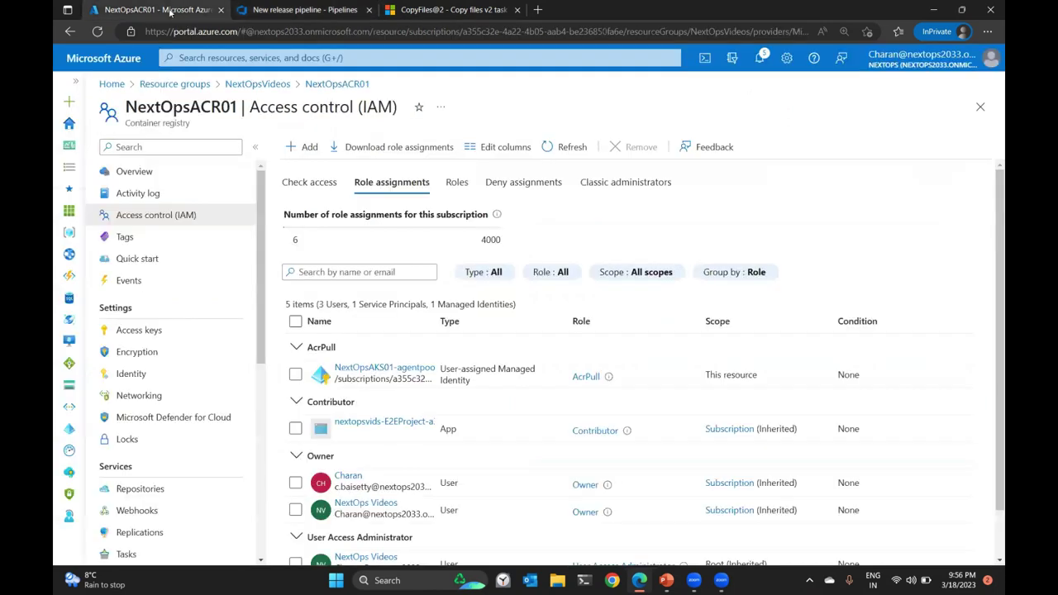
left_click(285, 10)
left_click(364, 270)
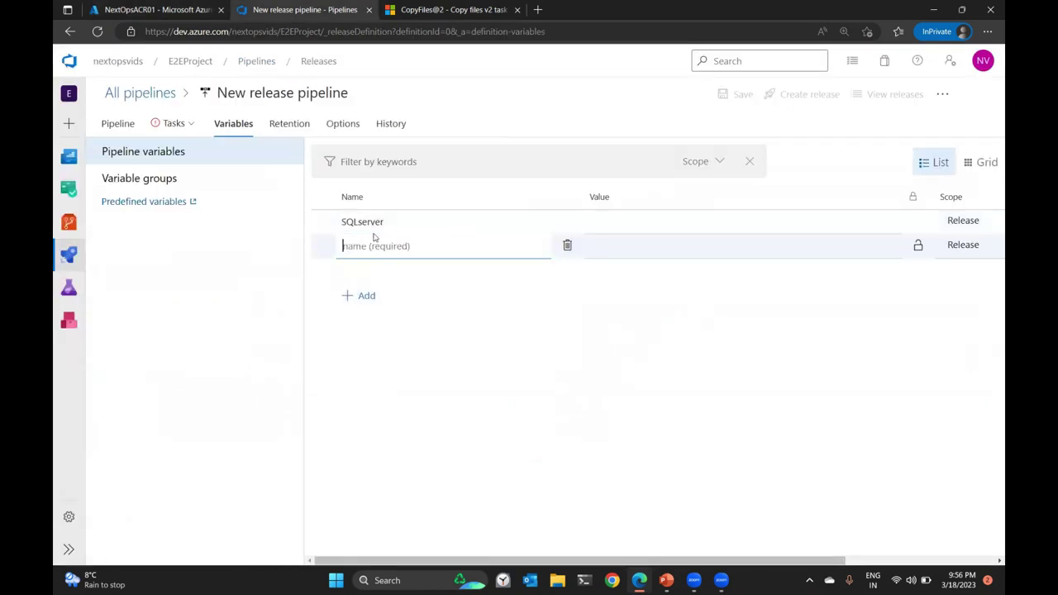
type("ACR")
left_click(171, 10)
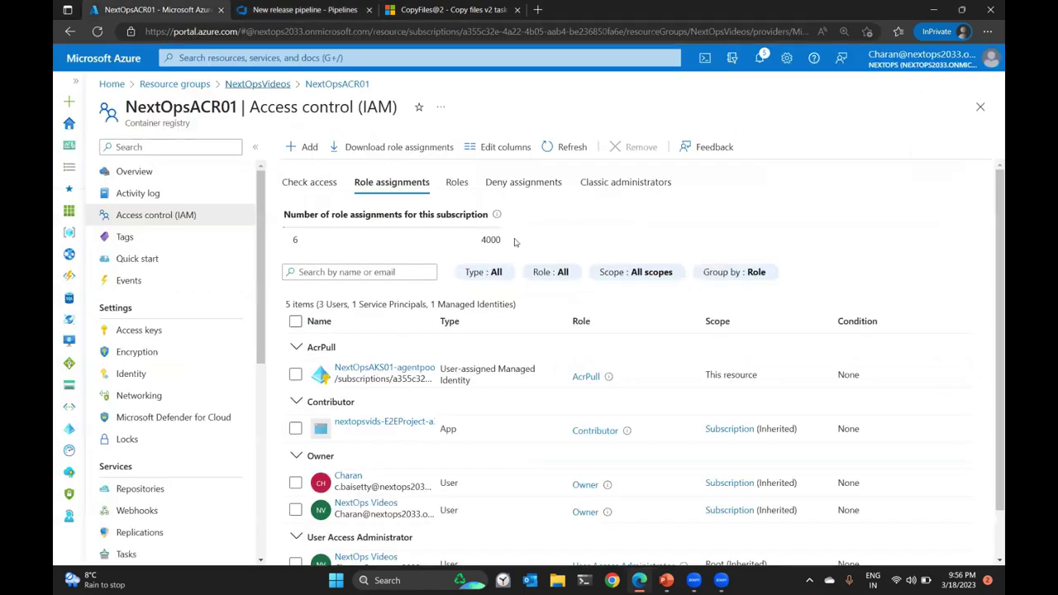
left_click(185, 171)
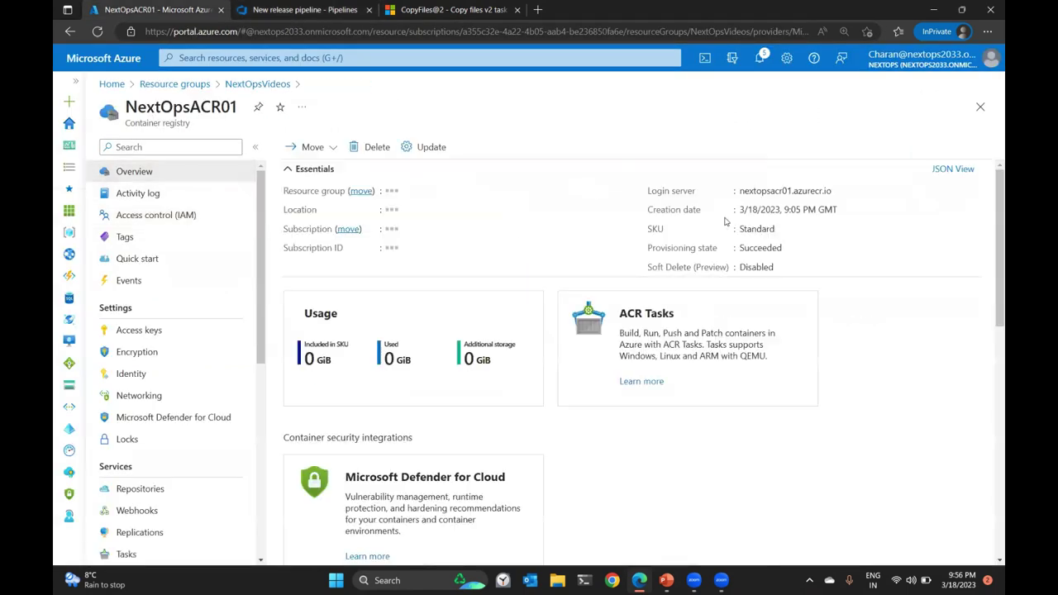
left_click(840, 190)
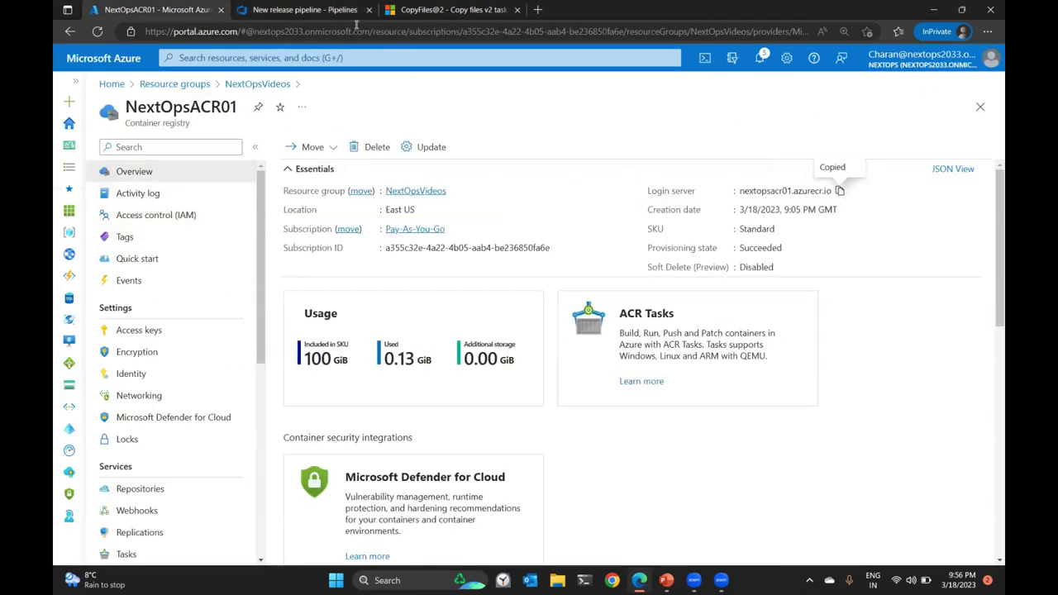
left_click(339, 12)
left_click(673, 249)
key("ctrl+v")
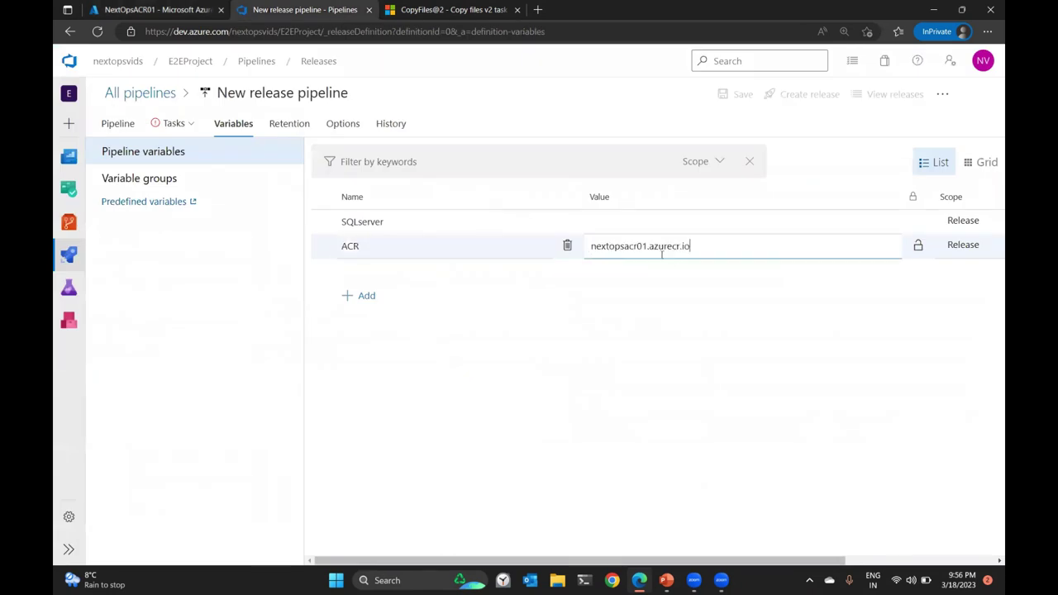
Add the SQLuser, SQLpassword and DataBaseName pipeline variables.
left_click(368, 295)
type("SQLuser")
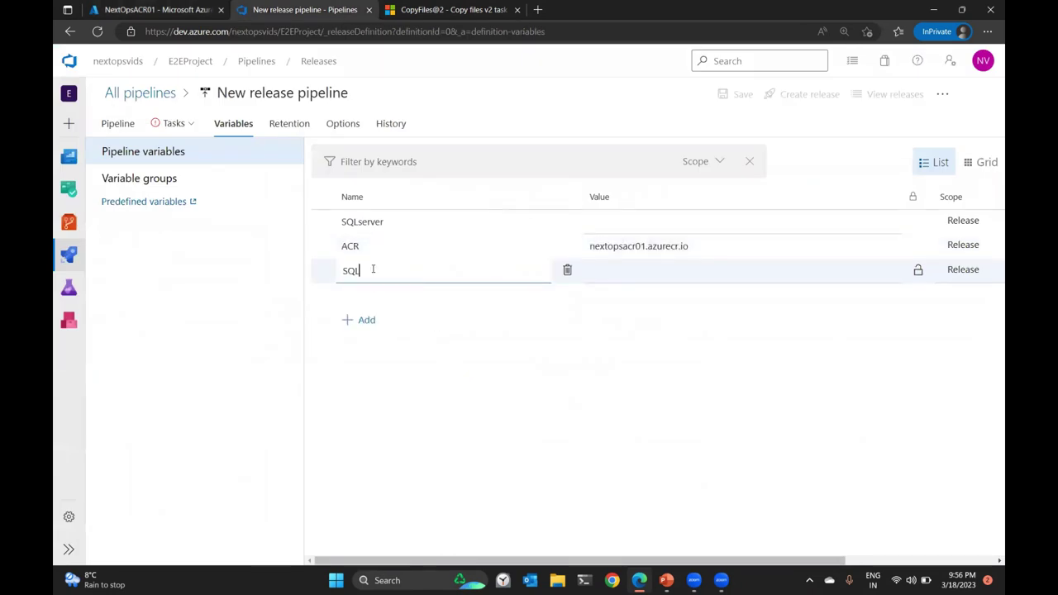
left_click(356, 320)
type("SQLpassword")
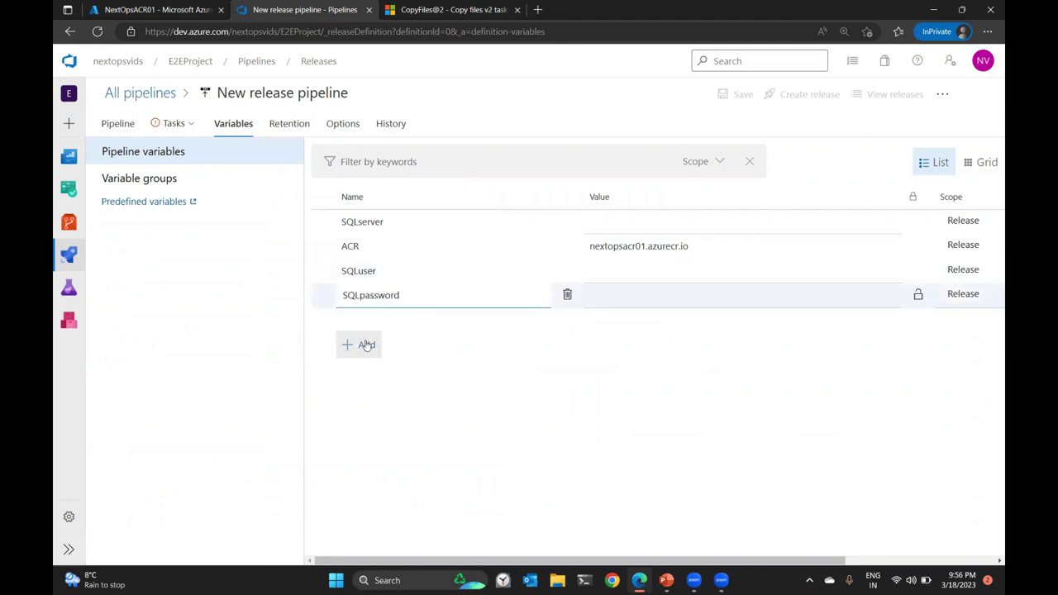
left_click(363, 344)
type("DAT")
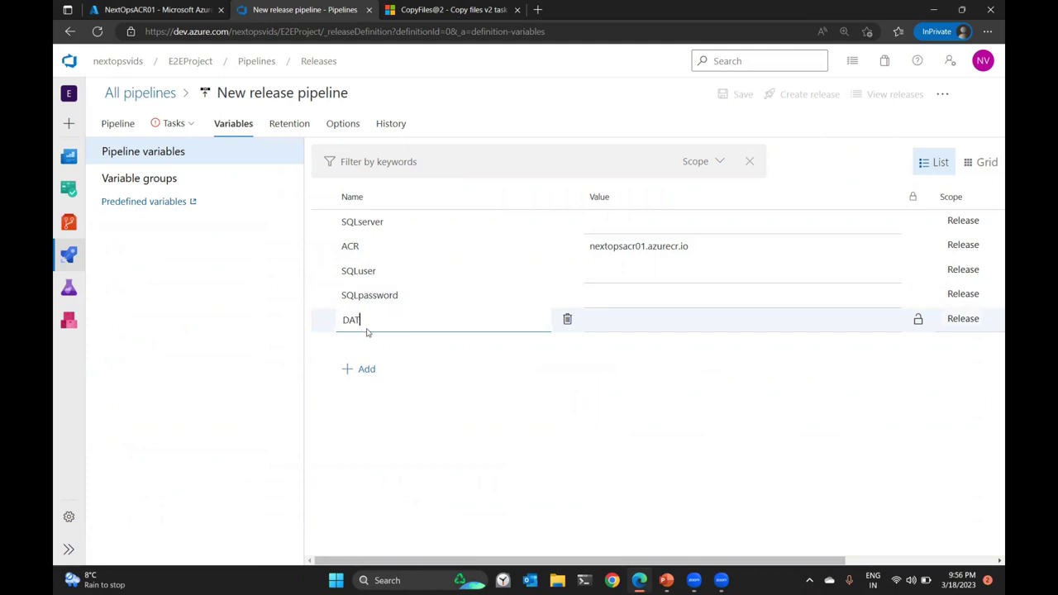
type("aBaseName")
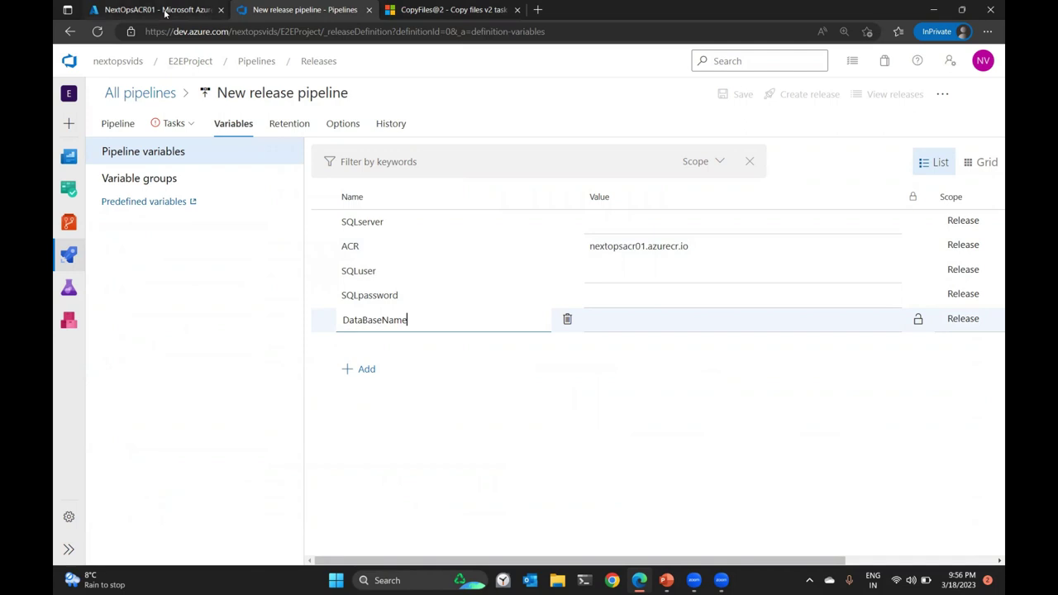
Set DataBaseName to nextopssql01, copied from the SQL database page in Azure Portal.
left_click(165, 9)
left_click(234, 85)
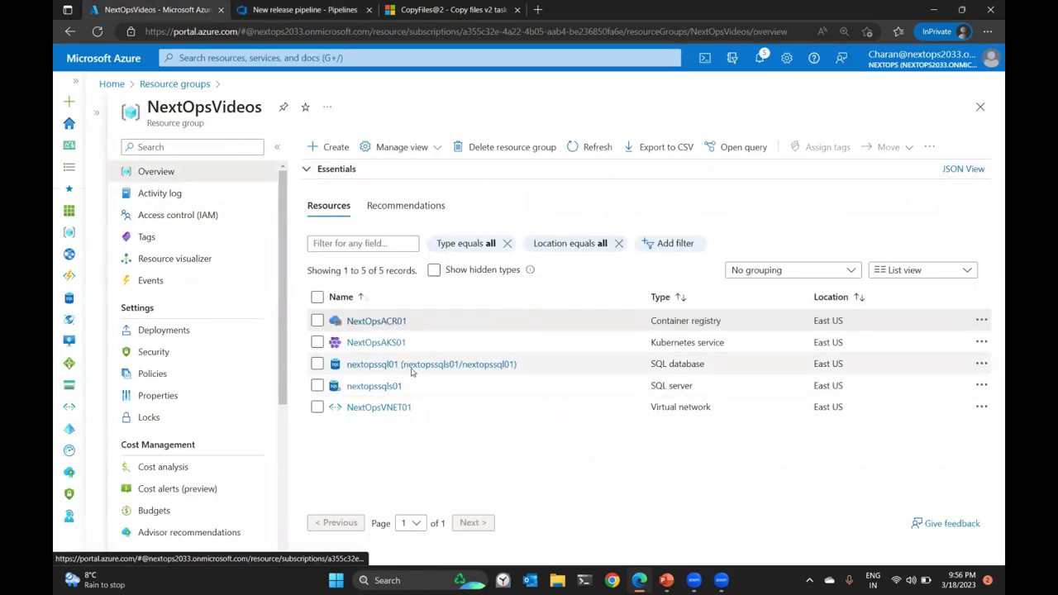
left_click(420, 364)
double_click(173, 106)
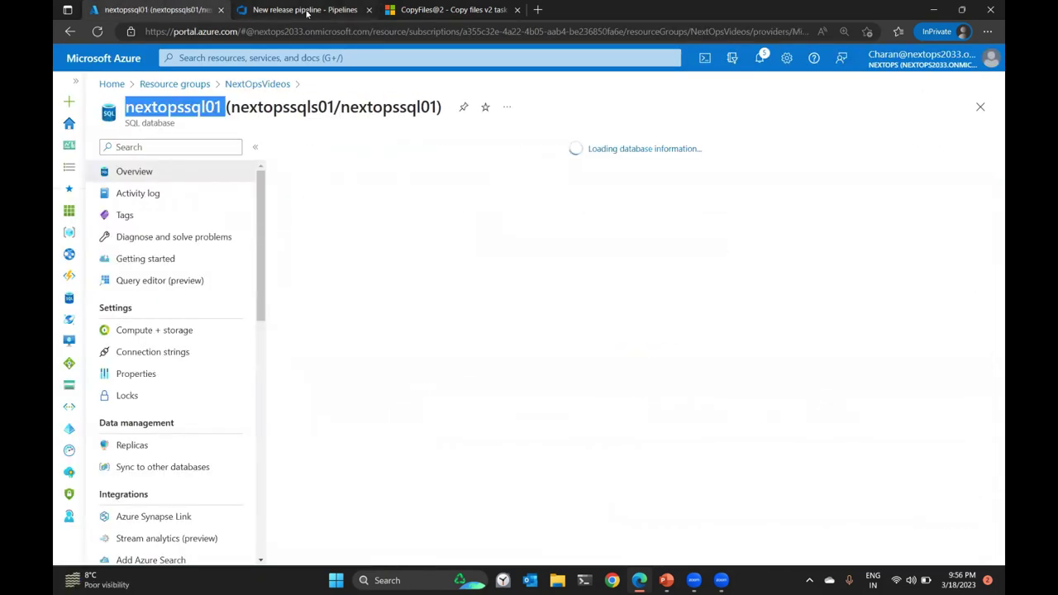
left_click(302, 10)
left_click(634, 320)
key("ctrl+v")
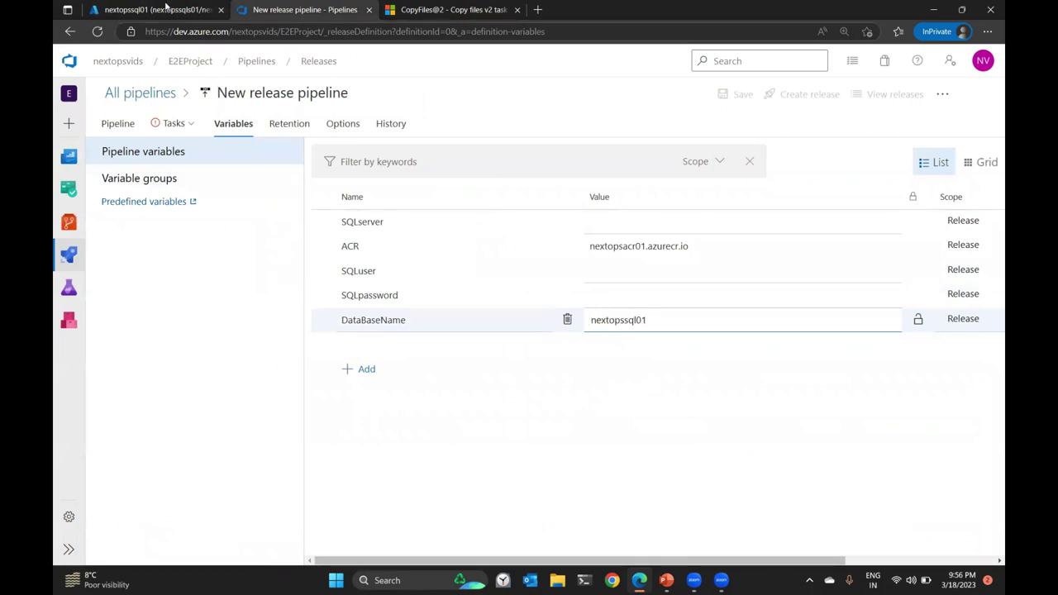
Set SQLserver to the SQL server name copied from Azure Portal.
left_click(165, 10)
left_click(872, 200)
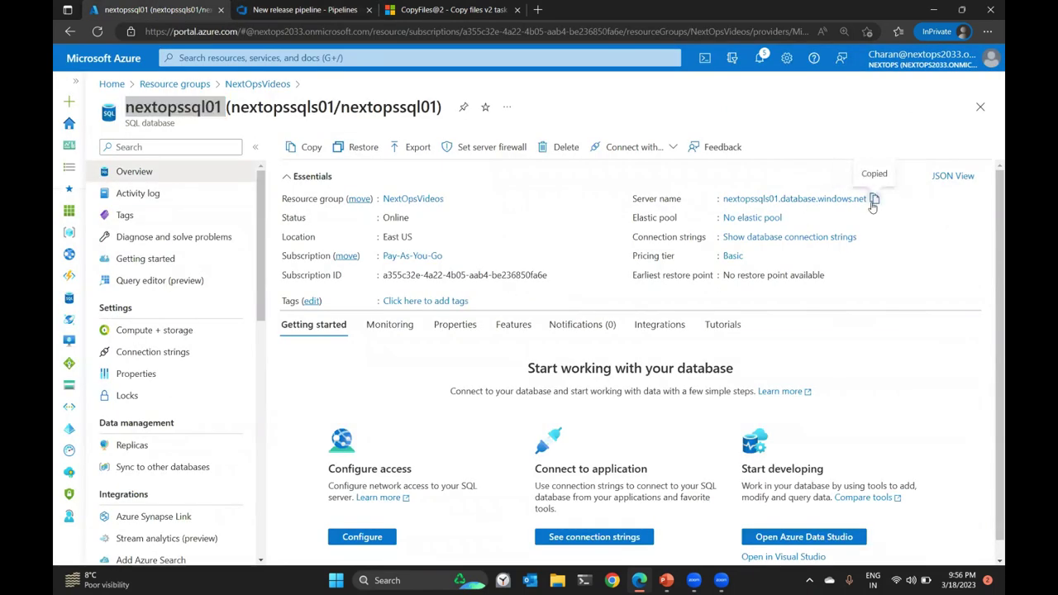
left_click(330, 10)
left_click(601, 222)
key("ctrl+v")
left_click(690, 324)
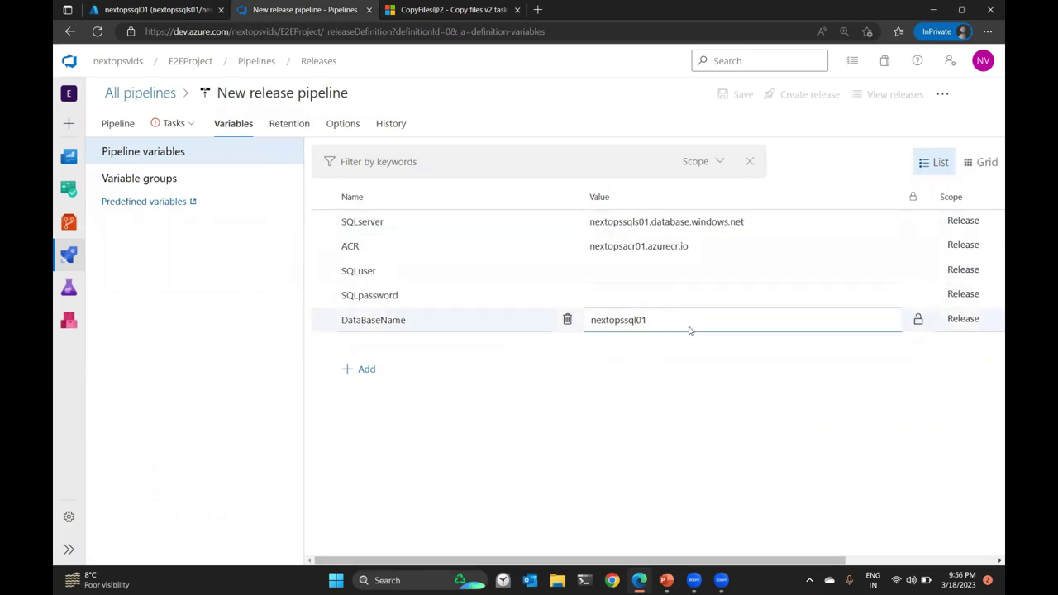
Fill SQLuser with the SQL admin login and SQLpassword with its password, then return to Tasks.
left_click(661, 270)
type("sqladmin")
left_click(652, 297)
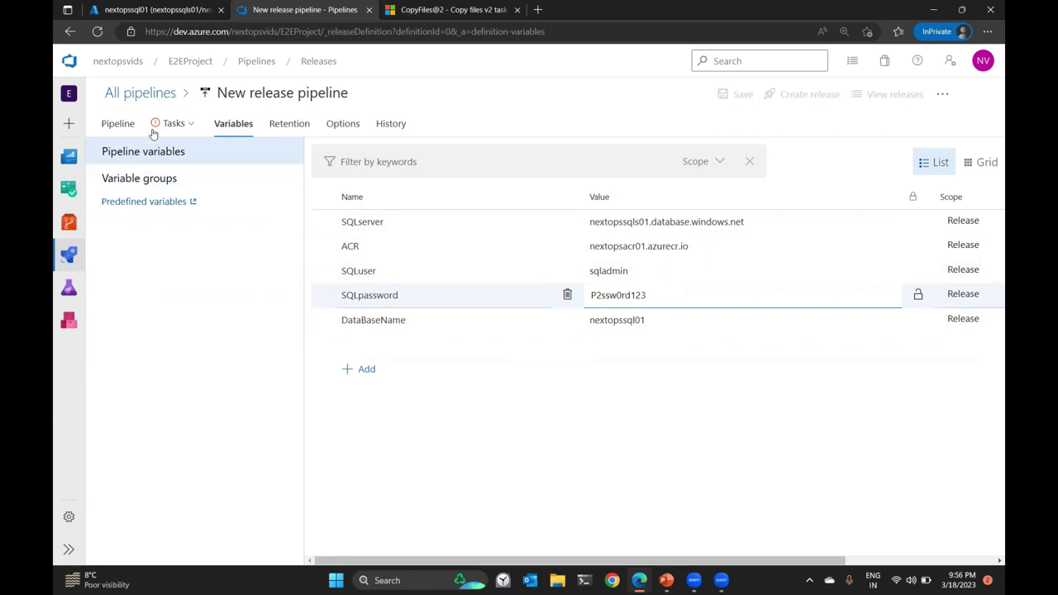
left_click(173, 123)
Fill the Dacpac task's server, database, login and password with $(SQLserver), $(DataBaseName), $(SQLuser), $(SQLpassword).
left_click(298, 242)
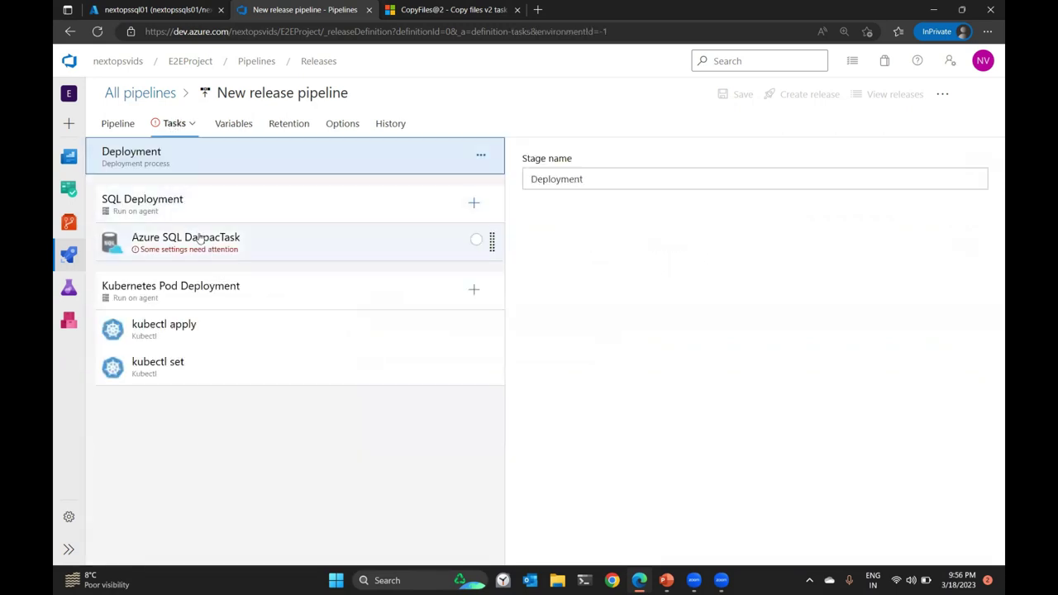
scroll(641, 362, "down", 3)
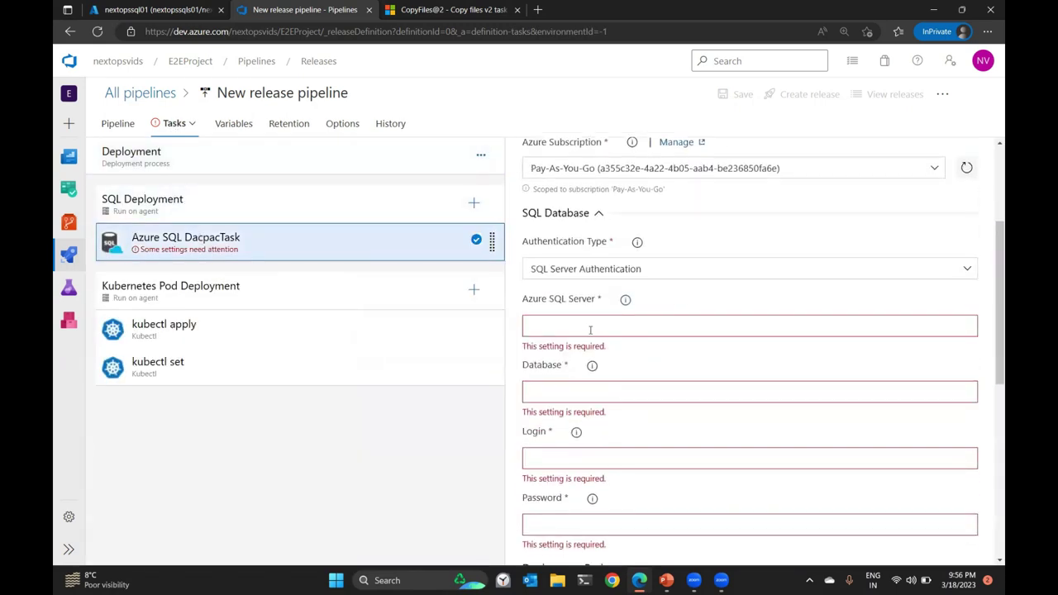
left_click(589, 326)
type("$(SQLserver")
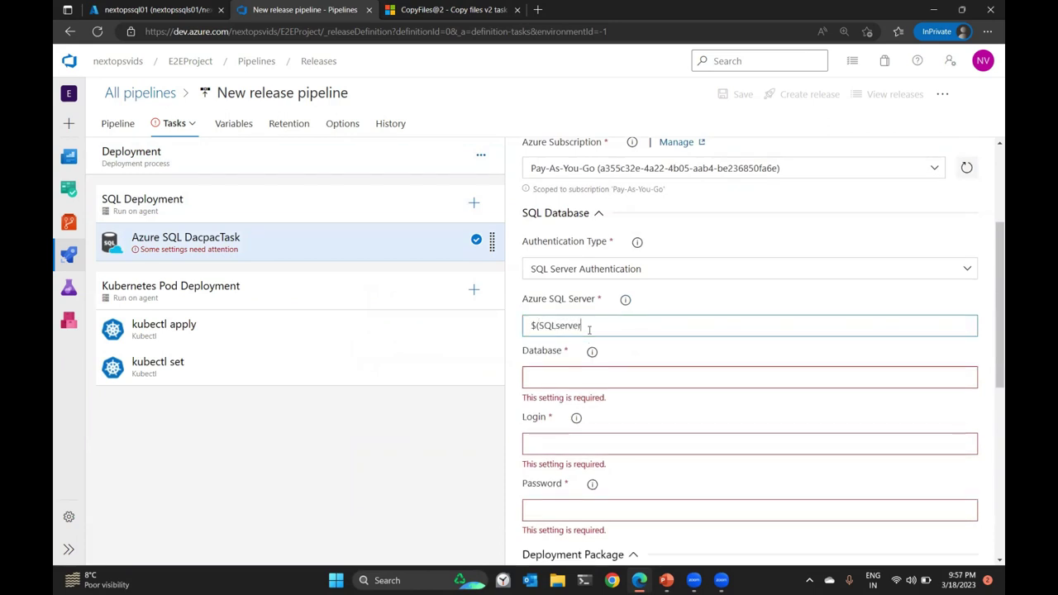
left_click(586, 375)
type("$(Da")
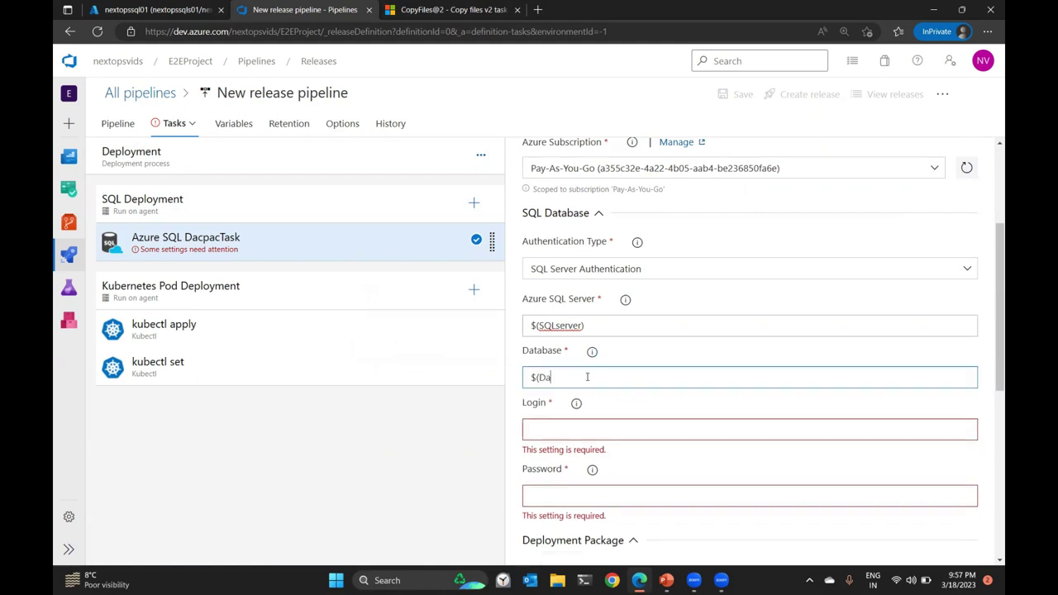
type("taBaseName)")
key("Tab")
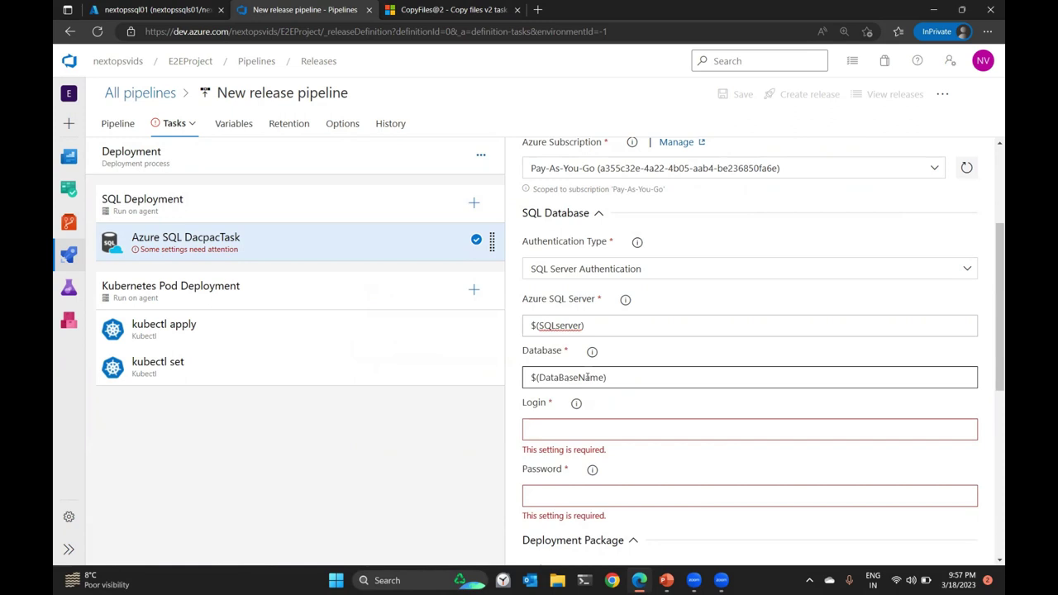
type("$(SQLuser")
key("Tab")
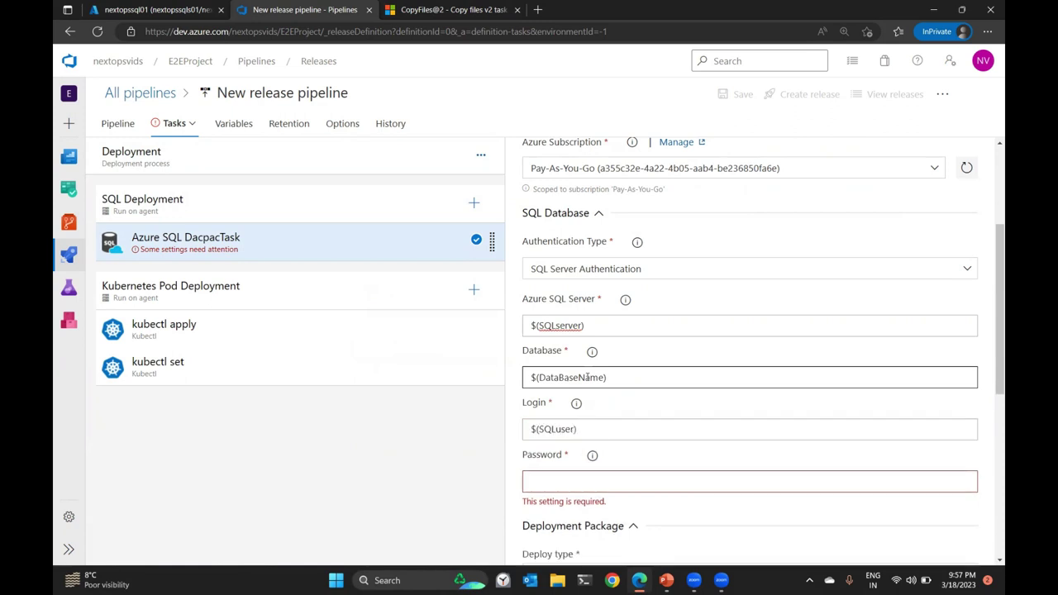
type("$(SQLpassword)")
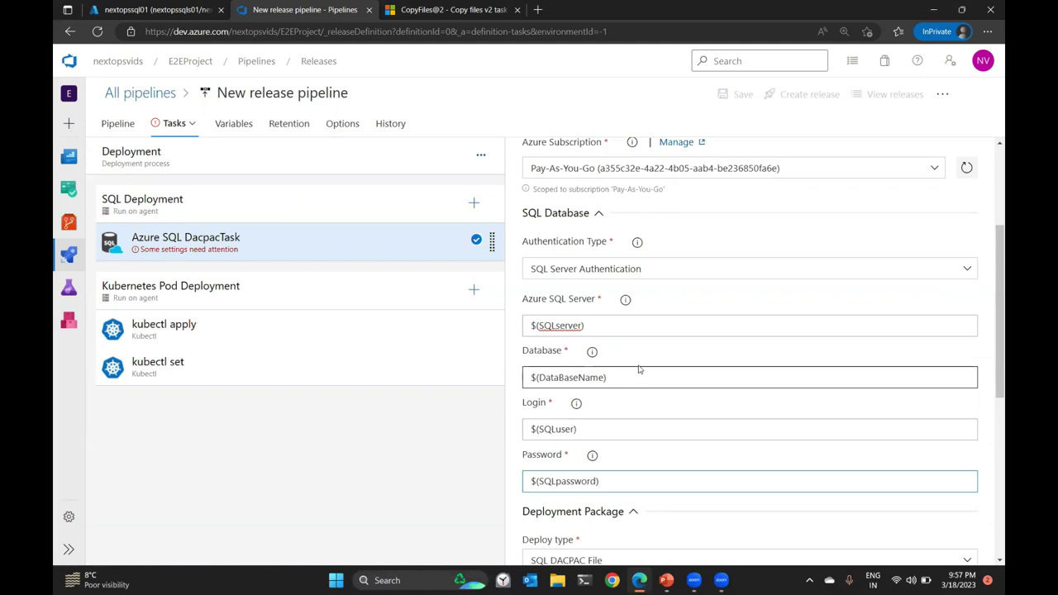
double_click(571, 377)
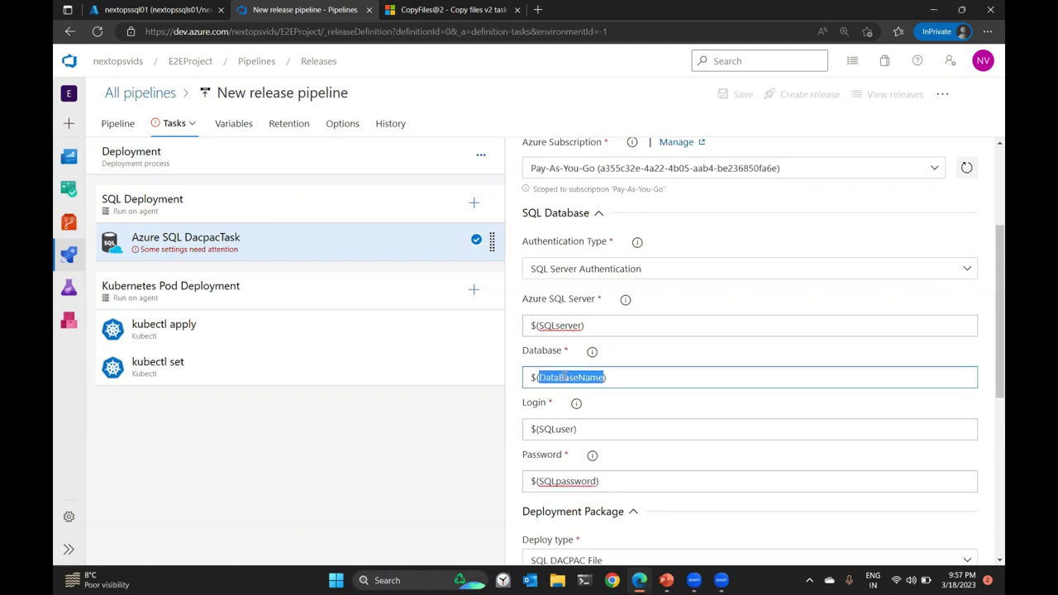
double_click(554, 325)
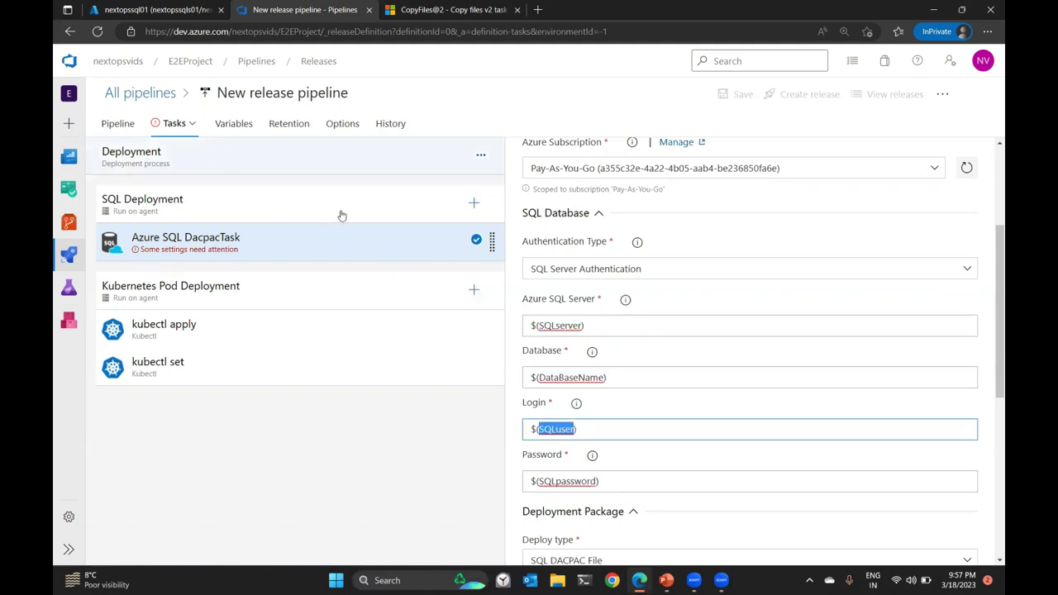
scroll(730, 383, "down", 1)
scroll(730, 383, "down", 3)
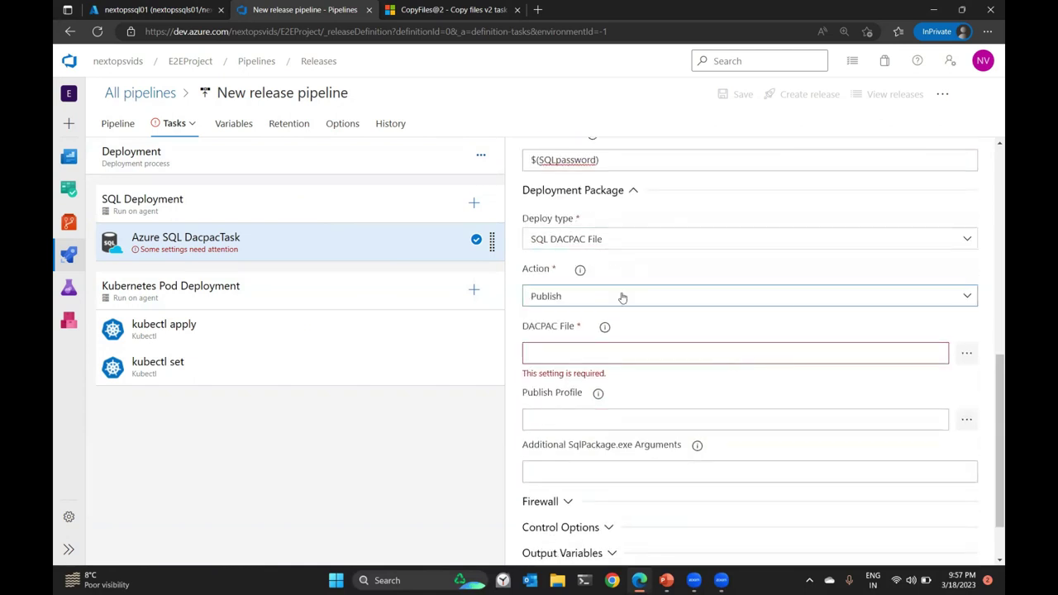
Set the DACPAC file to _E2EProject-CI/drop/s/myhealthclinic.dacpac.
left_click(966, 353)
left_click(447, 192)
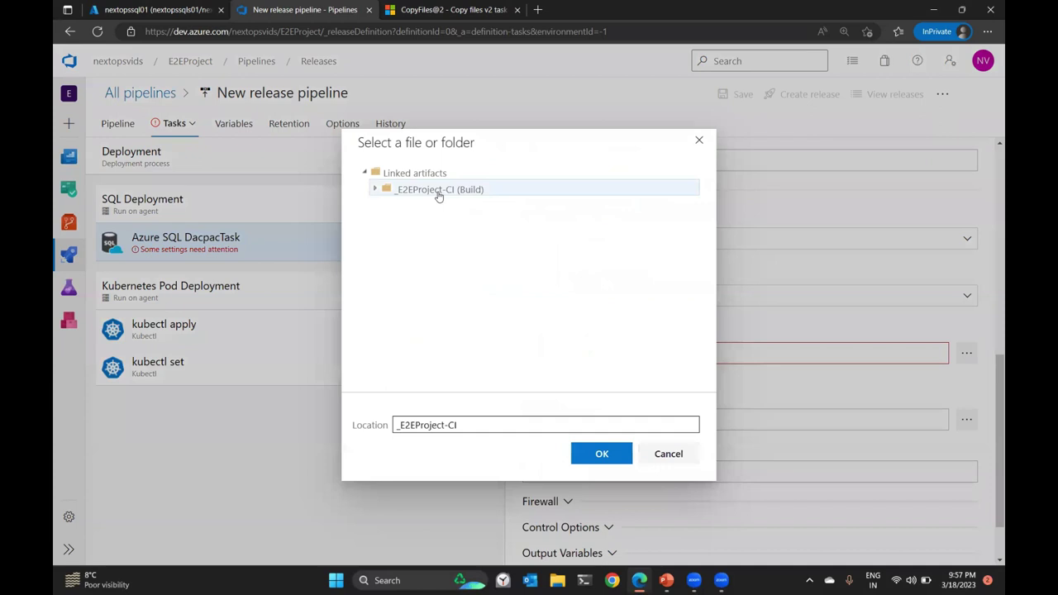
left_click(376, 189)
left_click(404, 206)
left_click(418, 224)
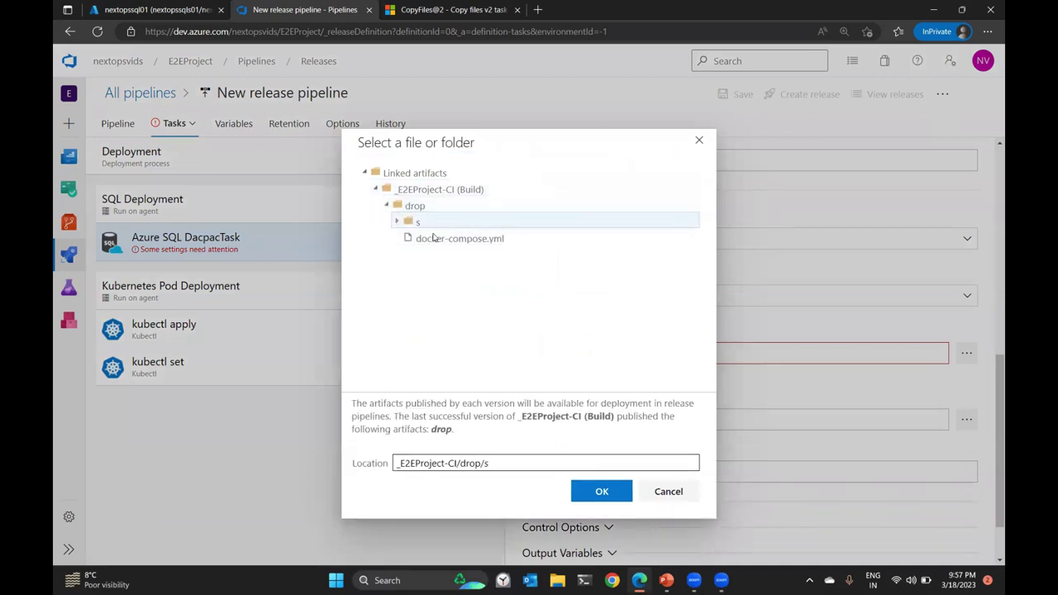
left_click(453, 254)
left_click(592, 493)
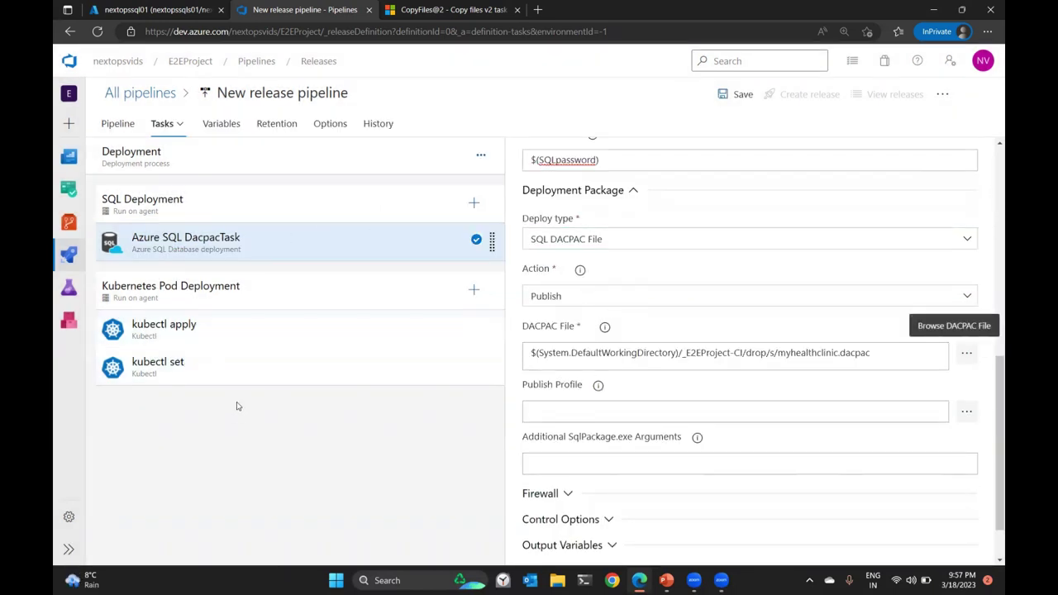
Review the kubectl apply task's manifest file path and its mysecretkey dockerRegistry secret for NextOpsACR01.
left_click(207, 334)
scroll(700, 298, "down", 4)
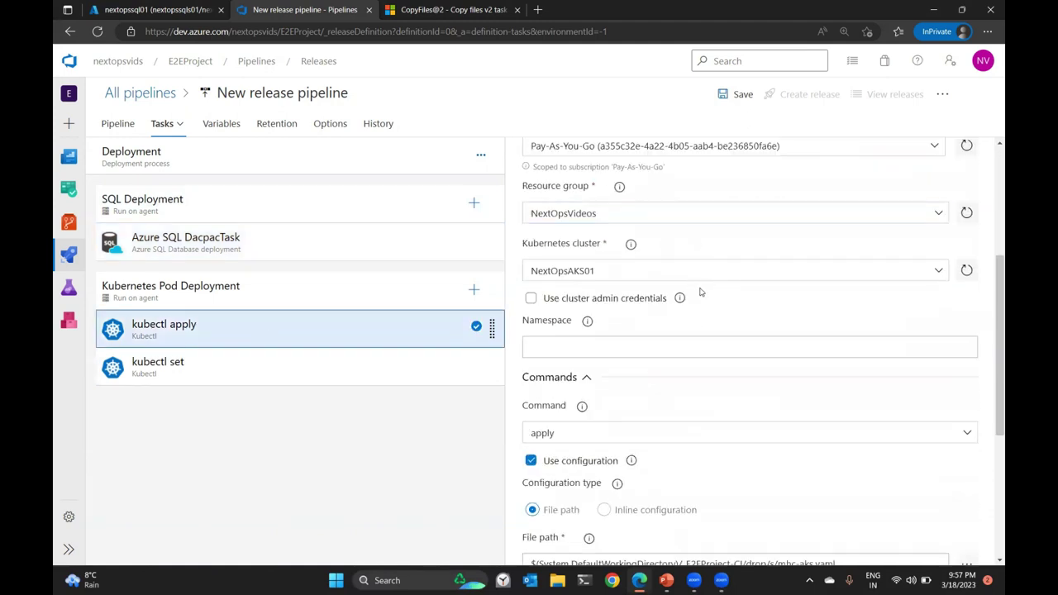
scroll(699, 293, "down", 3)
scroll(675, 335, "down", 3)
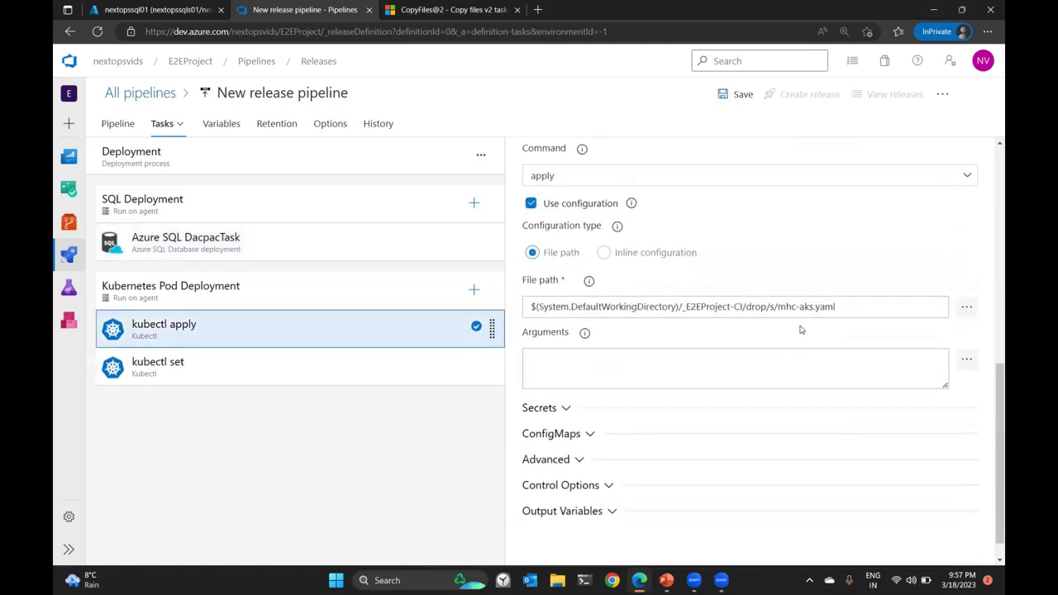
scroll(804, 347, "down", 1)
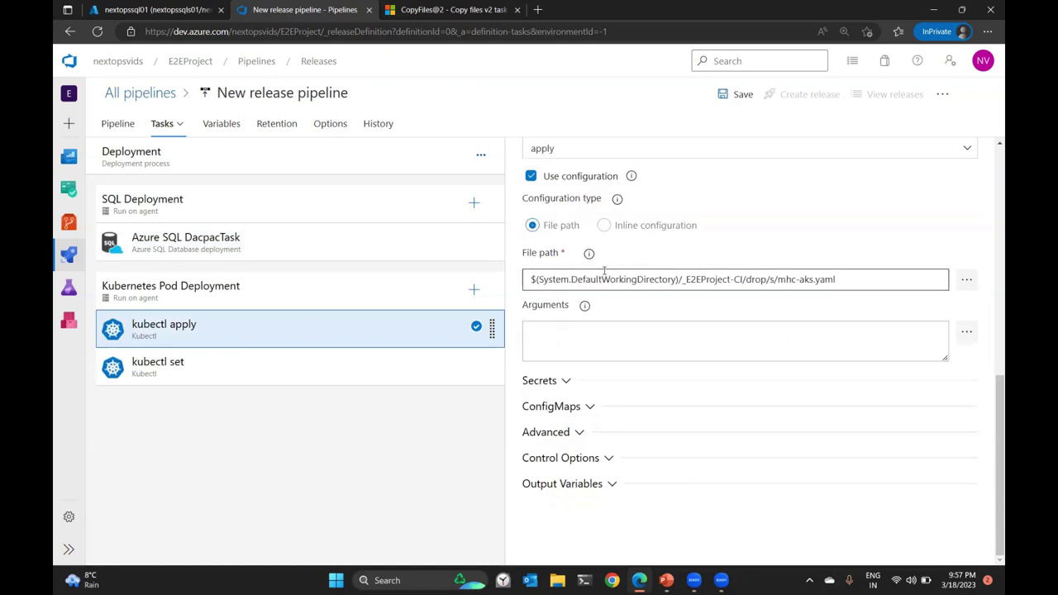
scroll(552, 314, "up", 2)
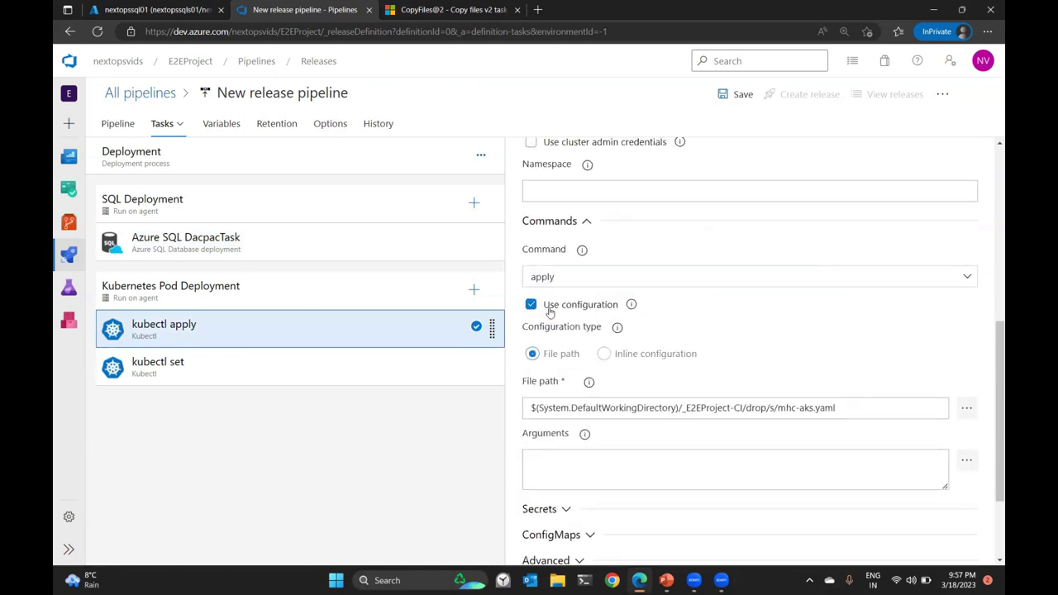
left_click_drag(858, 408, 526, 406)
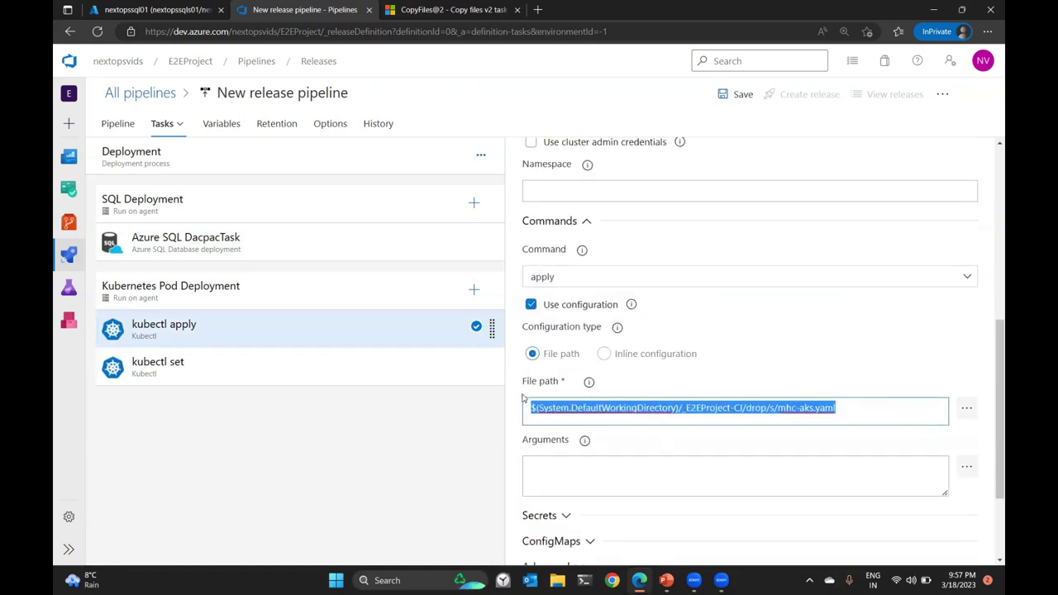
scroll(656, 299, "down", 2)
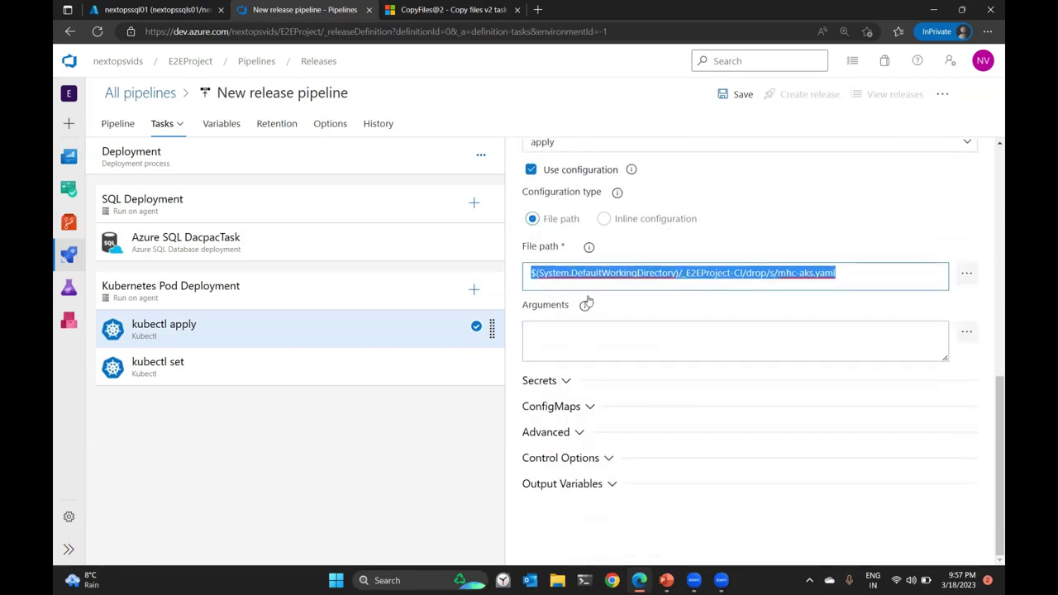
left_click(569, 381)
scroll(770, 384, "down", 4)
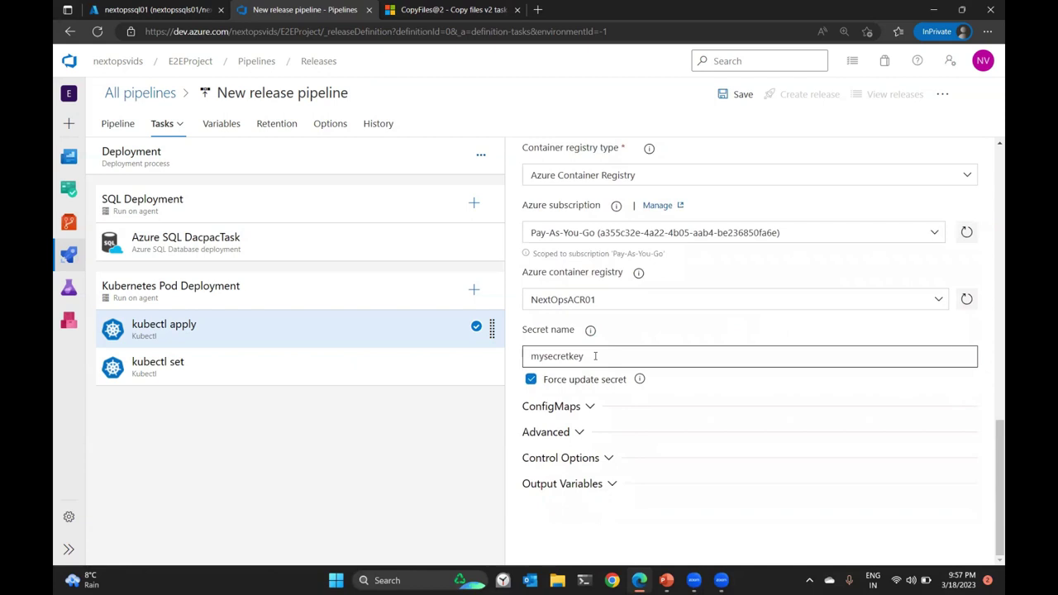
scroll(601, 364, "up", 3)
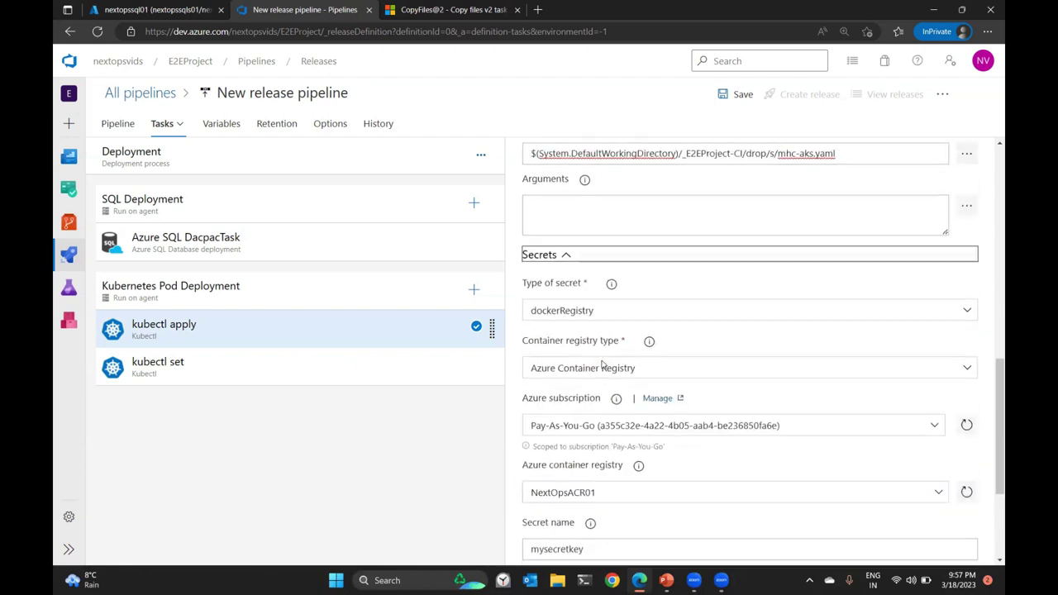
scroll(721, 383, "down", 2)
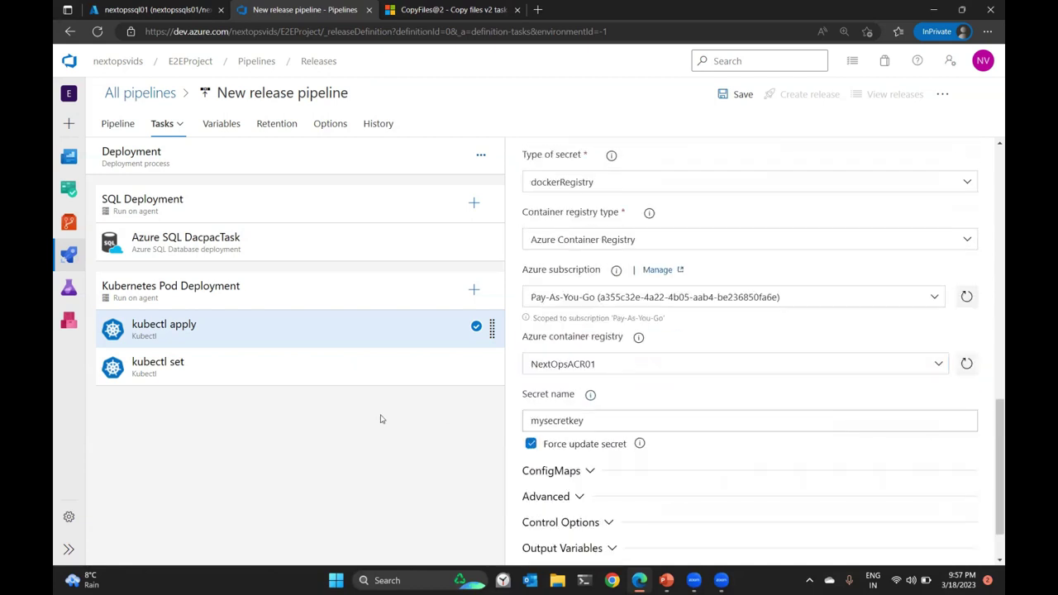
Show the kubectl set task's settings with its secret section expanded.
left_click(253, 385)
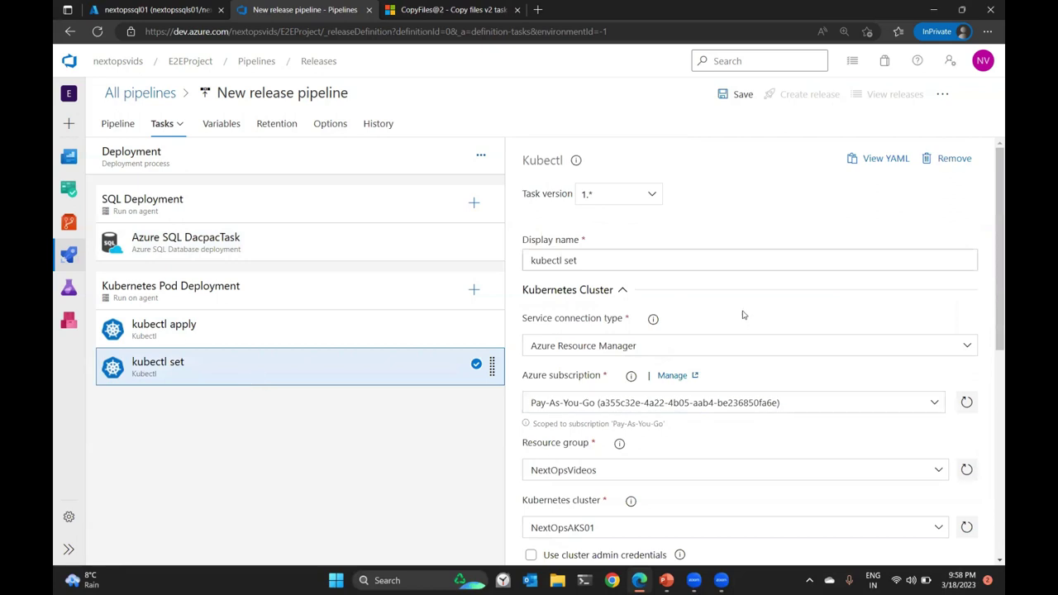
scroll(741, 312, "down", 5)
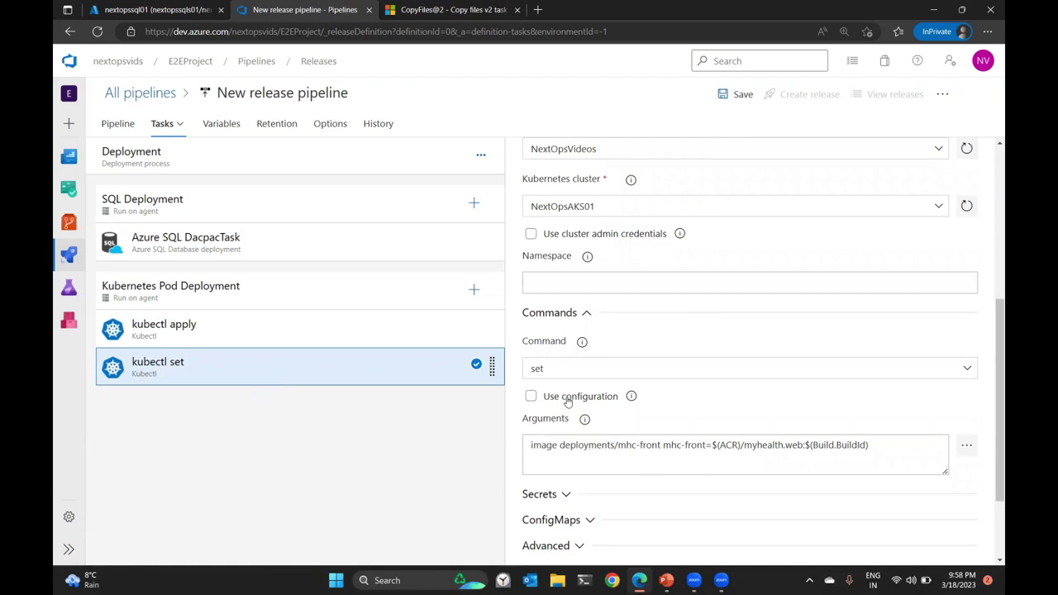
scroll(644, 348, "down", 2)
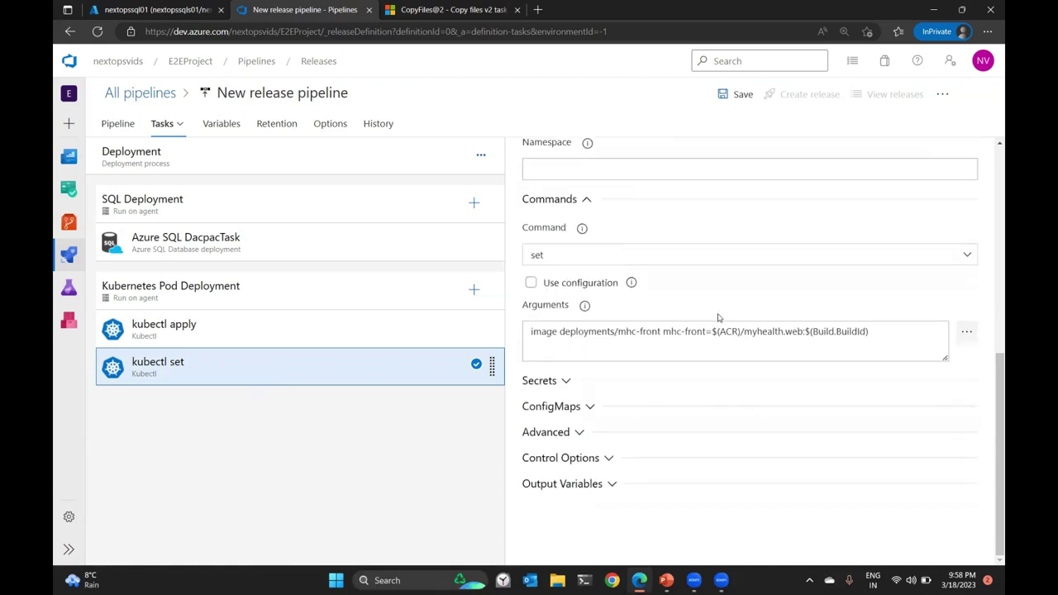
left_click(562, 380)
scroll(618, 384, "down", 2)
scroll(617, 384, "down", 2)
scroll(643, 375, "up", 4)
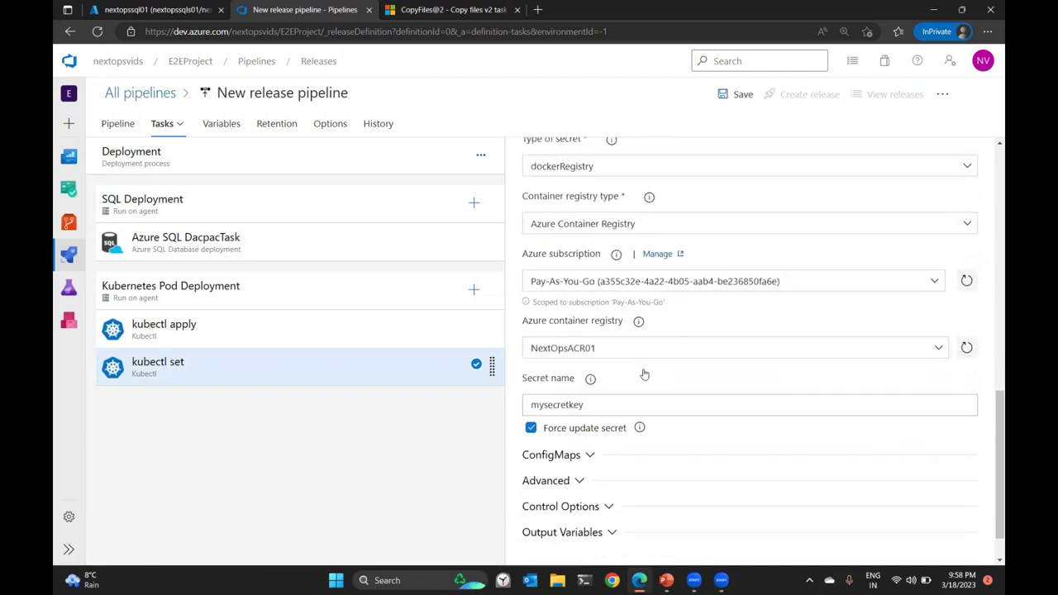
scroll(578, 314, "down", 2)
Inspect the kubectl set arguments 'image deployments/mhc-front mhc-front=$(ACR)/myhealth.web:$(Build.BuildId)'.
left_click(532, 249)
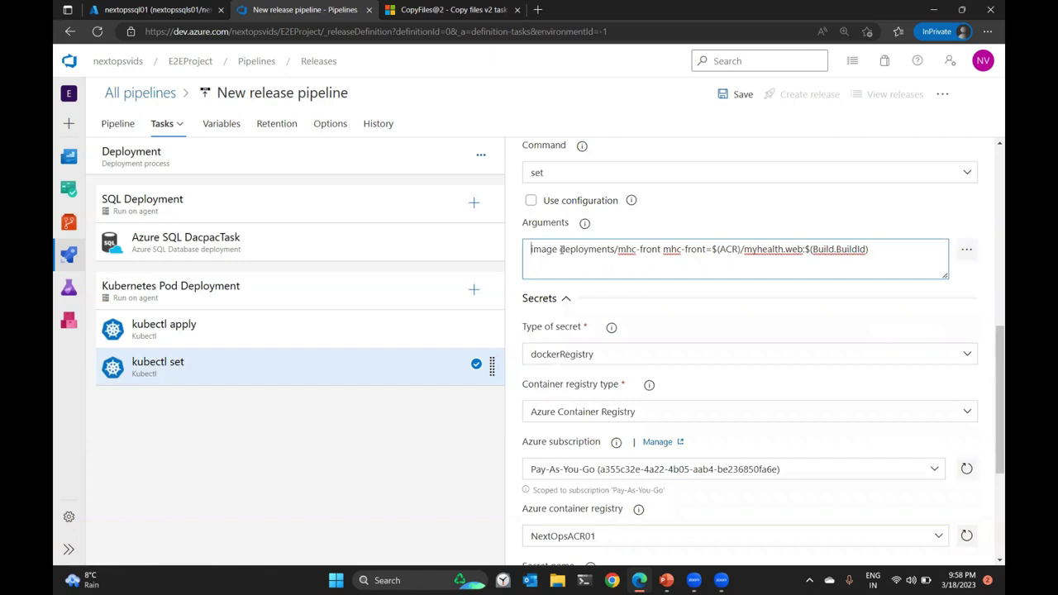
left_click_drag(561, 249, 704, 251)
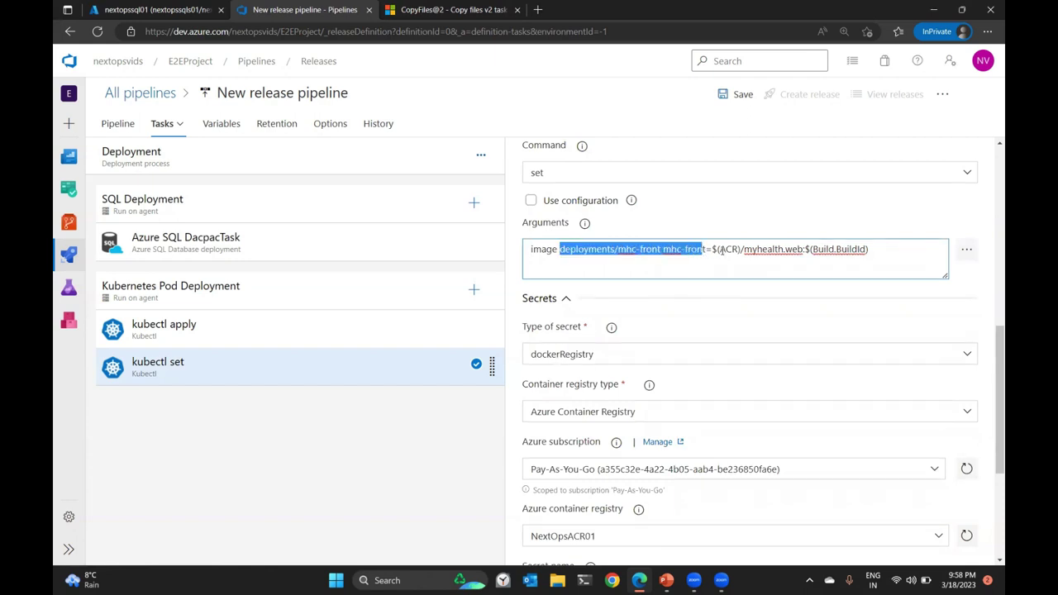
left_click_drag(712, 249, 738, 251)
left_click(739, 249)
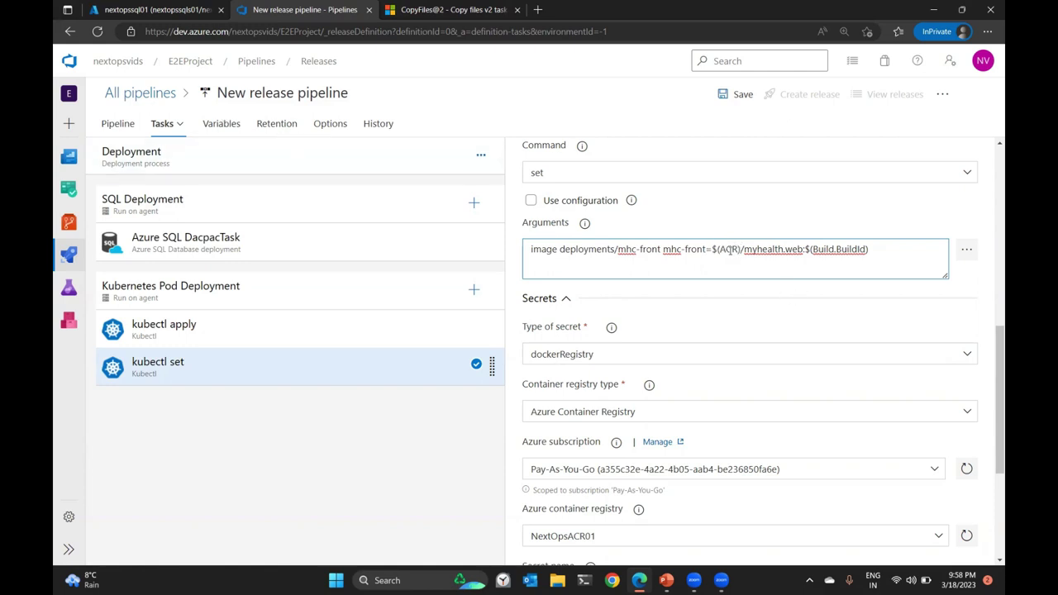
left_click_drag(876, 251, 522, 259)
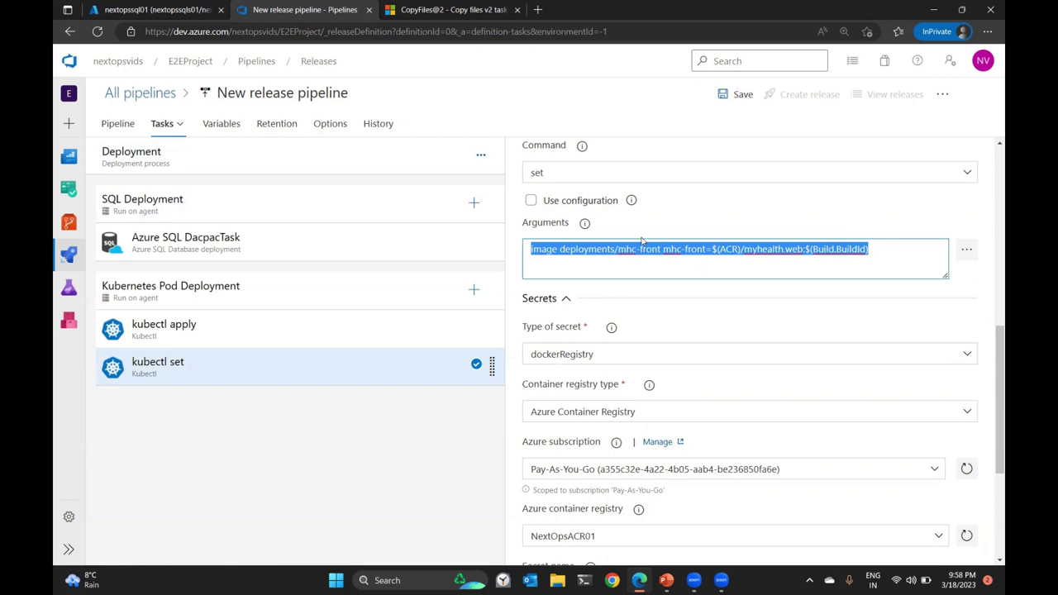
left_click(389, 342)
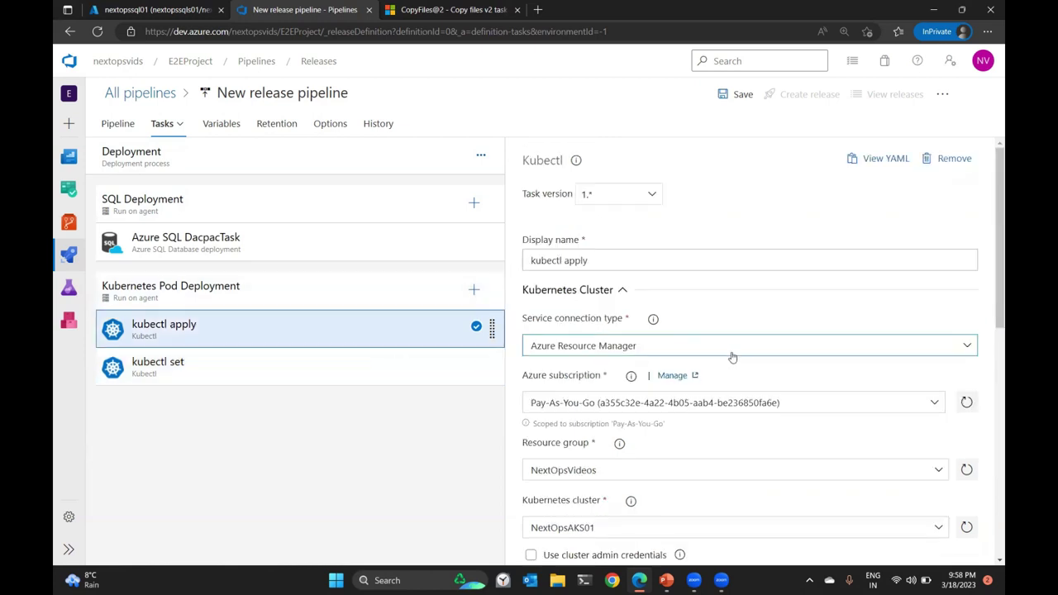
Review kubectl apply's settings, then re-check the kubectl set task's image-update arguments.
scroll(732, 358, "down", 3)
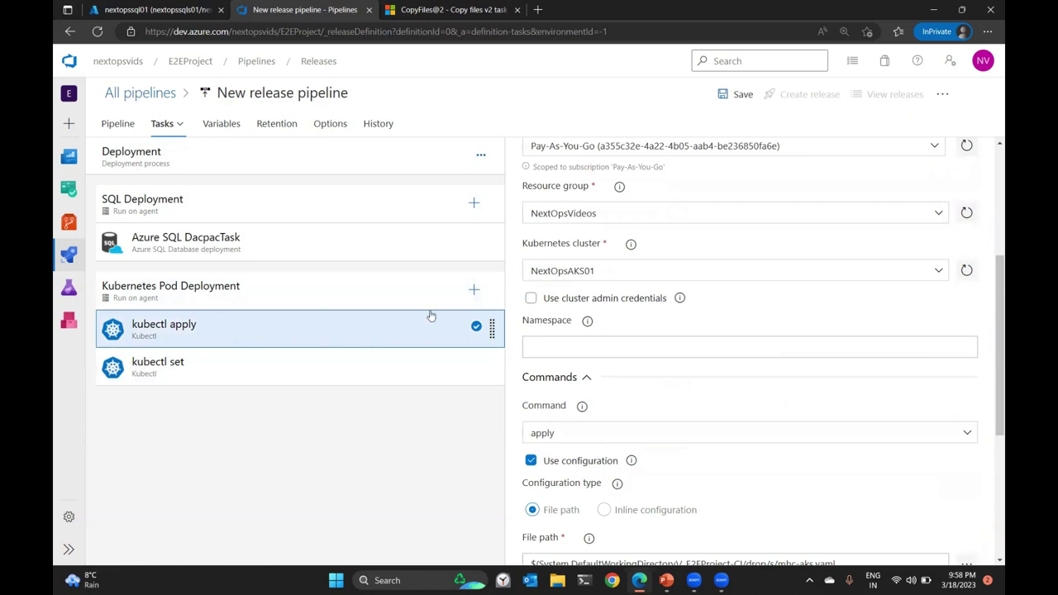
scroll(843, 297, "down", 3)
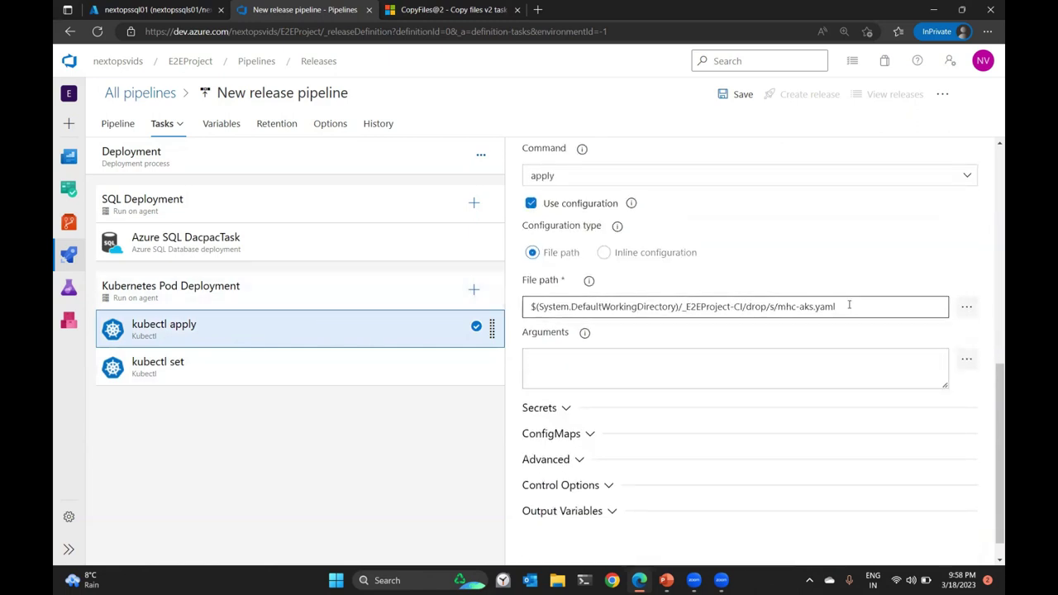
left_click(250, 371)
scroll(774, 400, "down", 5)
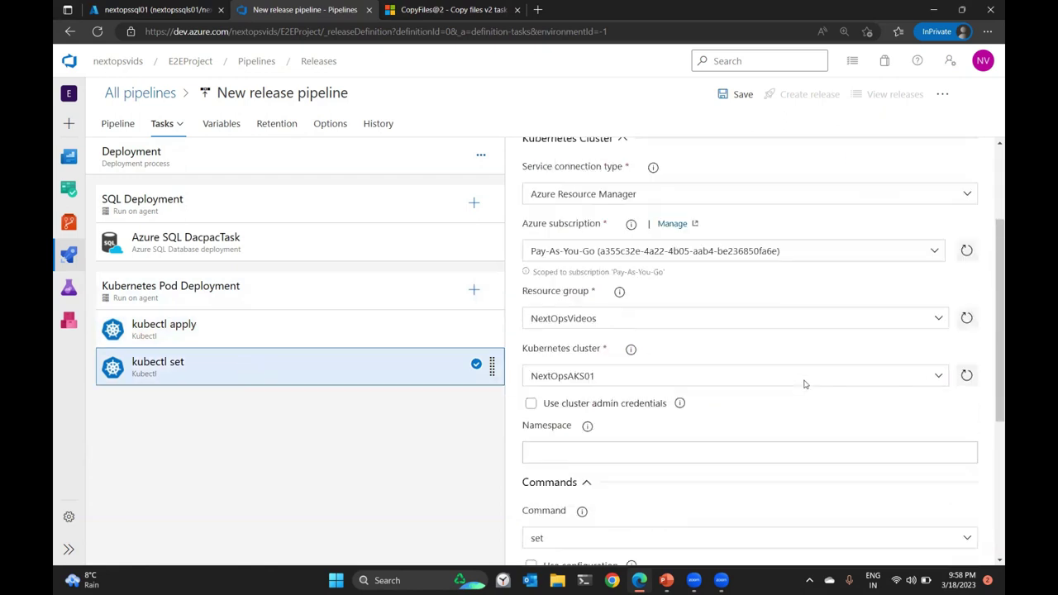
left_click_drag(868, 380, 529, 380)
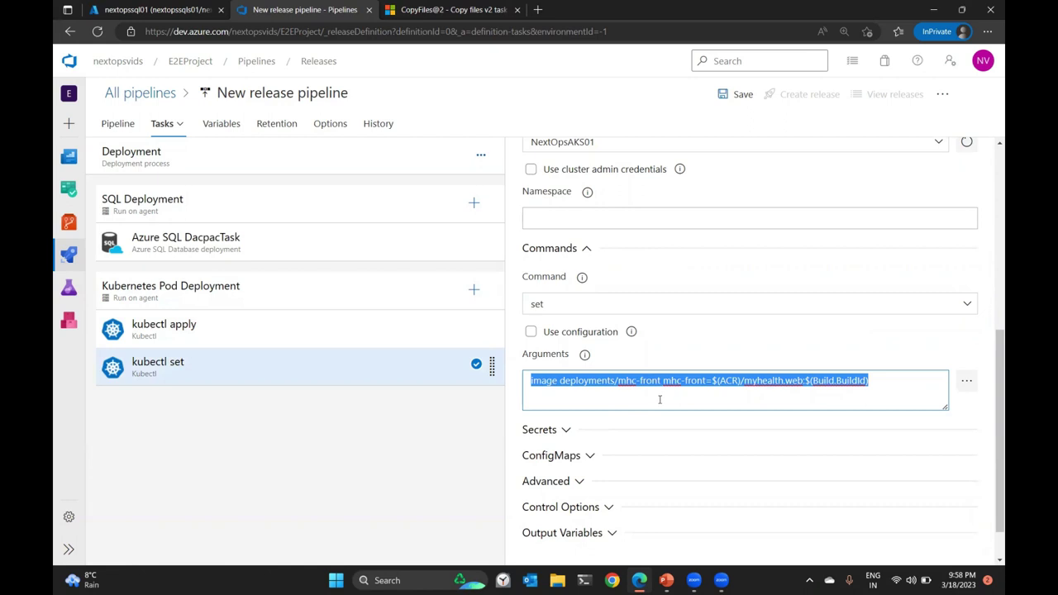
scroll(702, 386, "up", 4)
Save the release pipeline and start a new release.
left_click(743, 95)
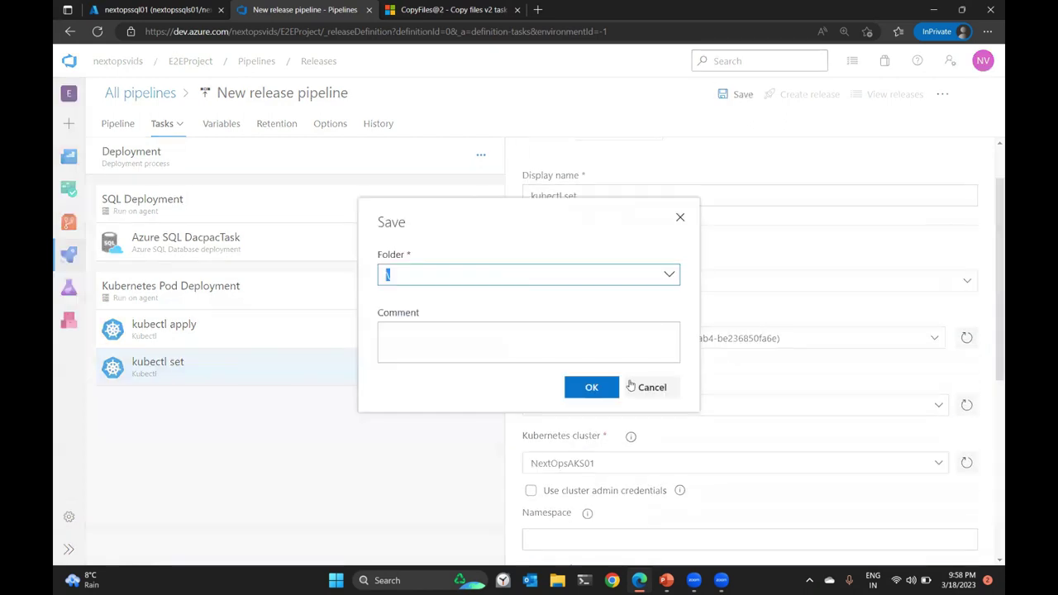
left_click(602, 388)
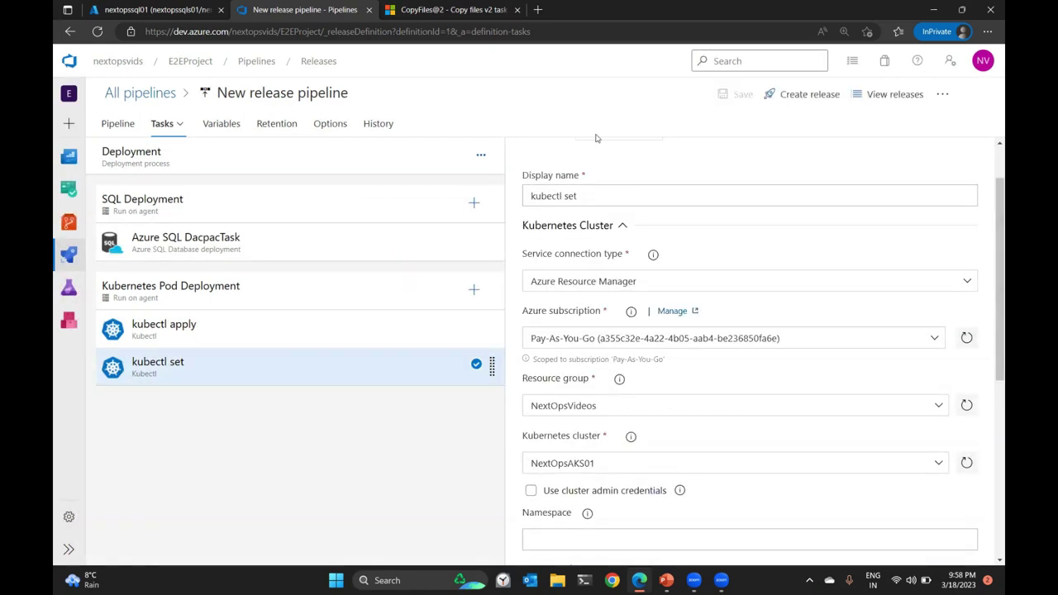
left_click(801, 103)
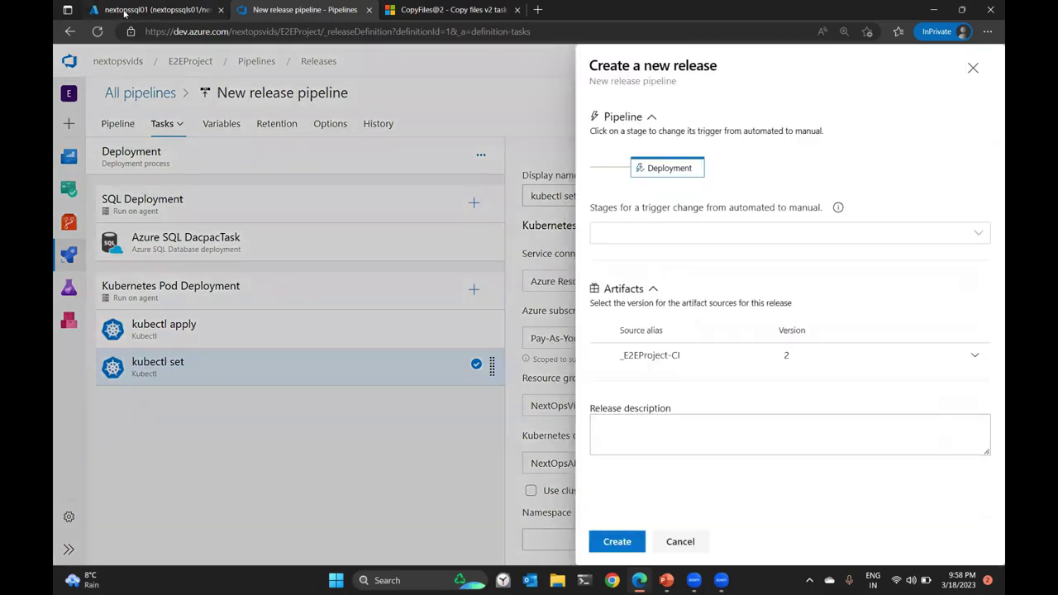
In Azure Portal, open the NextOpsACR01 registry from the NextOpsVideos resource group.
left_click(99, 9)
left_click(254, 84)
left_click(366, 319)
Confirm myhealth.web has tags latest, 2 and 1, then return to the new release form.
left_click(142, 489)
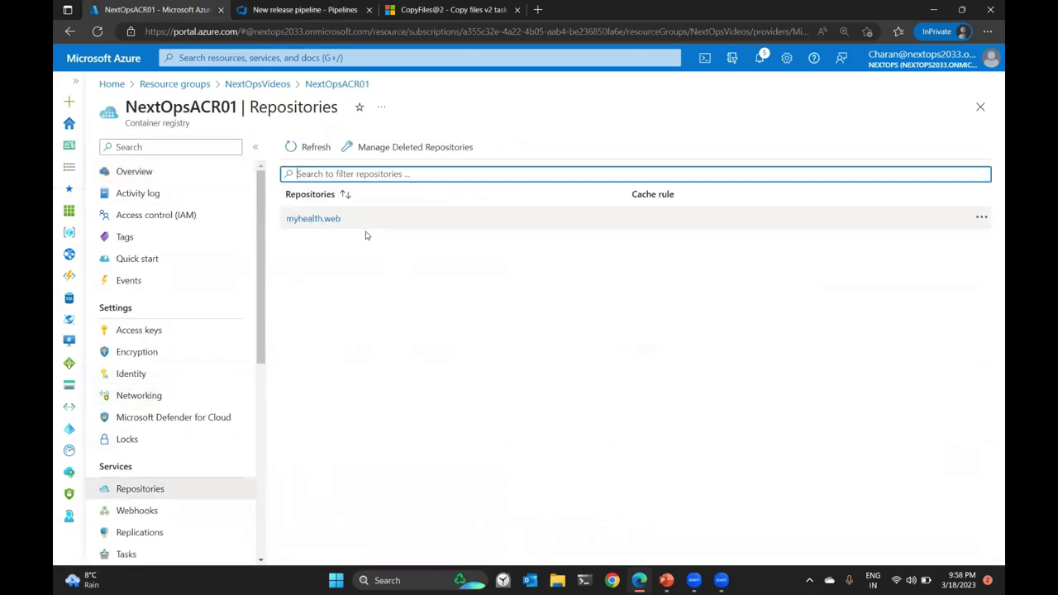
left_click(310, 220)
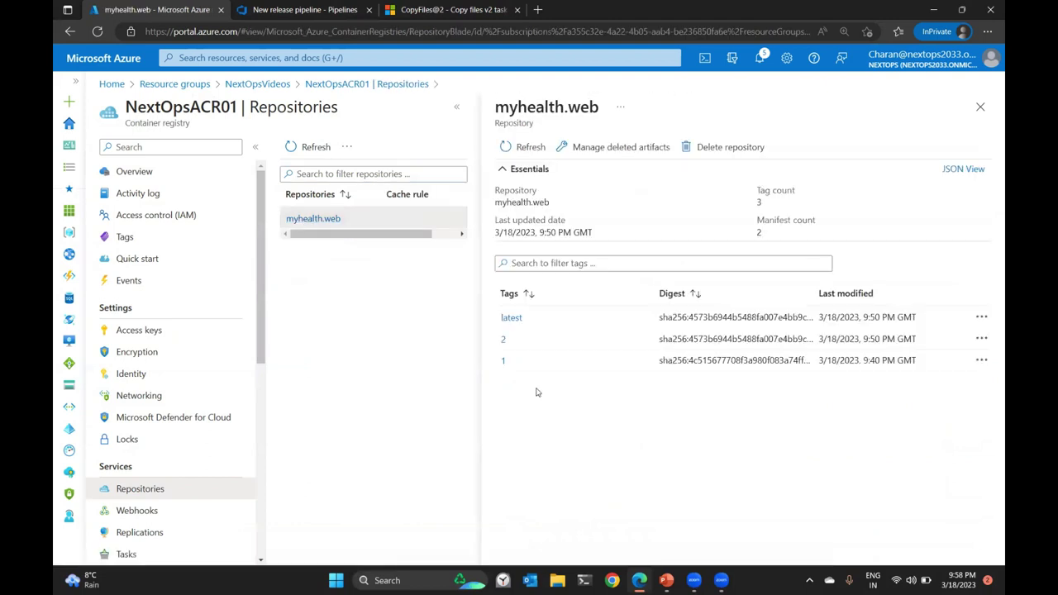
left_click(289, 8)
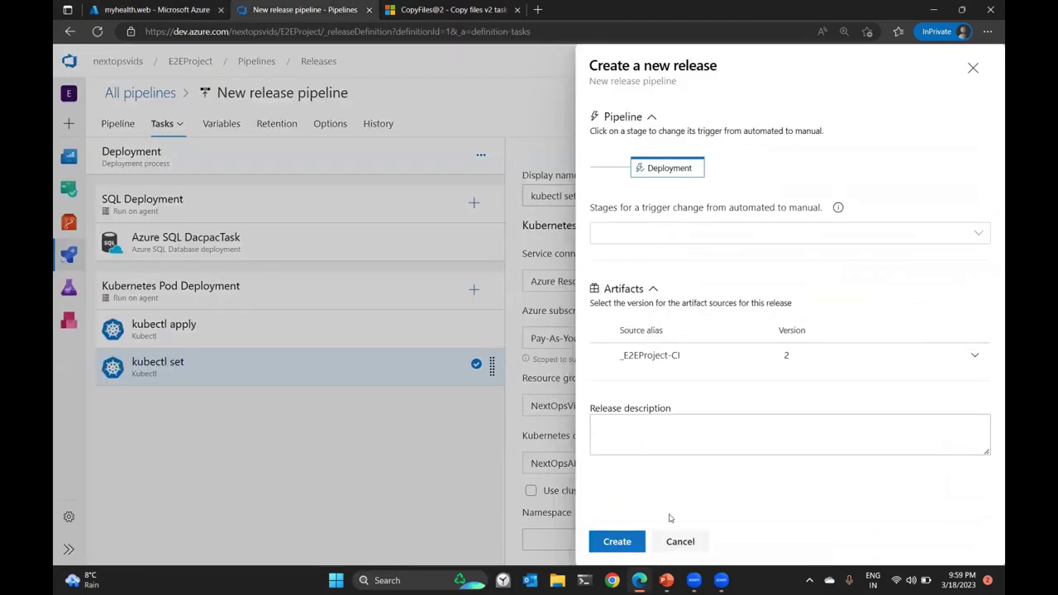
Create Release-1, open it from the banner, and view its Deployment stage logs.
left_click(637, 538)
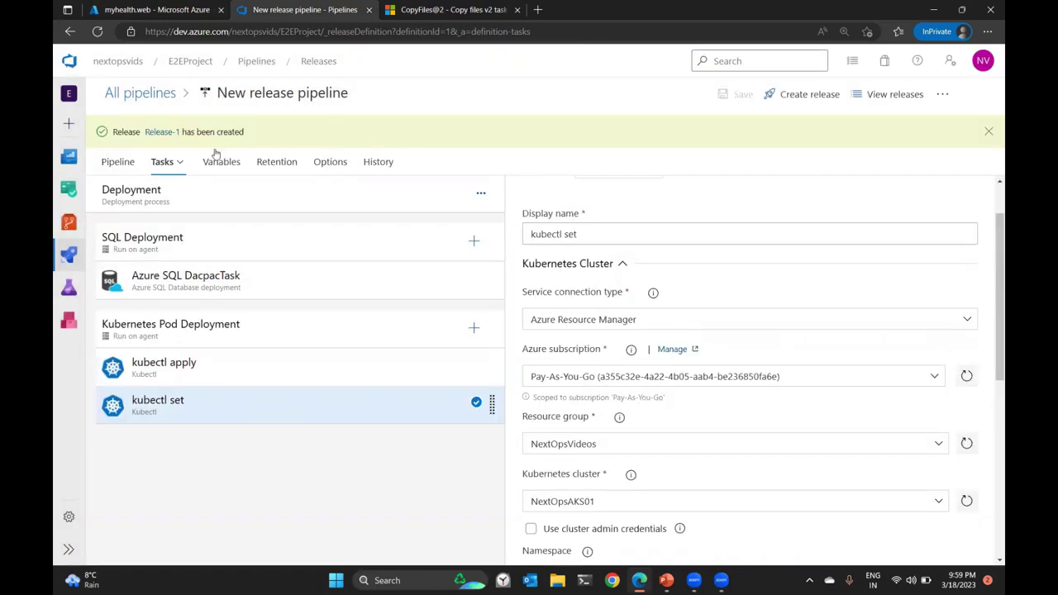
left_click(161, 131)
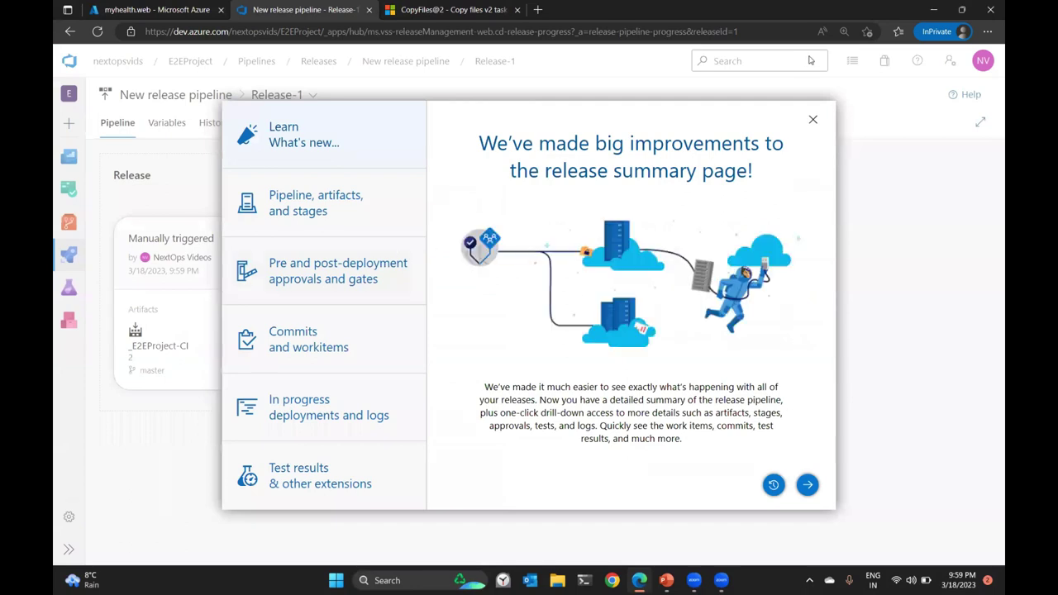
left_click(812, 119)
mouse_move(468, 264)
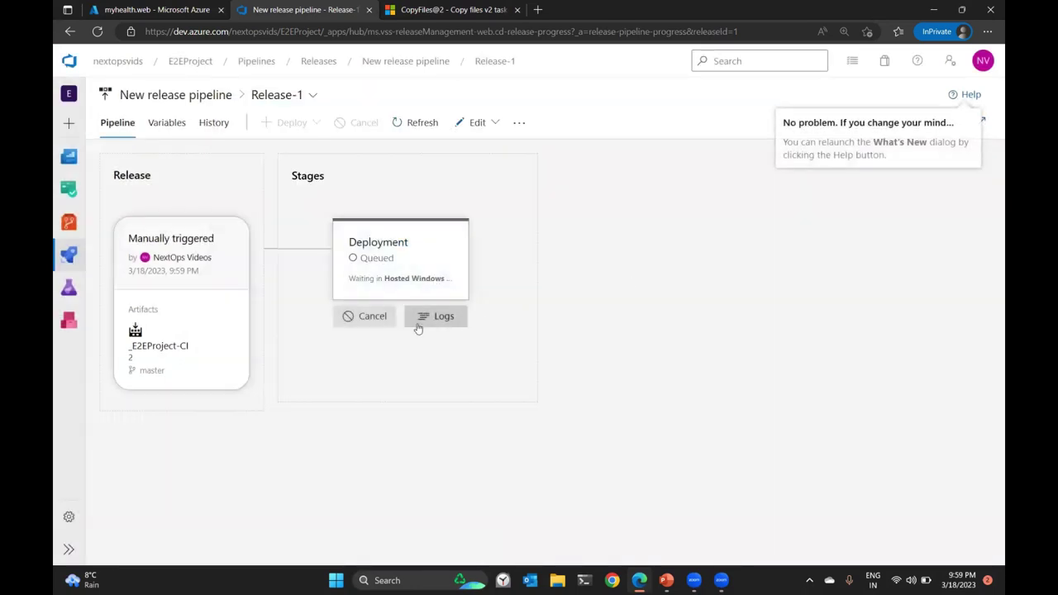
left_click(436, 316)
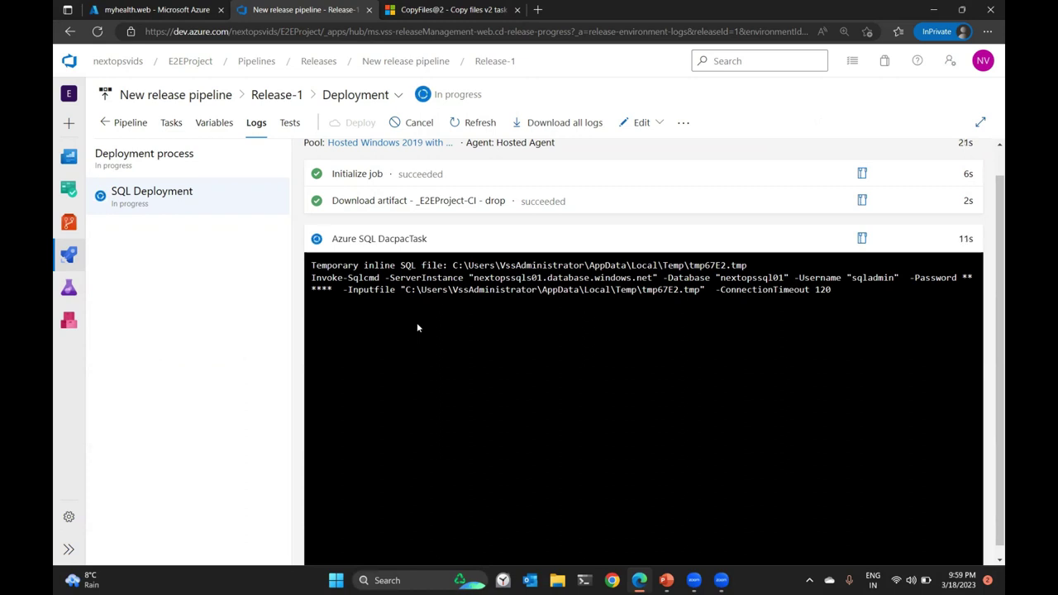
Check the NextOpsAKS01 cluster's Workloads, still only system deployments, then return to the release logs.
left_click(157, 10)
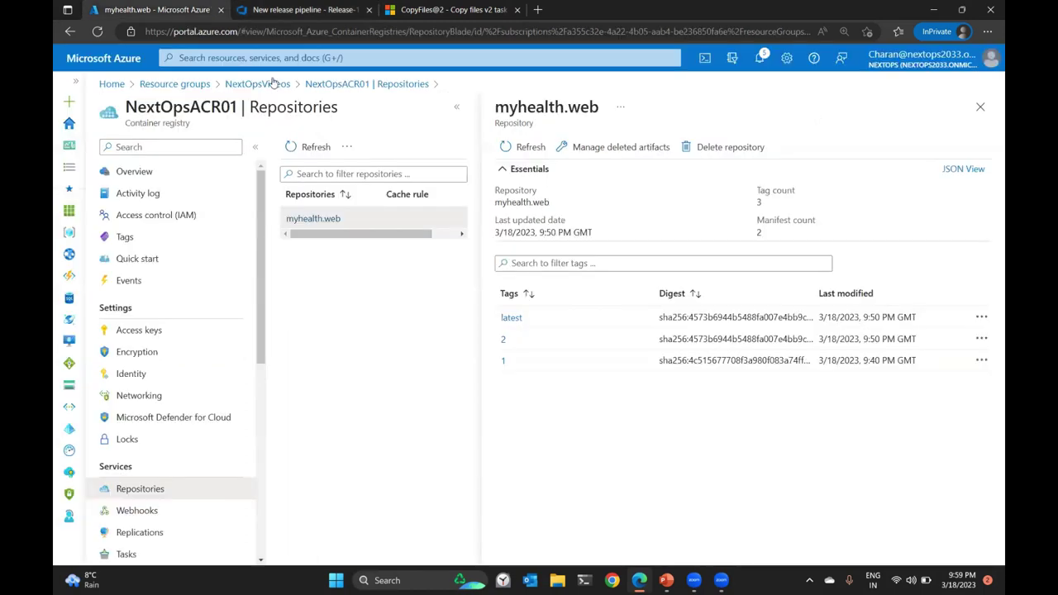
left_click(275, 86)
left_click(390, 342)
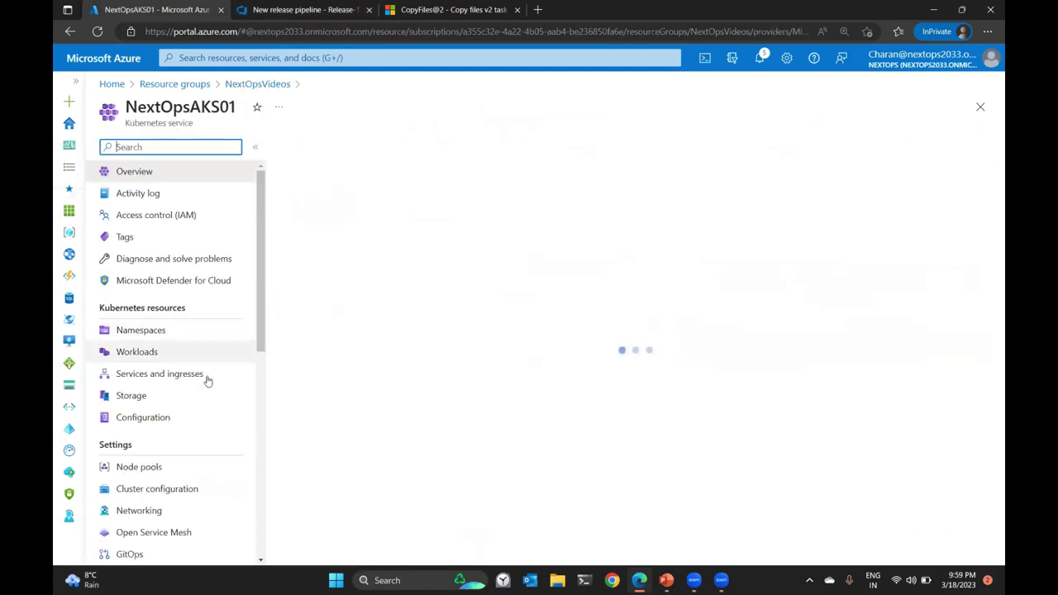
left_click(197, 354)
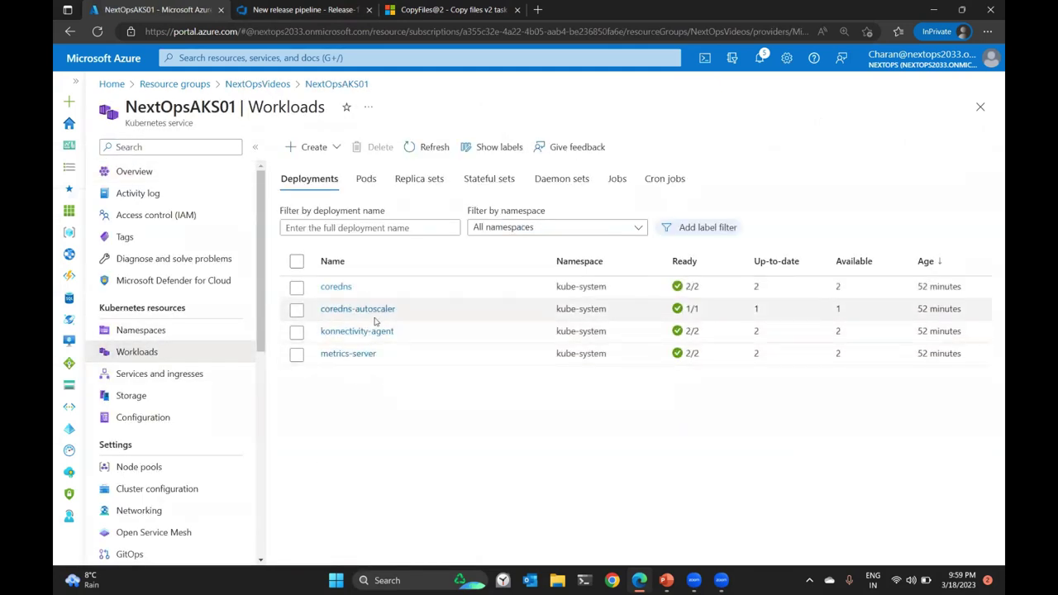
left_click(304, 16)
left_click(172, 16)
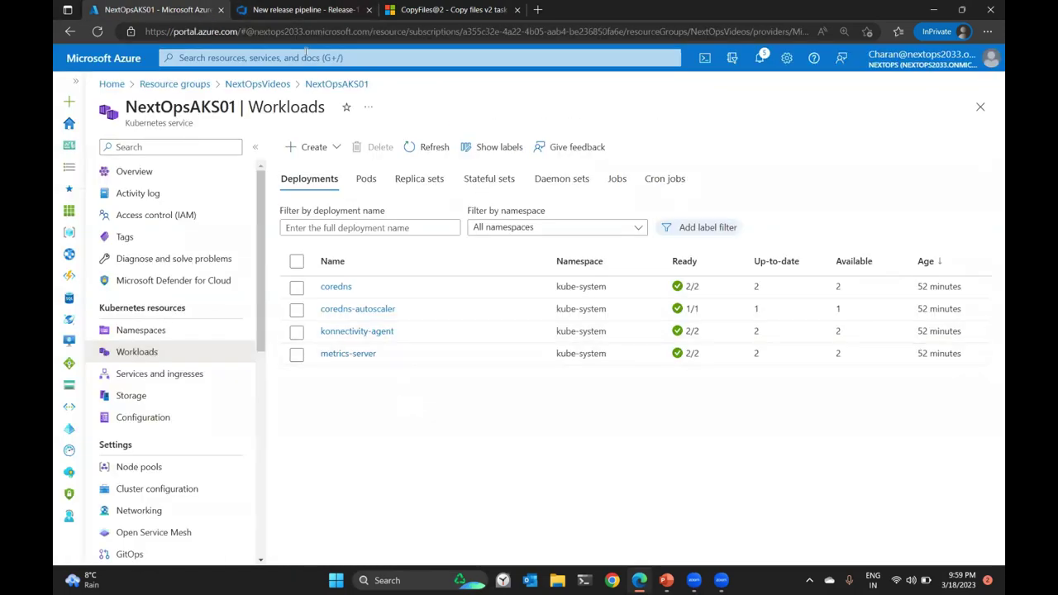
left_click(289, 8)
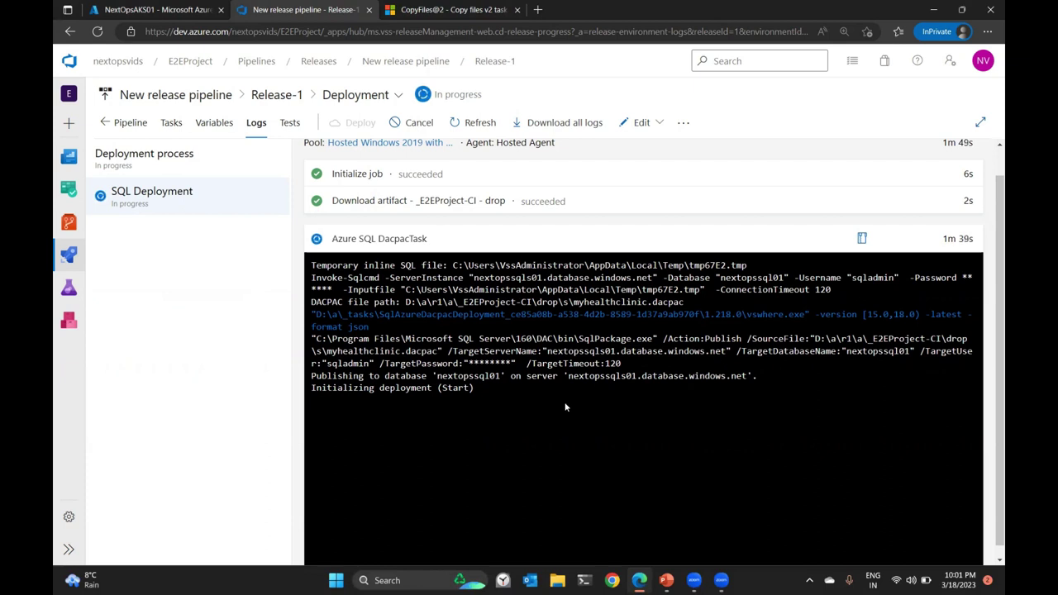
Refresh Release-1's logs twice to follow the Dacpac publish to nextopssql01.
left_click(480, 125)
scroll(576, 459, "up", 1)
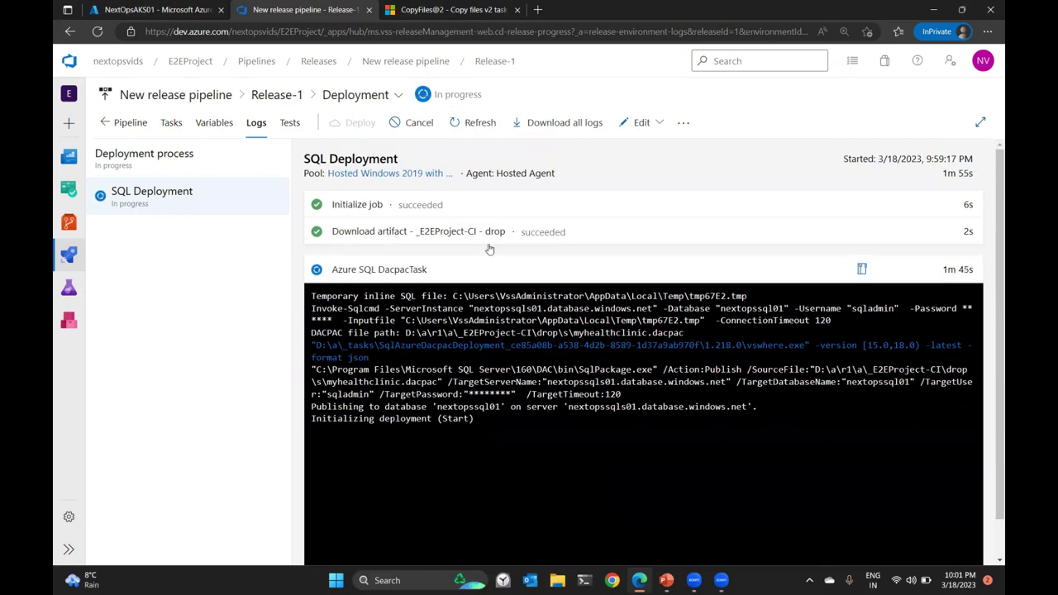
left_click(475, 122)
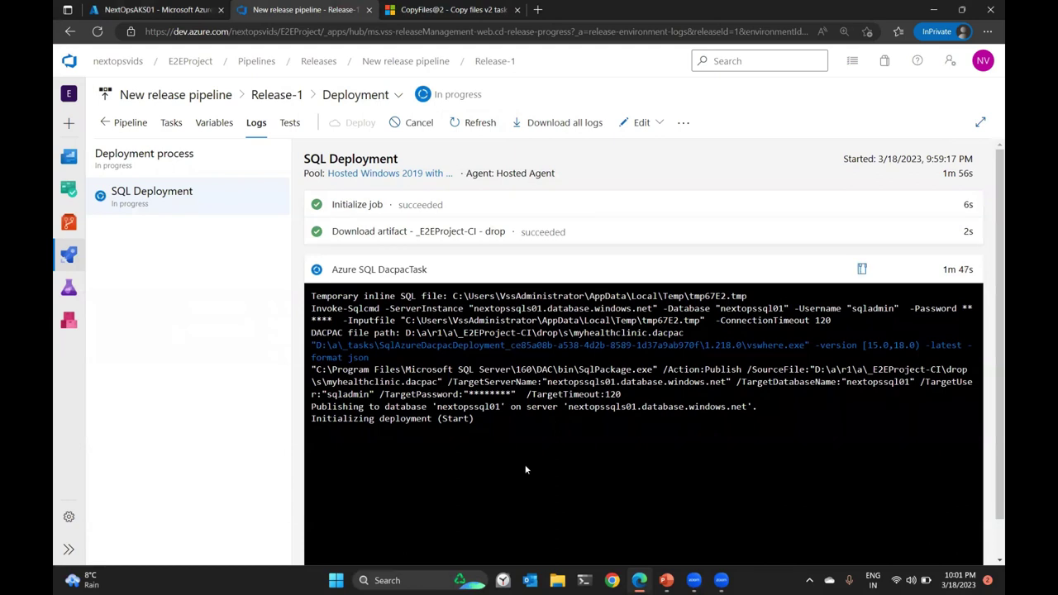